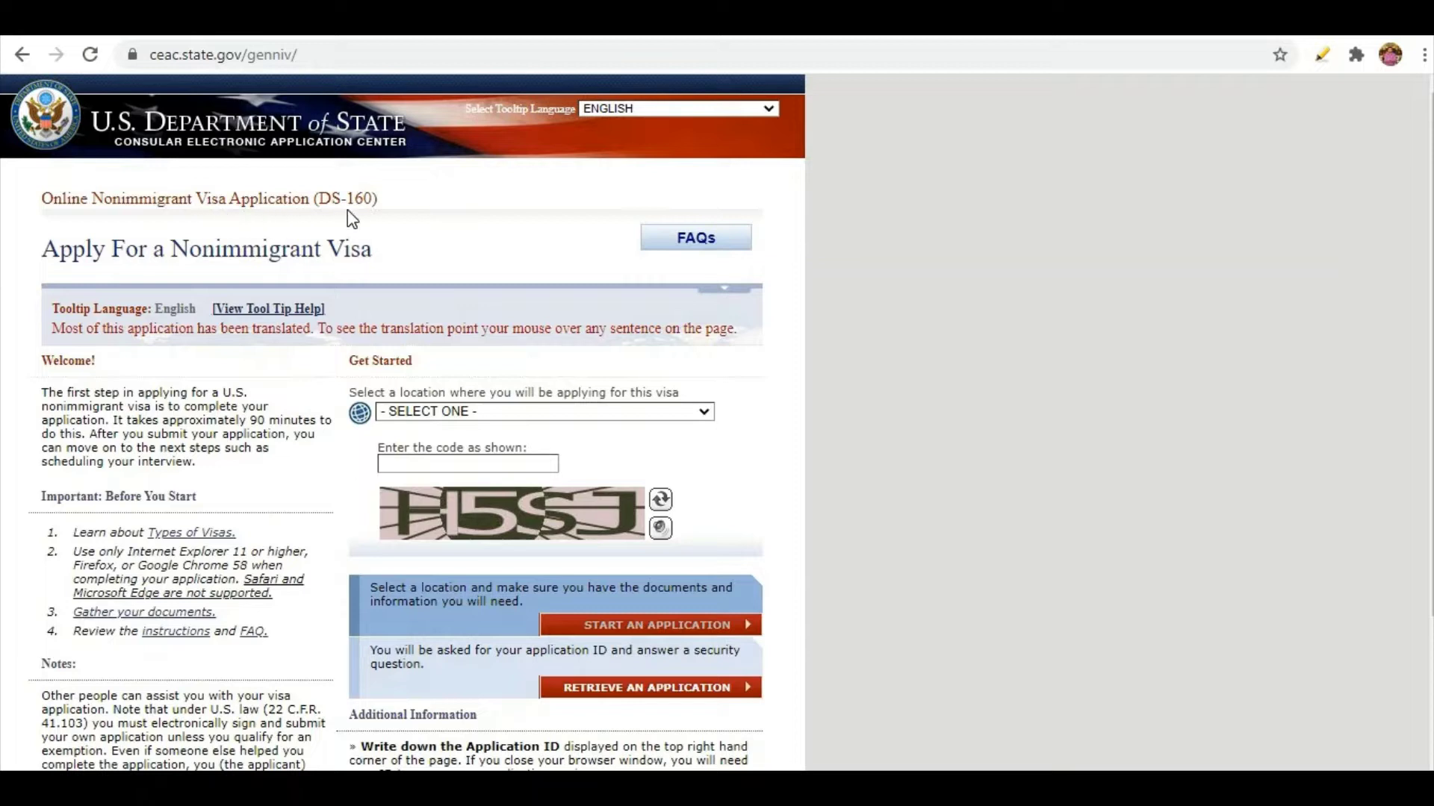
Highlight the DS-160 application title, then switch to the Word checklist of required documents.
{"action": "left_click_drag", "start_coordinate": [379, 203], "coordinate": [187, 168]}
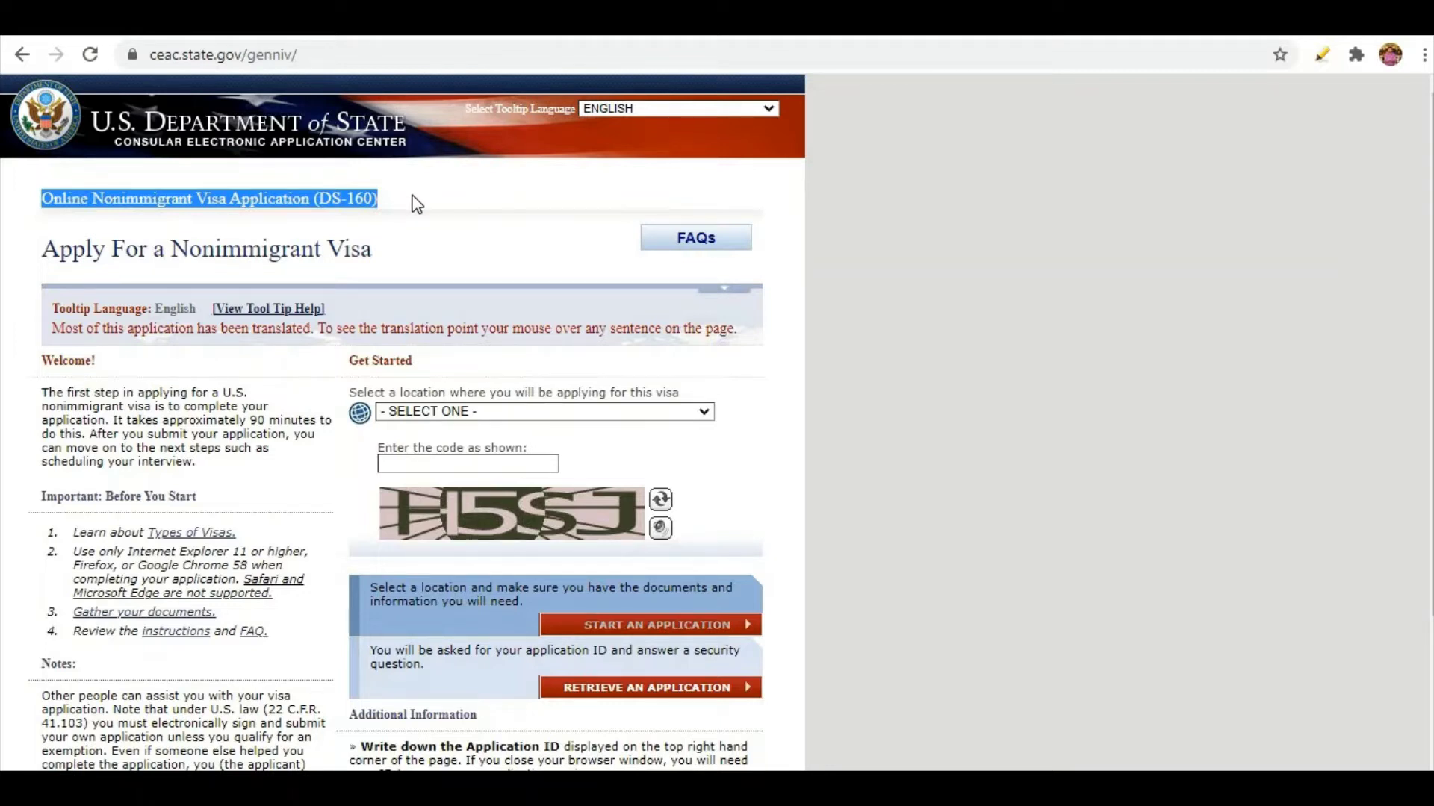
{"action": "left_click", "coordinate": [416, 204]}
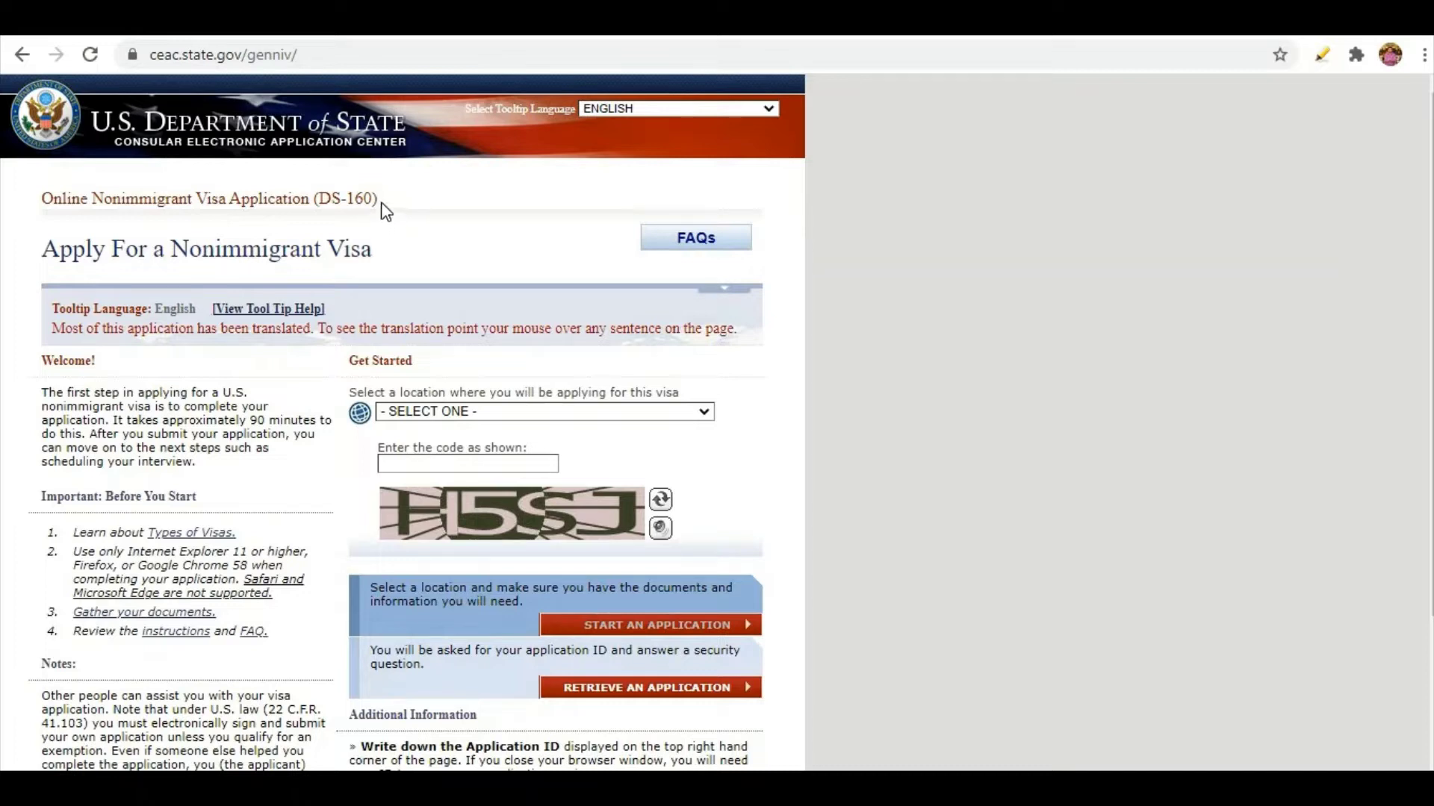
{"action": "left_click_drag", "start_coordinate": [378, 200], "coordinate": [34, 198]}
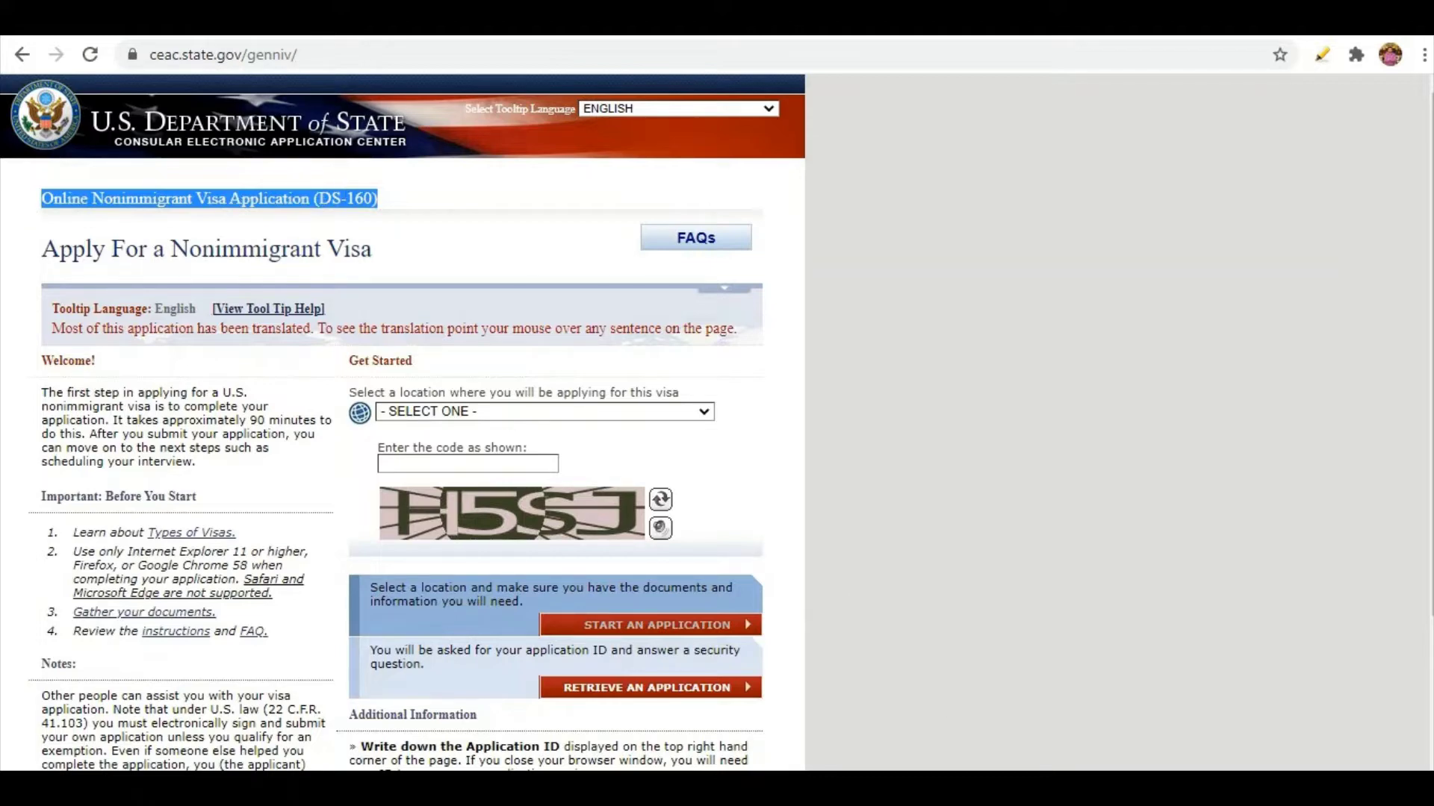
{"action": "left_click", "coordinate": [961, 788]}
Highlight checklist items 1–5: CNIC, valid passport, travel dates and city, US address, email.
{"action": "scroll", "coordinate": [519, 363], "scroll_direction": "down", "scroll_amount": 1}
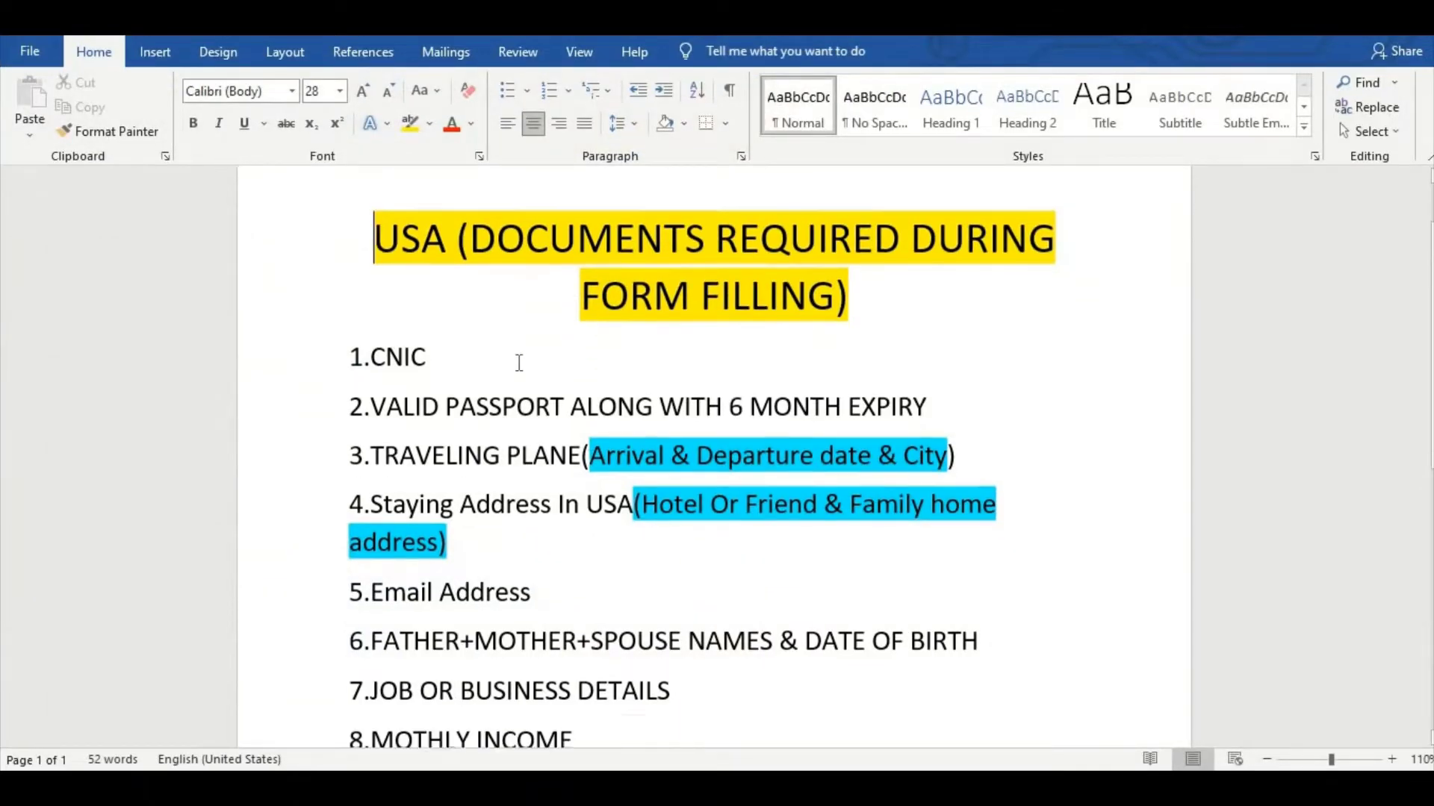
{"action": "scroll", "coordinate": [519, 363], "scroll_direction": "down", "scroll_amount": 3}
{"action": "scroll", "coordinate": [519, 363], "scroll_direction": "up", "scroll_amount": 2}
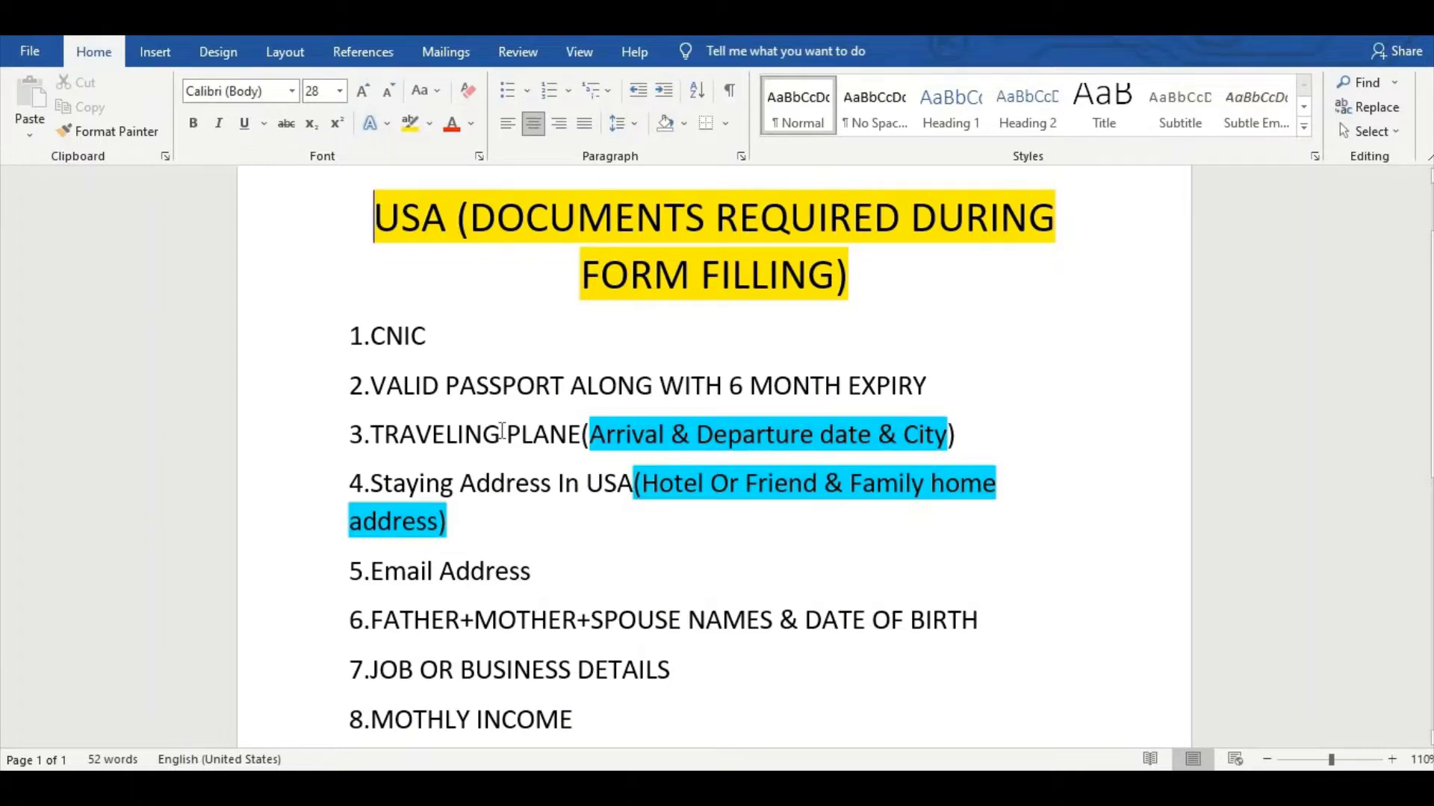
{"action": "scroll", "coordinate": [503, 430], "scroll_direction": "down", "scroll_amount": 1}
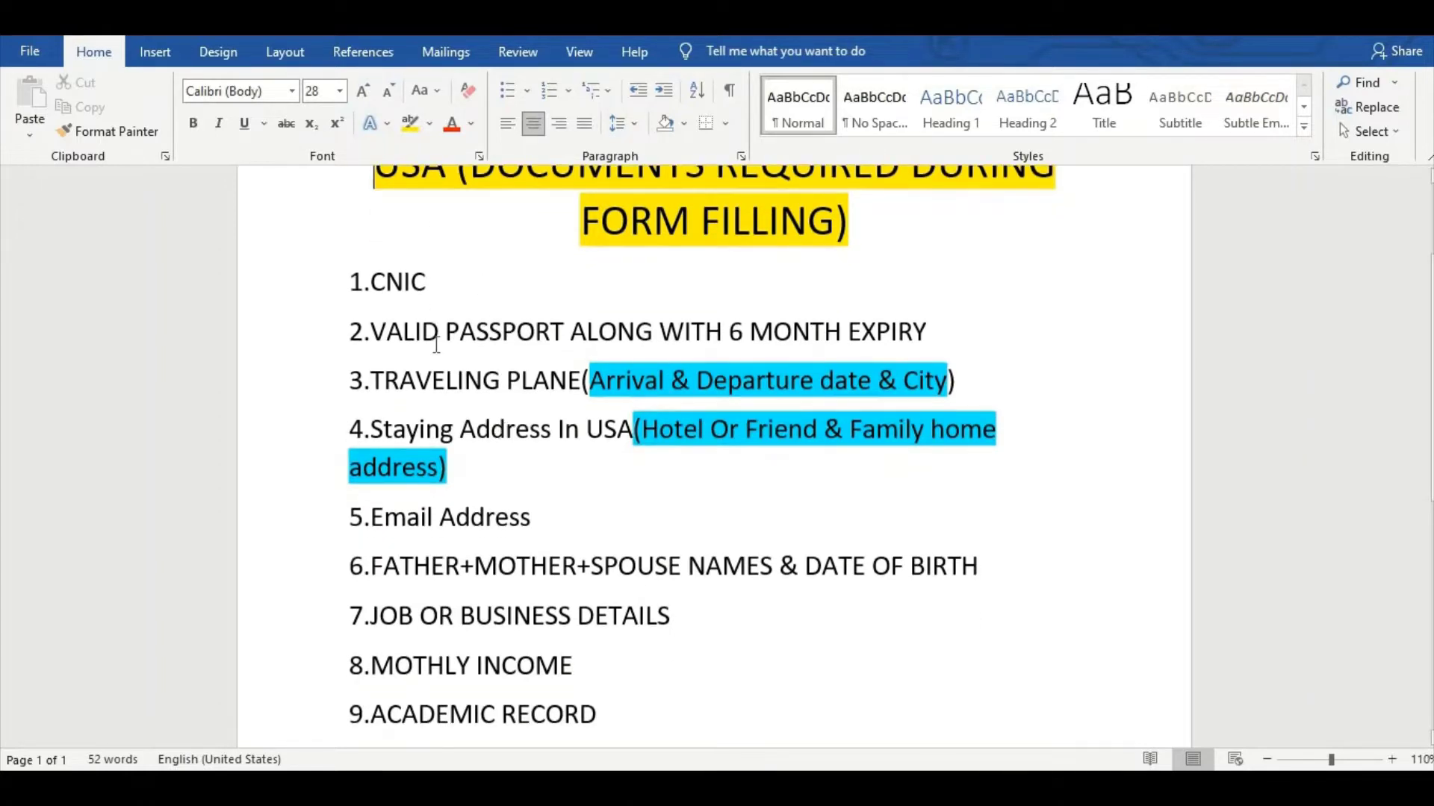
{"action": "scroll", "coordinate": [437, 345], "scroll_direction": "down", "scroll_amount": 1}
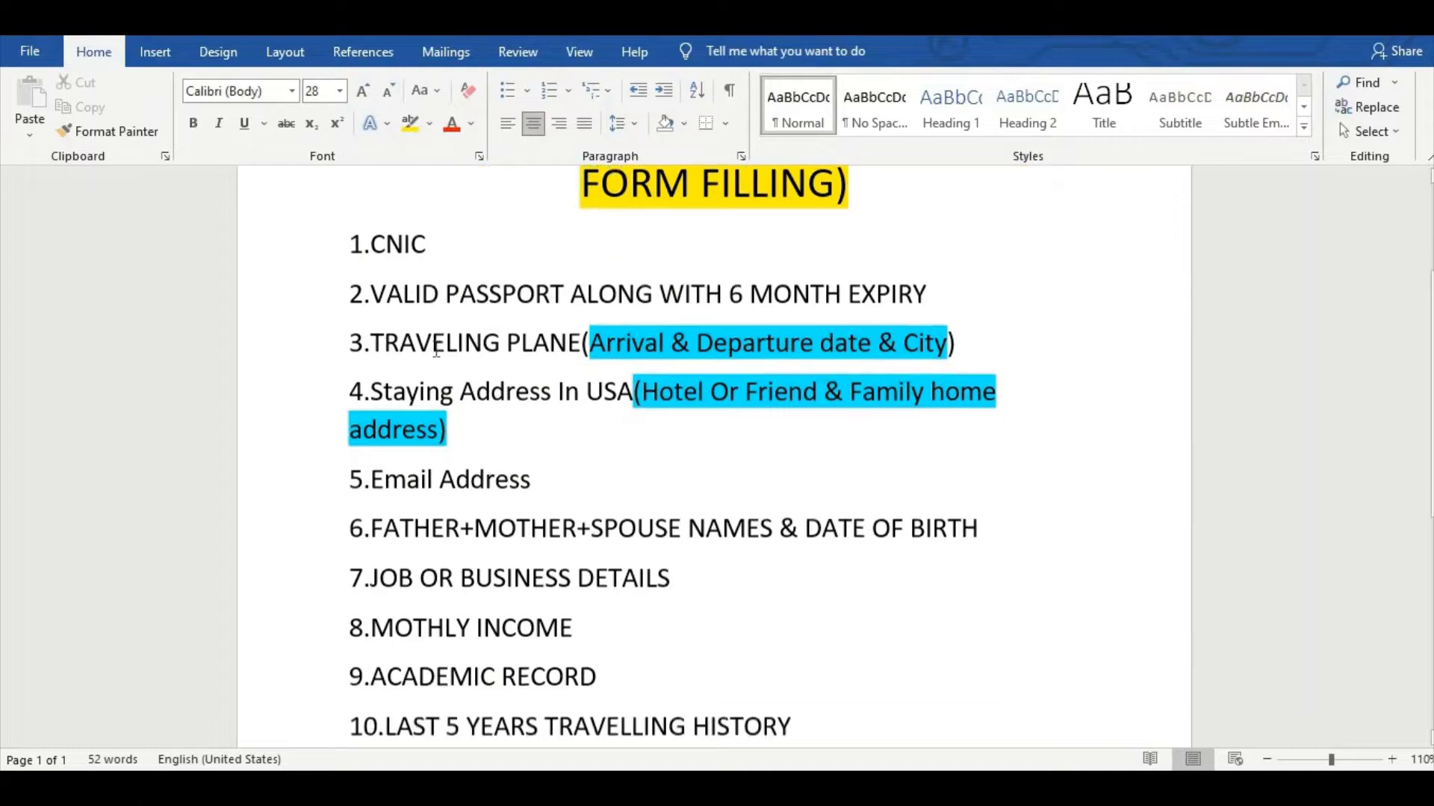
{"action": "scroll", "coordinate": [437, 351], "scroll_direction": "down", "scroll_amount": 1}
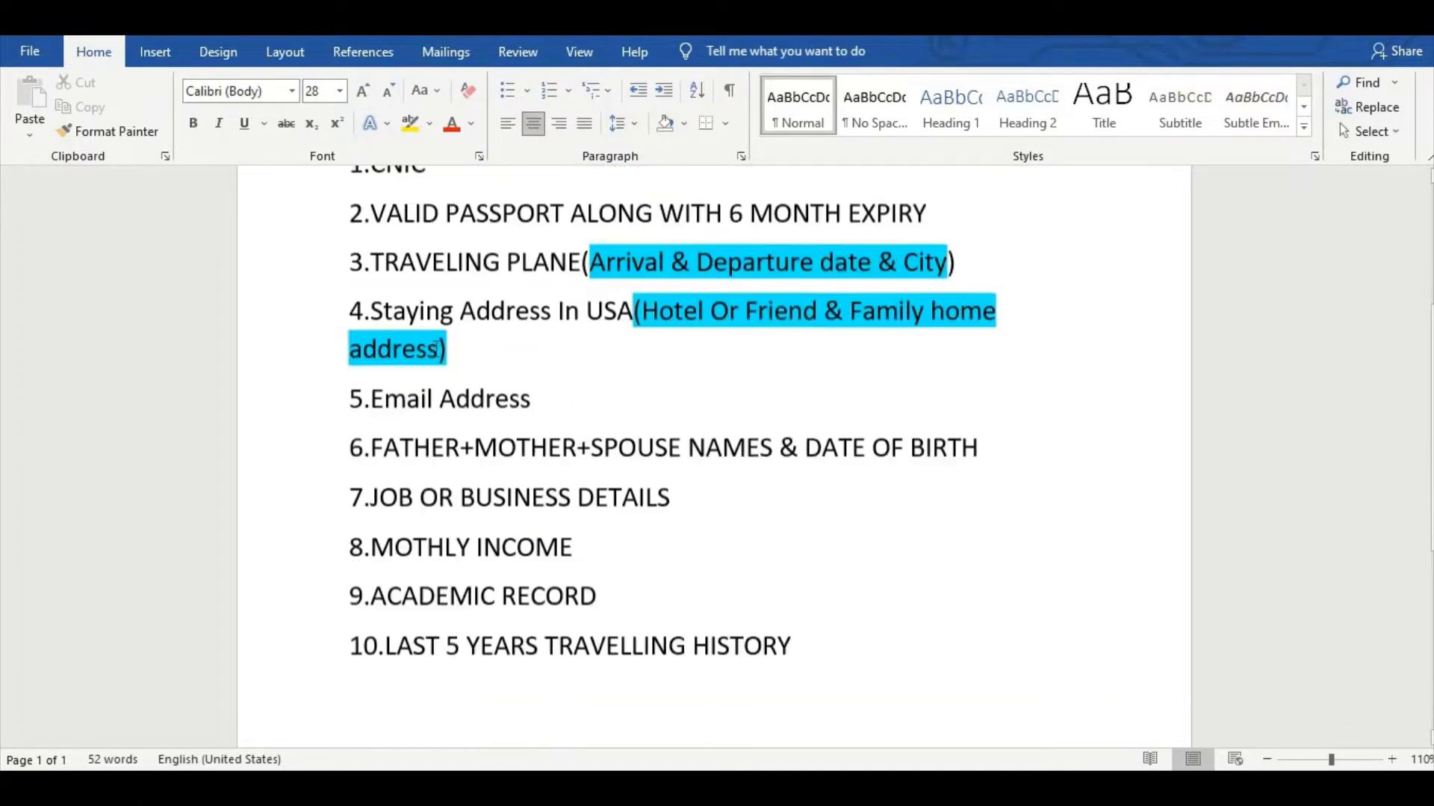
{"action": "scroll", "coordinate": [436, 374], "scroll_direction": "up", "scroll_amount": 1}
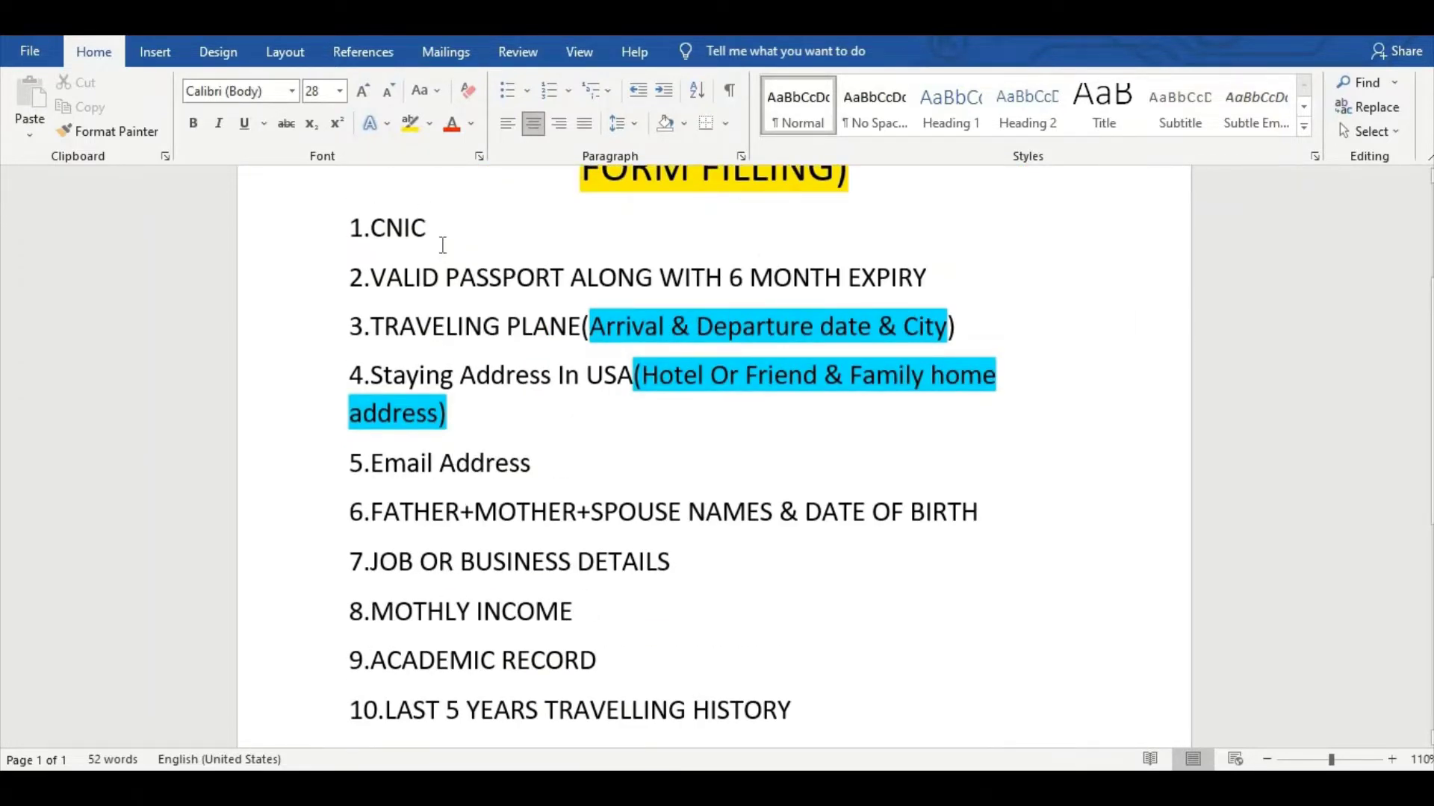
{"action": "left_click_drag", "start_coordinate": [441, 230], "coordinate": [310, 217]}
{"action": "left_click_drag", "start_coordinate": [341, 280], "coordinate": [928, 281]}
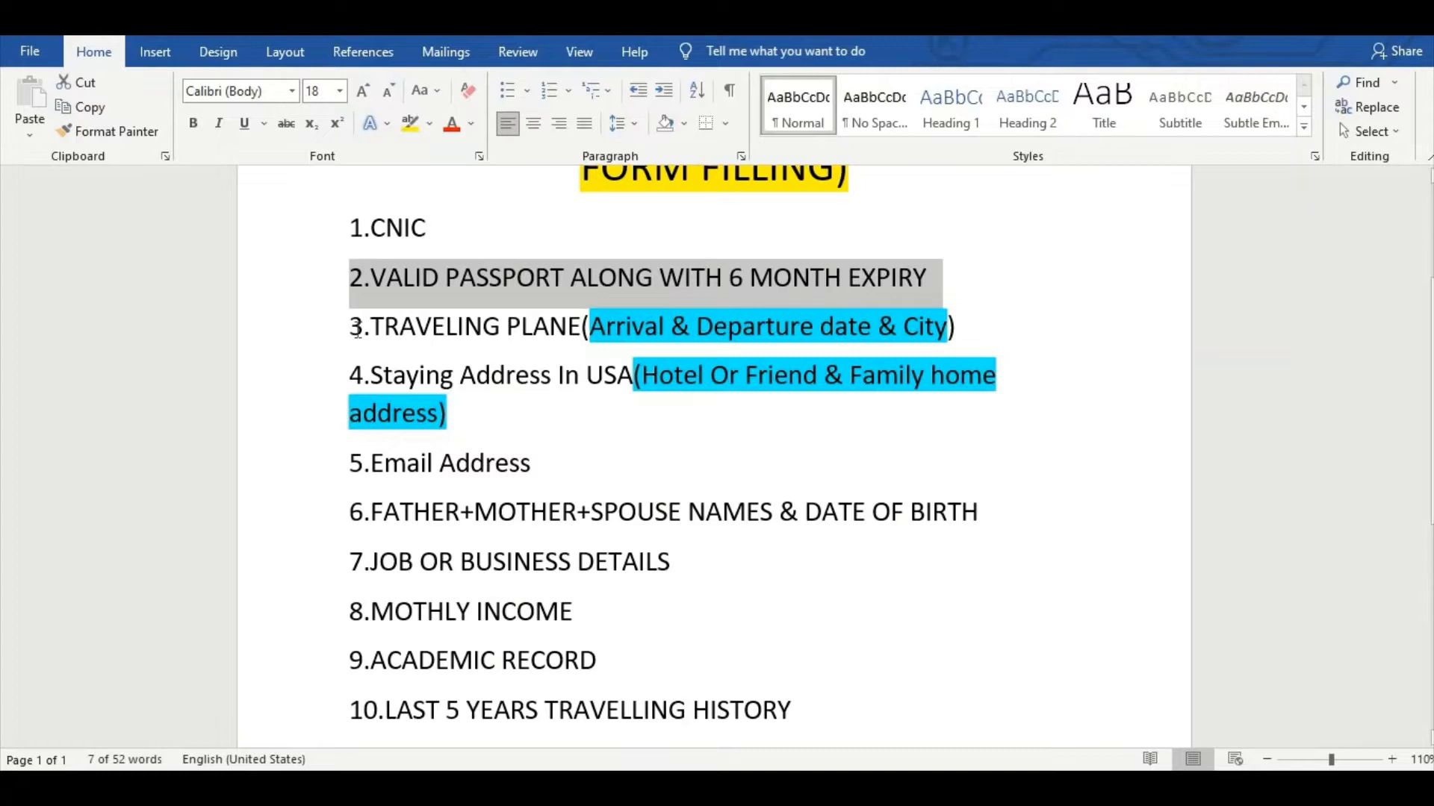
{"action": "left_click_drag", "start_coordinate": [350, 329], "coordinate": [1014, 331]}
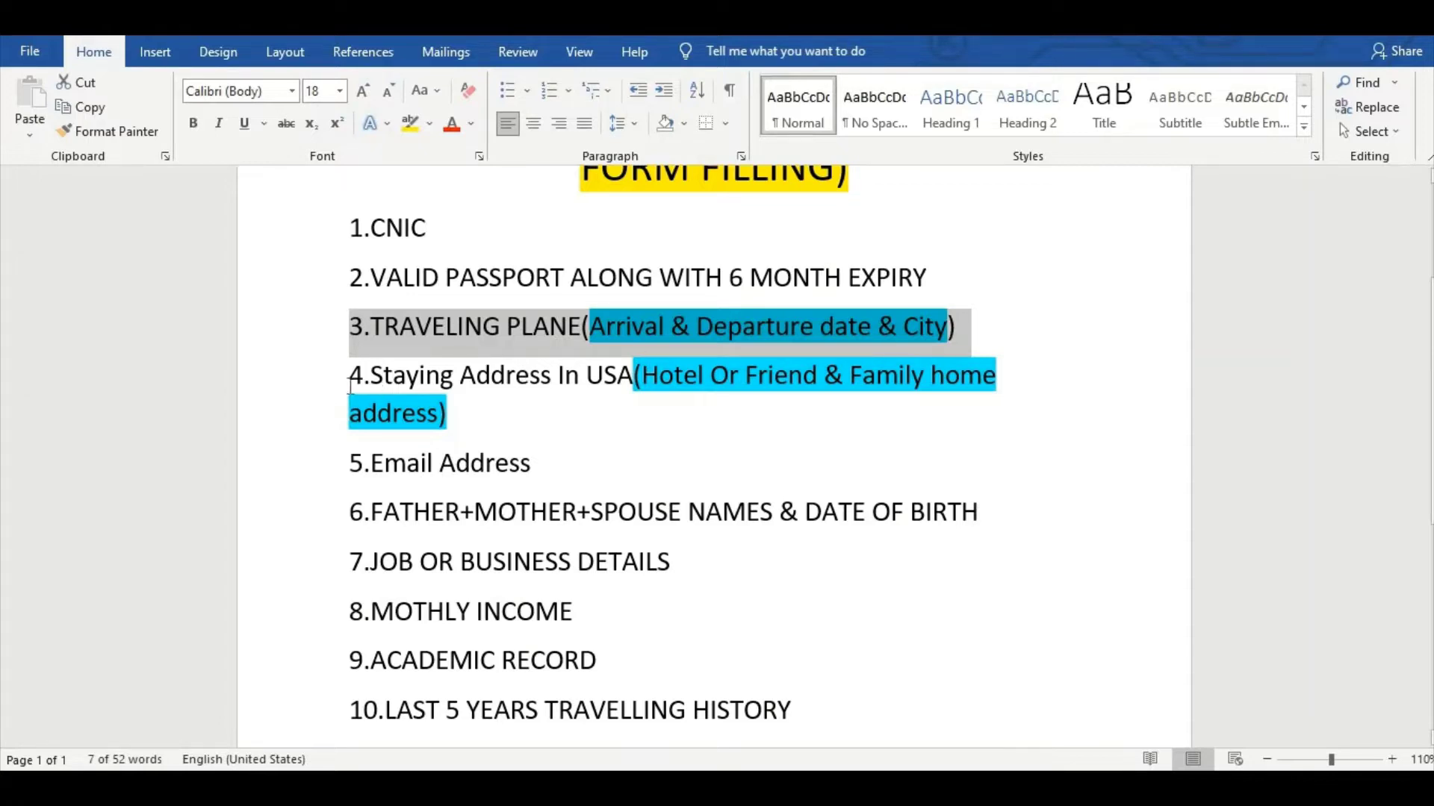
{"action": "left_click_drag", "start_coordinate": [349, 387], "coordinate": [463, 418]}
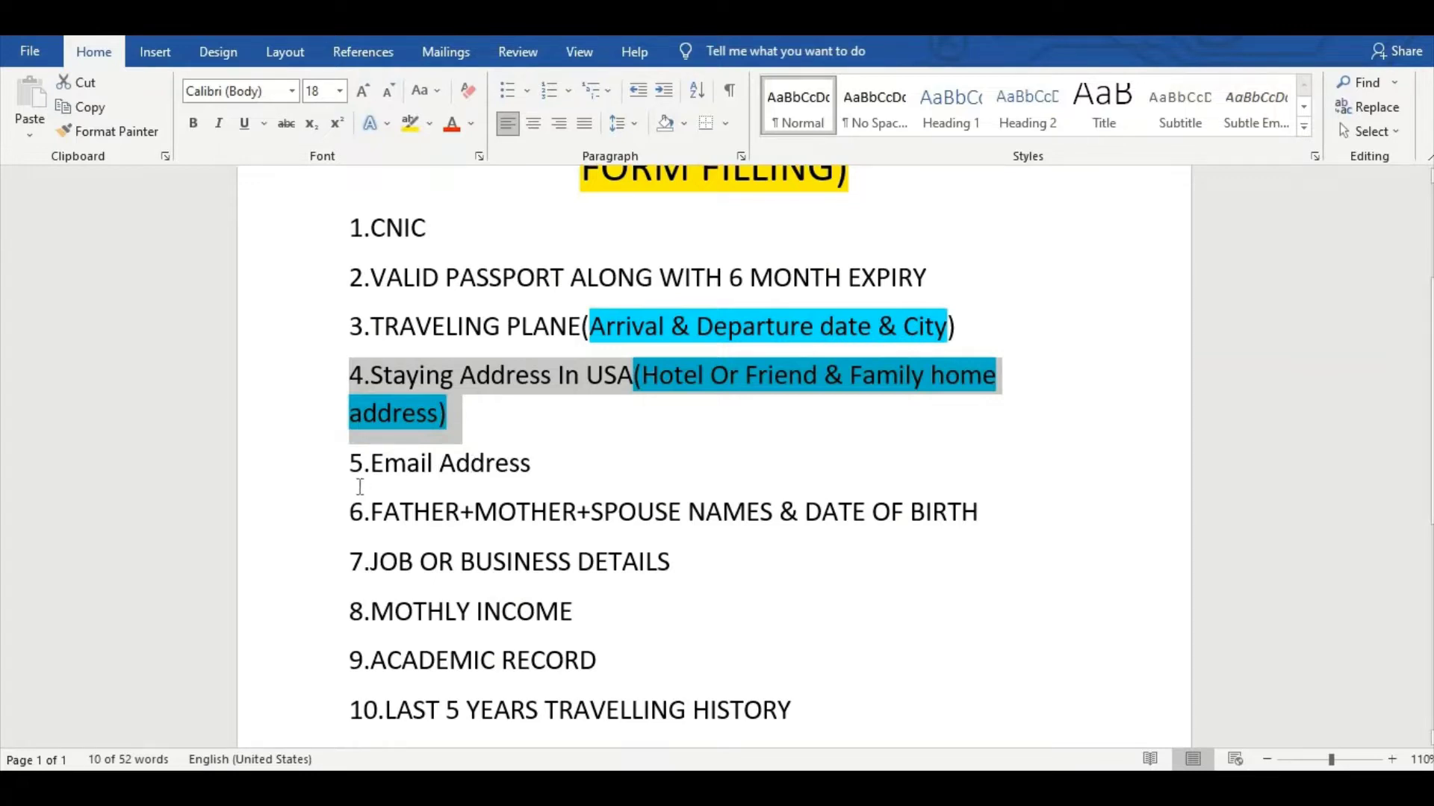
{"action": "triple_click", "coordinate": [443, 475]}
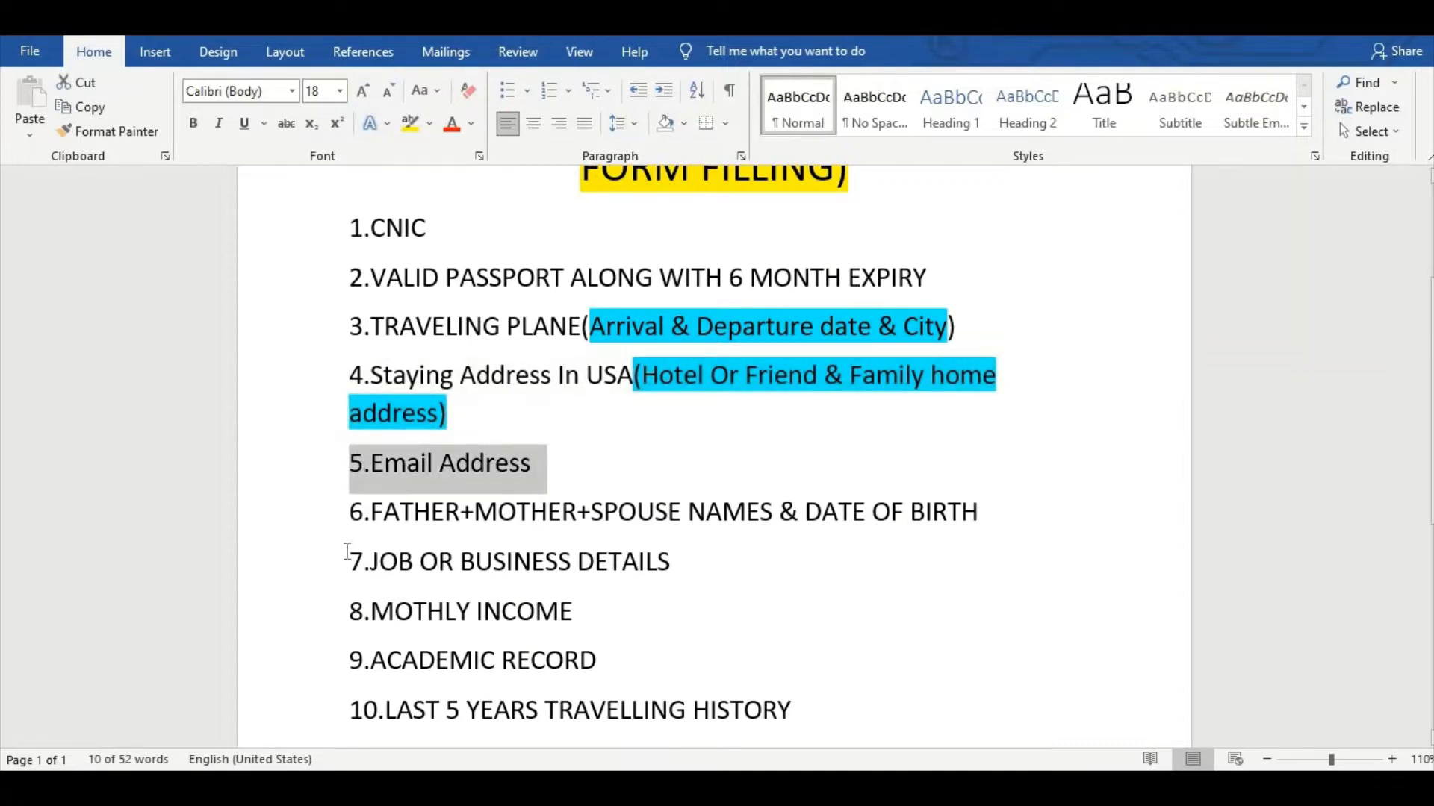
Highlight the remaining items (parent/spouse, job, monthly income, academic record) and return to Chrome.
{"action": "left_click_drag", "start_coordinate": [348, 515], "coordinate": [984, 516]}
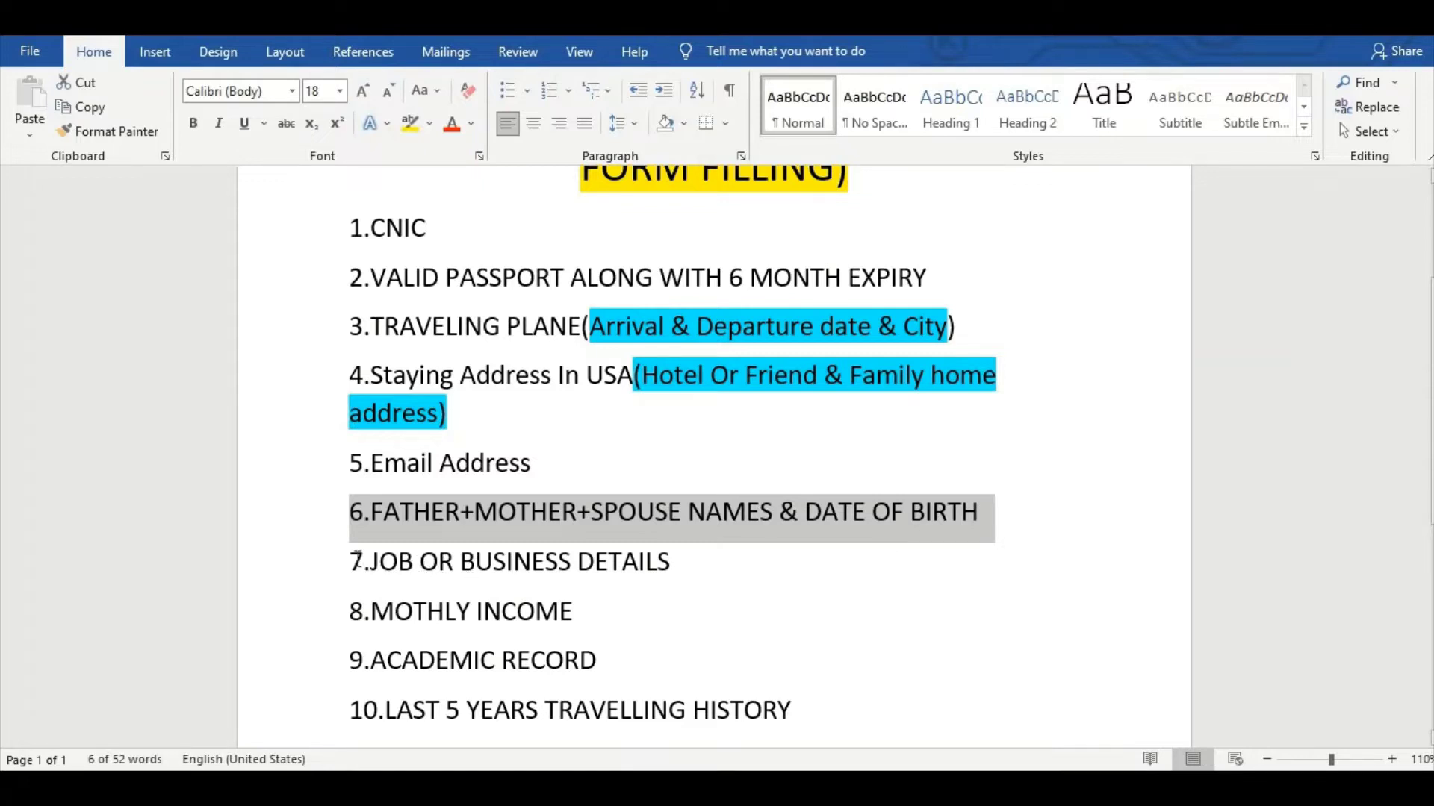
{"action": "left_click_drag", "start_coordinate": [397, 566], "coordinate": [710, 570]}
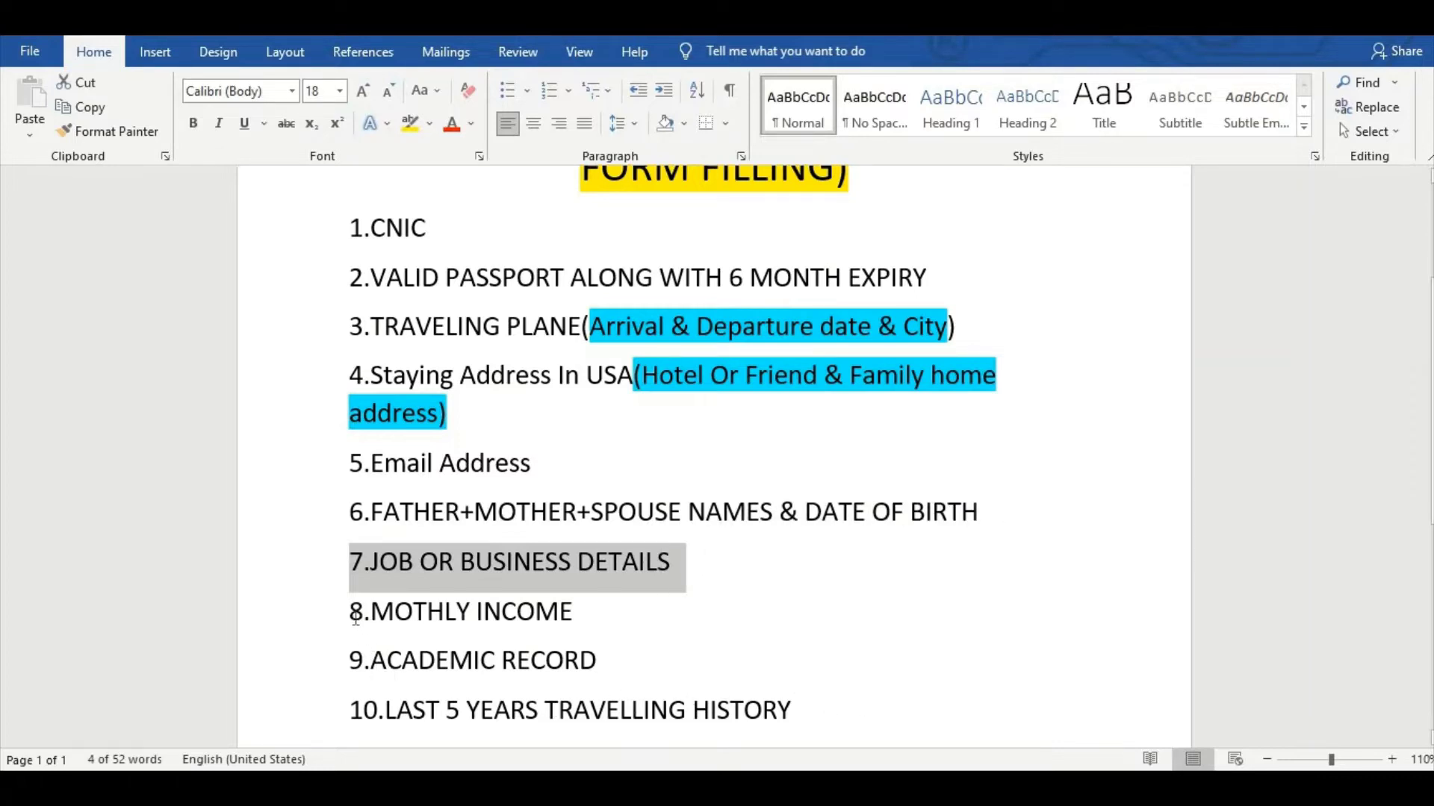
{"action": "left_click_drag", "start_coordinate": [356, 617], "coordinate": [560, 622]}
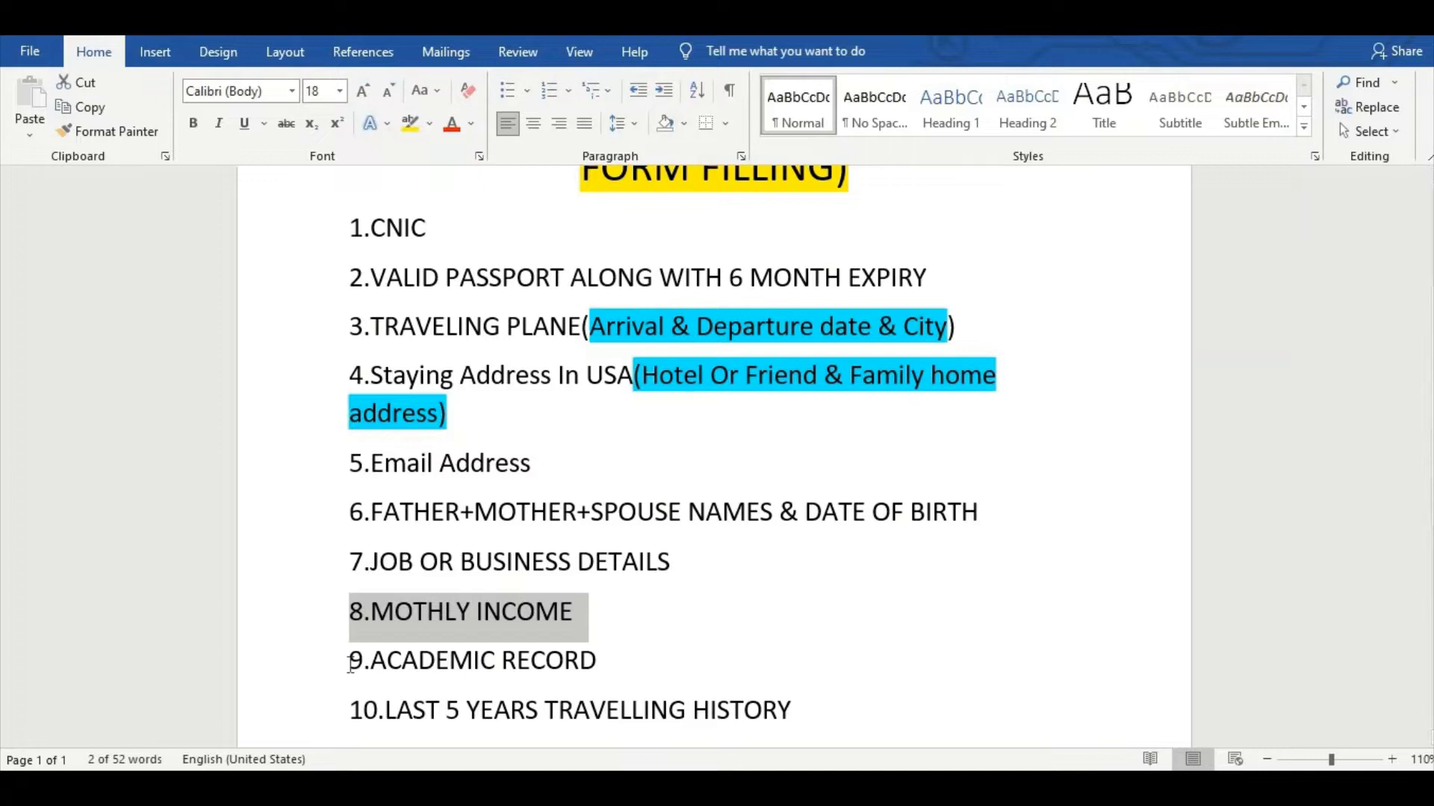
{"action": "left_click_drag", "start_coordinate": [351, 663], "coordinate": [613, 674]}
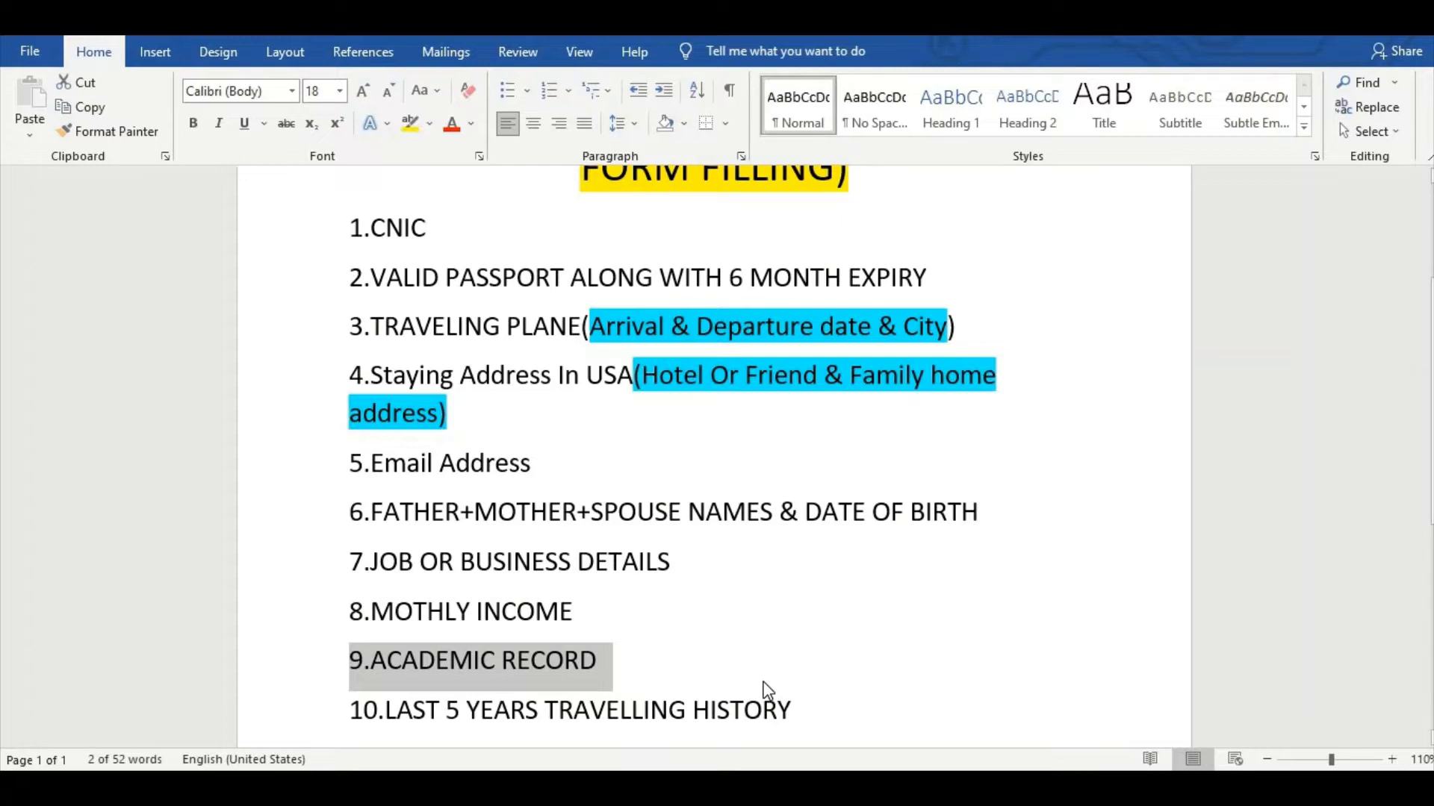
{"action": "scroll", "coordinate": [763, 682], "scroll_direction": "down", "scroll_amount": 1}
{"action": "left_click_drag", "start_coordinate": [763, 681], "coordinate": [361, 678]}
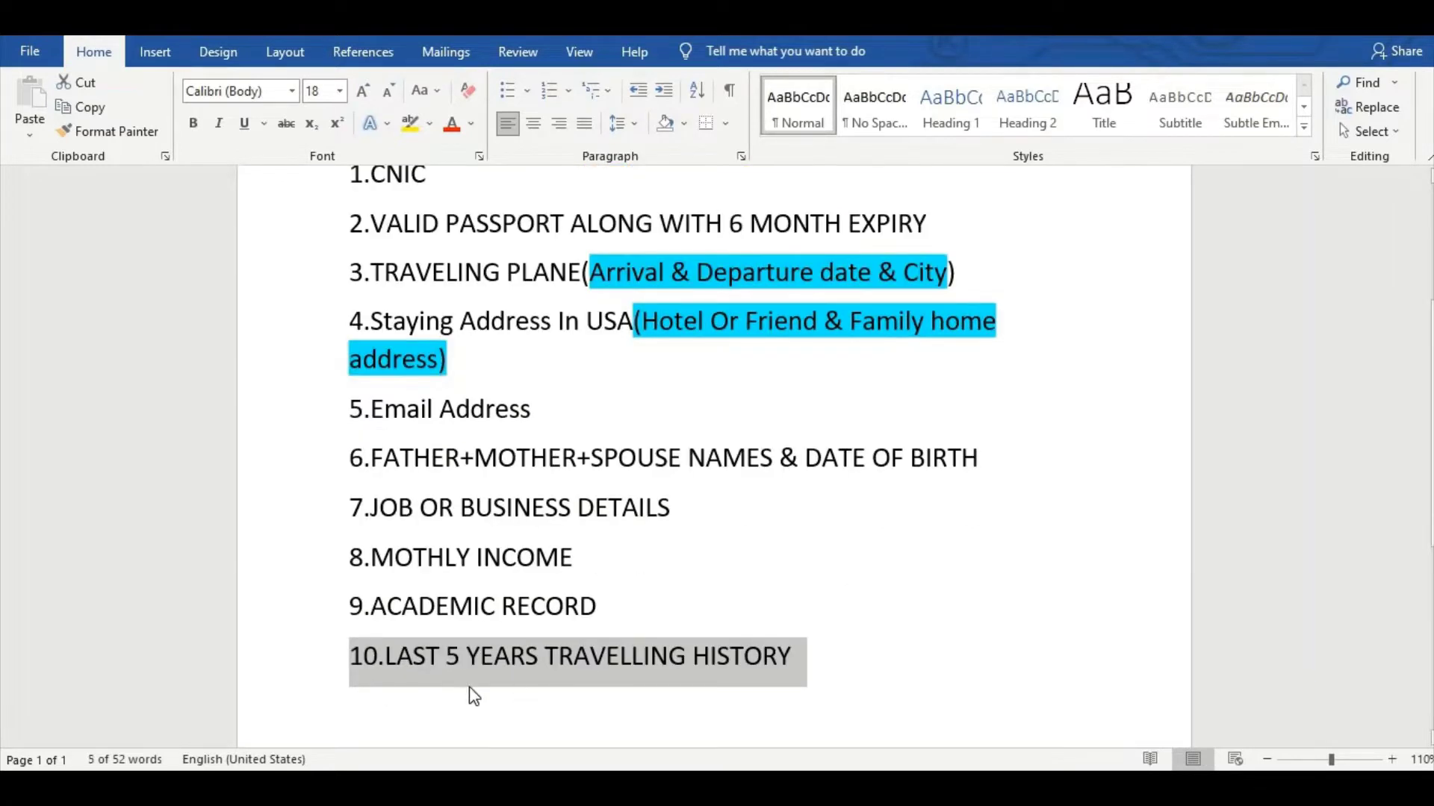
{"action": "scroll", "coordinate": [628, 716], "scroll_direction": "up", "scroll_amount": 1}
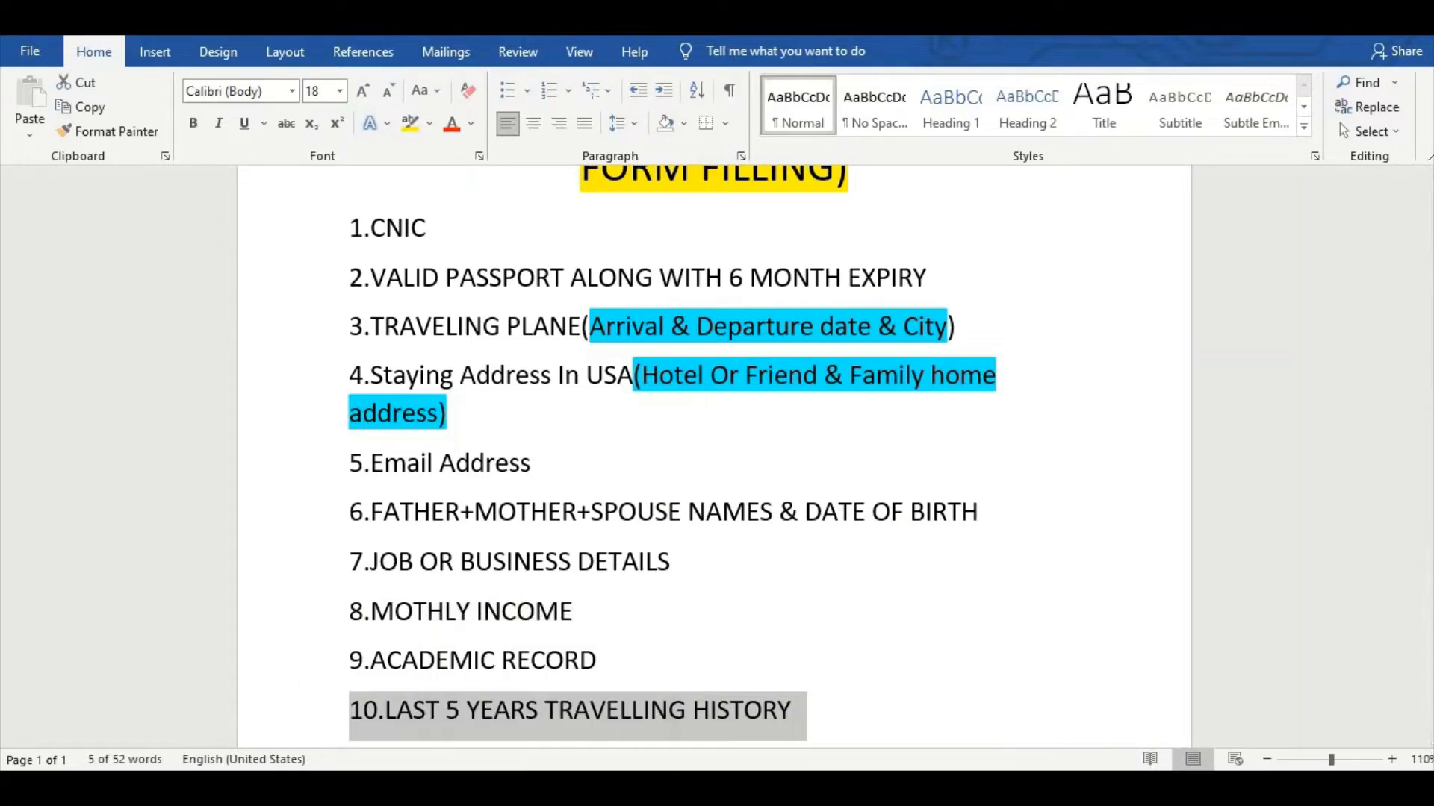
{"action": "left_click", "coordinate": [388, 787]}
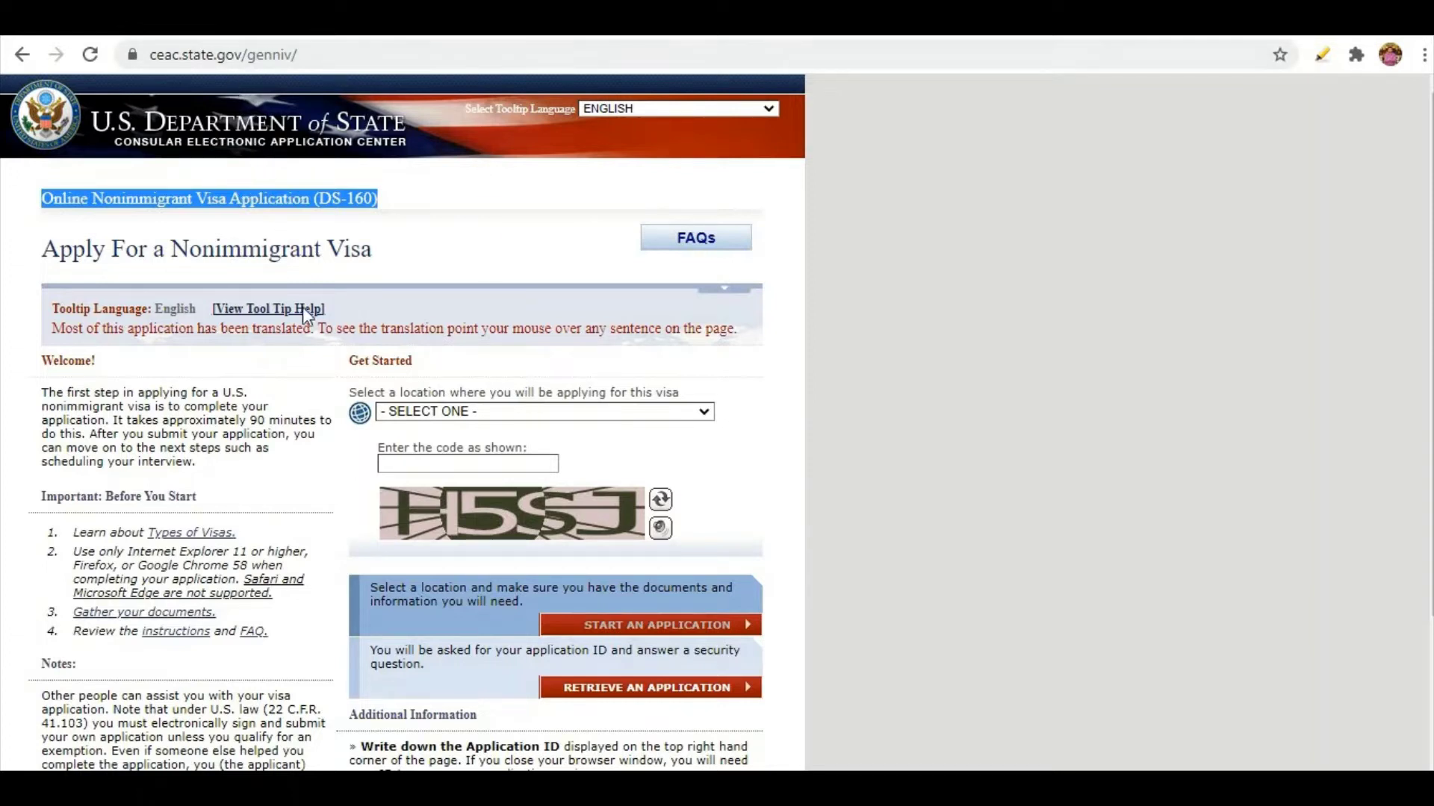
Choose PAKISTAN, ISLAMABAD as the application location.
{"action": "left_click", "coordinate": [20, 220]}
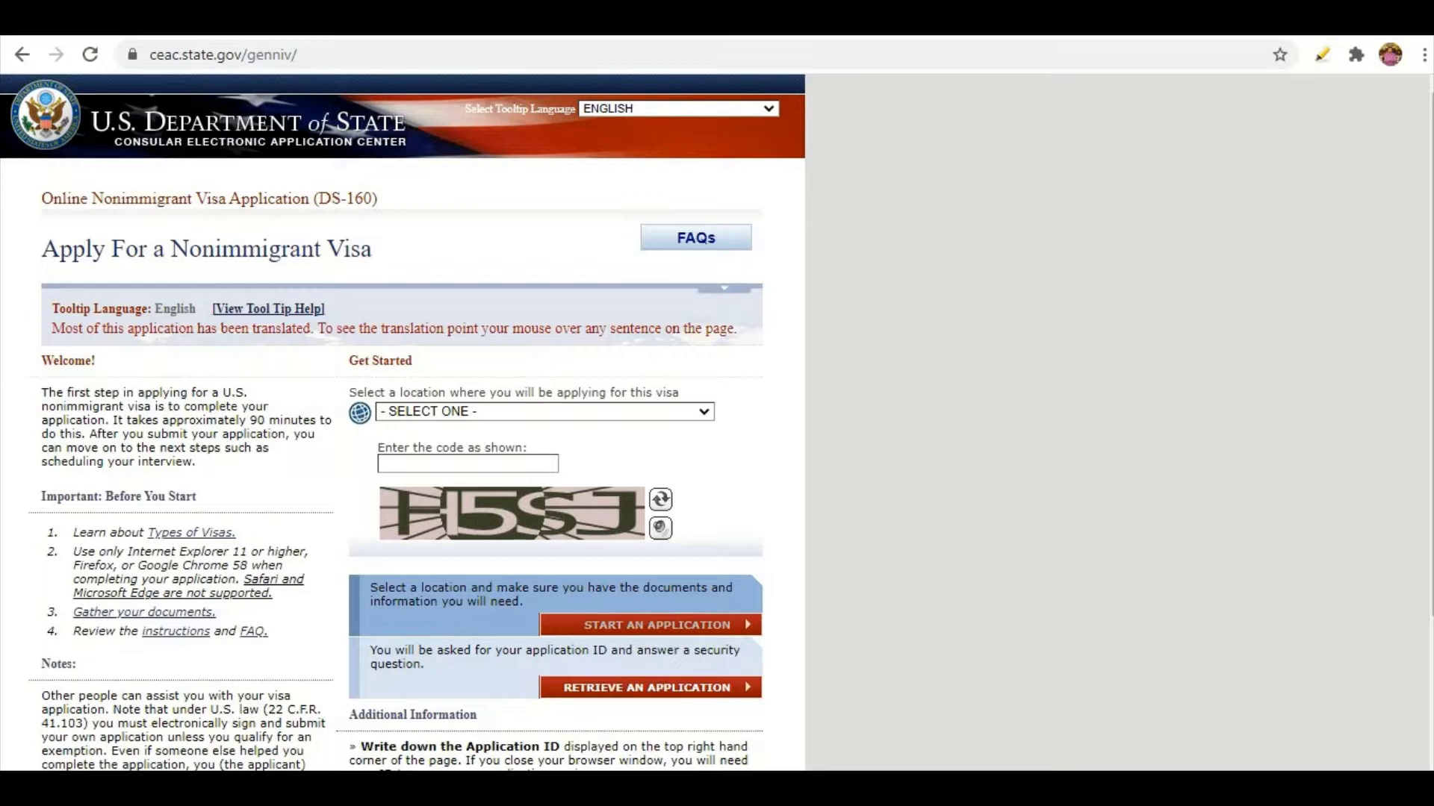
{"action": "left_click", "coordinate": [454, 410]}
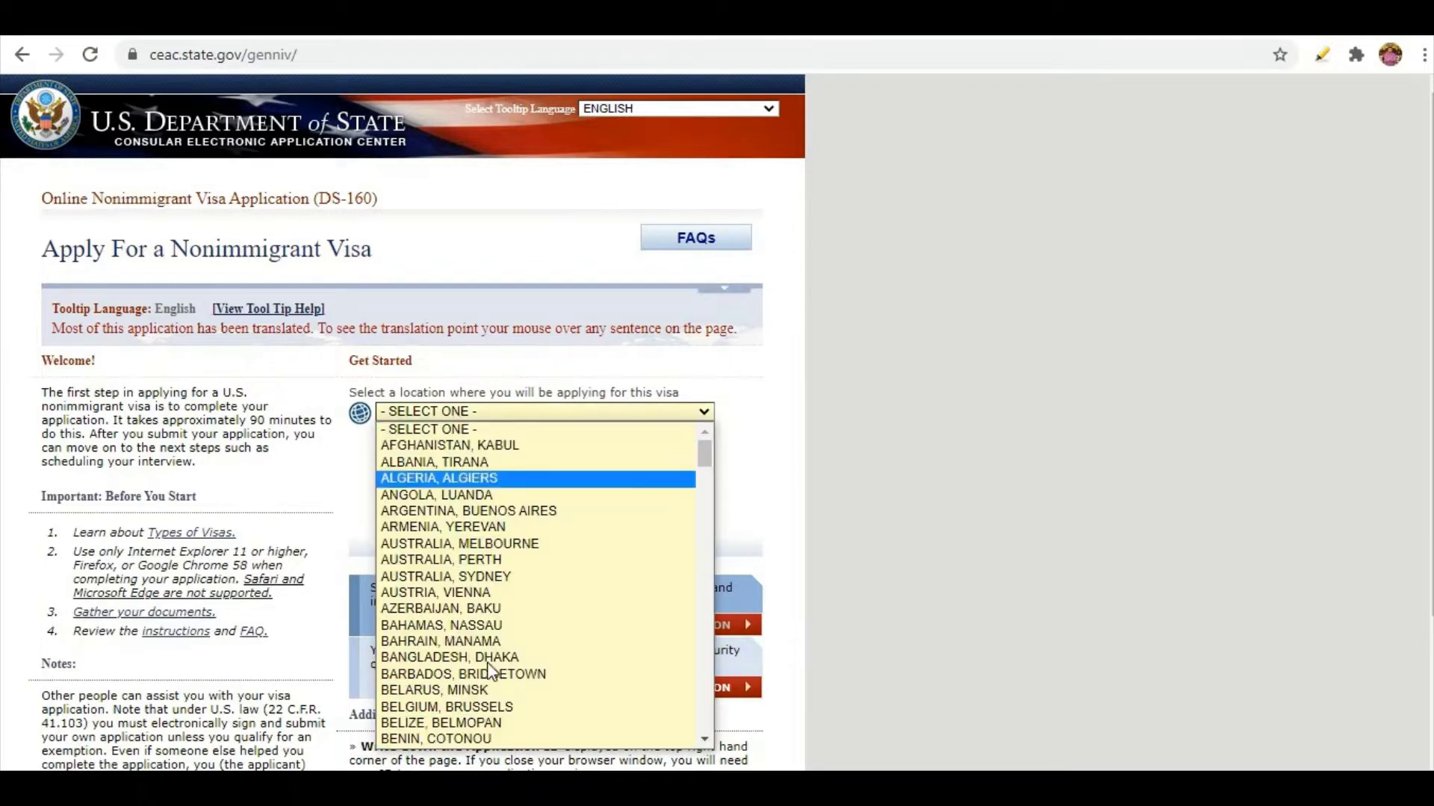
{"action": "key", "text": "p"}
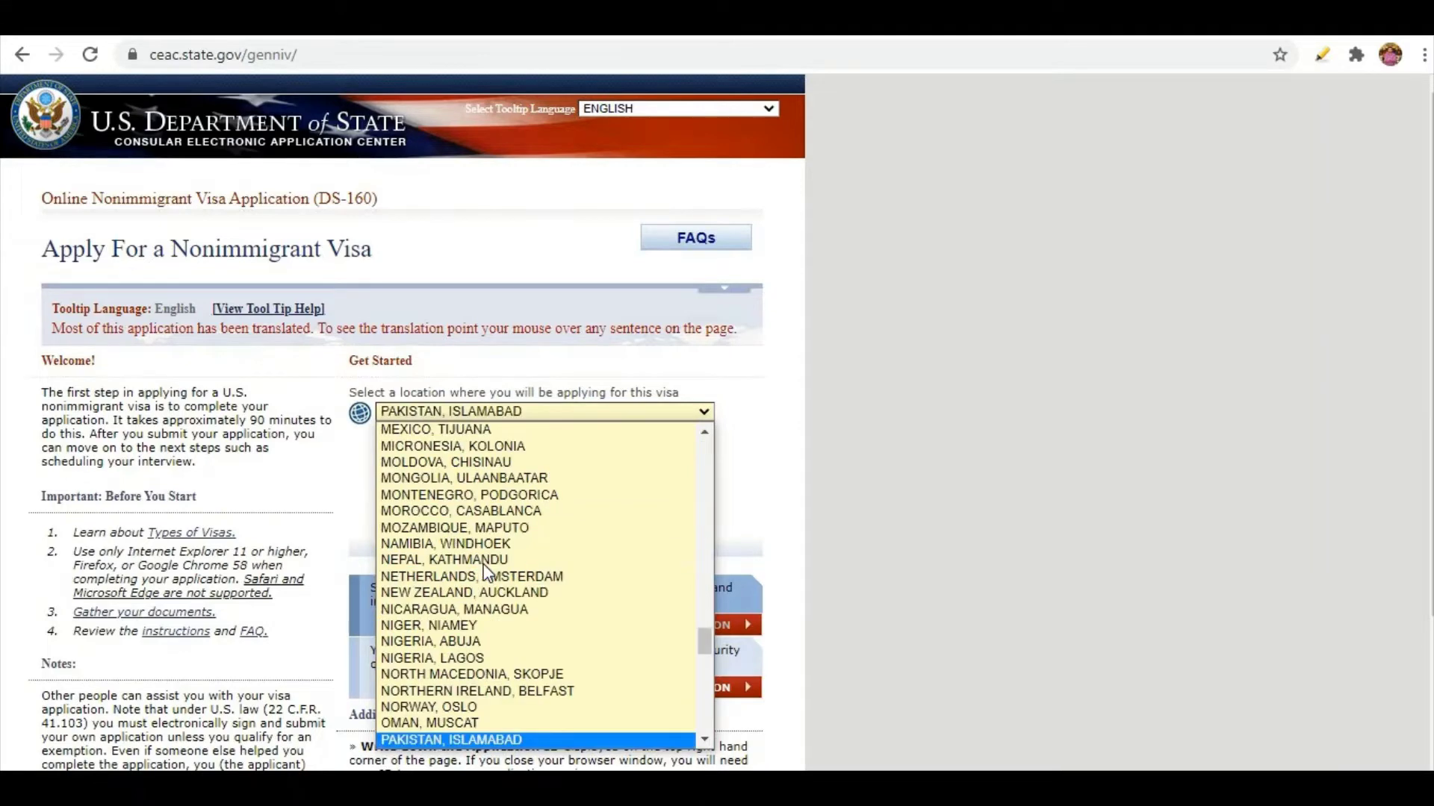
{"action": "key", "text": "a"}
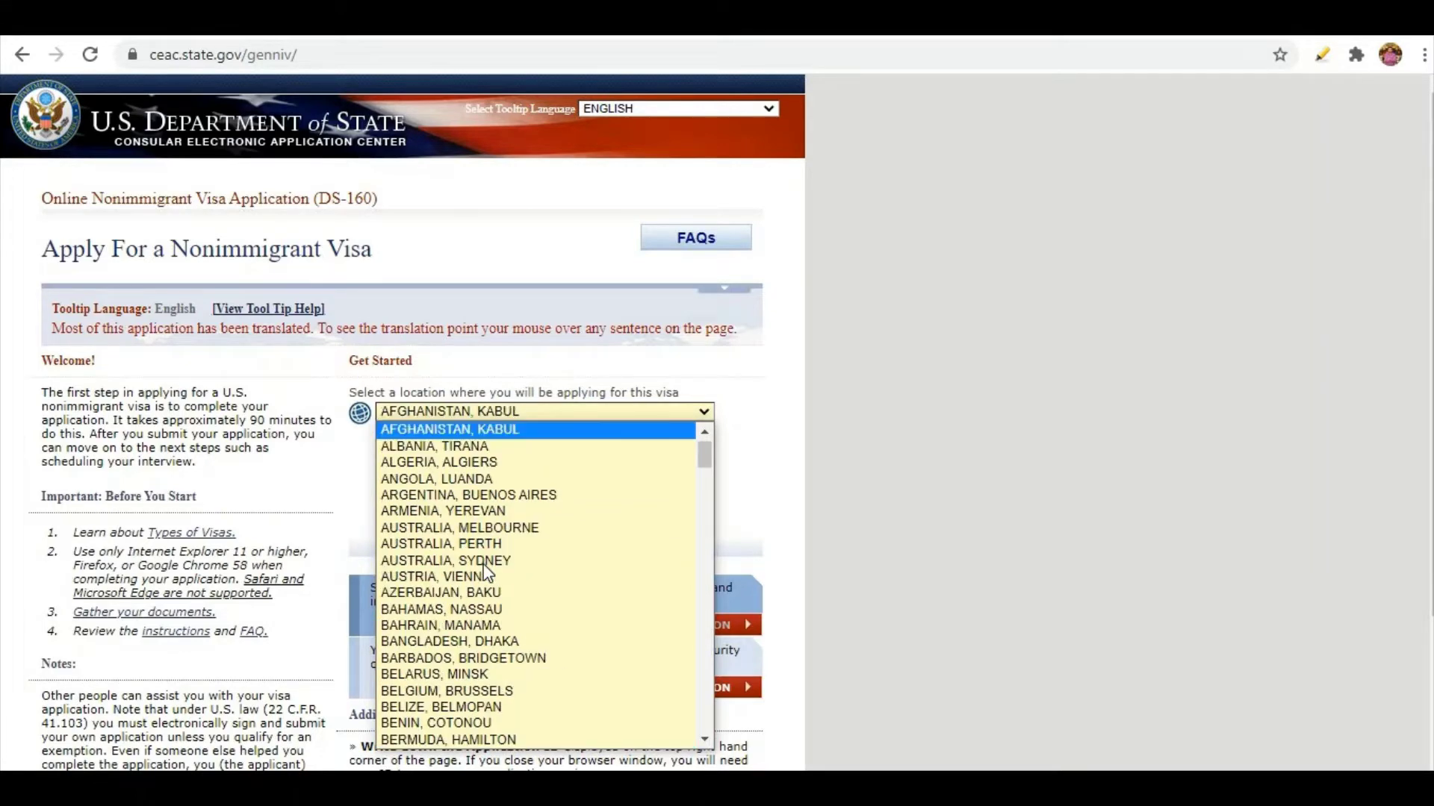
{"action": "key", "text": "o"}
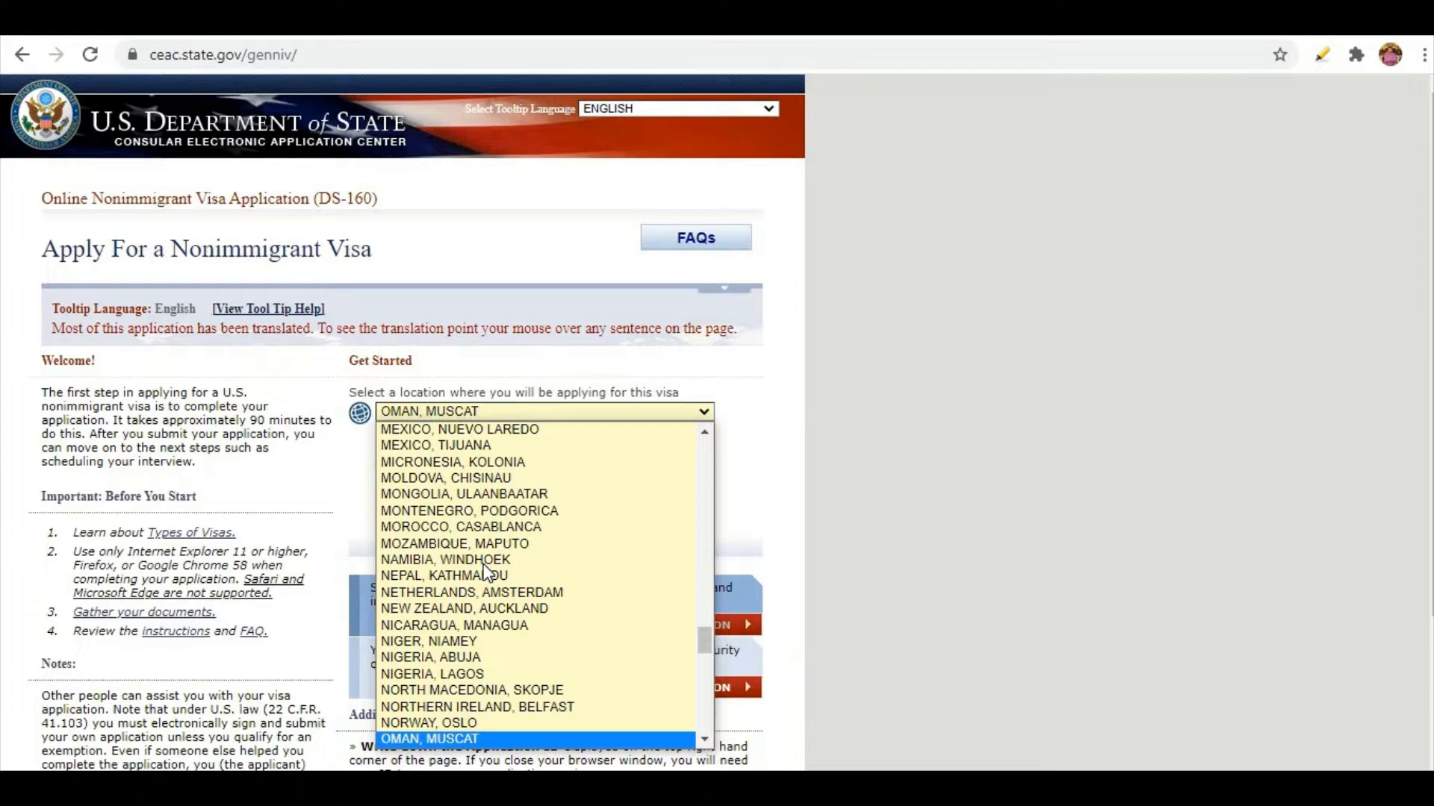
{"action": "key", "text": "Down"}
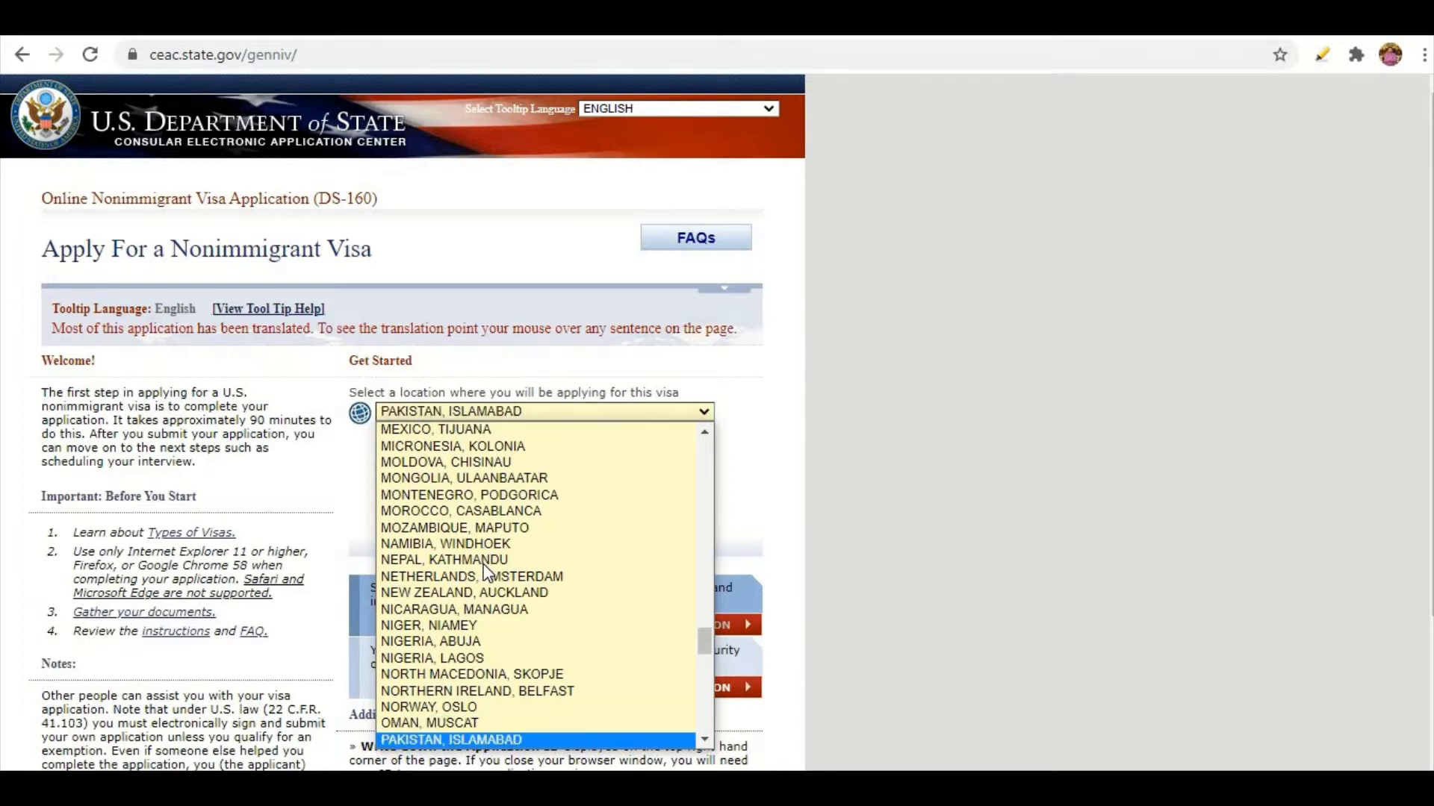
{"action": "scroll", "coordinate": [451, 725], "scroll_direction": "down", "scroll_amount": 1}
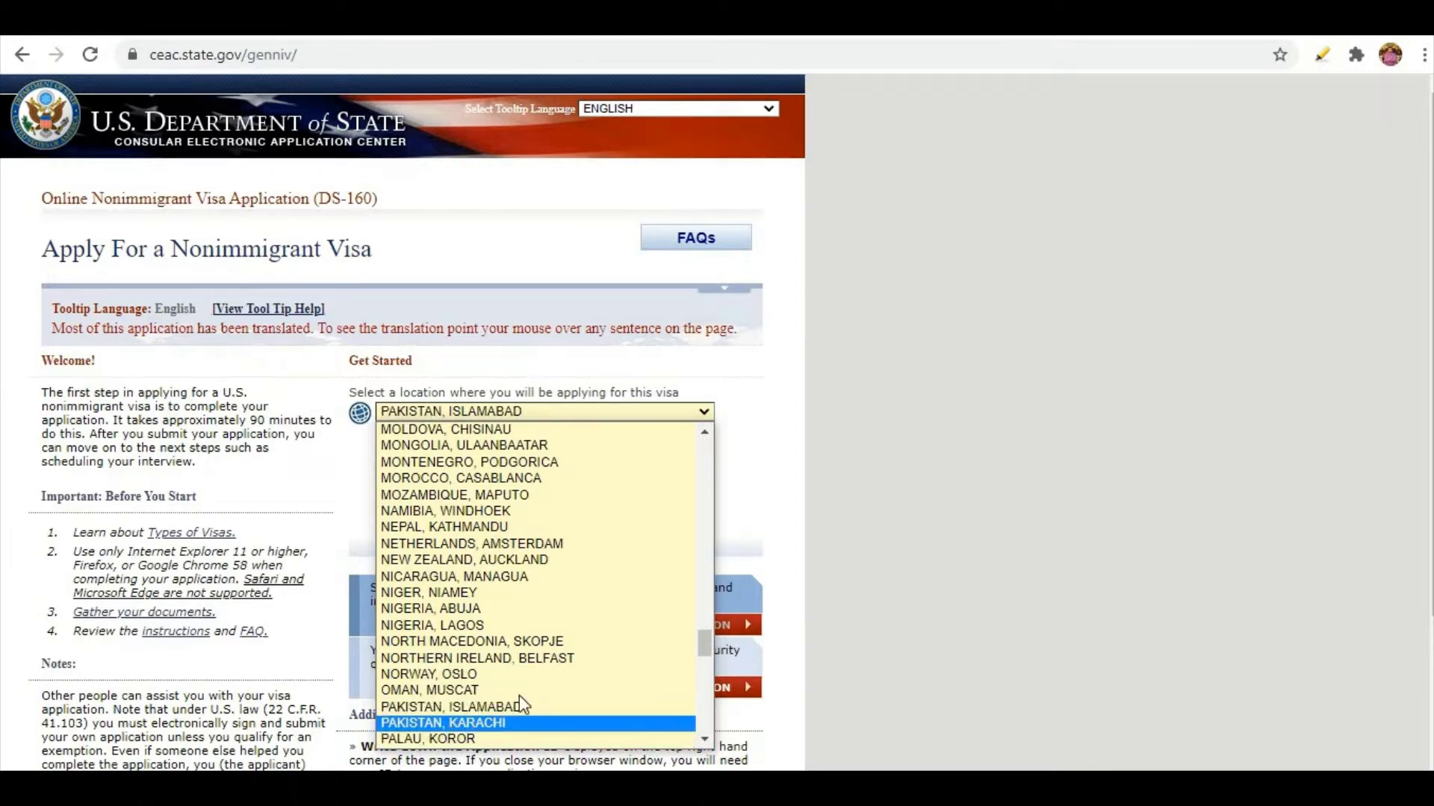
{"action": "left_click", "coordinate": [478, 711]}
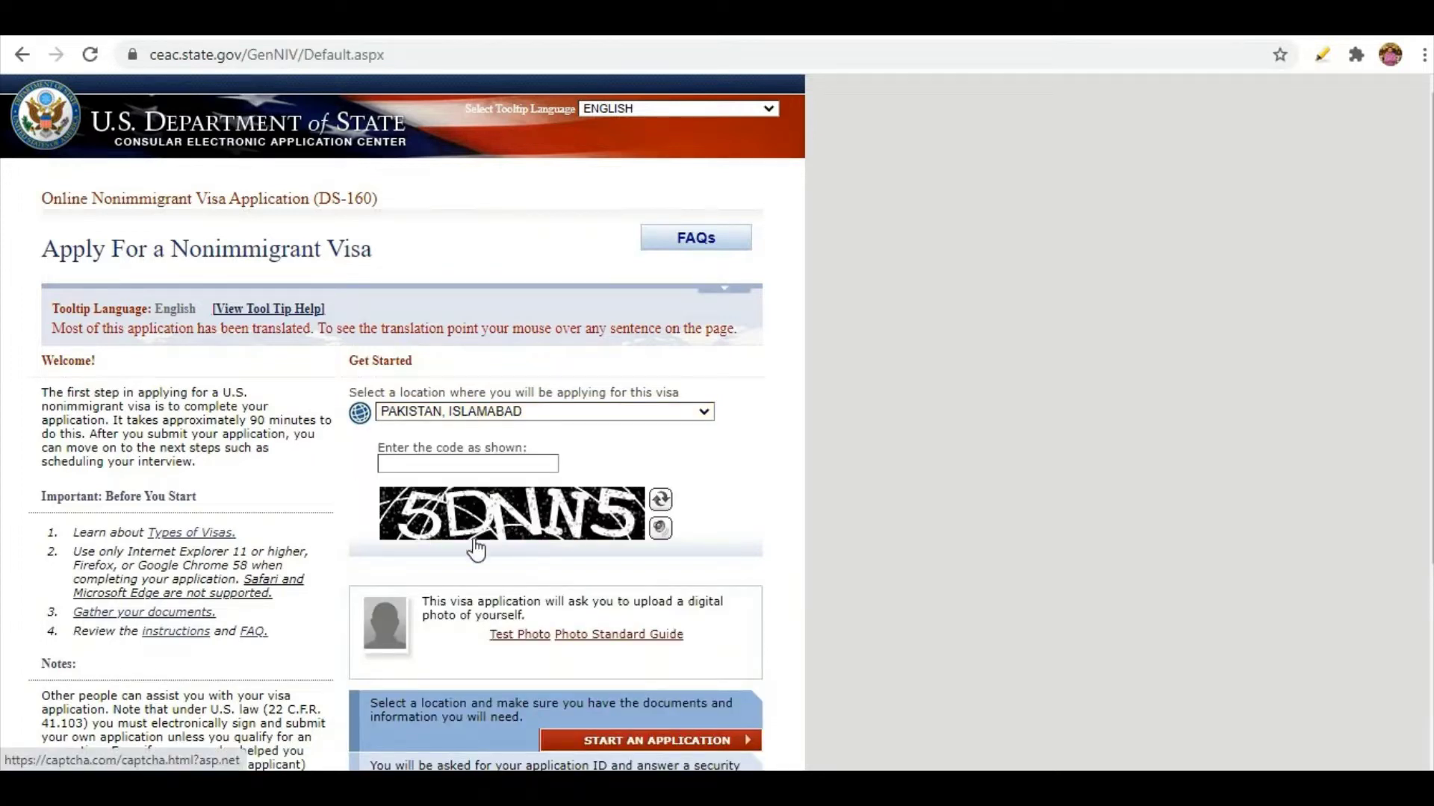
Enter the captcha verification code and start a new application.
{"action": "left_click", "coordinate": [416, 461]}
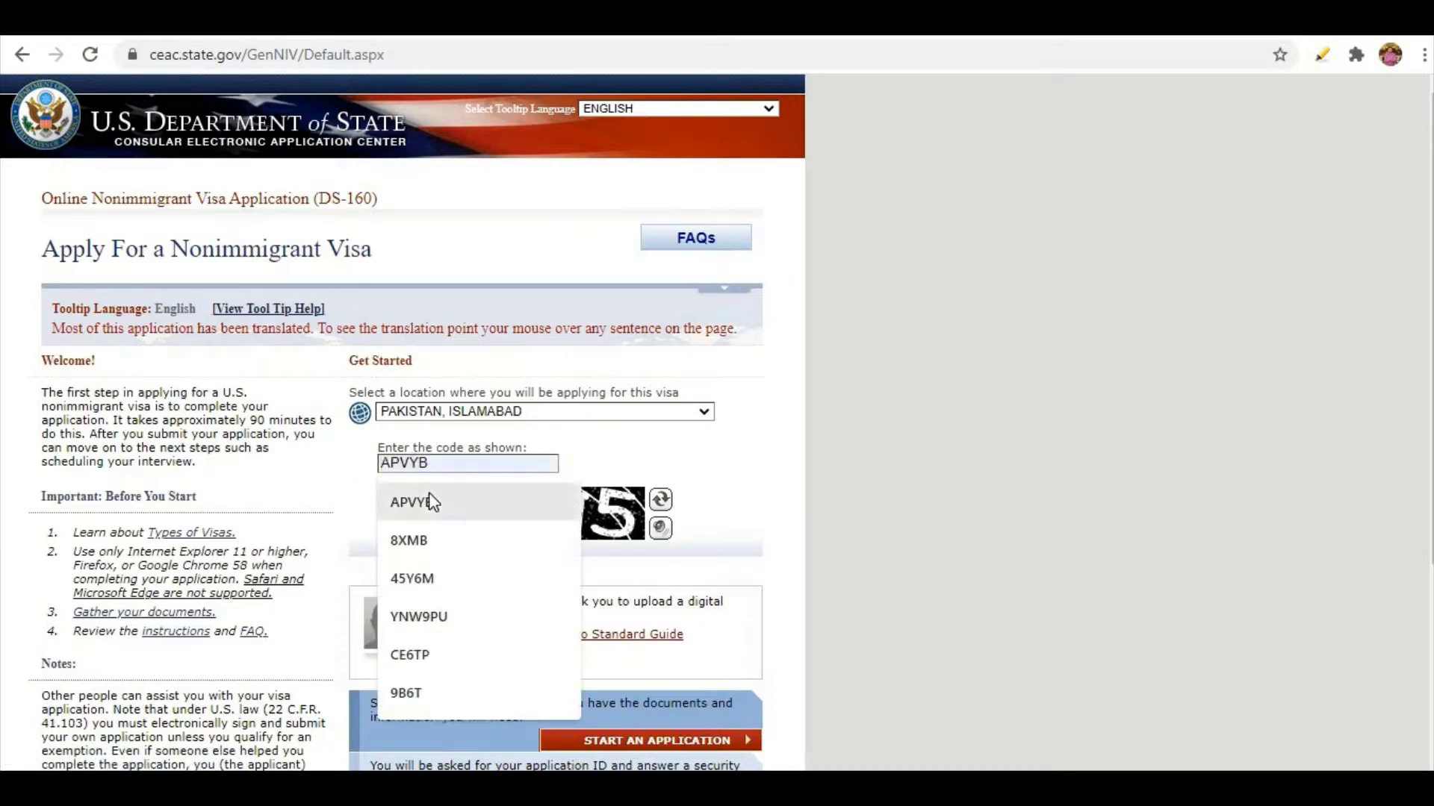
{"action": "type", "text": "5DNN5"}
{"action": "scroll", "coordinate": [747, 620], "scroll_direction": "down", "scroll_amount": 3}
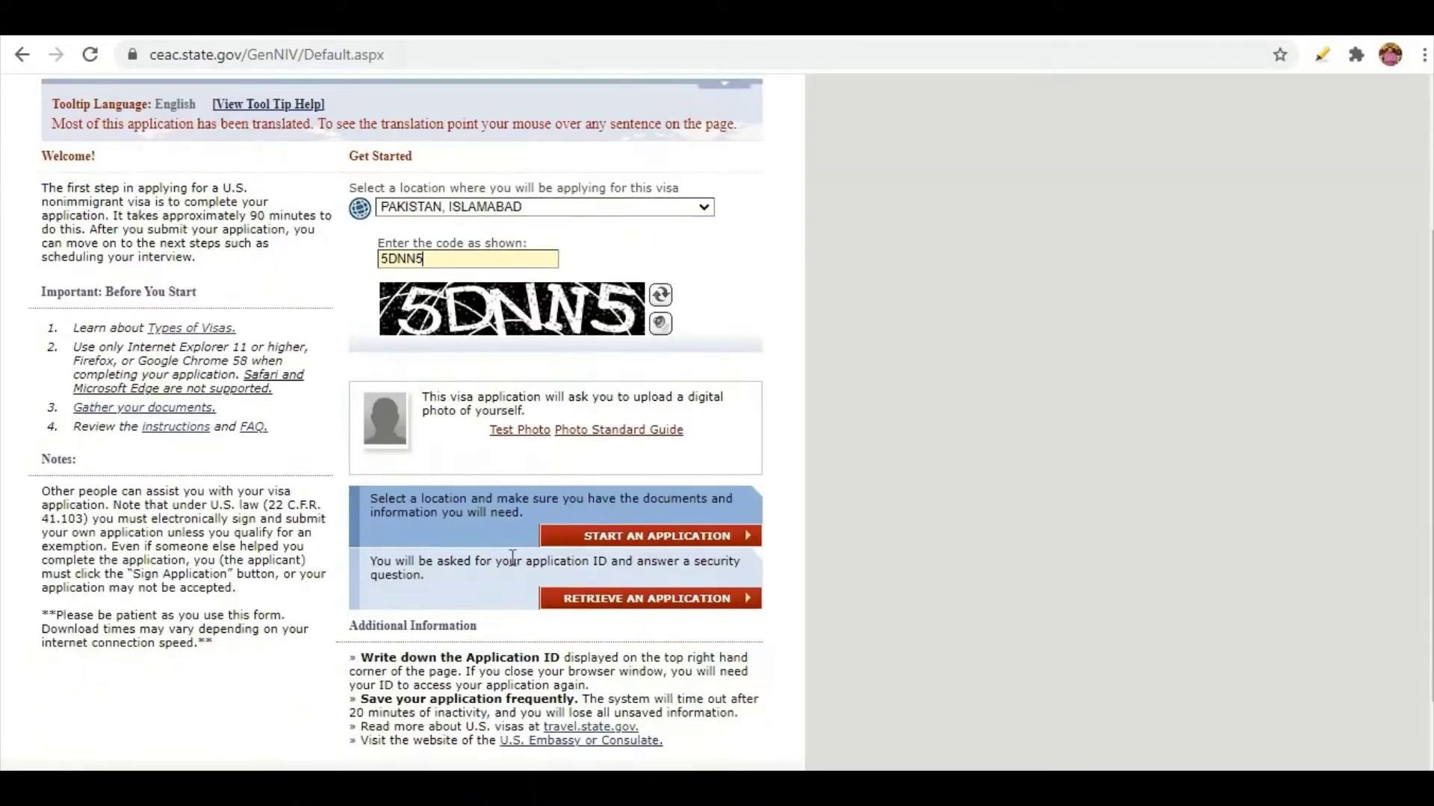
{"action": "scroll", "coordinate": [723, 630], "scroll_direction": "up", "scroll_amount": 2}
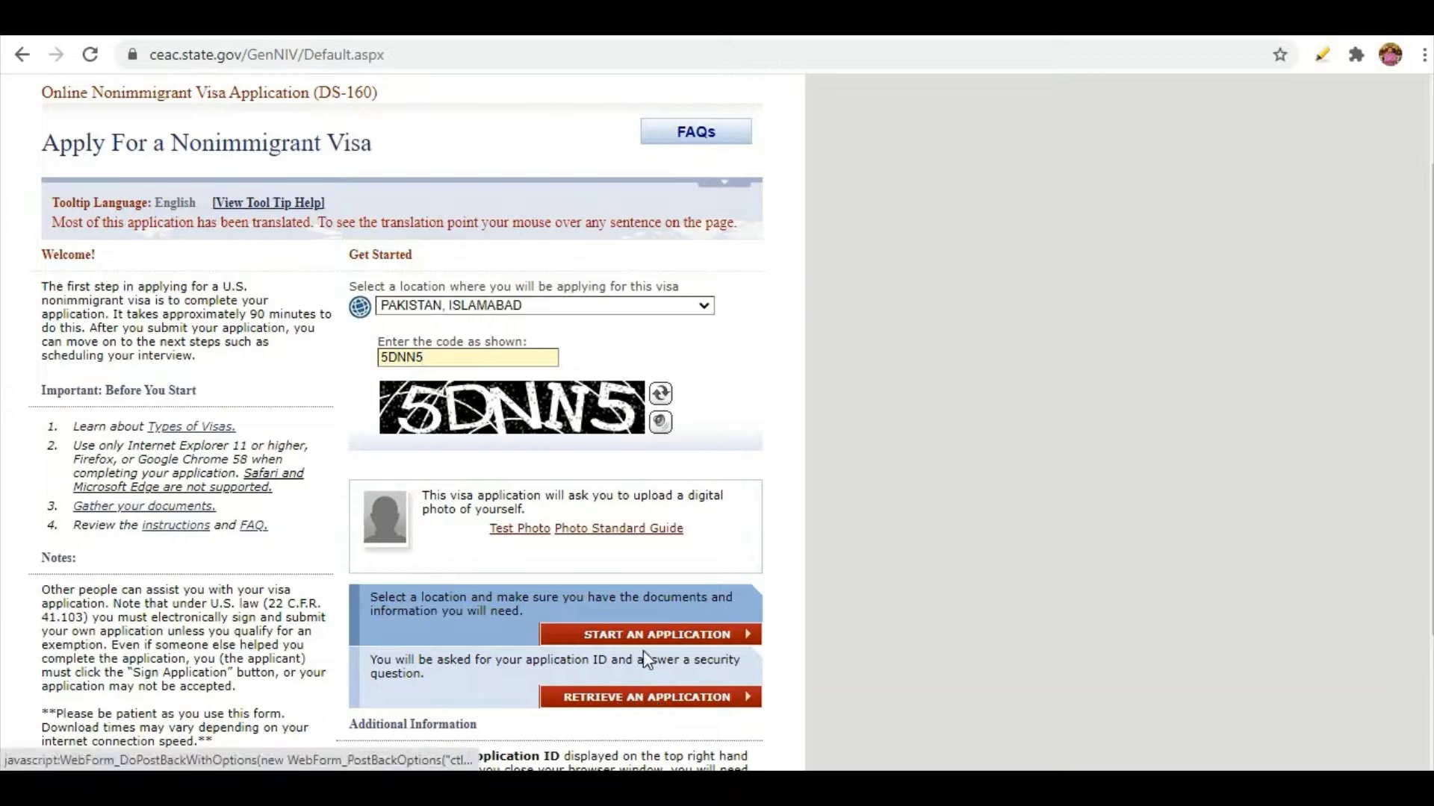
{"action": "left_click", "coordinate": [661, 634]}
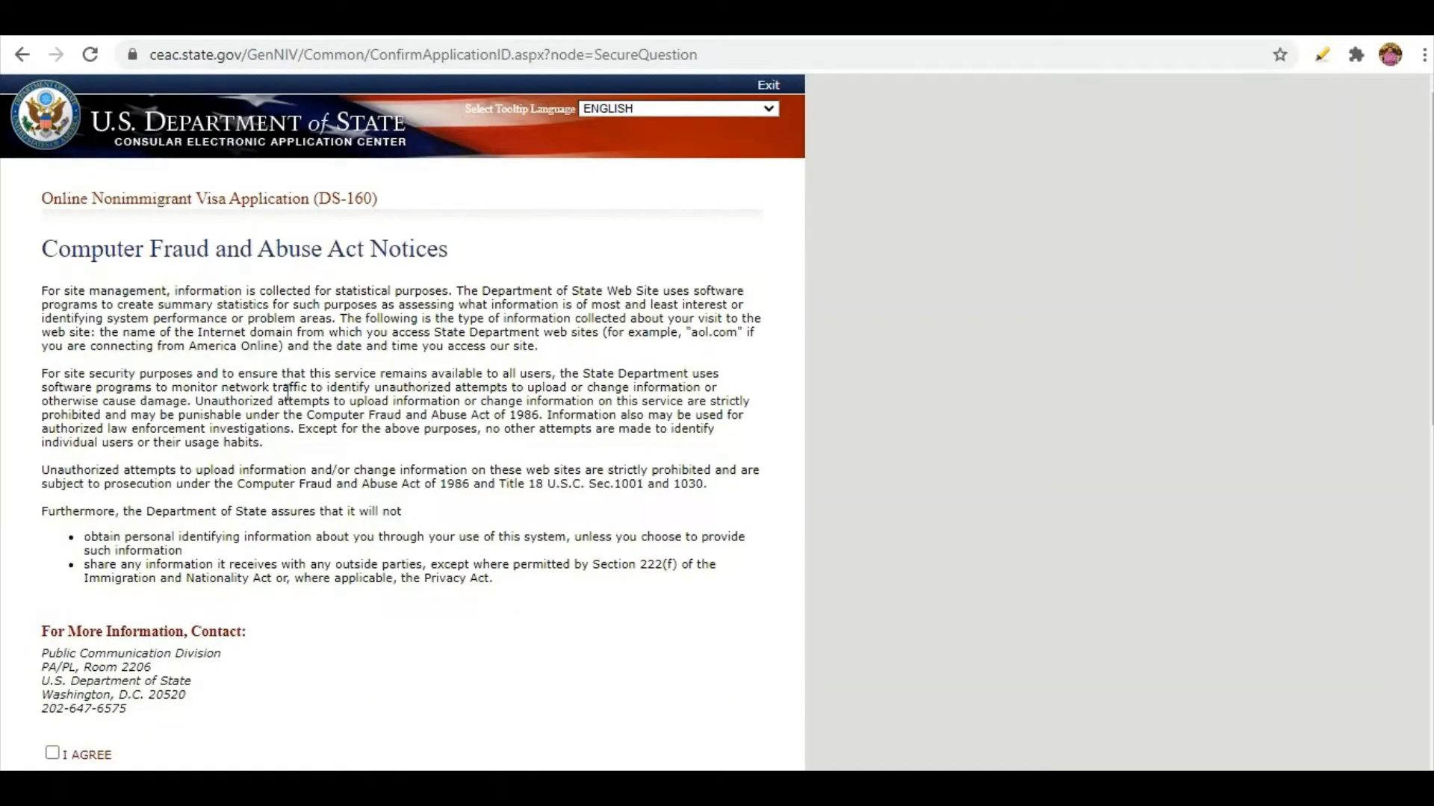
Agree to the Computer Fraud and Abuse Act notices and review the application ID.
{"action": "scroll", "coordinate": [241, 469], "scroll_direction": "down", "scroll_amount": 5}
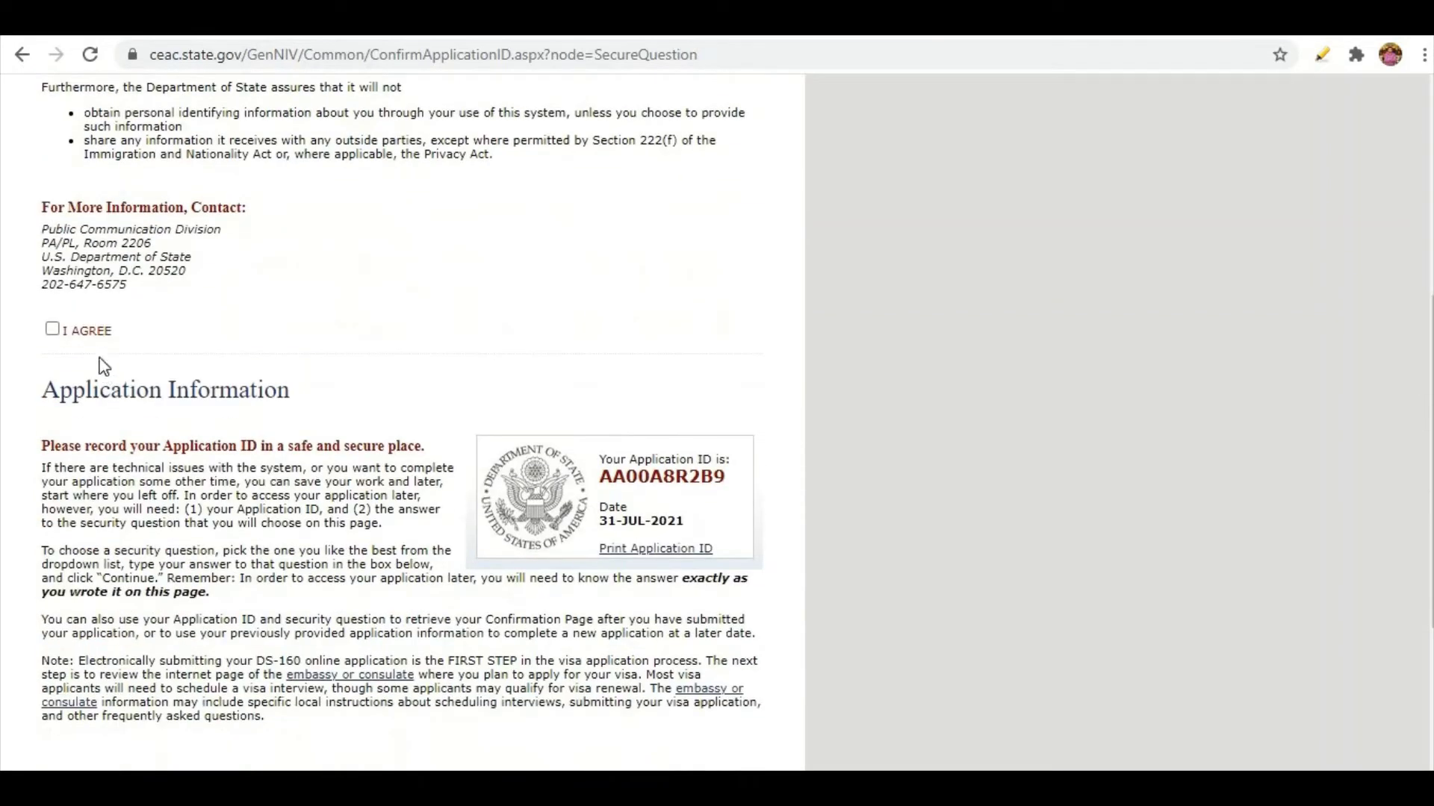
{"action": "left_click", "coordinate": [53, 329]}
{"action": "scroll", "coordinate": [434, 359], "scroll_direction": "down", "scroll_amount": 1}
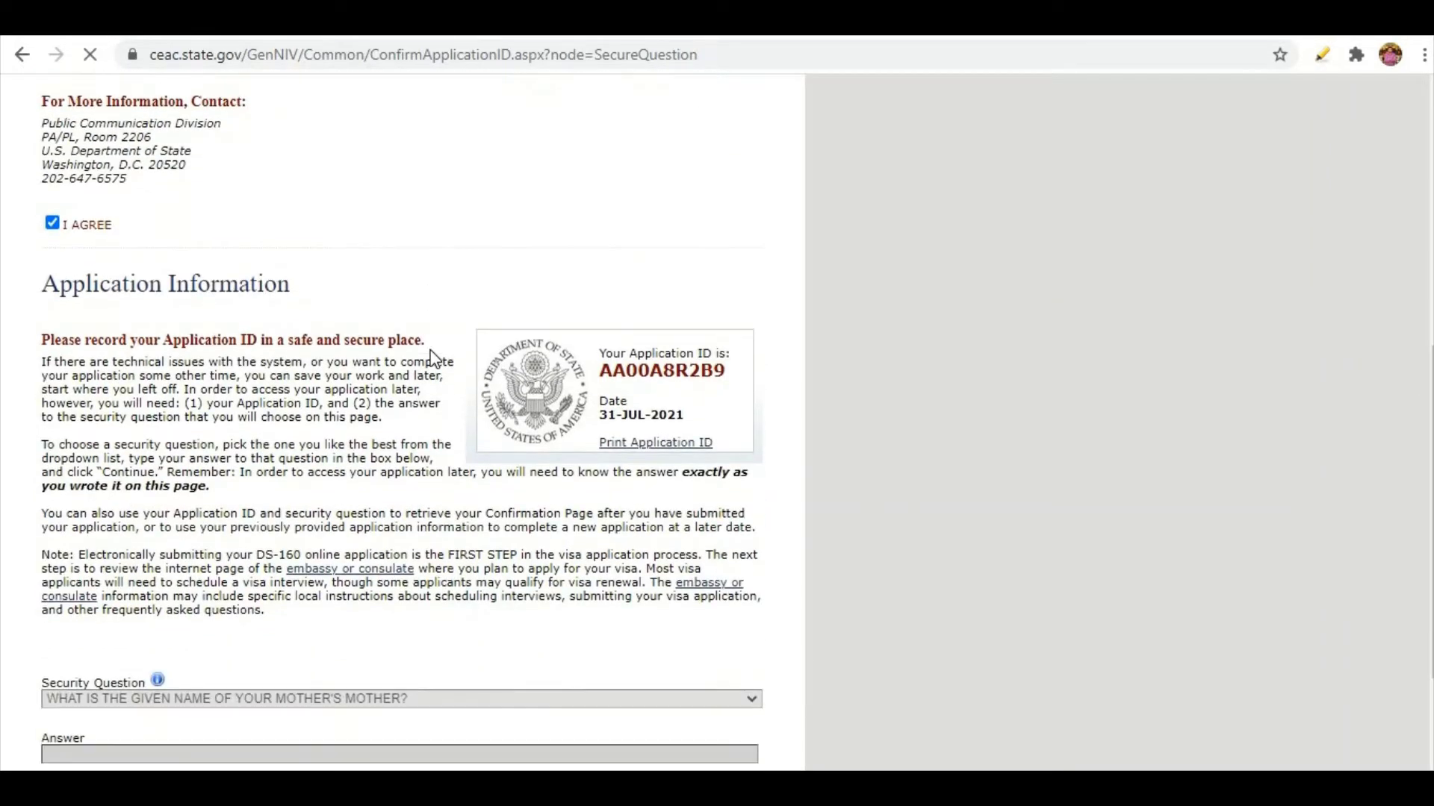
{"action": "scroll", "coordinate": [434, 358], "scroll_direction": "down", "scroll_amount": 4}
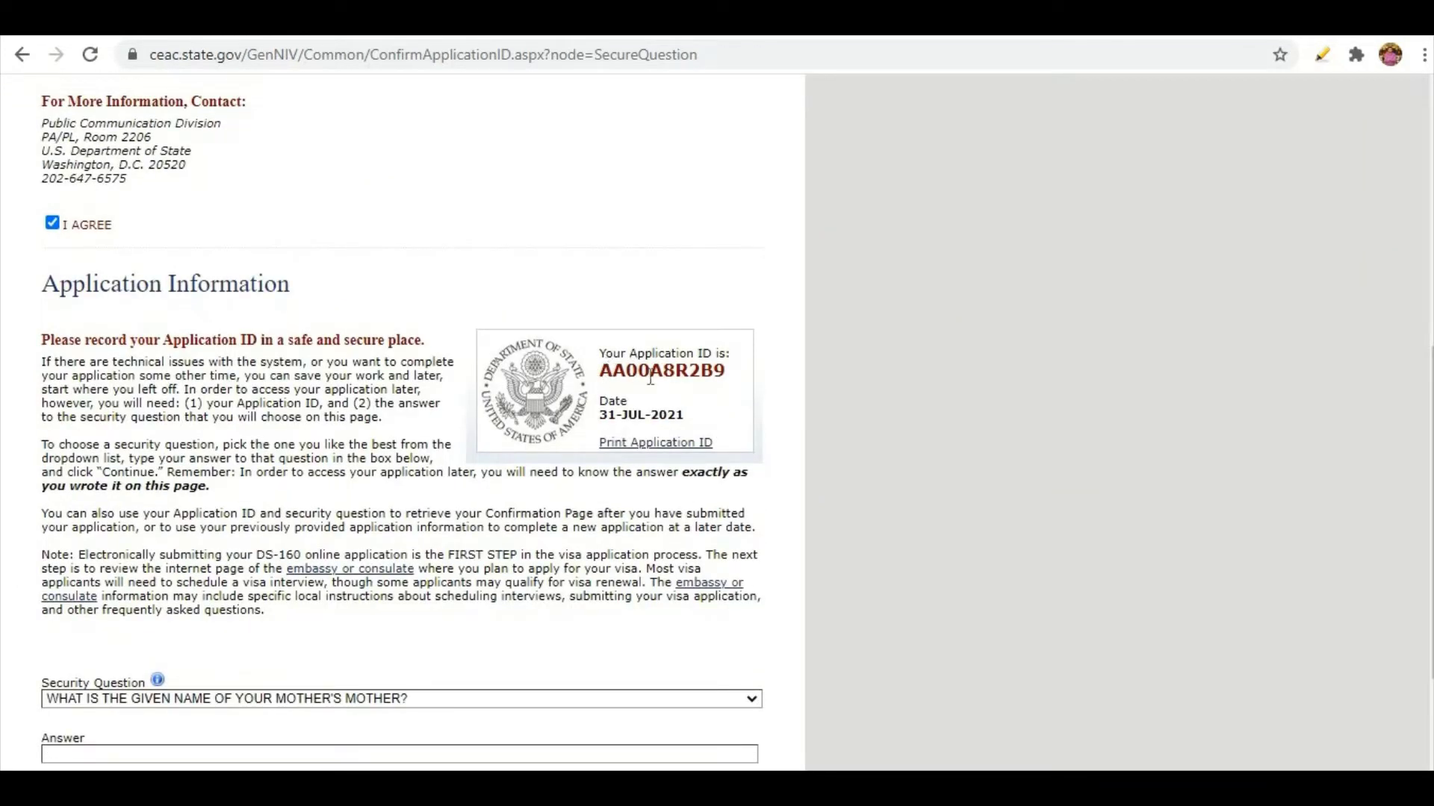
{"action": "left_click_drag", "start_coordinate": [599, 372], "coordinate": [697, 376]}
{"action": "left_click", "coordinate": [727, 365]}
Pick the mother's mother given-name security question, fill in the answer, and continue.
{"action": "scroll", "coordinate": [665, 393], "scroll_direction": "down", "scroll_amount": 2}
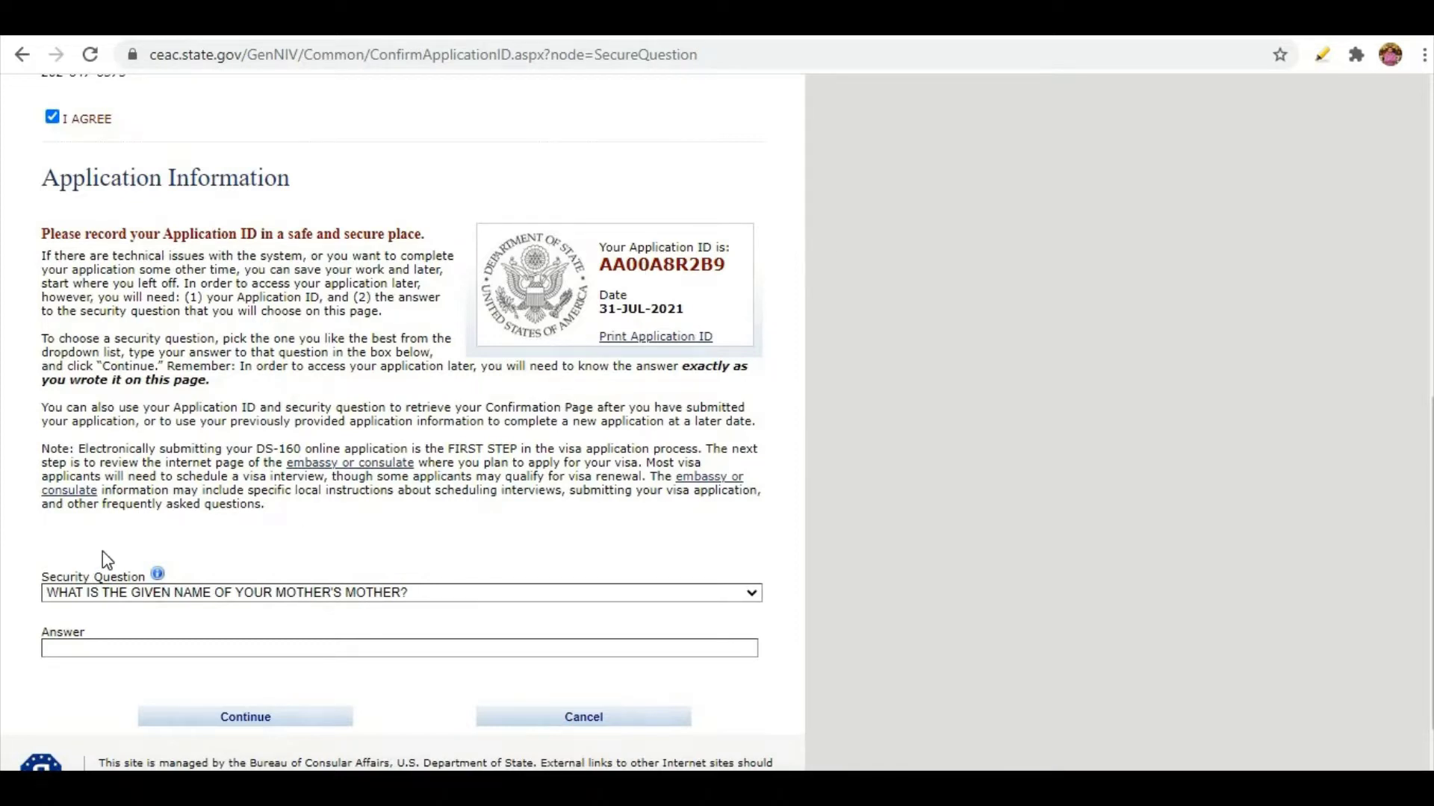
{"action": "scroll", "coordinate": [149, 593], "scroll_direction": "down", "scroll_amount": 1}
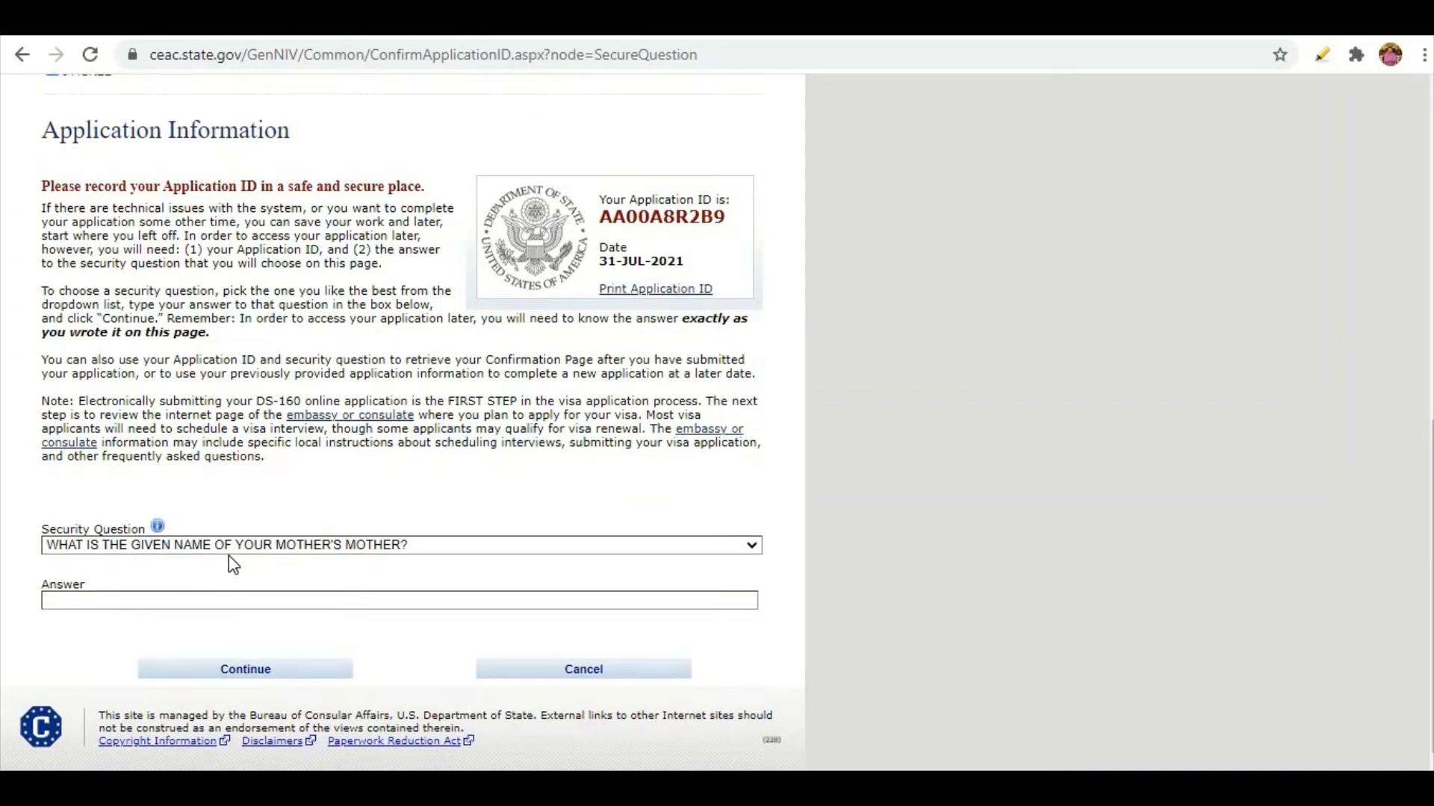
{"action": "left_click", "coordinate": [385, 548]}
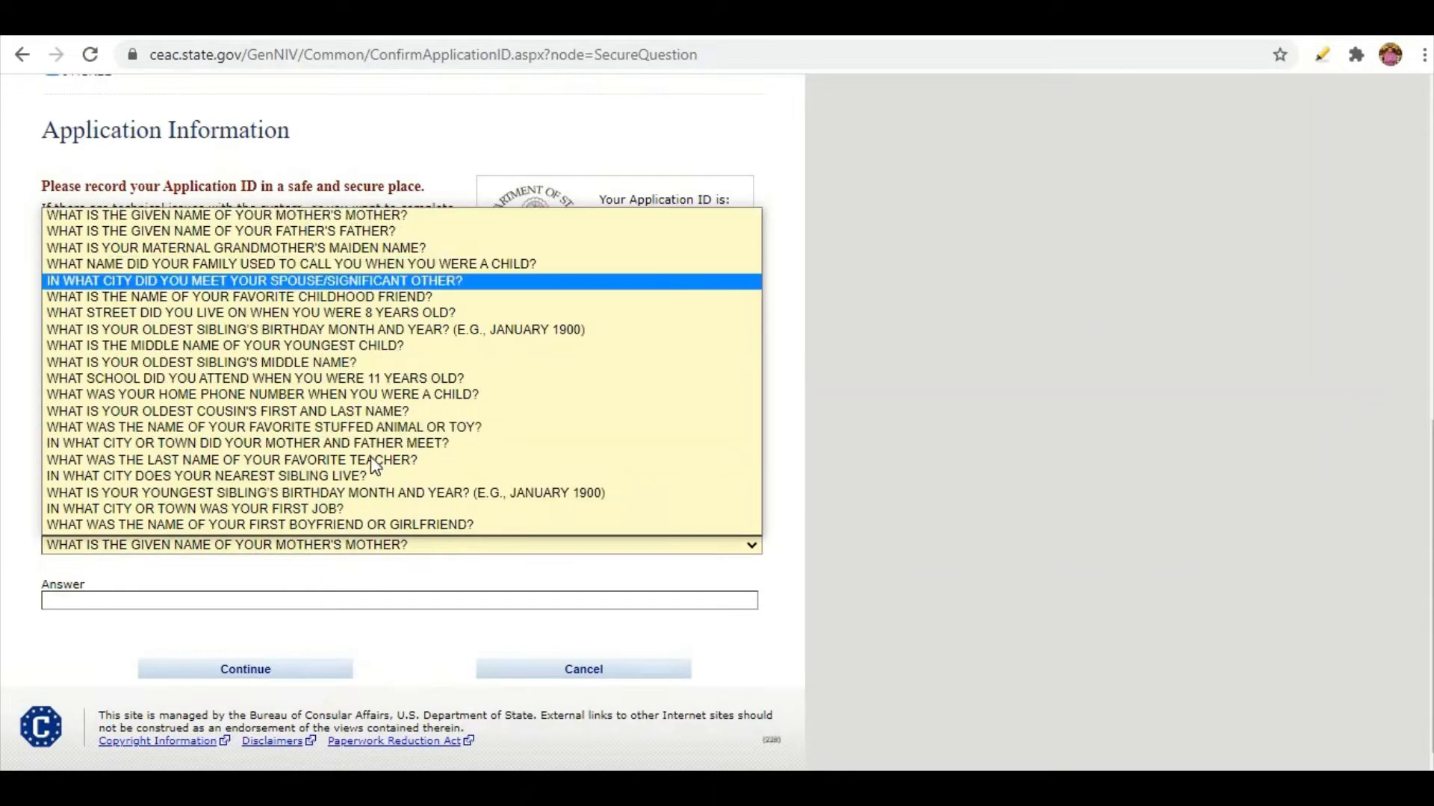
{"action": "left_click", "coordinate": [379, 215]}
{"action": "left_click", "coordinate": [322, 598]}
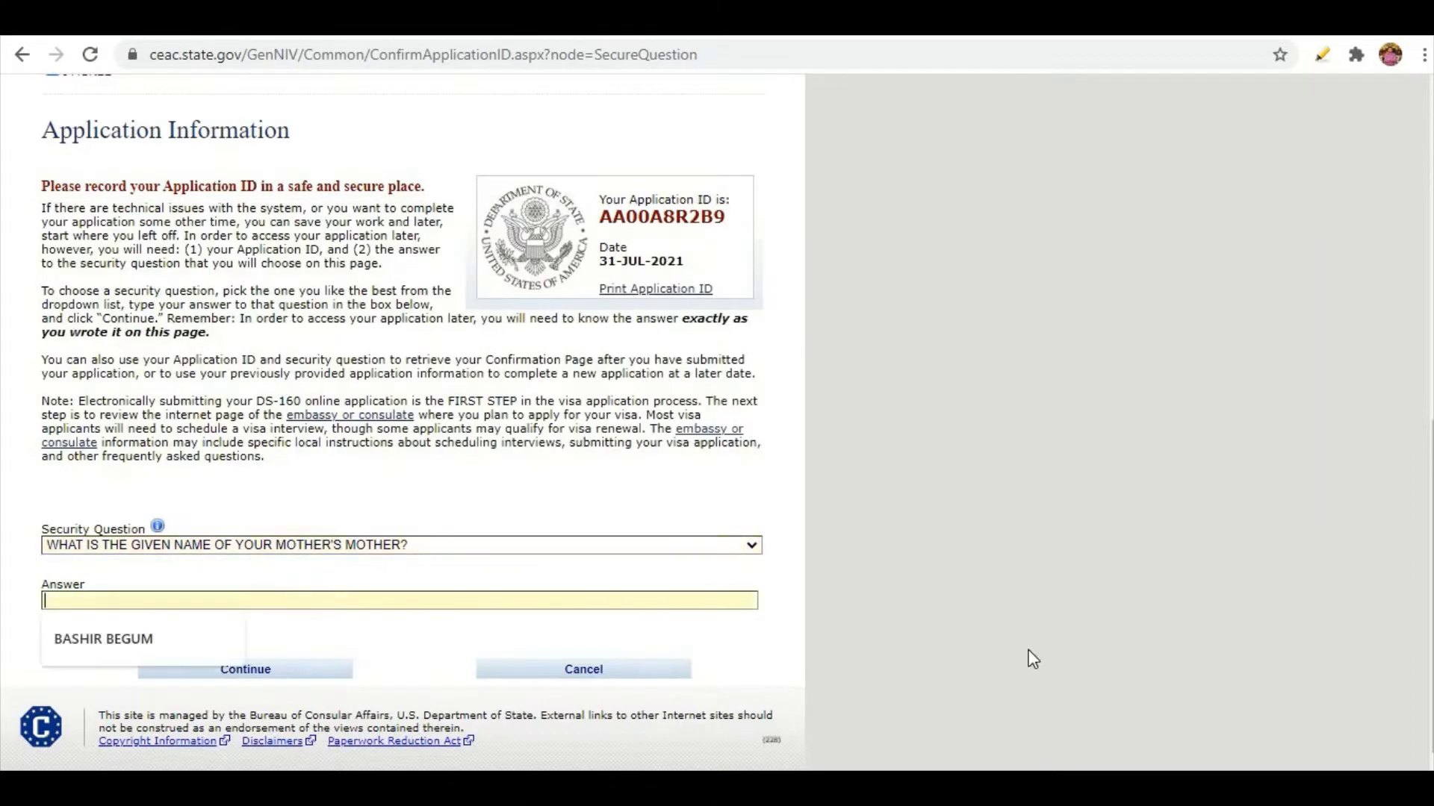
{"action": "left_click", "coordinate": [155, 639]}
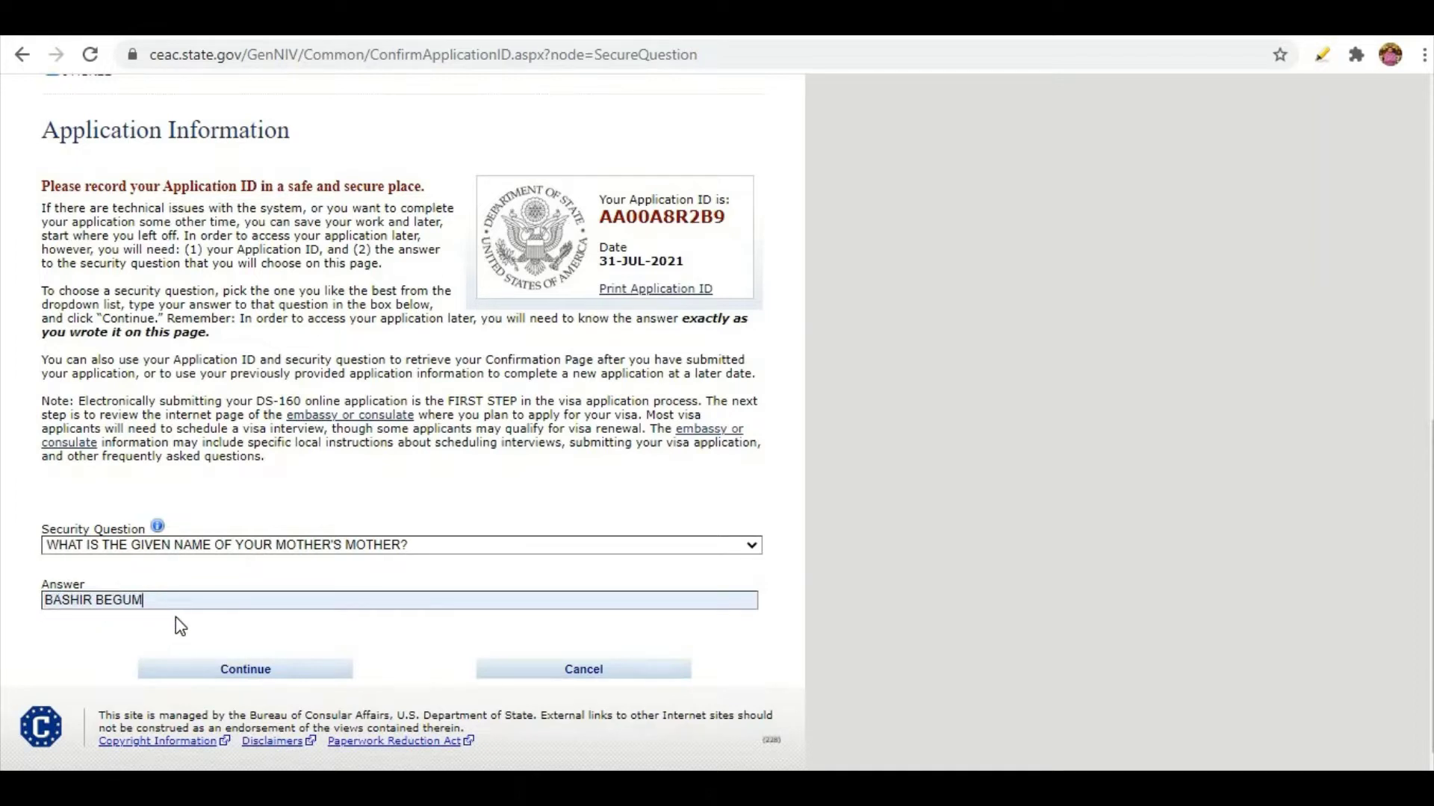
{"action": "left_click", "coordinate": [202, 672]}
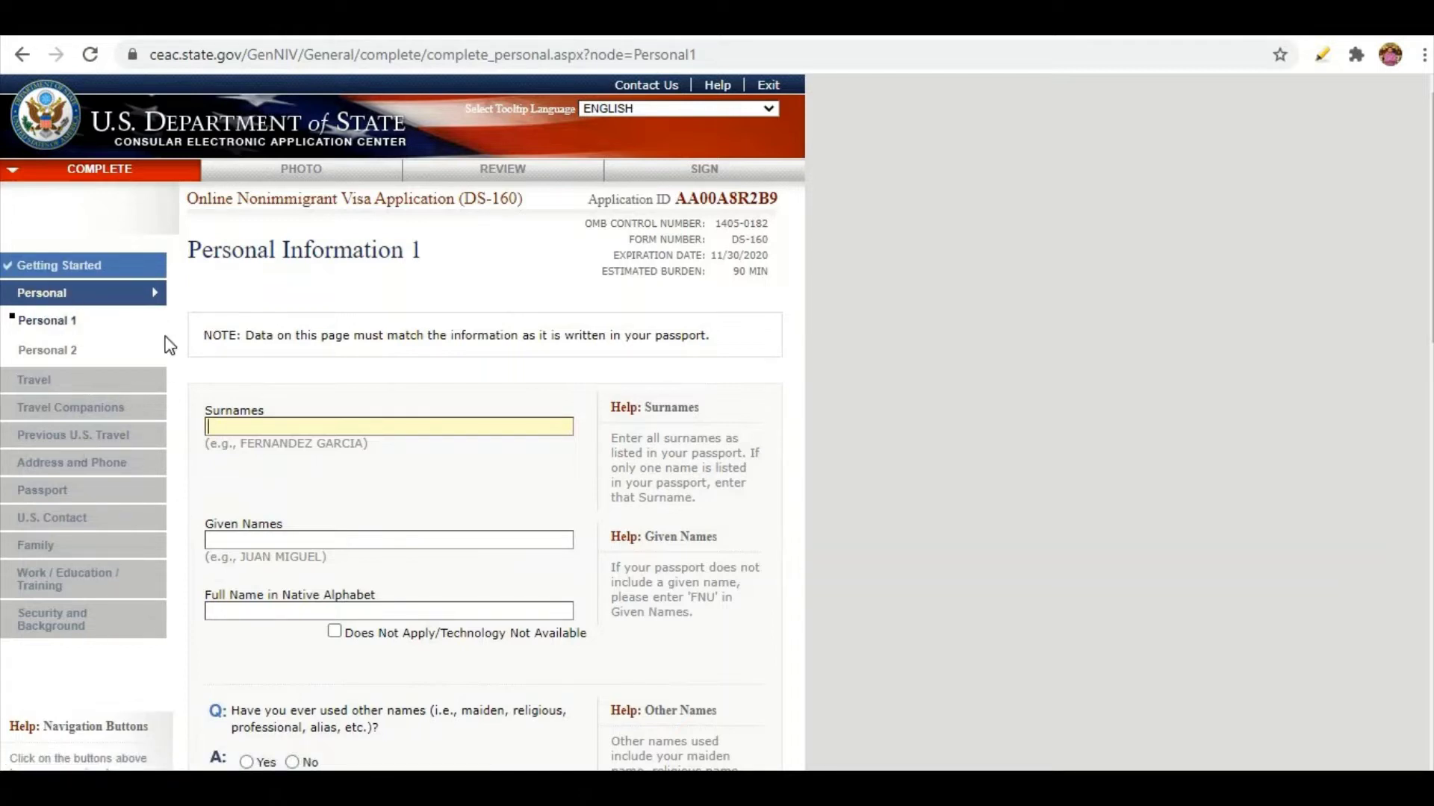
Enter the applicant's surname, given name and native-alphabet full name; answer No to other names.
{"action": "left_click", "coordinate": [304, 425]}
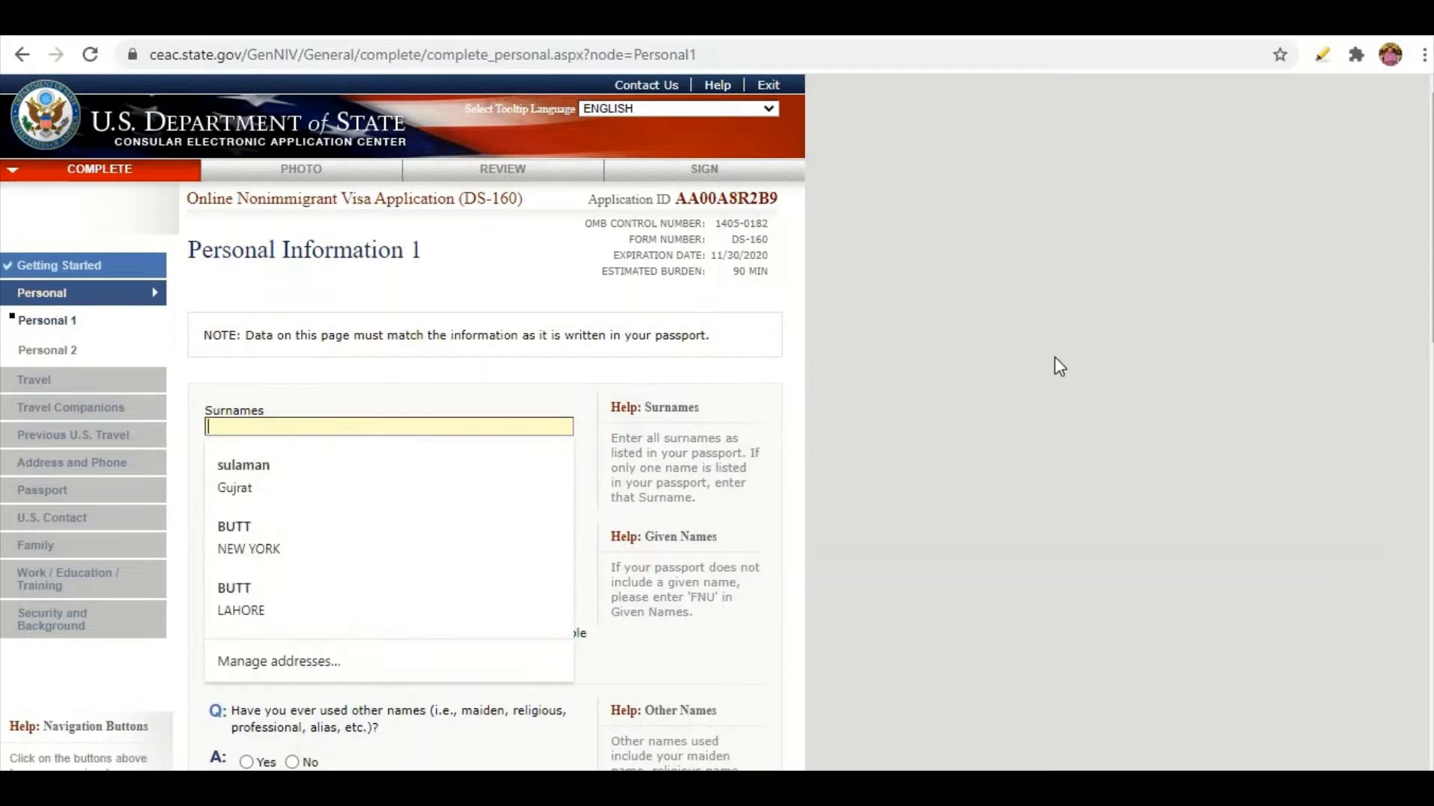
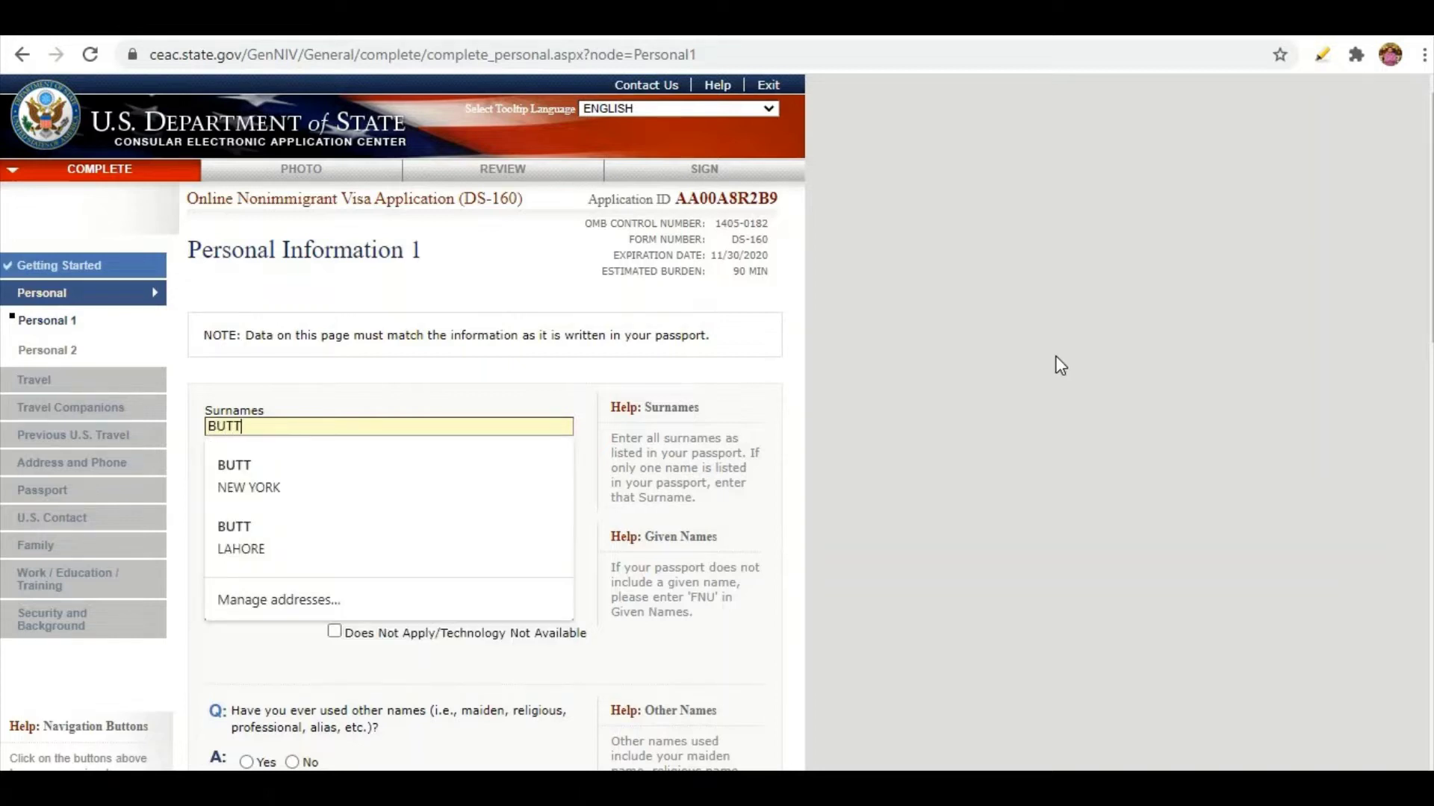
{"action": "key", "text": "Tab"}
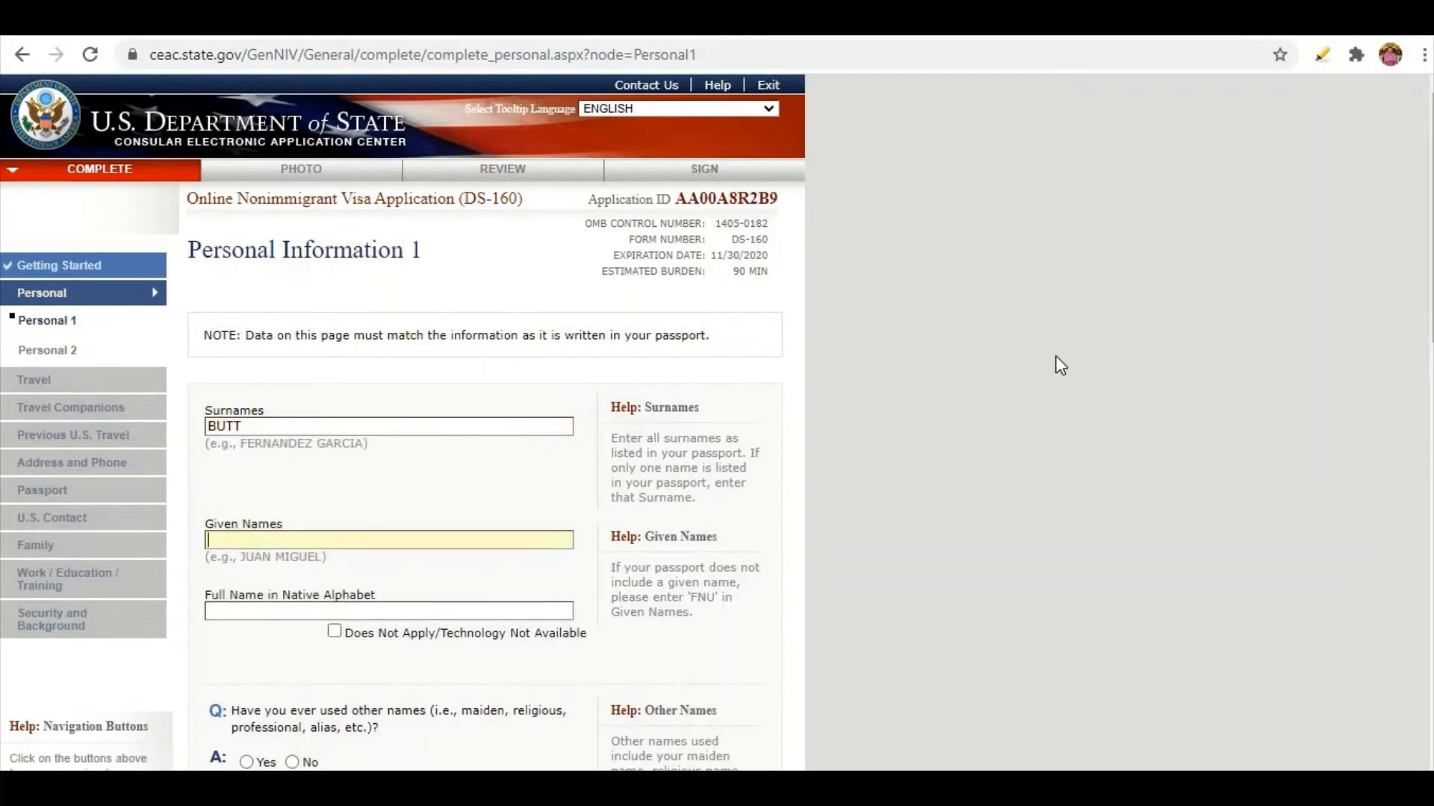
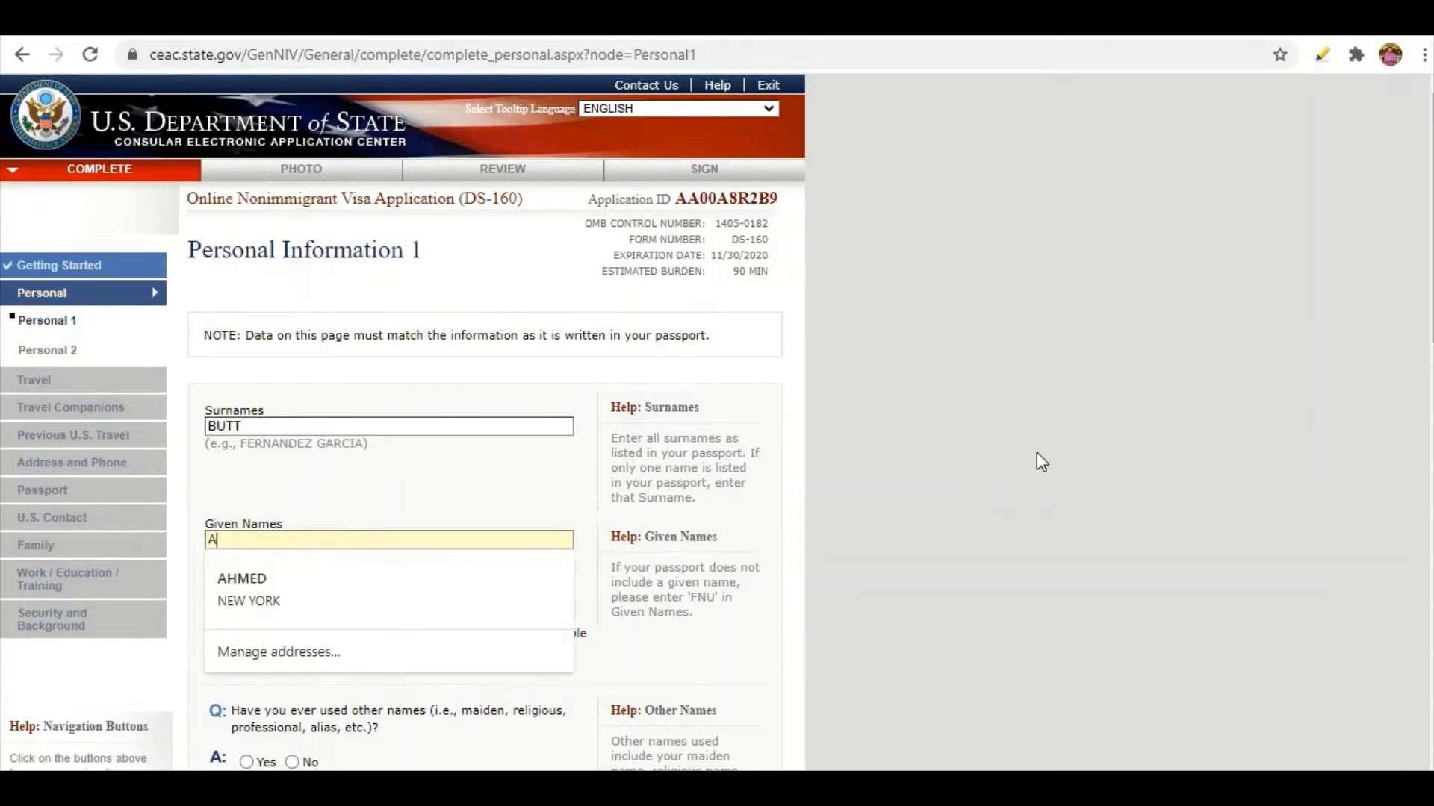
{"action": "left_click", "coordinate": [270, 534]}
{"action": "scroll", "coordinate": [253, 544], "scroll_direction": "down", "scroll_amount": 3}
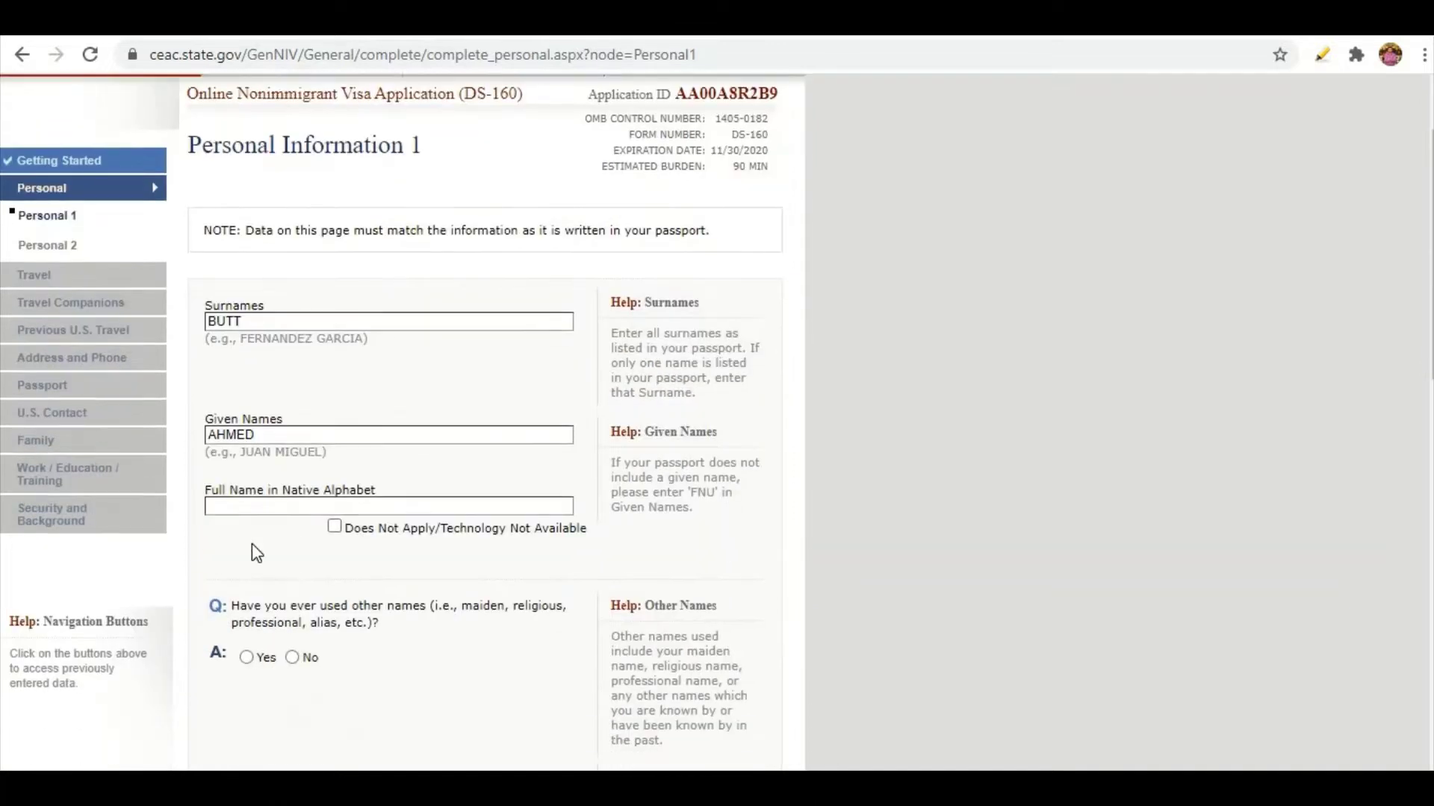
{"action": "left_click", "coordinate": [257, 402]}
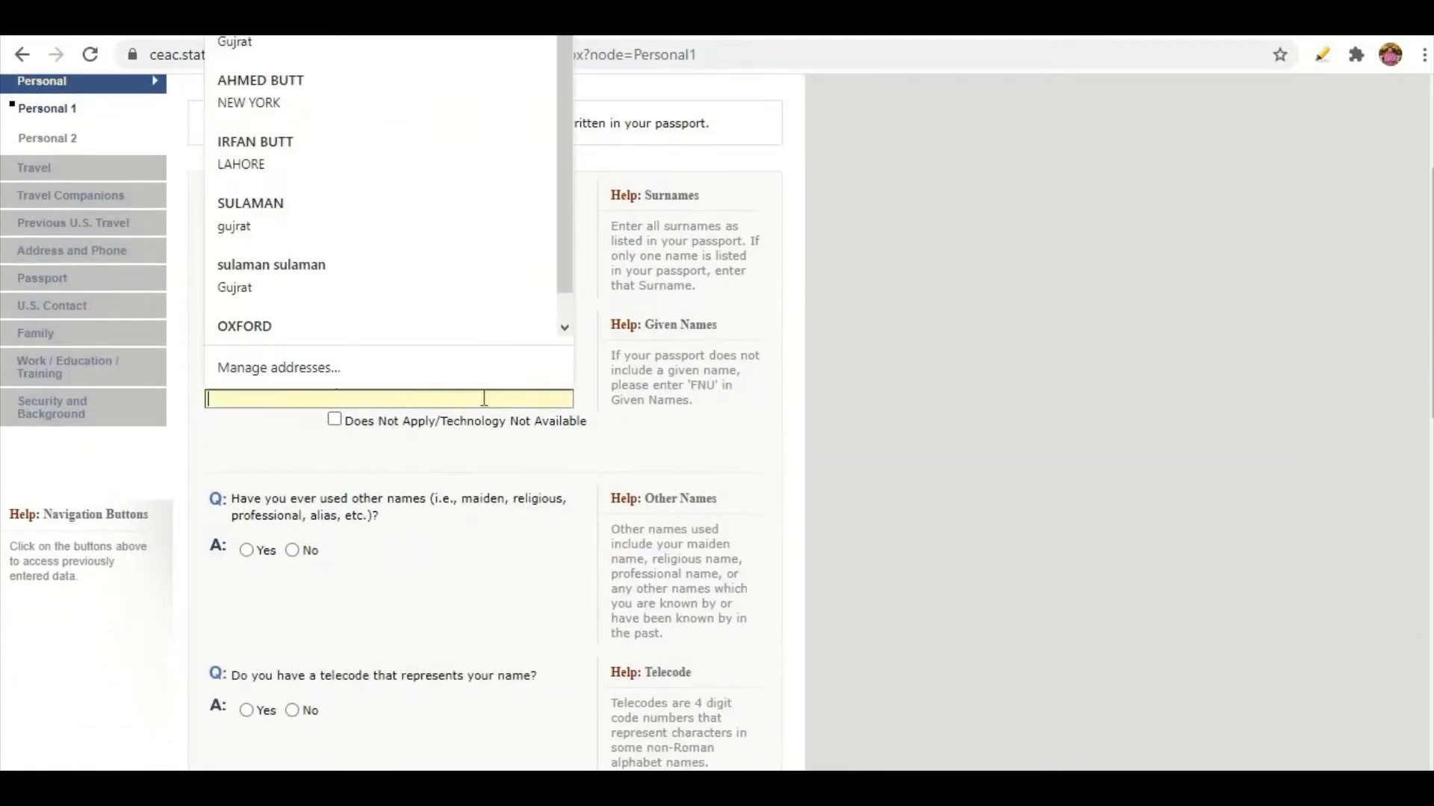
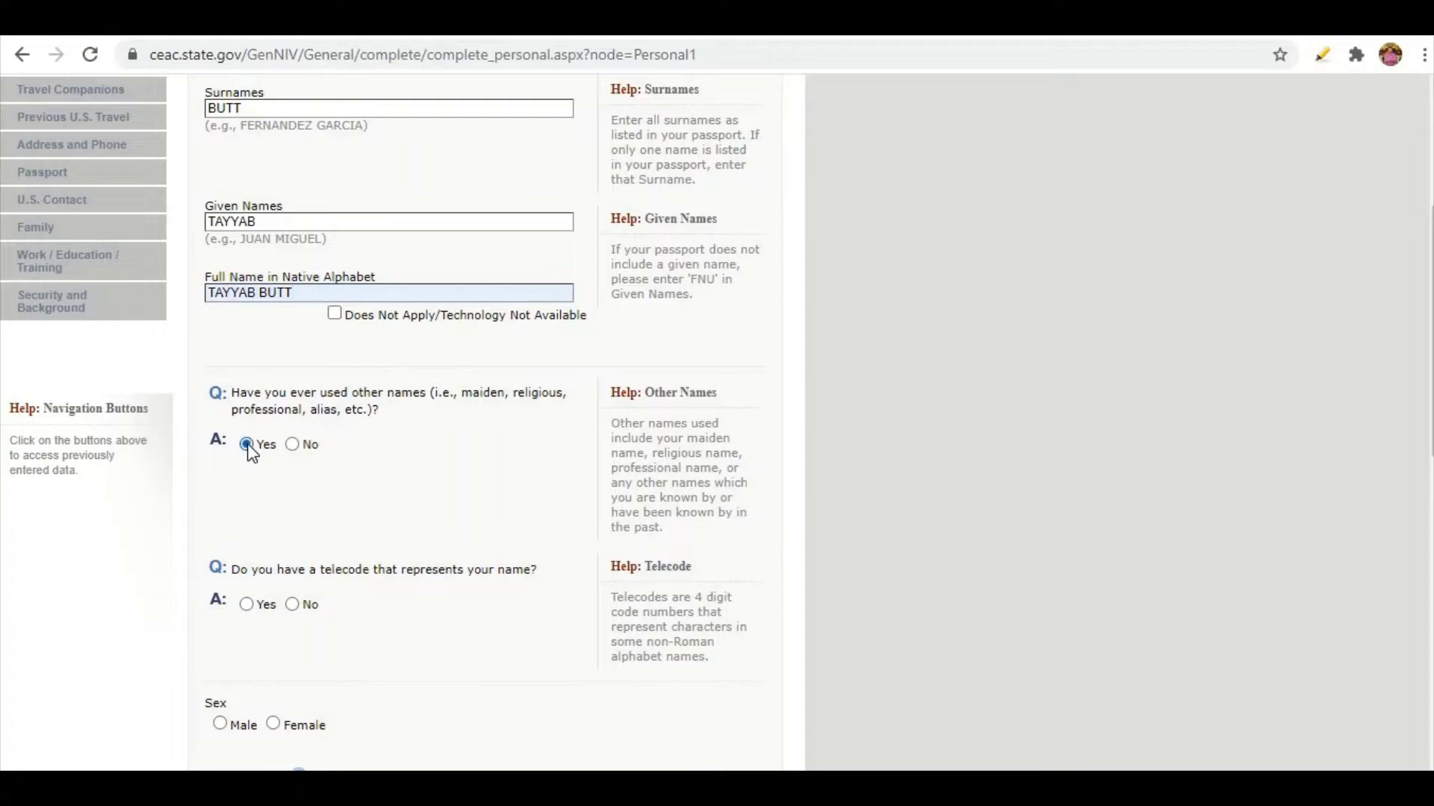
{"action": "scroll", "coordinate": [359, 461], "scroll_direction": "down", "scroll_amount": 3}
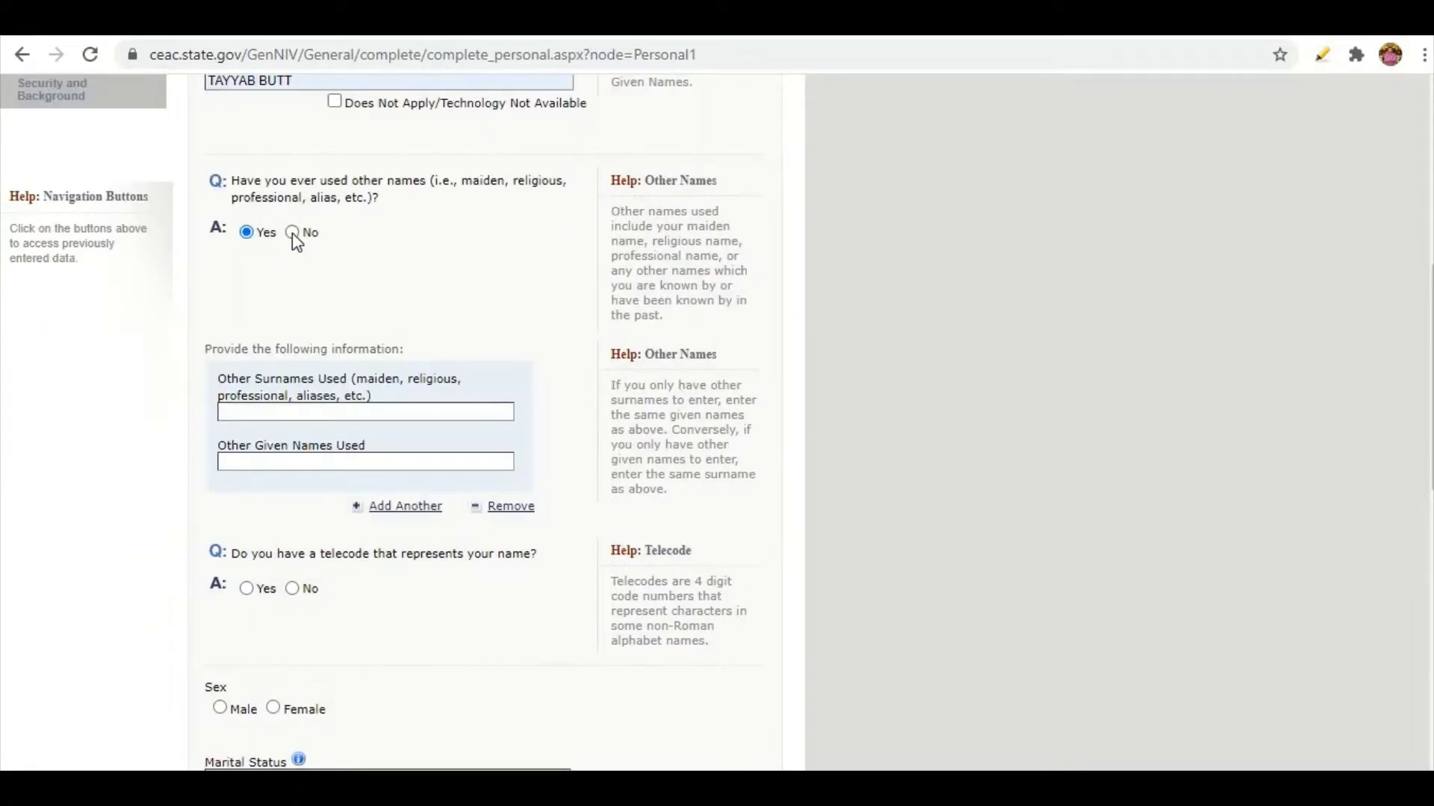
{"action": "left_click", "coordinate": [293, 233]}
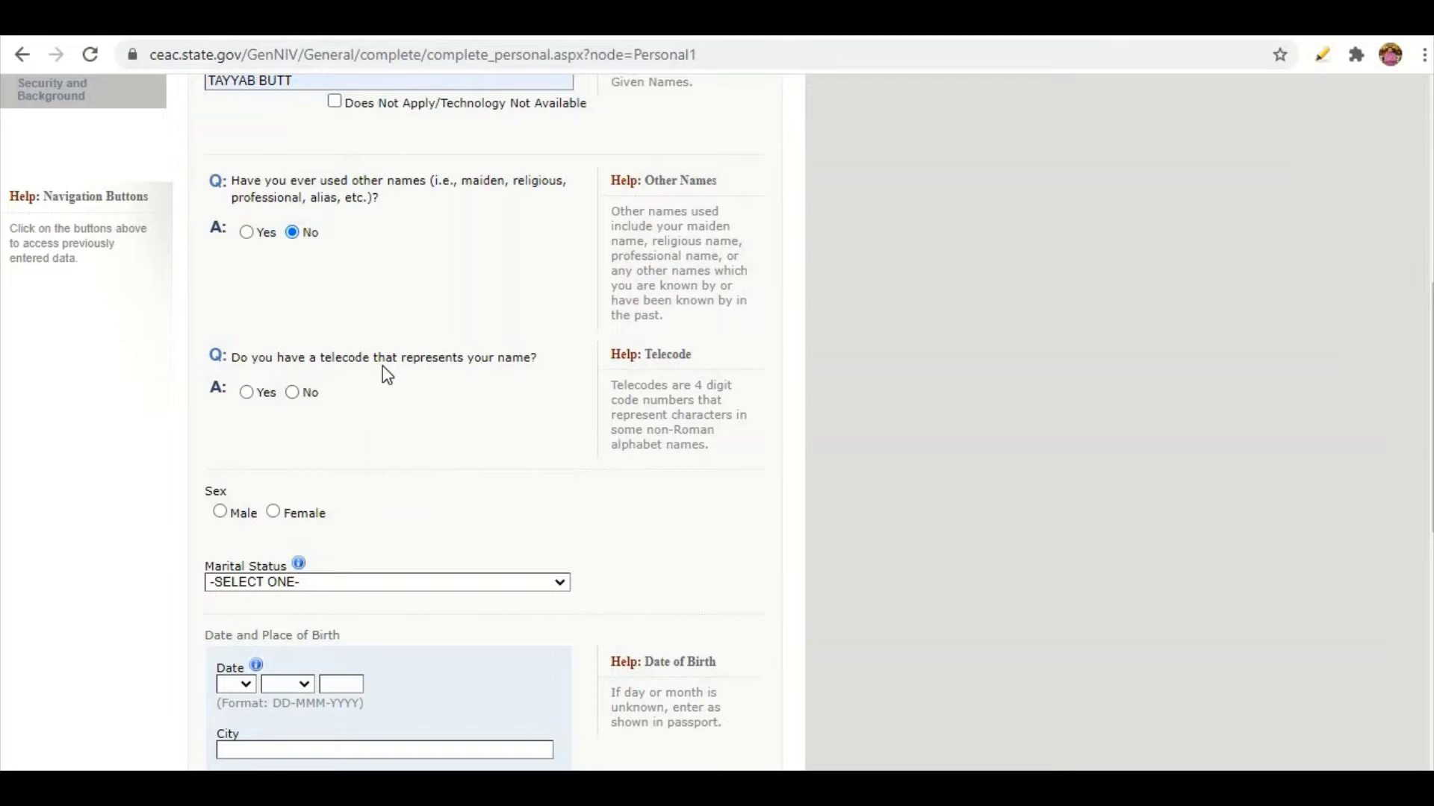
Answer No to telecode, set sex to Male and marital status to MARRIED.
{"action": "left_click", "coordinate": [247, 392]}
{"action": "left_click", "coordinate": [292, 392]}
{"action": "scroll", "coordinate": [225, 359], "scroll_direction": "down", "scroll_amount": 2}
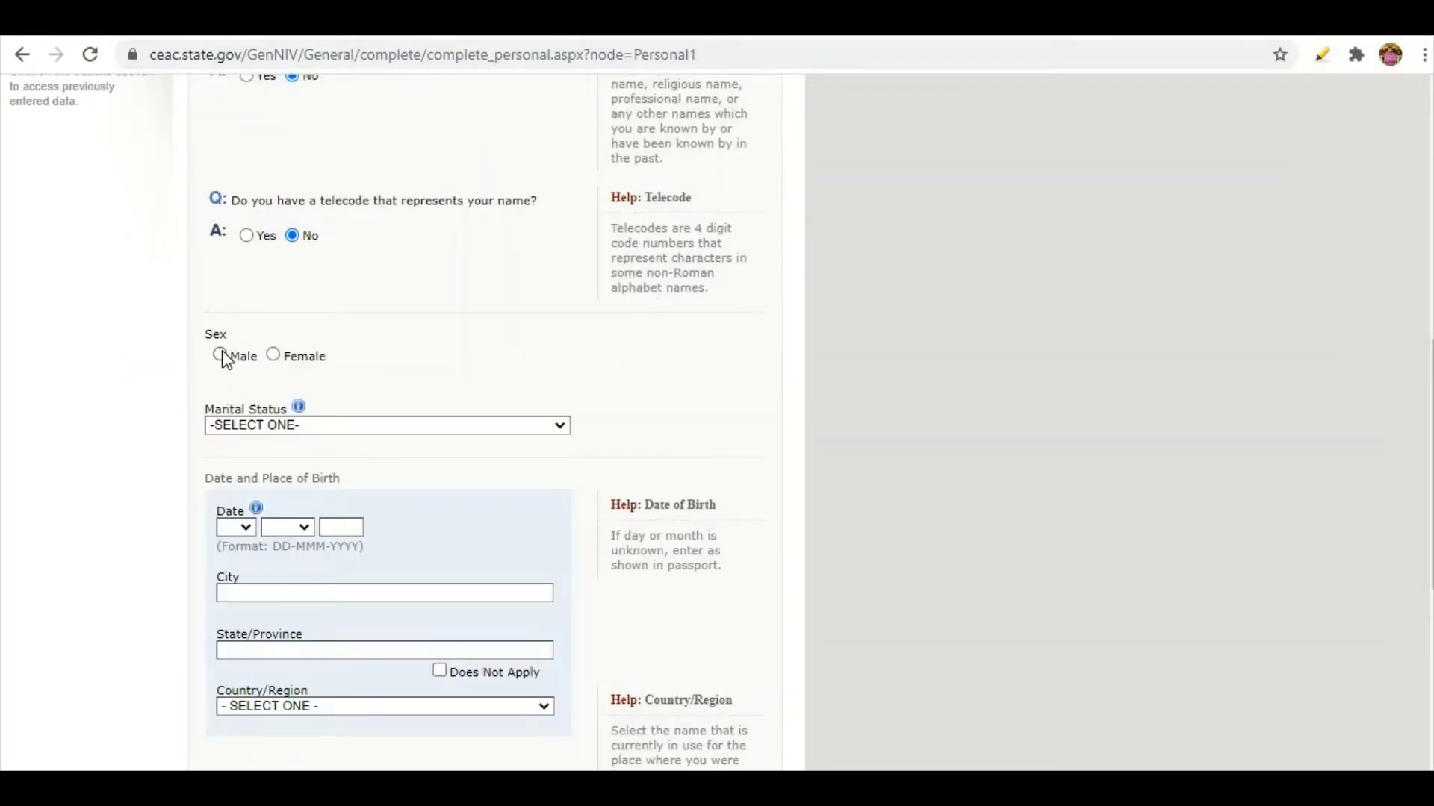
{"action": "left_click", "coordinate": [221, 355]}
{"action": "left_click", "coordinate": [256, 419]}
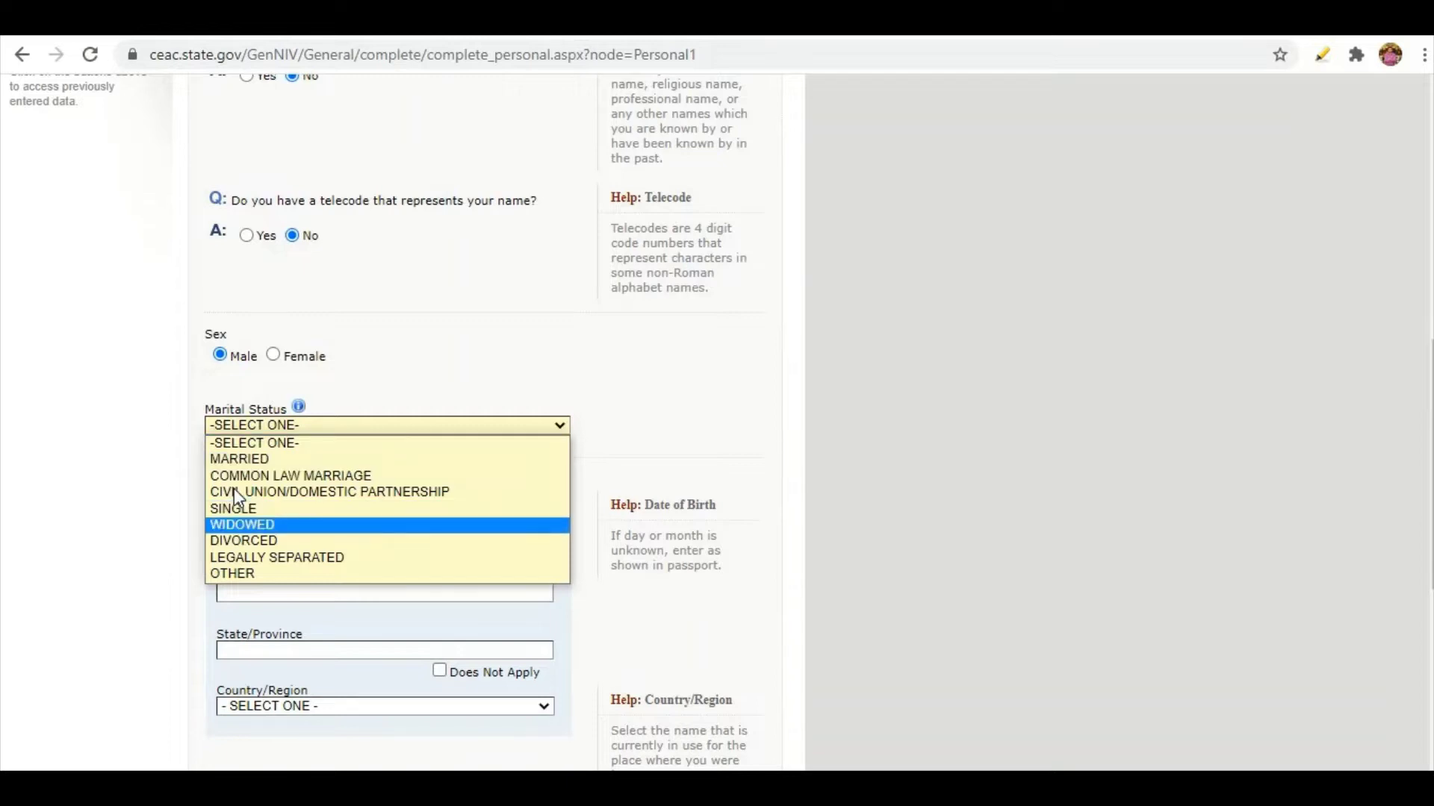
{"action": "left_click", "coordinate": [224, 459]}
{"action": "scroll", "coordinate": [221, 276], "scroll_direction": "down", "scroll_amount": 3}
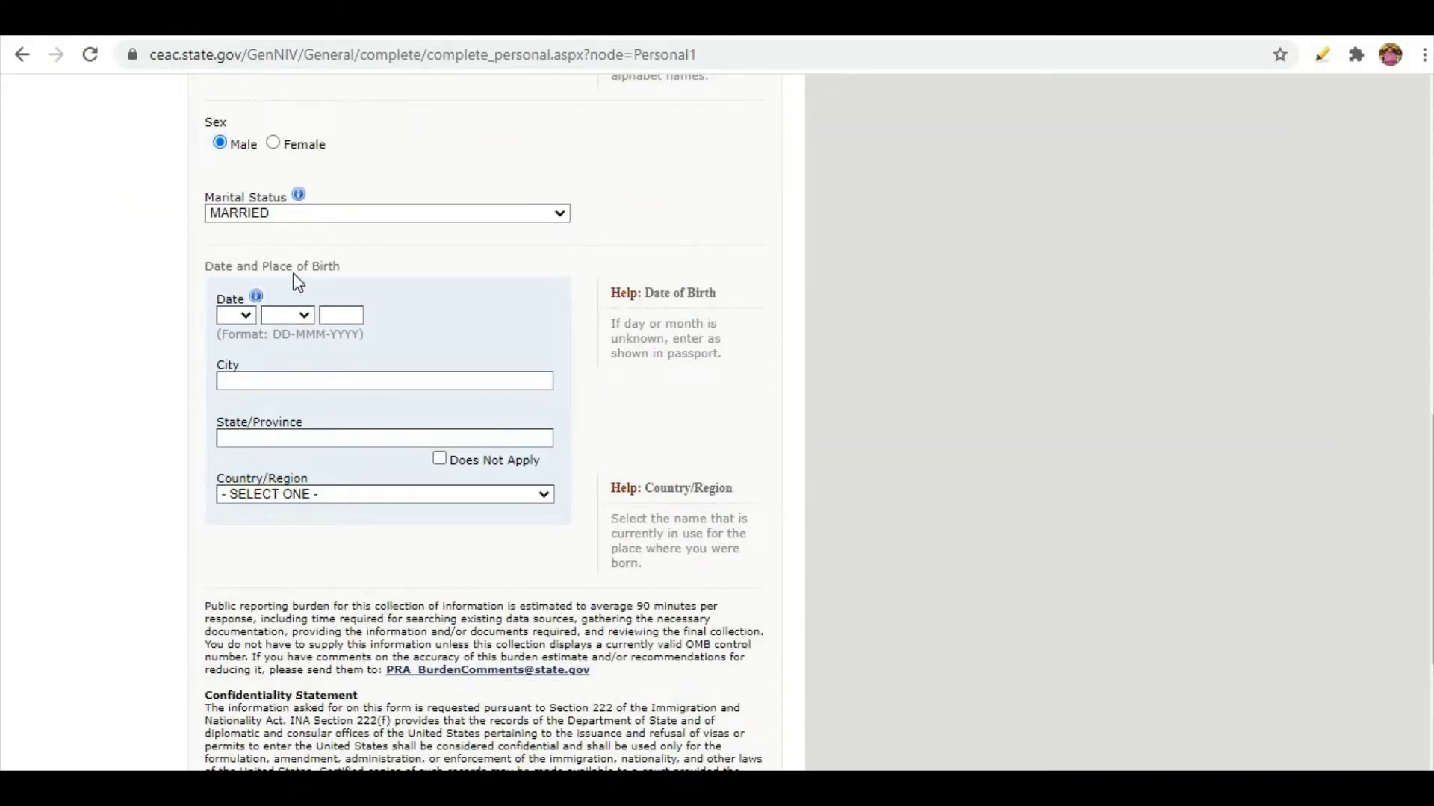
Set the date of birth to 01 JAN 1980.
{"action": "left_click", "coordinate": [242, 320]}
{"action": "left_click", "coordinate": [231, 341]}
{"action": "left_click", "coordinate": [284, 320]}
{"action": "left_click", "coordinate": [292, 349]}
{"action": "left_click", "coordinate": [340, 316]}
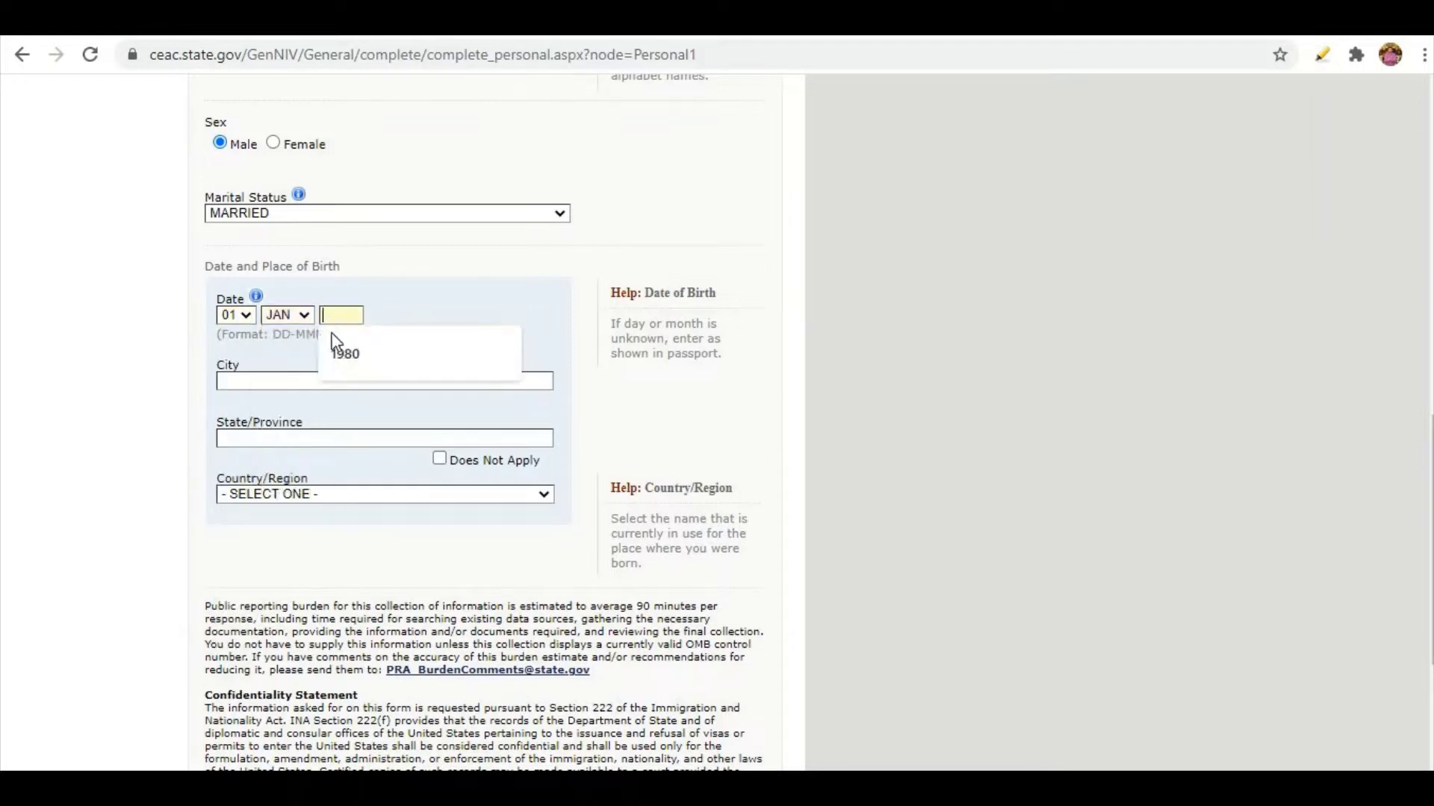
{"action": "left_click", "coordinate": [334, 345]}
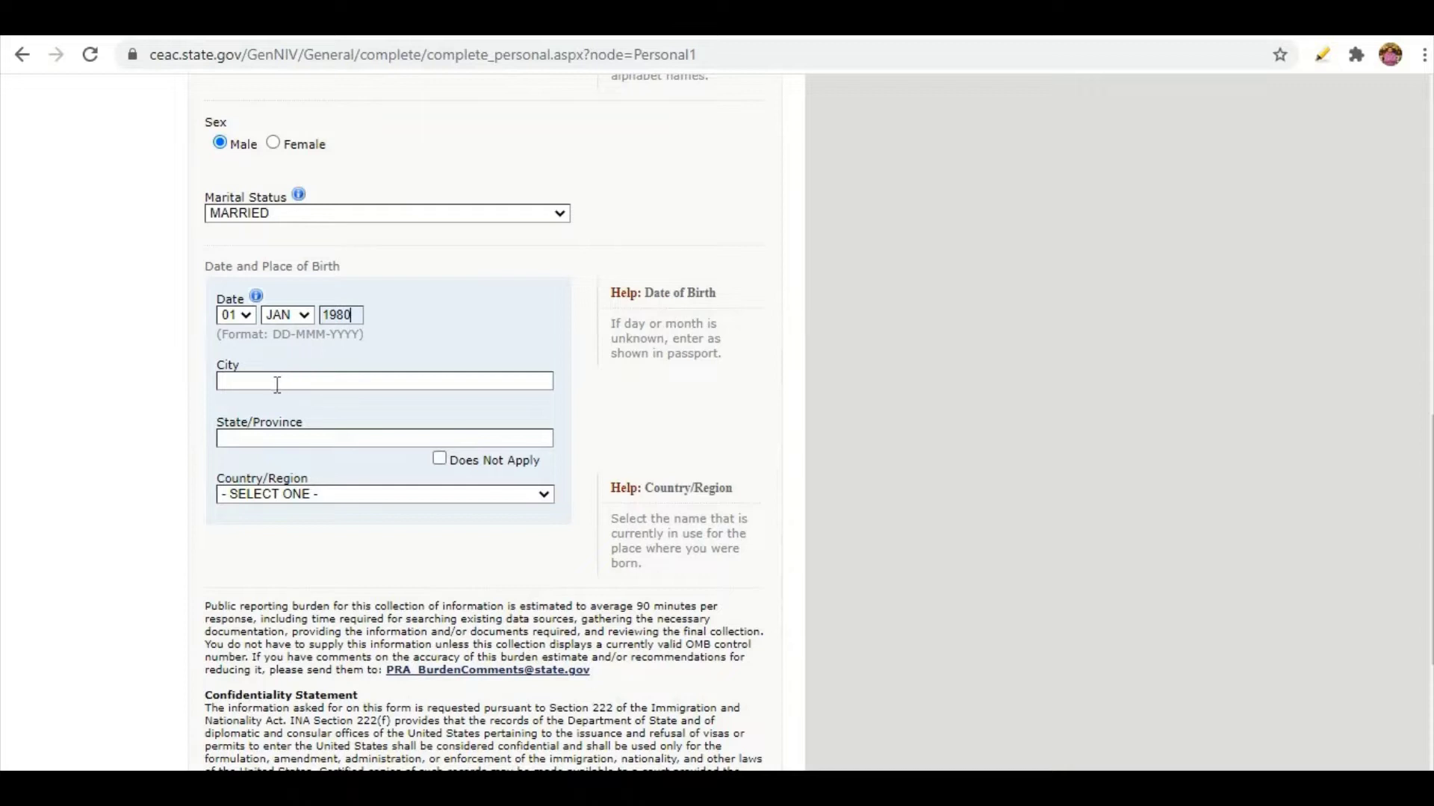
Enter place of birth: LAHORE, PUNJAB, PAKISTAN.
{"action": "left_click", "coordinate": [275, 380]}
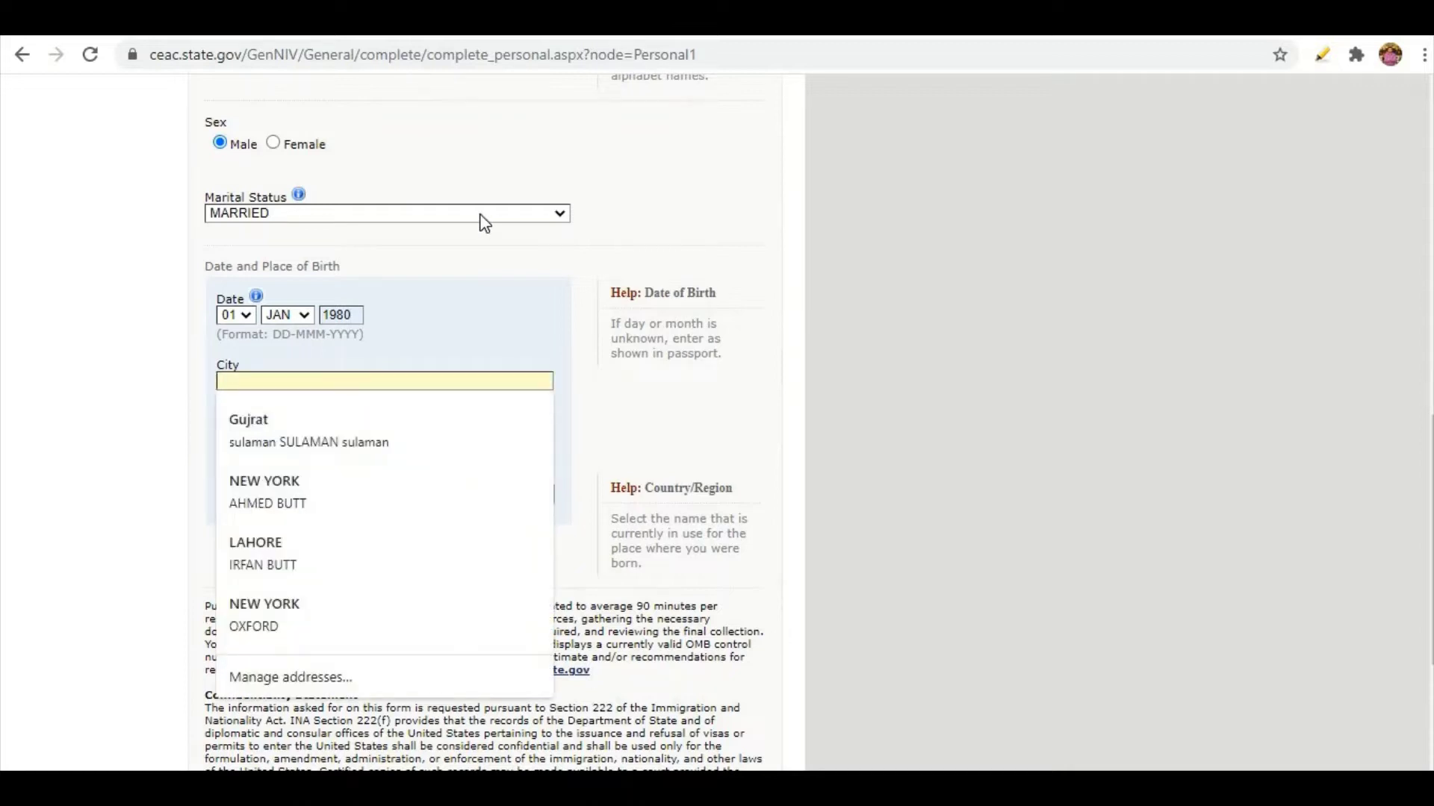
{"action": "type", "text": "LAHORE"}
{"action": "key", "text": "Tab"}
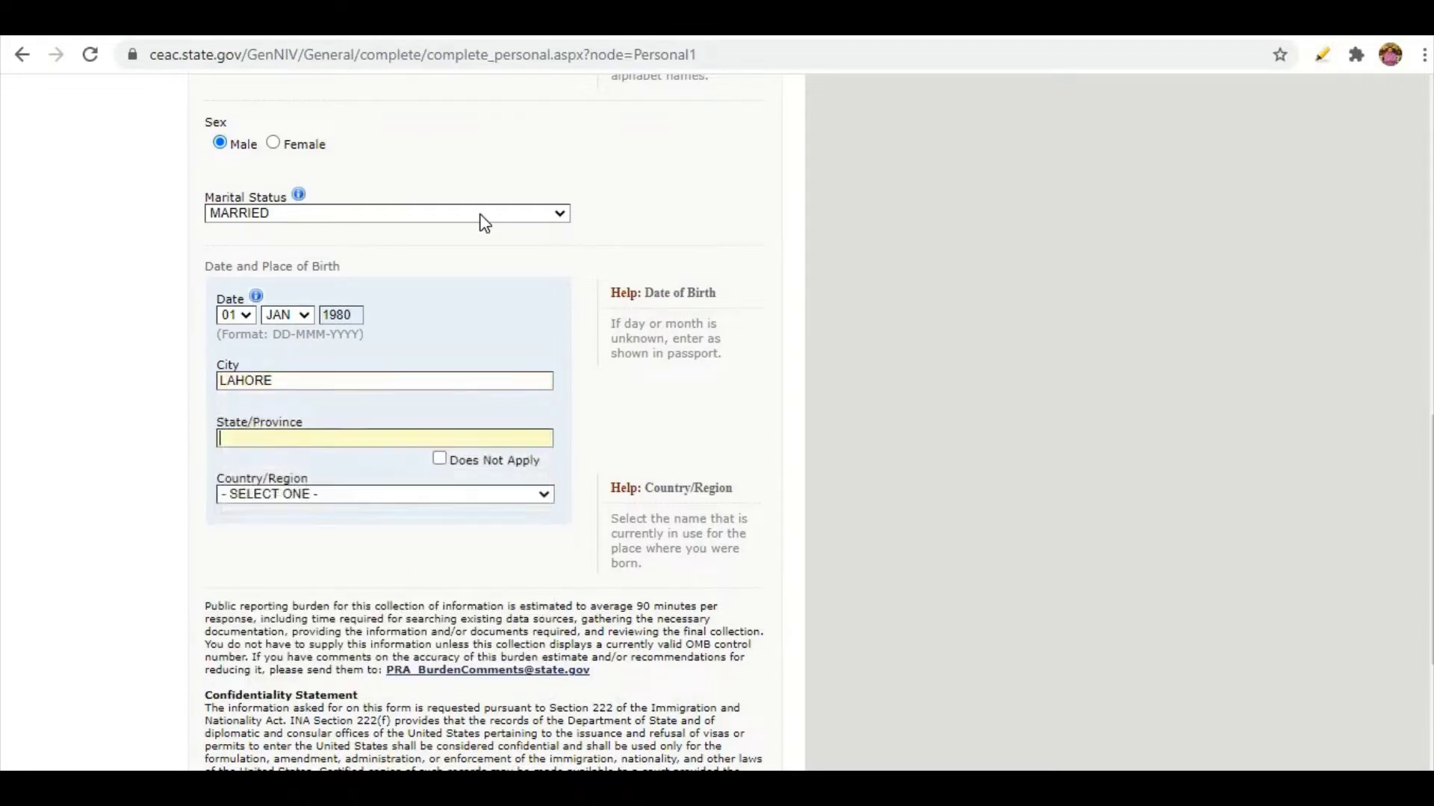
{"action": "type", "text": "PUNJAB"}
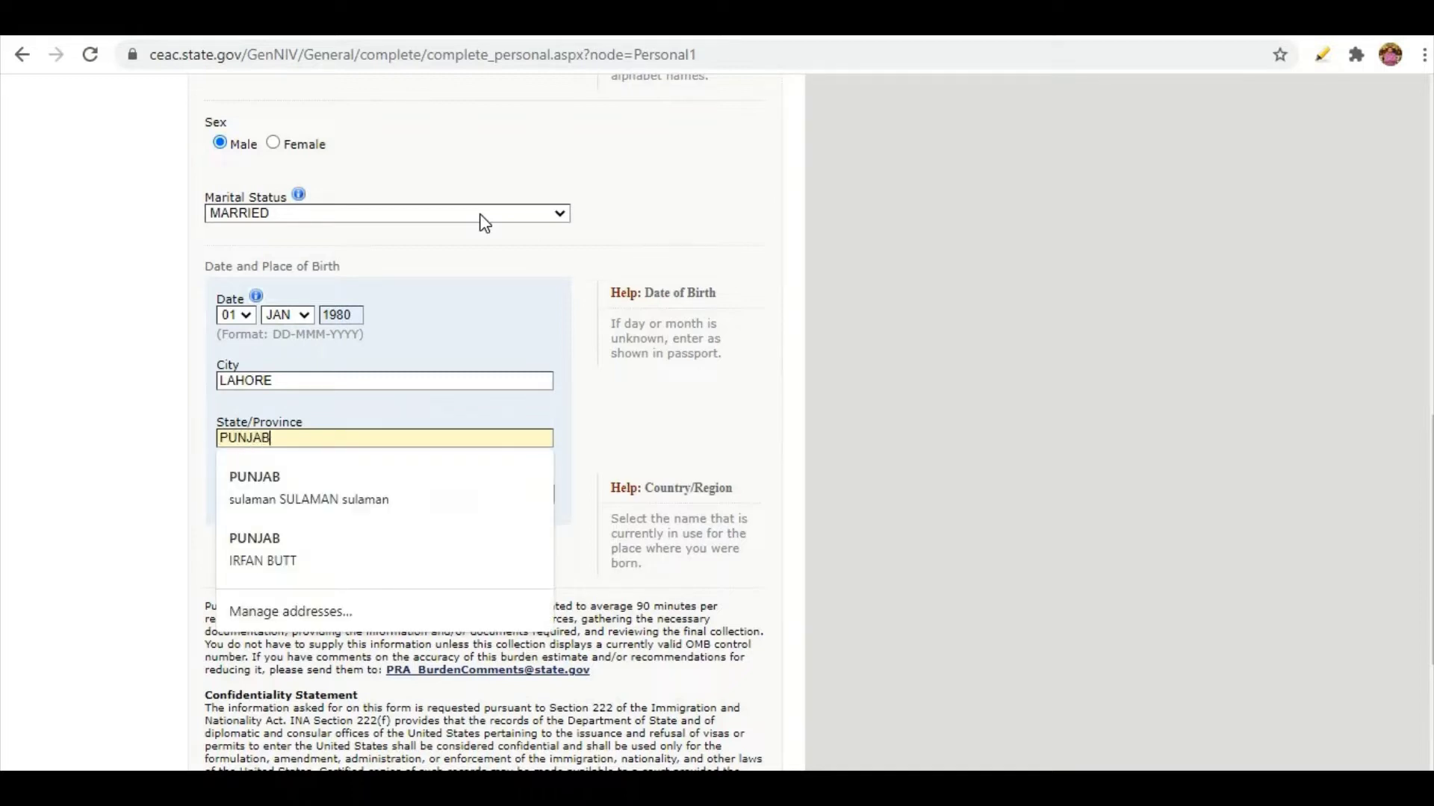
{"action": "key", "text": "Tab"}
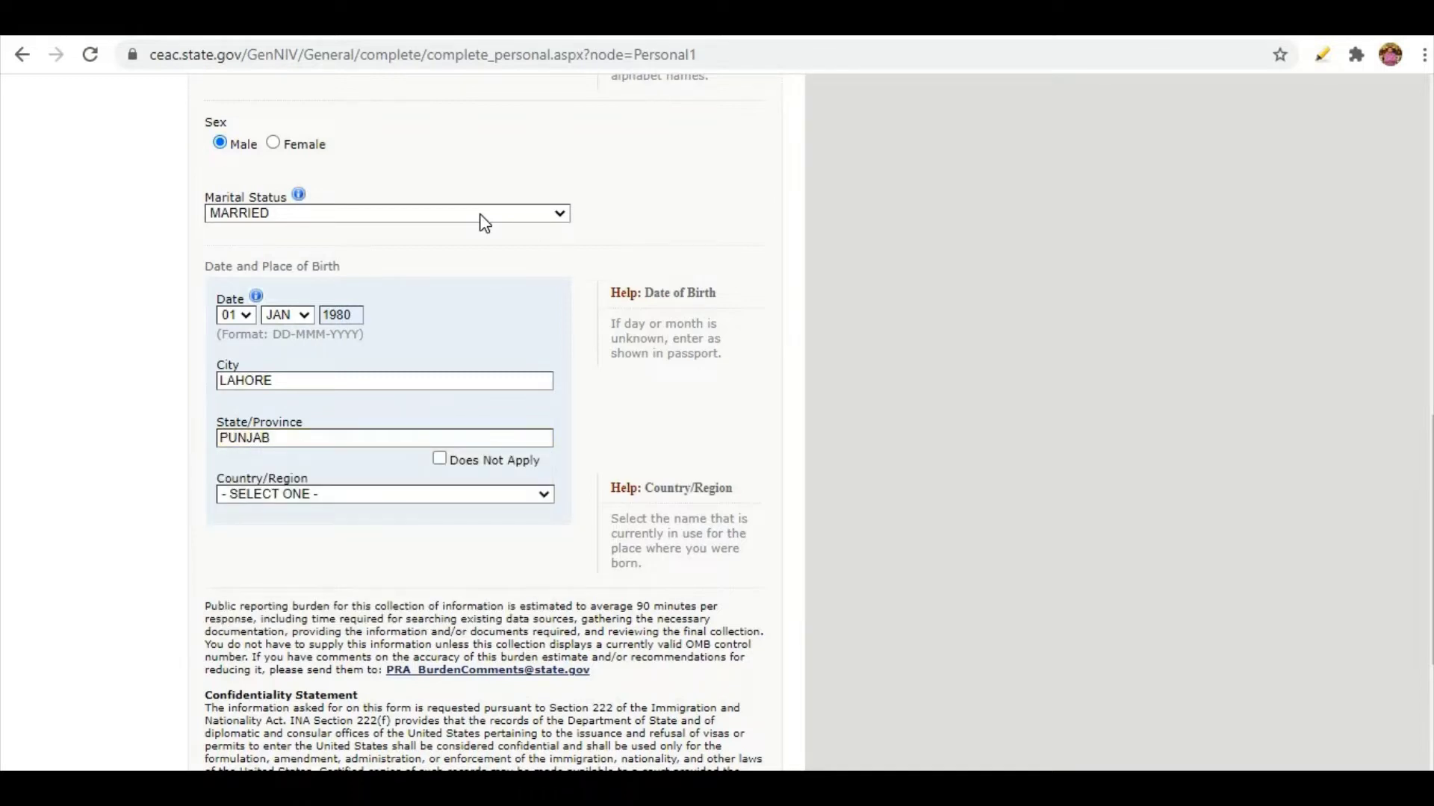
{"action": "left_click", "coordinate": [265, 496]}
{"action": "key", "text": "p"}
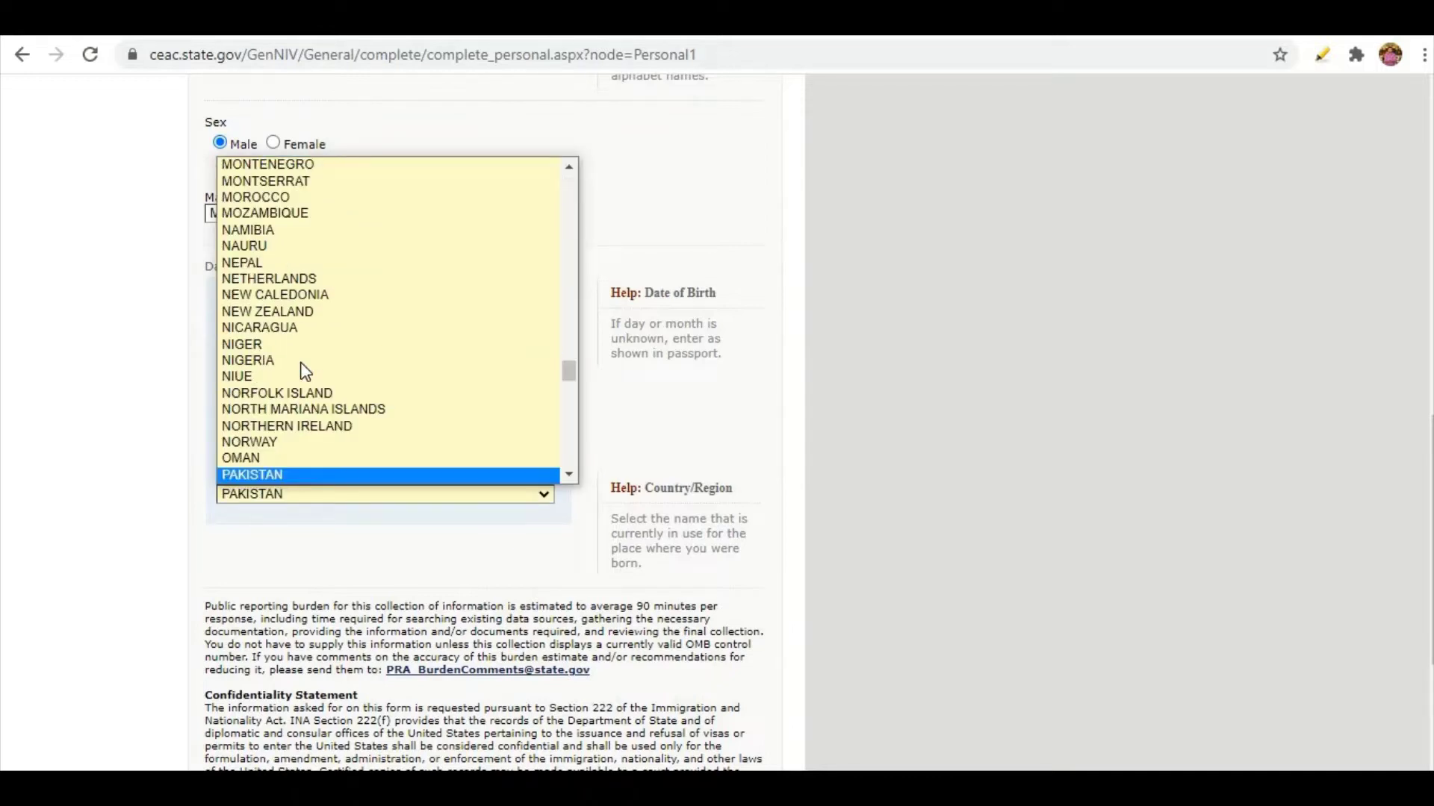
{"action": "left_click", "coordinate": [261, 475]}
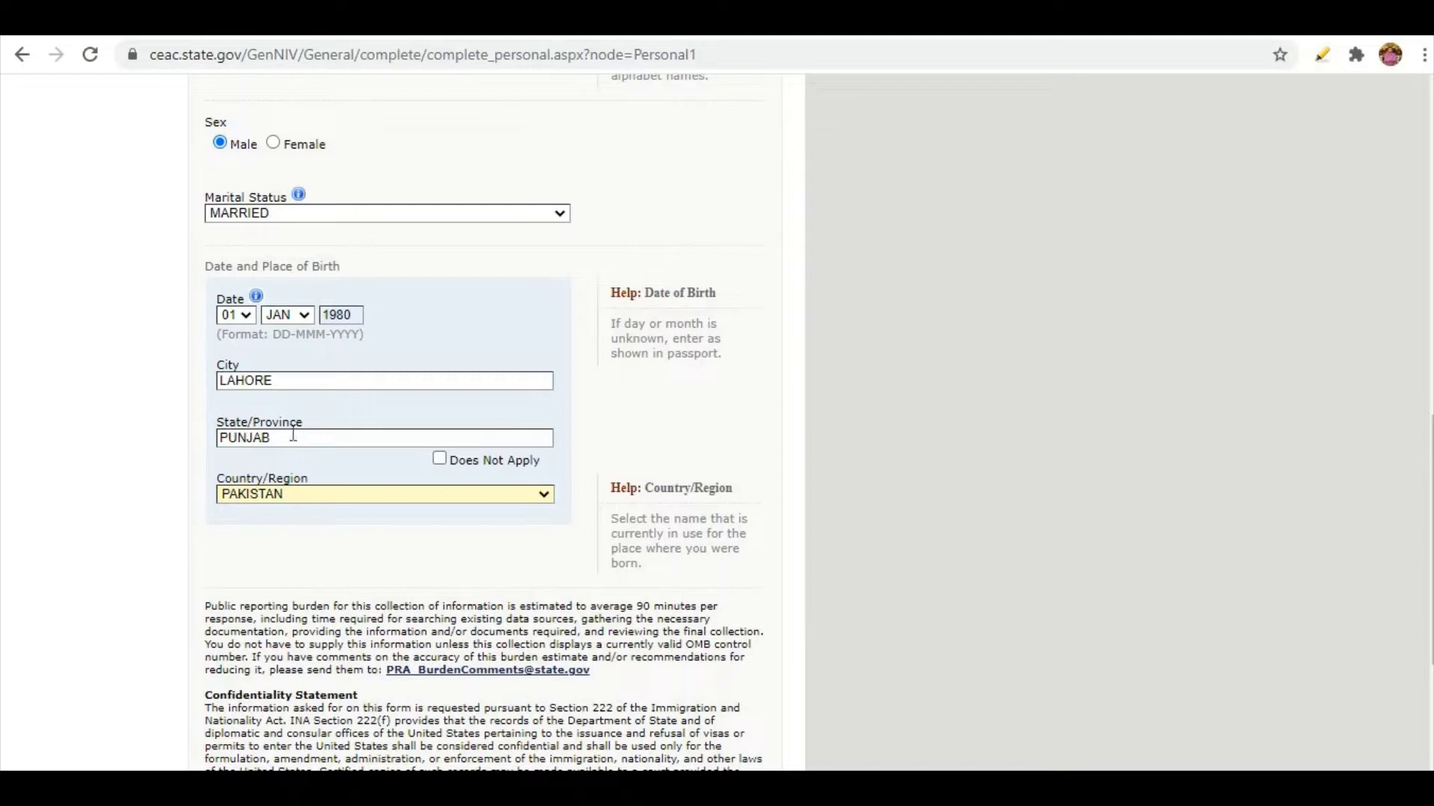
{"action": "scroll", "coordinate": [218, 377], "scroll_direction": "down", "scroll_amount": 3}
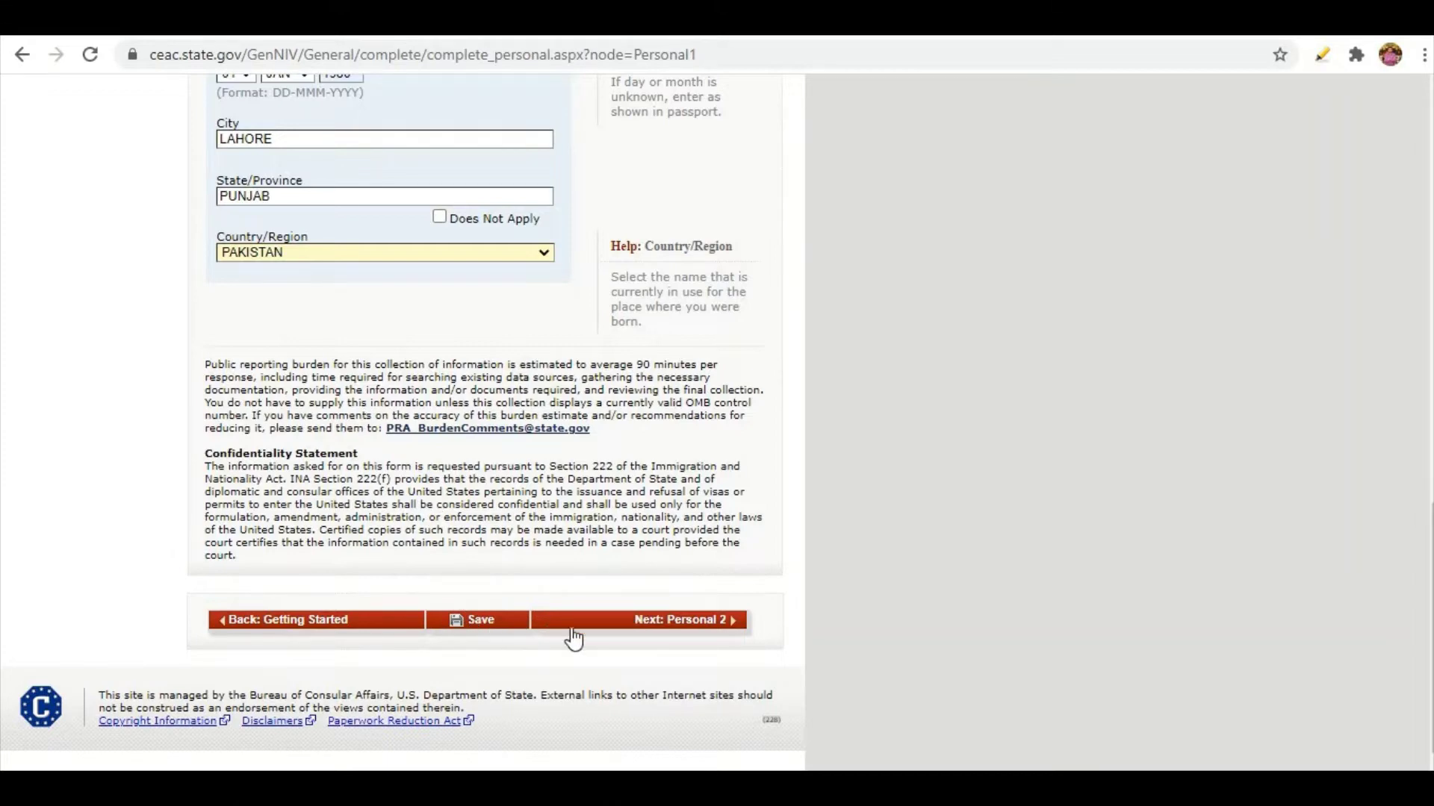
{"action": "scroll", "coordinate": [375, 513], "scroll_direction": "up", "scroll_amount": 5}
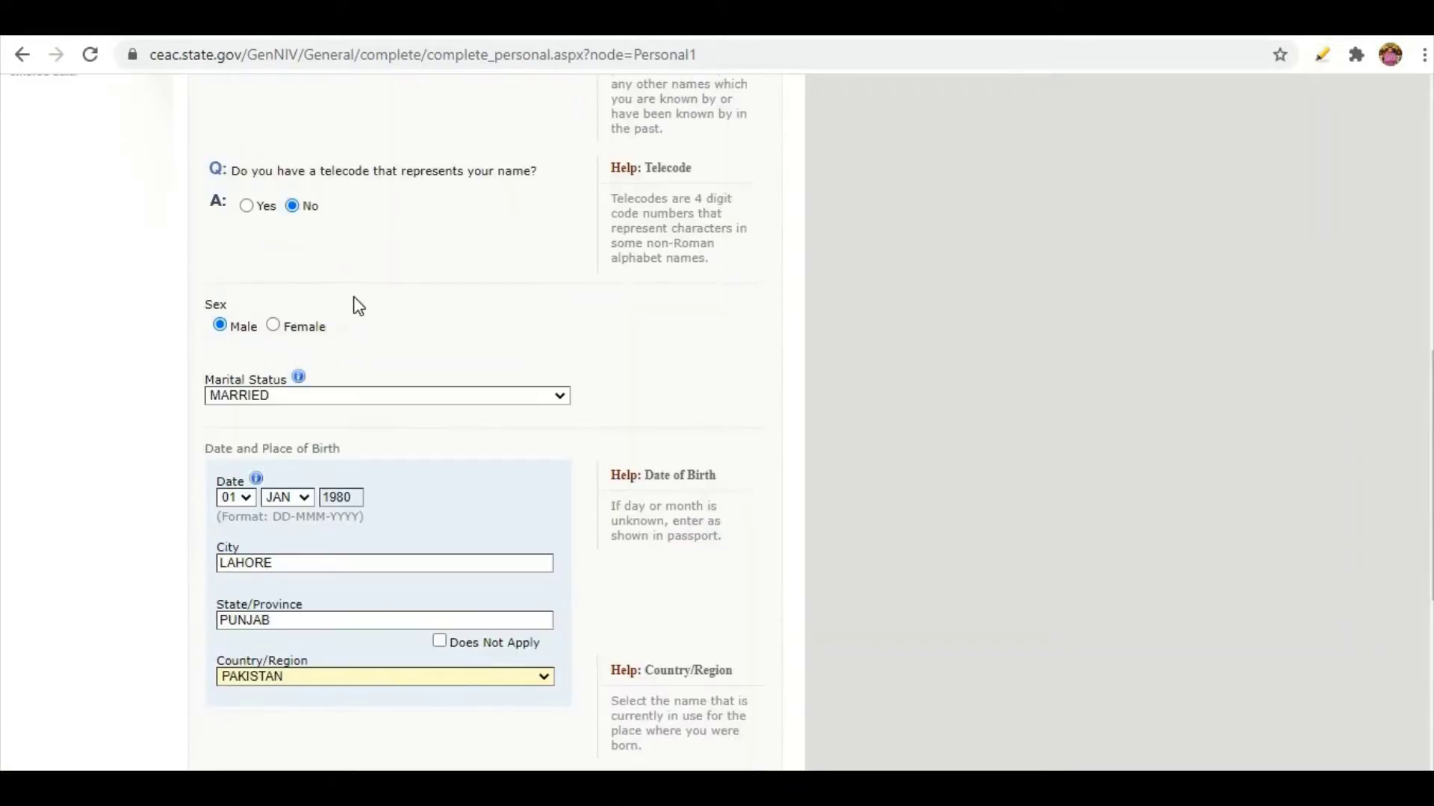
{"action": "scroll", "coordinate": [355, 304], "scroll_direction": "down", "scroll_amount": 5}
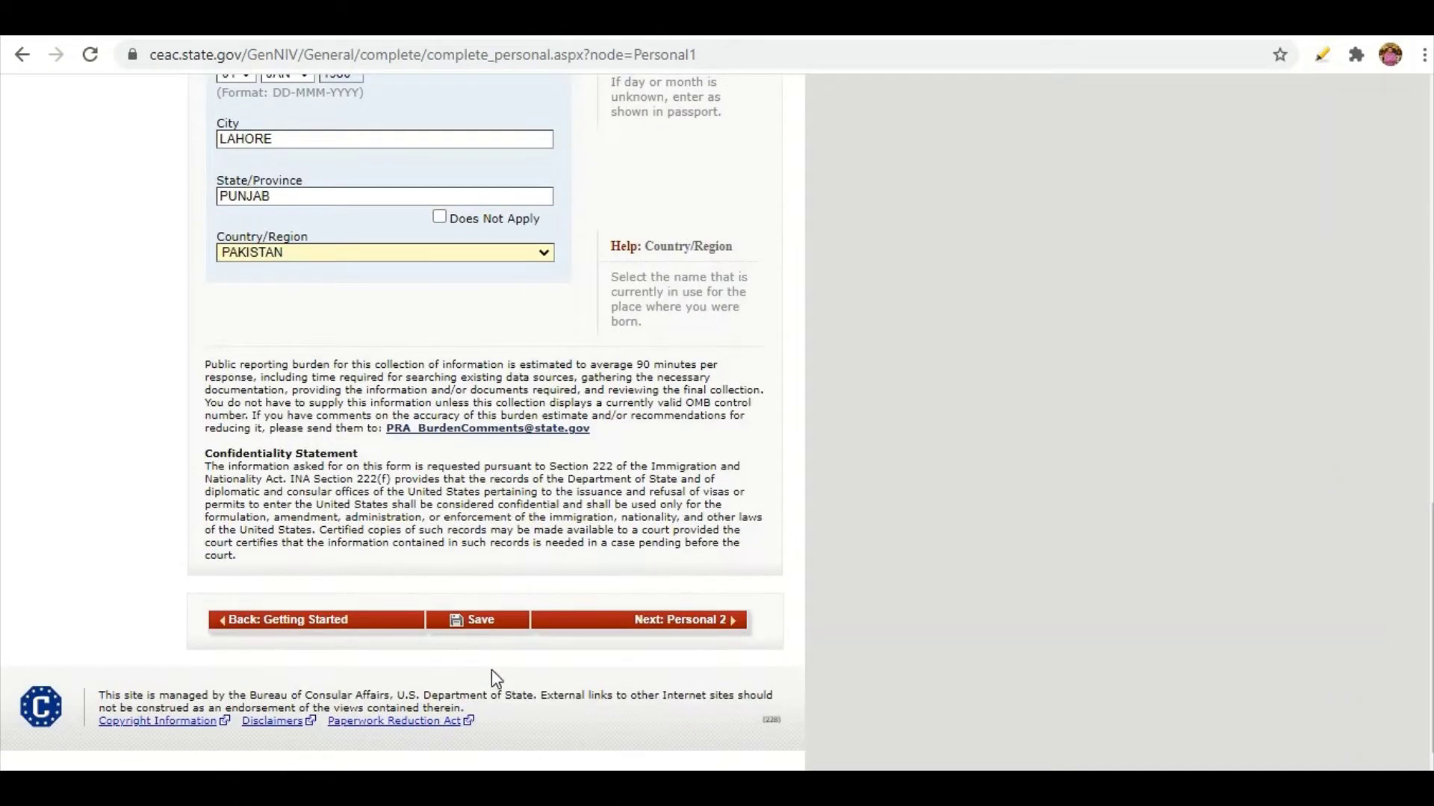
Save Personal Information 1, resume the application, and advance to Personal 2.
{"action": "left_click", "coordinate": [477, 622]}
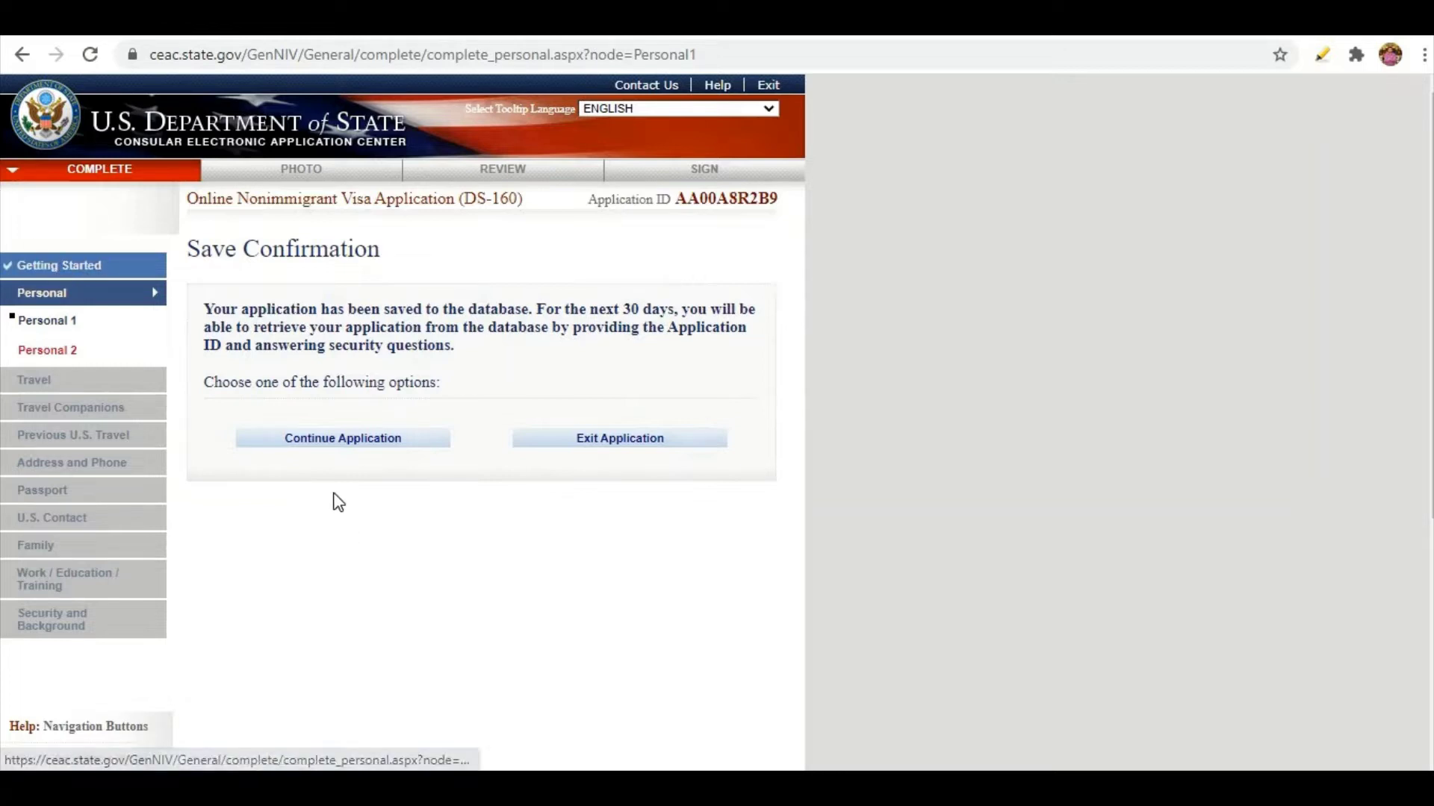
{"action": "left_click", "coordinate": [321, 442]}
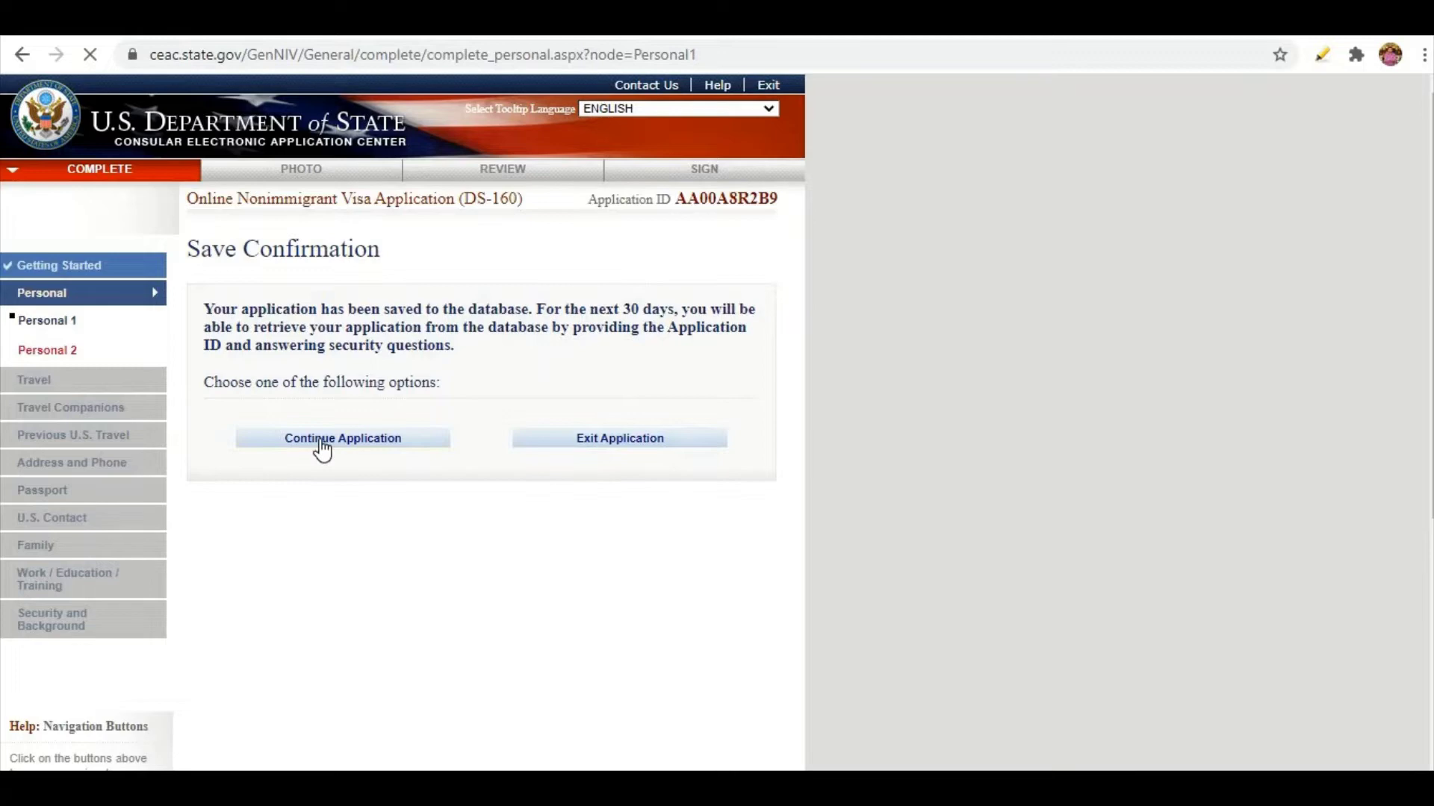
{"action": "scroll", "coordinate": [456, 467], "scroll_direction": "down", "scroll_amount": 12}
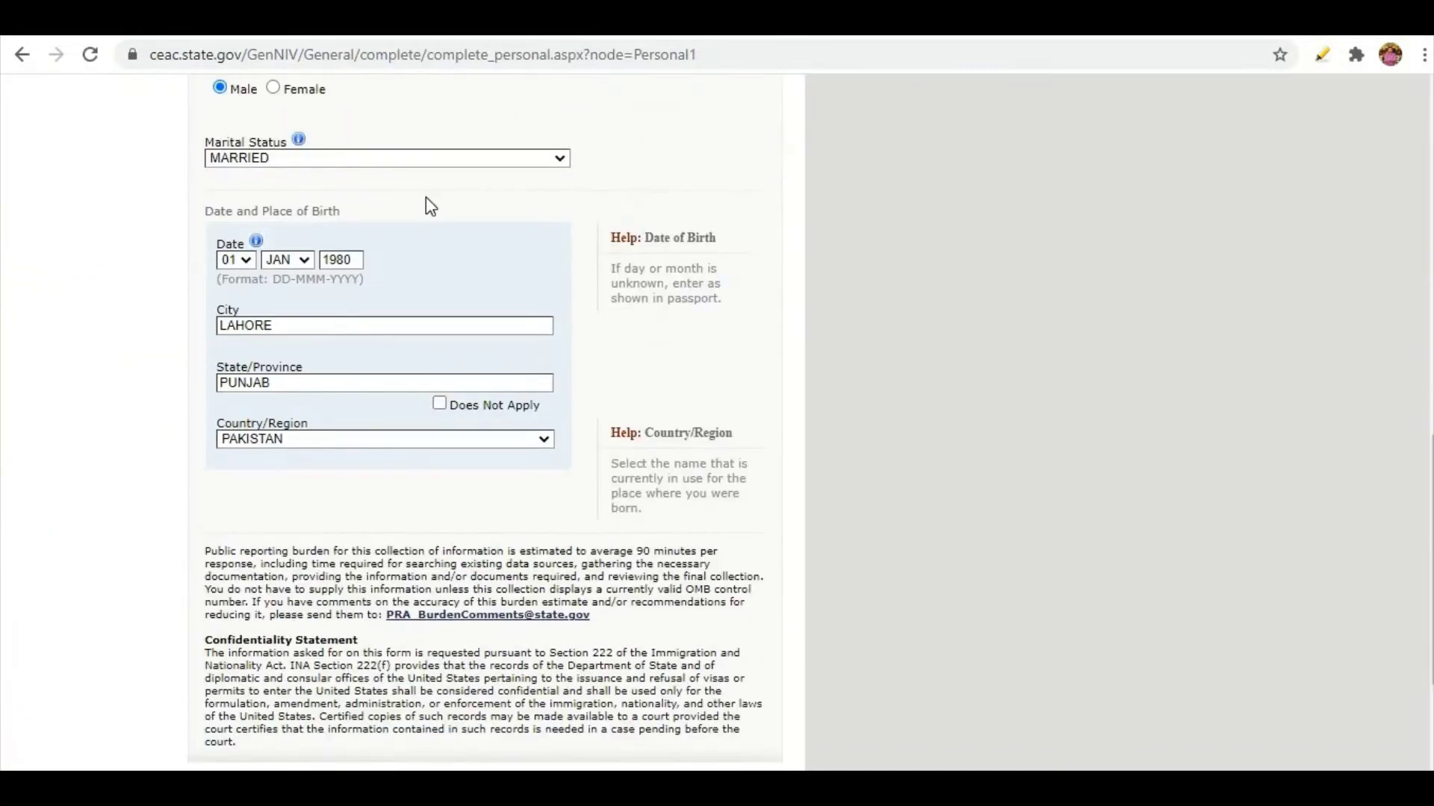
{"action": "scroll", "coordinate": [137, 274], "scroll_direction": "down", "scroll_amount": 3}
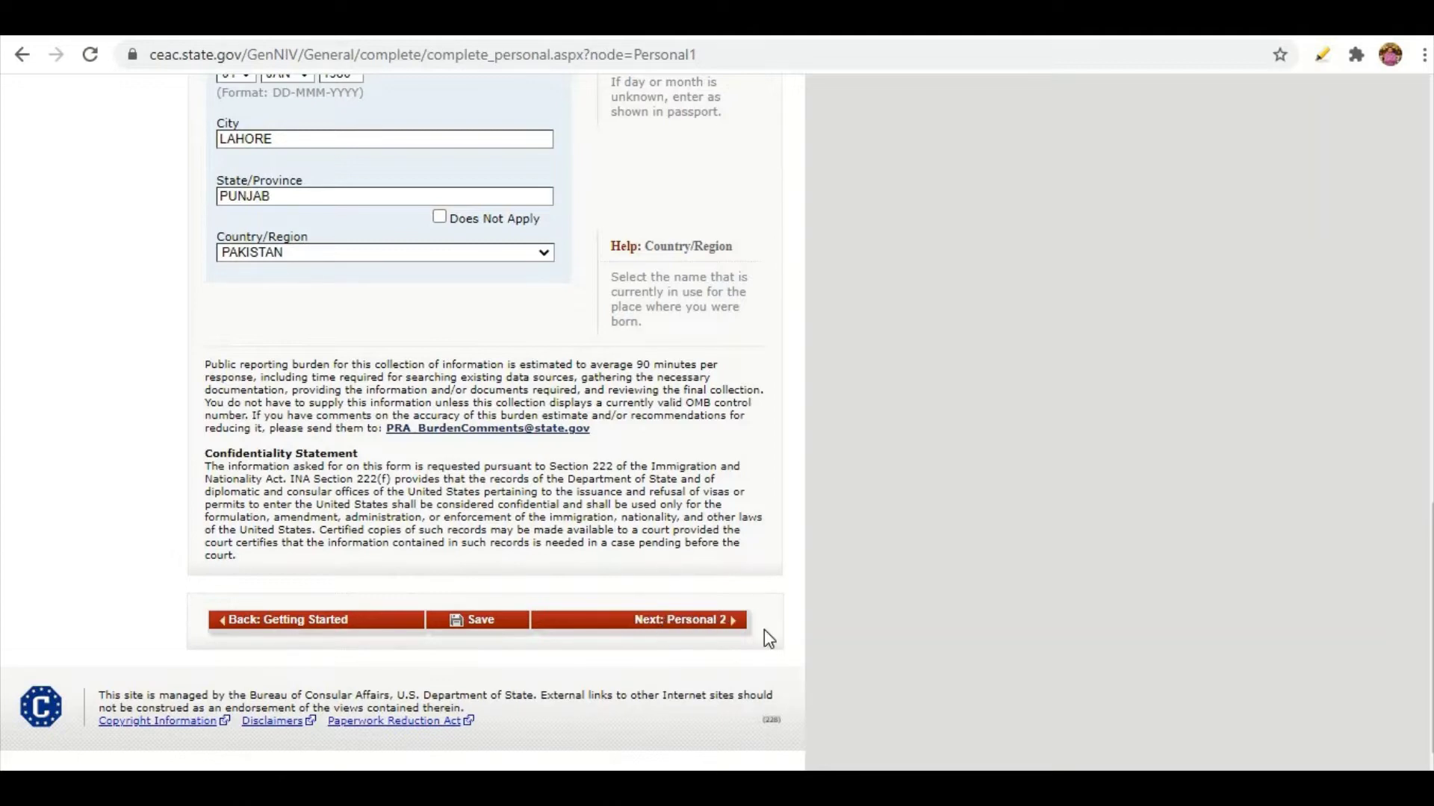
{"action": "left_click", "coordinate": [728, 618]}
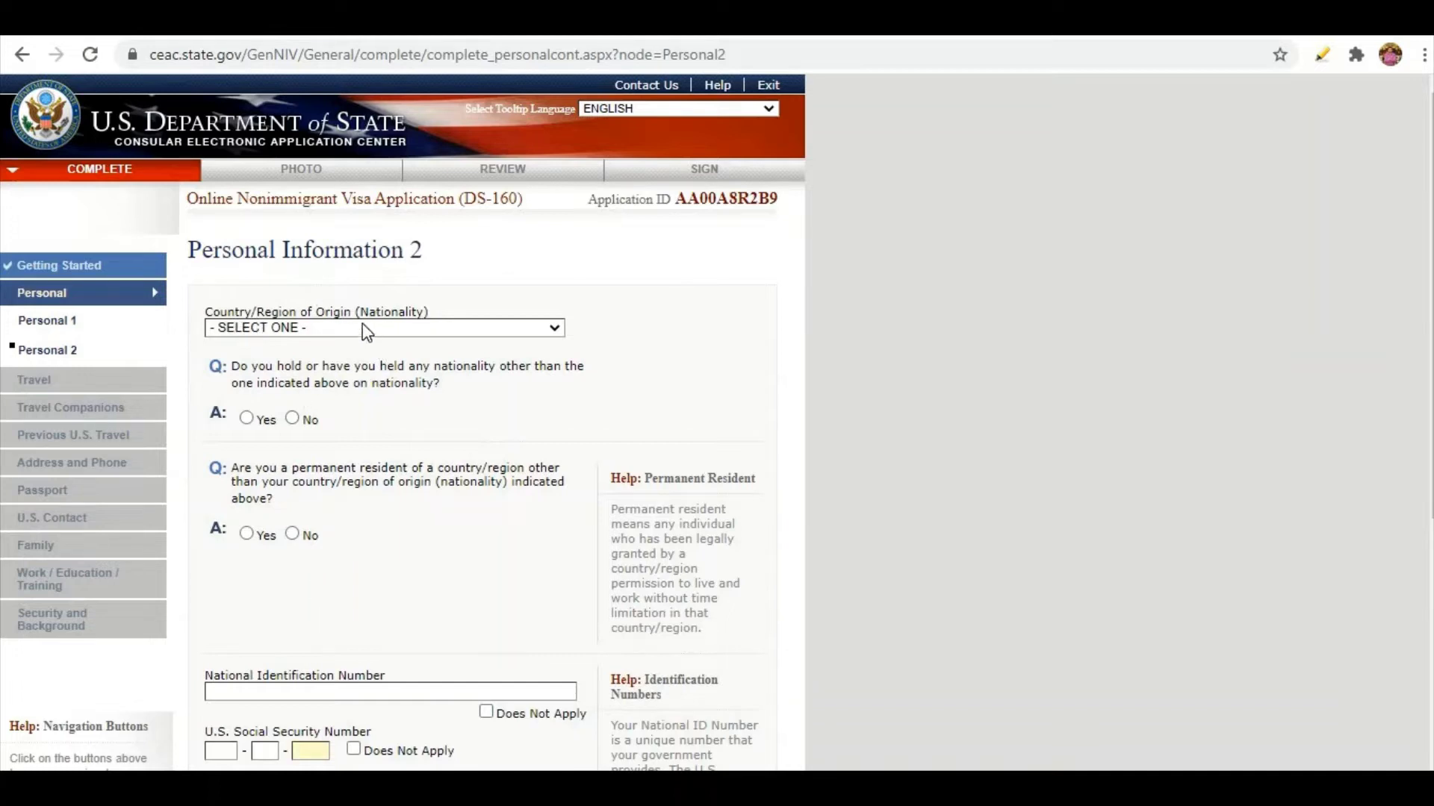
Set nationality to PAKISTAN and answer No to holding another nationality.
{"action": "left_click", "coordinate": [287, 332]}
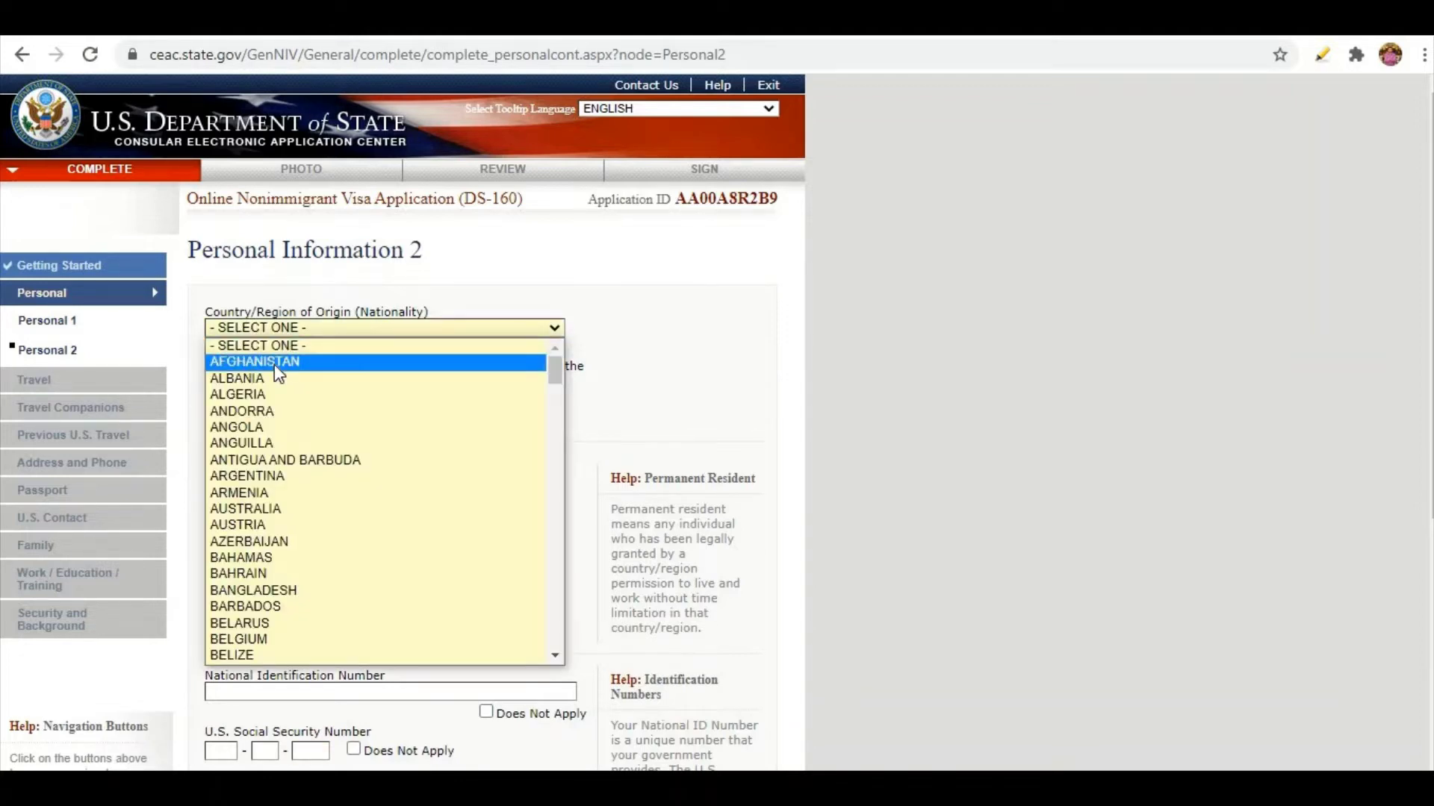
{"action": "key", "text": "p"}
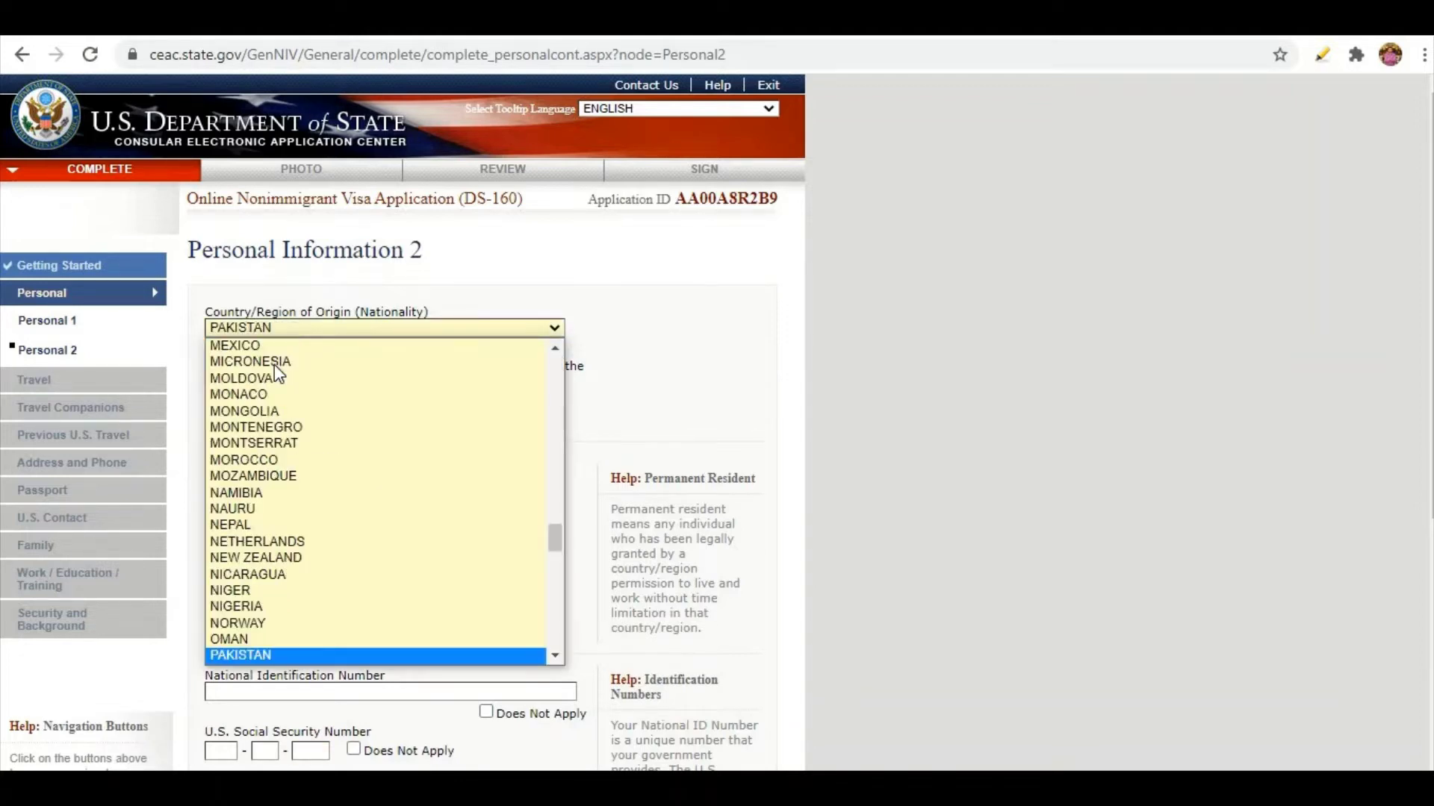
{"action": "left_click", "coordinate": [253, 656]}
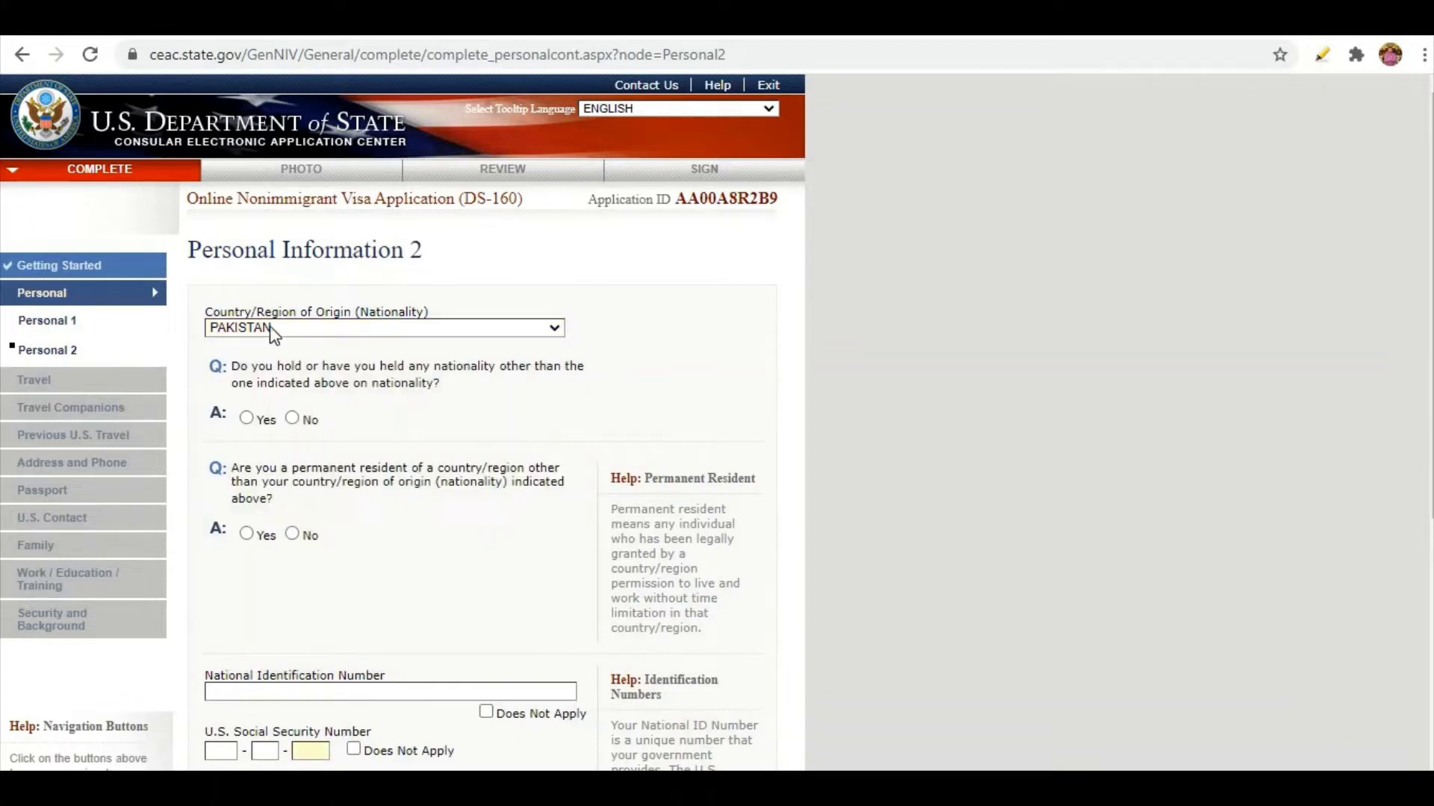
{"action": "left_click", "coordinate": [247, 419]}
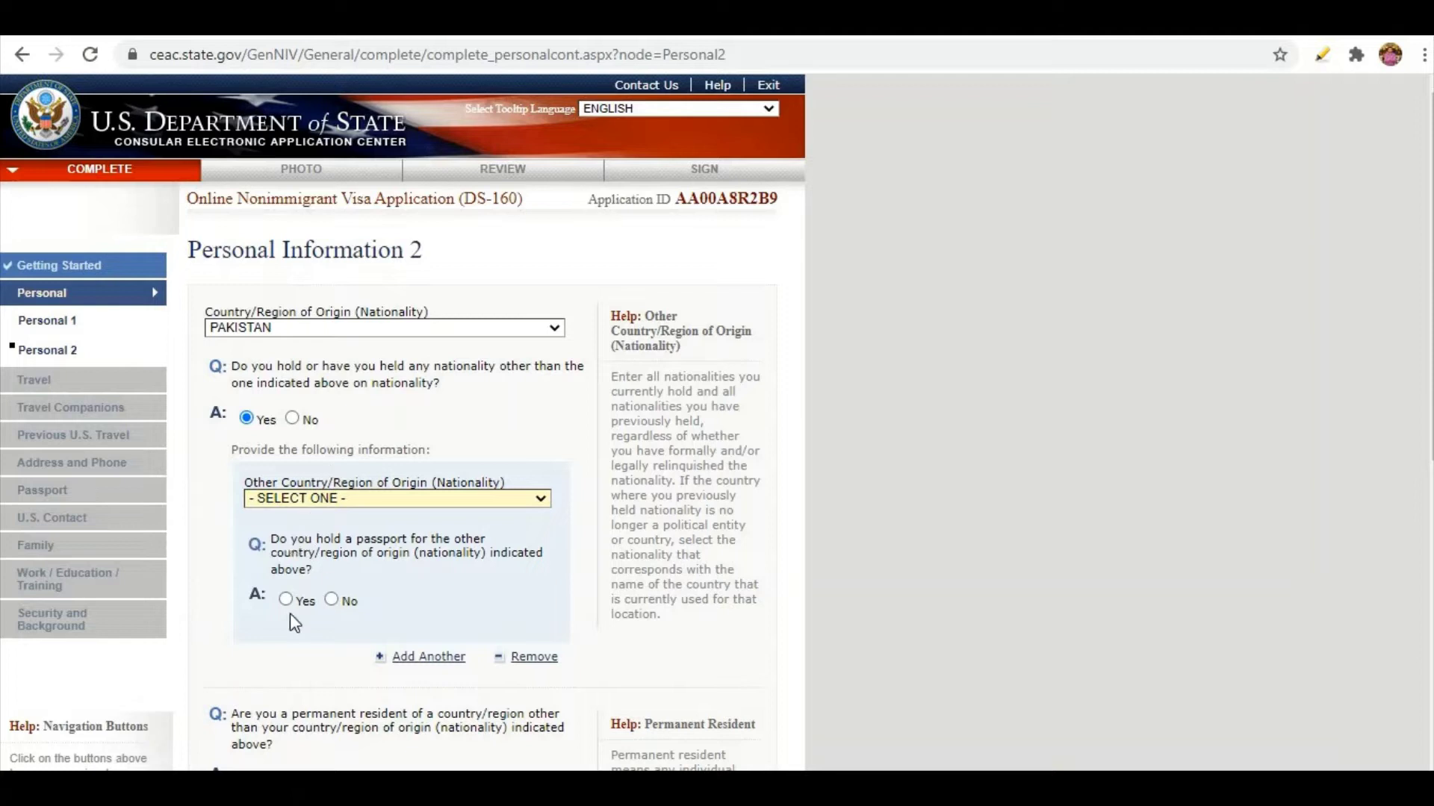
{"action": "left_click", "coordinate": [292, 420]}
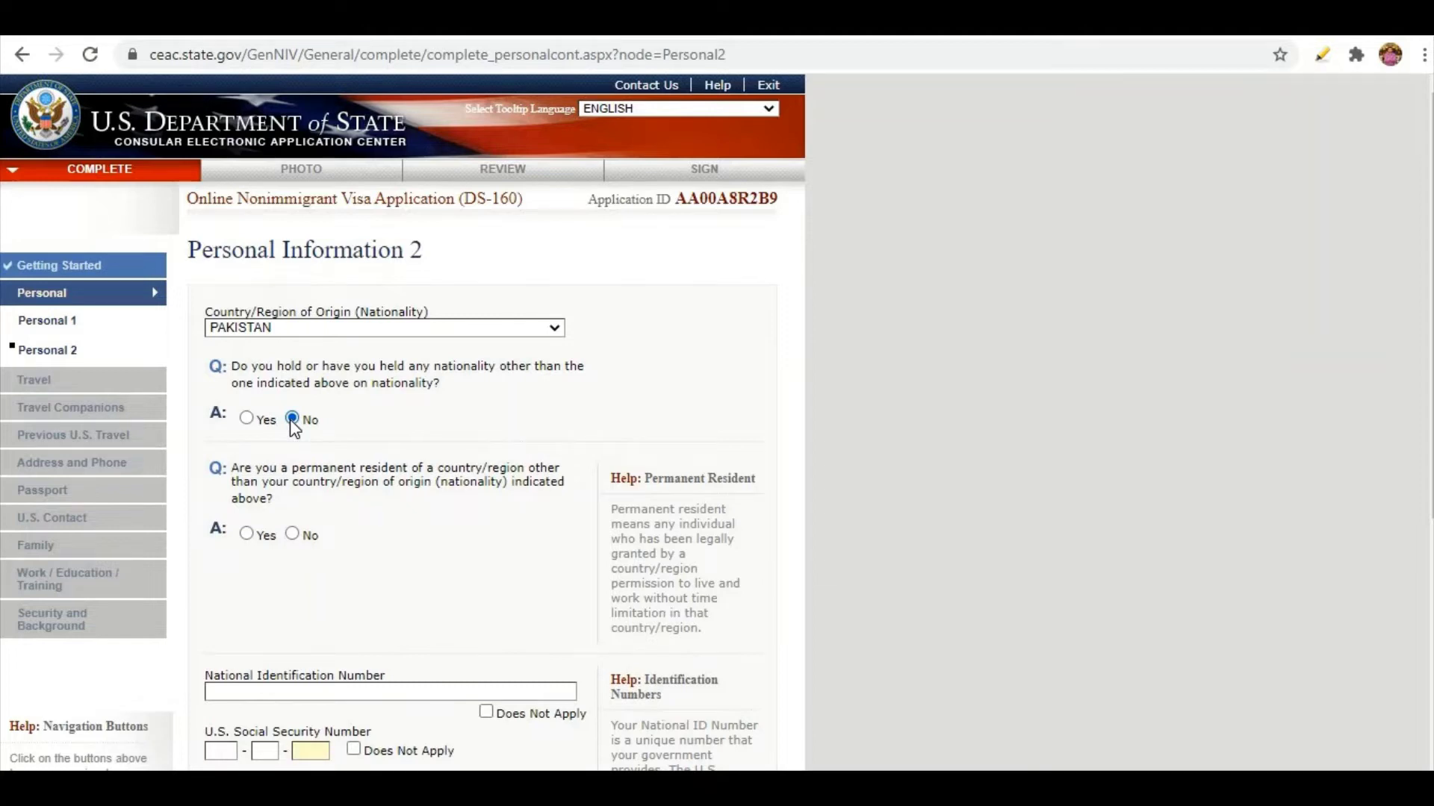
{"action": "scroll", "coordinate": [292, 422], "scroll_direction": "down", "scroll_amount": 1}
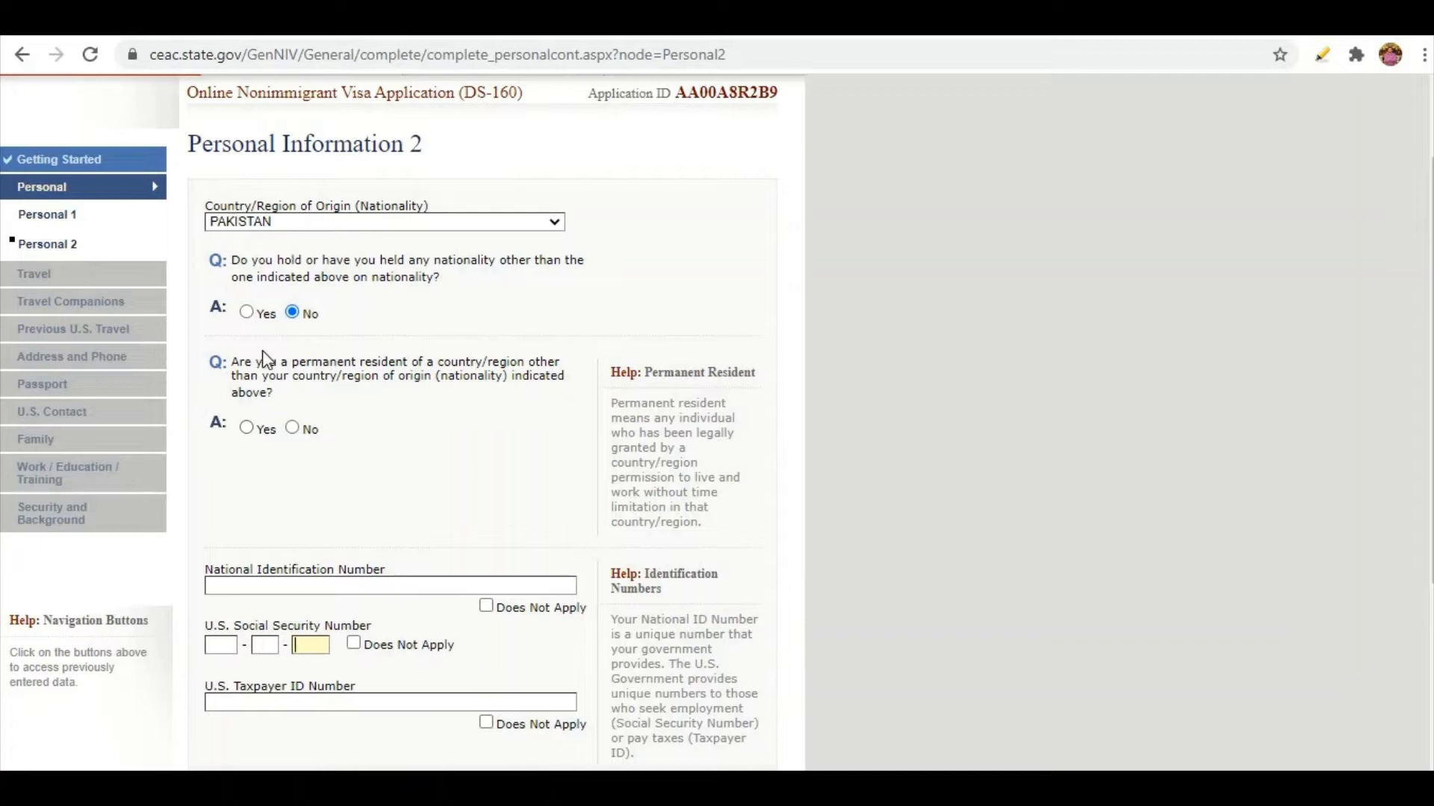
Answer No to being a permanent resident of another country.
{"action": "left_click", "coordinate": [247, 427]}
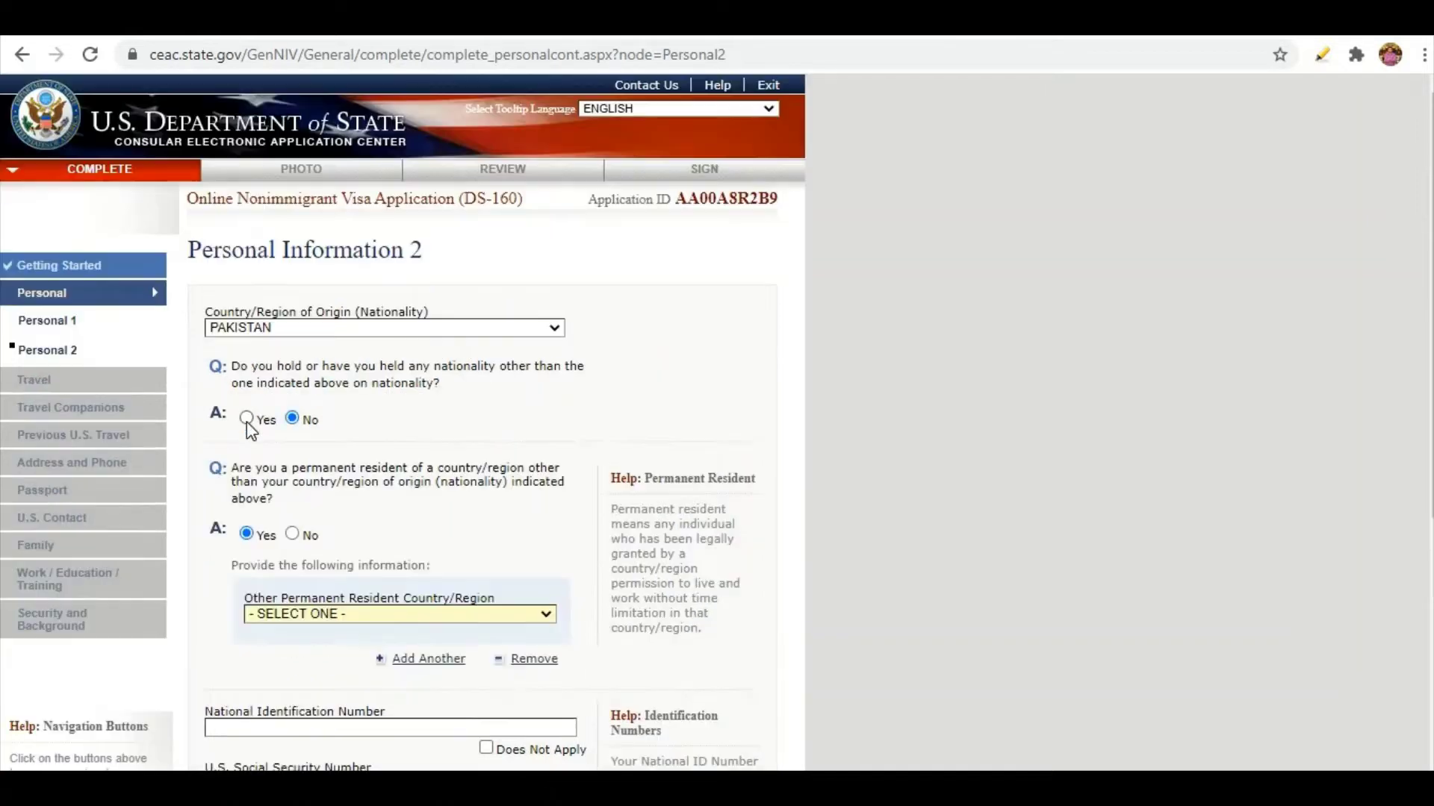
{"action": "scroll", "coordinate": [250, 430], "scroll_direction": "down", "scroll_amount": 3}
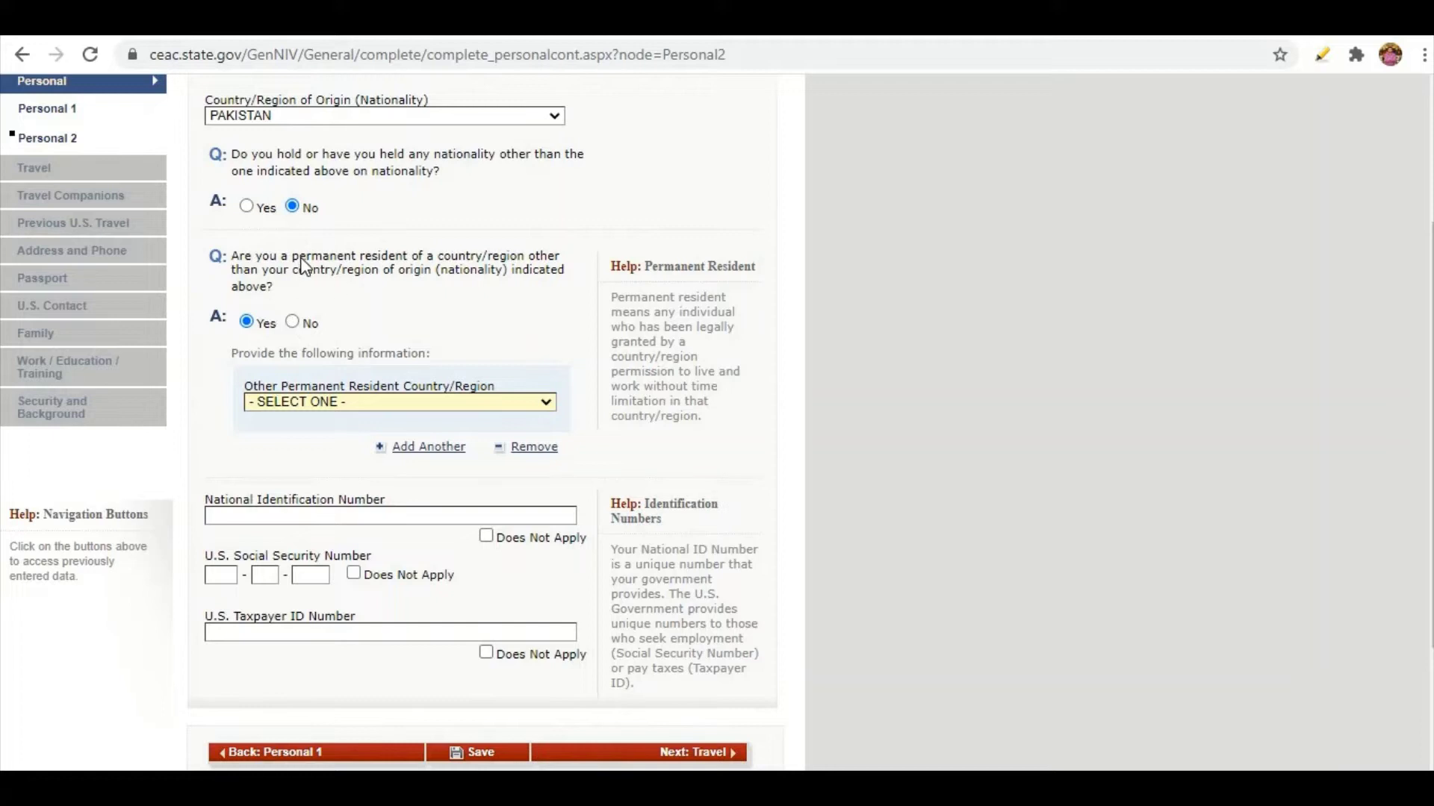
{"action": "left_click", "coordinate": [292, 407]}
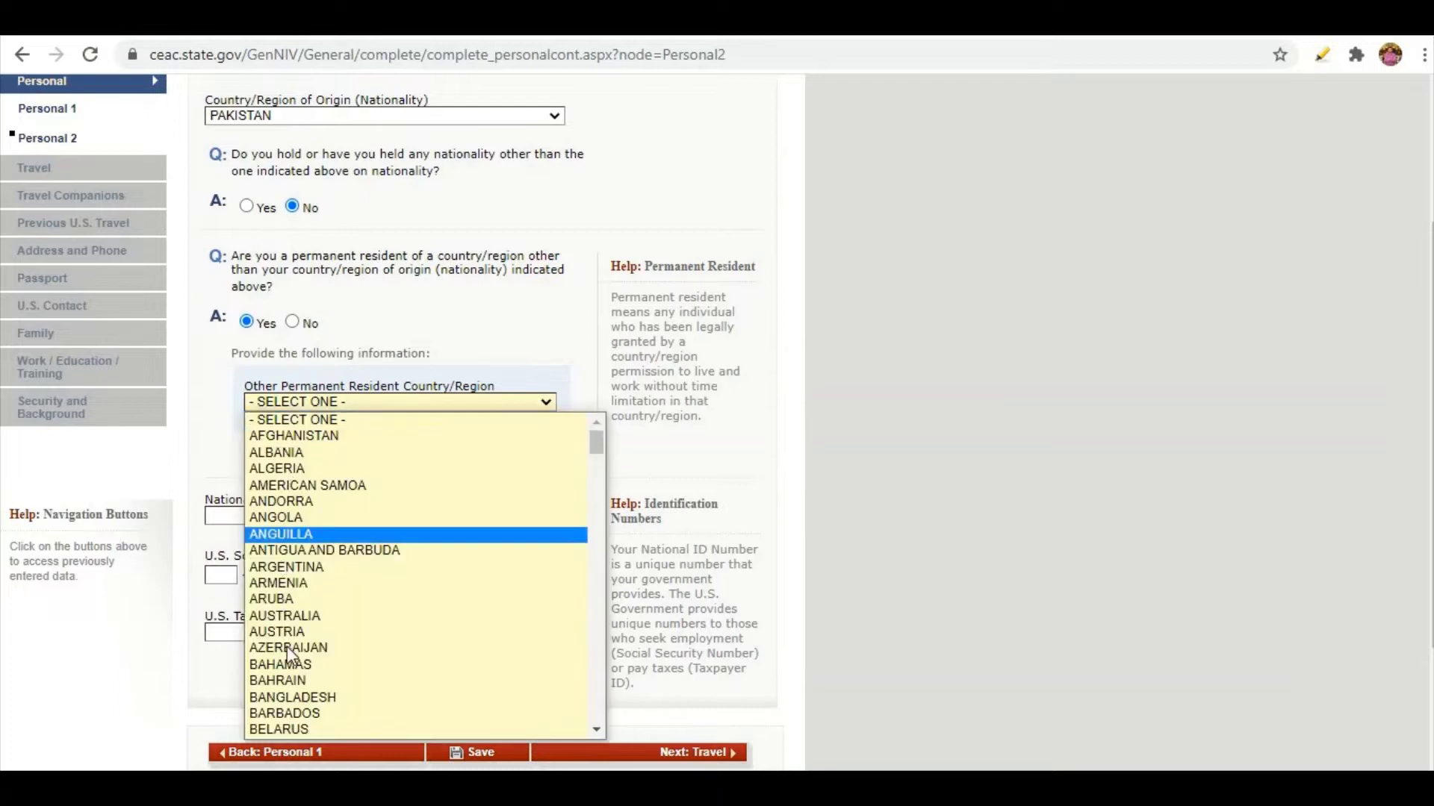
{"action": "left_click", "coordinate": [228, 389]}
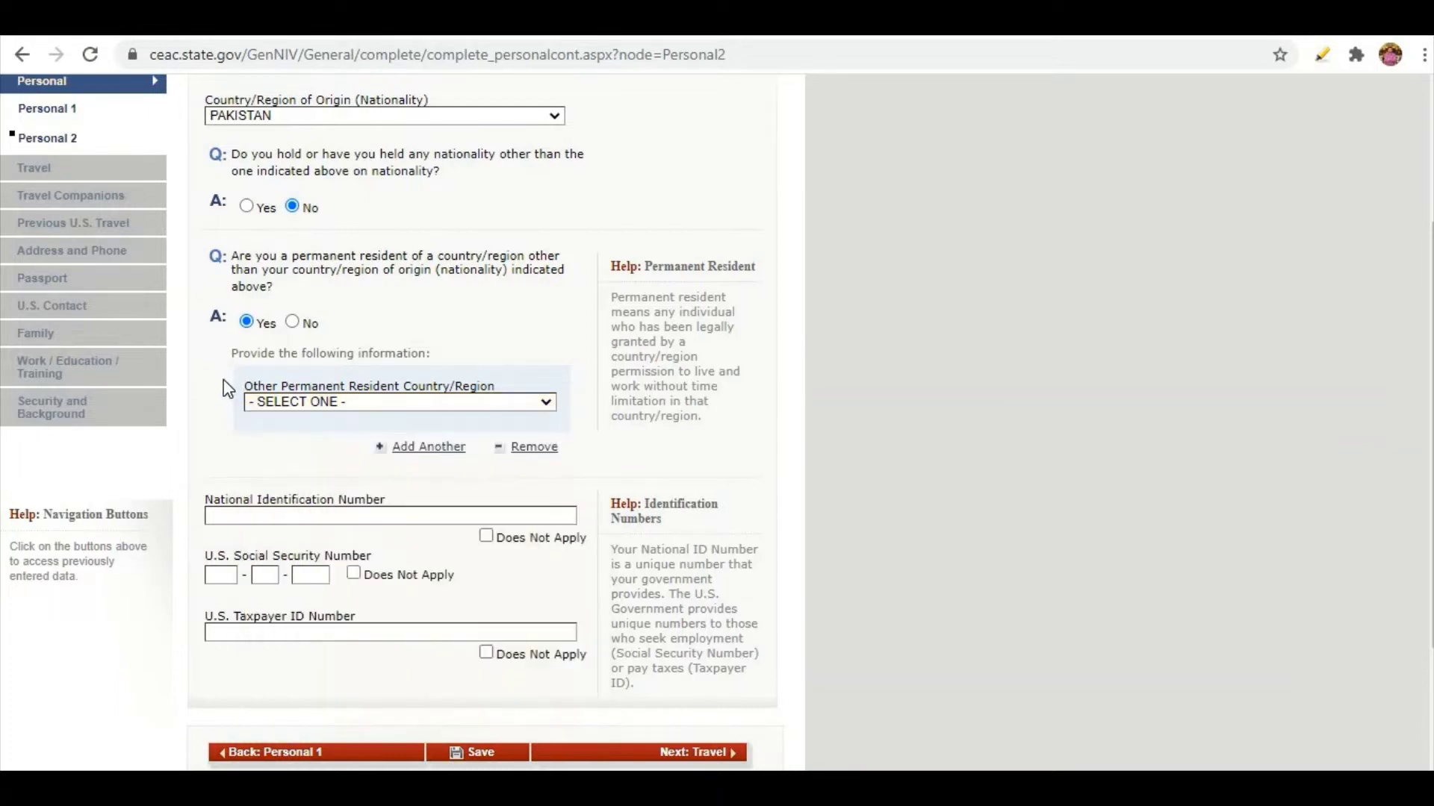
{"action": "left_click", "coordinate": [298, 326]}
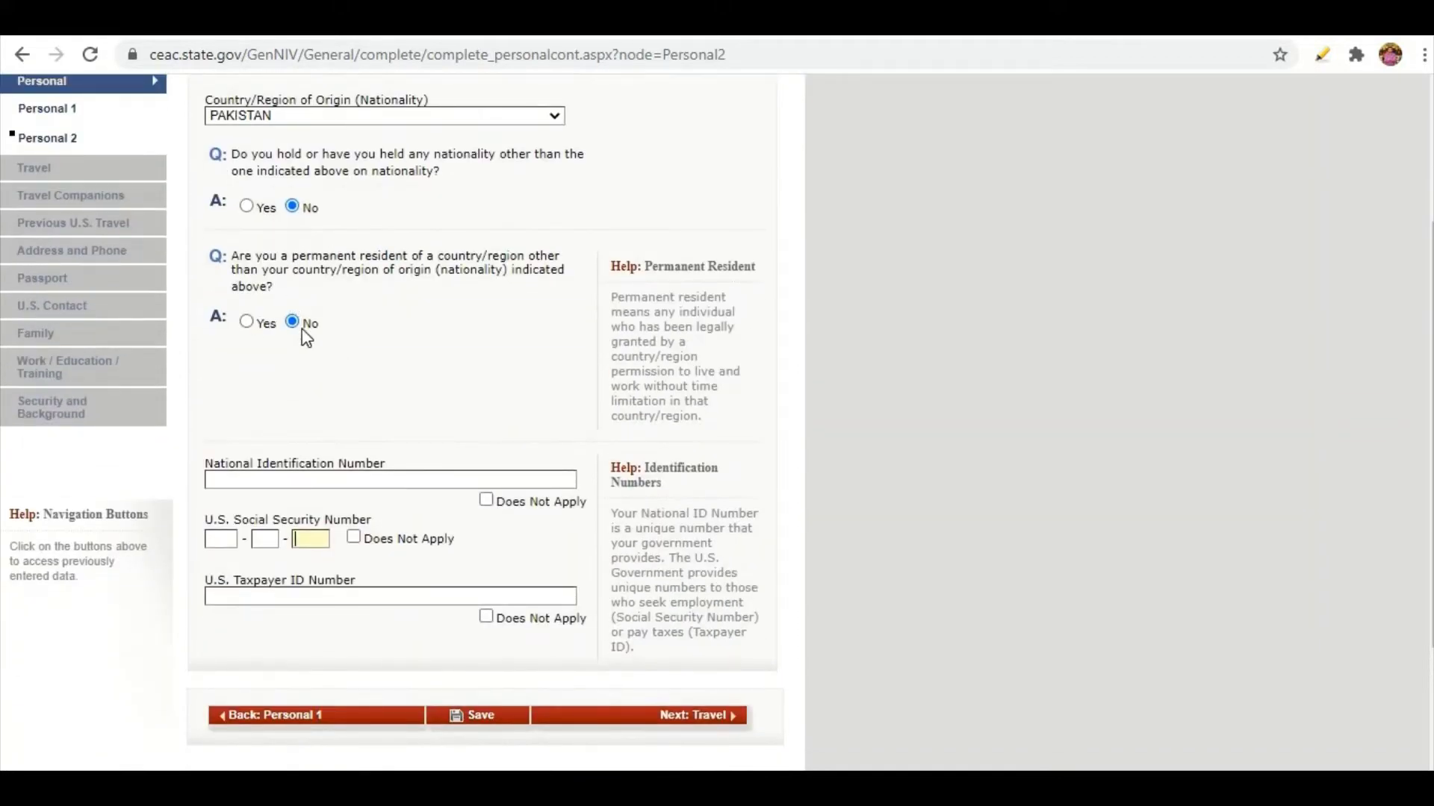
Enter the national ID number, mark SSN and taxpayer ID Does Not Apply, and go to Travel.
{"action": "left_click", "coordinate": [304, 482]}
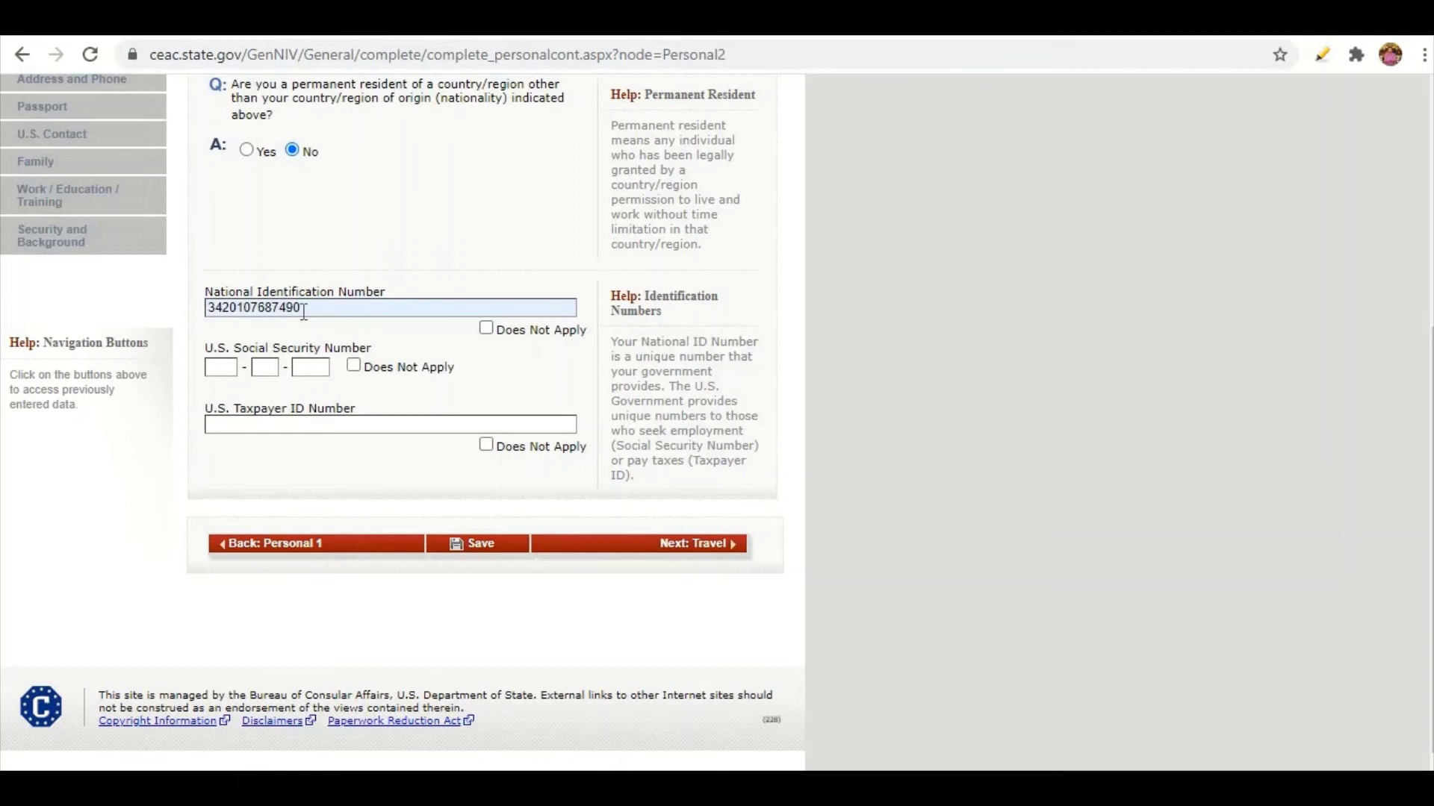
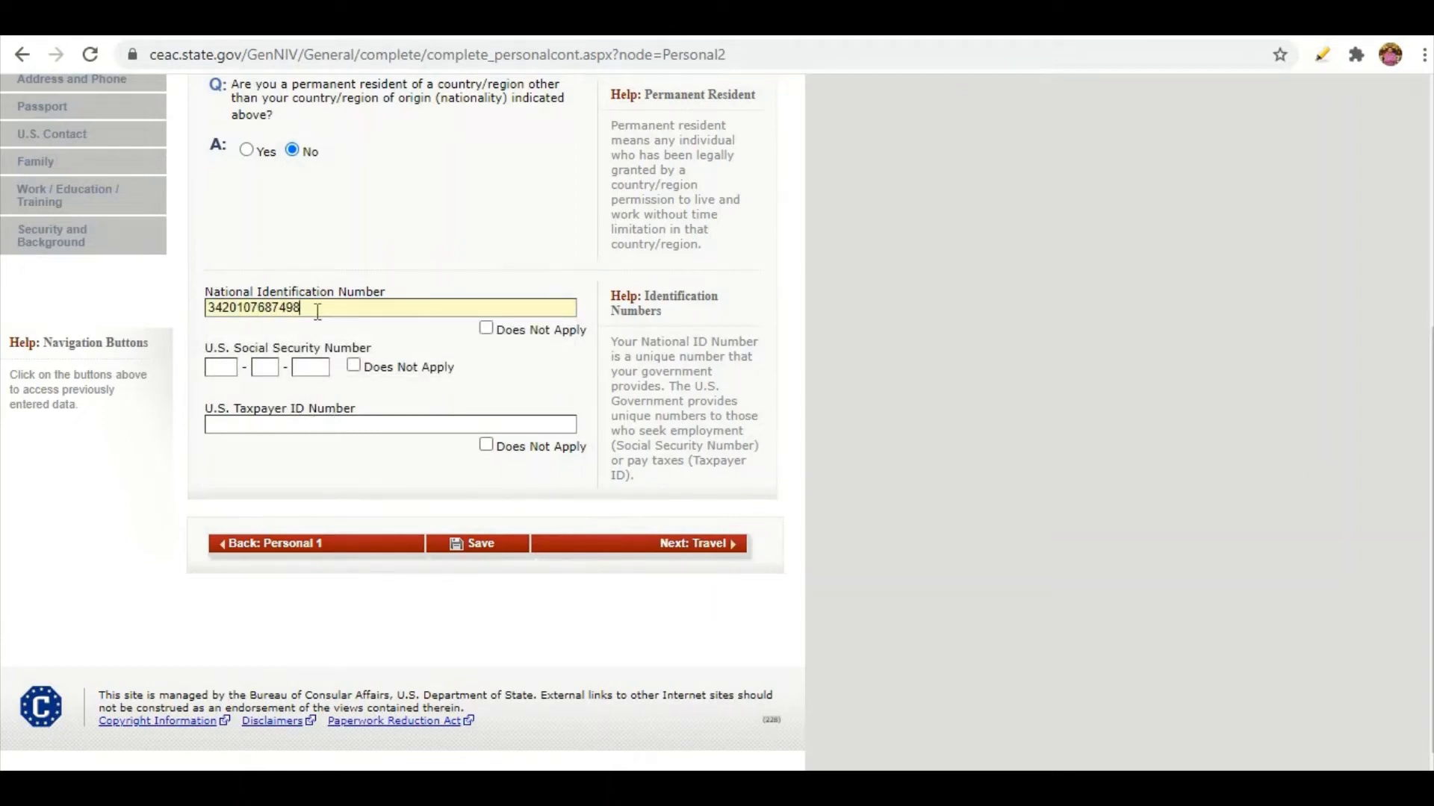
{"action": "left_click_drag", "start_coordinate": [297, 307], "coordinate": [207, 308]}
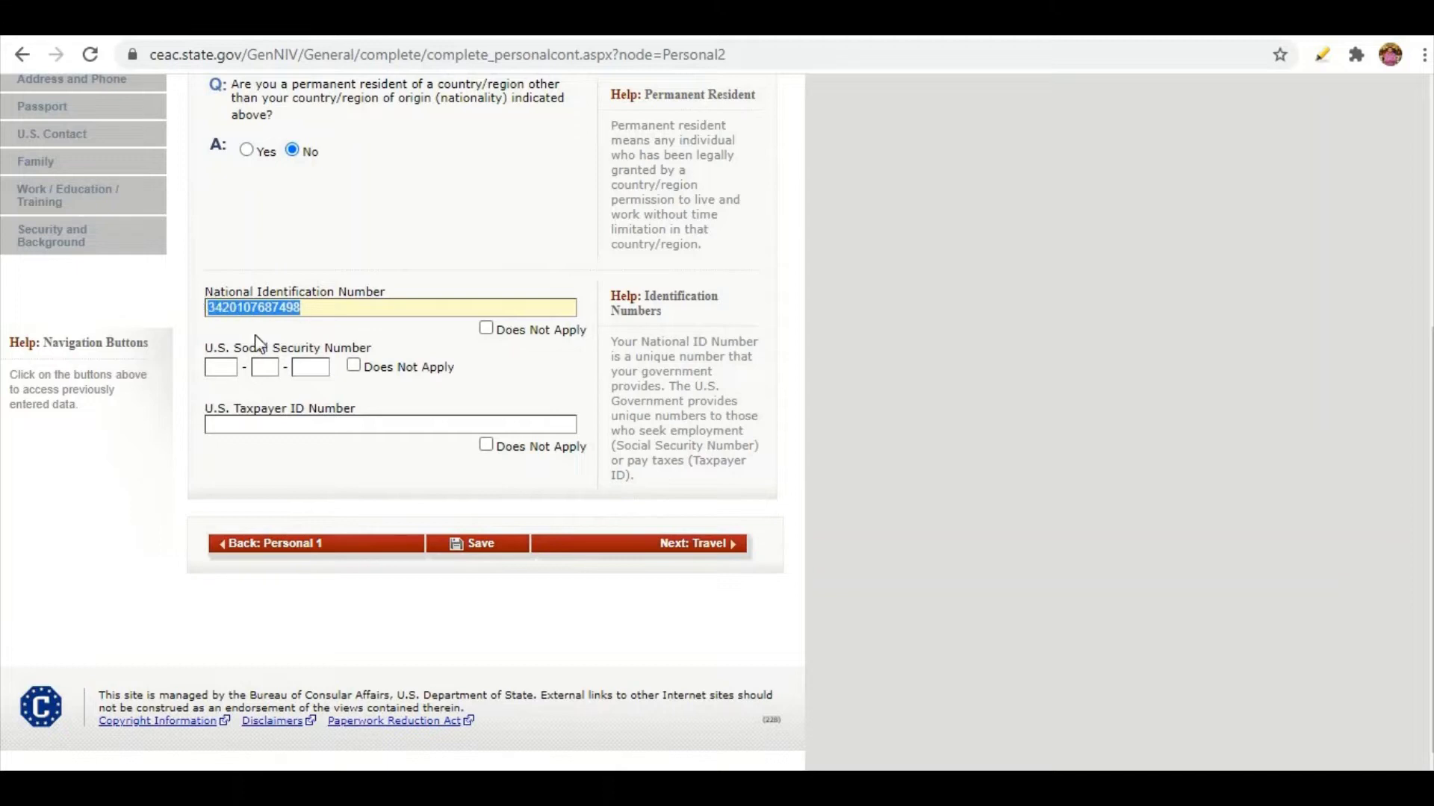
{"action": "left_click", "coordinate": [354, 366]}
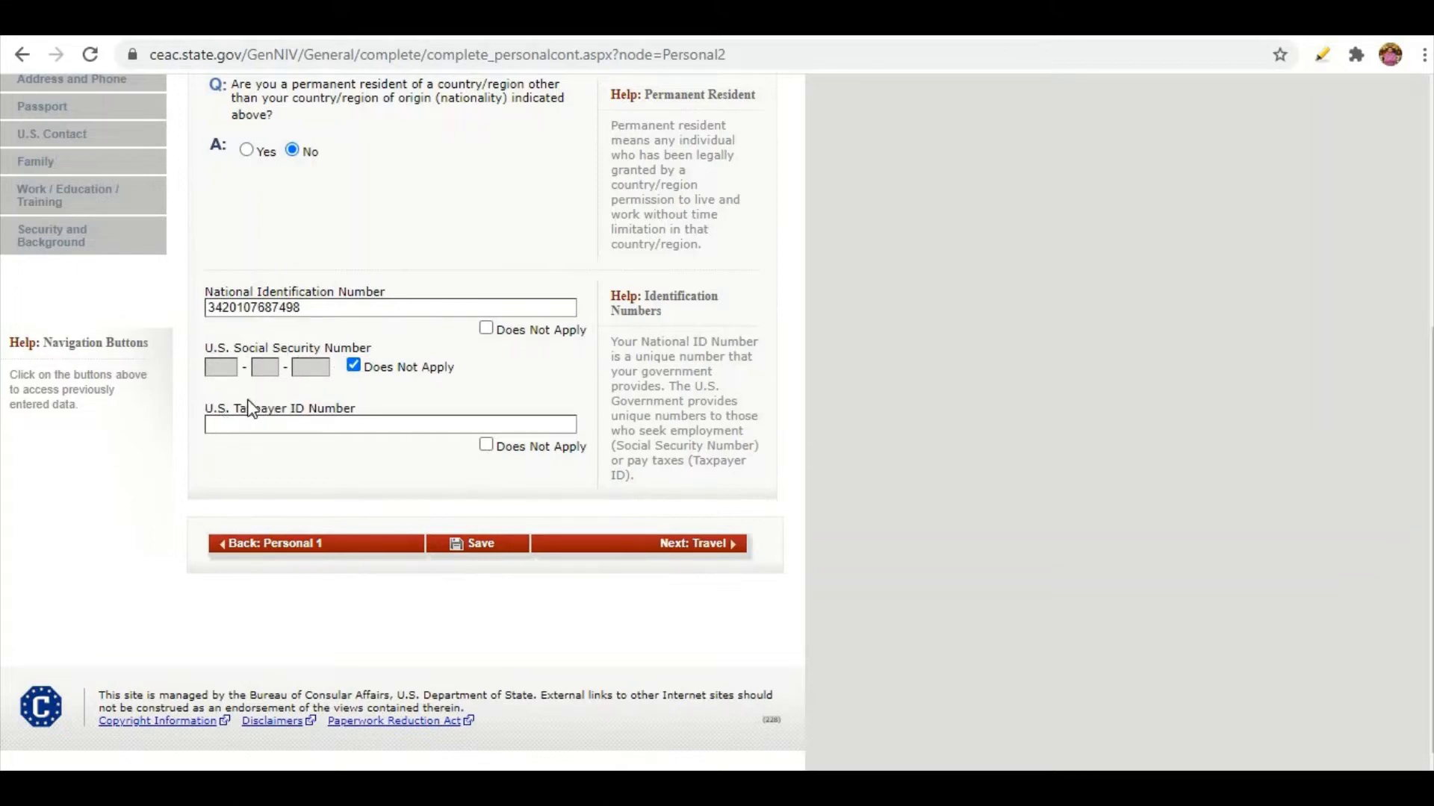
{"action": "left_click", "coordinate": [487, 446]}
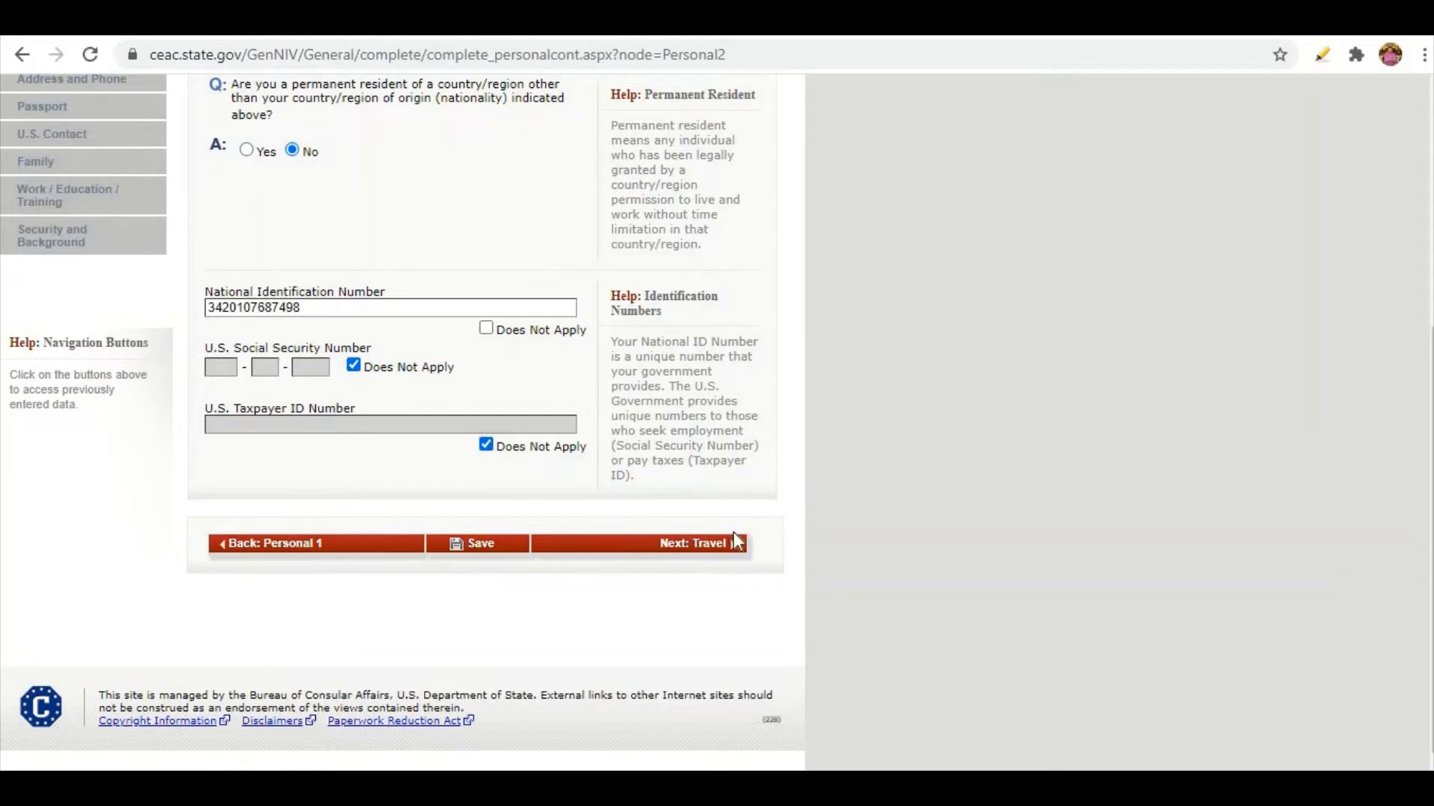
{"action": "left_click", "coordinate": [696, 548]}
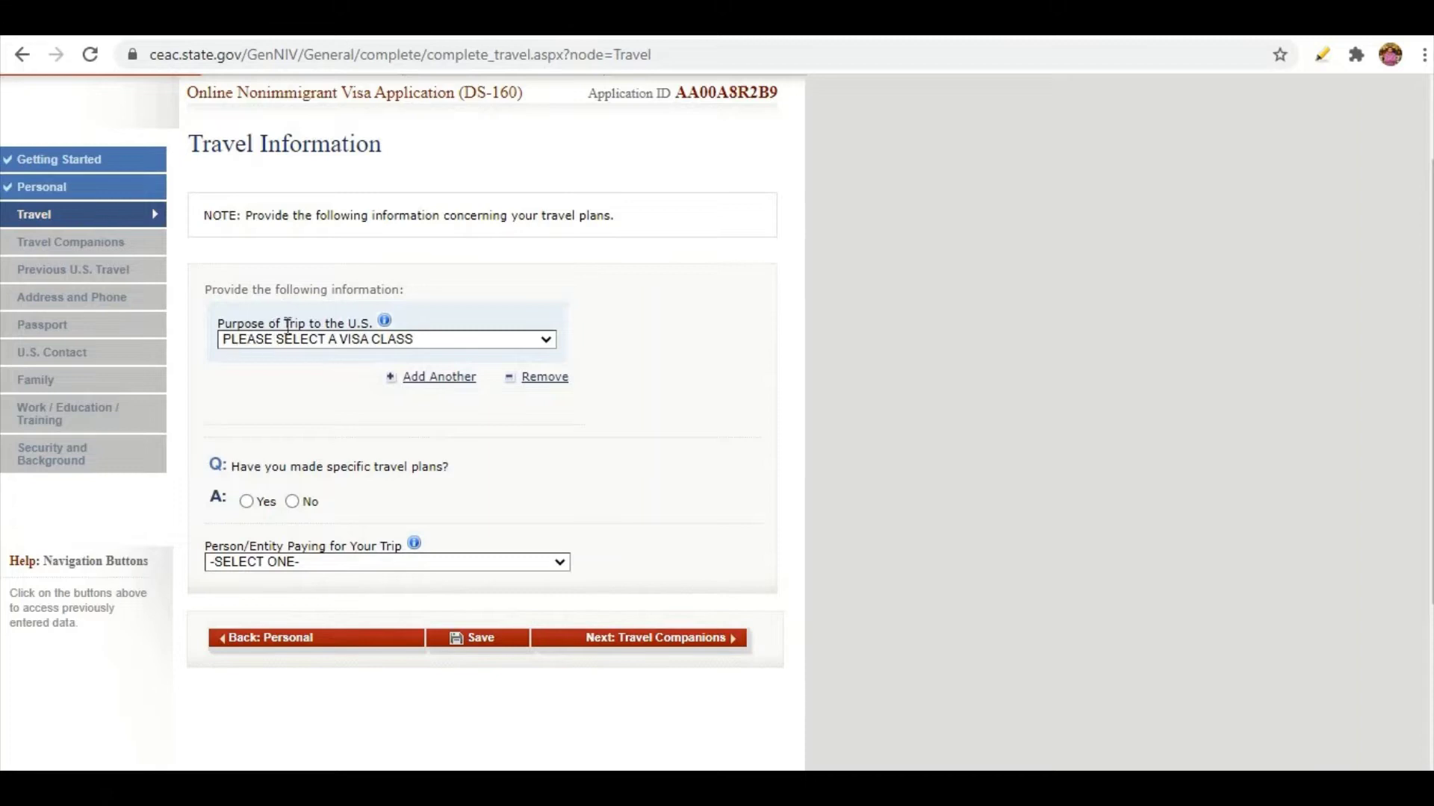
Set trip purpose to TEMP. BUSINESS PLEASURE VISITOR (B), specified as BUSINESS & TOURISM (B1/B2).
{"action": "left_click", "coordinate": [351, 342]}
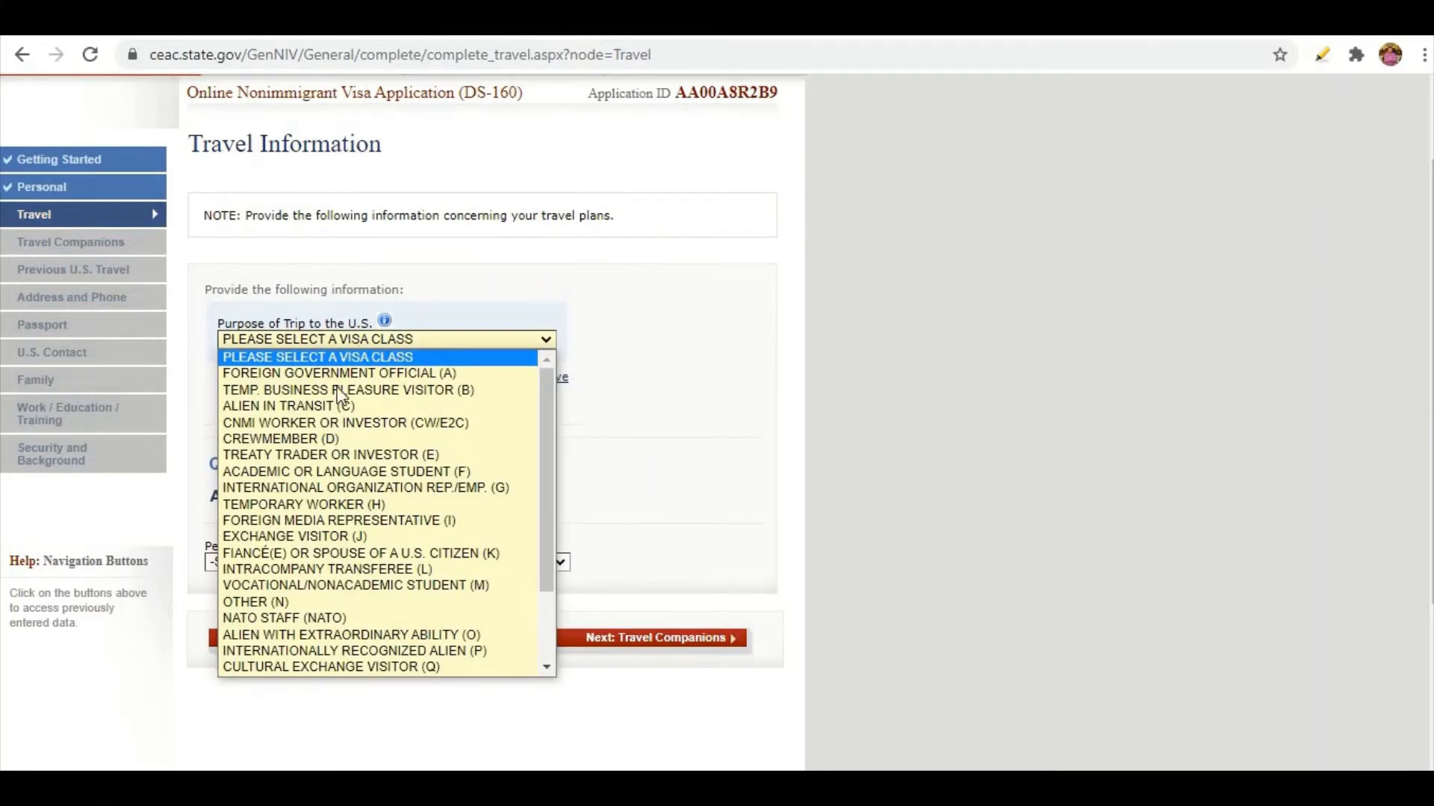
{"action": "scroll", "coordinate": [355, 517], "scroll_direction": "down", "scroll_amount": 1}
{"action": "scroll", "coordinate": [330, 575], "scroll_direction": "up", "scroll_amount": 1}
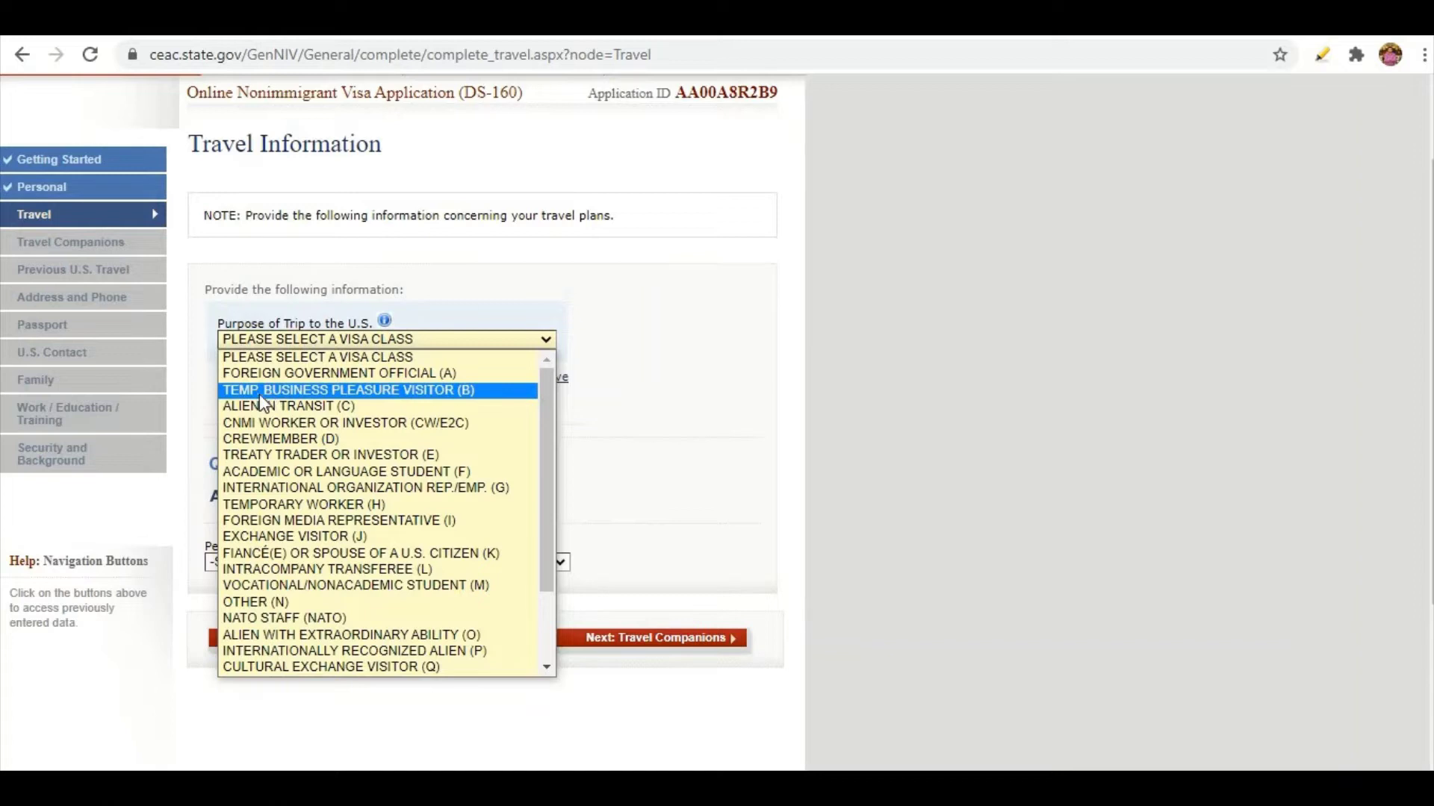
{"action": "left_click", "coordinate": [397, 391]}
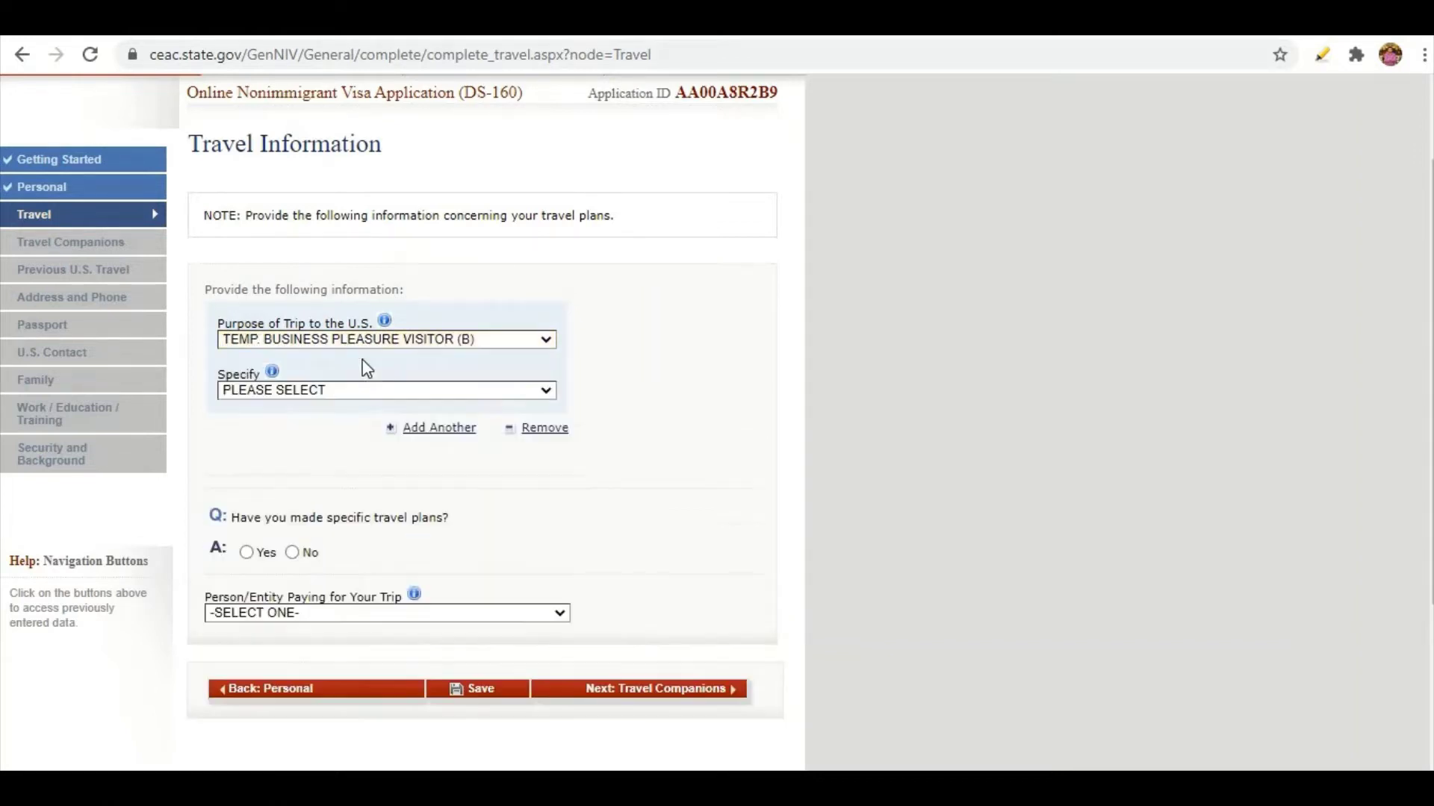
{"action": "left_click", "coordinate": [335, 388]}
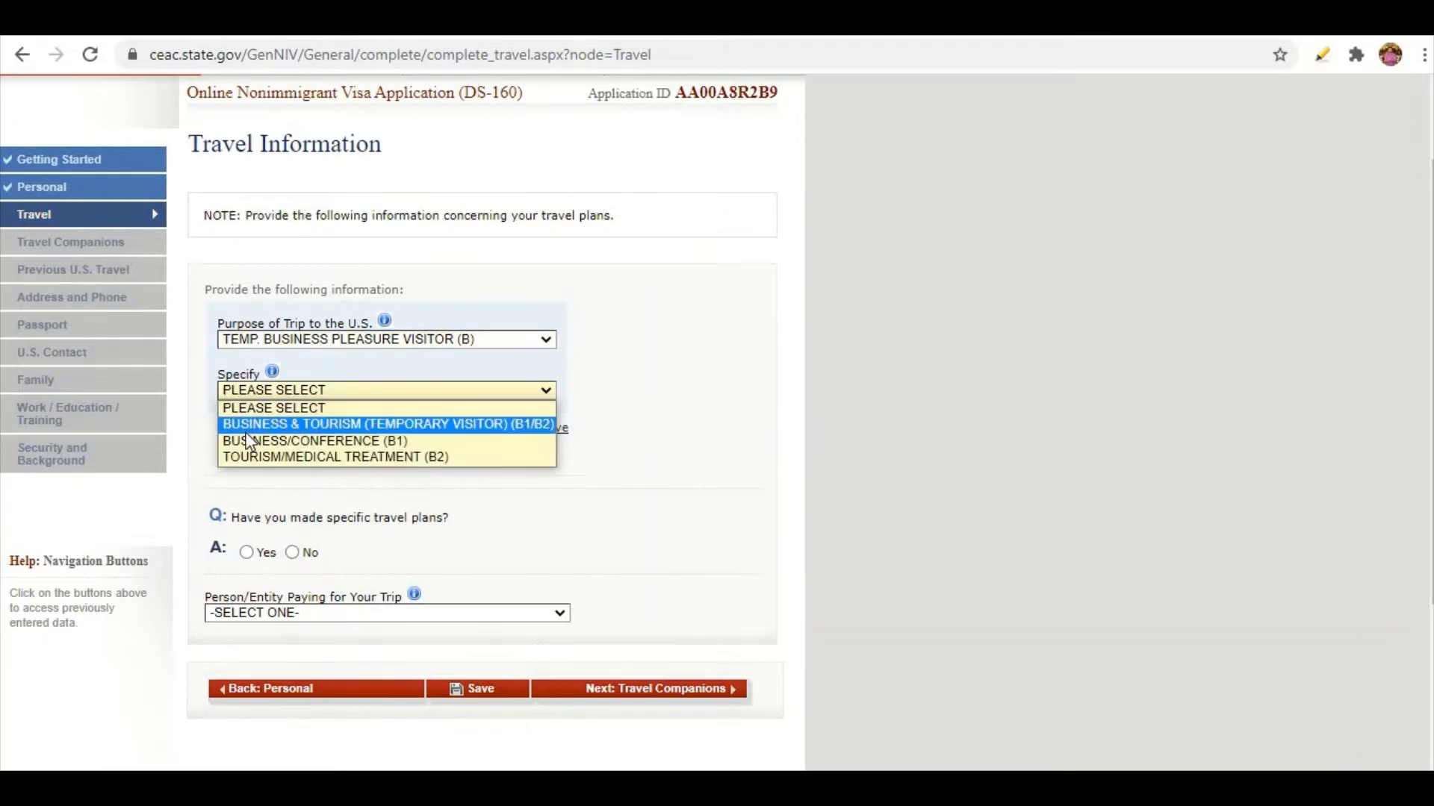
{"action": "left_click", "coordinate": [409, 424]}
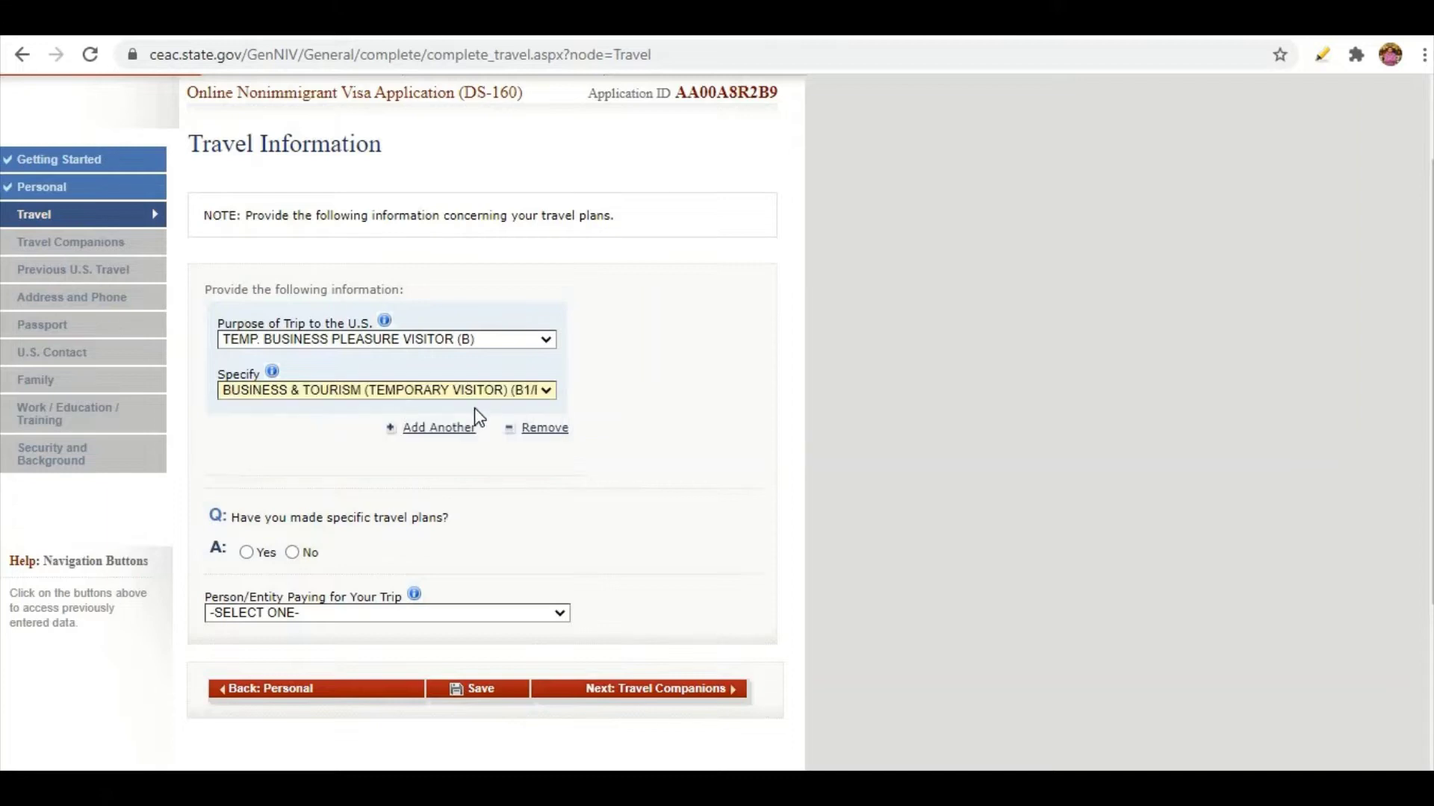
{"action": "left_click", "coordinate": [549, 389]}
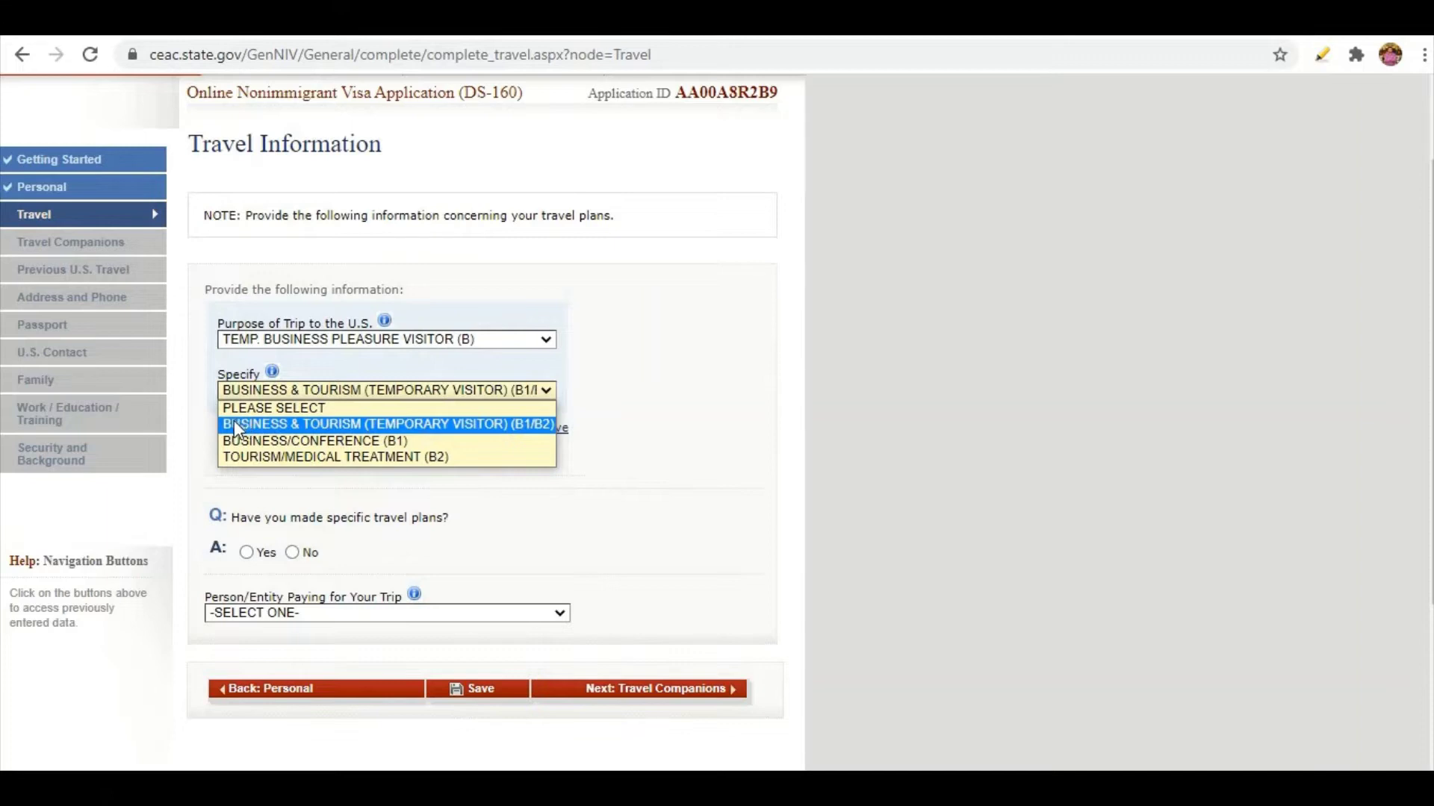
{"action": "left_click", "coordinate": [517, 424]}
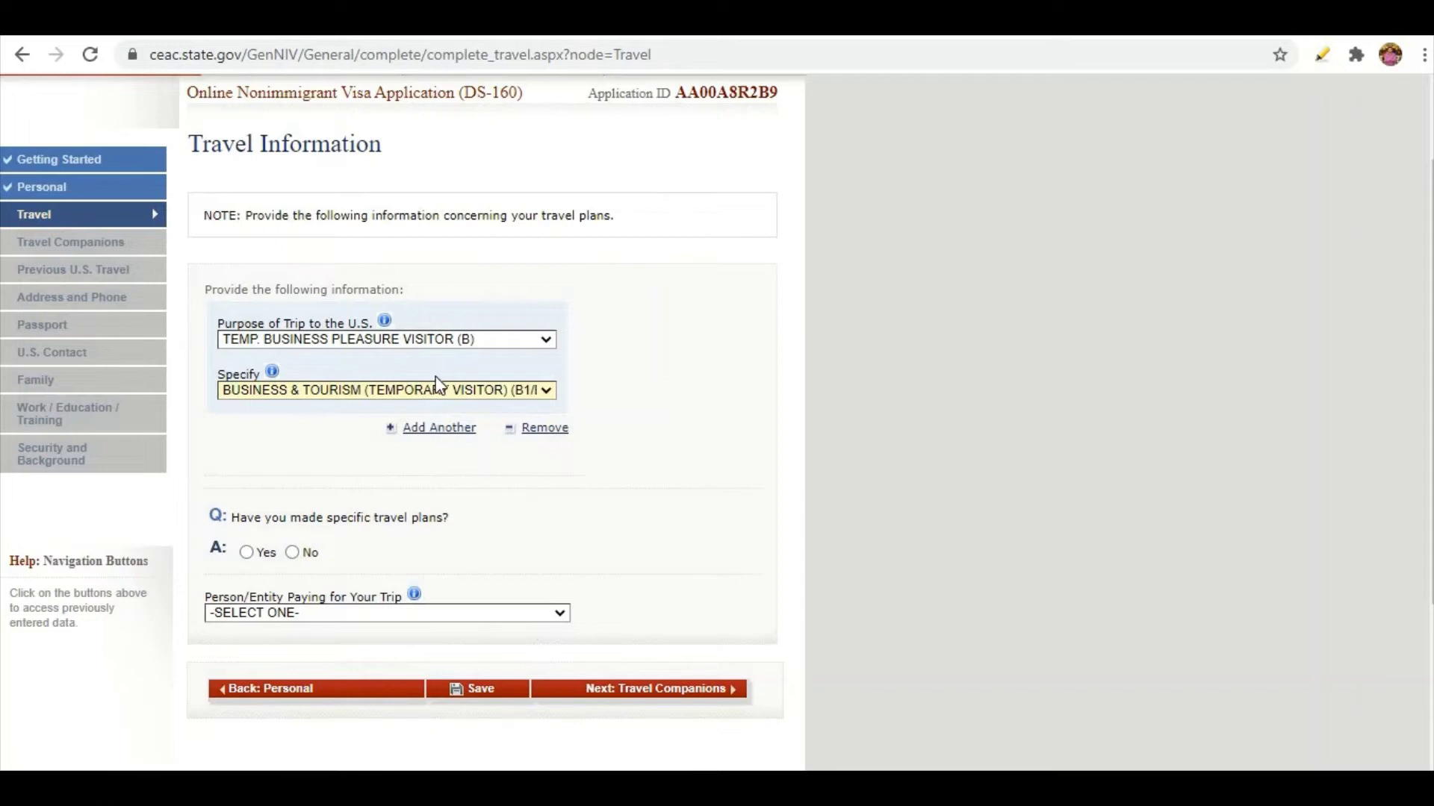
{"action": "left_click", "coordinate": [423, 431]}
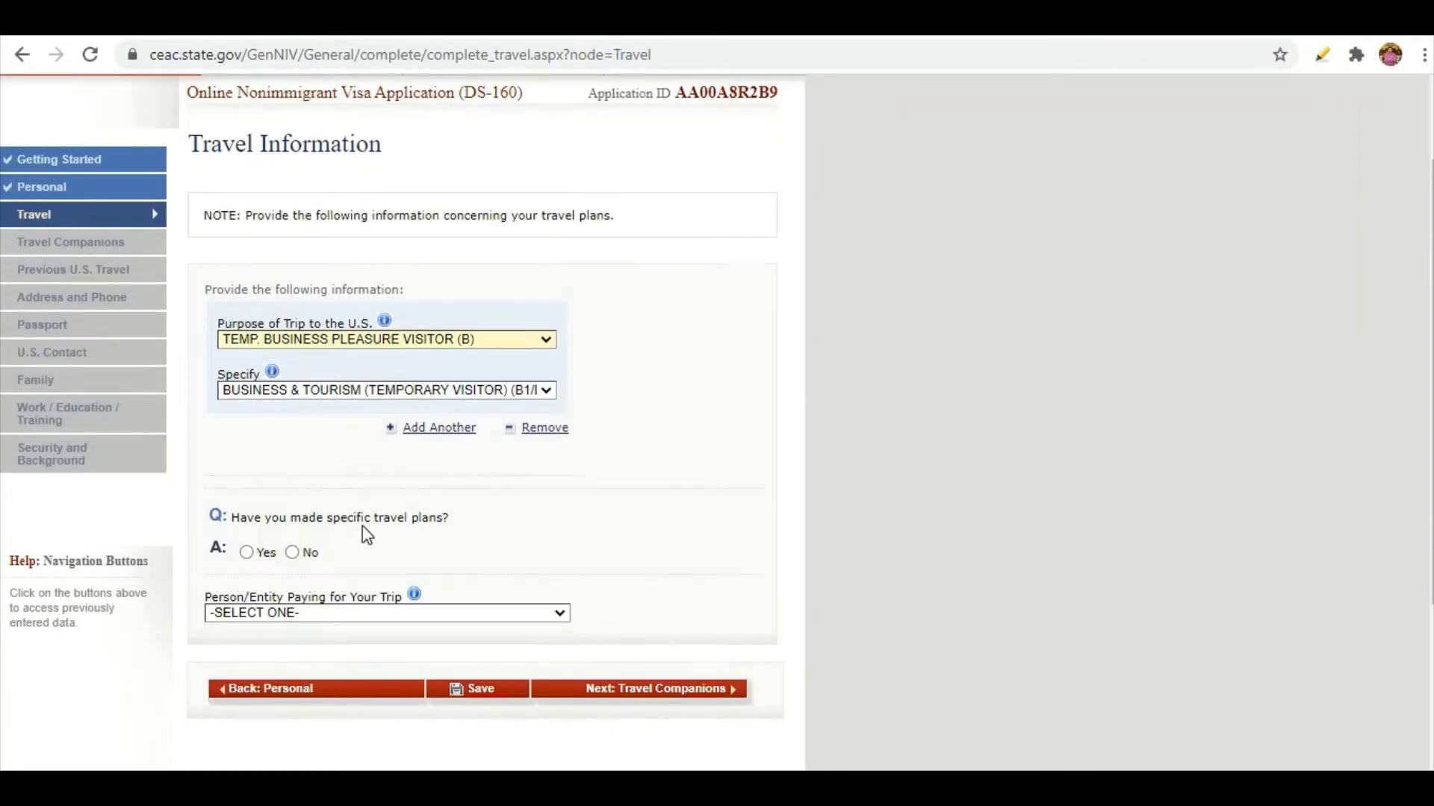
{"action": "scroll", "coordinate": [437, 523], "scroll_direction": "down", "scroll_amount": 2}
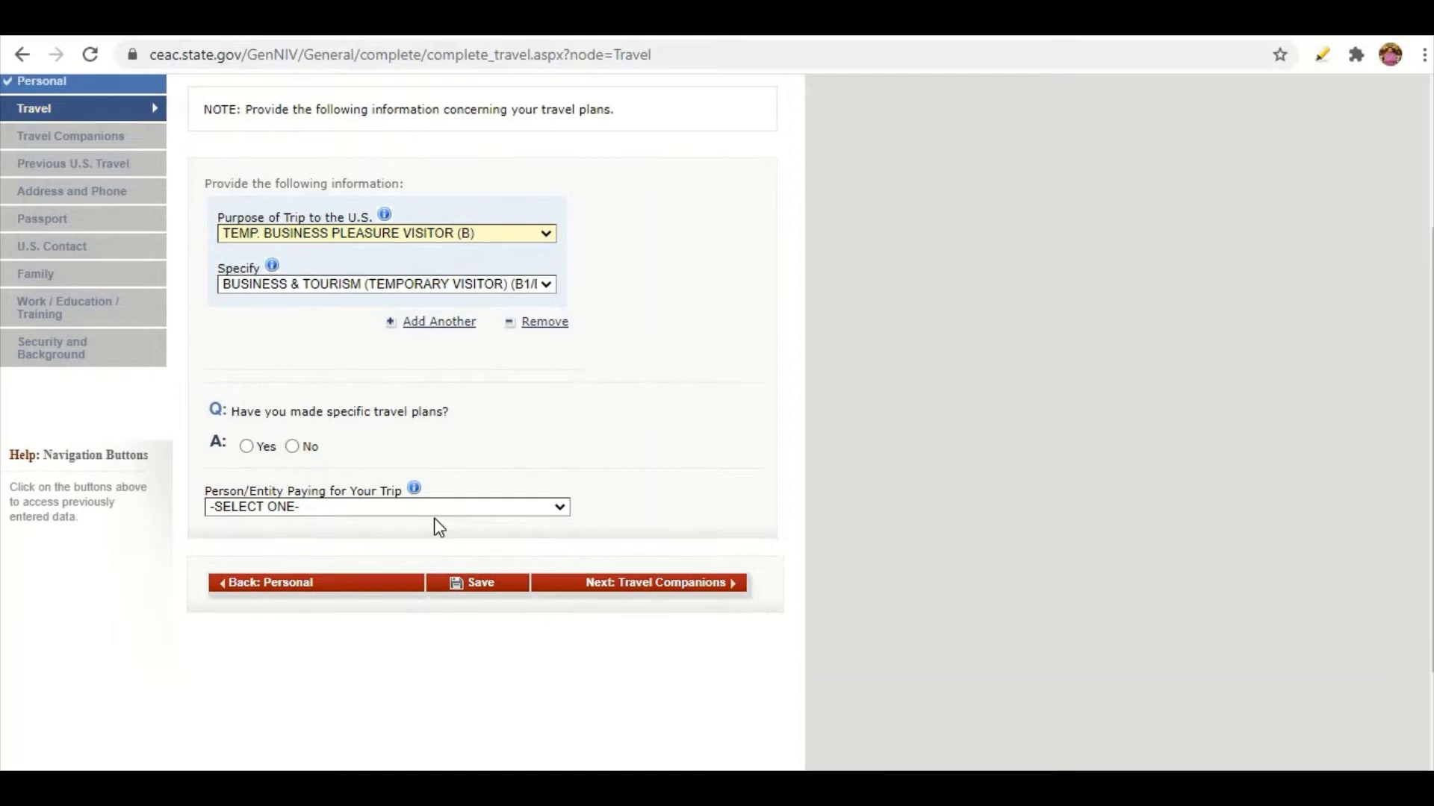
Answer Yes to having specific travel plans and set the arrival city to NEW YORK.
{"action": "left_click", "coordinate": [246, 447]}
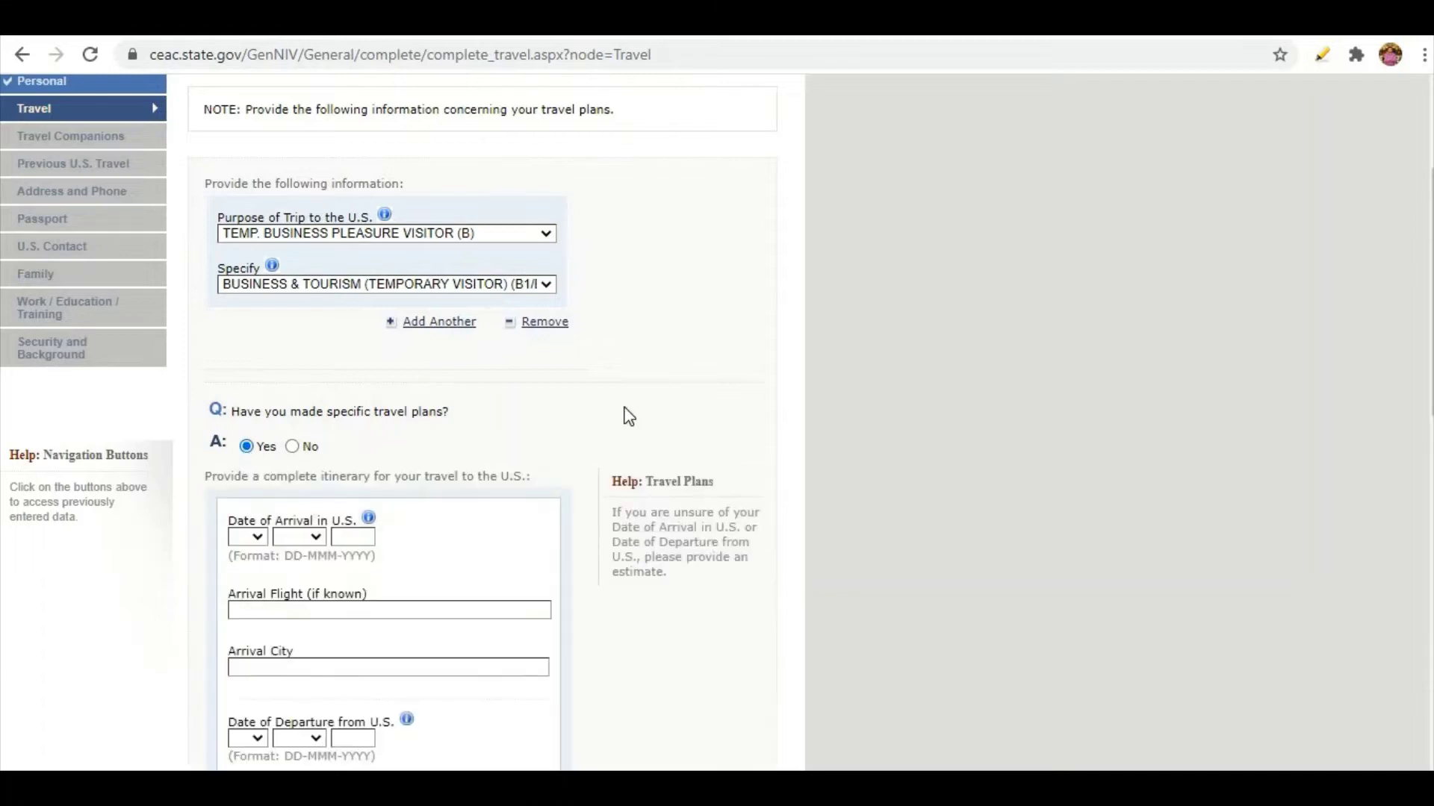
{"action": "scroll", "coordinate": [629, 415], "scroll_direction": "down", "scroll_amount": 1}
{"action": "scroll", "coordinate": [625, 408], "scroll_direction": "down", "scroll_amount": 1}
{"action": "scroll", "coordinate": [627, 407], "scroll_direction": "down", "scroll_amount": 1}
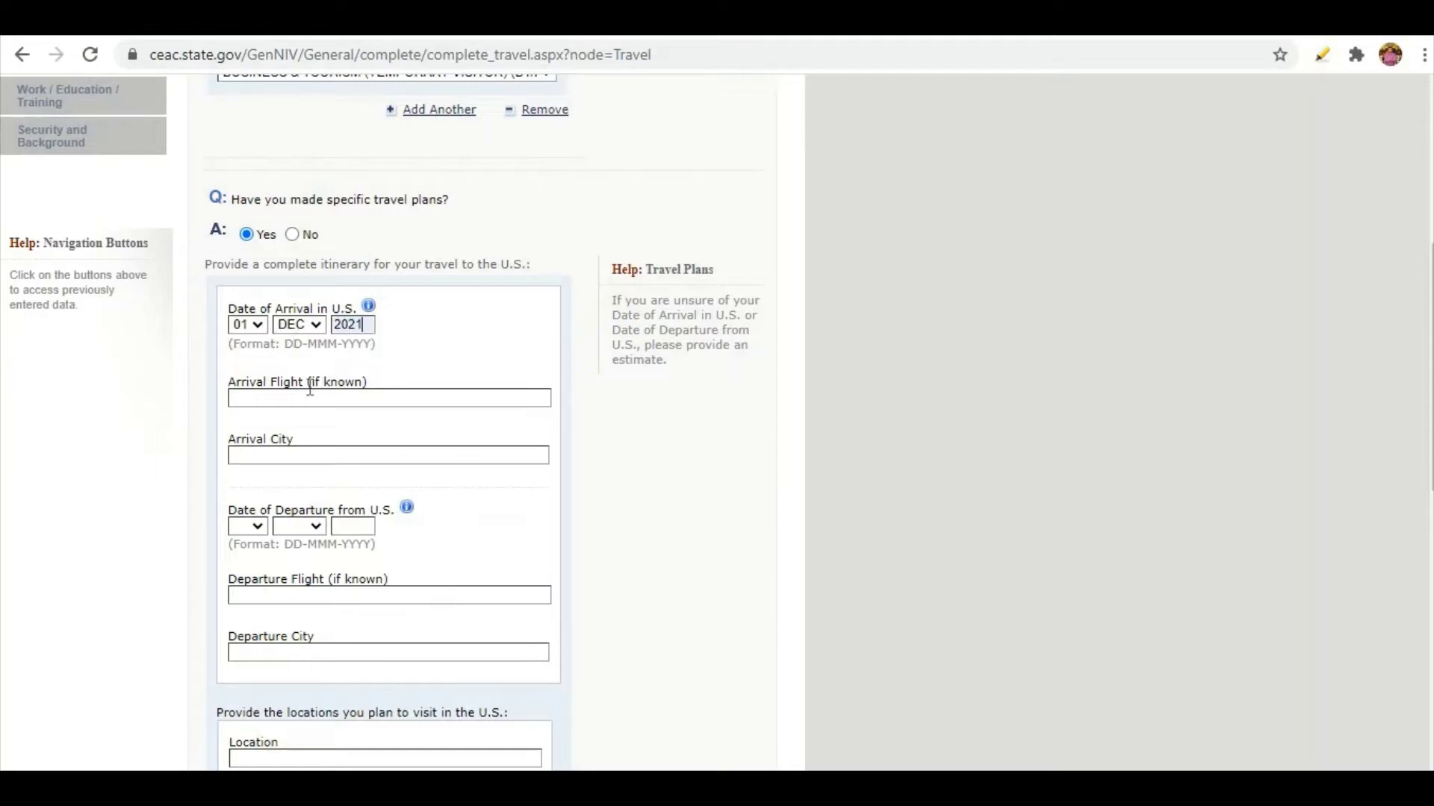
{"action": "left_click", "coordinate": [286, 455]}
{"action": "left_click", "coordinate": [288, 496]}
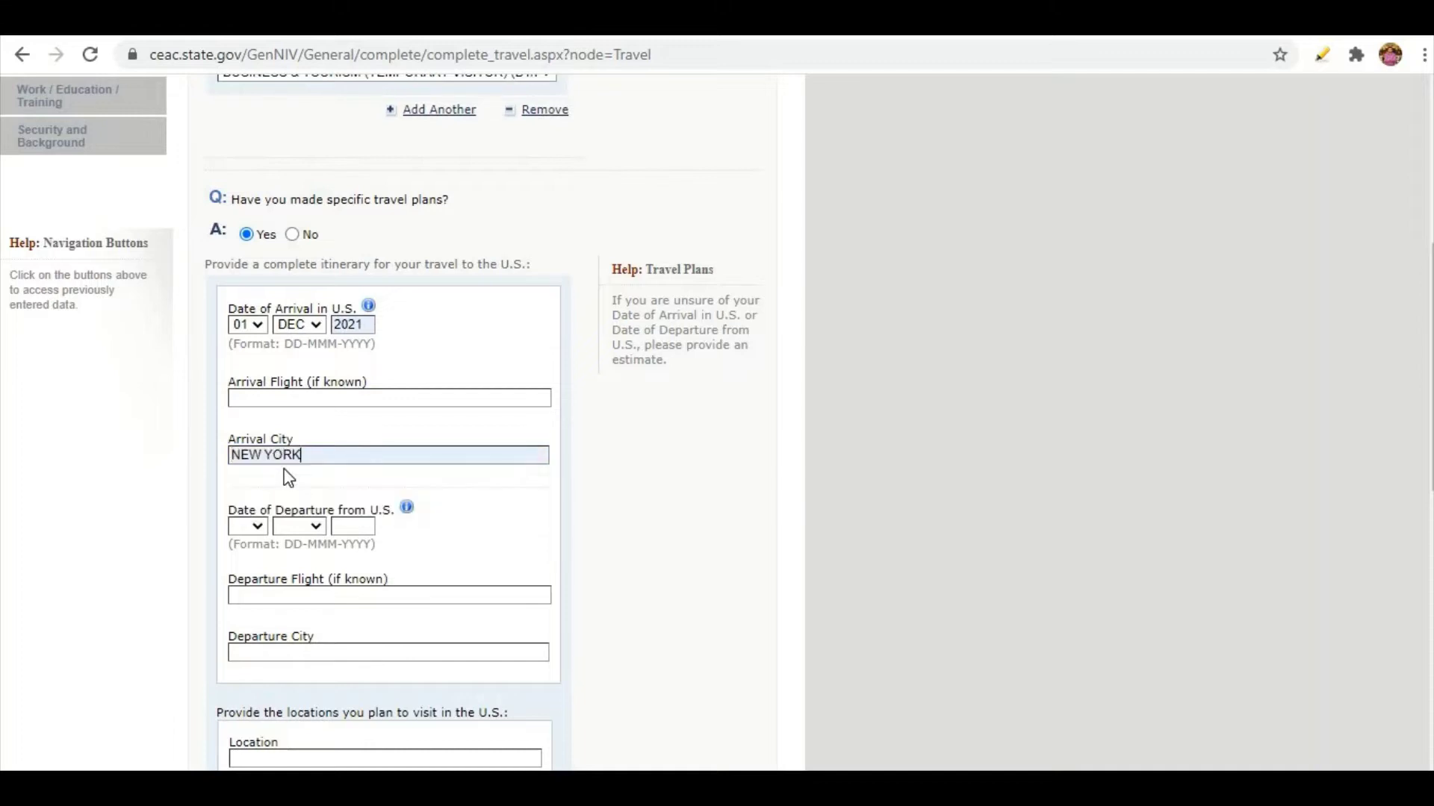
{"action": "scroll", "coordinate": [298, 448], "scroll_direction": "down", "scroll_amount": 1}
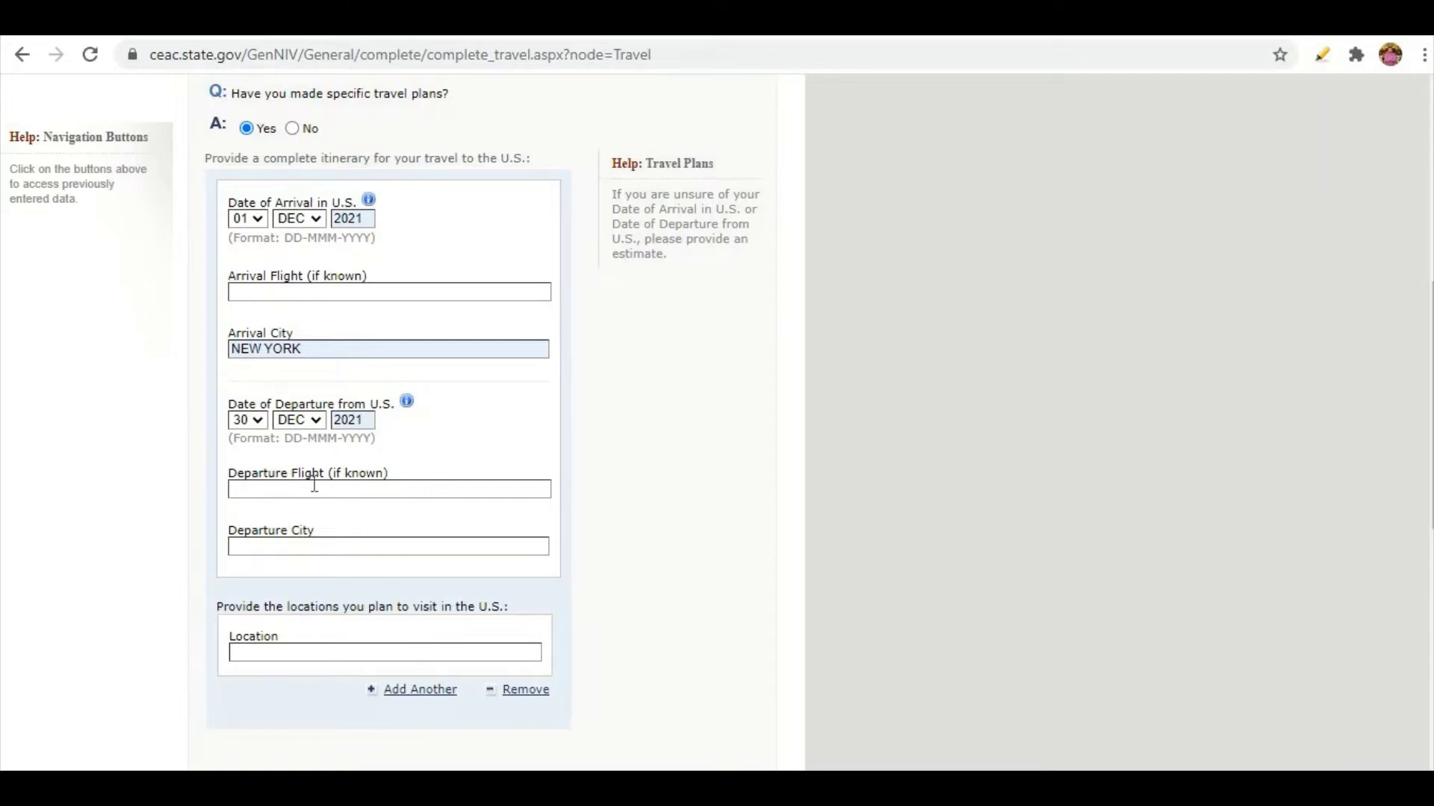
Set both arrival and departure flights to QATAR AIRWAYS and the departure city to NEW YORK.
{"action": "left_click", "coordinate": [275, 292]}
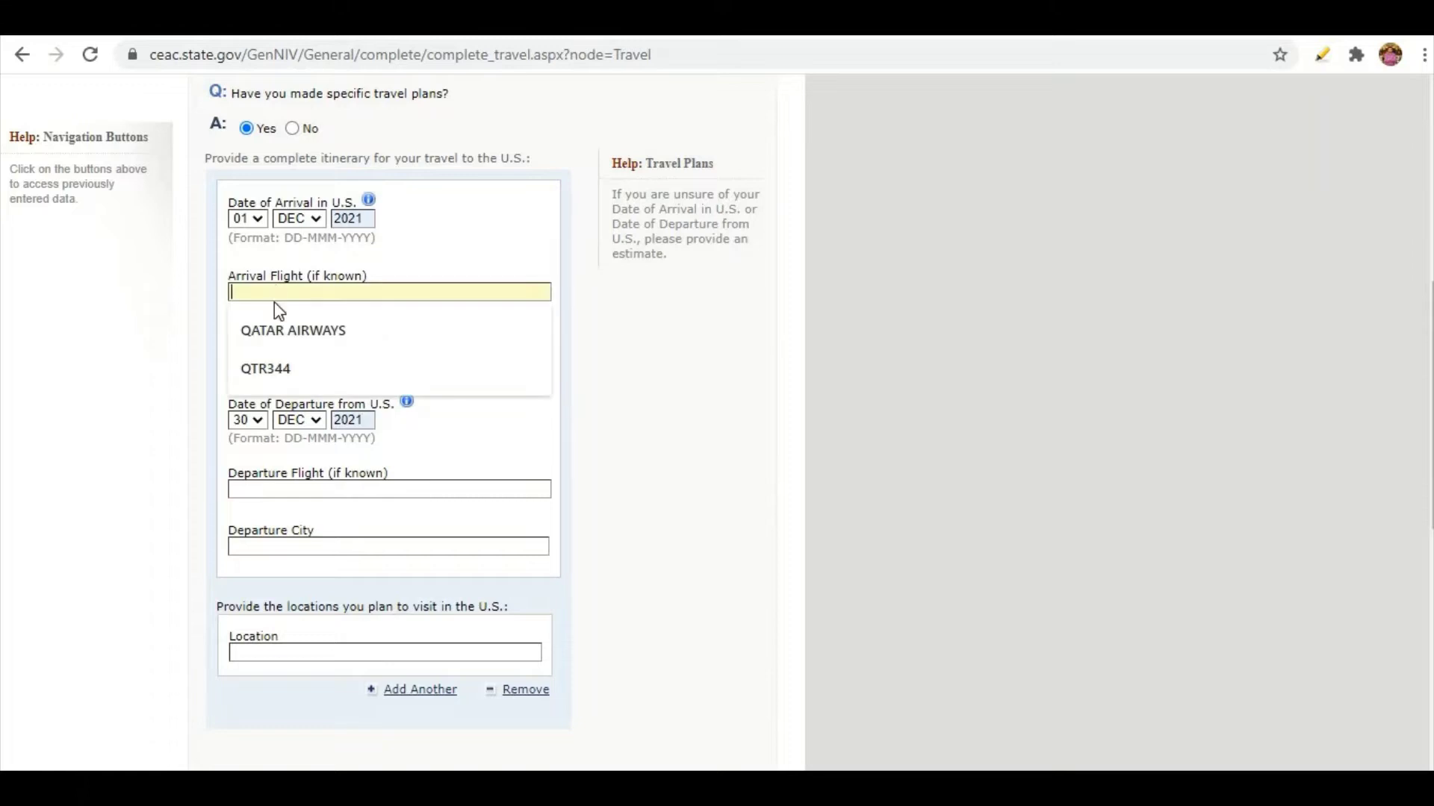
{"action": "left_click", "coordinate": [276, 333]}
{"action": "left_click", "coordinate": [293, 545]}
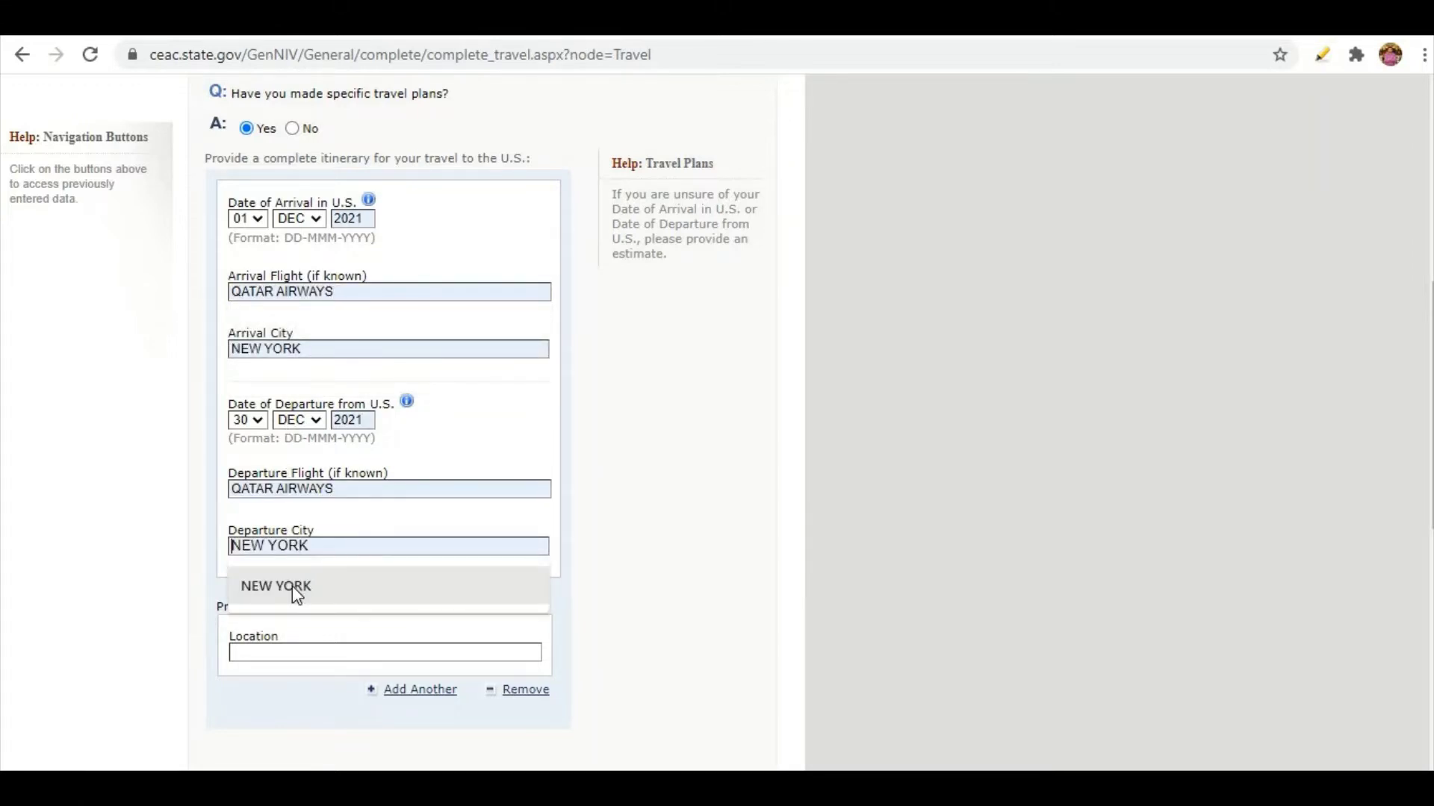
{"action": "left_click", "coordinate": [293, 588]}
{"action": "scroll", "coordinate": [296, 586], "scroll_direction": "down", "scroll_amount": 1}
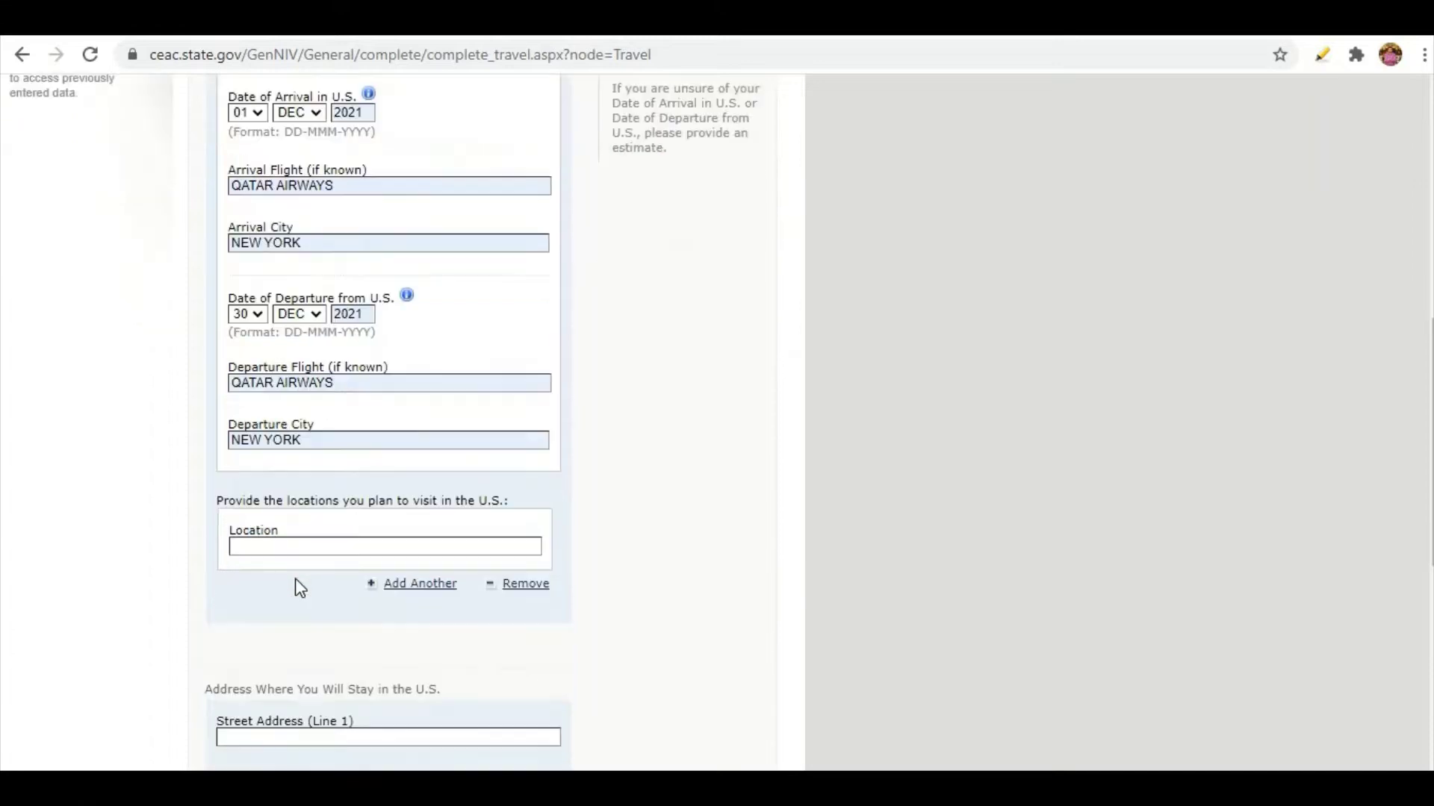
{"action": "scroll", "coordinate": [319, 464], "scroll_direction": "down", "scroll_amount": 2}
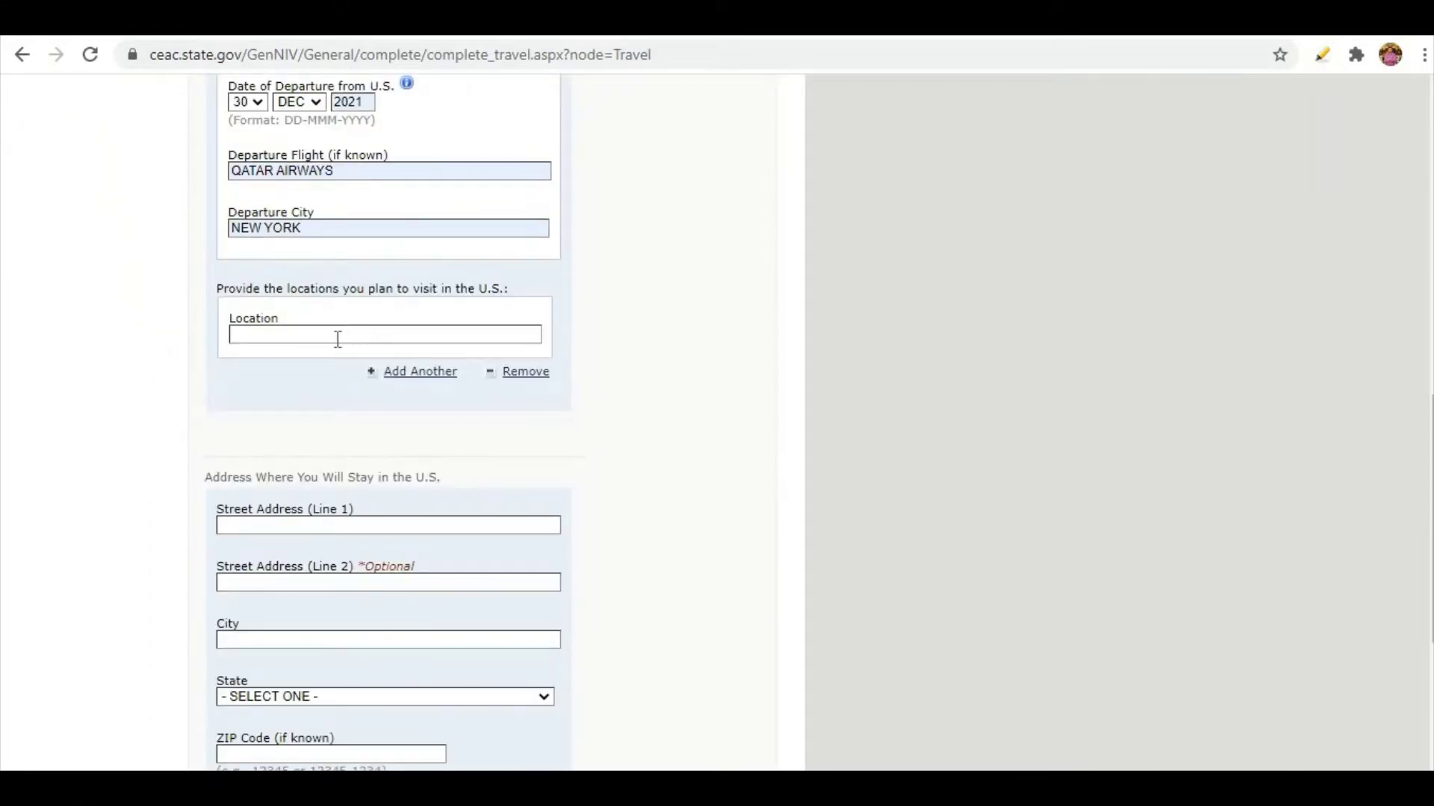
Choose NEW YORK as the location to visit and bring up the trip payer choices.
{"action": "left_click", "coordinate": [338, 336]}
{"action": "left_click", "coordinate": [307, 377]}
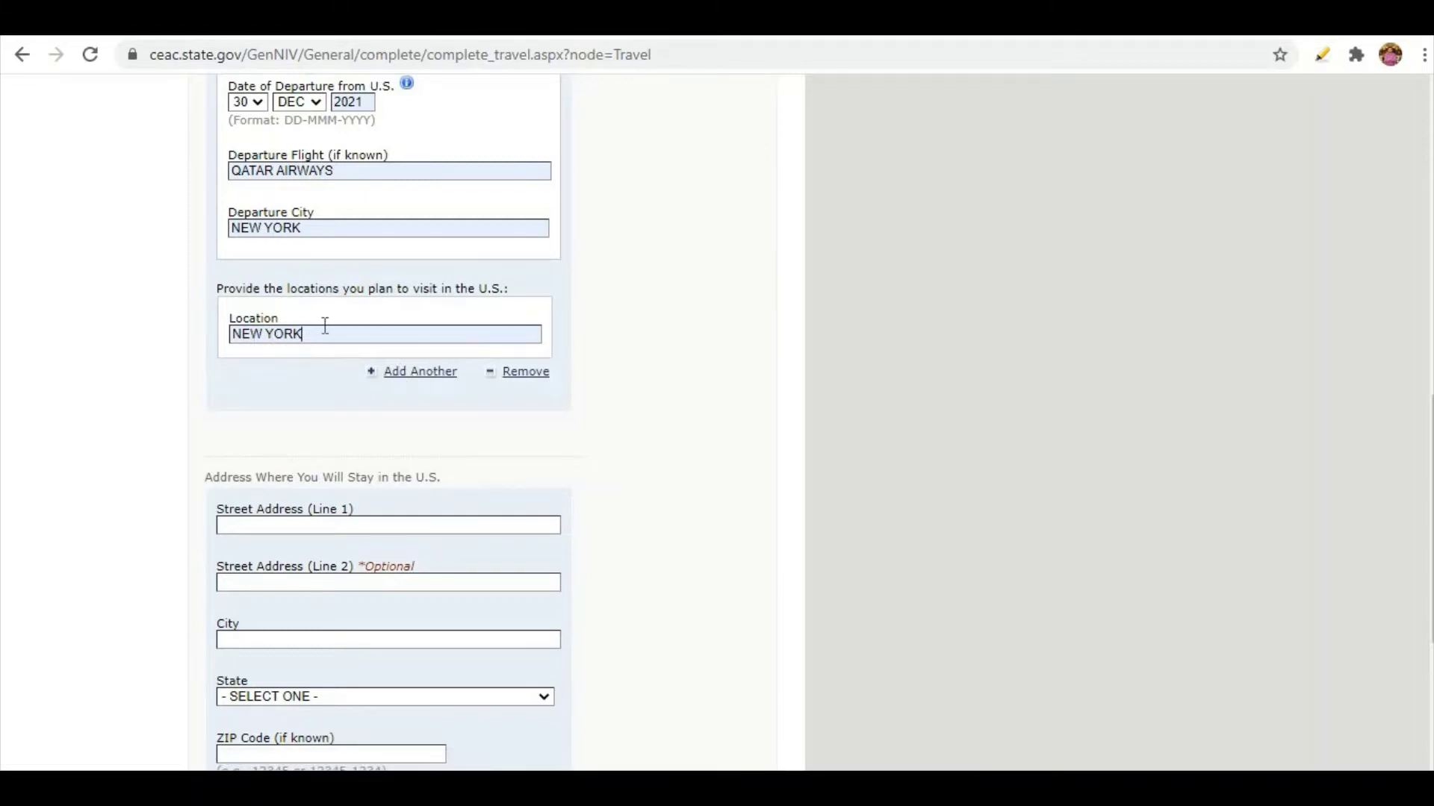
{"action": "scroll", "coordinate": [200, 453], "scroll_direction": "down", "scroll_amount": 1}
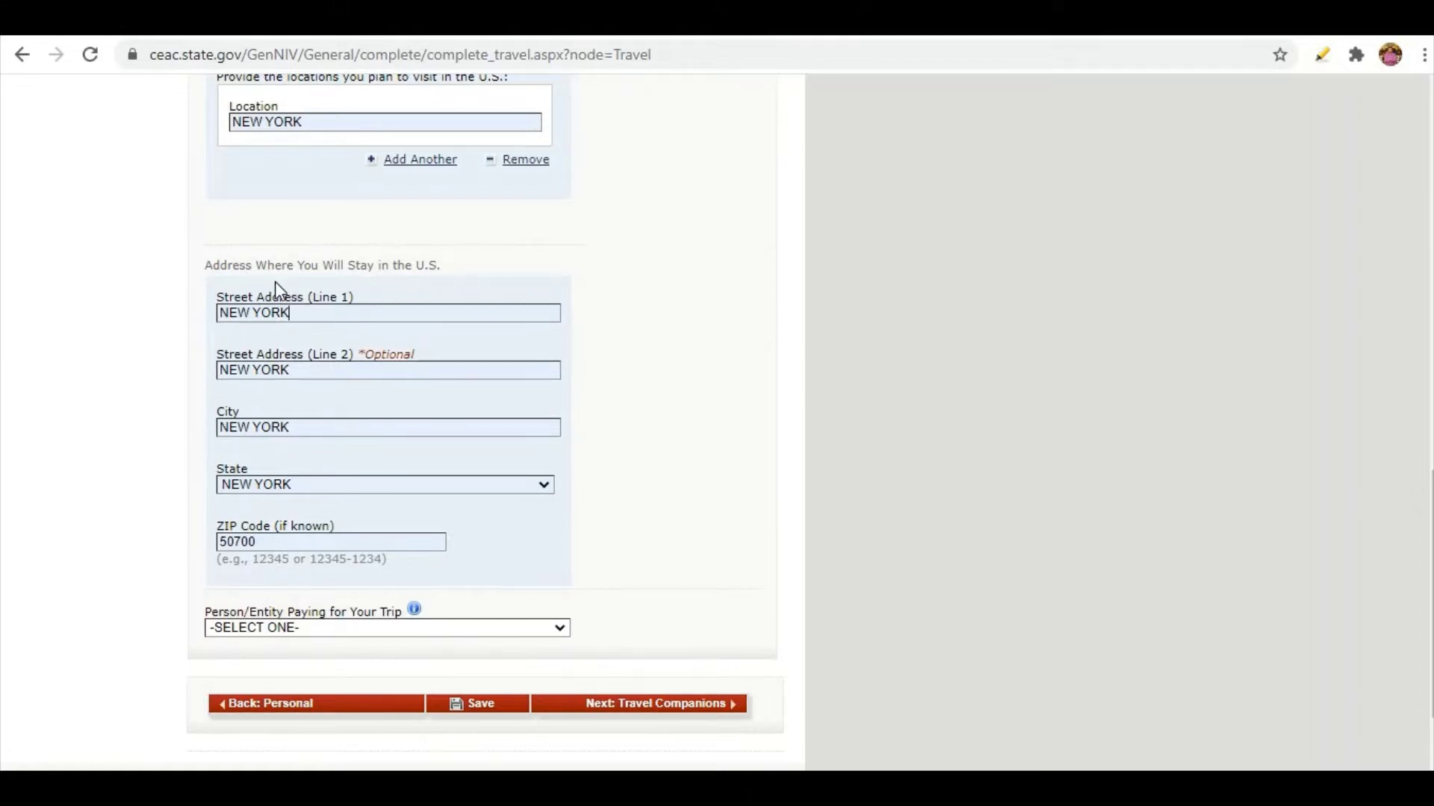
{"action": "left_click", "coordinate": [262, 628]}
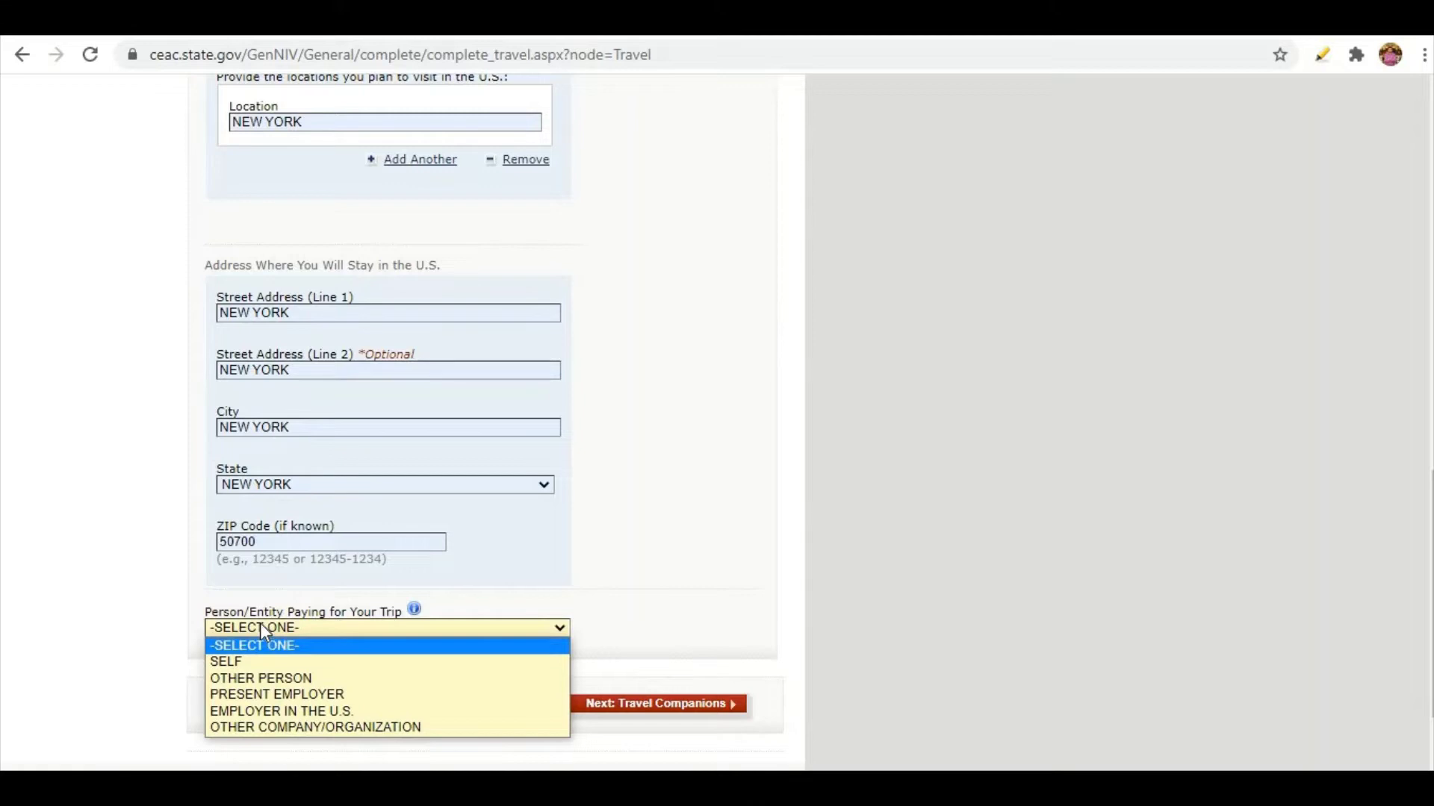
{"action": "scroll", "coordinate": [261, 628], "scroll_direction": "down", "scroll_amount": 2}
{"action": "left_click", "coordinate": [284, 532]}
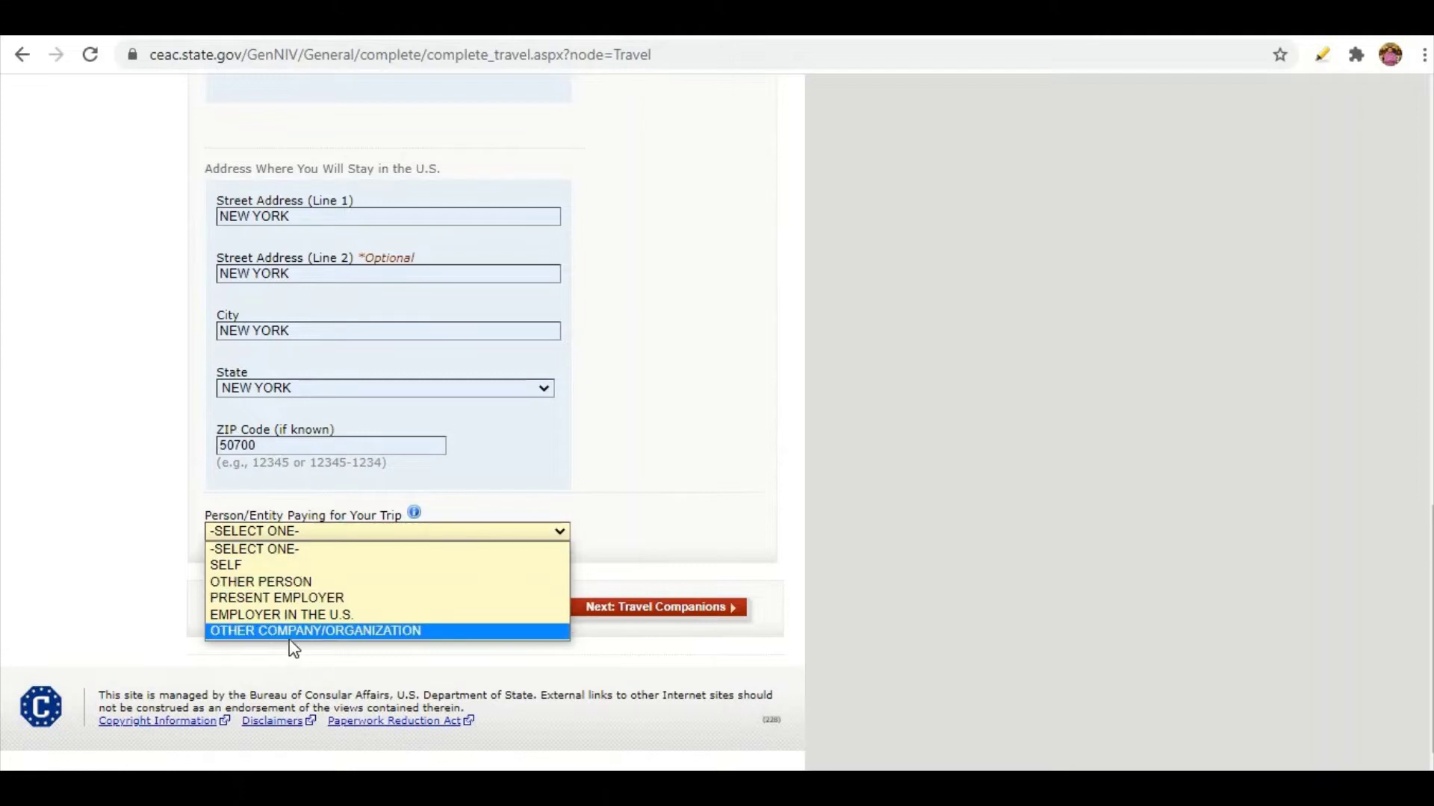
Change the trip payer from OTHER PERSON to SELF and save the travel details.
{"action": "left_click", "coordinate": [260, 582]}
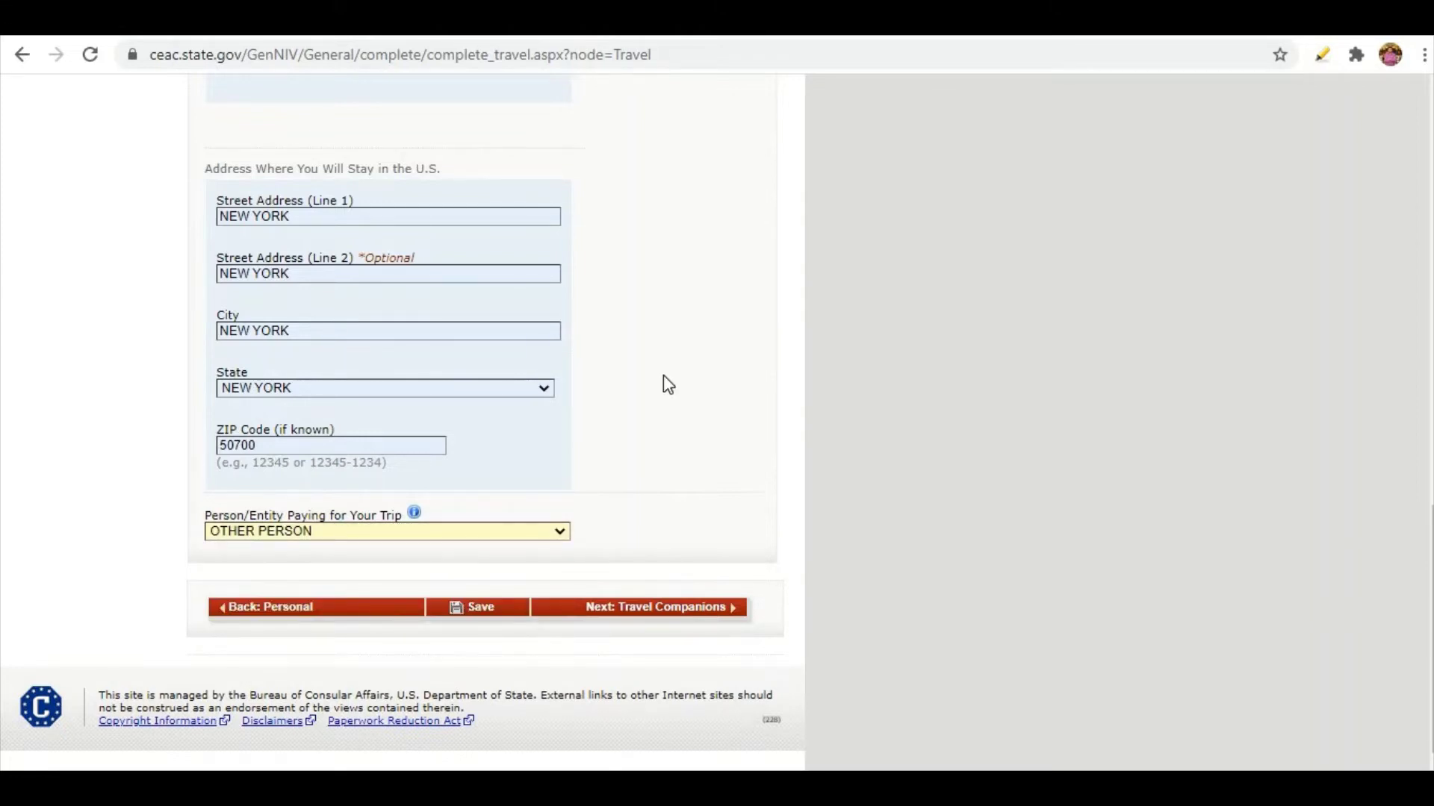
{"action": "scroll", "coordinate": [663, 381], "scroll_direction": "down", "scroll_amount": 4}
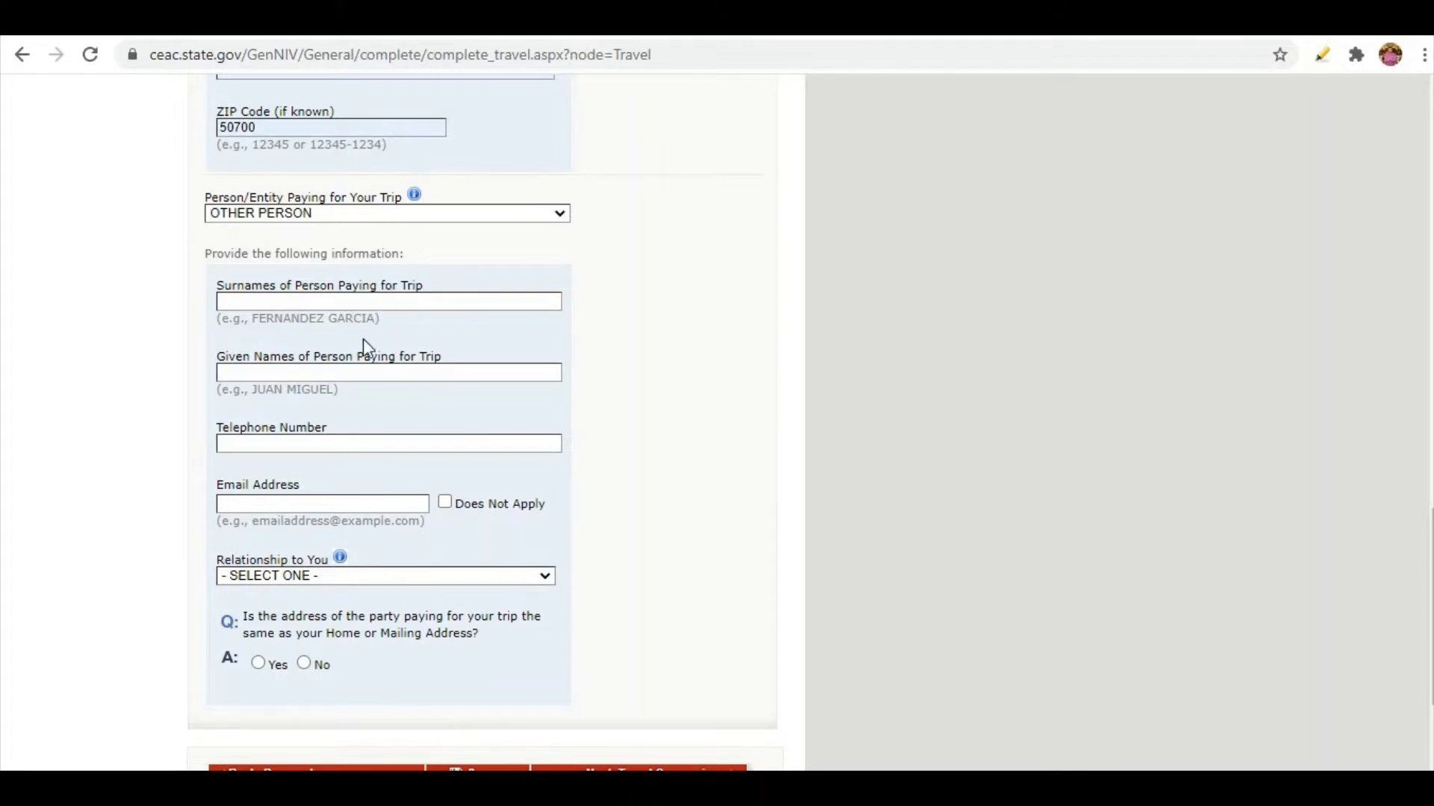
{"action": "left_click", "coordinate": [344, 216]}
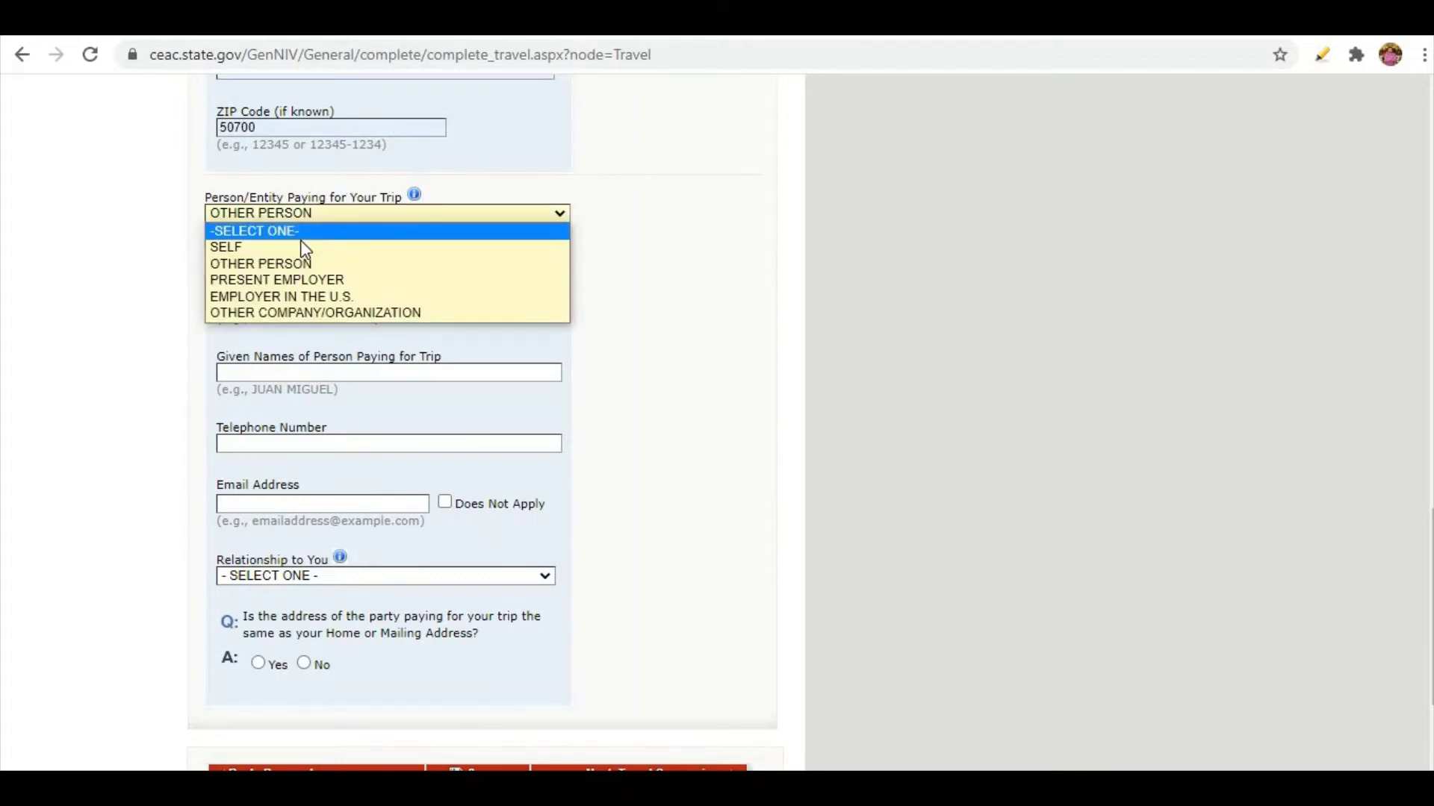
{"action": "left_click", "coordinate": [240, 253]}
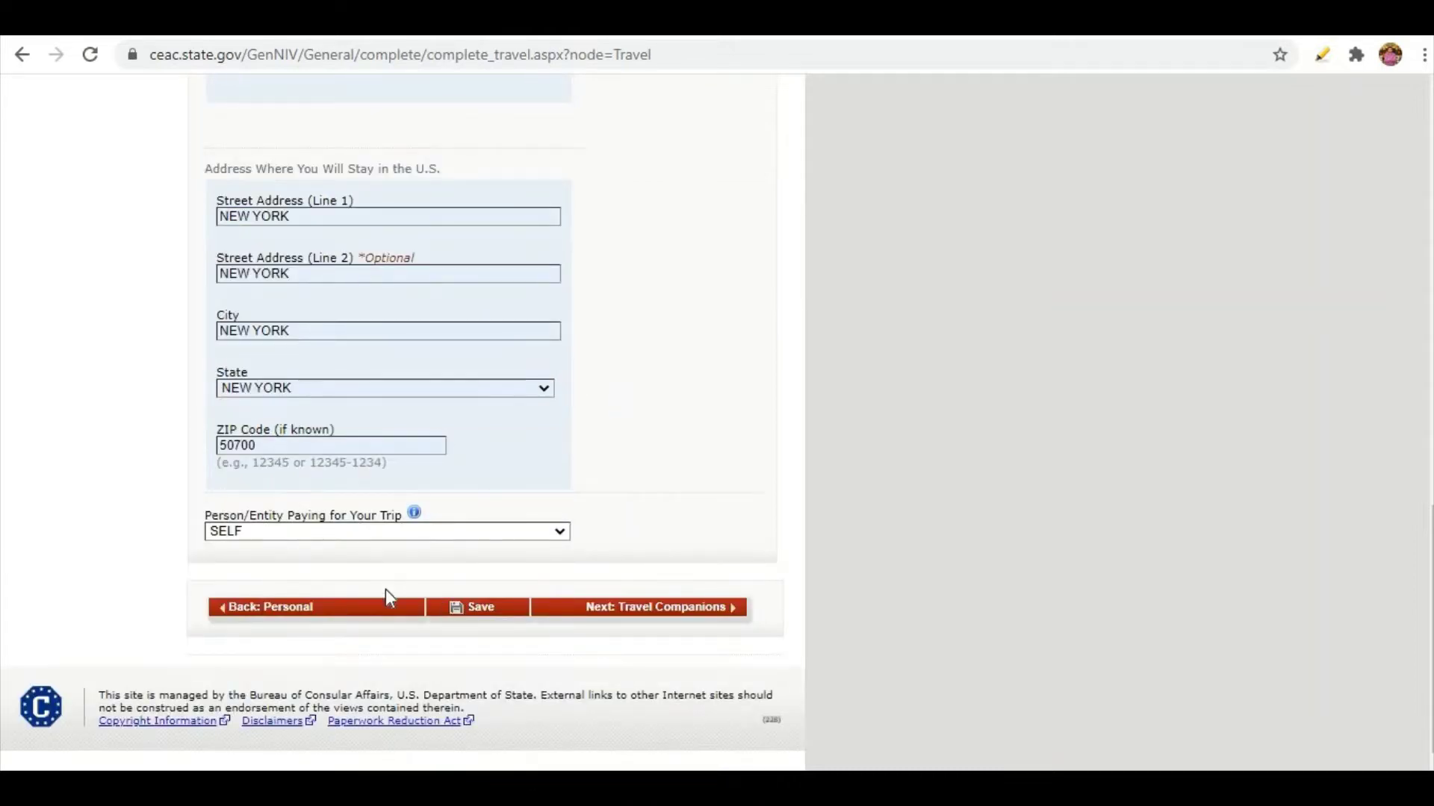
{"action": "left_click", "coordinate": [457, 609]}
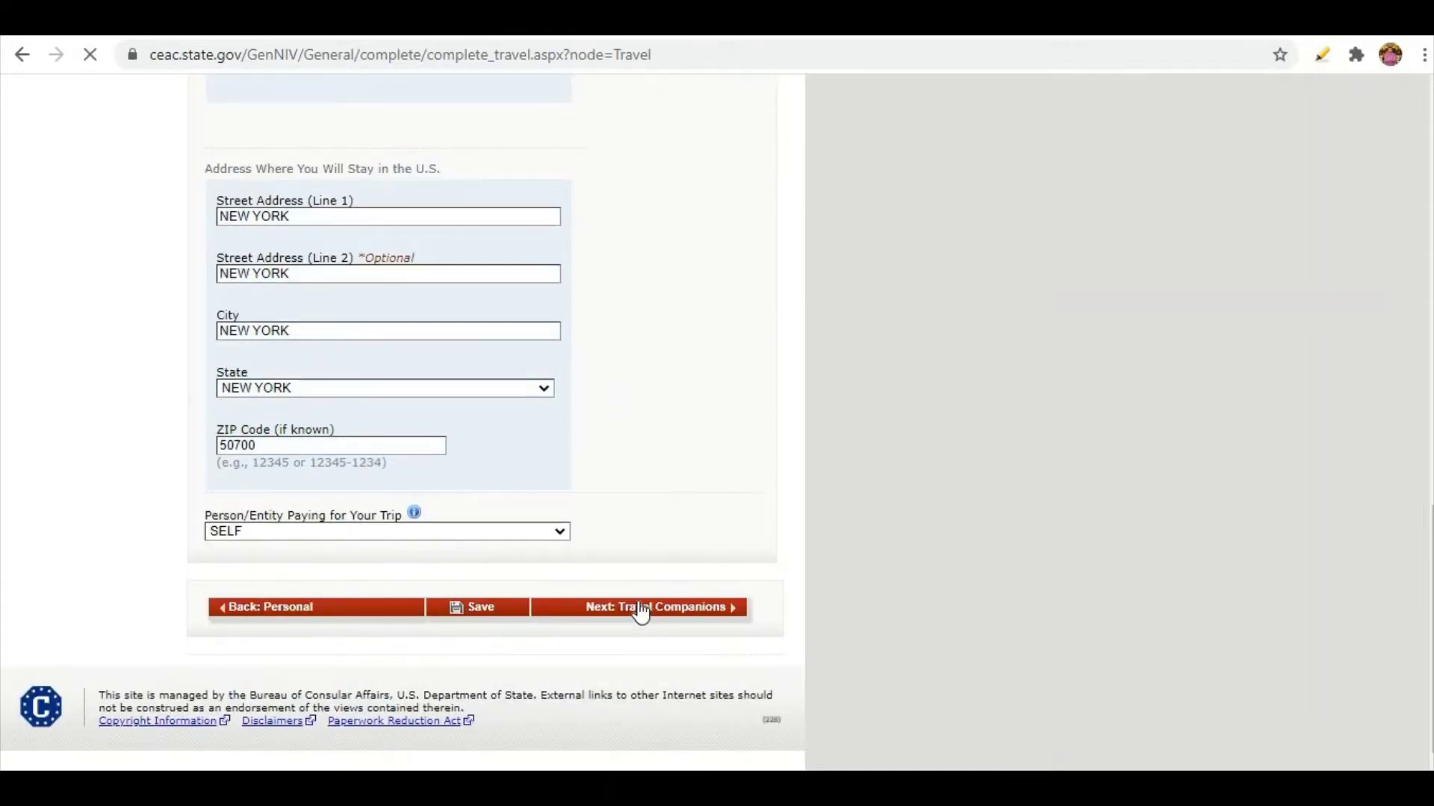
On Travel Companions, answer Yes to others traveling with you and to traveling as a group.
{"action": "left_click", "coordinate": [702, 613]}
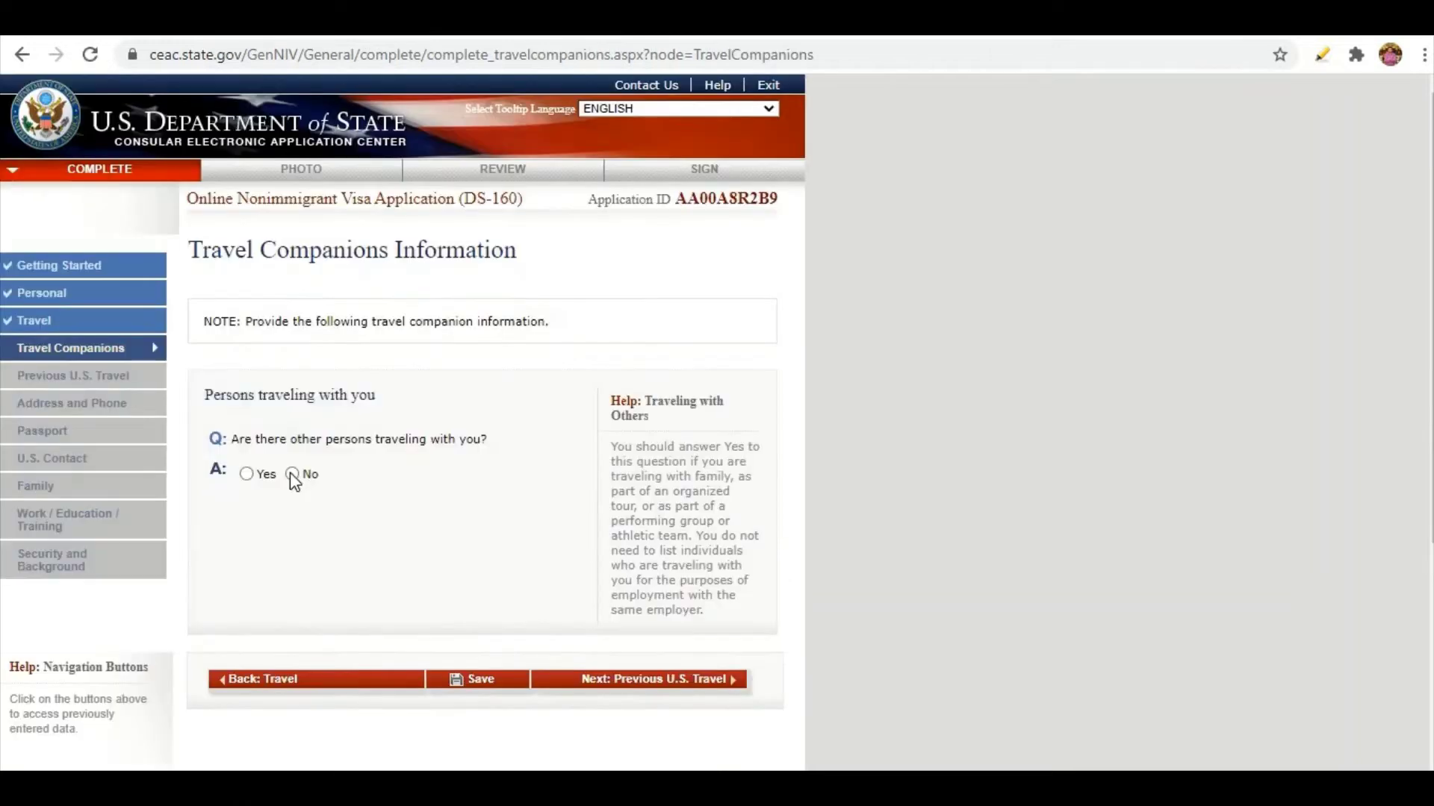
{"action": "left_click", "coordinate": [245, 477]}
{"action": "scroll", "coordinate": [392, 439], "scroll_direction": "down", "scroll_amount": 2}
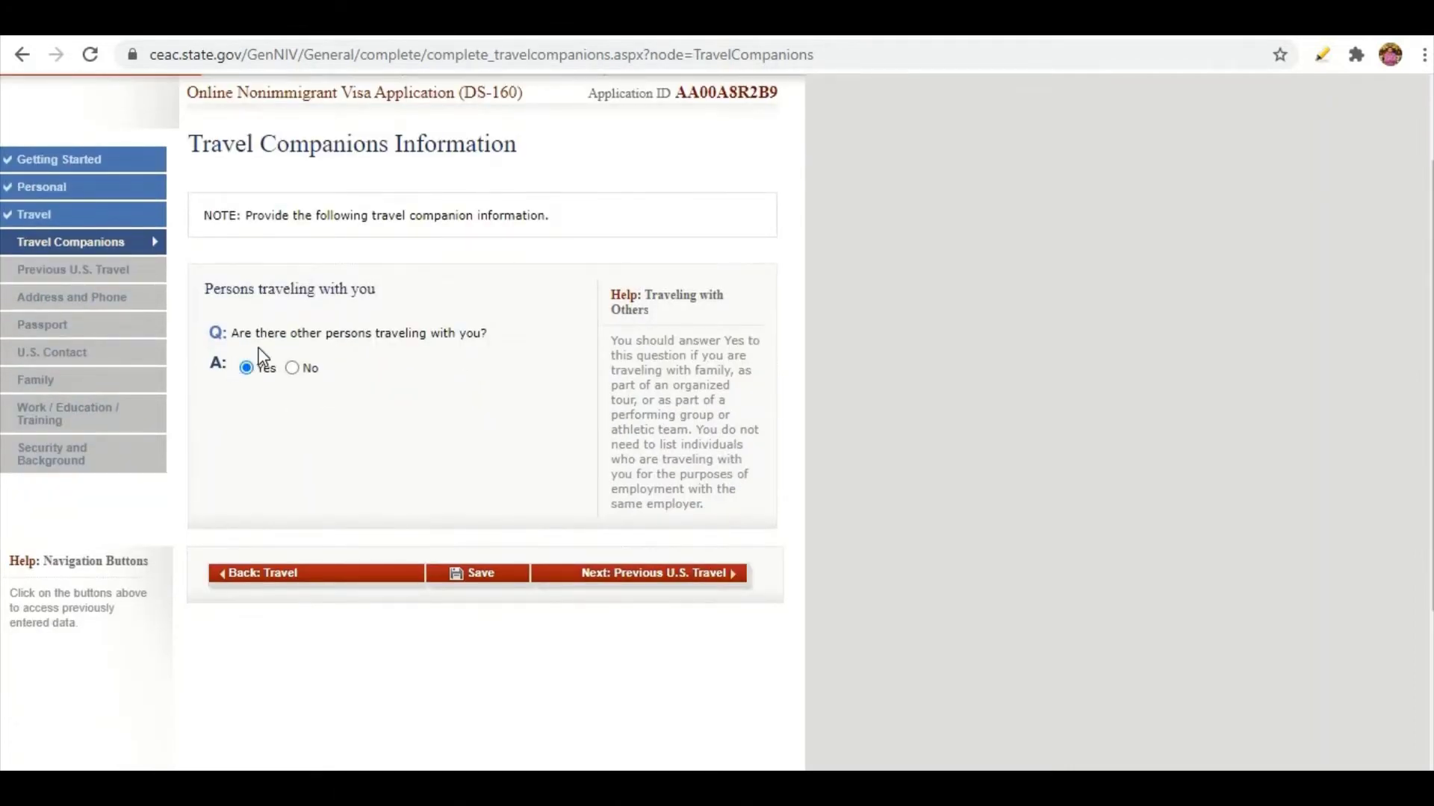
{"action": "scroll", "coordinate": [336, 568], "scroll_direction": "down", "scroll_amount": 4}
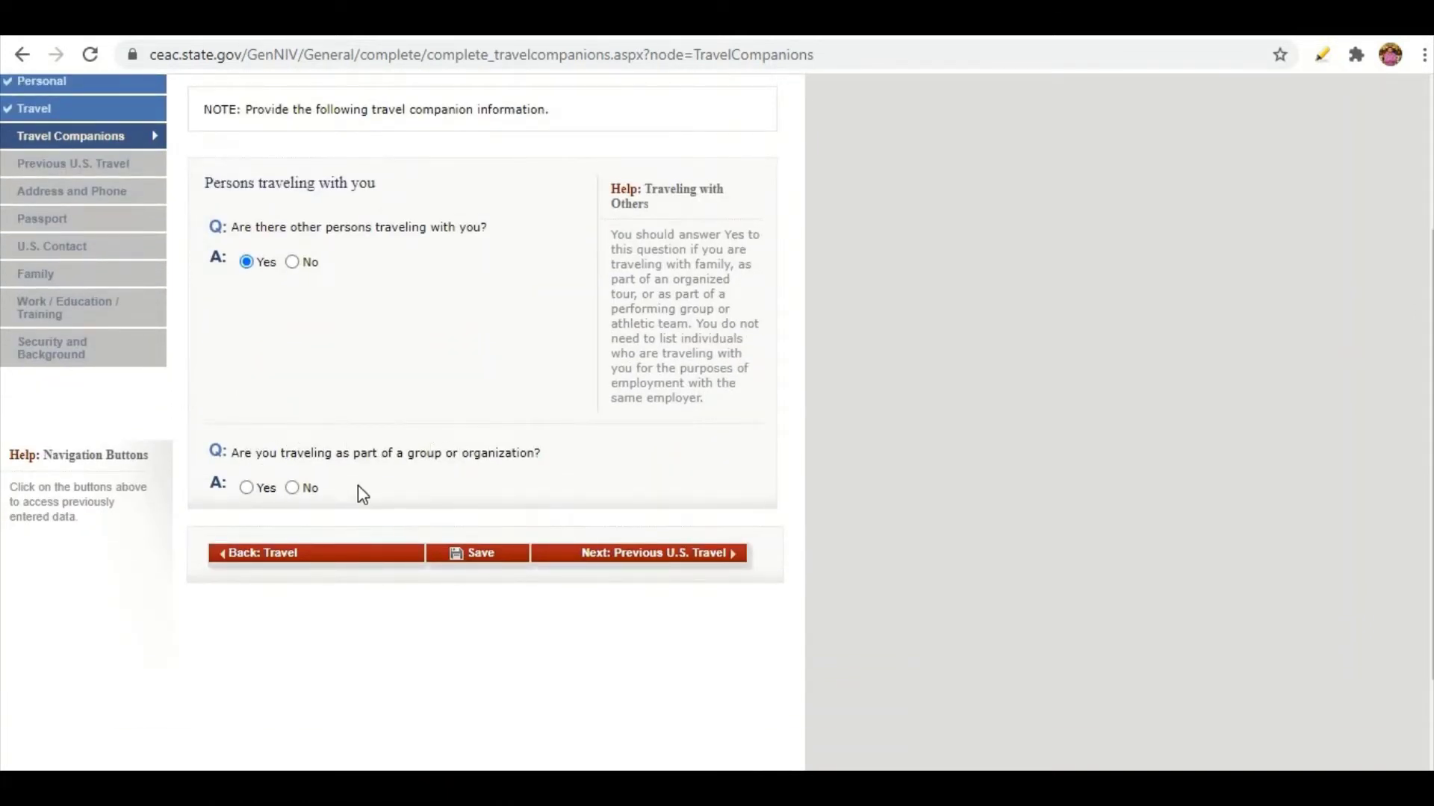
{"action": "left_click", "coordinate": [249, 489]}
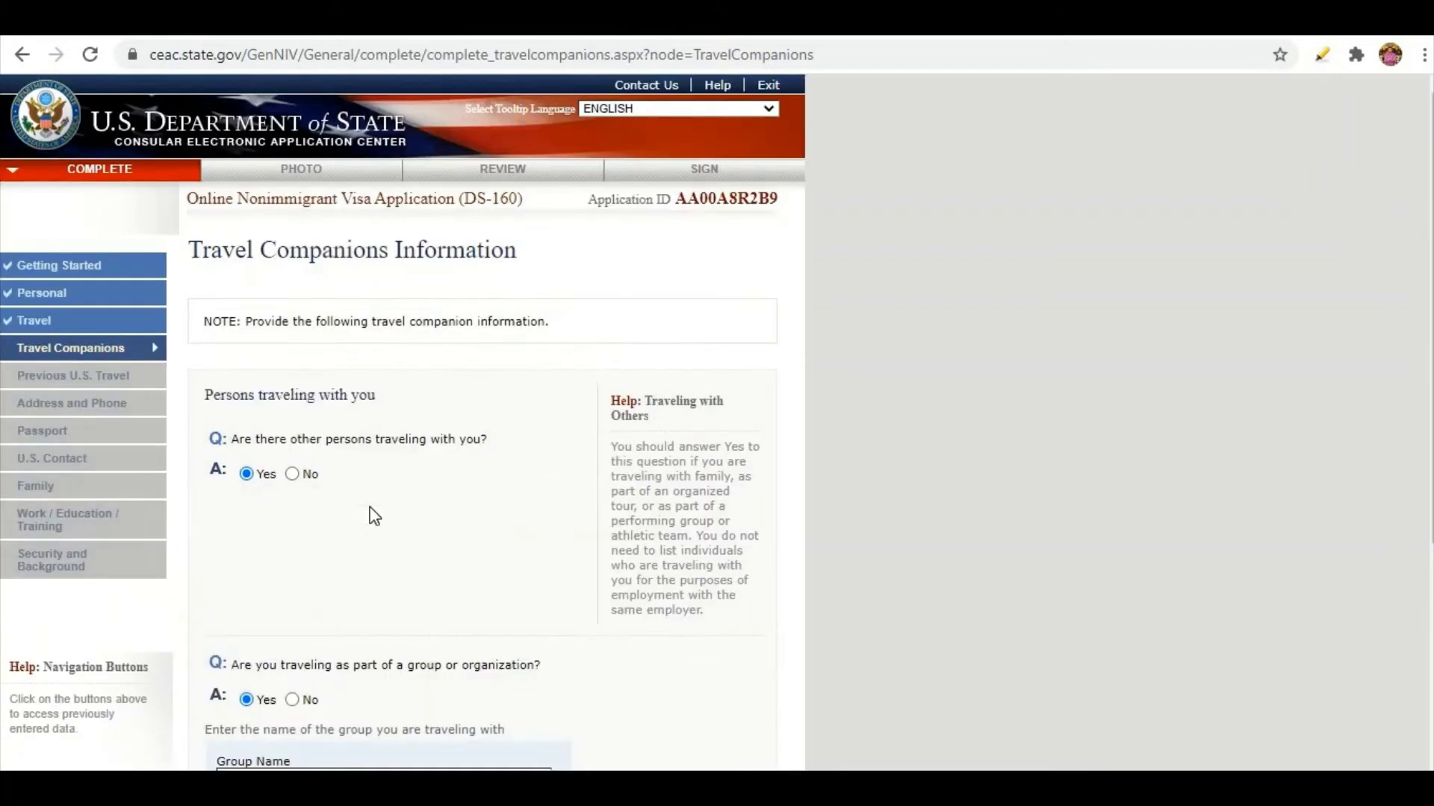
{"action": "scroll", "coordinate": [329, 522], "scroll_direction": "down", "scroll_amount": 4}
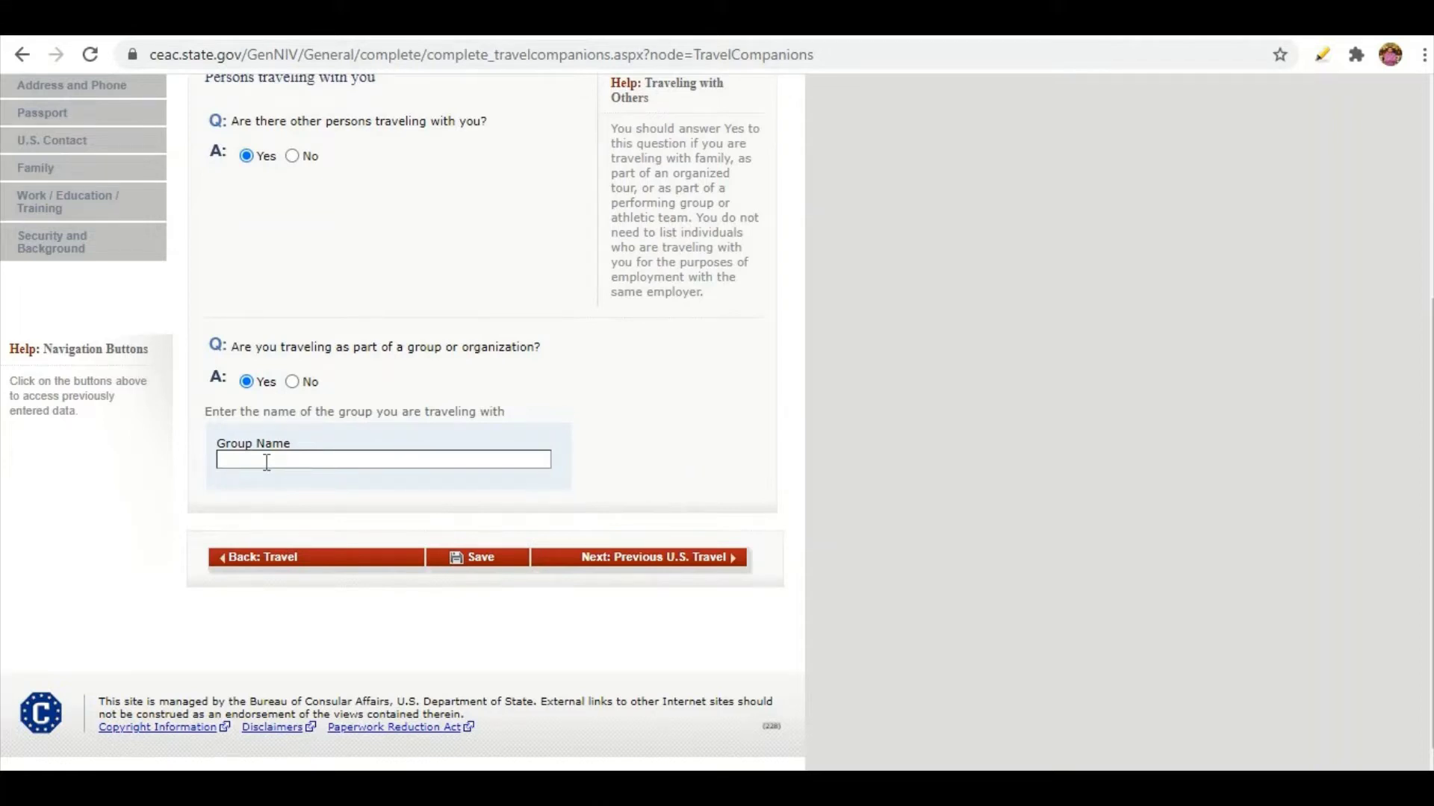
{"action": "scroll", "coordinate": [267, 462], "scroll_direction": "up", "scroll_amount": 1}
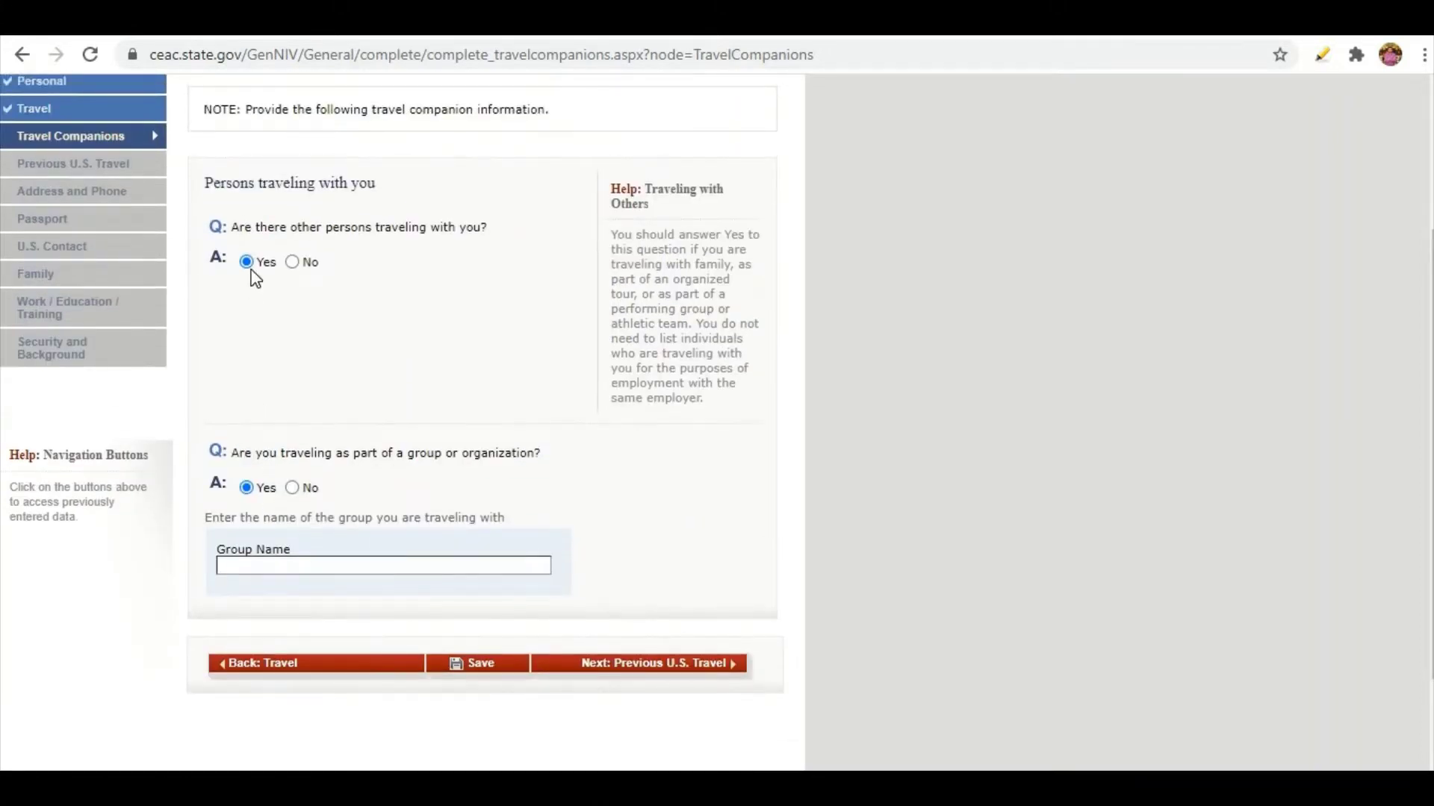
Switch group travel to No, leave the companion relationship unset, and answer No to others traveling.
{"action": "left_click", "coordinate": [292, 489]}
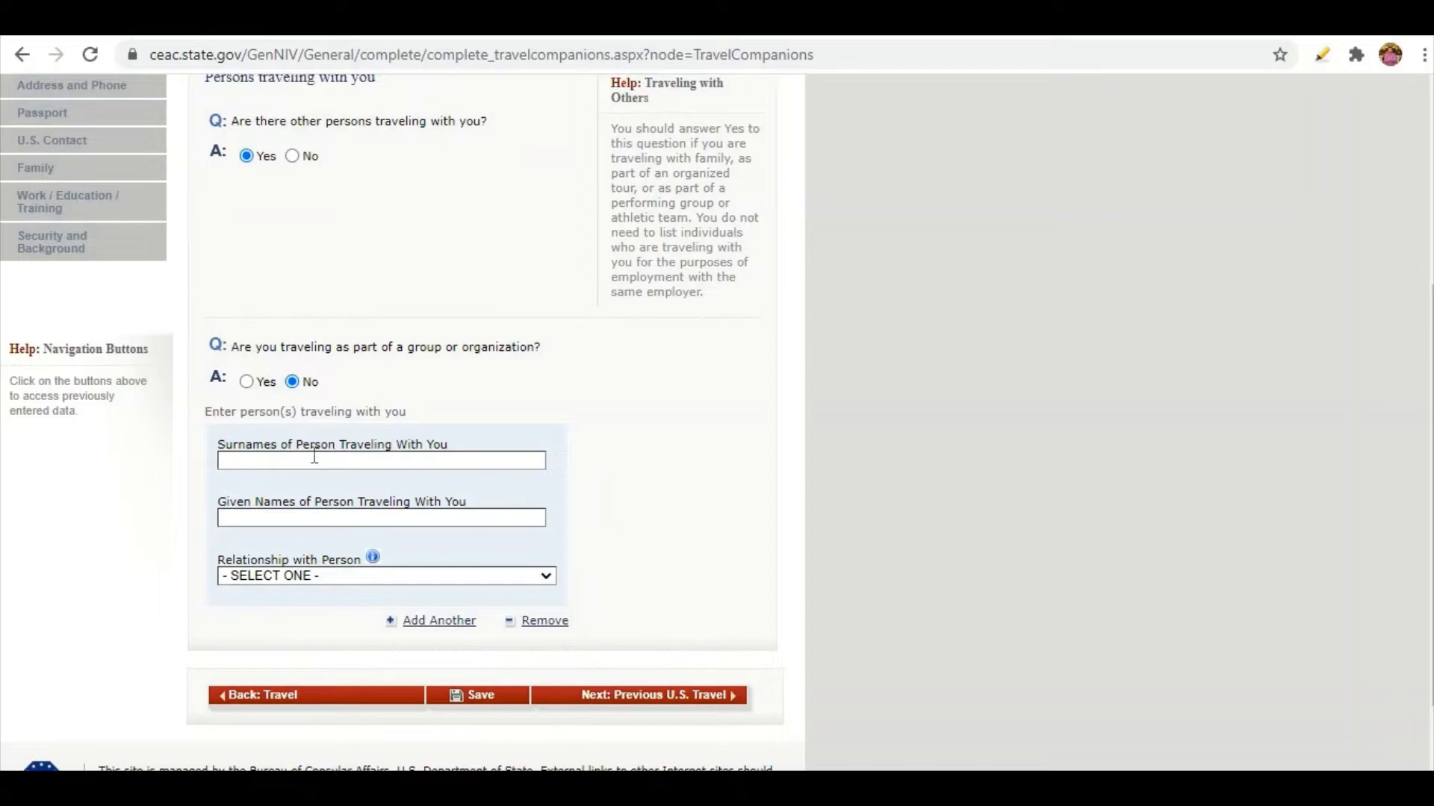
{"action": "left_click", "coordinate": [300, 582]}
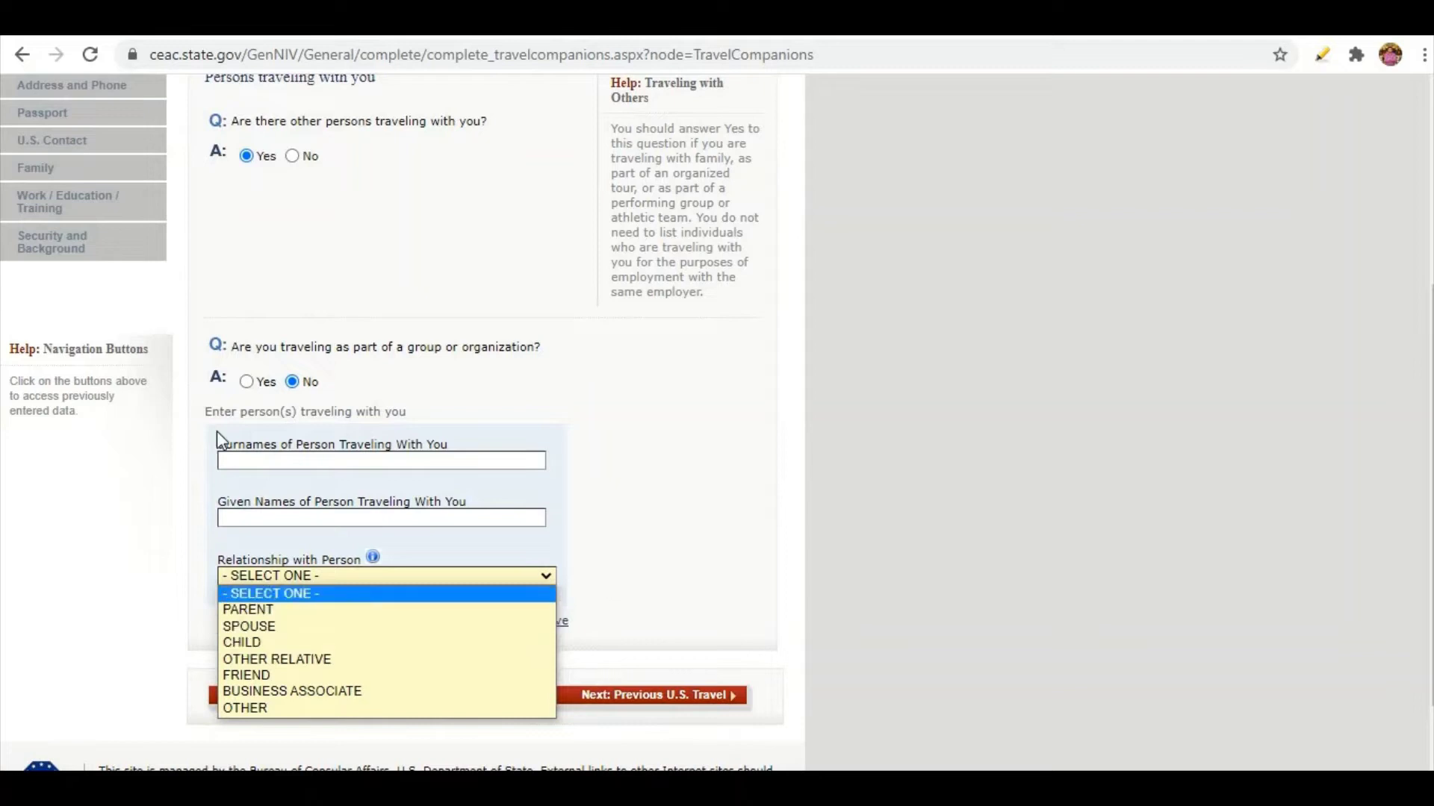
{"action": "left_click", "coordinate": [625, 528]}
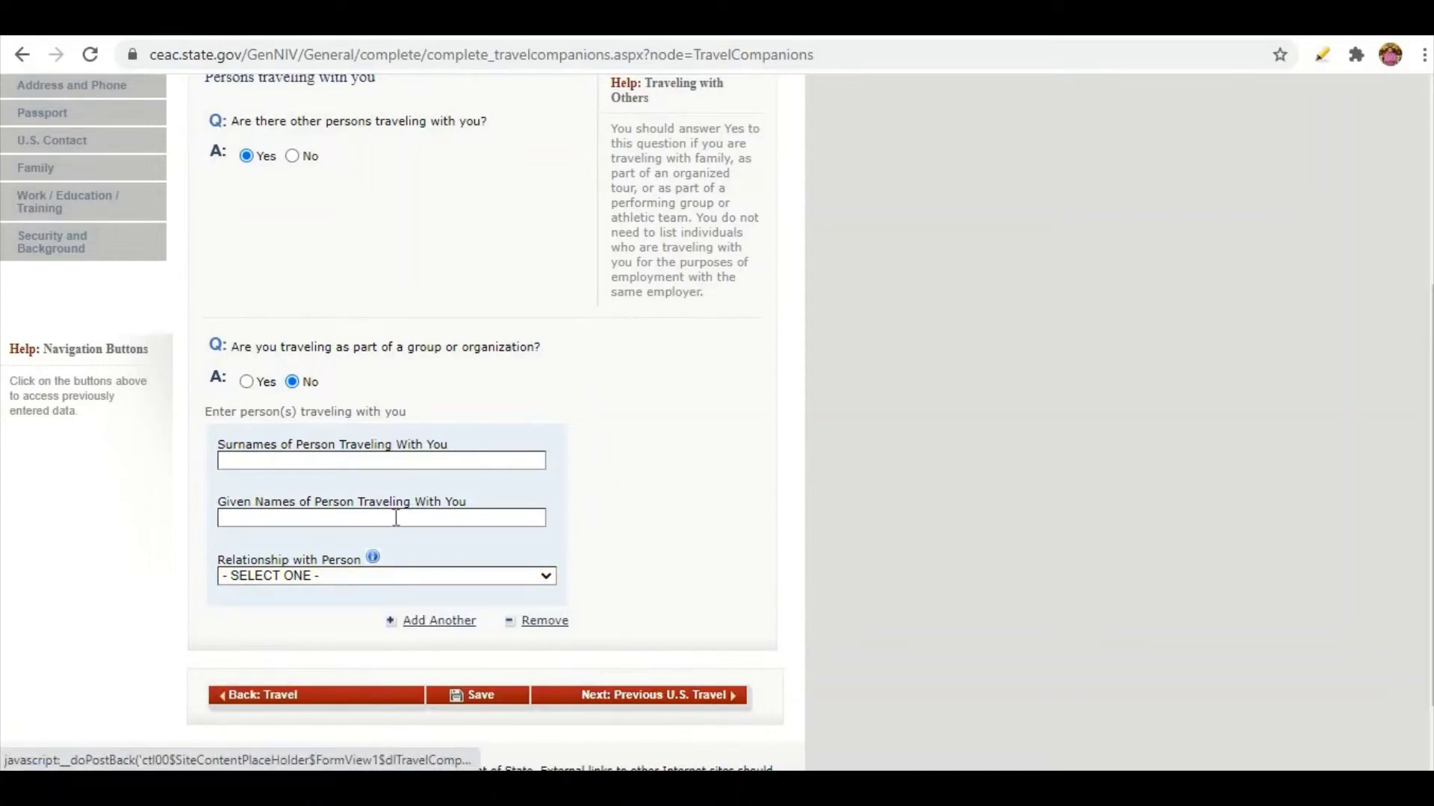
{"action": "scroll", "coordinate": [395, 517], "scroll_direction": "up", "scroll_amount": 2}
{"action": "scroll", "coordinate": [321, 403], "scroll_direction": "down", "scroll_amount": 1}
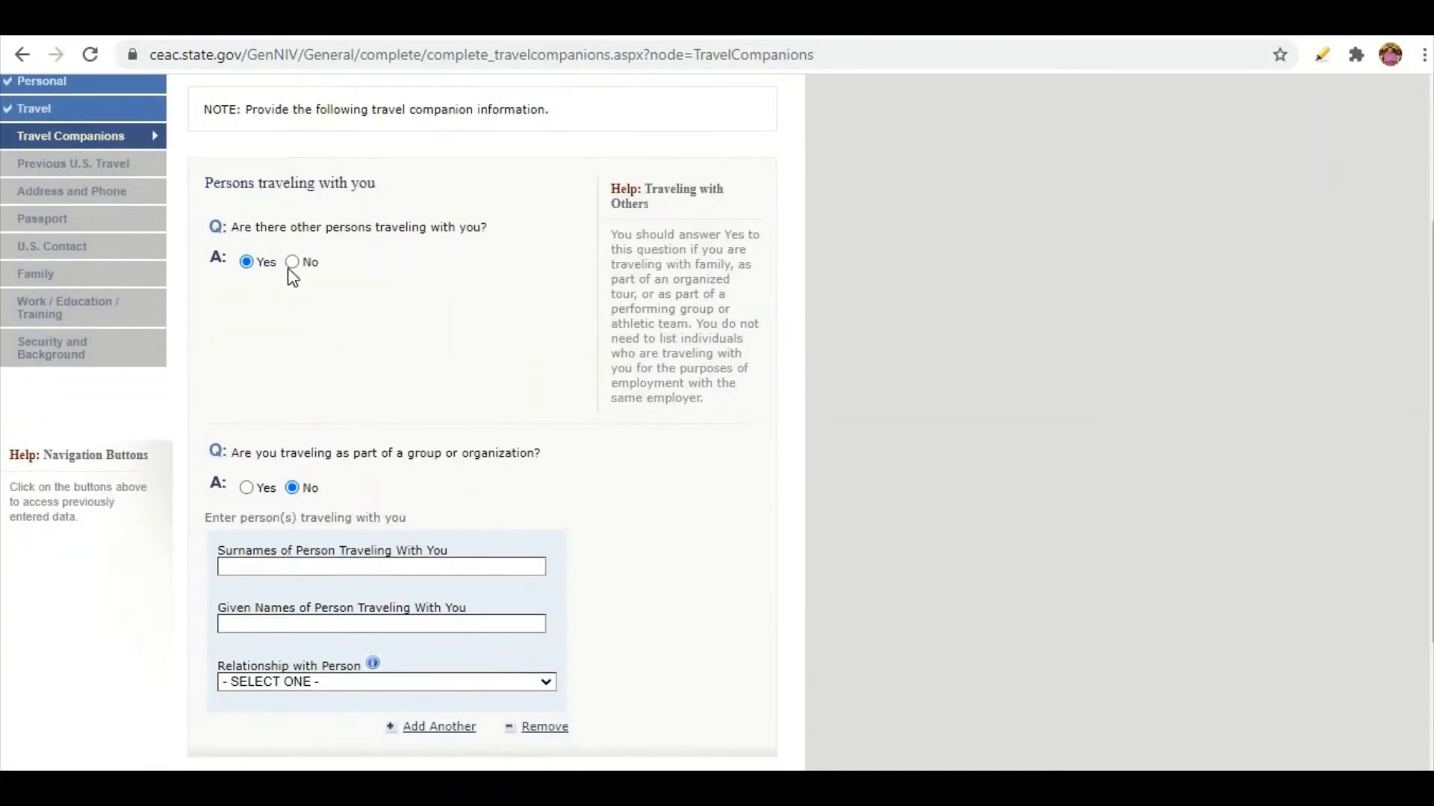
{"action": "left_click", "coordinate": [293, 263]}
{"action": "left_click", "coordinate": [522, 571]}
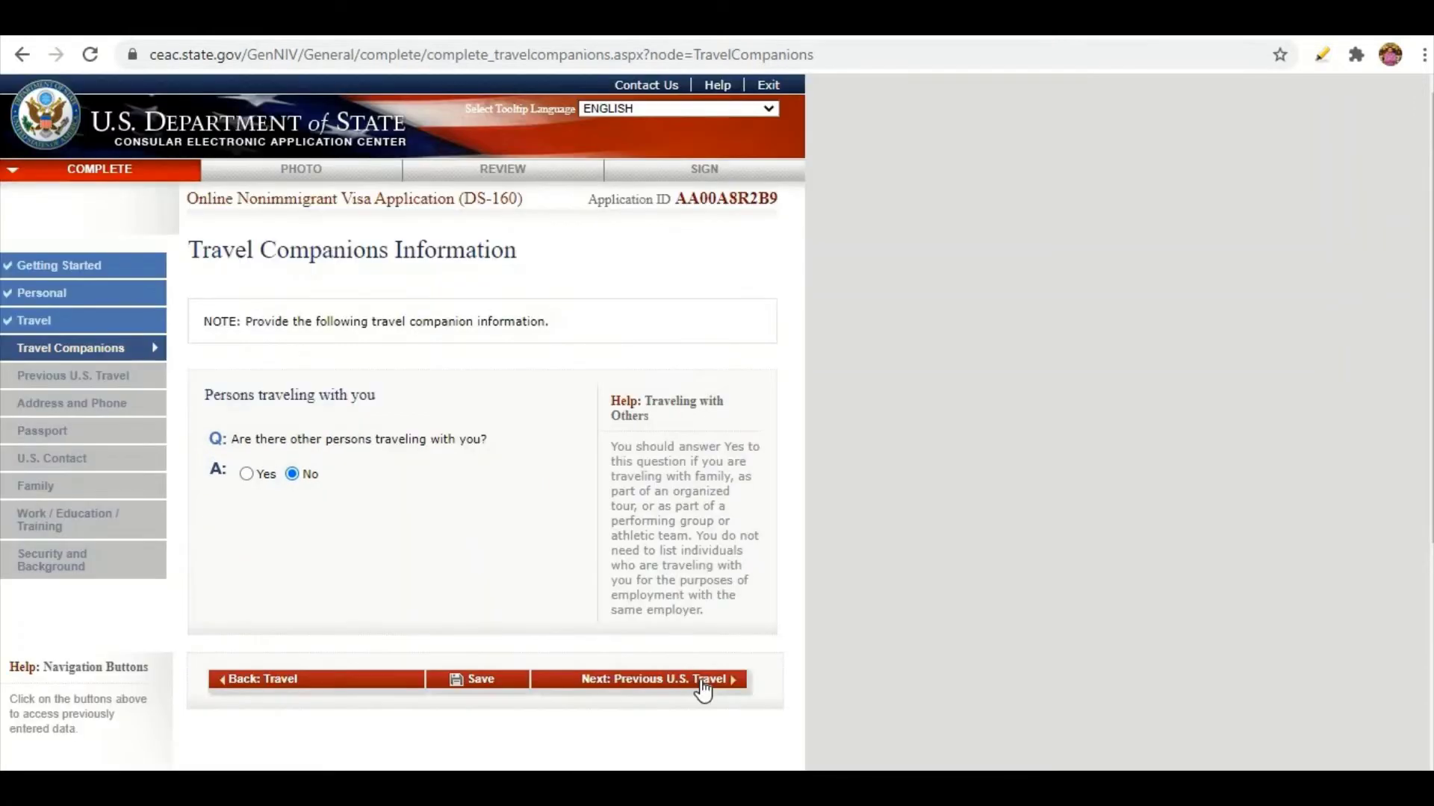
Move to Previous U.S. Travel and answer No to ever having been in the U.S.
{"action": "left_click", "coordinate": [702, 681]}
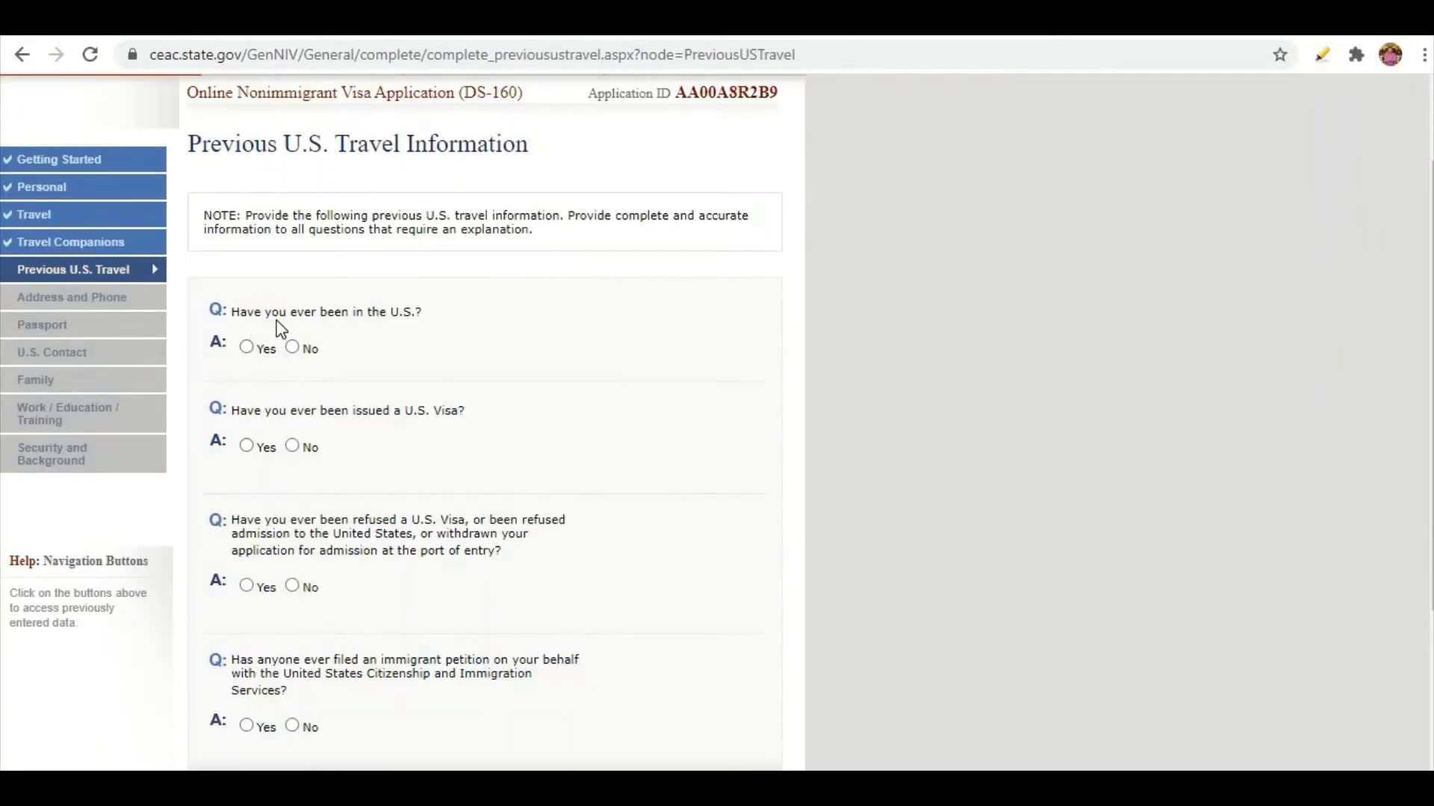
{"action": "left_click", "coordinate": [247, 347]}
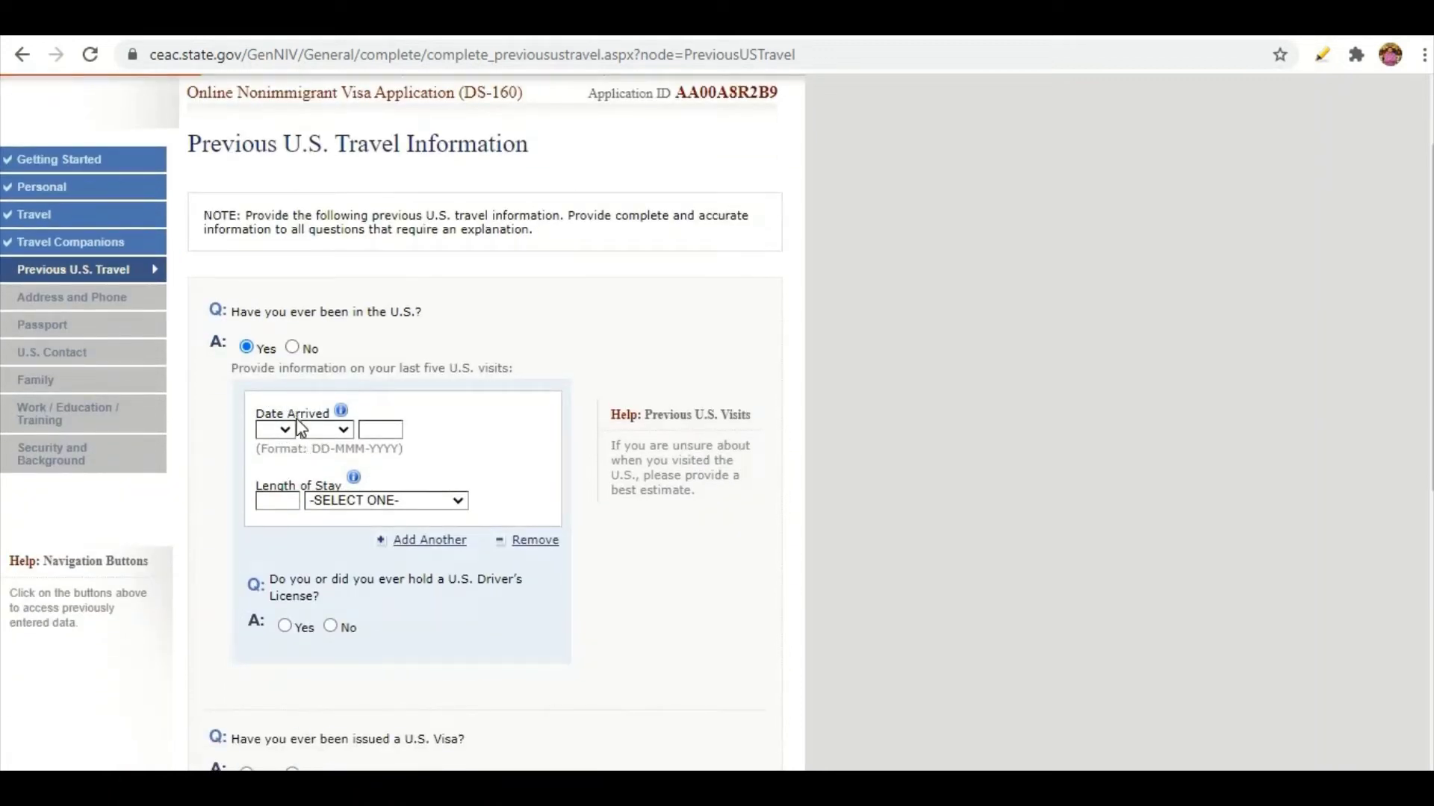
{"action": "left_click", "coordinate": [325, 499]}
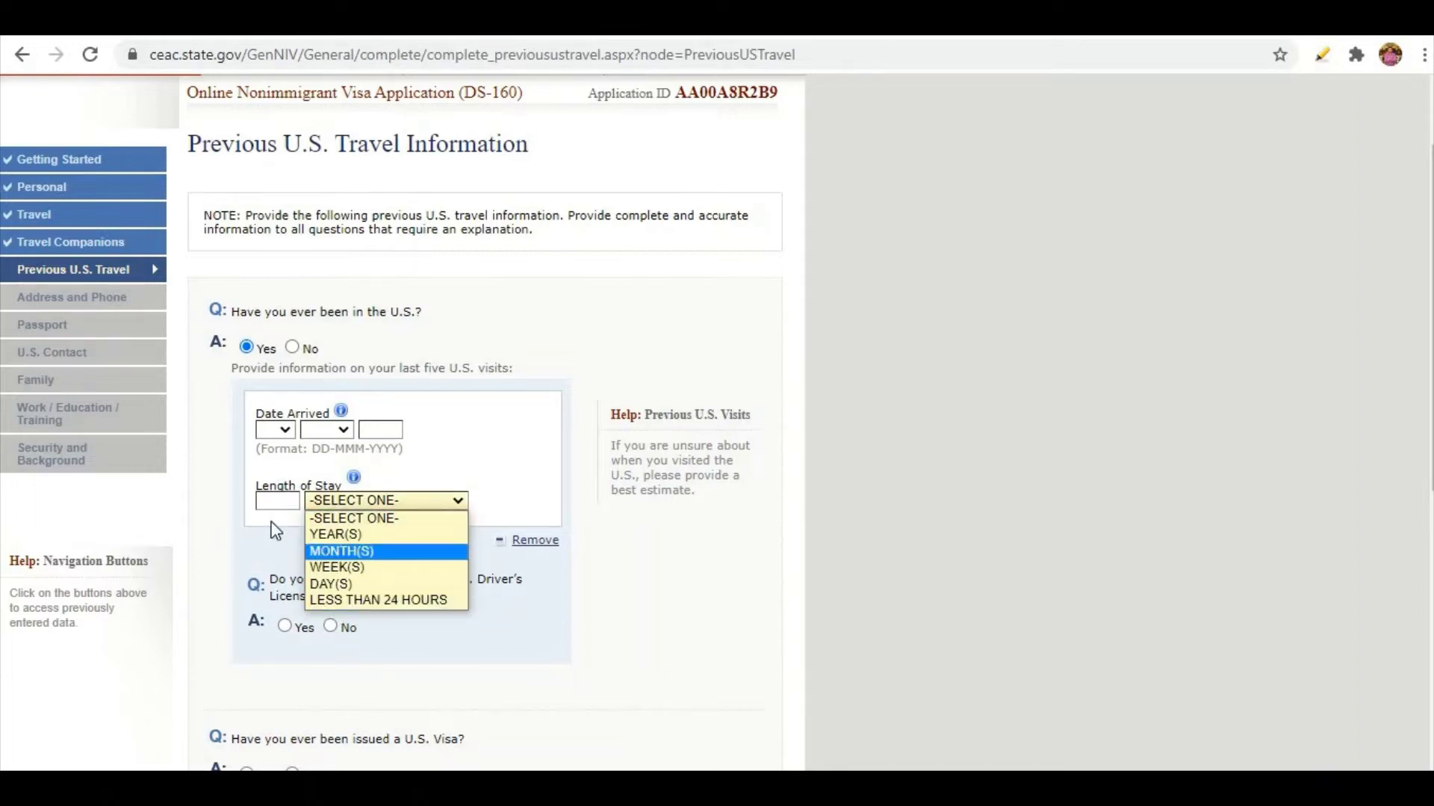
{"action": "left_click", "coordinate": [294, 347]}
{"action": "left_click", "coordinate": [294, 347]}
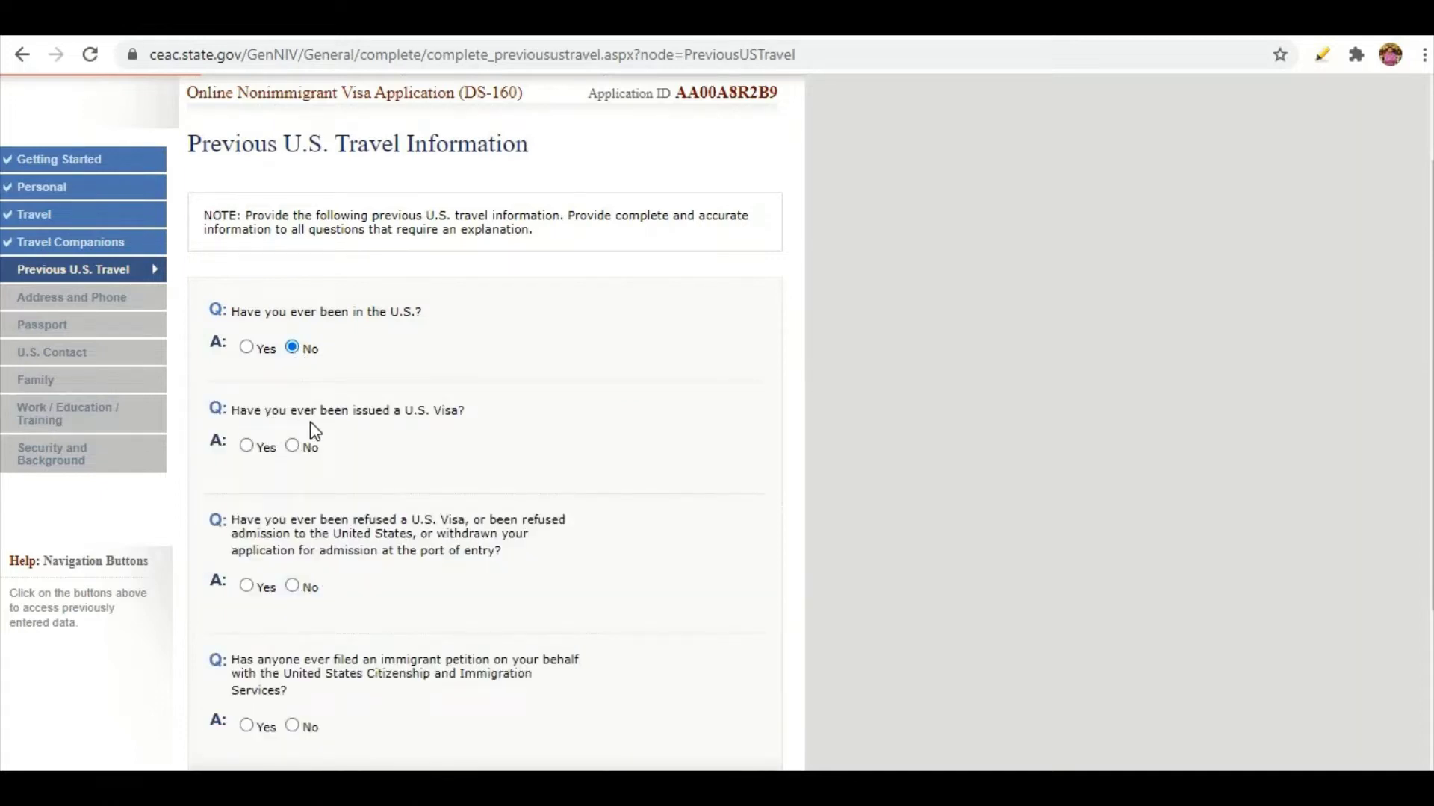
Answer No to ever having been issued a U.S. visa, replacing the initial Yes.
{"action": "left_click", "coordinate": [249, 447]}
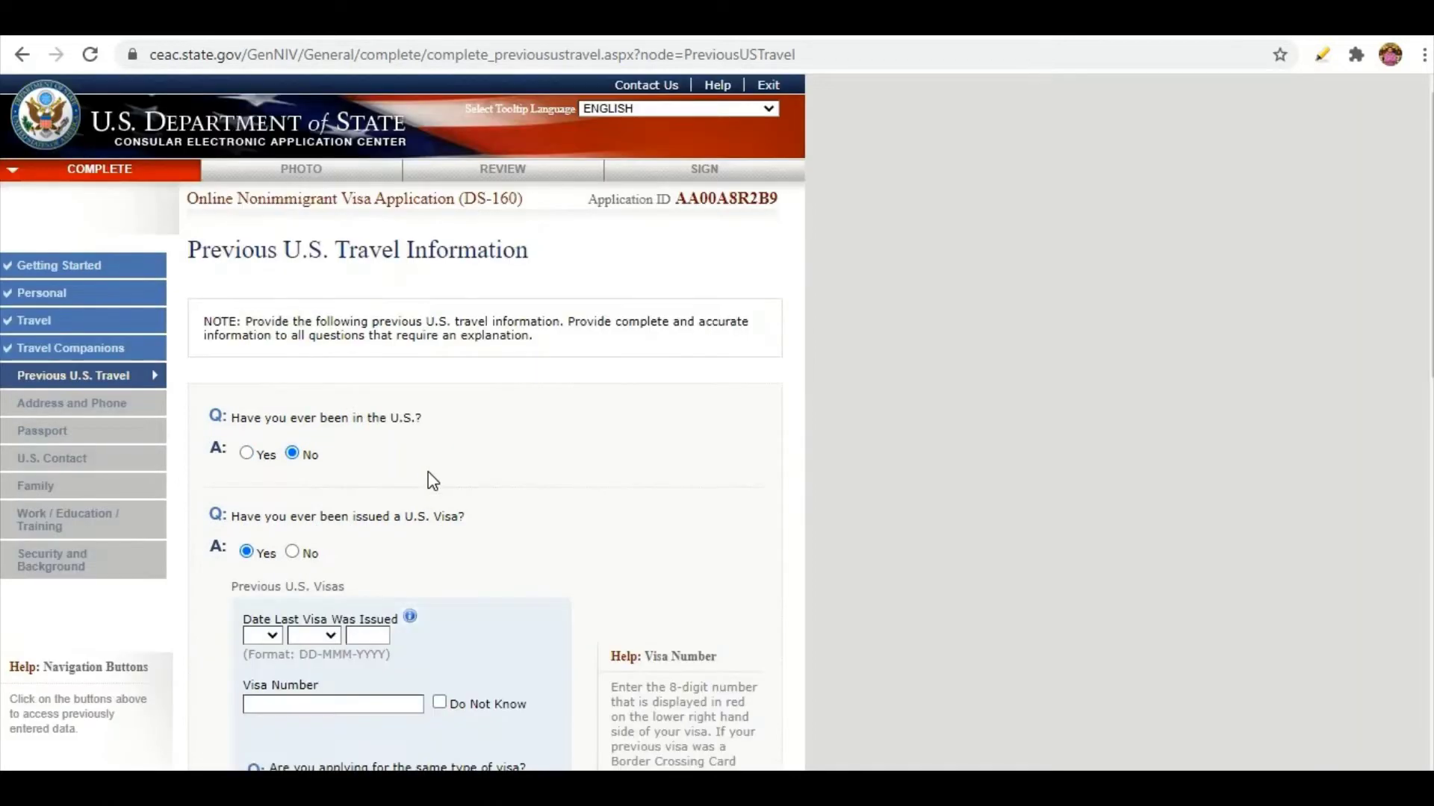
{"action": "scroll", "coordinate": [433, 482], "scroll_direction": "down", "scroll_amount": 3}
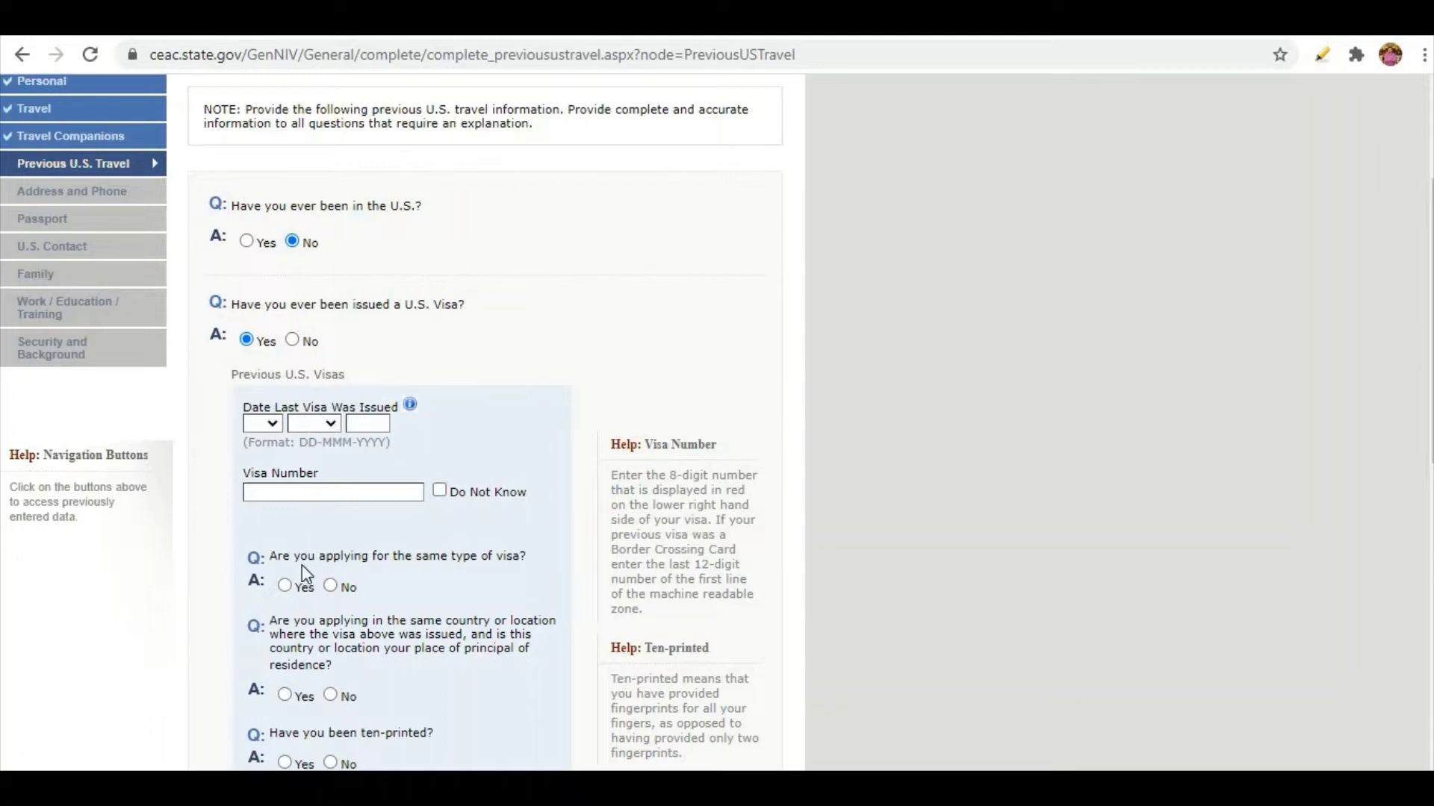
{"action": "scroll", "coordinate": [301, 523], "scroll_direction": "down", "scroll_amount": 3}
{"action": "scroll", "coordinate": [285, 276], "scroll_direction": "down", "scroll_amount": 1}
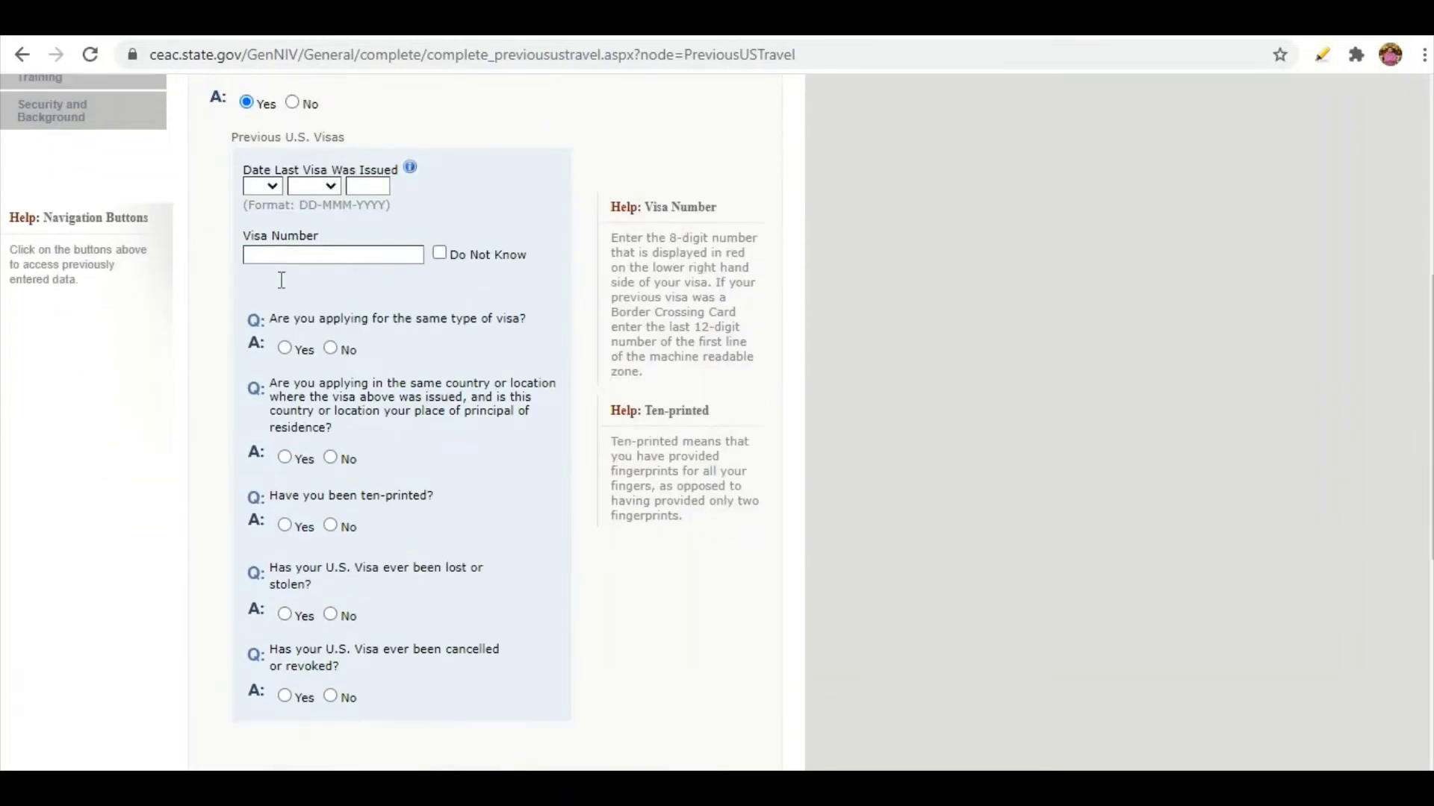
{"action": "scroll", "coordinate": [284, 277], "scroll_direction": "up", "scroll_amount": 1}
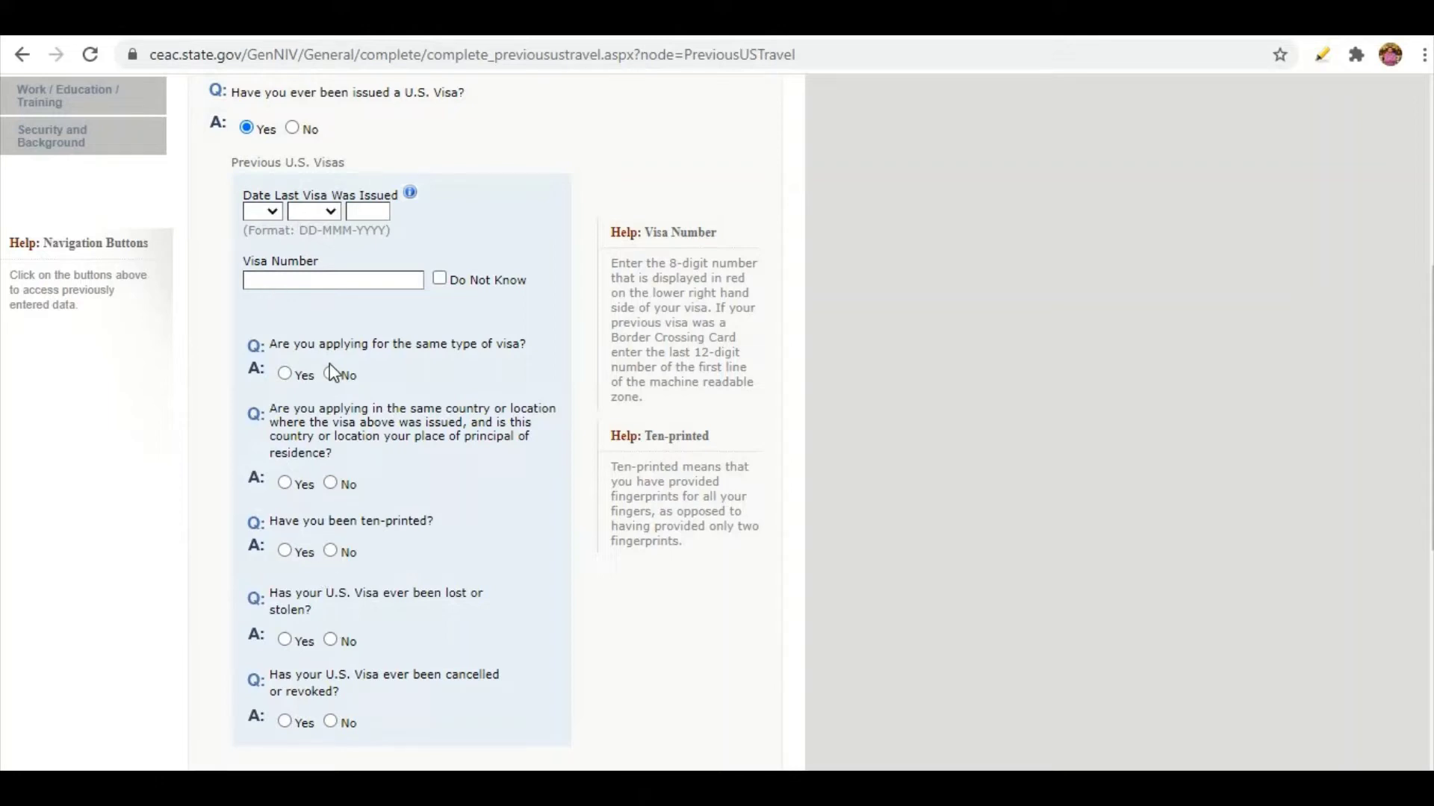
{"action": "scroll", "coordinate": [332, 372], "scroll_direction": "up", "scroll_amount": 1}
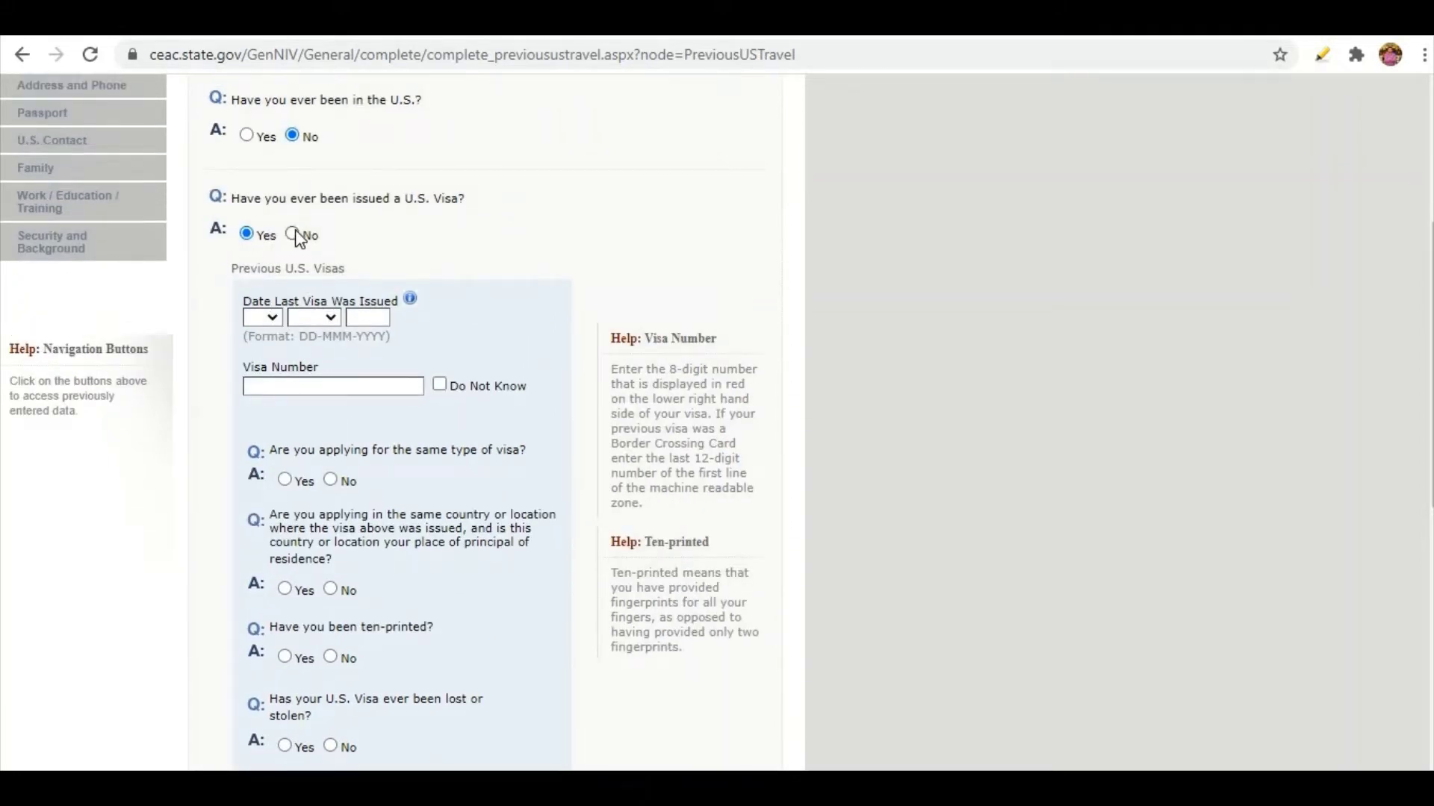
{"action": "left_click", "coordinate": [294, 233]}
{"action": "scroll", "coordinate": [522, 276], "scroll_direction": "down", "scroll_amount": 1}
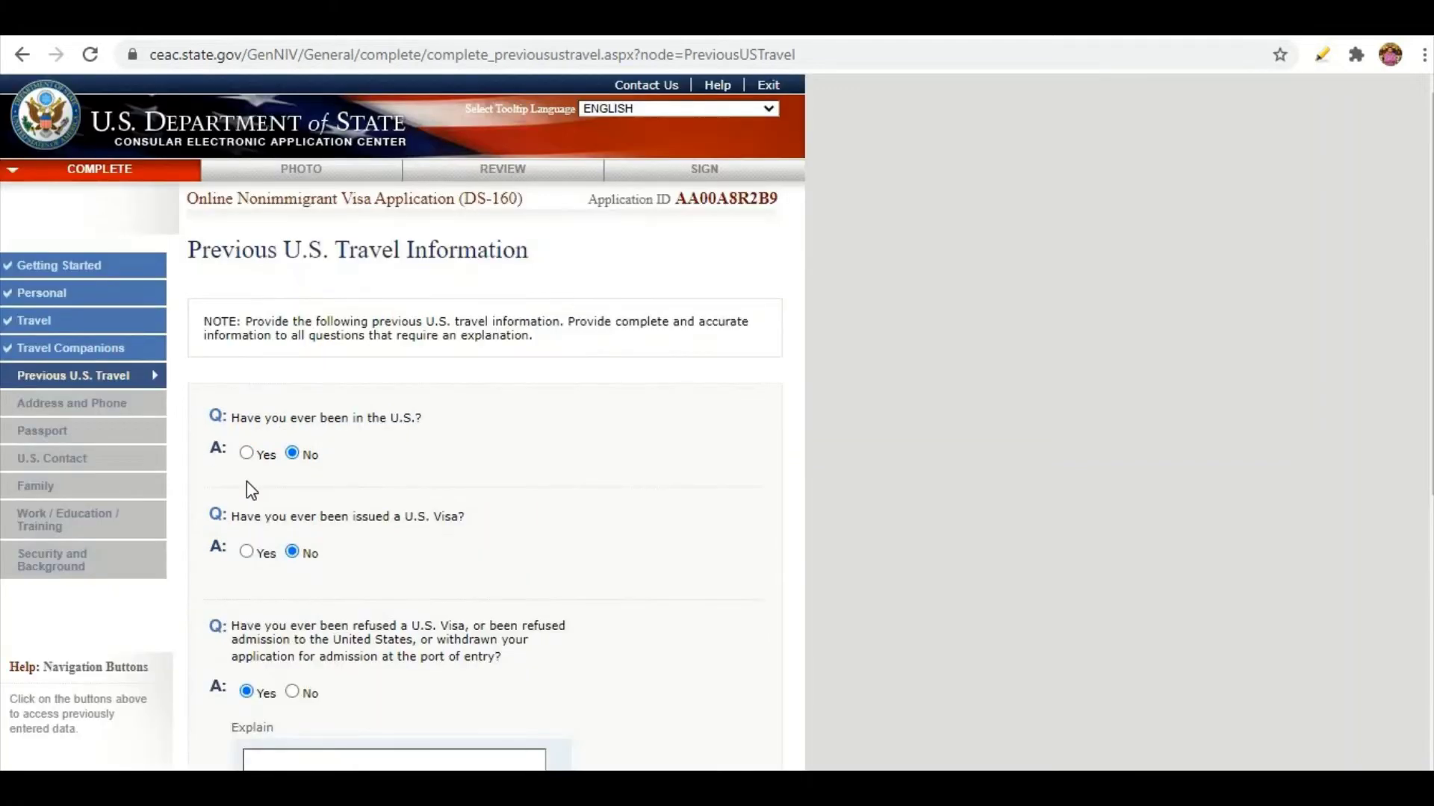
Answer No to ever having been refused a U.S. visa.
{"action": "scroll", "coordinate": [249, 486], "scroll_direction": "down", "scroll_amount": 5}
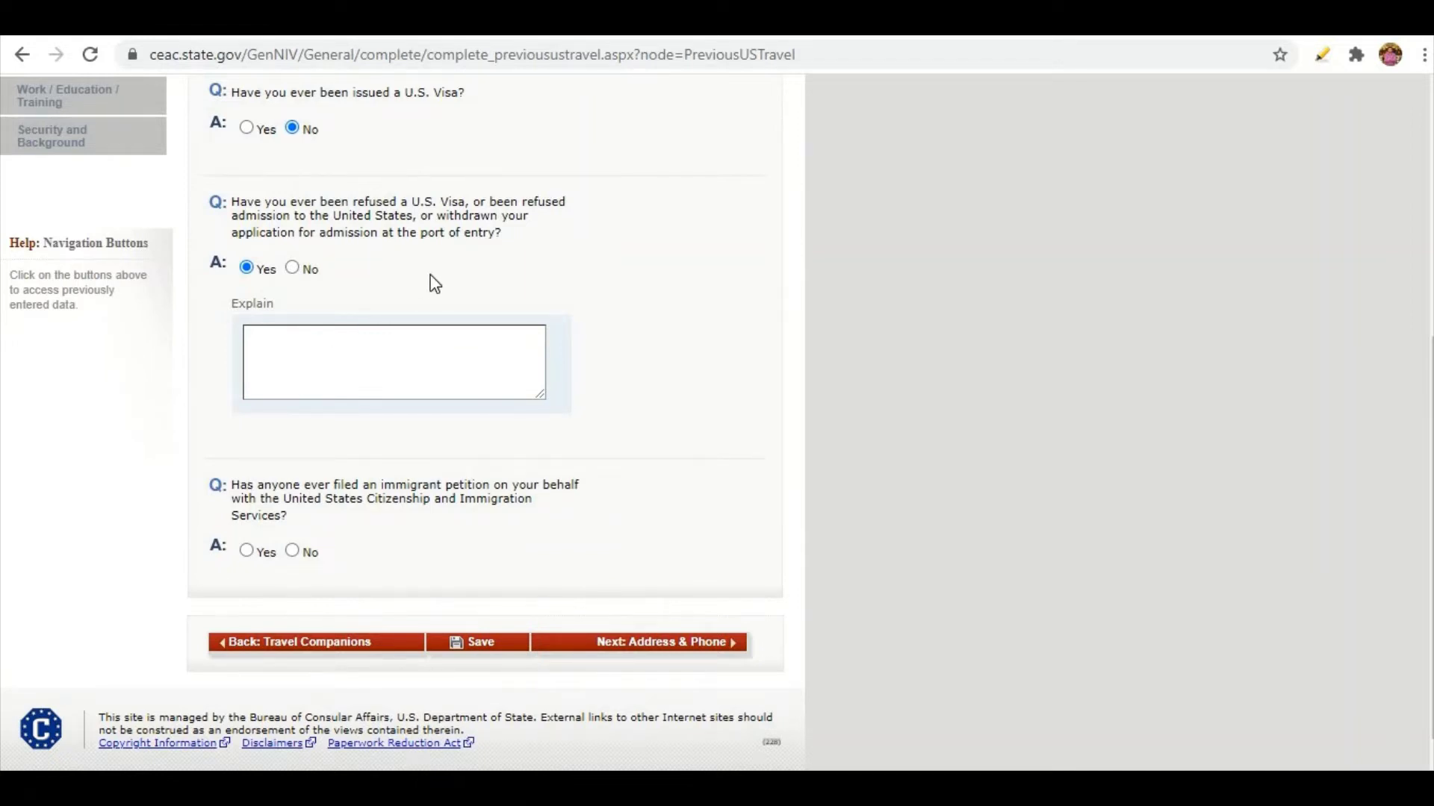
{"action": "left_click", "coordinate": [285, 351]}
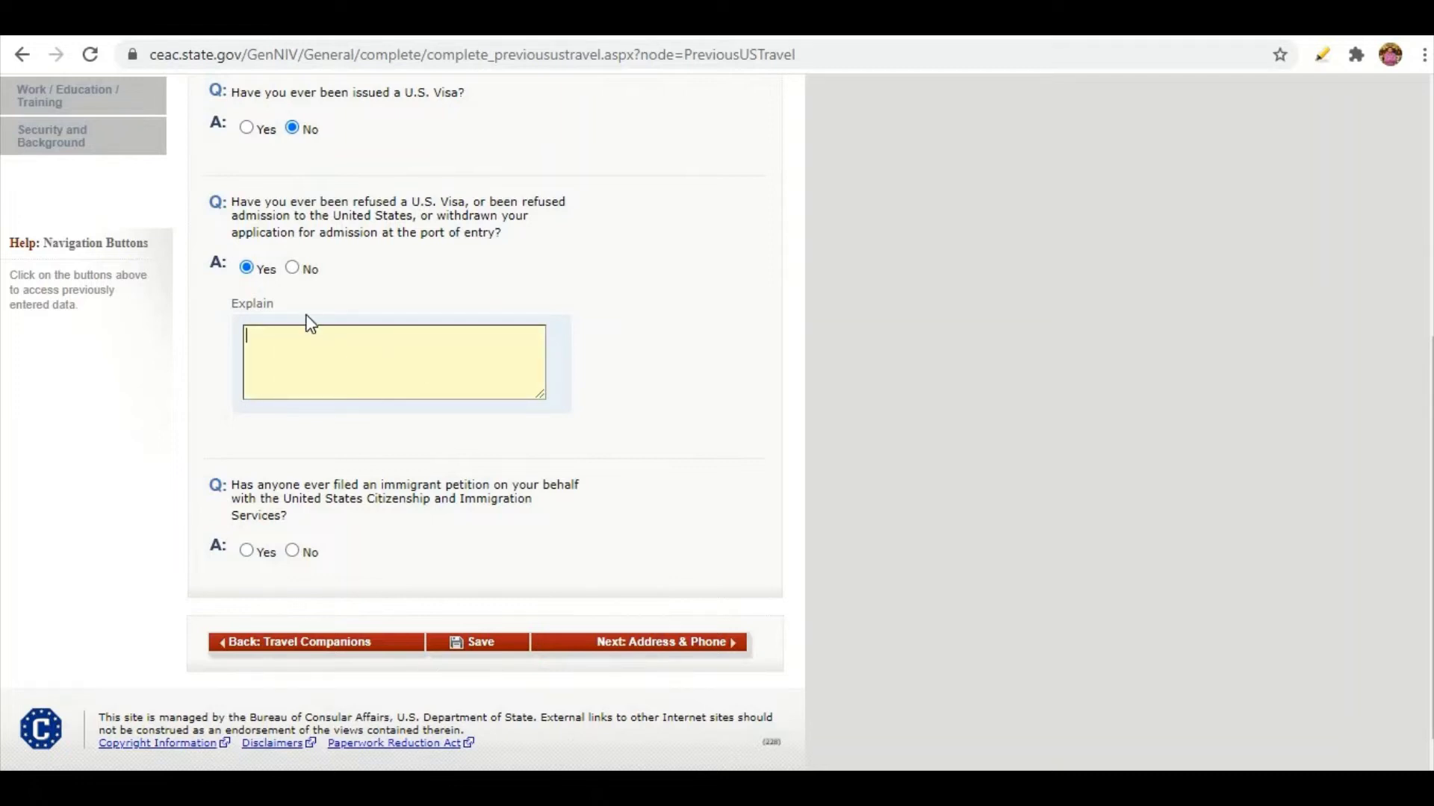
{"action": "left_click", "coordinate": [292, 270]}
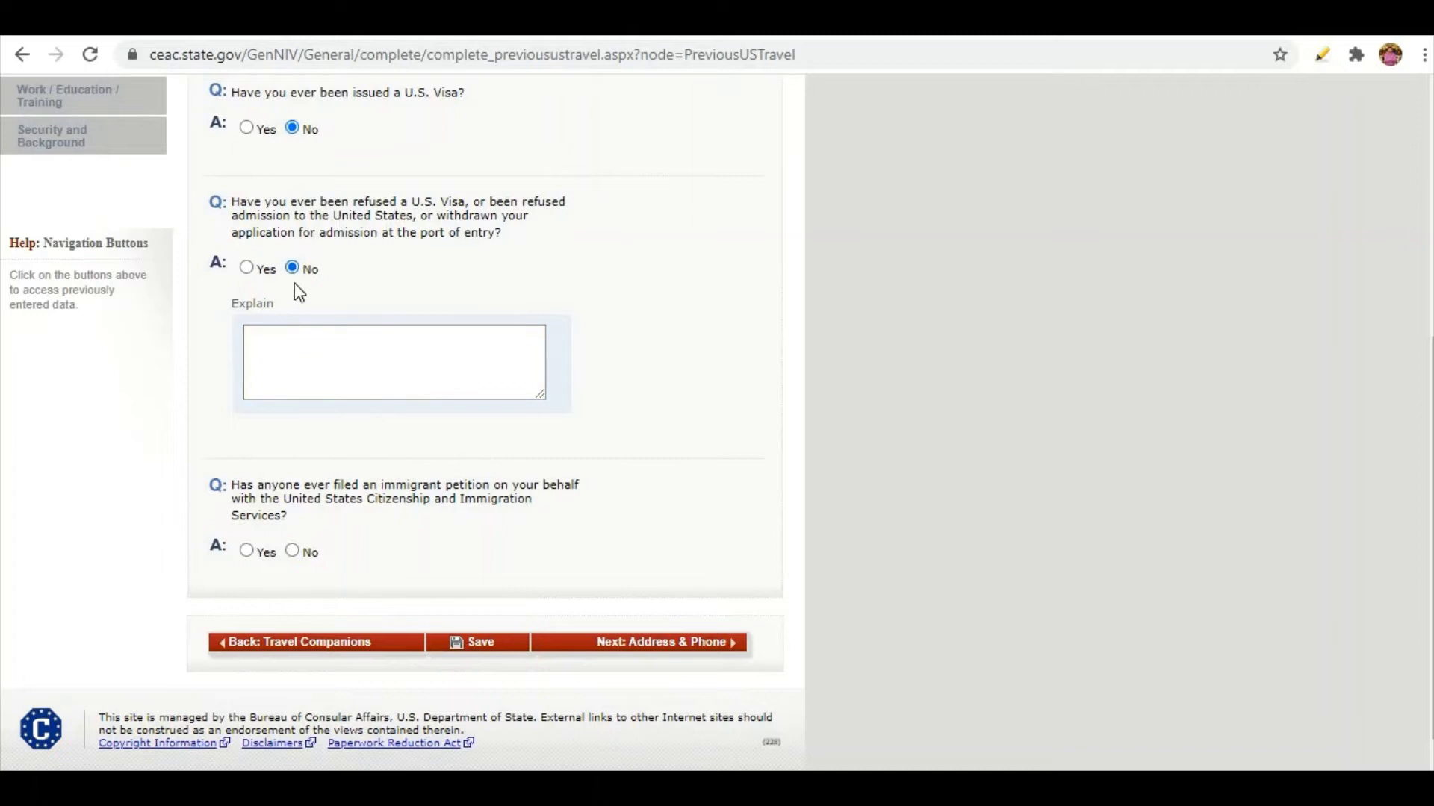
{"action": "scroll", "coordinate": [274, 470], "scroll_direction": "down", "scroll_amount": 2}
{"action": "scroll", "coordinate": [272, 464], "scroll_direction": "down", "scroll_amount": 2}
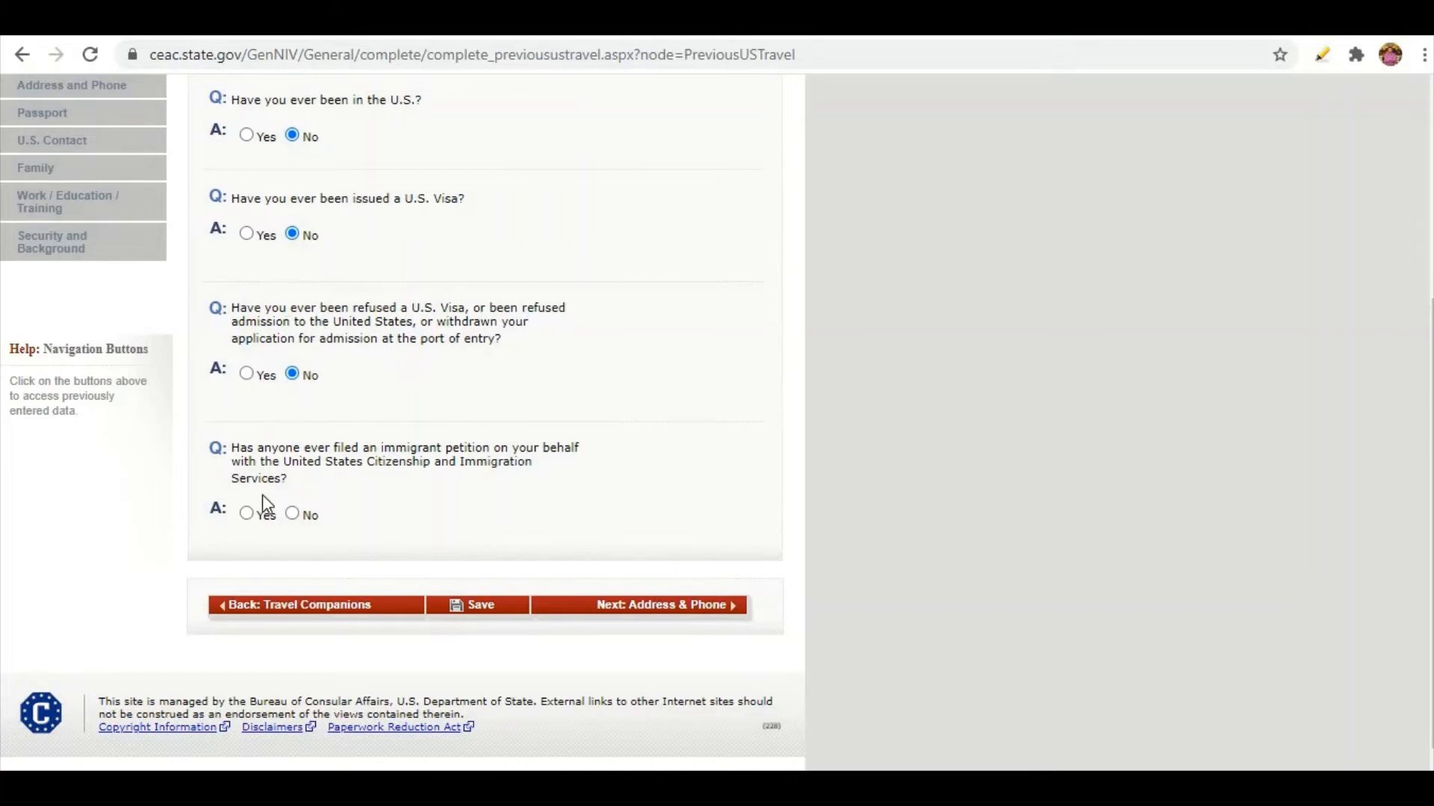
{"action": "scroll", "coordinate": [261, 494], "scroll_direction": "down", "scroll_amount": 1}
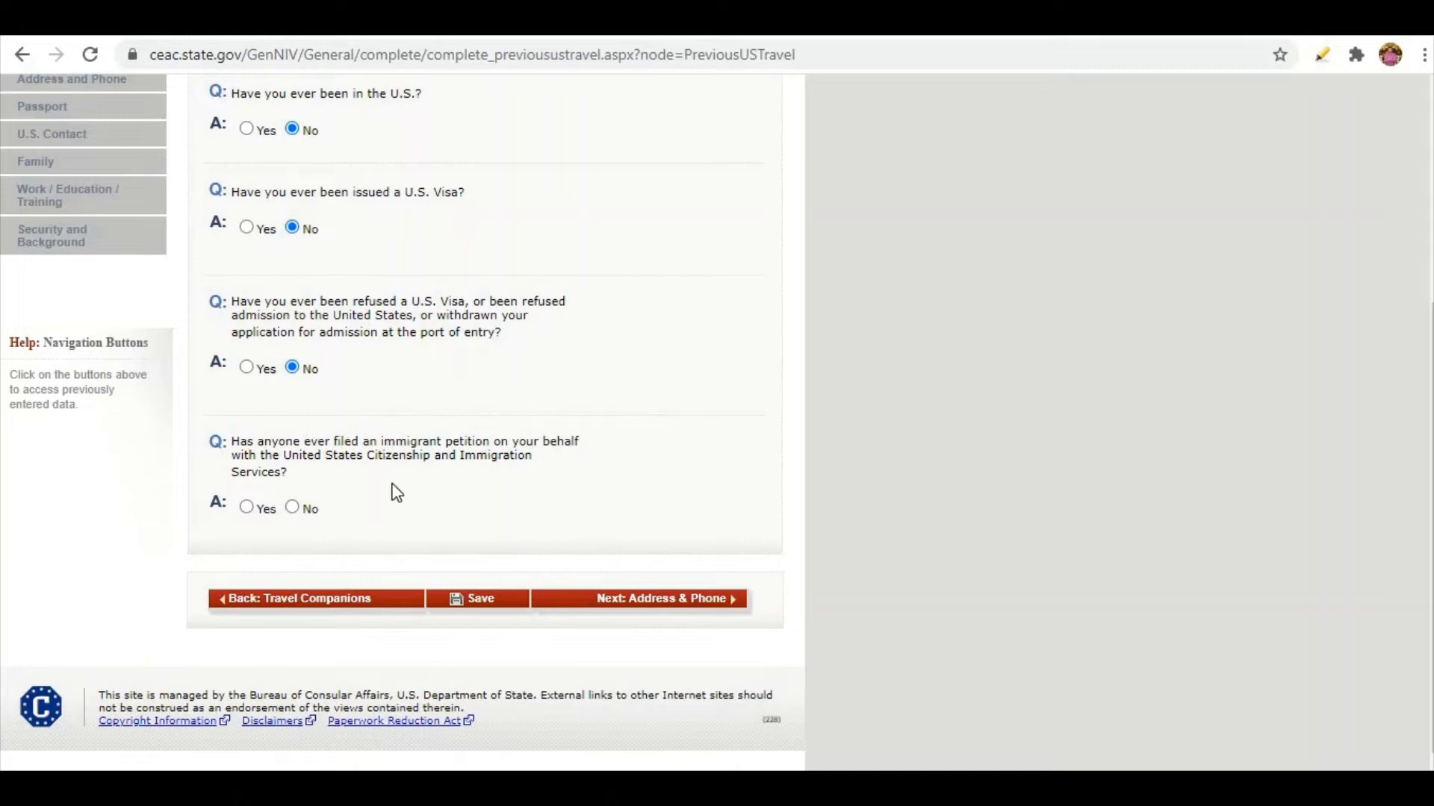
Answer the immigrant petition question and continue to the Address and Phone page.
{"action": "left_click", "coordinate": [250, 509]}
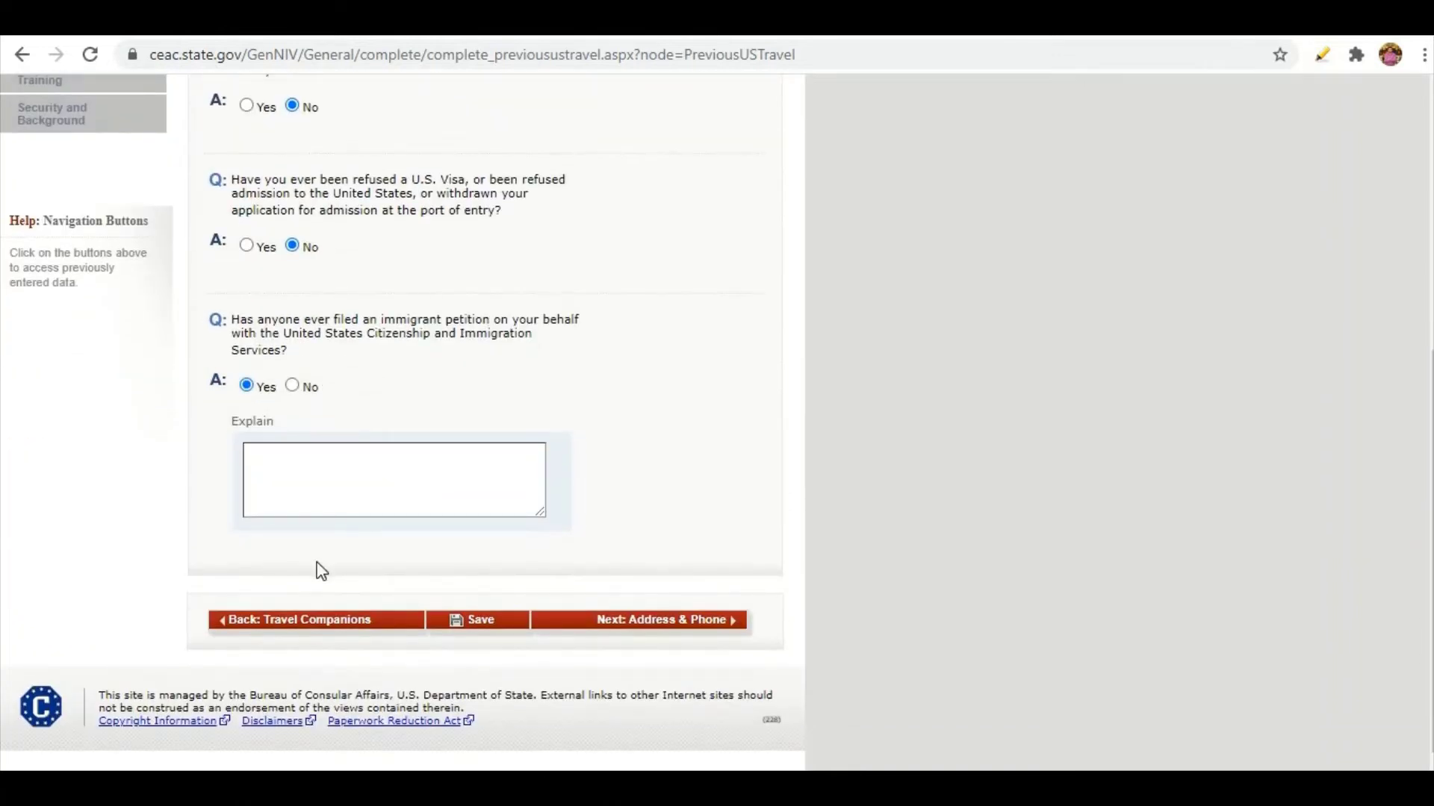
{"action": "scroll", "coordinate": [317, 565], "scroll_direction": "up", "scroll_amount": 6}
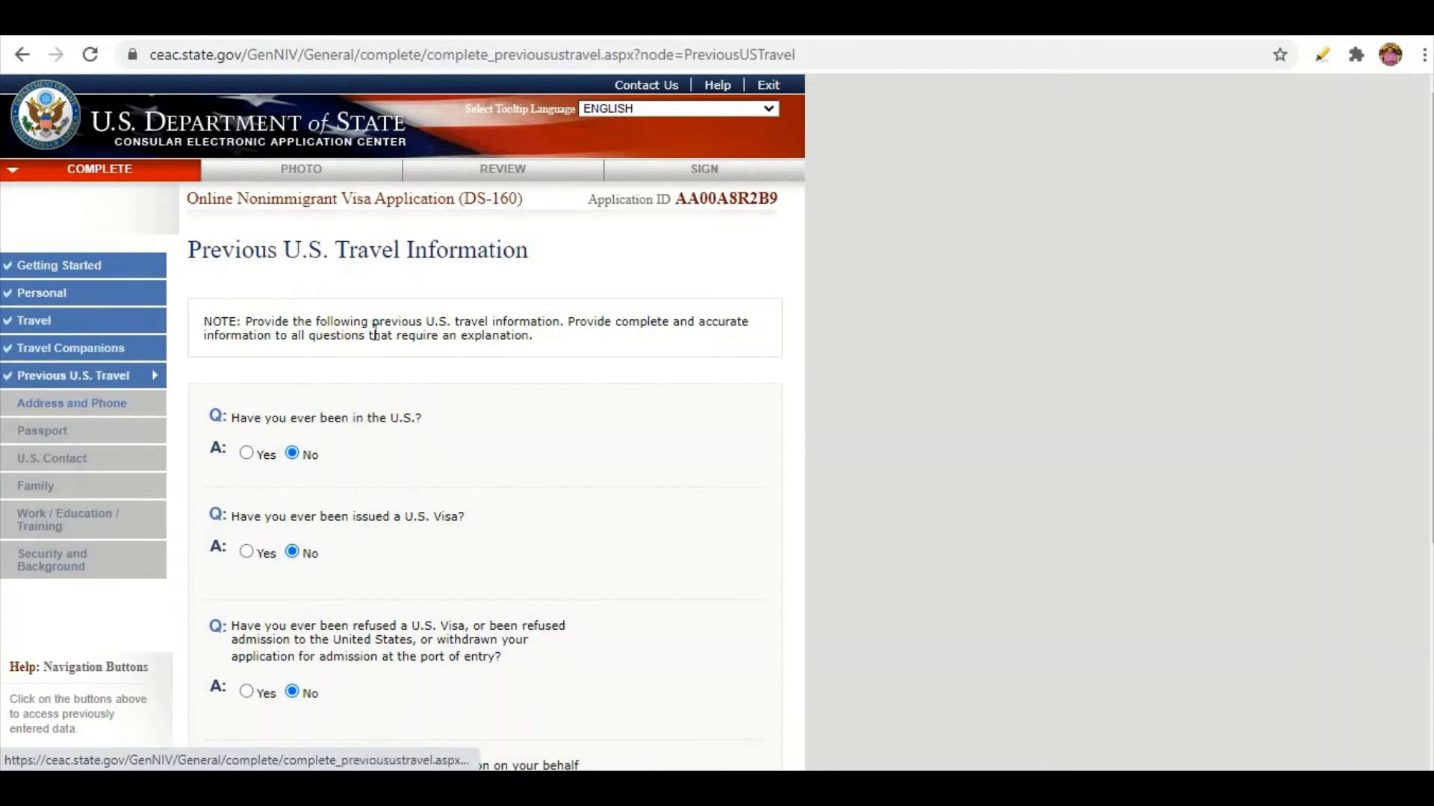
{"action": "scroll", "coordinate": [378, 331], "scroll_direction": "down", "scroll_amount": 1}
{"action": "scroll", "coordinate": [378, 332], "scroll_direction": "down", "scroll_amount": 4}
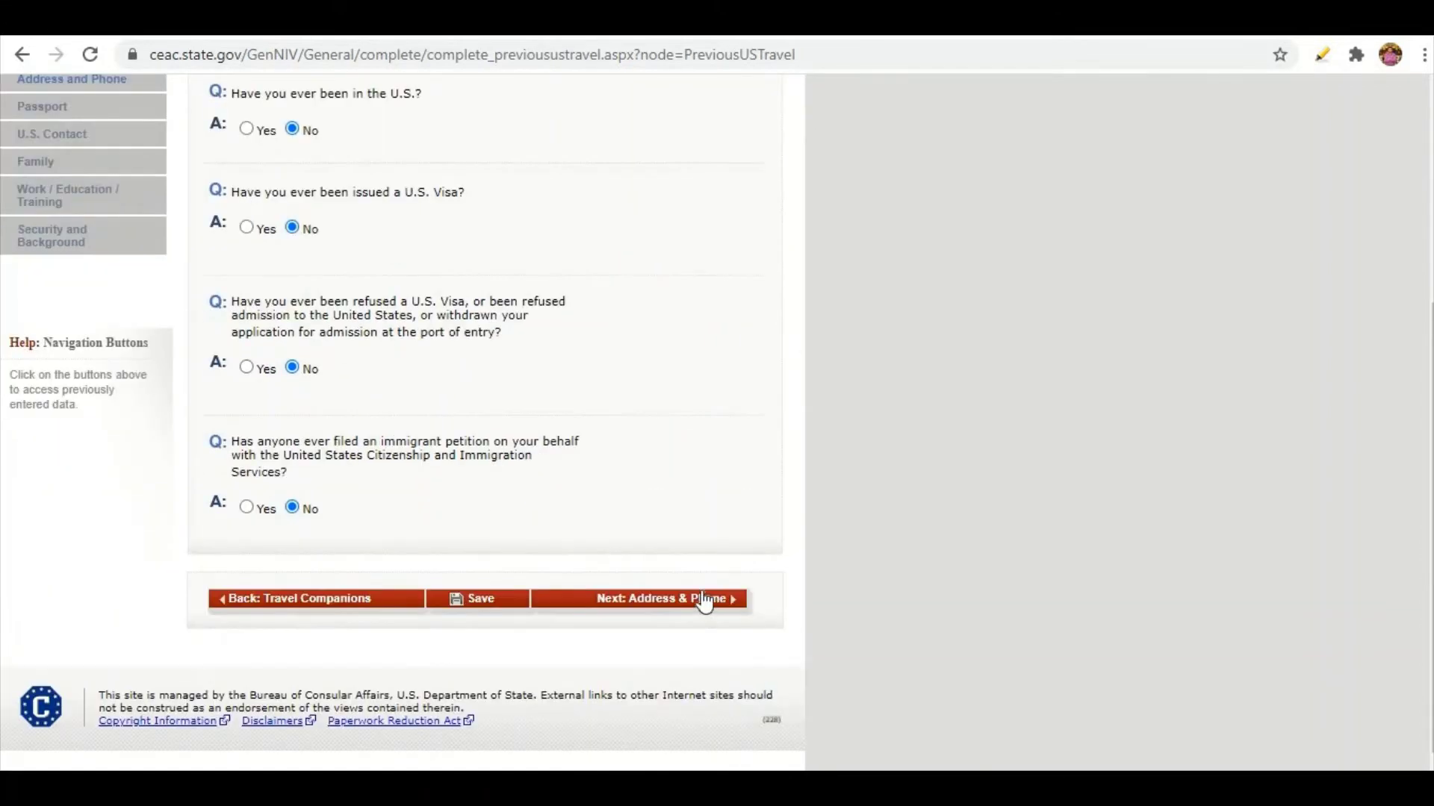
{"action": "left_click", "coordinate": [702, 599]}
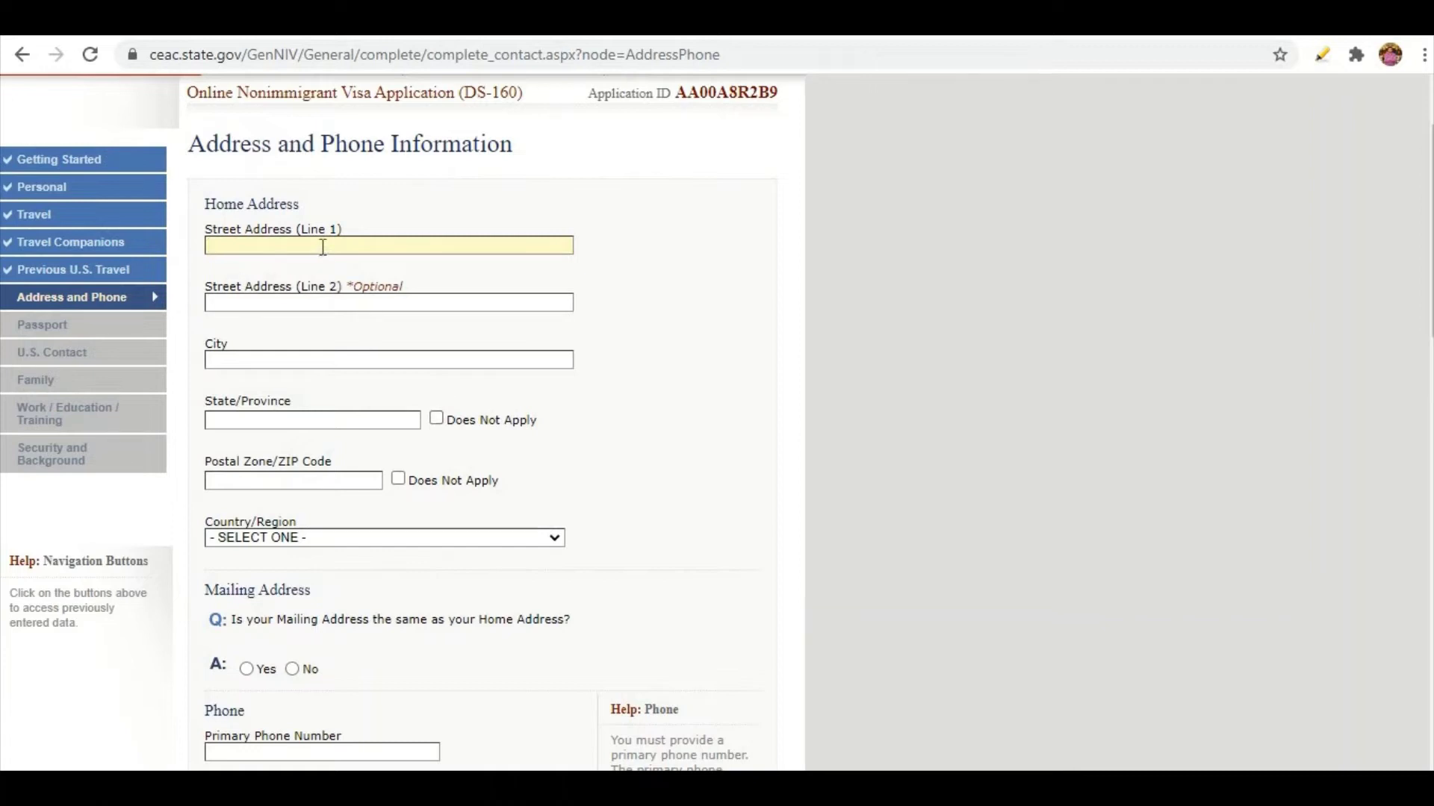
Fill the home address and primary phone from the saved address suggestion.
{"action": "left_click", "coordinate": [322, 246]}
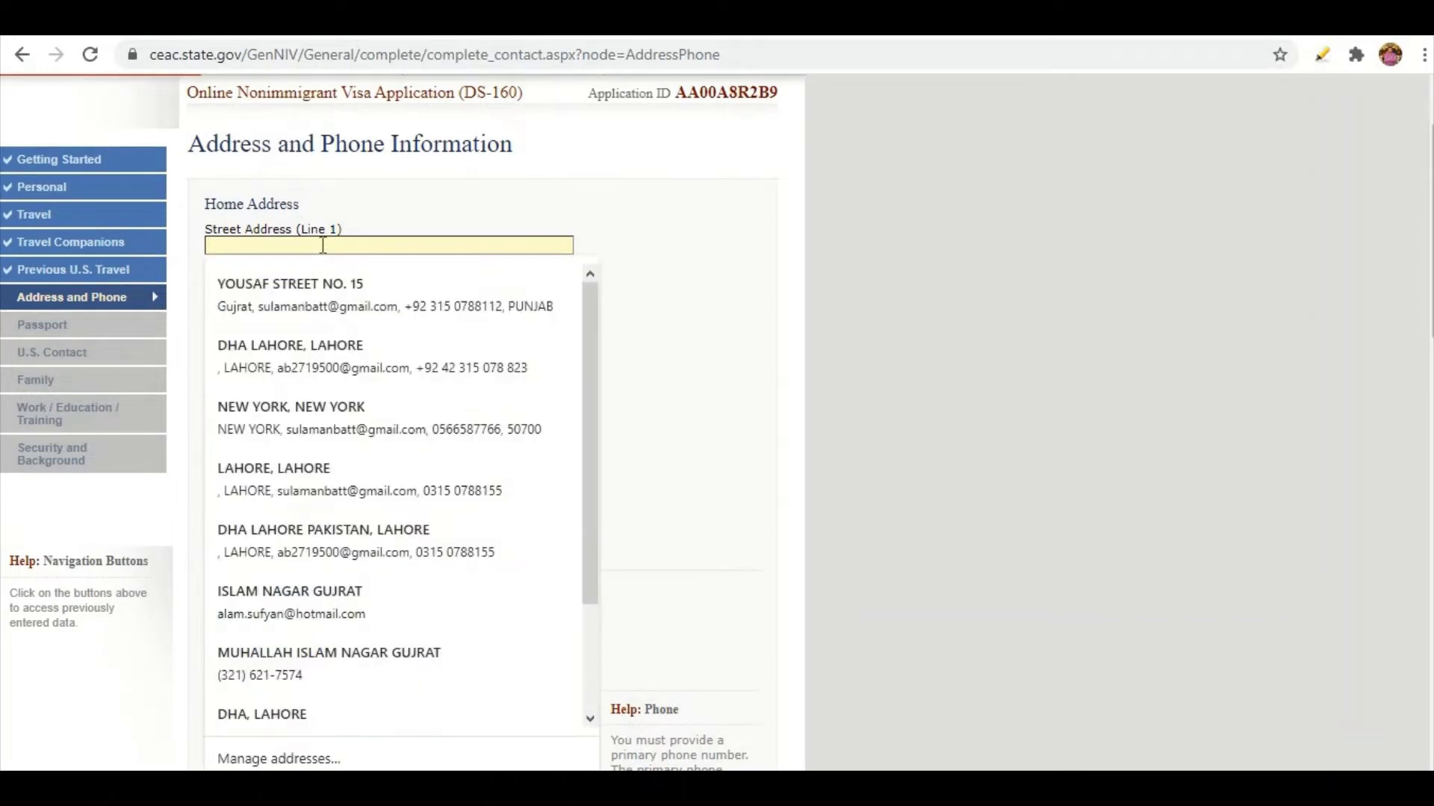
{"action": "type", "text": "D"}
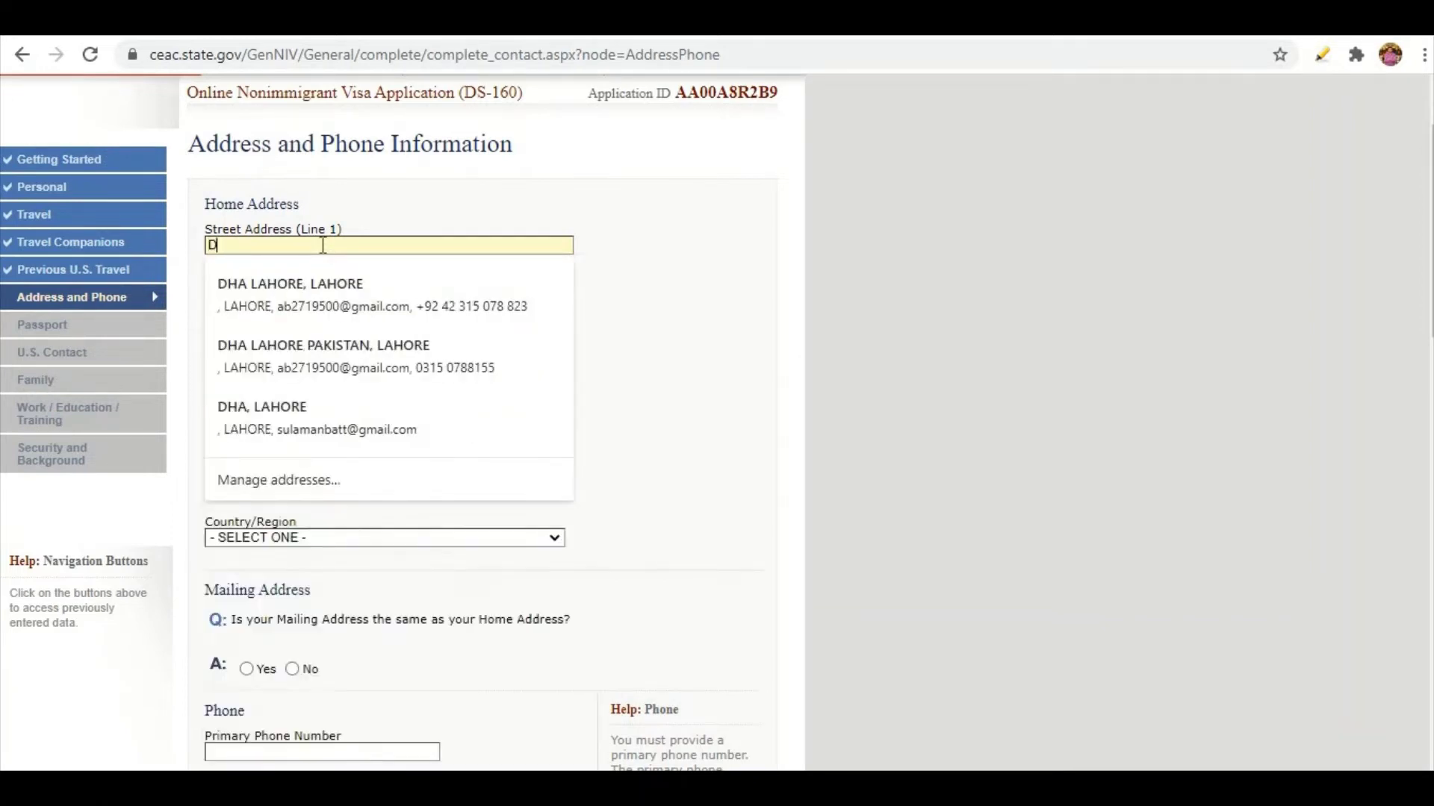
{"action": "key", "text": "Down"}
{"action": "key", "text": "Return"}
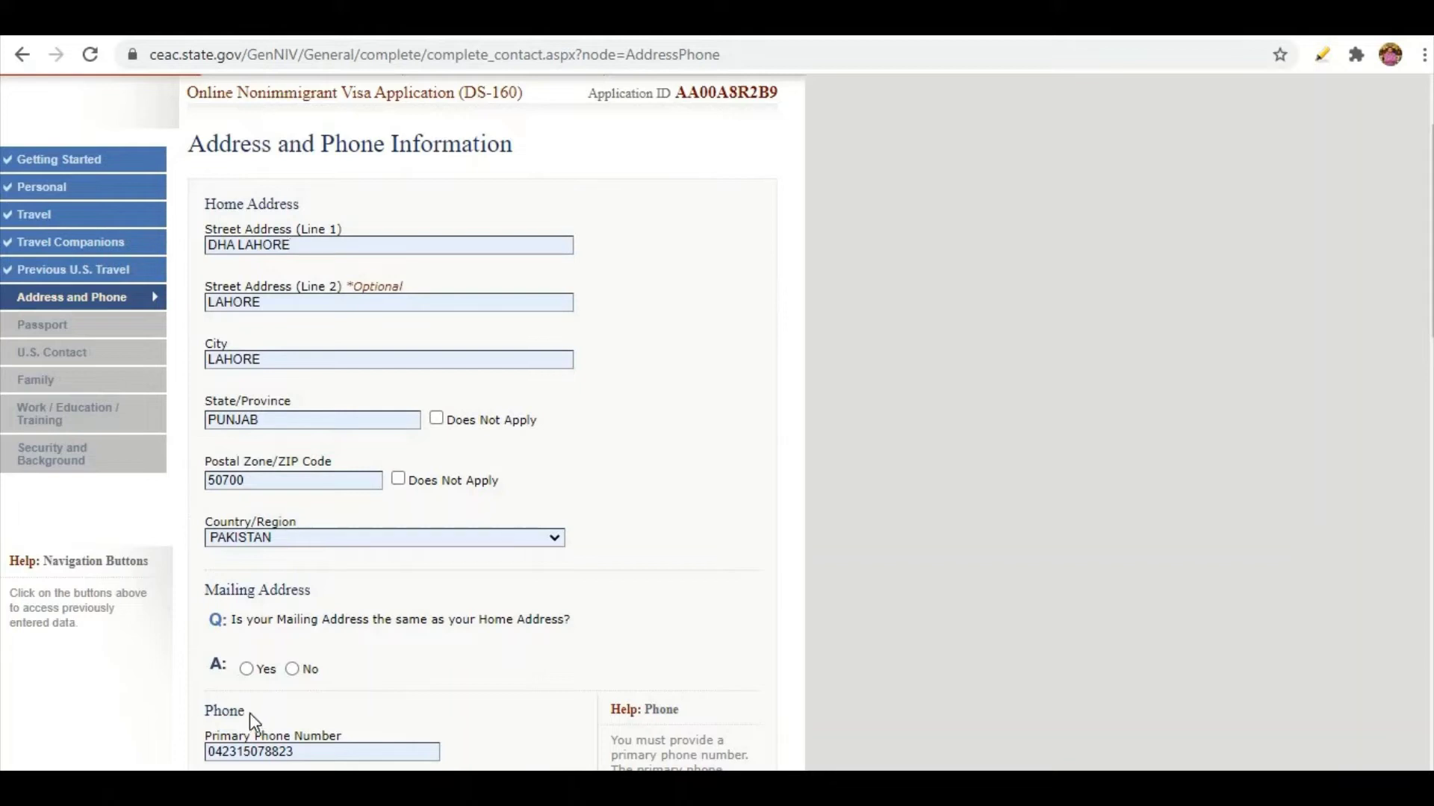
Mark the mailing address as the same as the home address.
{"action": "left_click", "coordinate": [247, 669]}
{"action": "scroll", "coordinate": [576, 579], "scroll_direction": "down", "scroll_amount": 3}
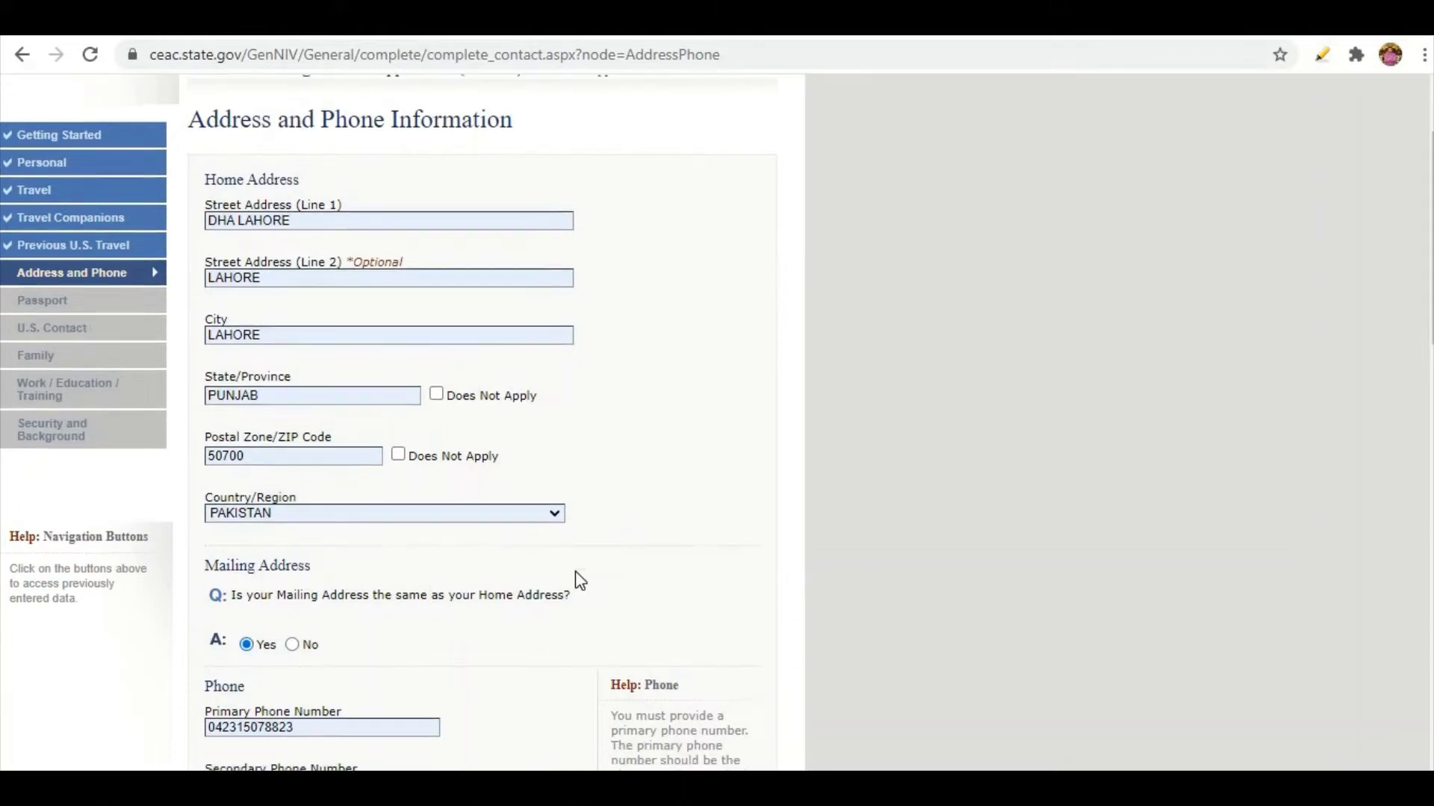
{"action": "scroll", "coordinate": [303, 559], "scroll_direction": "down", "scroll_amount": 4}
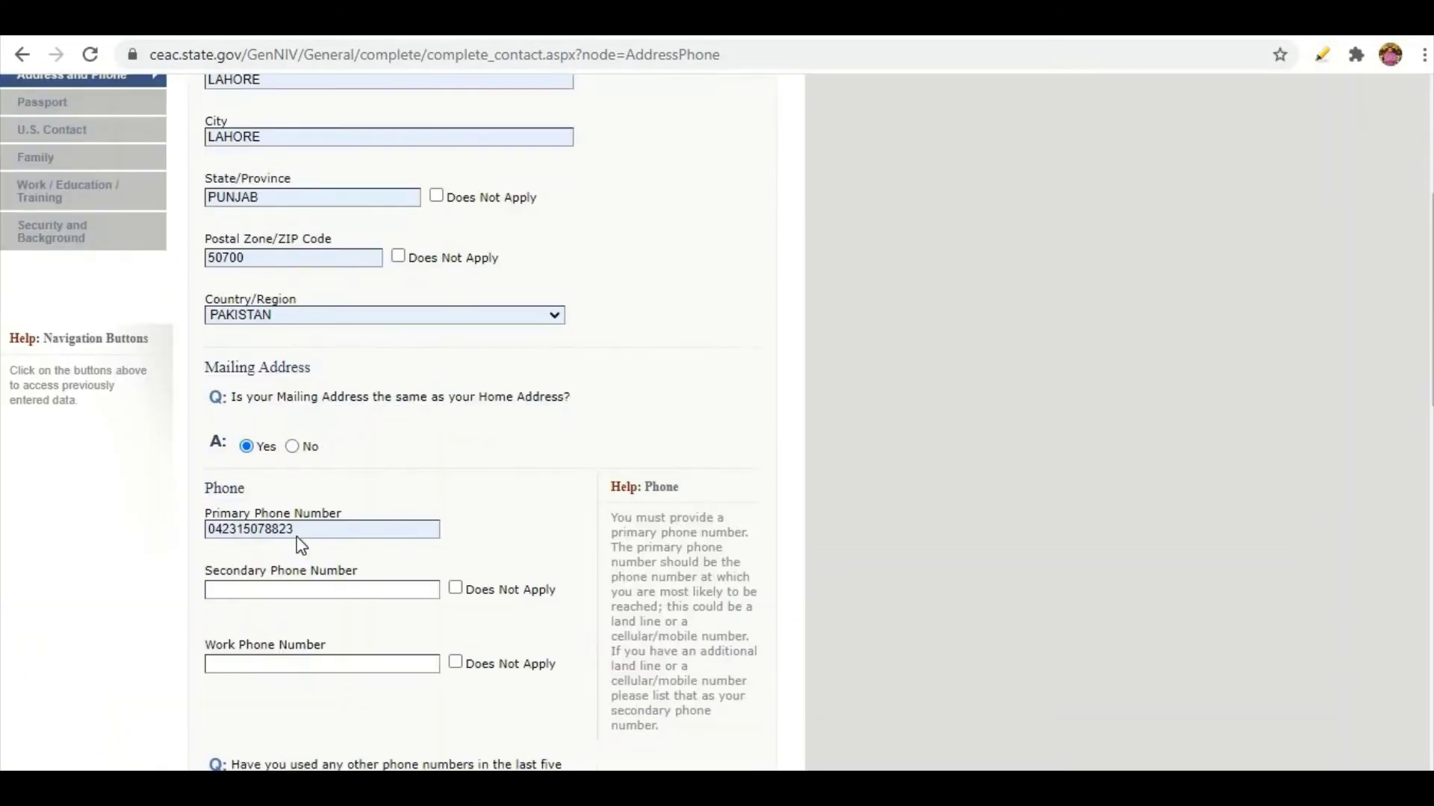
{"action": "left_click", "coordinate": [292, 447]}
{"action": "scroll", "coordinate": [586, 426], "scroll_direction": "down", "scroll_amount": 3}
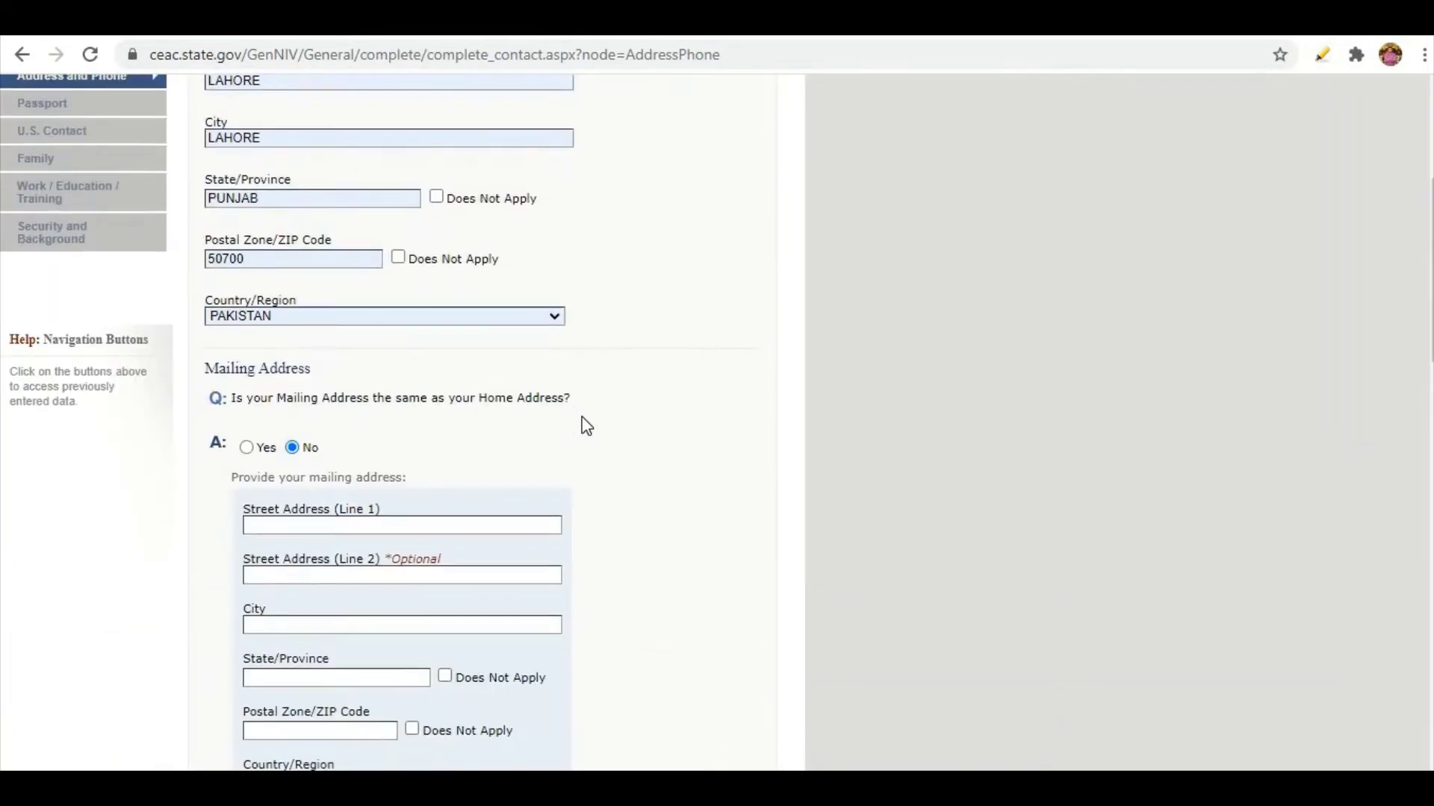
{"action": "scroll", "coordinate": [365, 582], "scroll_direction": "up", "scroll_amount": 6}
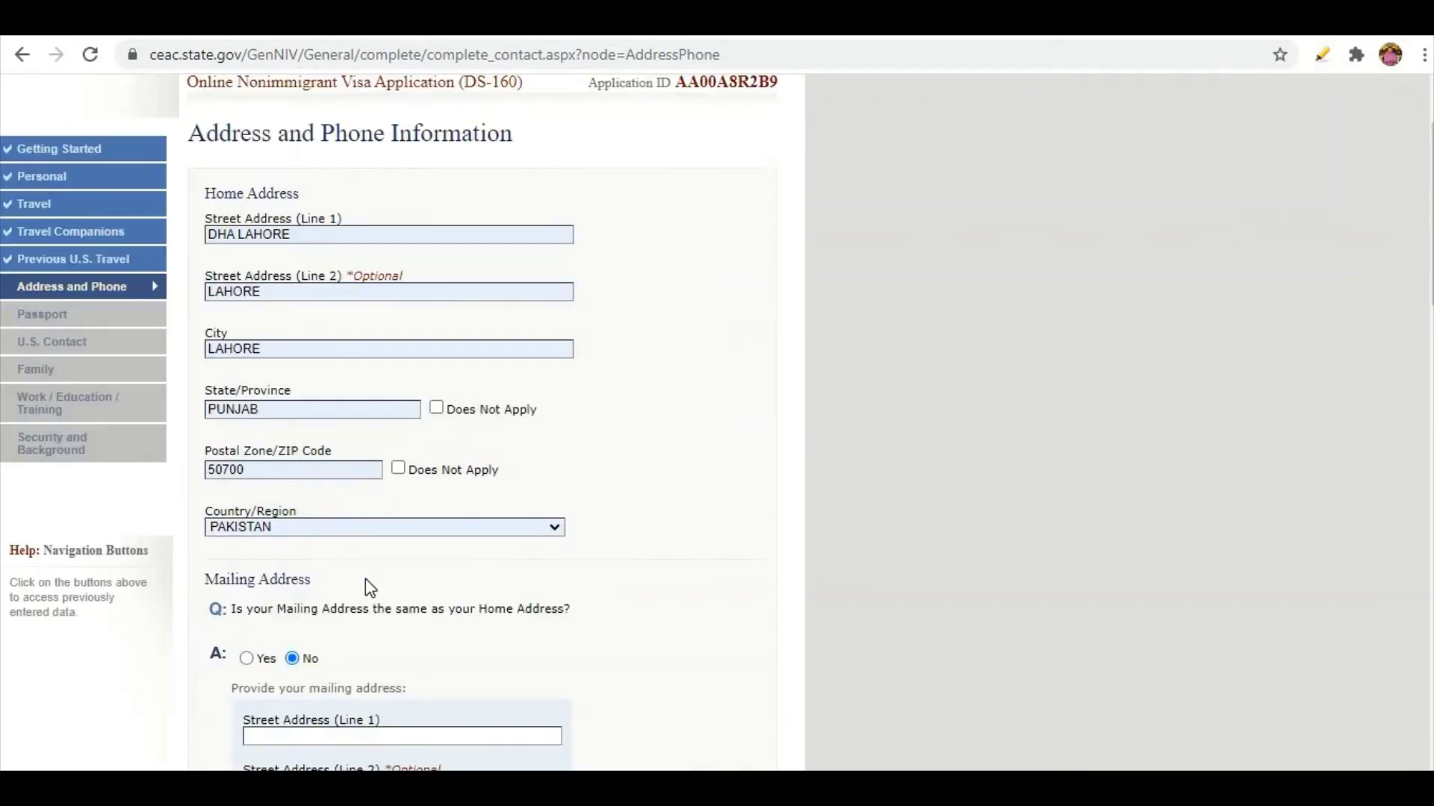
{"action": "scroll", "coordinate": [339, 500], "scroll_direction": "down", "scroll_amount": 2}
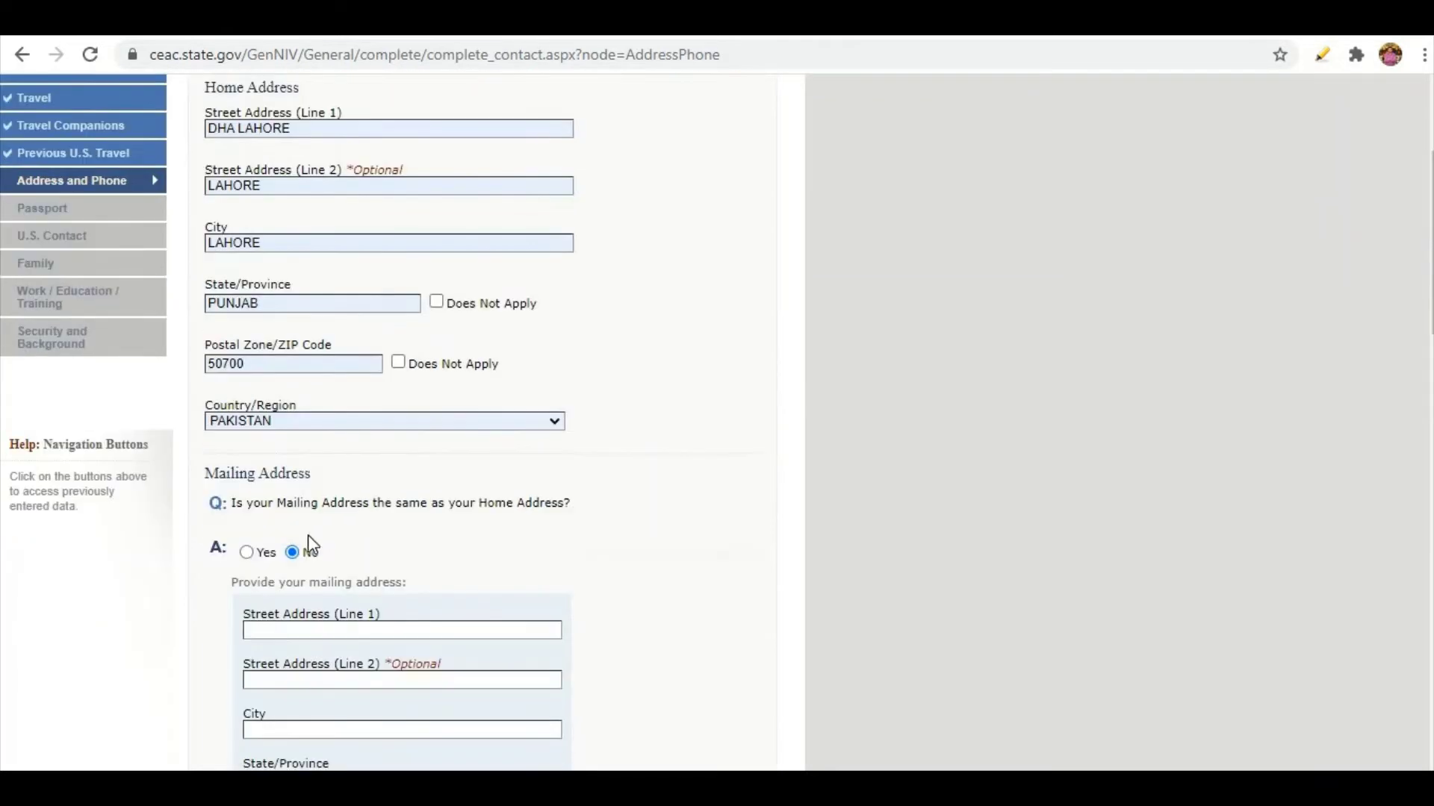
{"action": "left_click", "coordinate": [247, 552]}
{"action": "scroll", "coordinate": [652, 469], "scroll_direction": "down", "scroll_amount": 5}
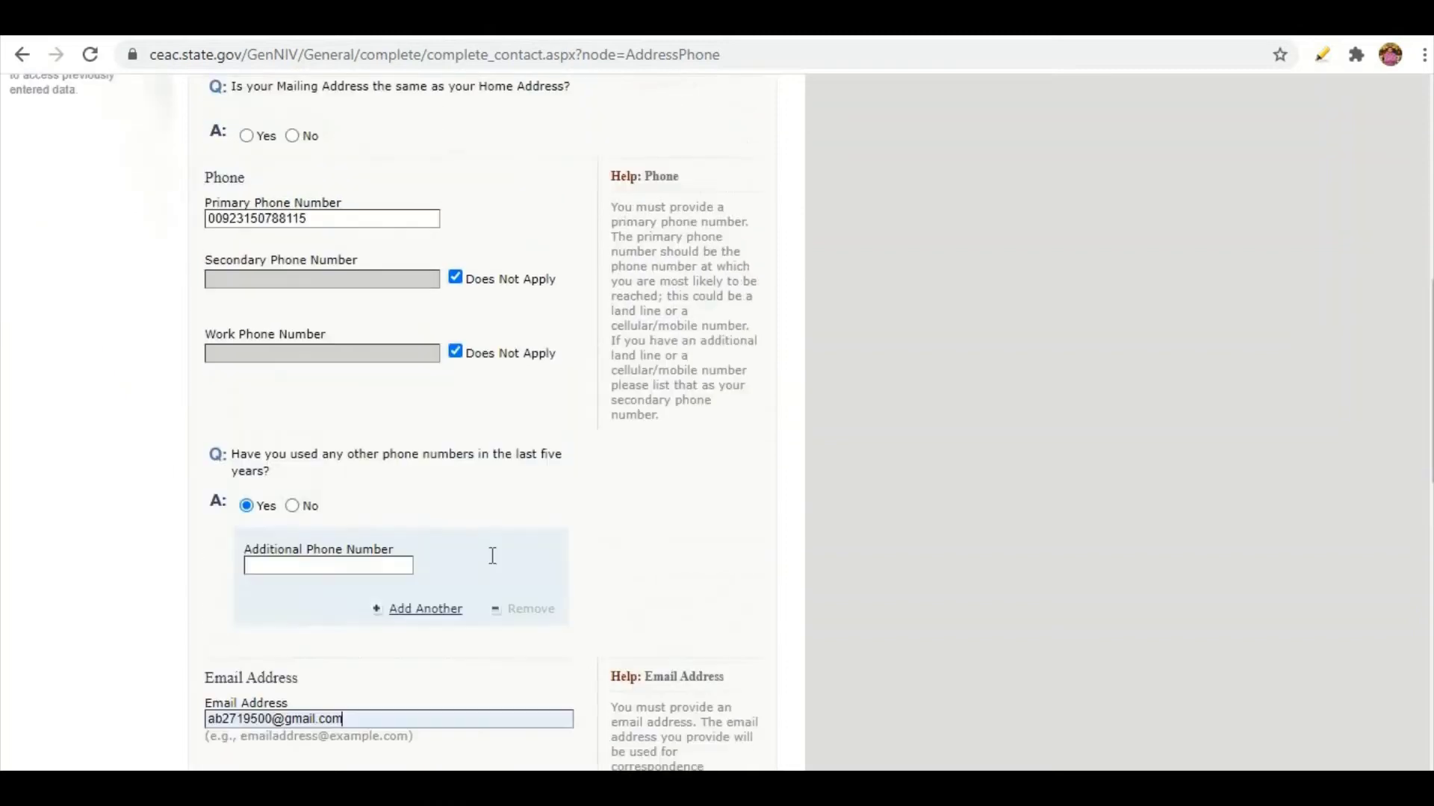
Mark the secondary and work phone fields as Does Not Apply.
{"action": "scroll", "coordinate": [490, 578], "scroll_direction": "up", "scroll_amount": 2}
{"action": "scroll", "coordinate": [522, 590], "scroll_direction": "down", "scroll_amount": 3}
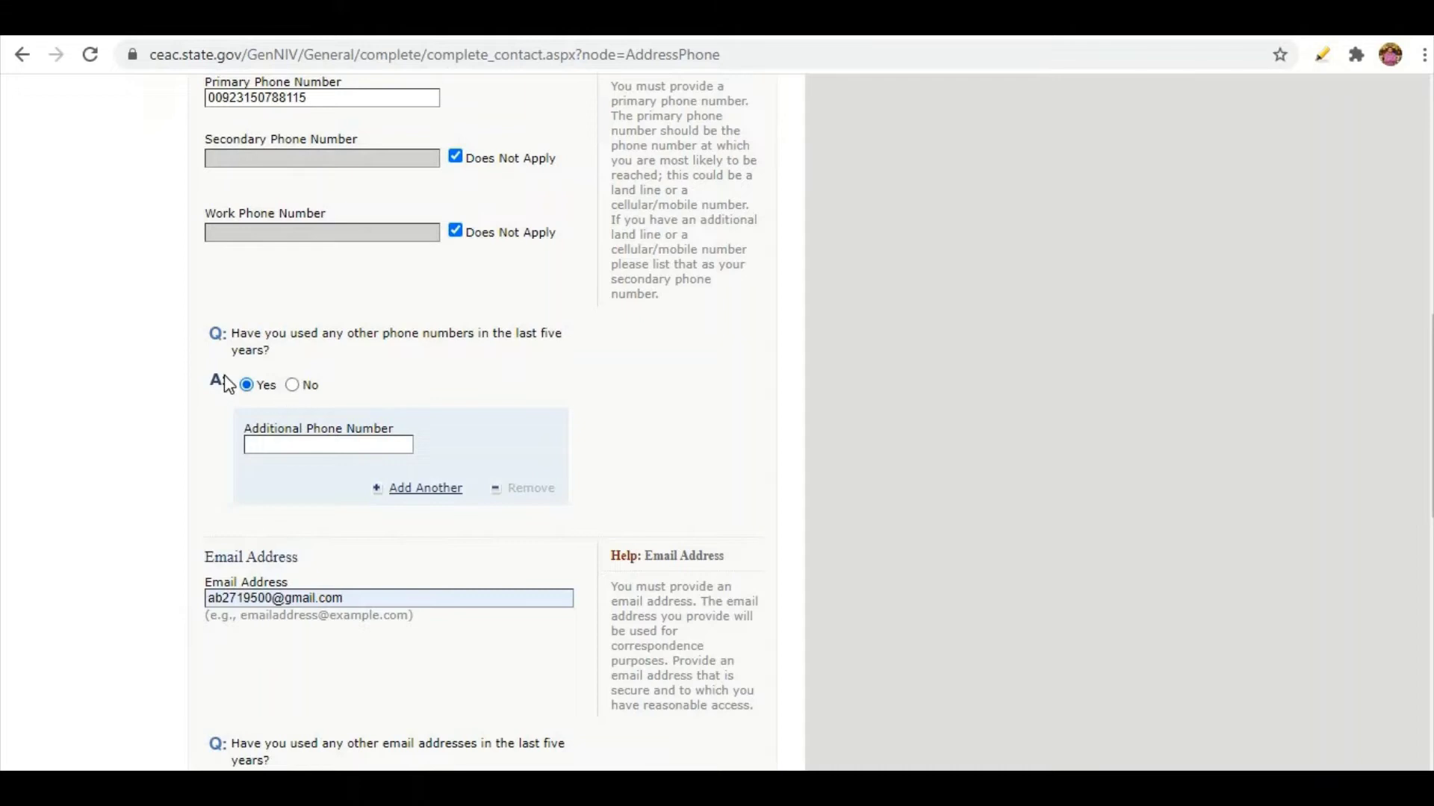
{"action": "left_click", "coordinate": [327, 445]}
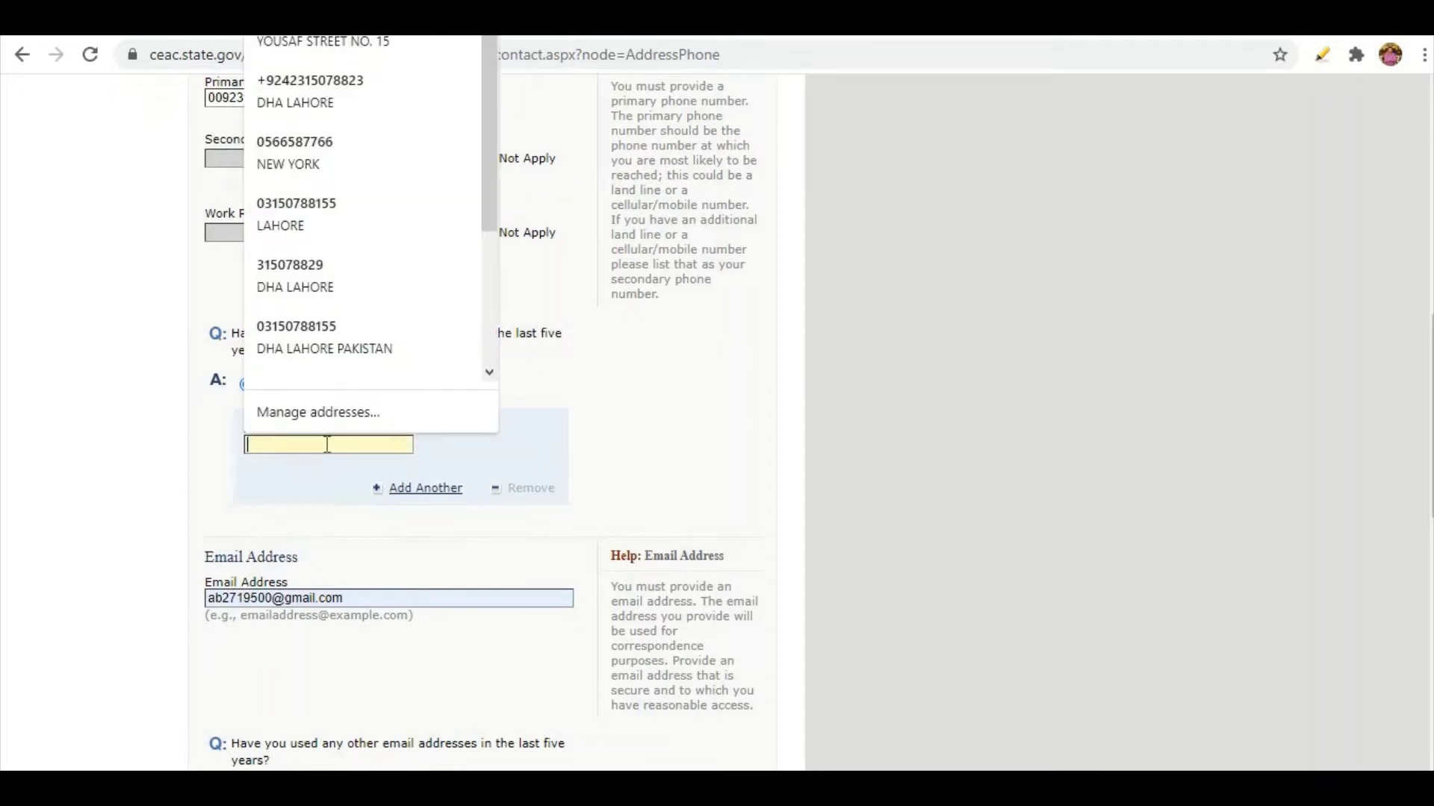
{"action": "left_click", "coordinate": [278, 480]}
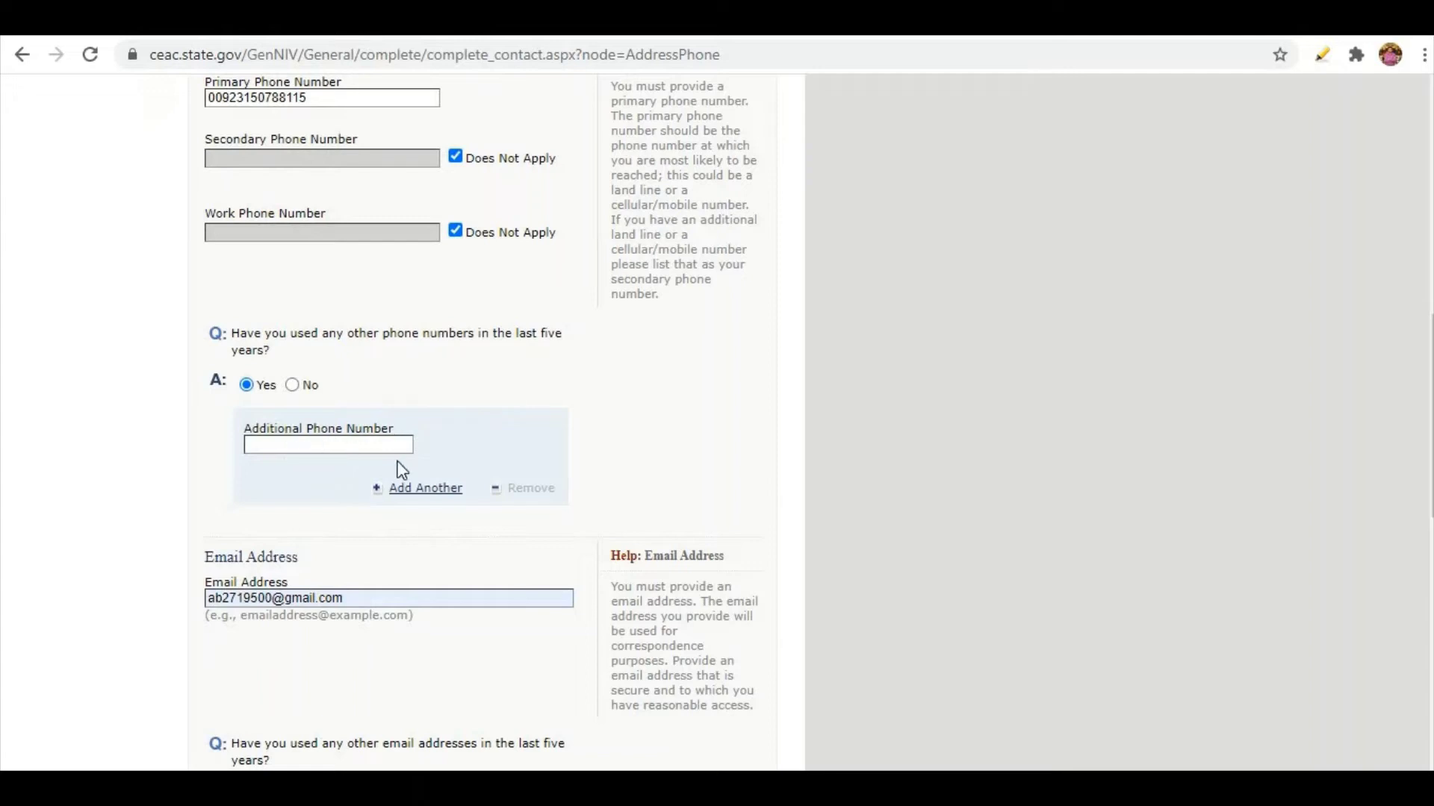
{"action": "left_click", "coordinate": [422, 499]}
Answer No to other phone numbers and Yes to other e-mail addresses.
{"action": "scroll", "coordinate": [420, 495], "scroll_direction": "down", "scroll_amount": 5}
{"action": "left_click", "coordinate": [292, 279]}
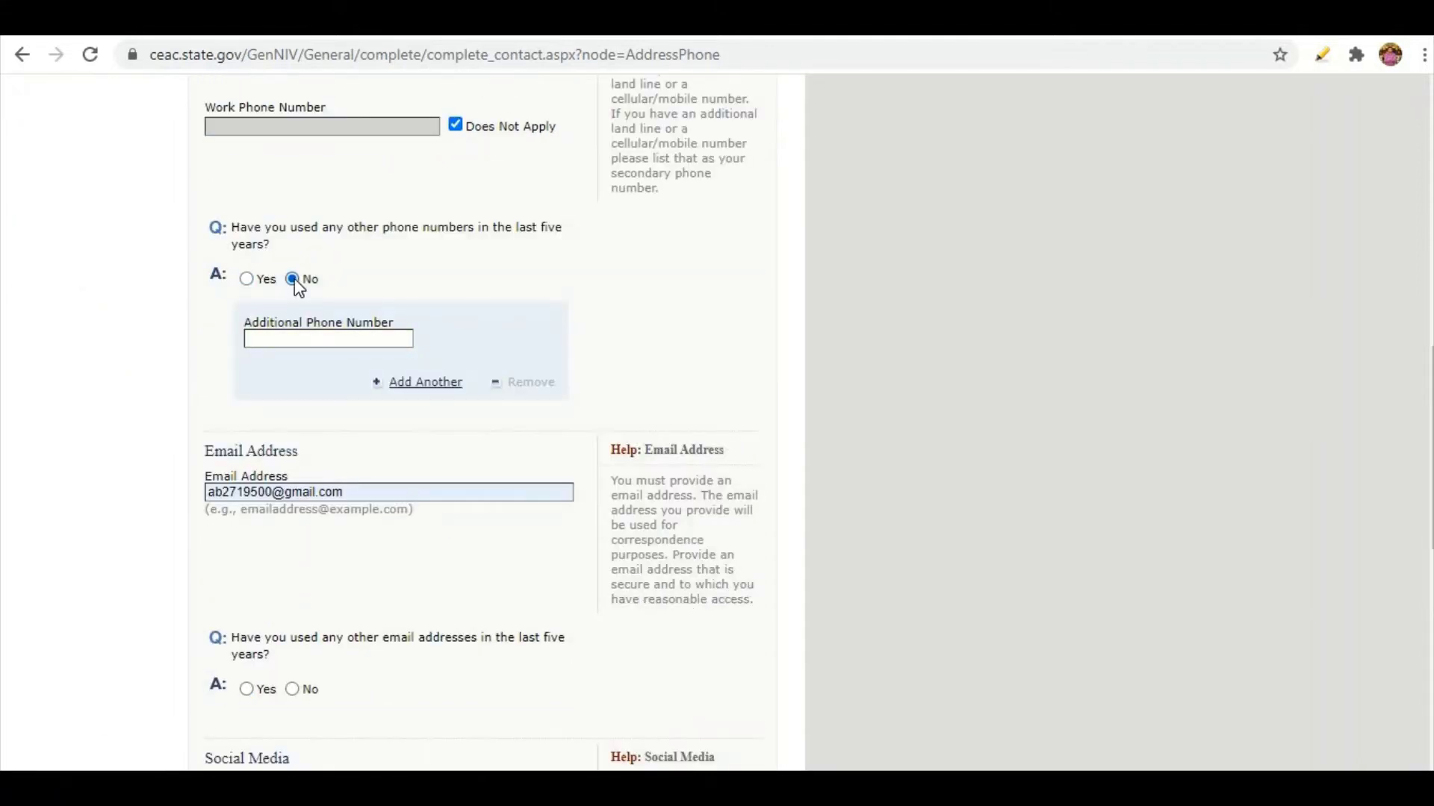
{"action": "scroll", "coordinate": [352, 333], "scroll_direction": "down", "scroll_amount": 6}
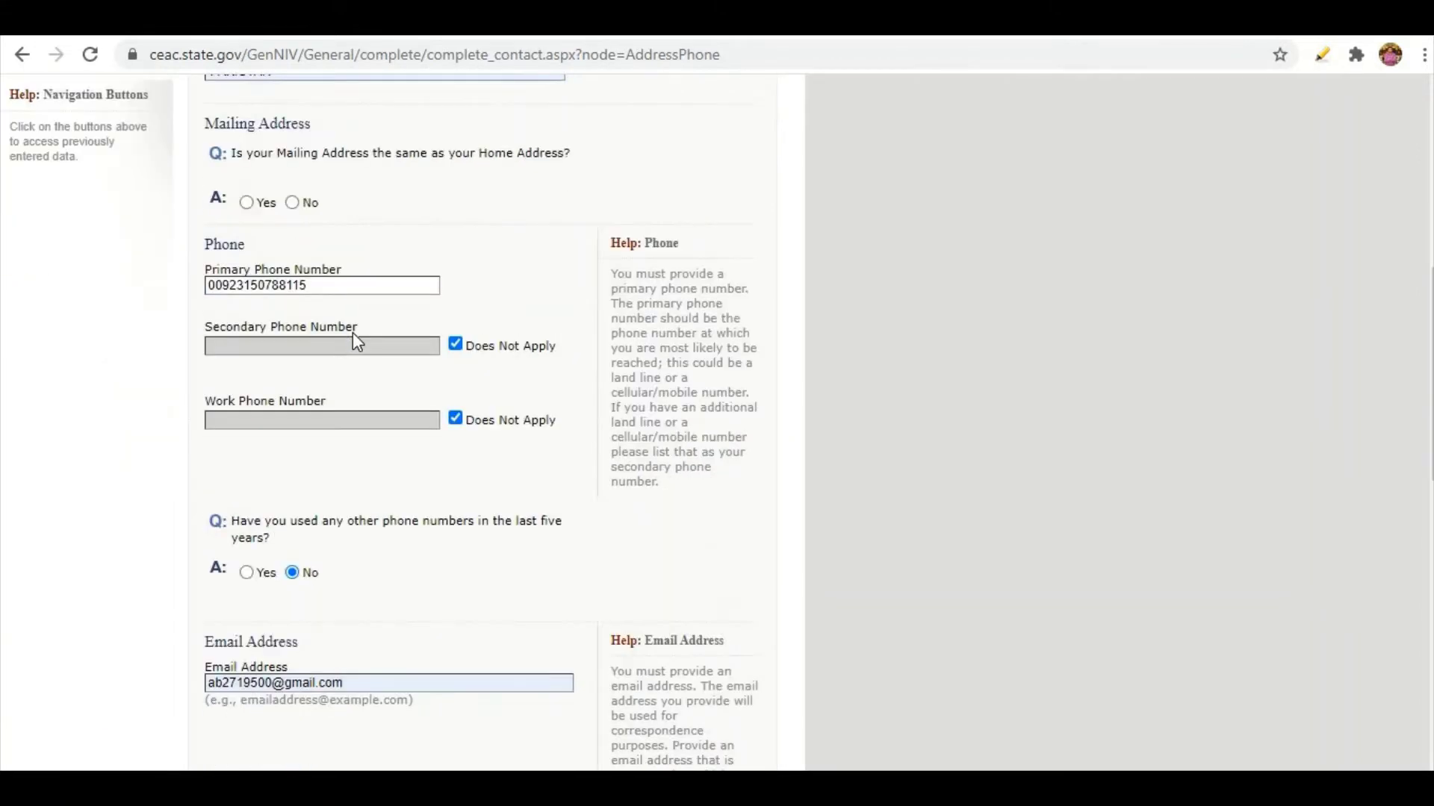
{"action": "scroll", "coordinate": [294, 365], "scroll_direction": "down", "scroll_amount": 2}
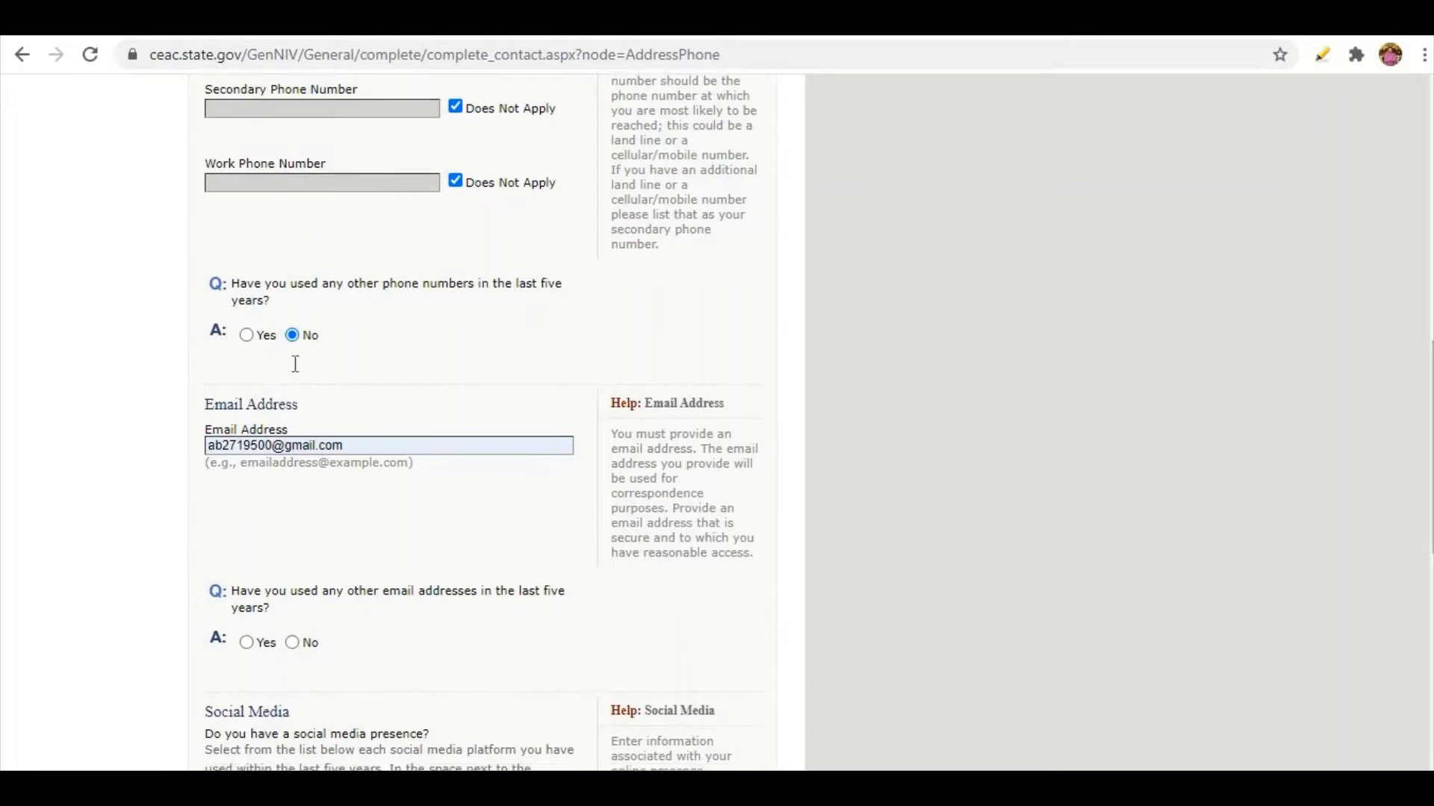
{"action": "scroll", "coordinate": [301, 363], "scroll_direction": "down", "scroll_amount": 3}
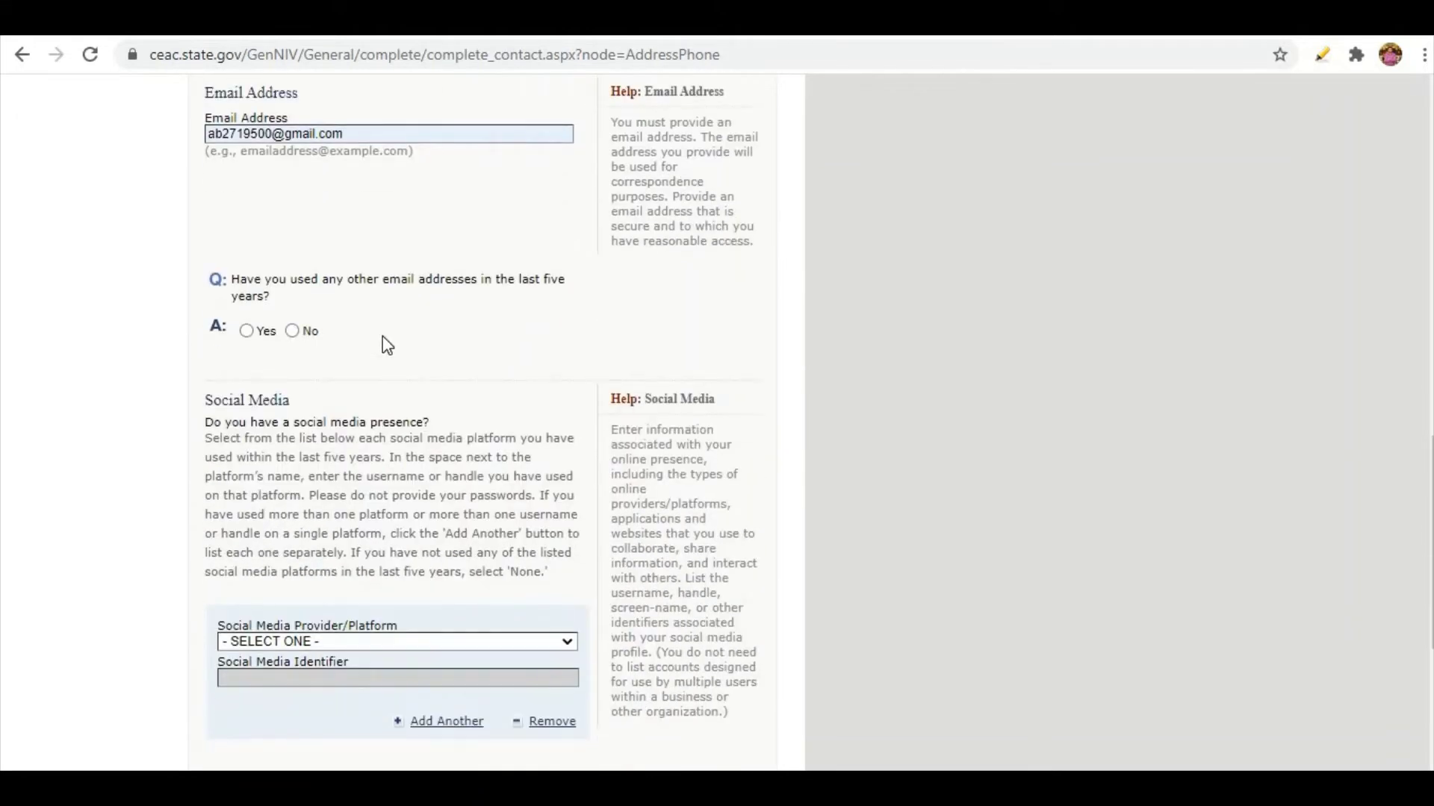
{"action": "left_click", "coordinate": [252, 332]}
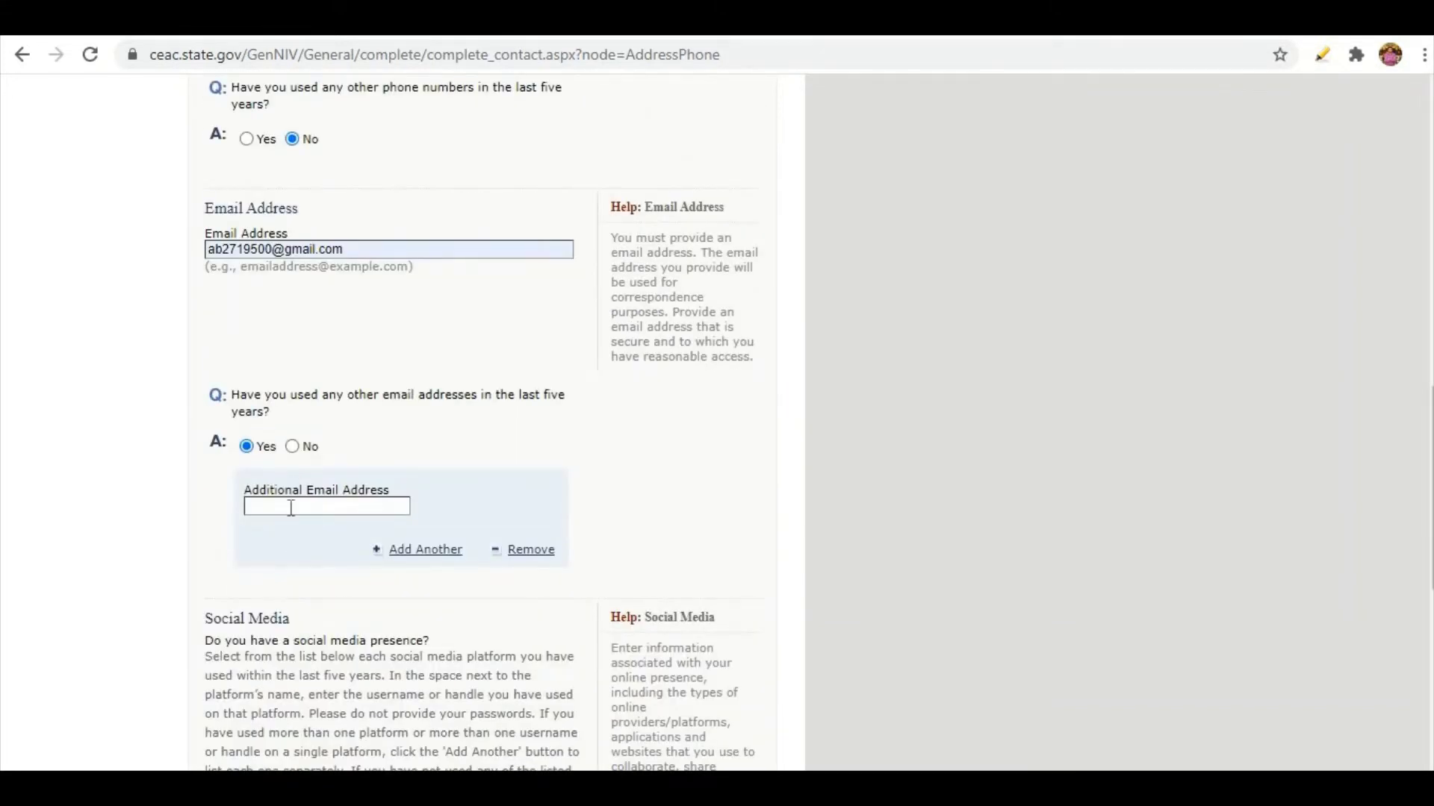
Keep FACEBOOK as the first social media platform, then add and remove an INSTAGRAM entry.
{"action": "scroll", "coordinate": [418, 553], "scroll_direction": "down", "scroll_amount": 6}
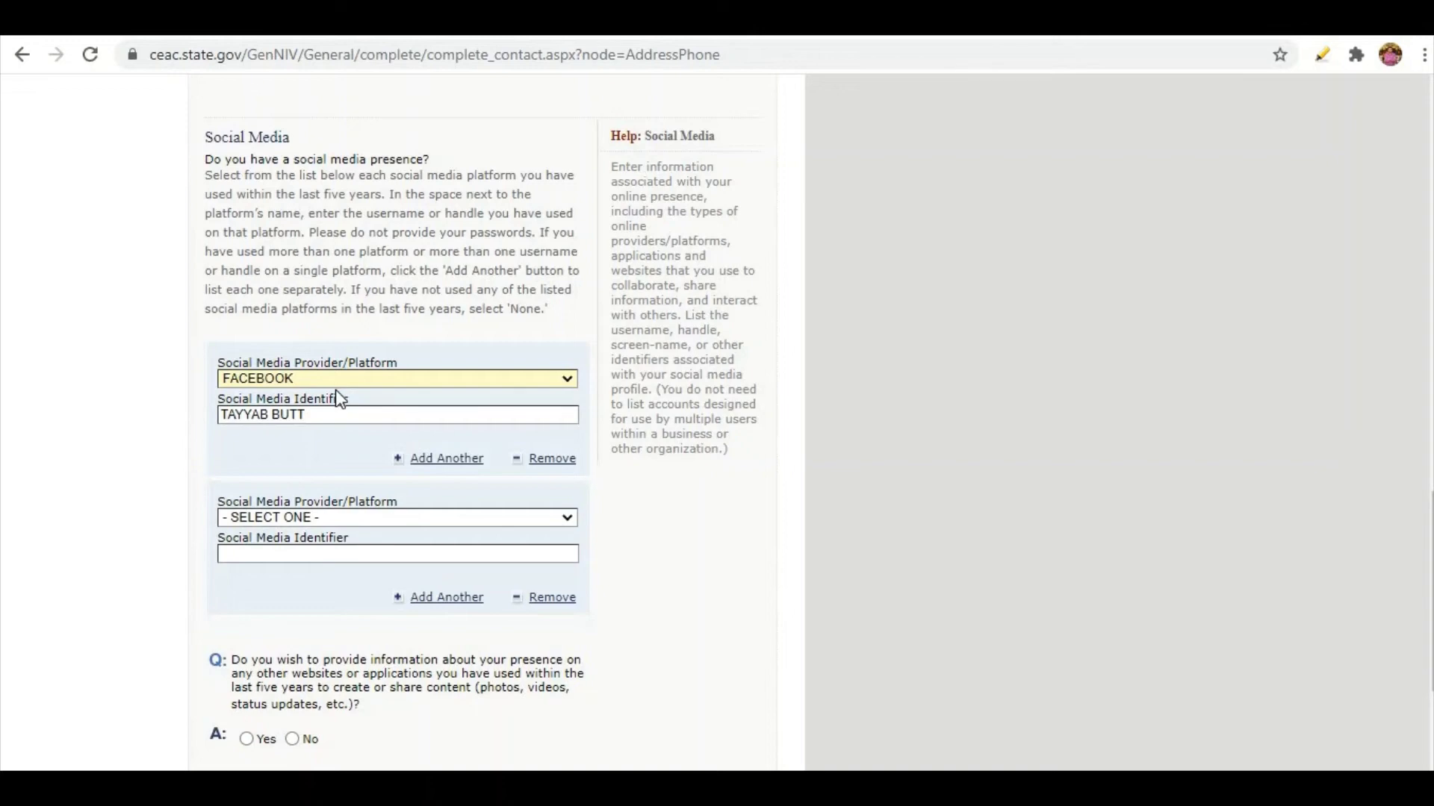
{"action": "scroll", "coordinate": [339, 401], "scroll_direction": "up", "scroll_amount": 4}
{"action": "scroll", "coordinate": [340, 401], "scroll_direction": "down", "scroll_amount": 4}
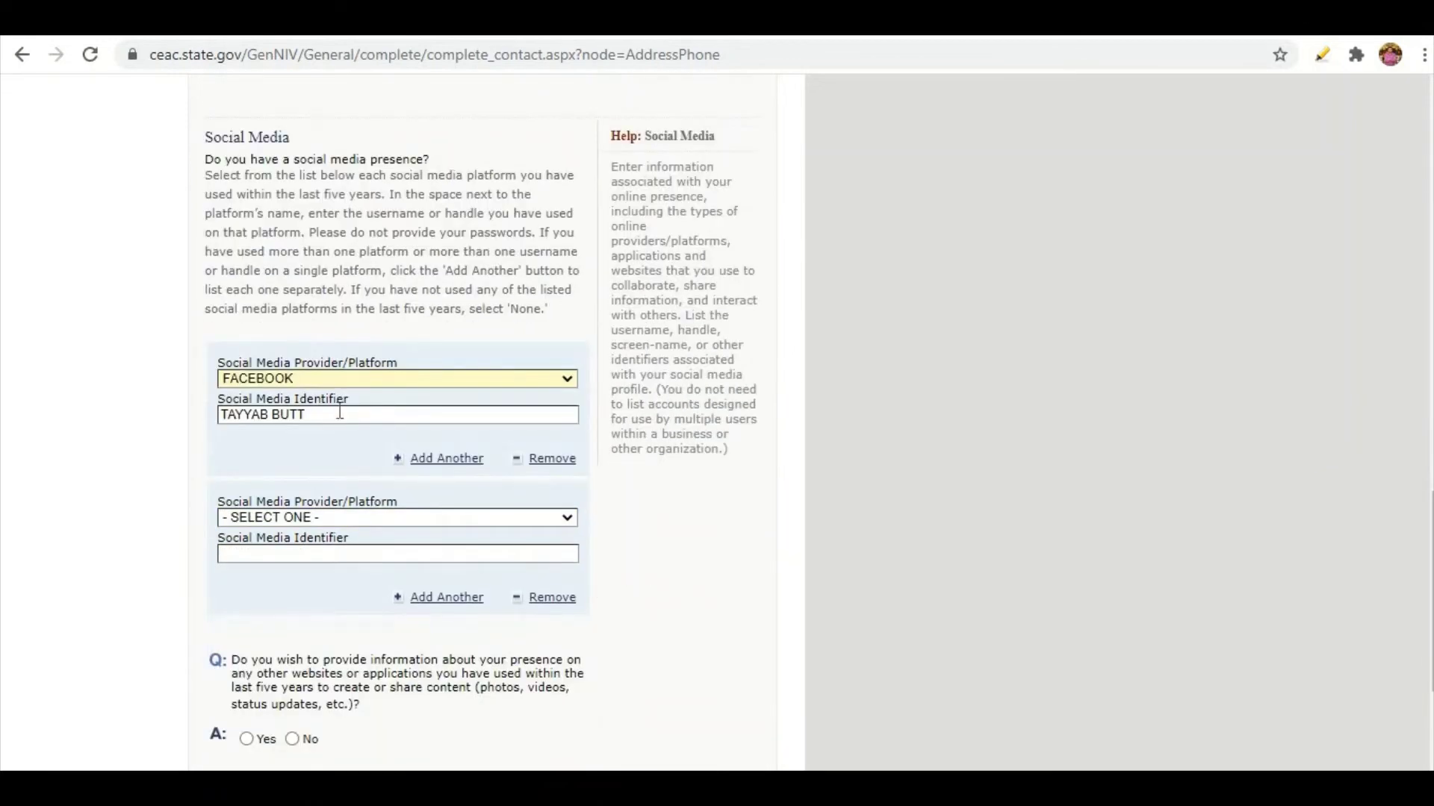
{"action": "left_click", "coordinate": [299, 379]}
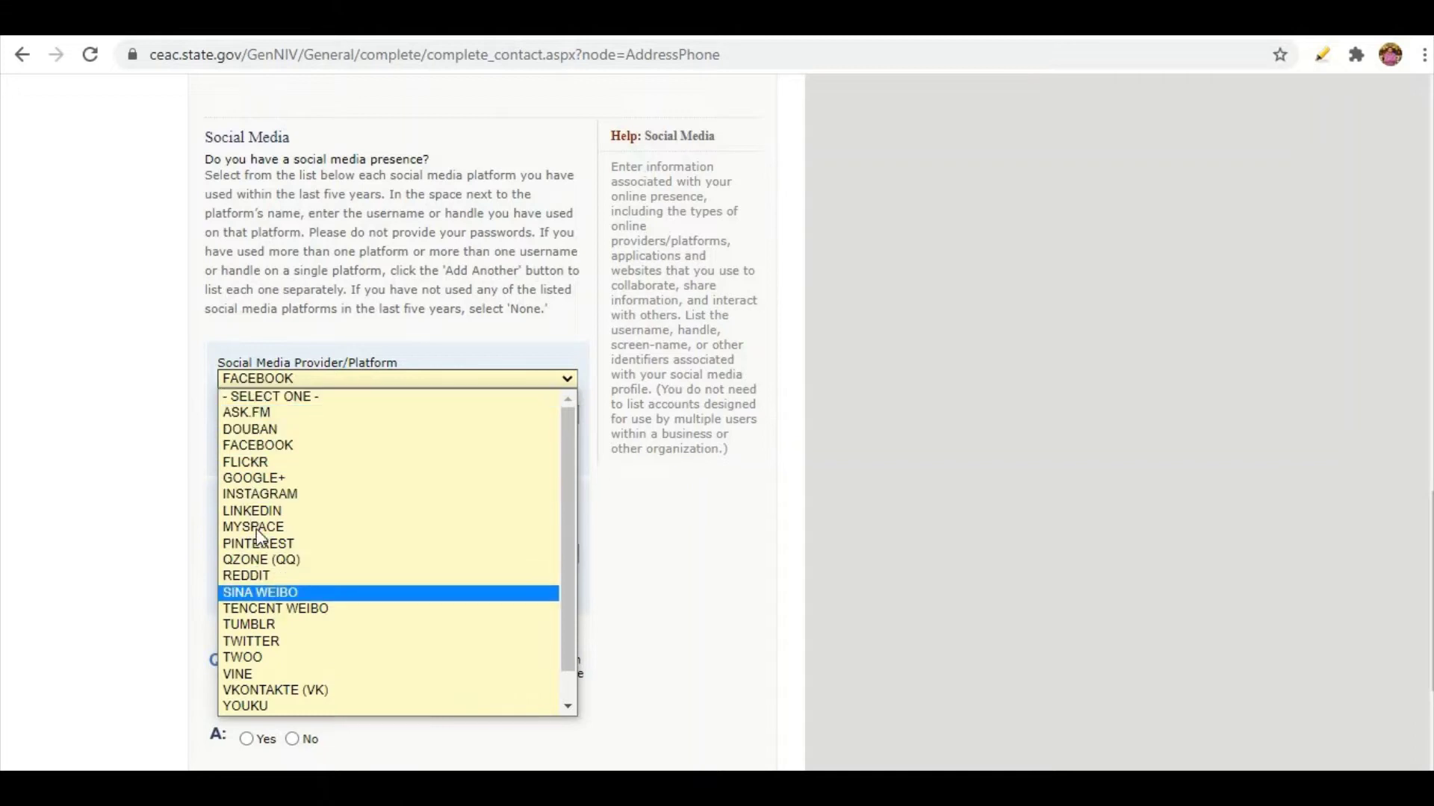
{"action": "left_click", "coordinate": [249, 448]}
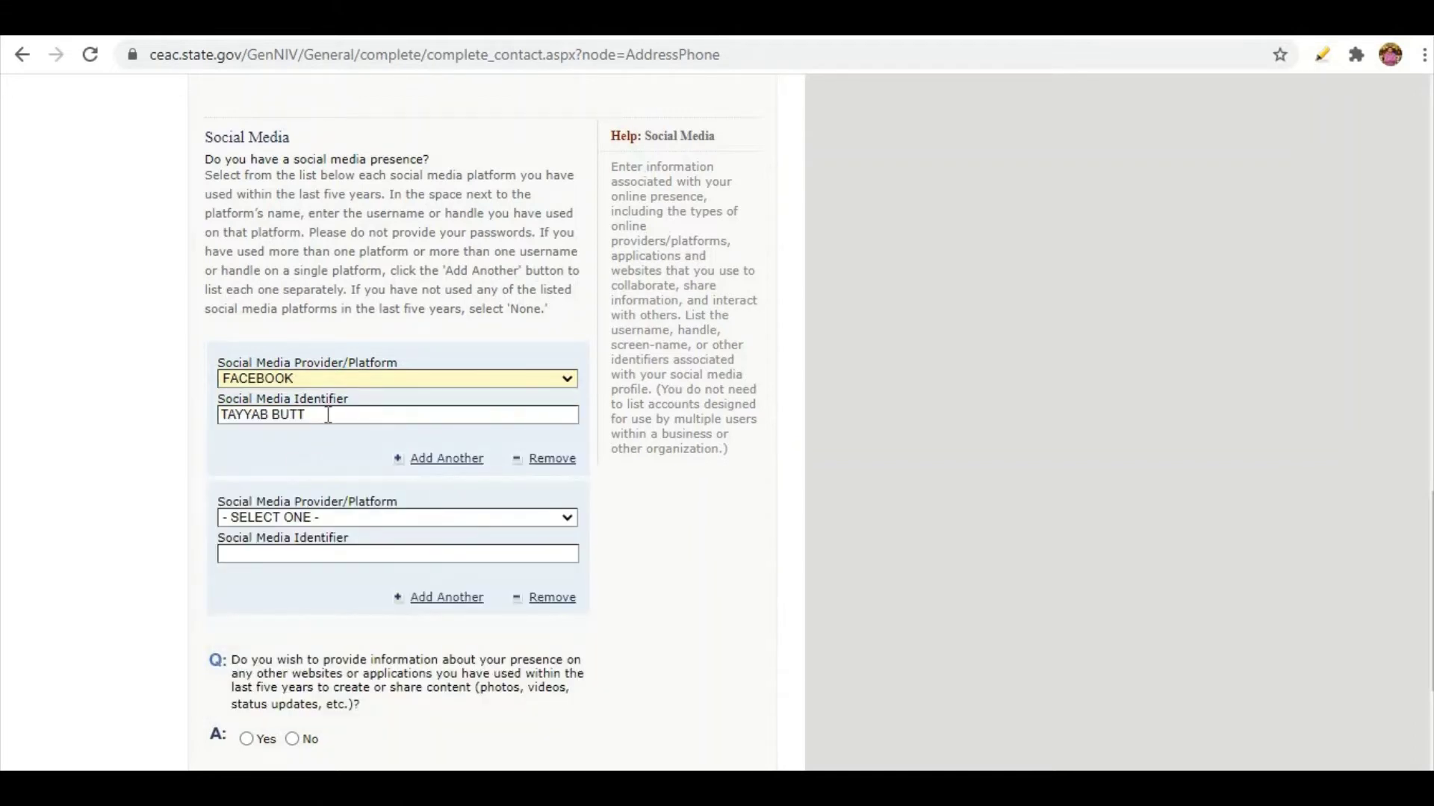
{"action": "left_click_drag", "start_coordinate": [328, 415], "coordinate": [227, 416]}
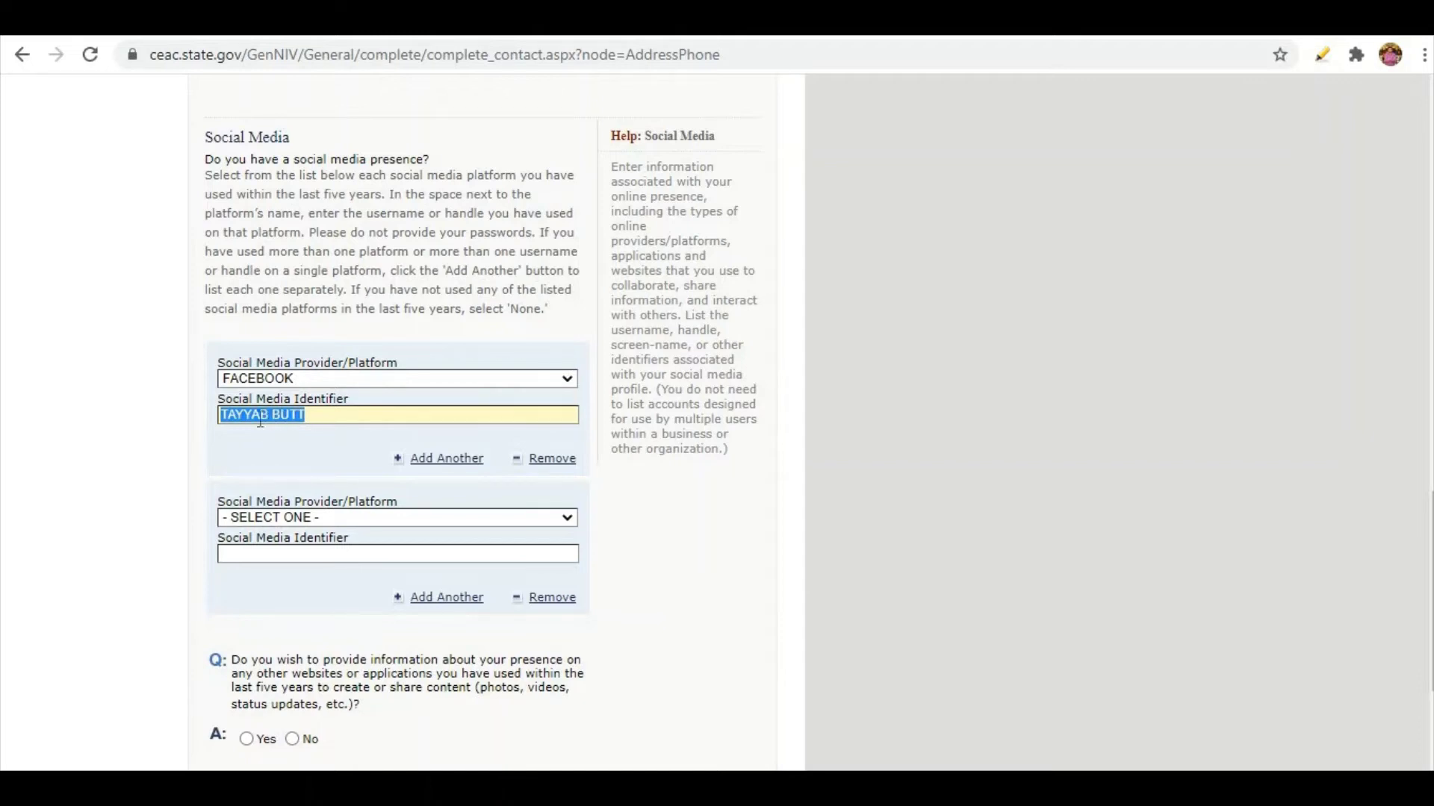
{"action": "left_click", "coordinate": [317, 518]}
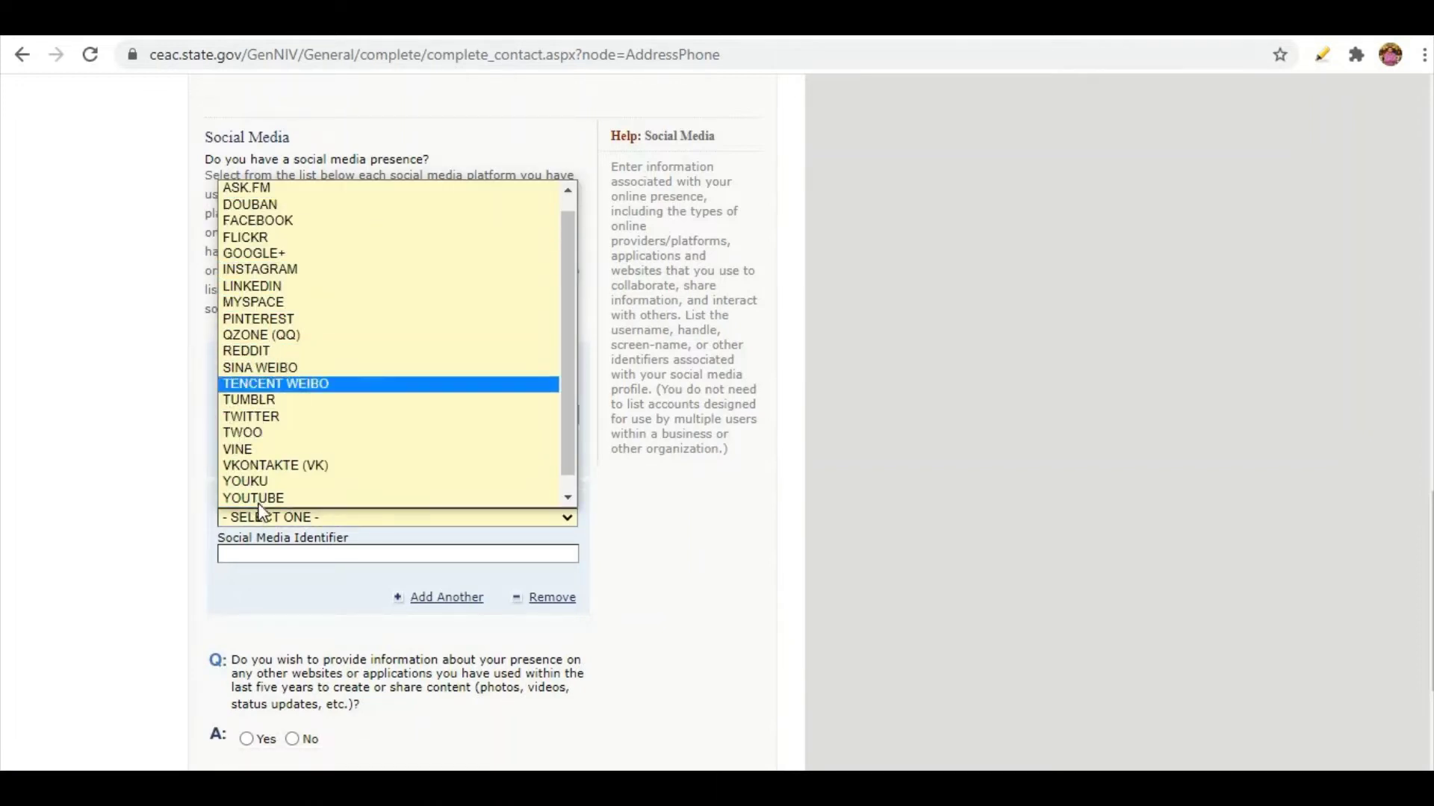
{"action": "left_click", "coordinate": [265, 270]}
{"action": "scroll", "coordinate": [348, 567], "scroll_direction": "up", "scroll_amount": 1}
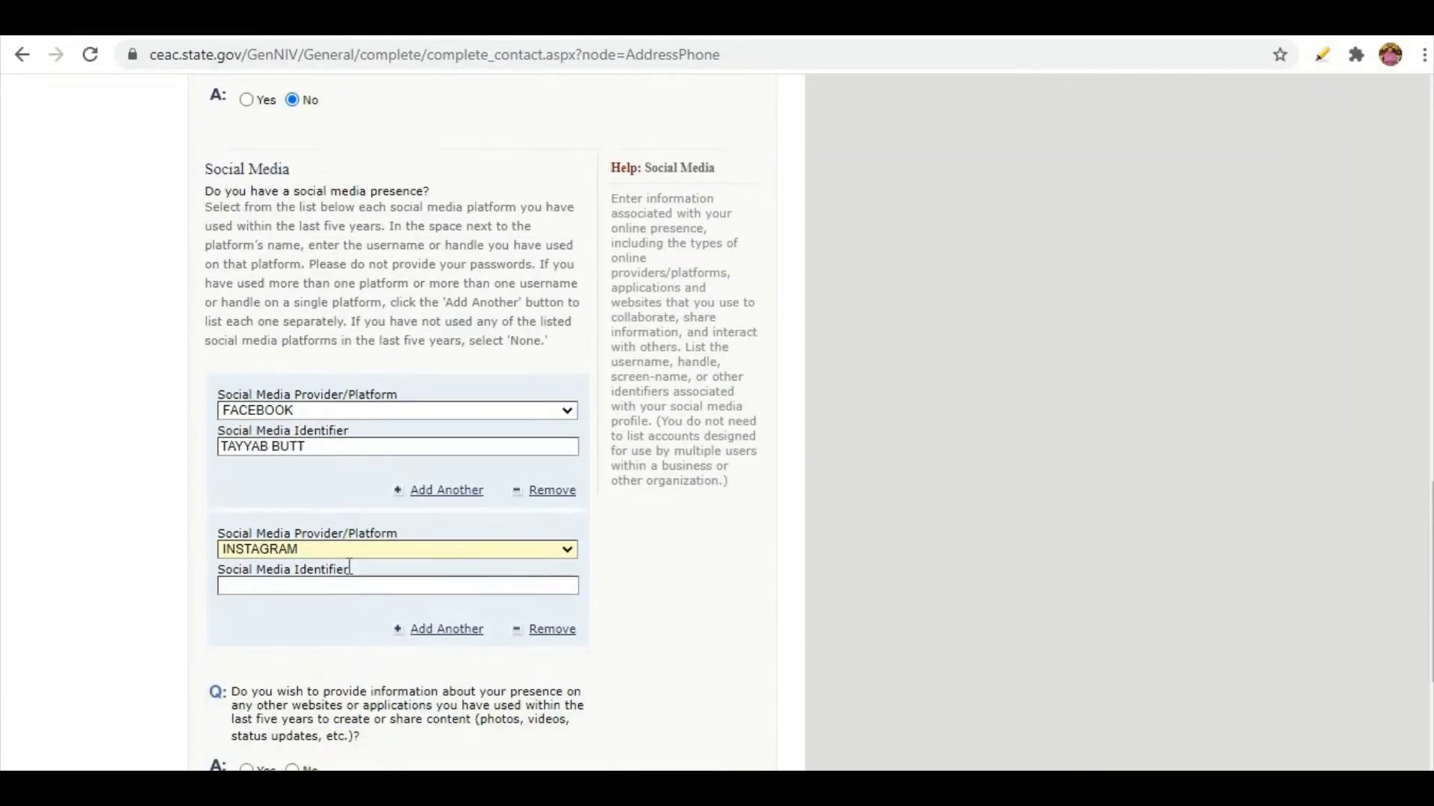
{"action": "scroll", "coordinate": [457, 439], "scroll_direction": "down", "scroll_amount": 3}
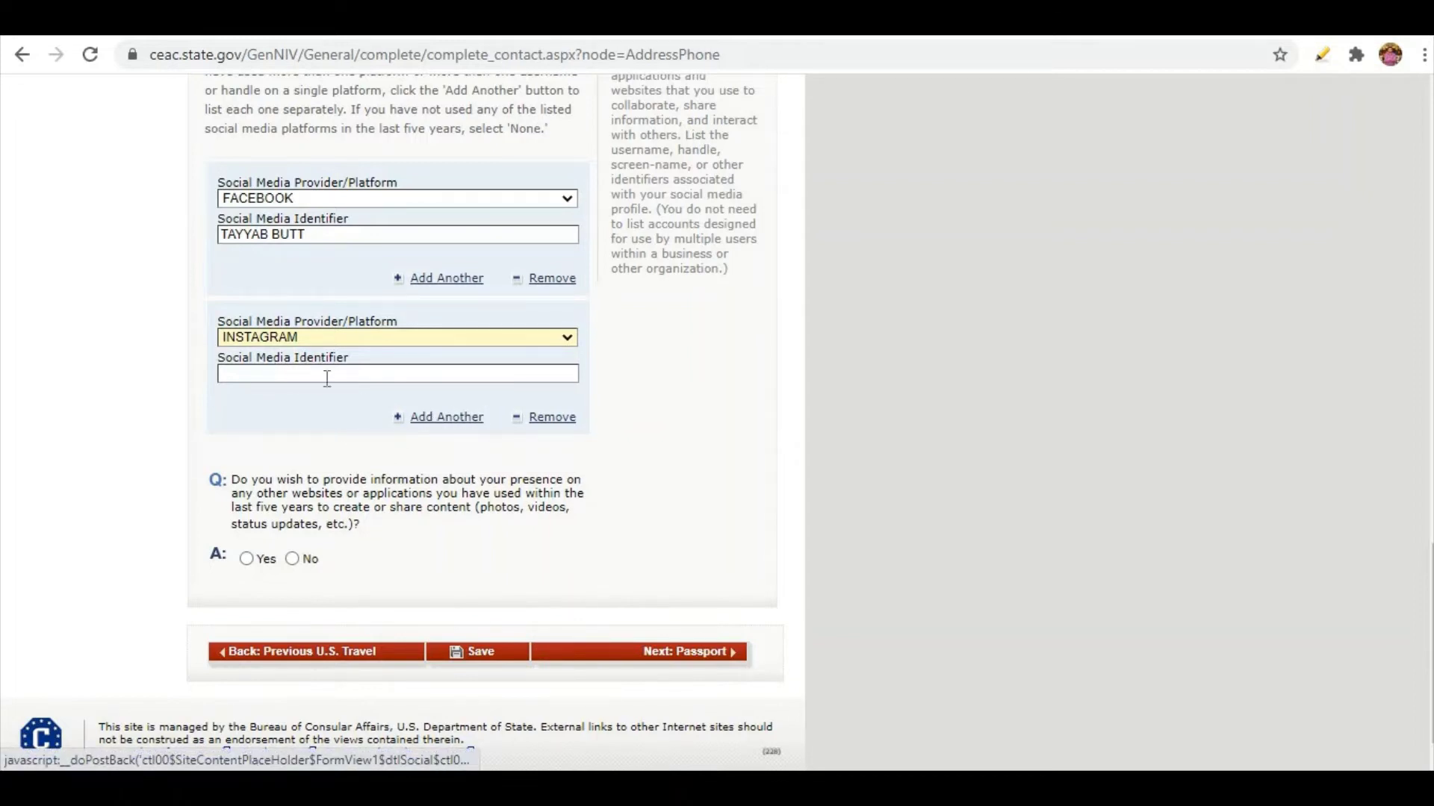
{"action": "left_click", "coordinate": [551, 418]}
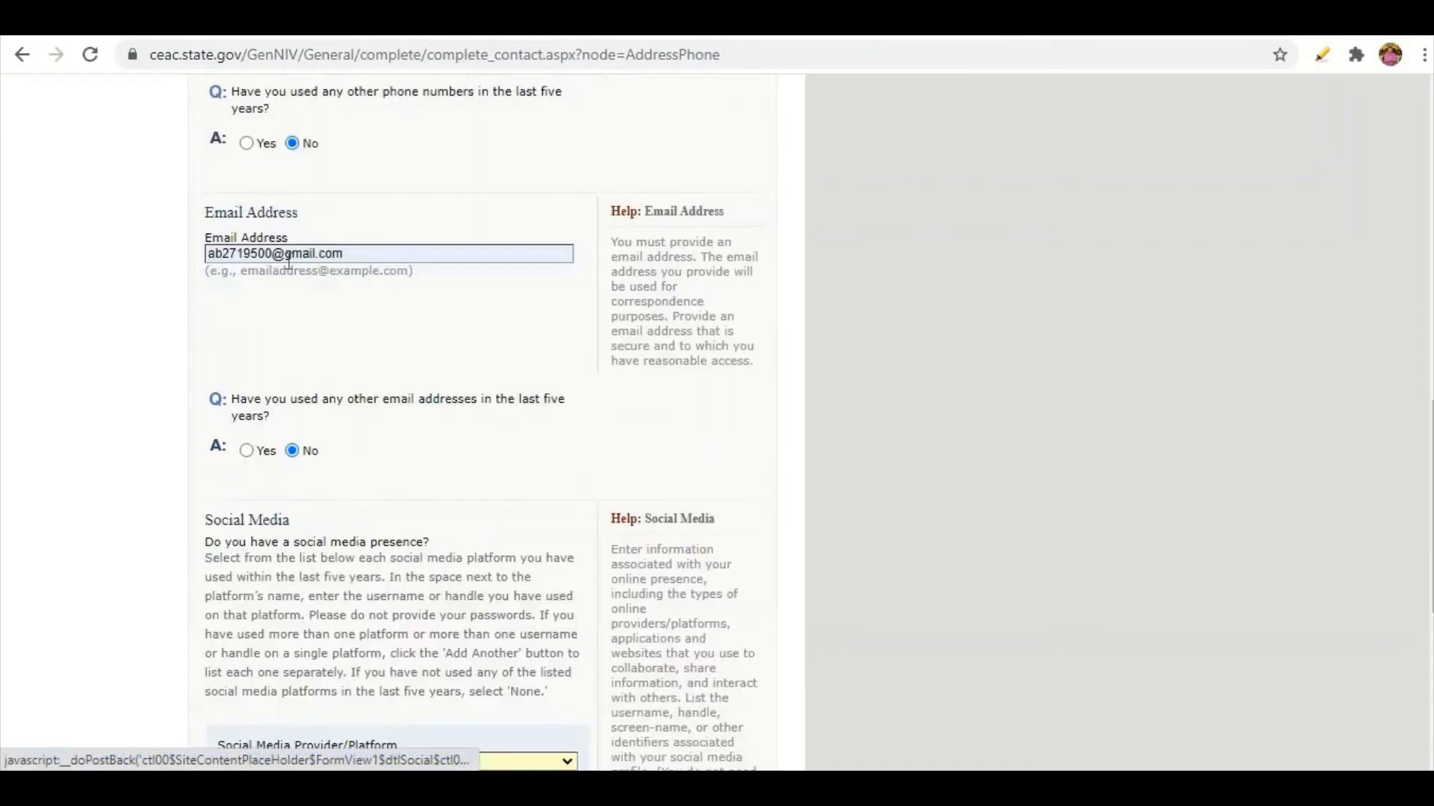
Answer No to presence on other websites and continue to the Passport page.
{"action": "scroll", "coordinate": [272, 418], "scroll_direction": "down", "scroll_amount": 2}
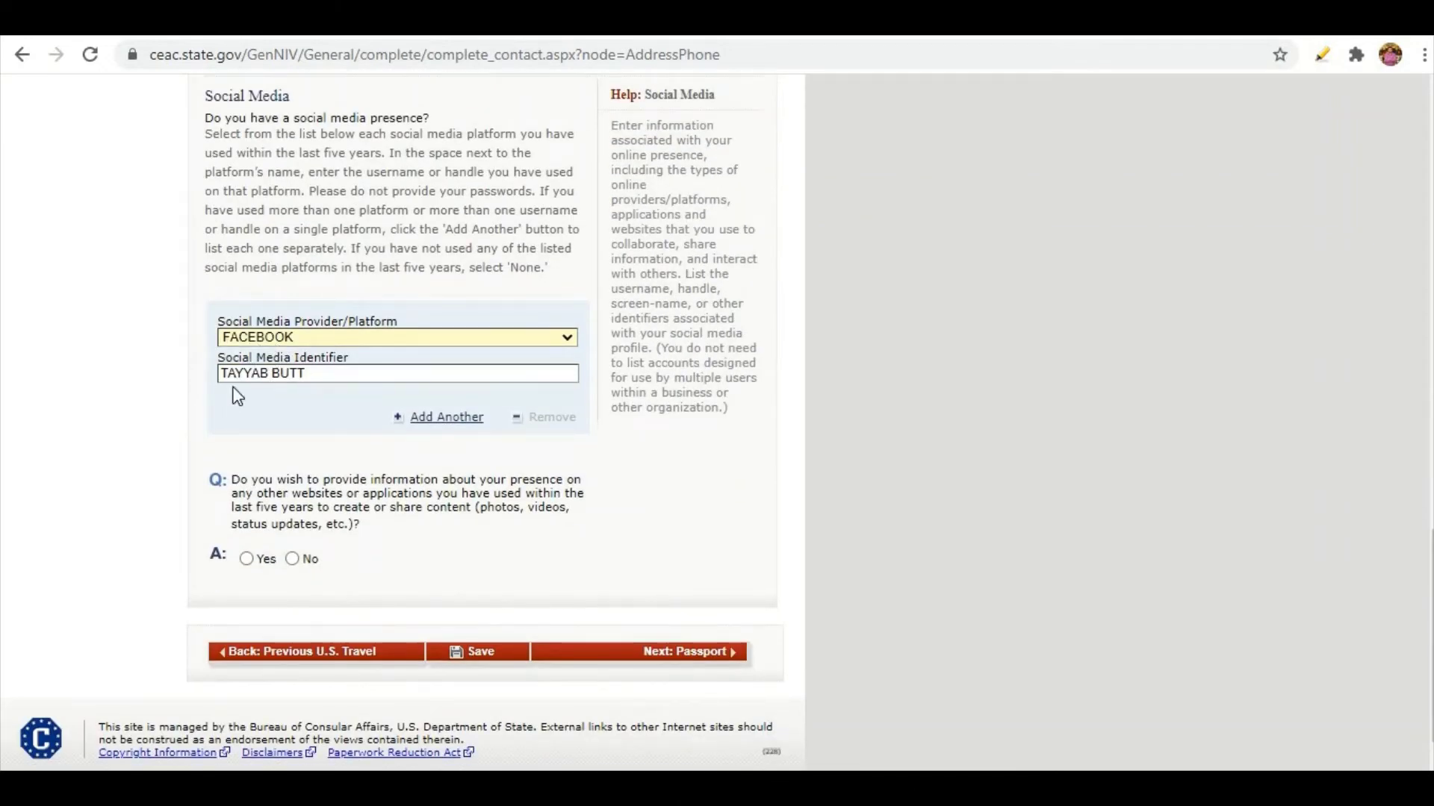
{"action": "scroll", "coordinate": [231, 392], "scroll_direction": "down", "scroll_amount": 1}
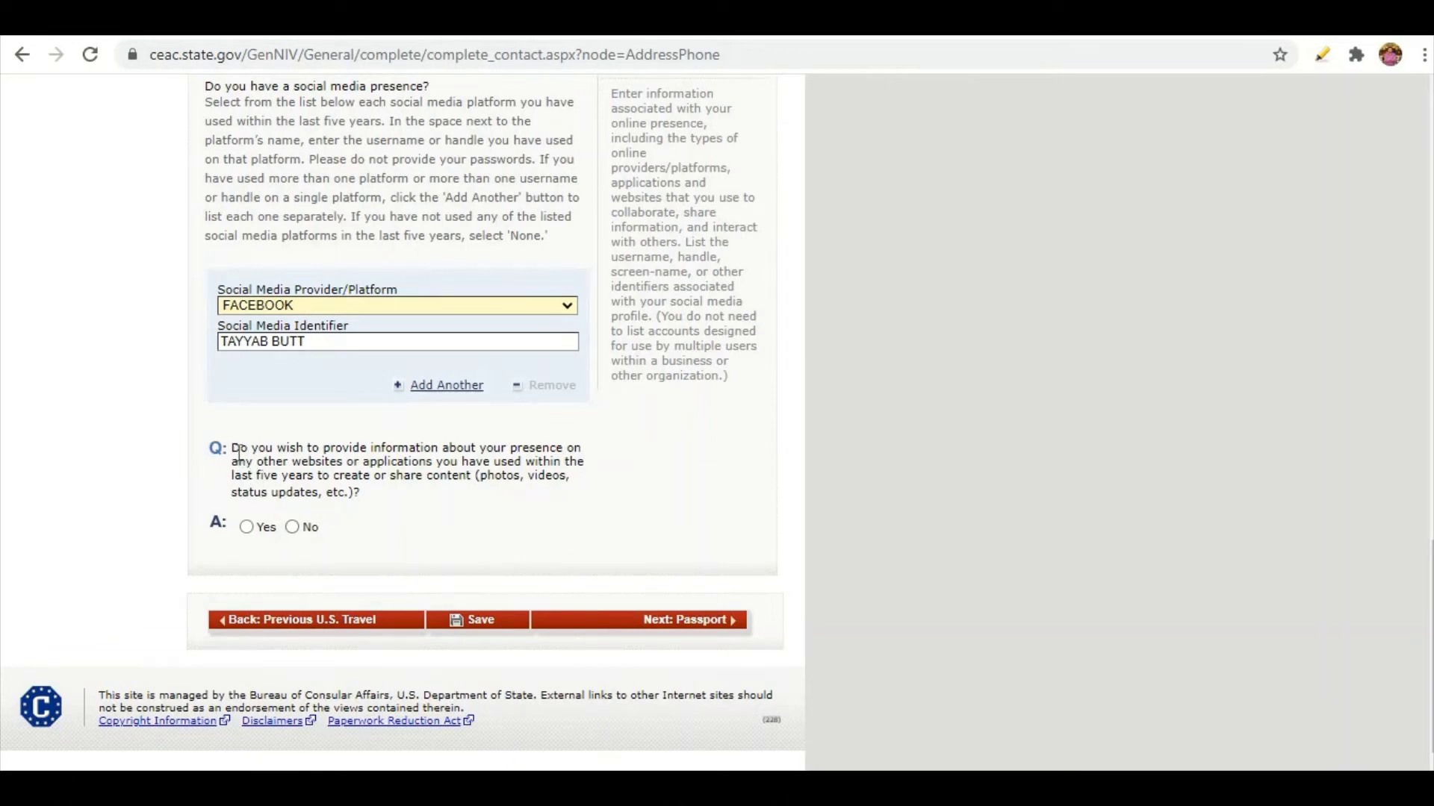
{"action": "left_click", "coordinate": [240, 454]}
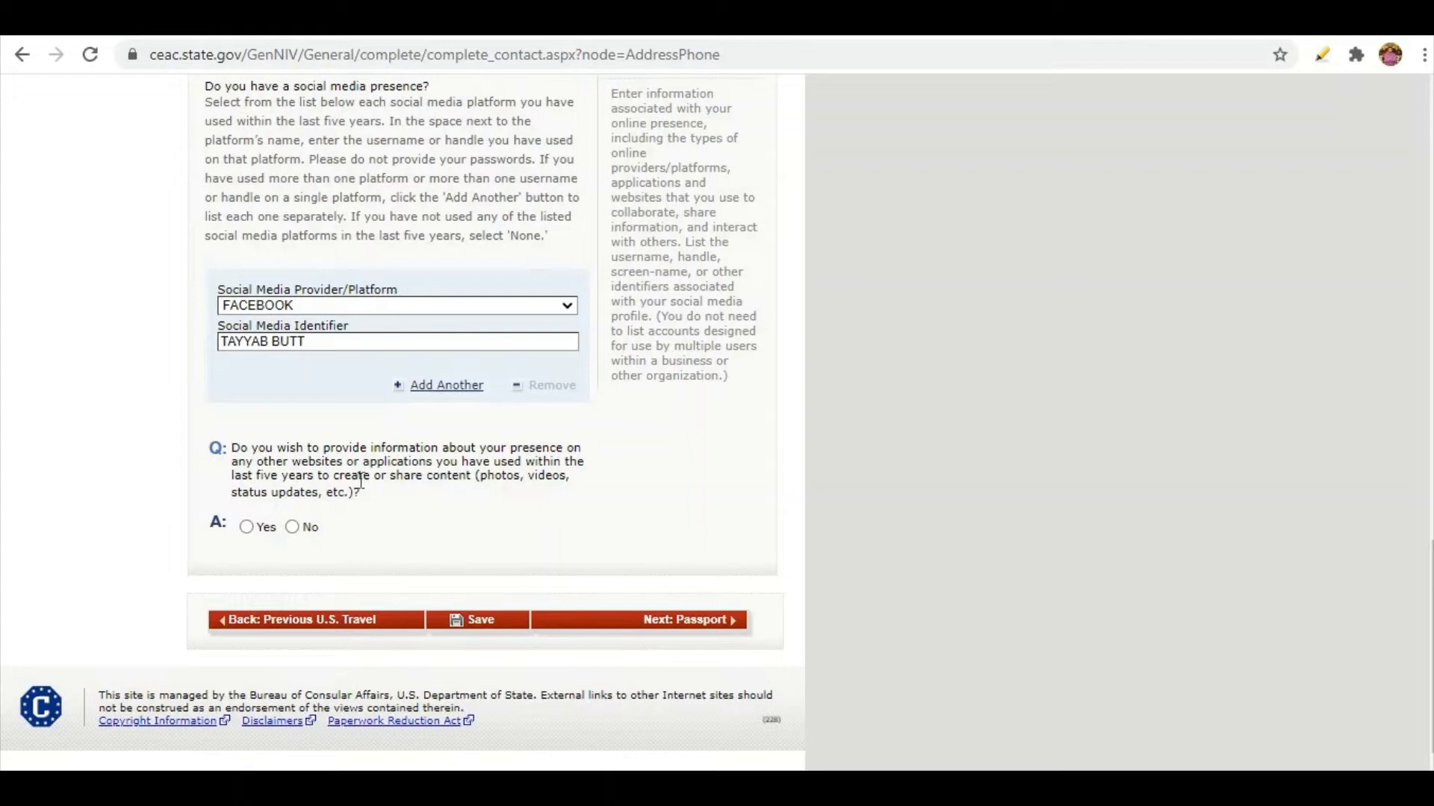
{"action": "left_click", "coordinate": [292, 527]}
{"action": "scroll", "coordinate": [413, 444], "scroll_direction": "down", "scroll_amount": 2}
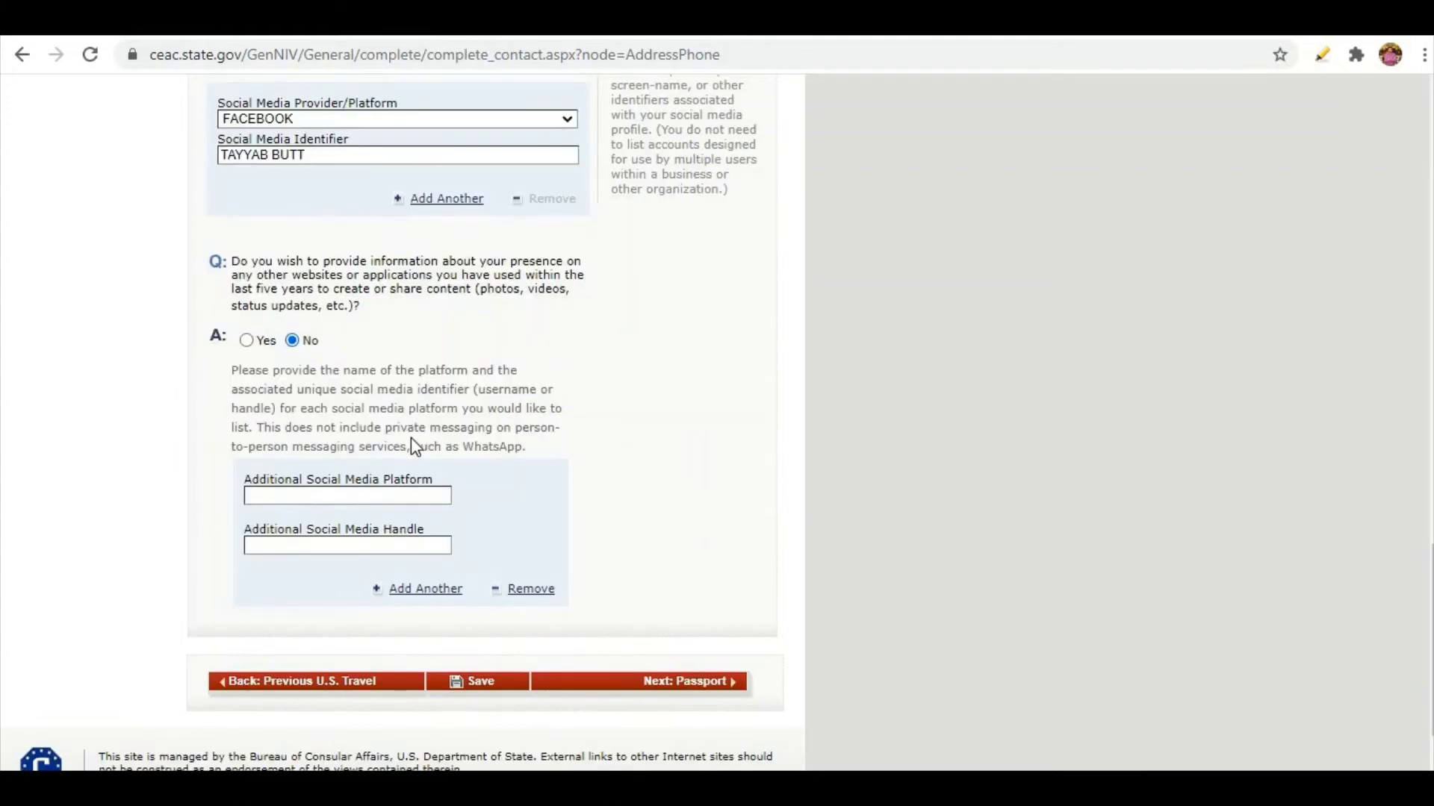
{"action": "scroll", "coordinate": [412, 439], "scroll_direction": "down", "scroll_amount": 3}
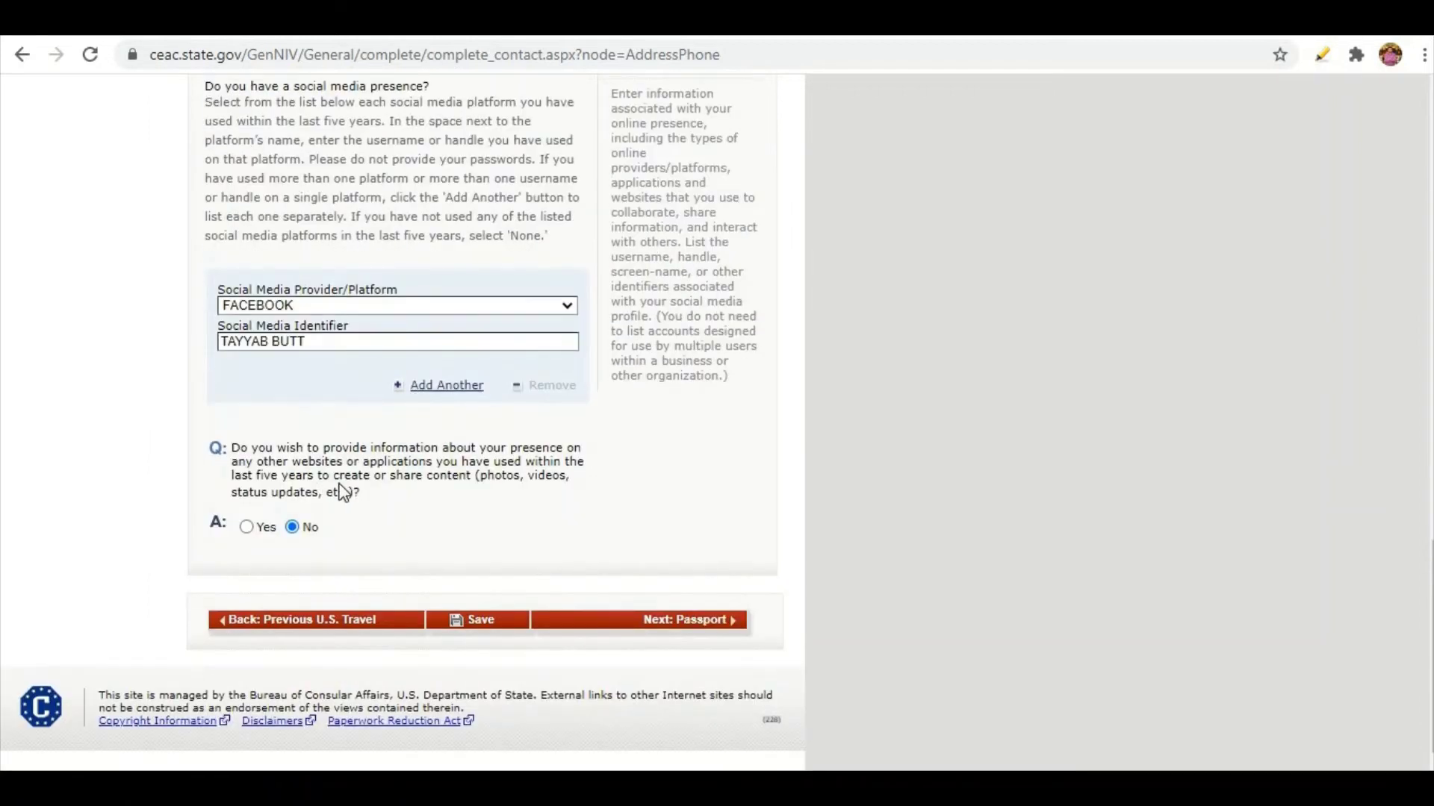
{"action": "left_click", "coordinate": [699, 626]}
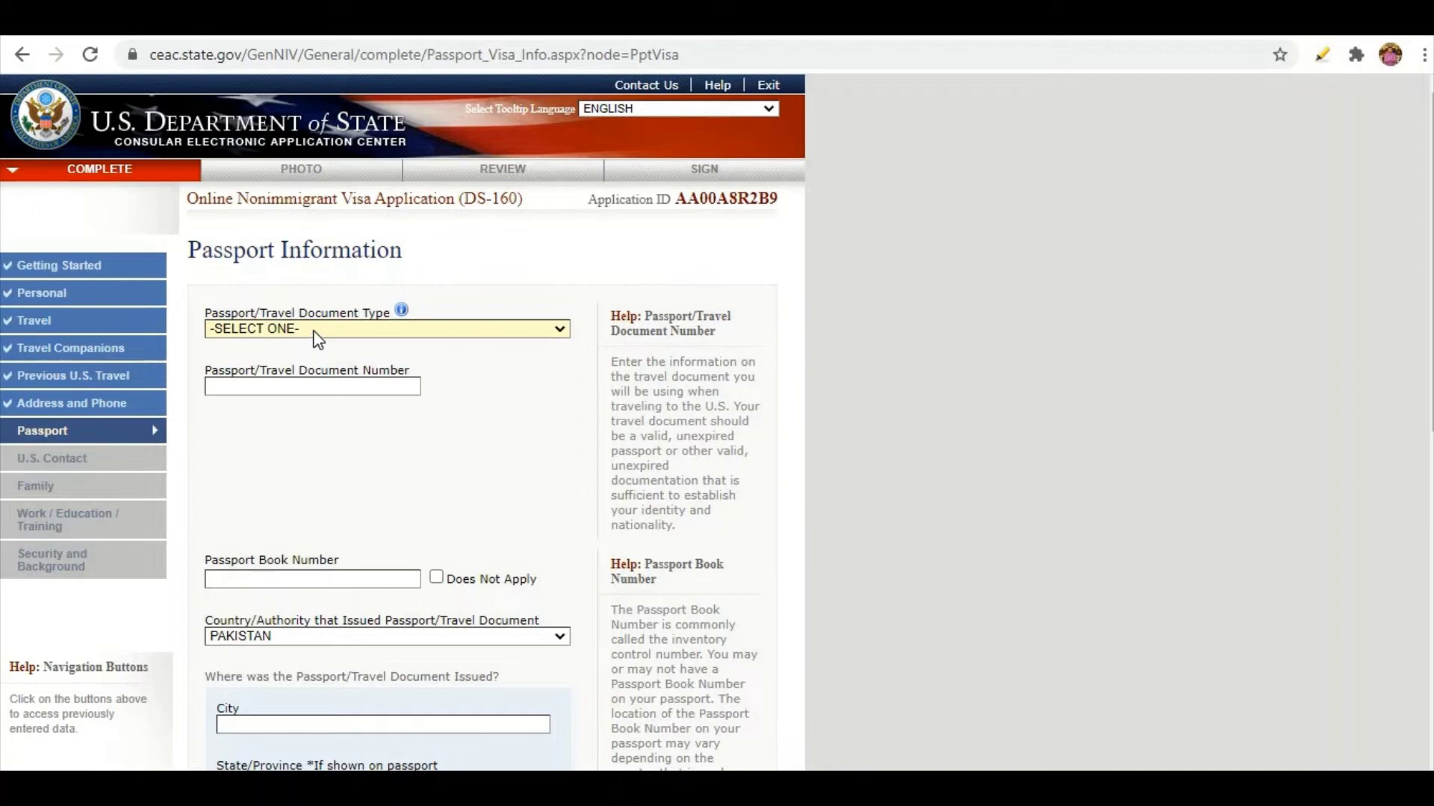
Choose the REGULAR document type and fill in the passport number and passport book number.
{"action": "left_click", "coordinate": [318, 334]}
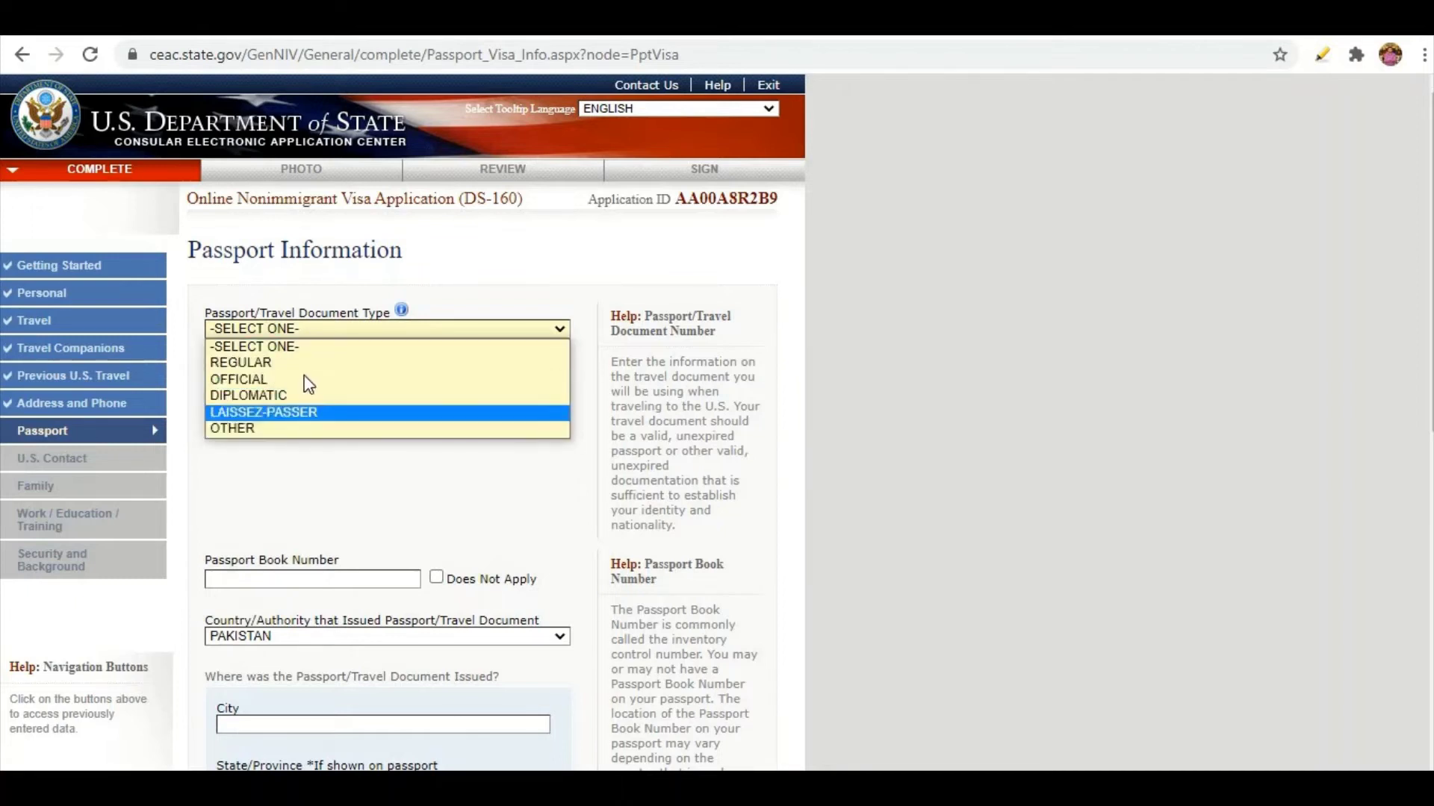
{"action": "left_click", "coordinate": [262, 362]}
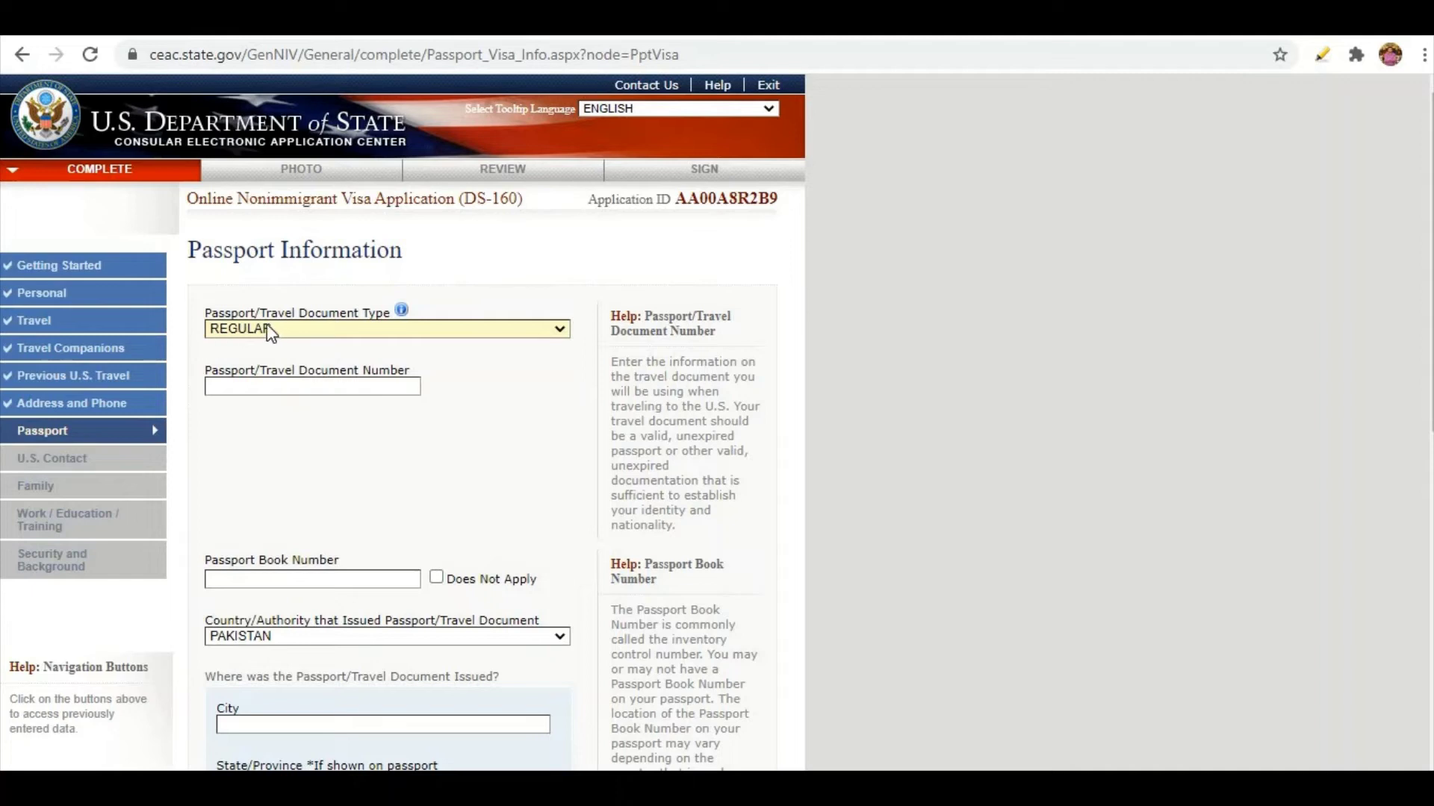
{"action": "left_click", "coordinate": [281, 386]}
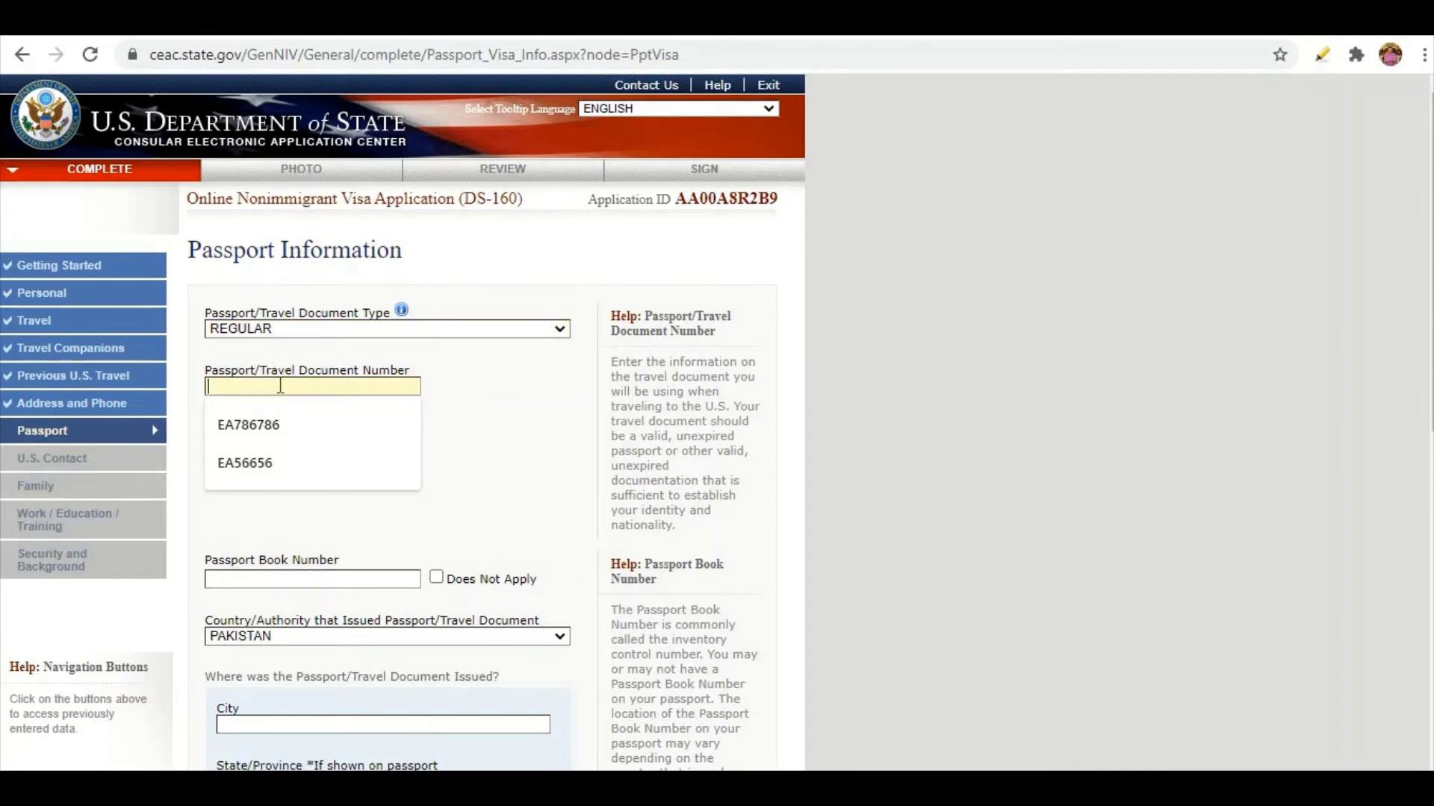
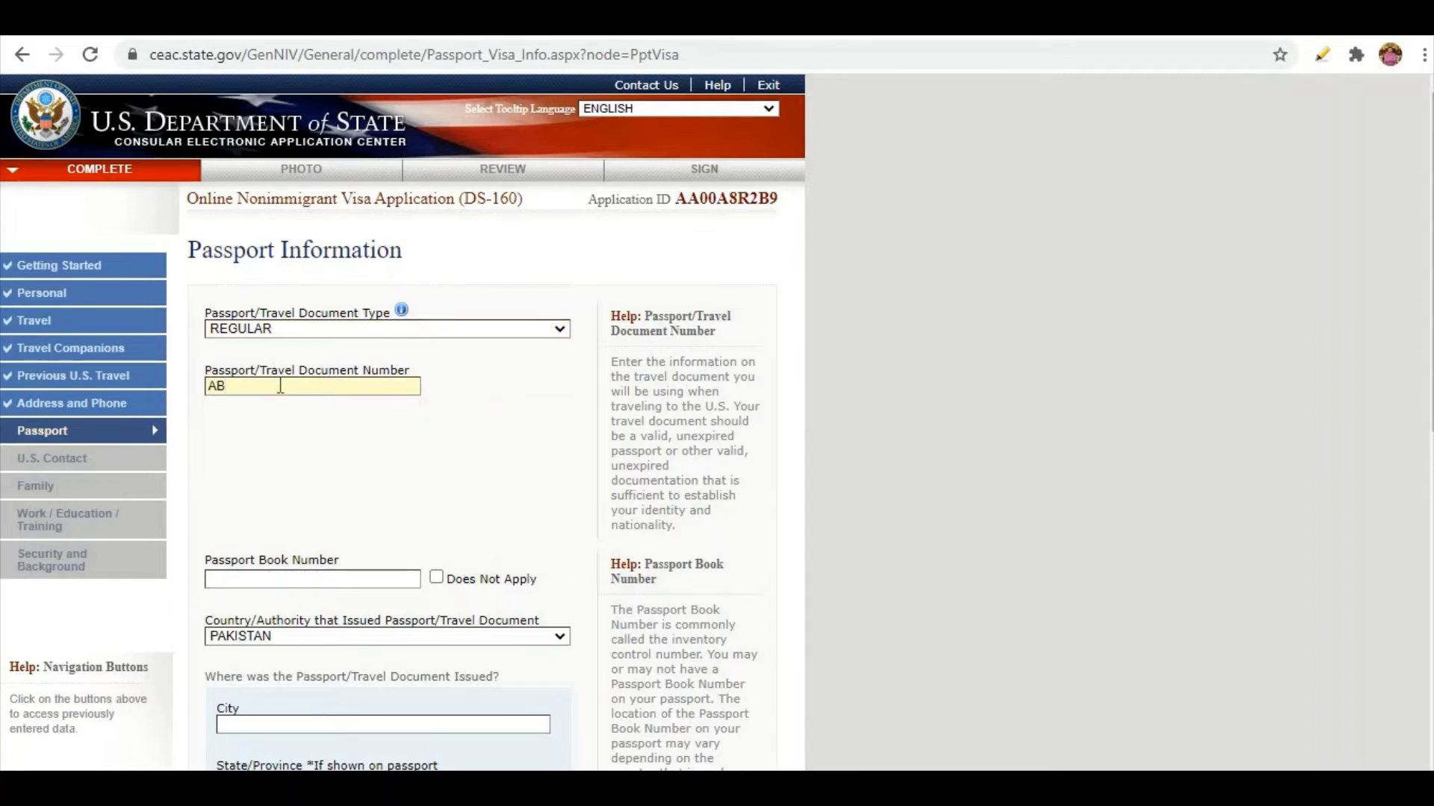
{"action": "key", "text": "Tab"}
{"action": "scroll", "coordinate": [403, 448], "scroll_direction": "down", "scroll_amount": 3}
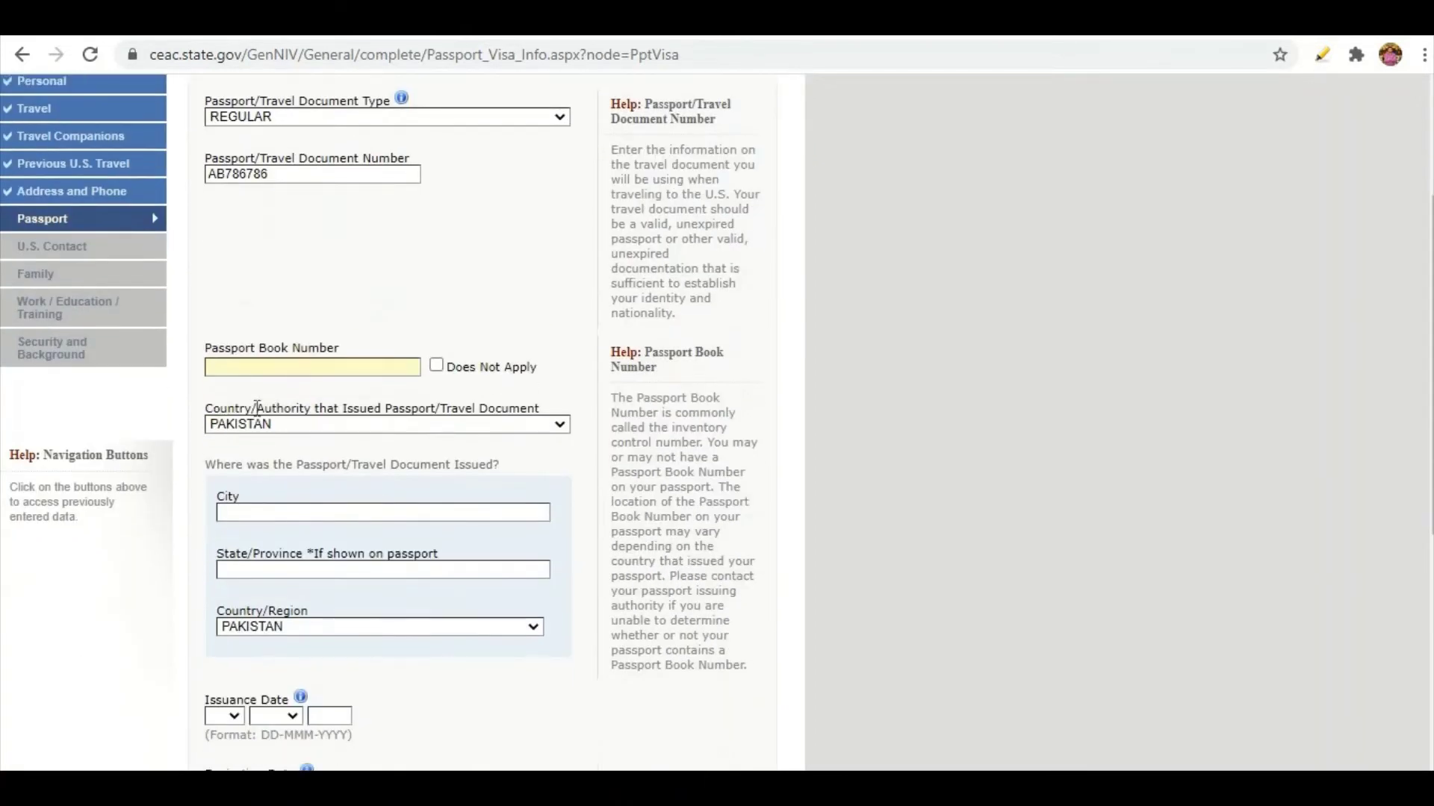
{"action": "left_click", "coordinate": [257, 369]}
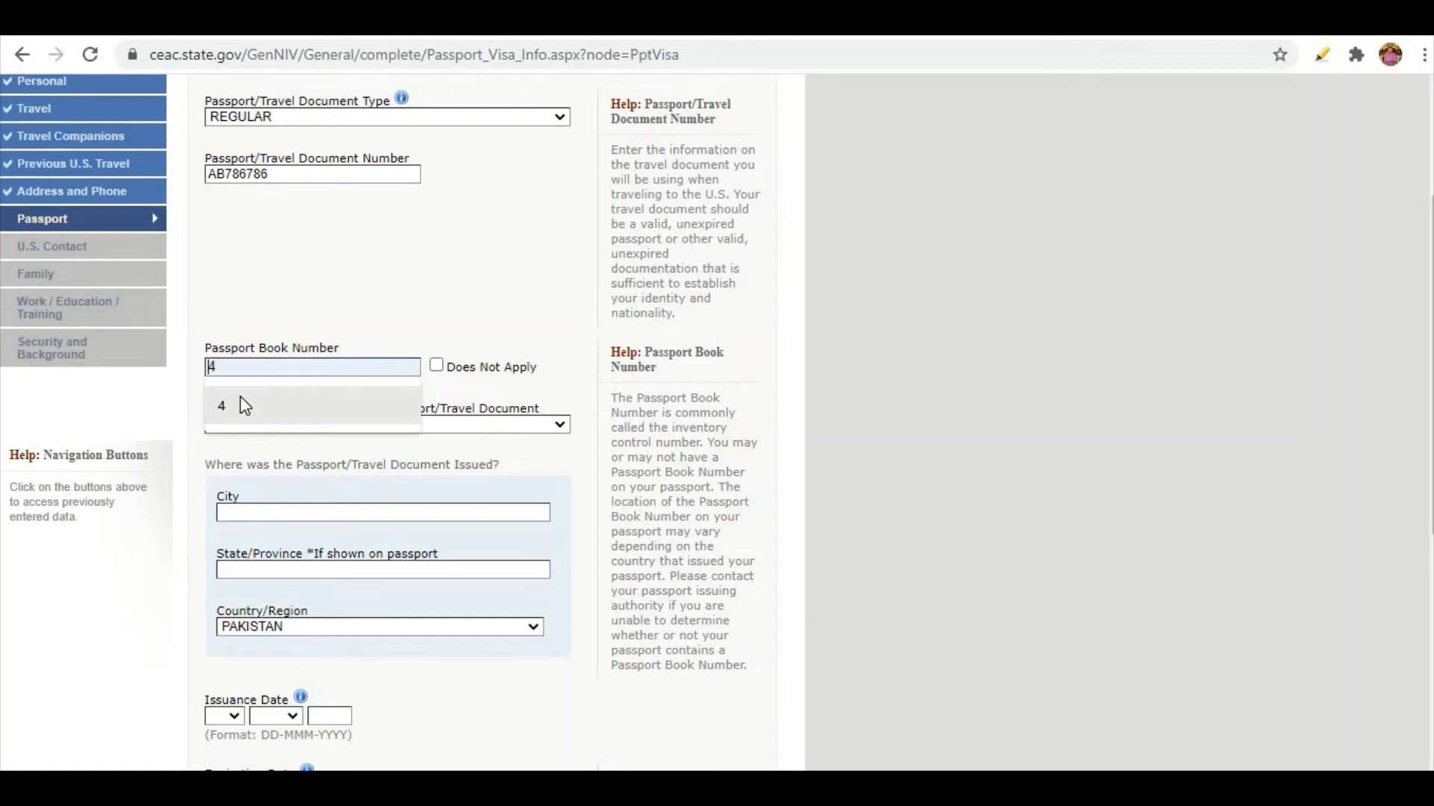
{"action": "left_click", "coordinate": [240, 396]}
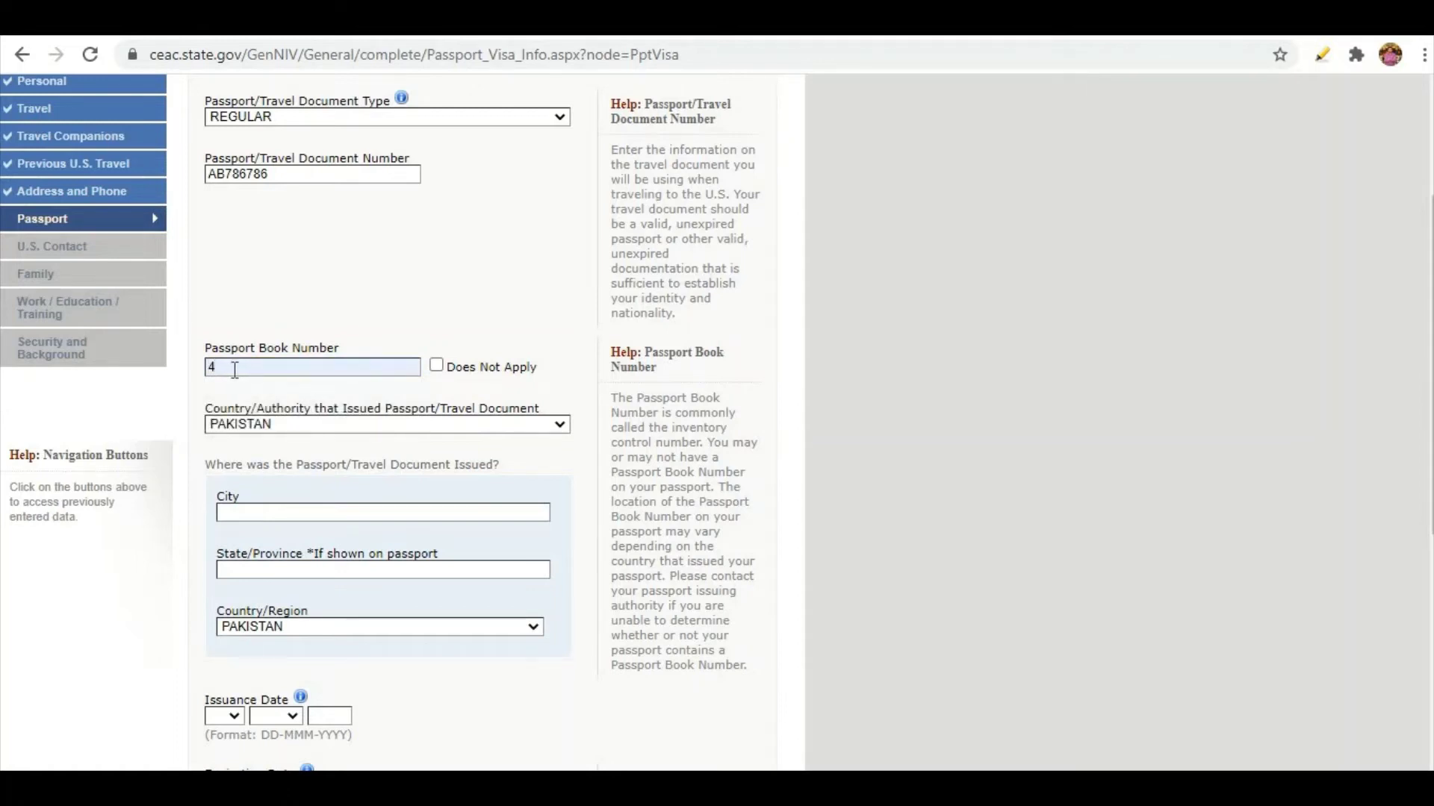
Enter LAHORE as the city and PUNJAB as the state where the passport was issued.
{"action": "scroll", "coordinate": [324, 455], "scroll_direction": "down", "scroll_amount": 2}
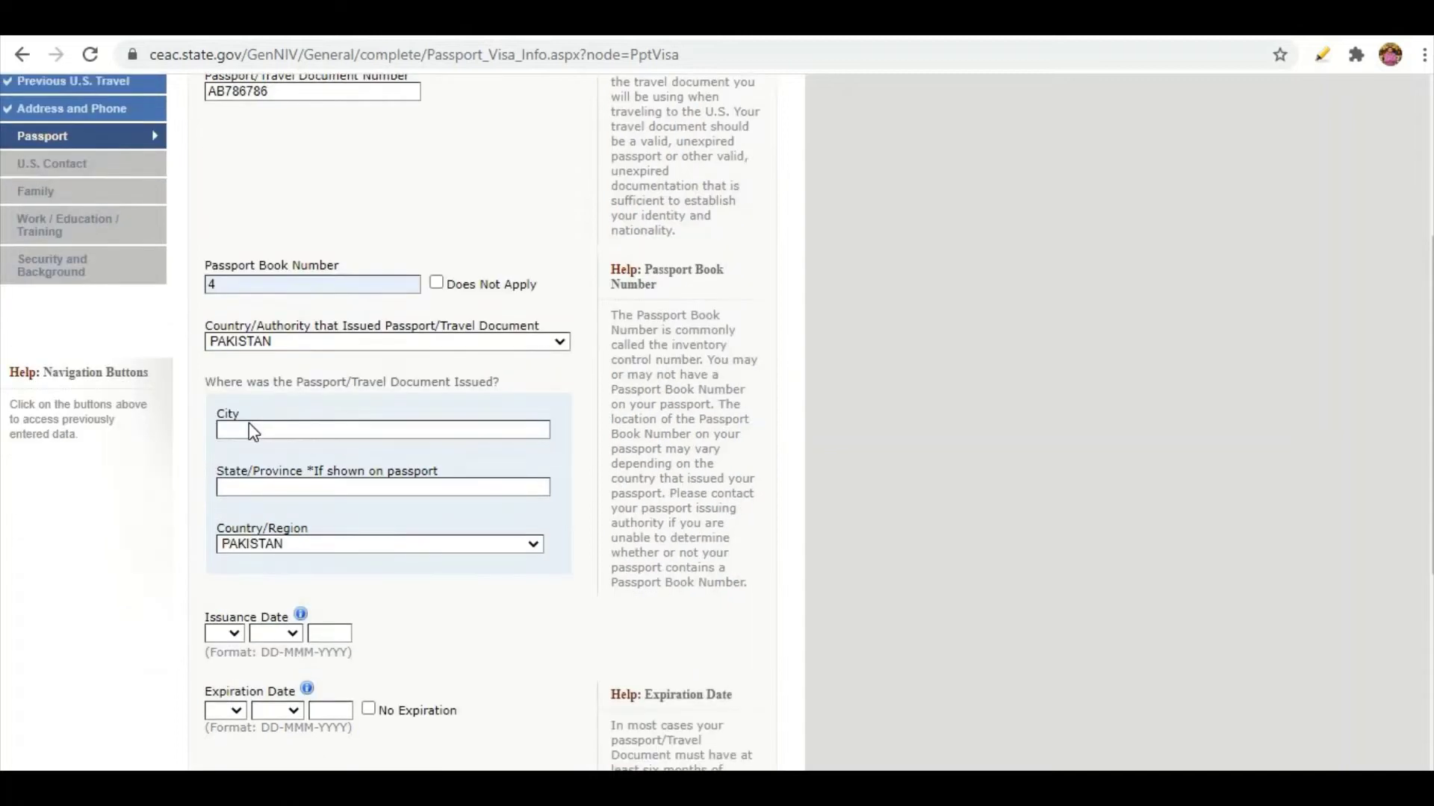
{"action": "left_click", "coordinate": [255, 403]}
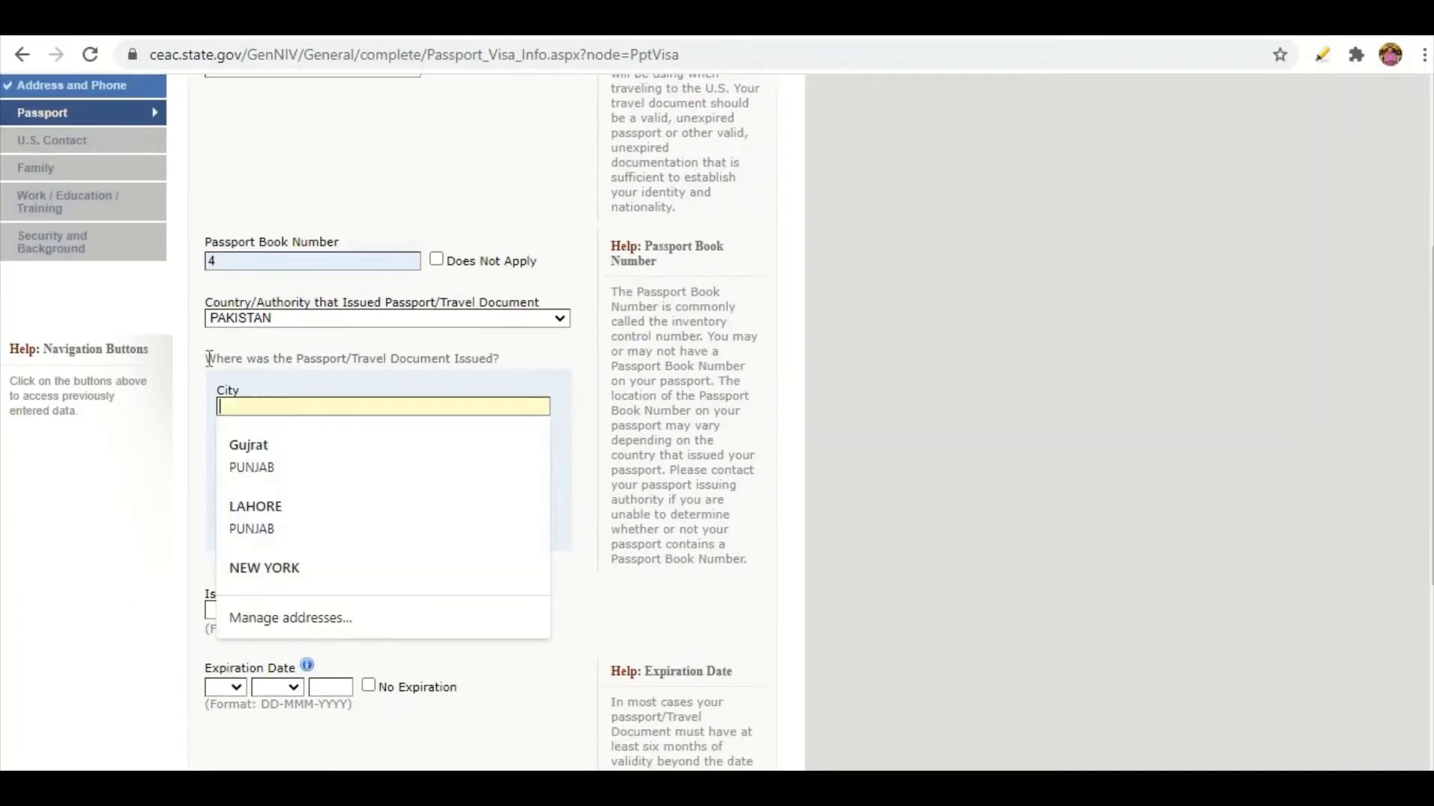
{"action": "type", "text": "LA"}
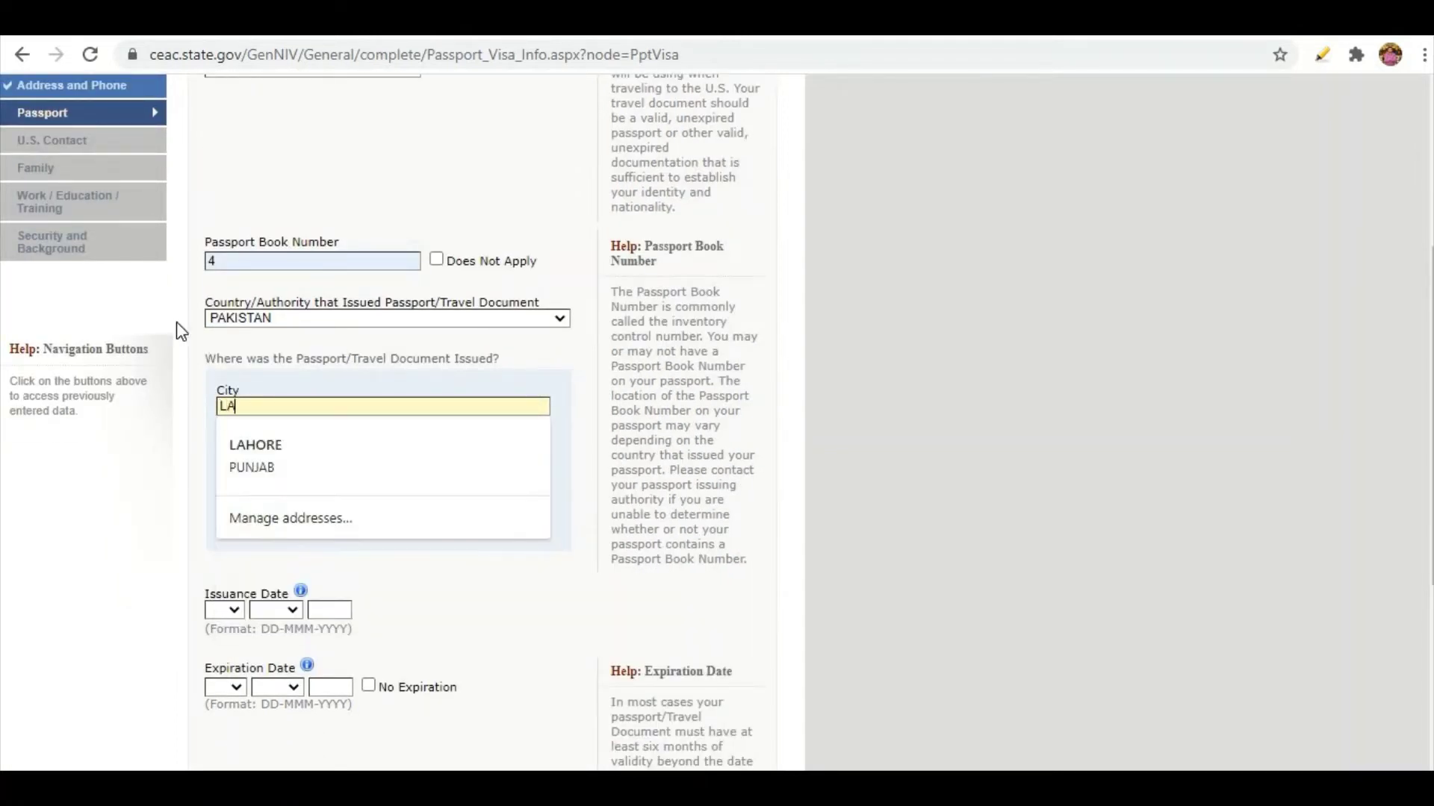
{"action": "type", "text": "HORE"}
{"action": "key", "text": "Tab"}
{"action": "type", "text": "PUN"}
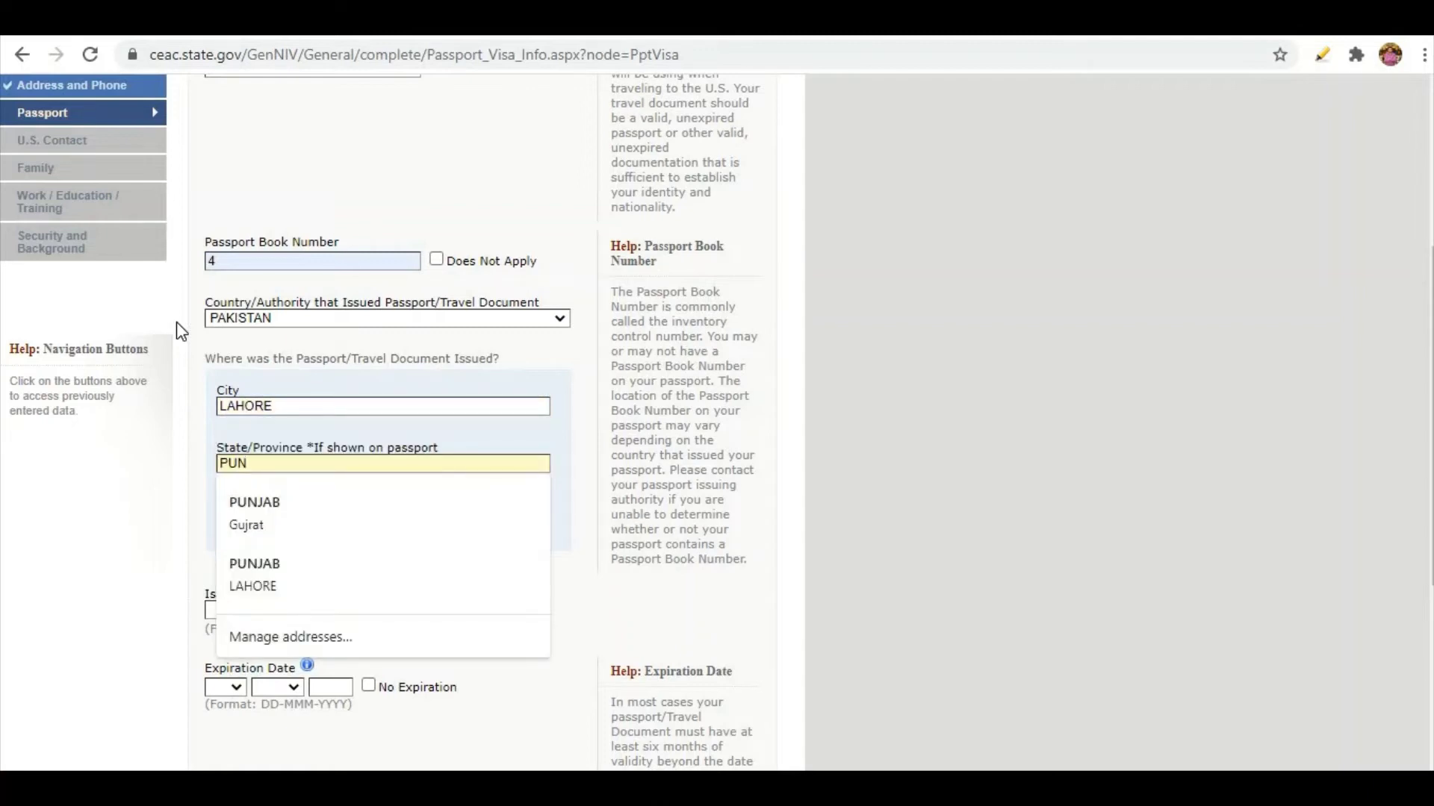
{"action": "type", "text": "JAB"}
{"action": "key", "text": "Tab"}
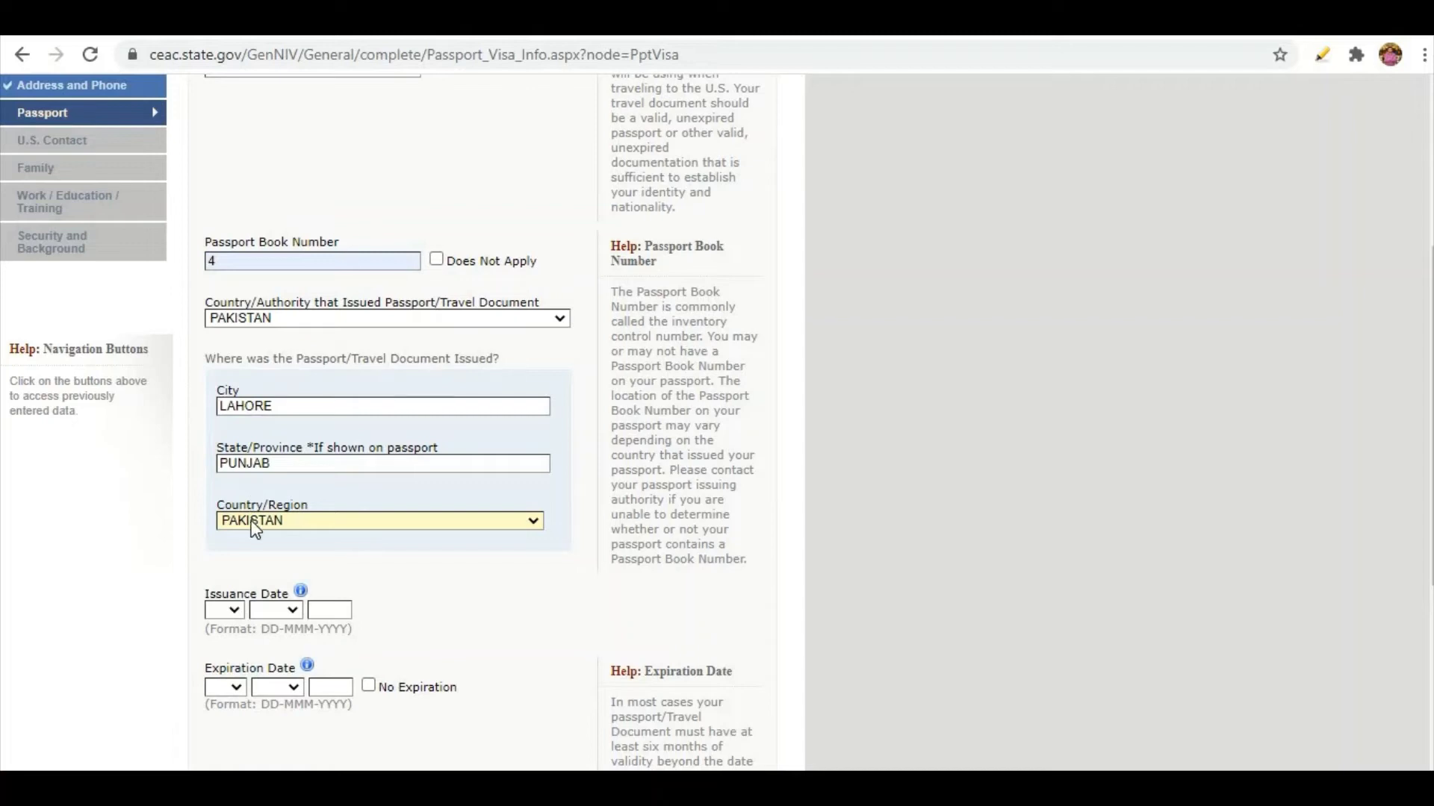
Set dates 01 FEB 2020 to 01 FEB 2025, answer No to lost passport, and save.
{"action": "scroll", "coordinate": [255, 528], "scroll_direction": "down", "scroll_amount": 3}
{"action": "scroll", "coordinate": [298, 321], "scroll_direction": "down", "scroll_amount": 2}
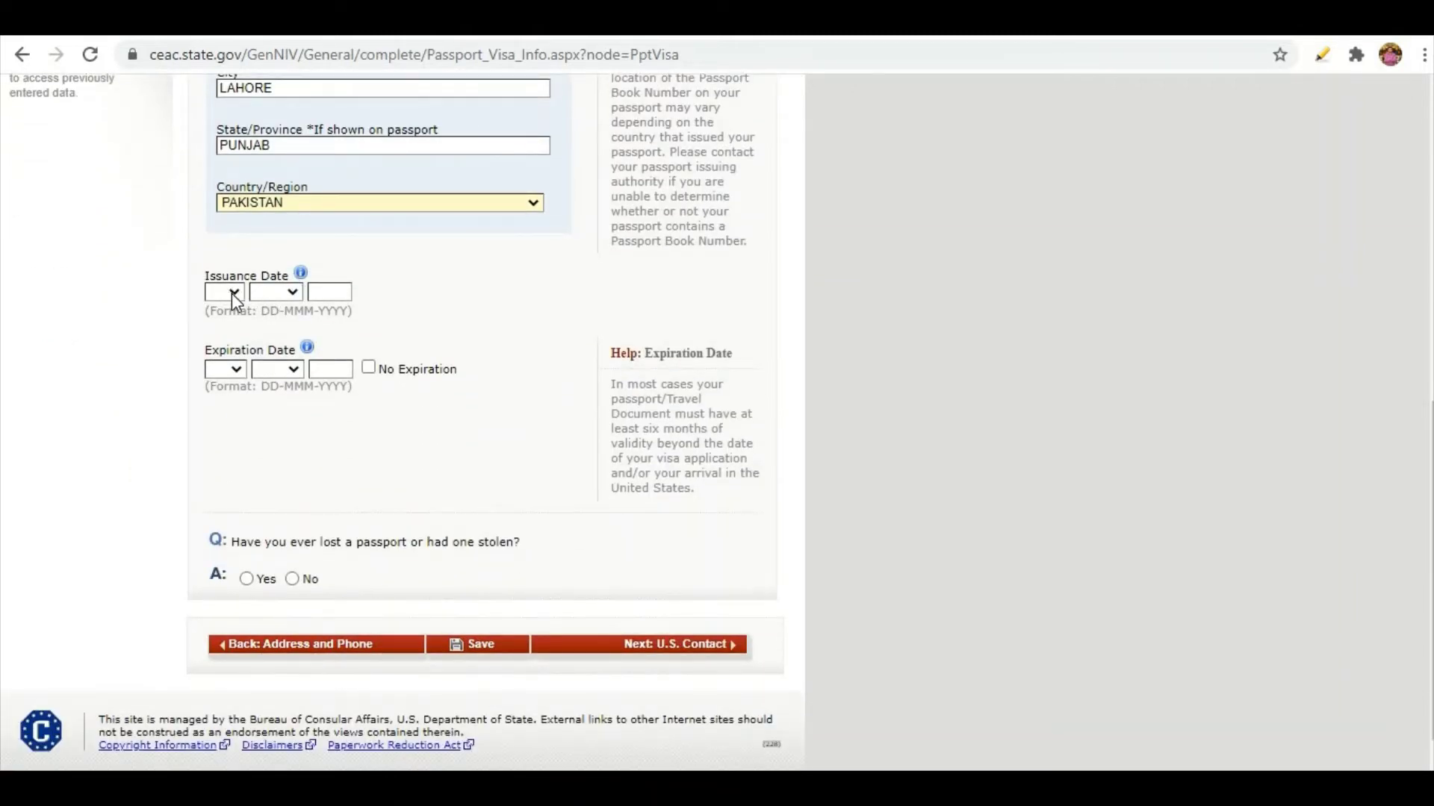
{"action": "left_click", "coordinate": [233, 292]}
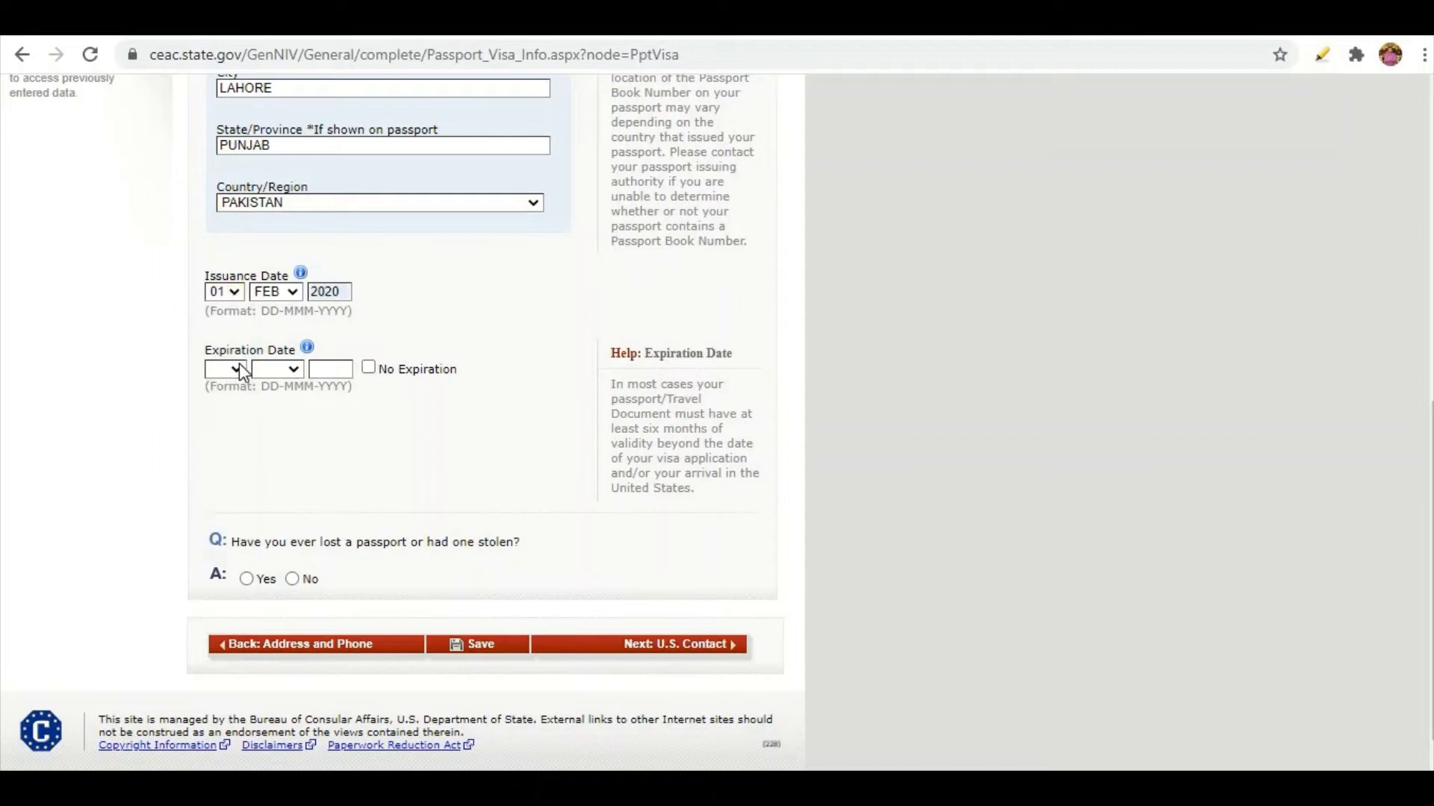
{"action": "left_click", "coordinate": [239, 364]}
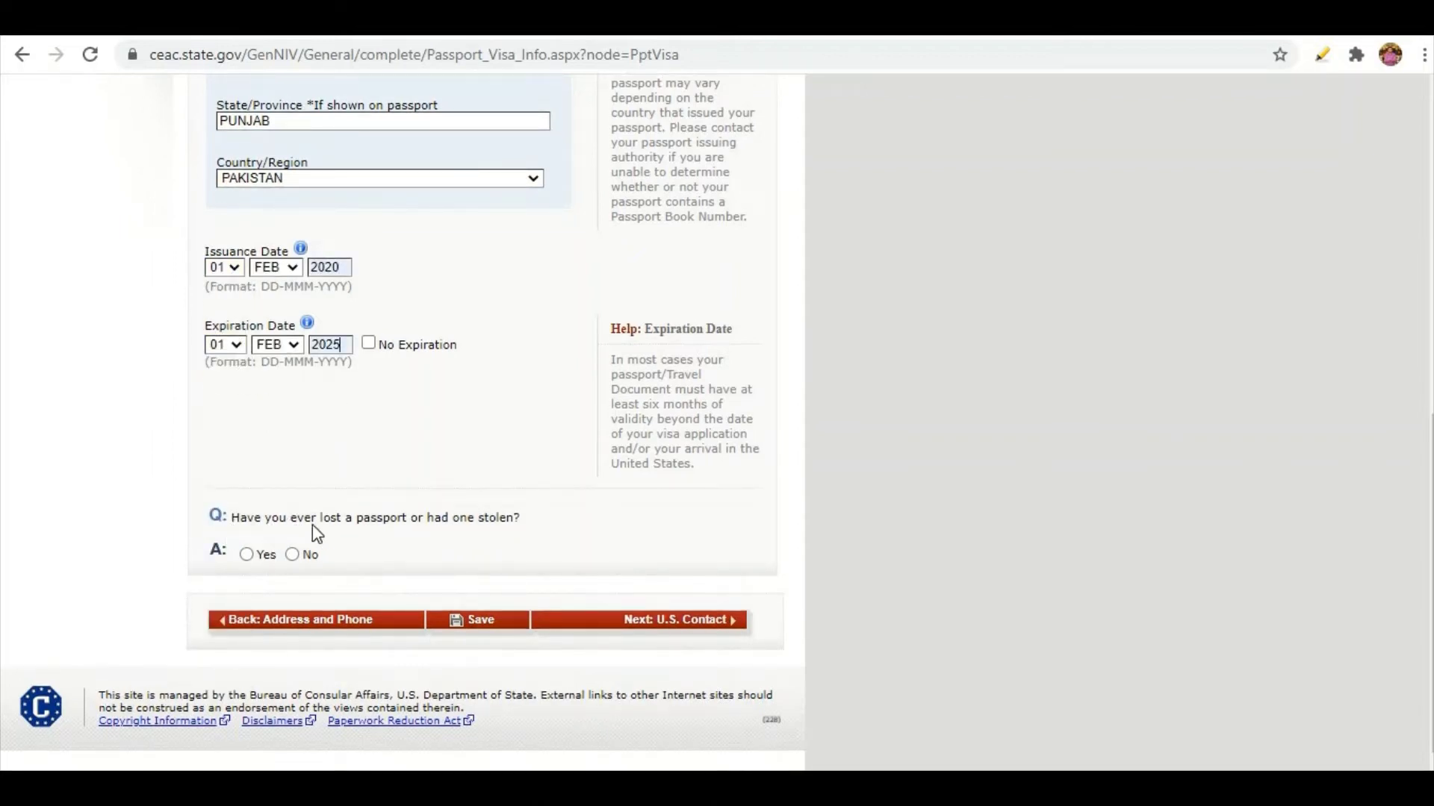
{"action": "left_click", "coordinate": [246, 555]}
{"action": "scroll", "coordinate": [277, 578], "scroll_direction": "up", "scroll_amount": 3}
{"action": "scroll", "coordinate": [277, 577], "scroll_direction": "down", "scroll_amount": 5}
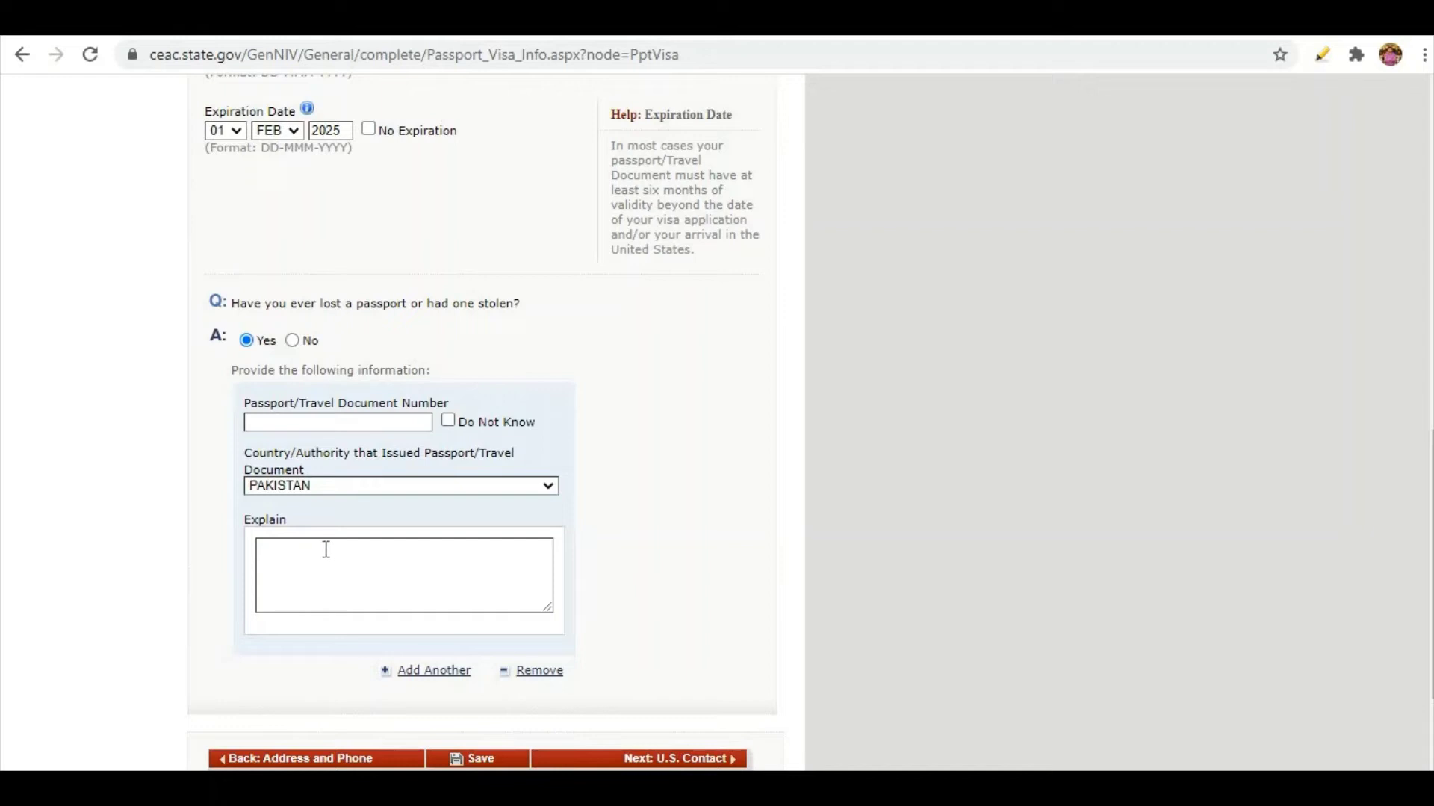
{"action": "left_click", "coordinate": [293, 340]}
{"action": "scroll", "coordinate": [266, 496], "scroll_direction": "down", "scroll_amount": 3}
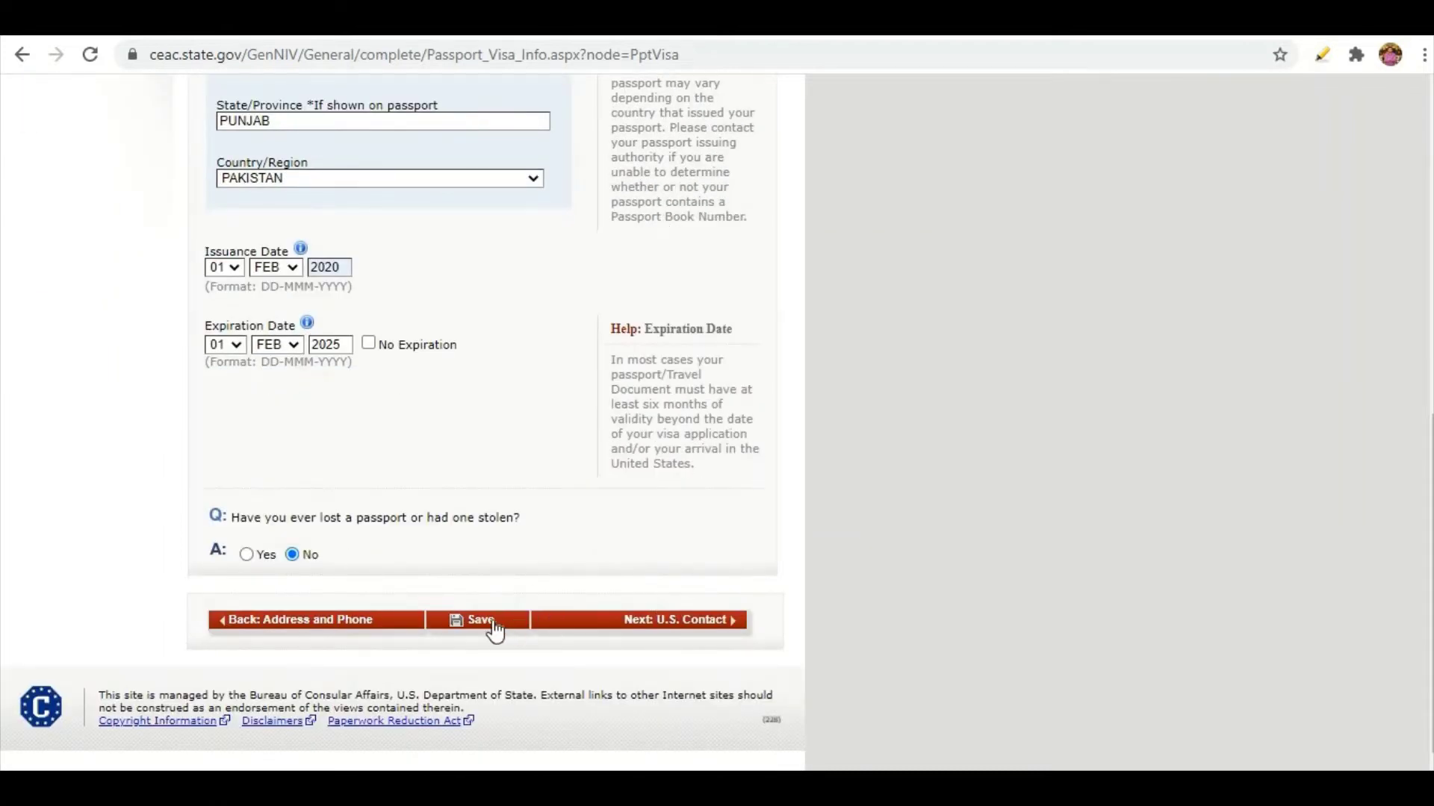
{"action": "left_click", "coordinate": [717, 621]}
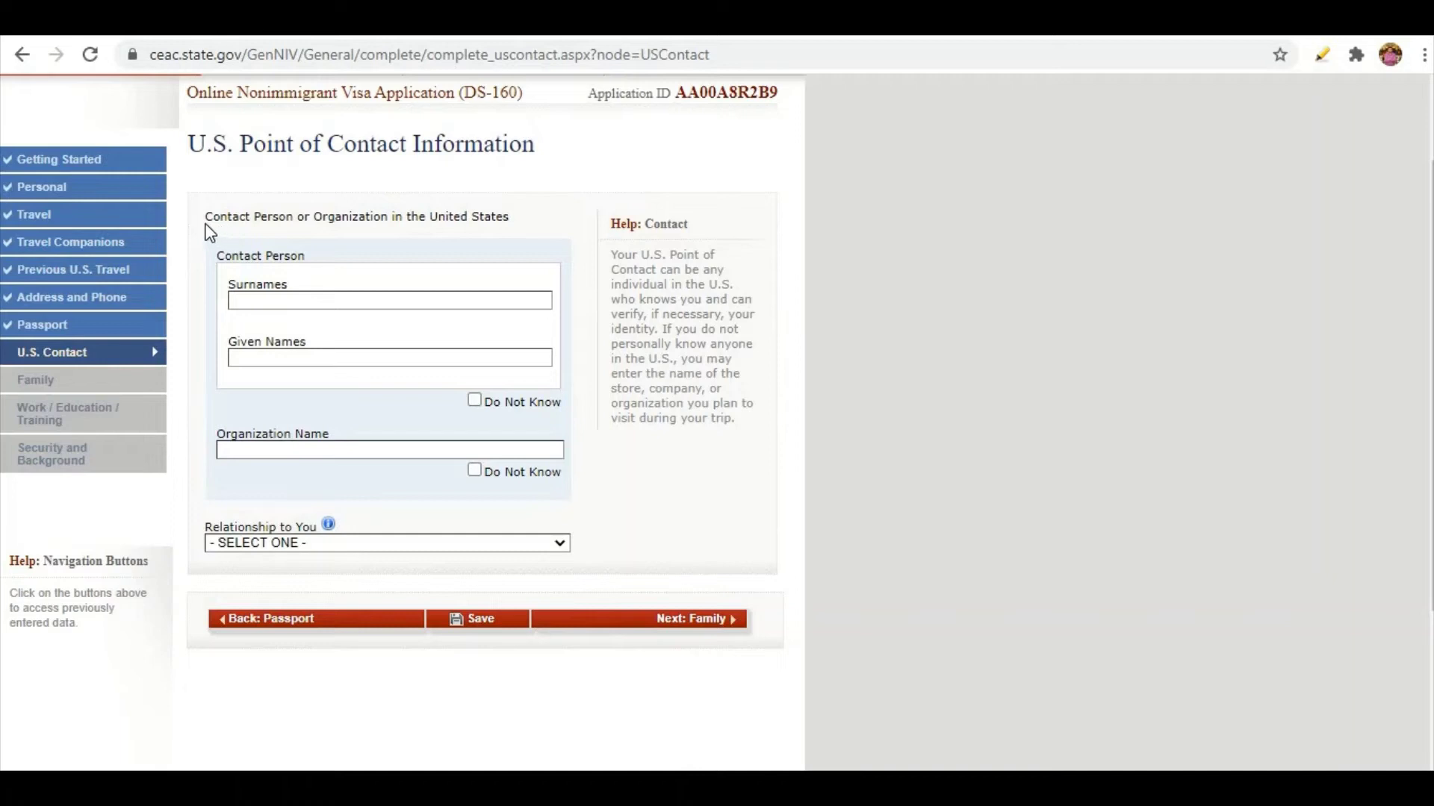
Set the U.S. point of contact's relationship to FRIEND and save the page.
{"action": "triple_click", "coordinate": [276, 218]}
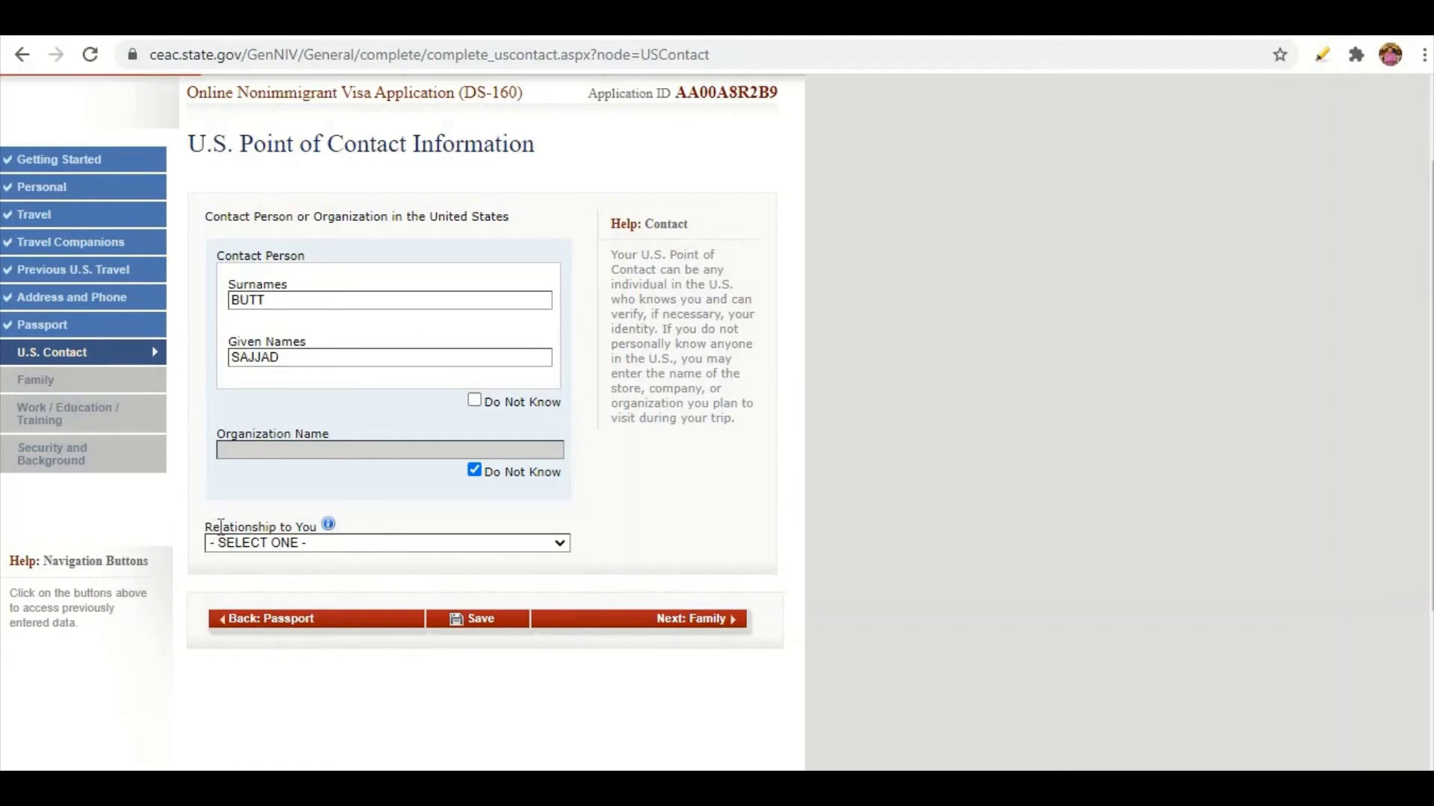
{"action": "left_click", "coordinate": [284, 545]}
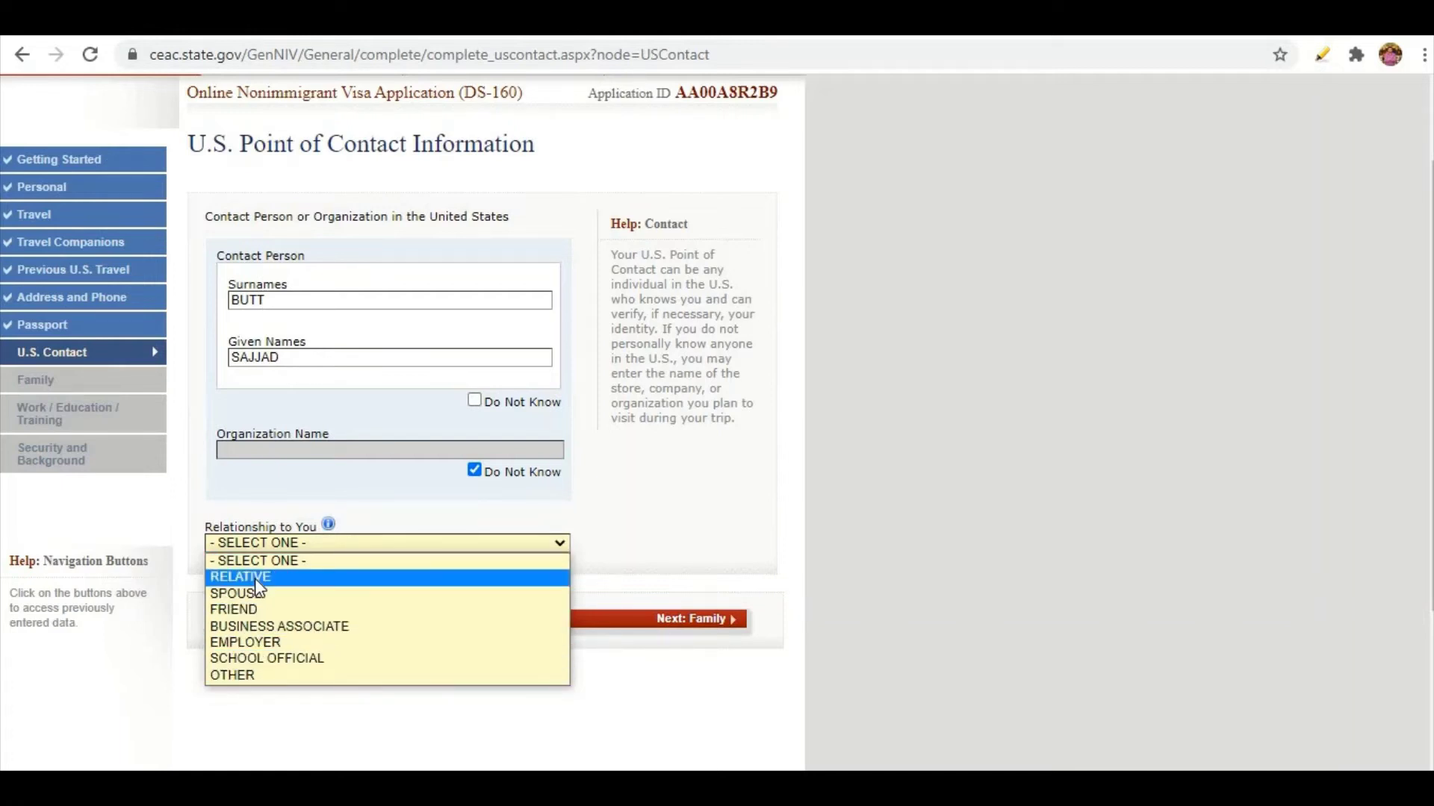
{"action": "key", "text": "Down"}
{"action": "key", "text": "Down"}
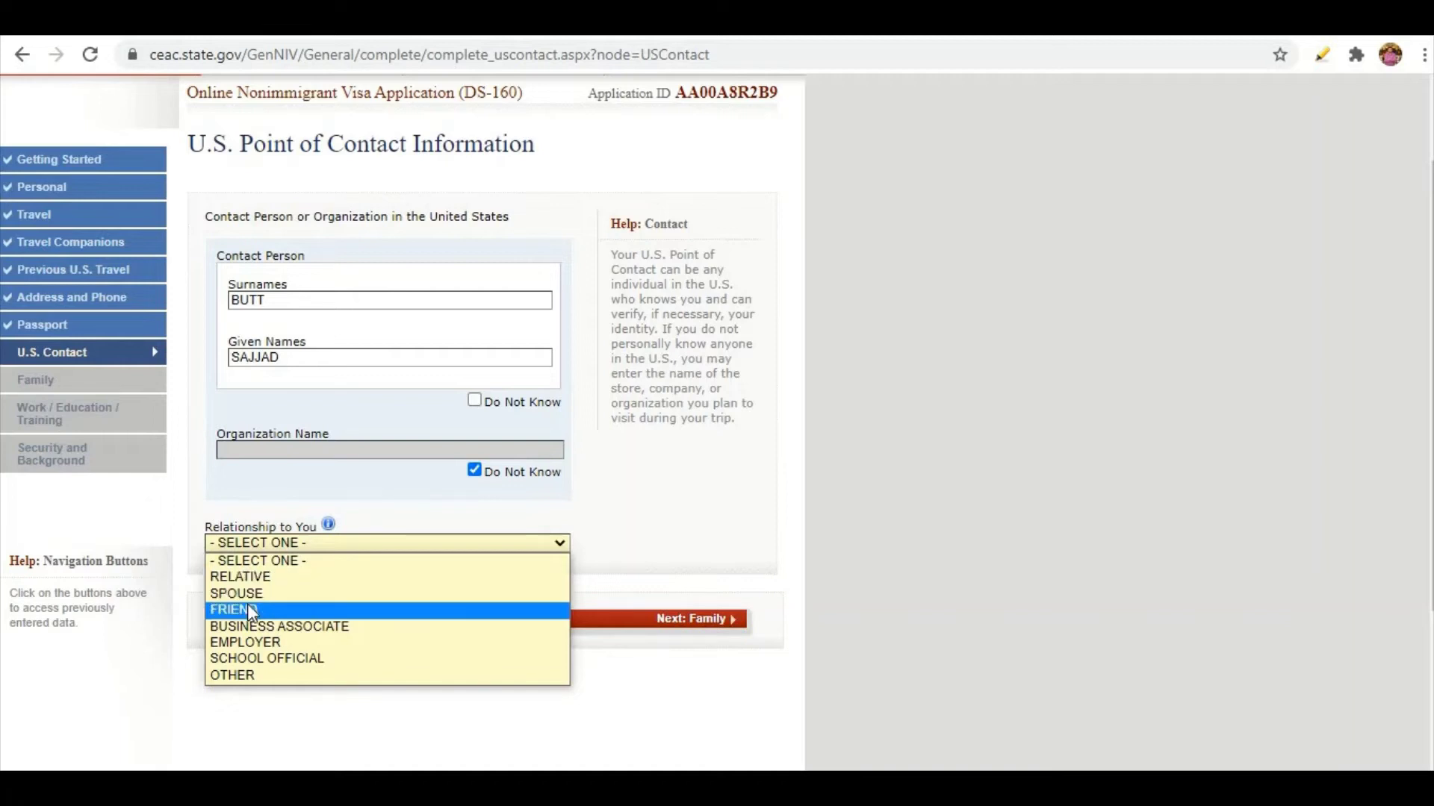
{"action": "key", "text": "Return"}
{"action": "left_click", "coordinate": [484, 626]}
{"action": "scroll", "coordinate": [390, 550], "scroll_direction": "down", "scroll_amount": 2}
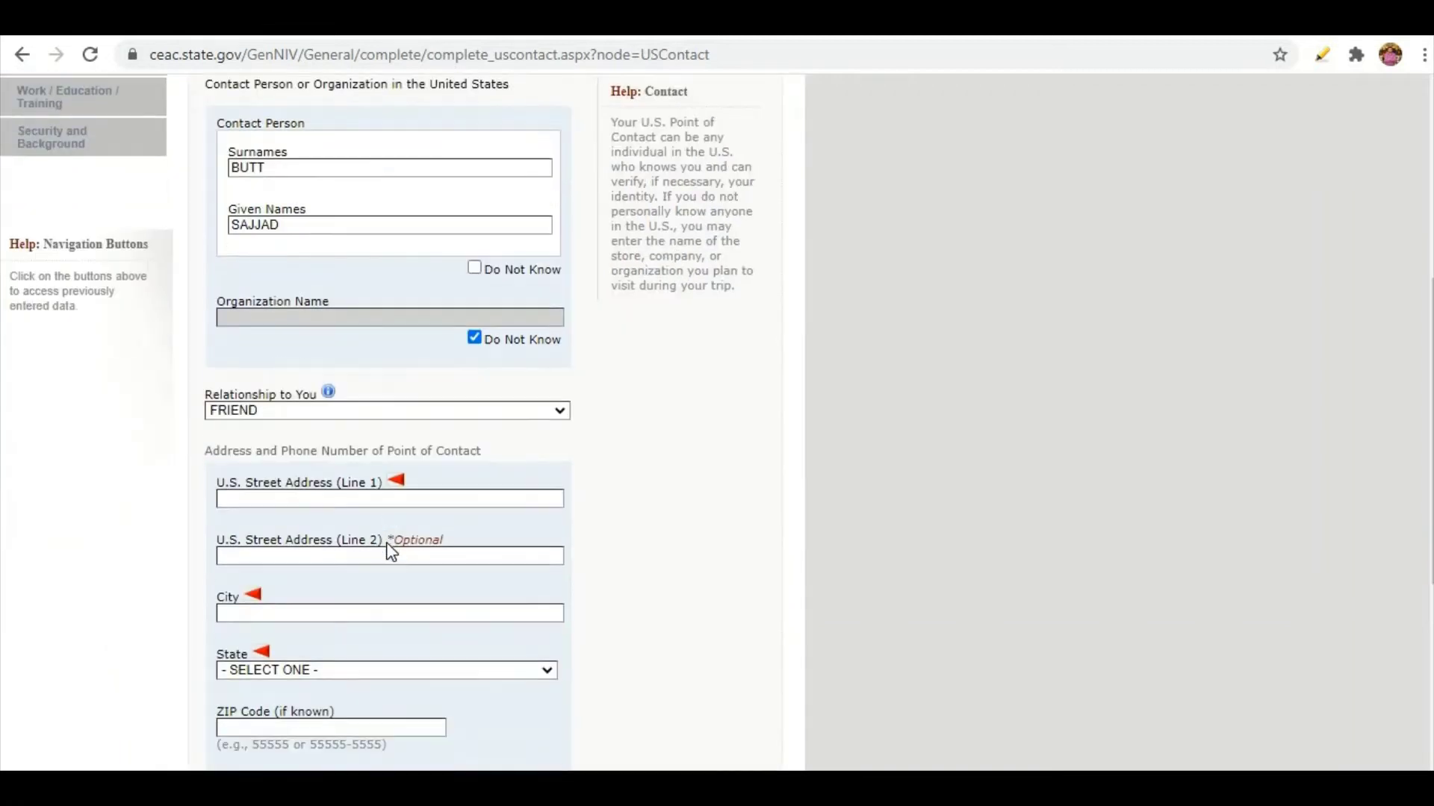
Scroll through the contact's NEW YORK address, ZIP, phone and e-mail fields.
{"action": "scroll", "coordinate": [371, 592], "scroll_direction": "up", "scroll_amount": 3}
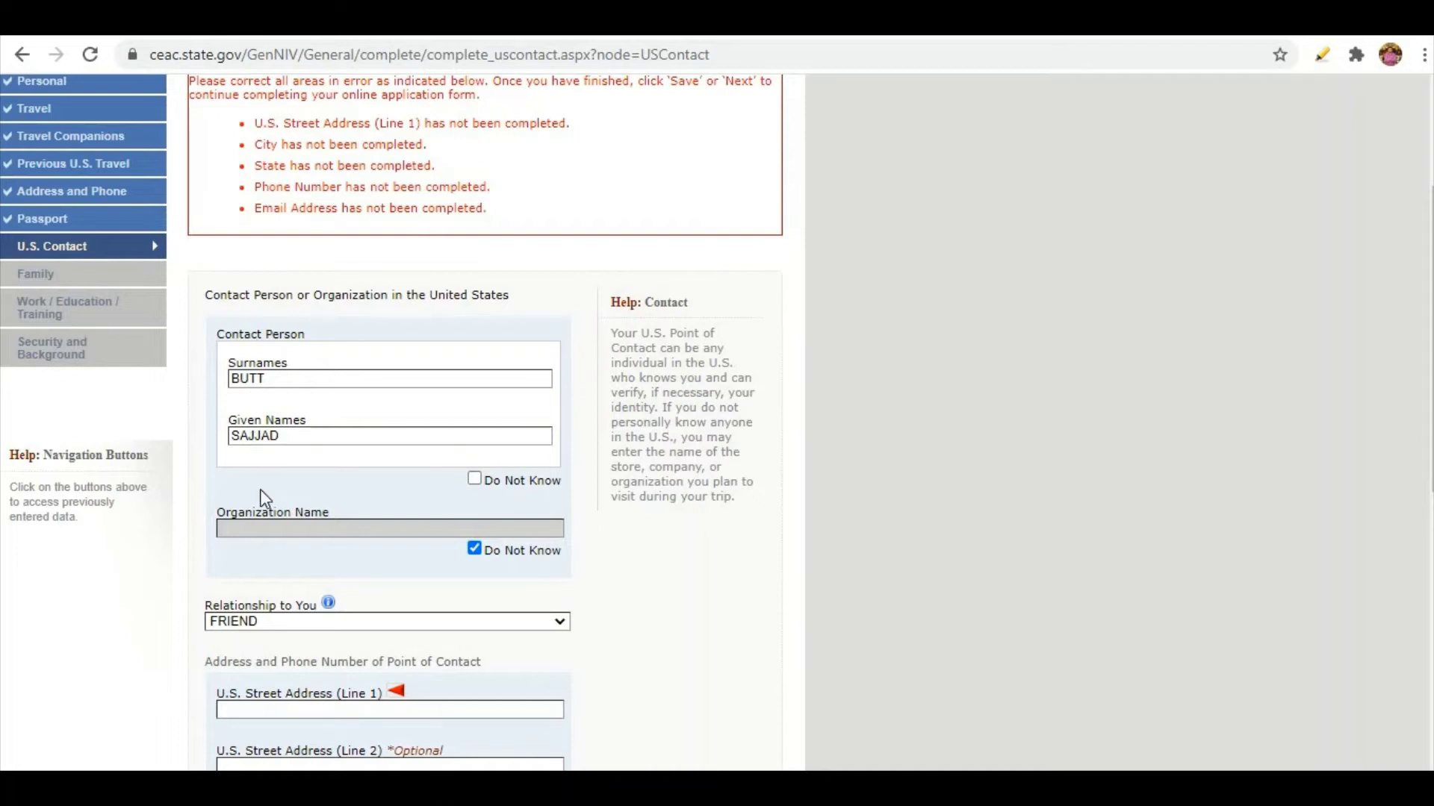
{"action": "scroll", "coordinate": [268, 377], "scroll_direction": "down", "scroll_amount": 5}
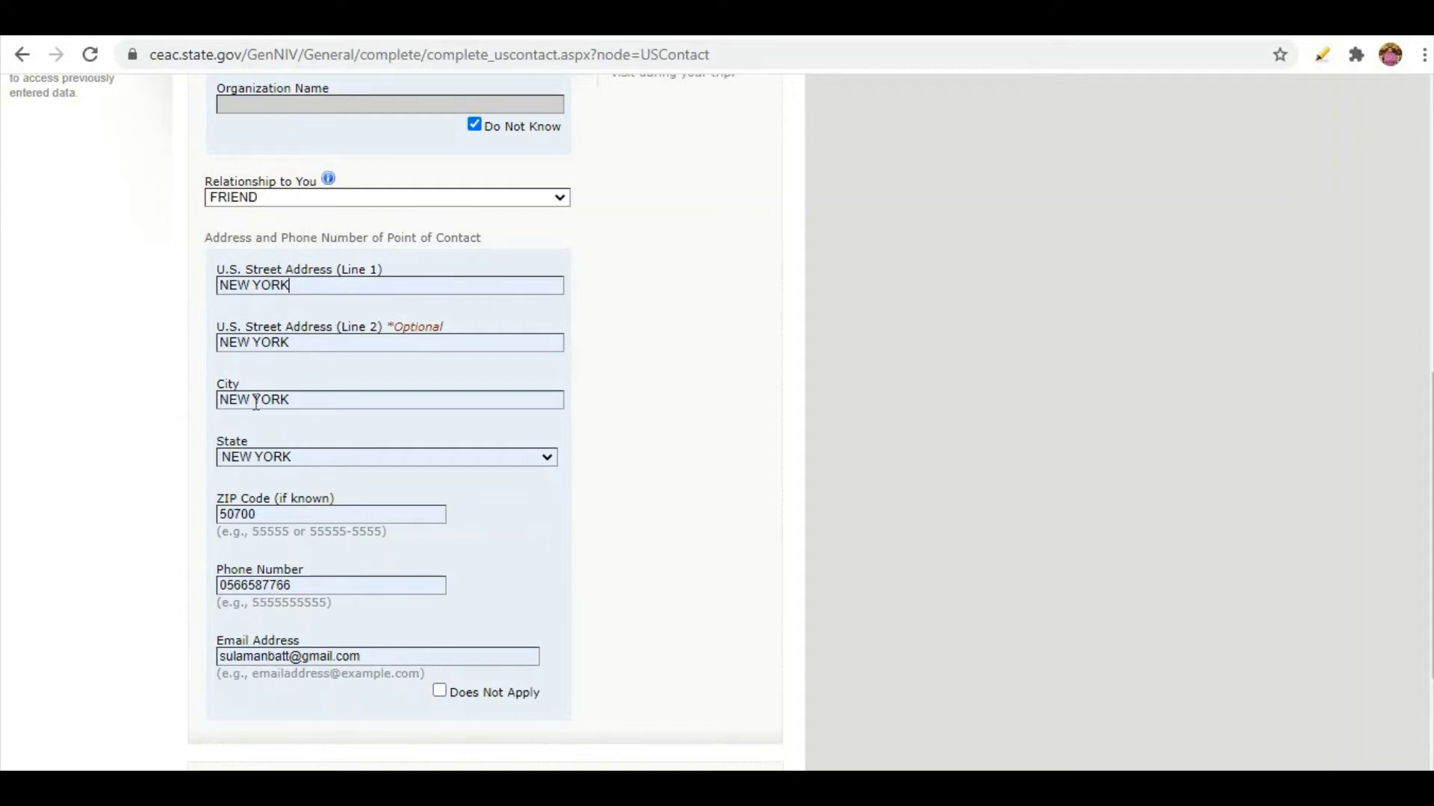
{"action": "scroll", "coordinate": [384, 535], "scroll_direction": "down", "scroll_amount": 2}
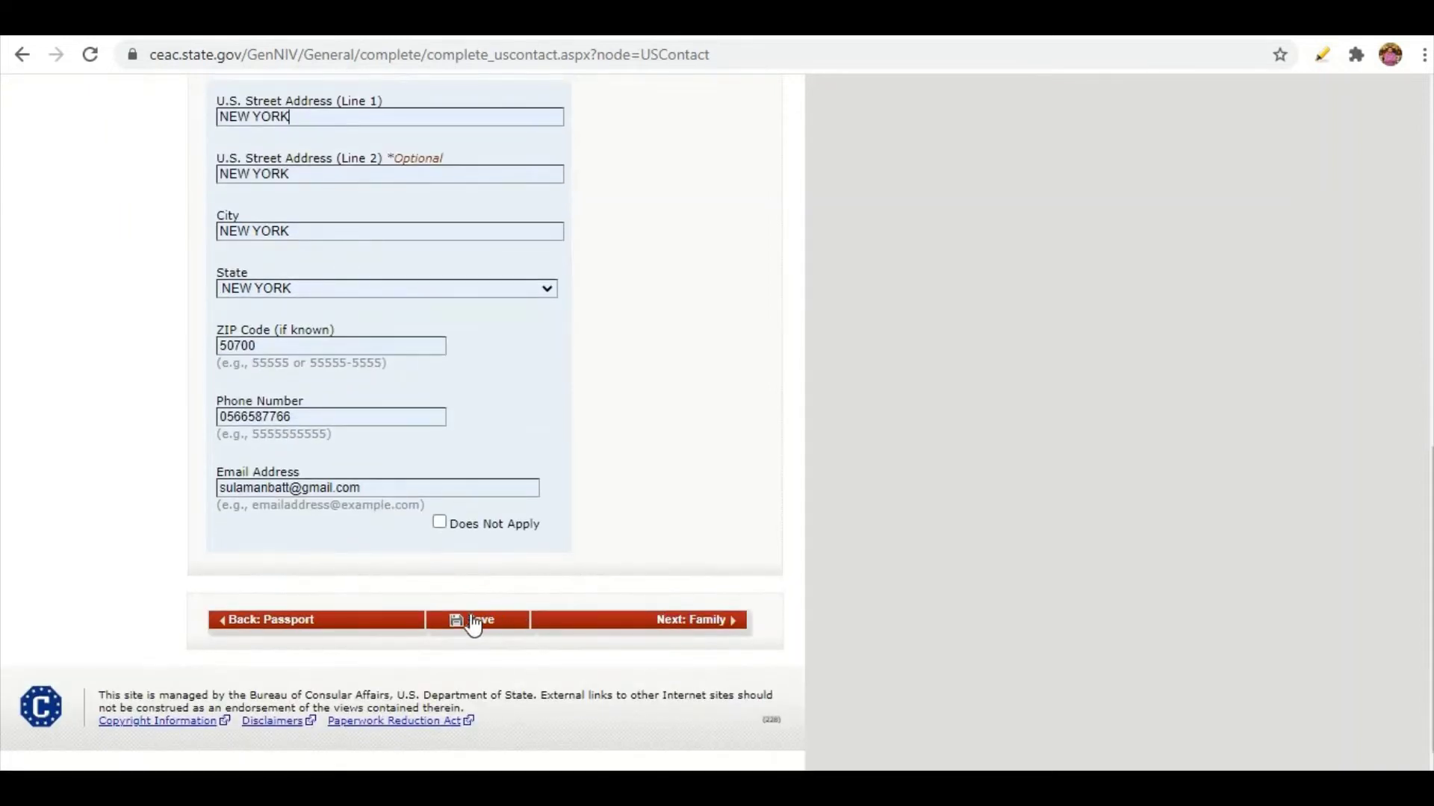
Move to the Family Relatives page and review both parents' names and birth dates.
{"action": "left_click", "coordinate": [720, 627]}
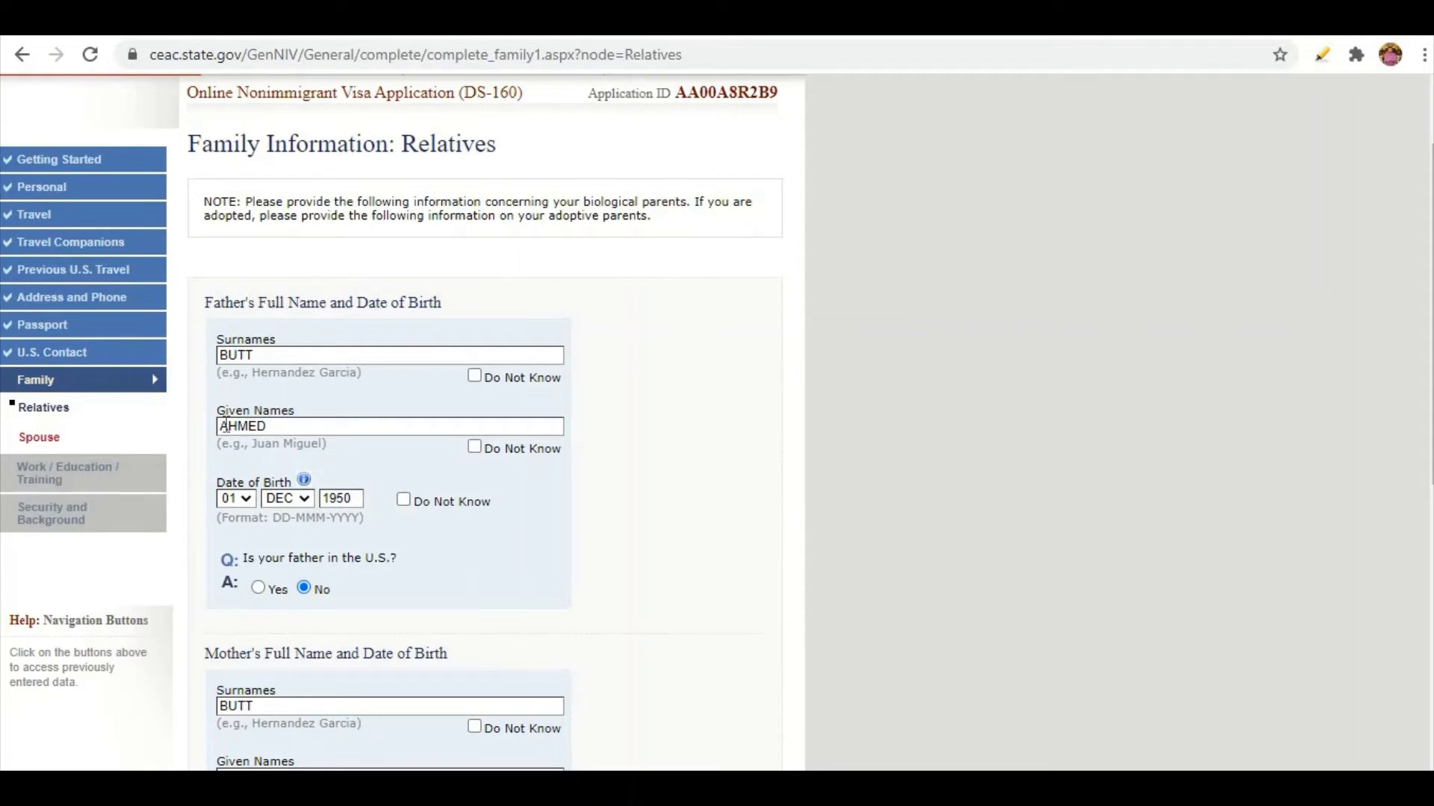
{"action": "scroll", "coordinate": [224, 426], "scroll_direction": "down", "scroll_amount": 1}
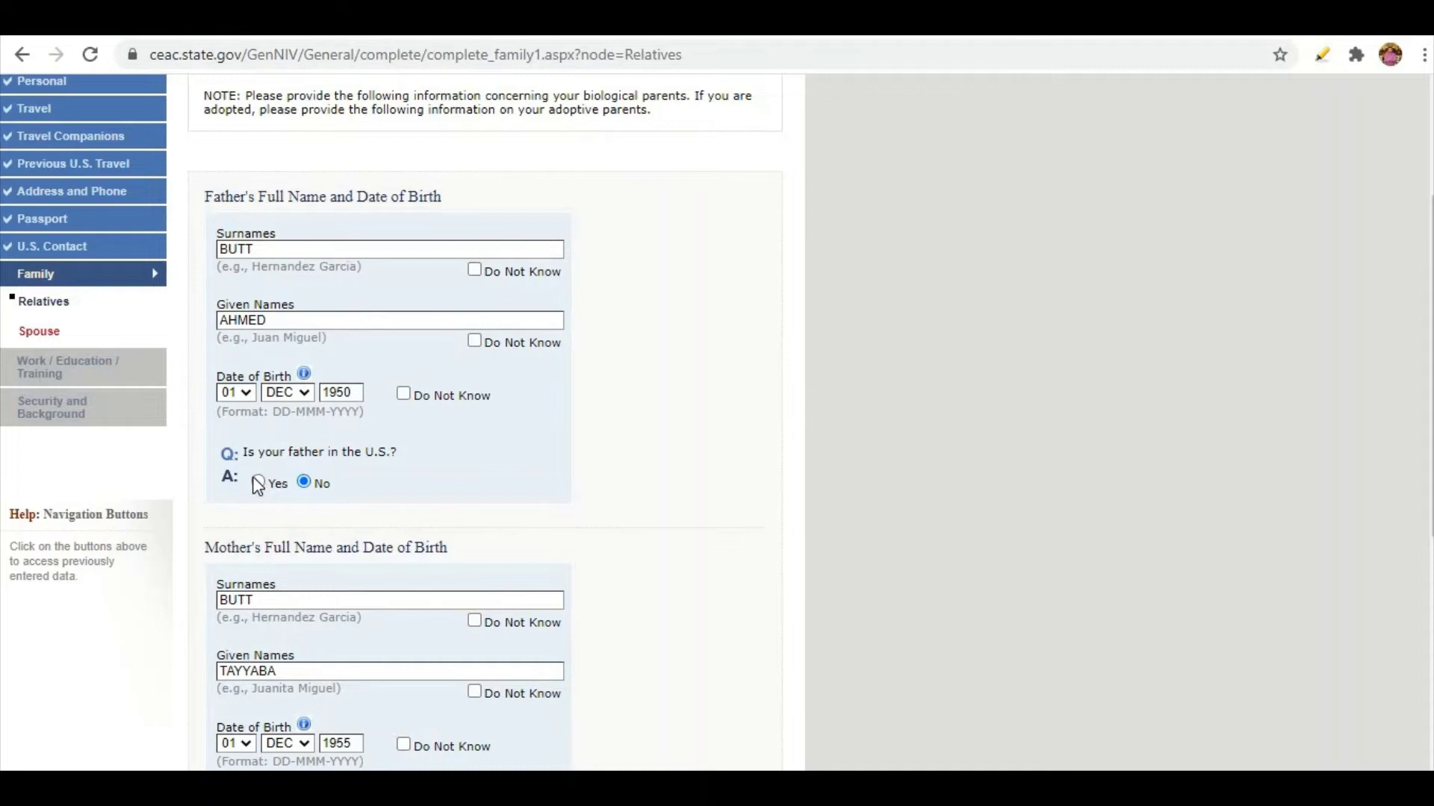
{"action": "scroll", "coordinate": [257, 486], "scroll_direction": "down", "scroll_amount": 4}
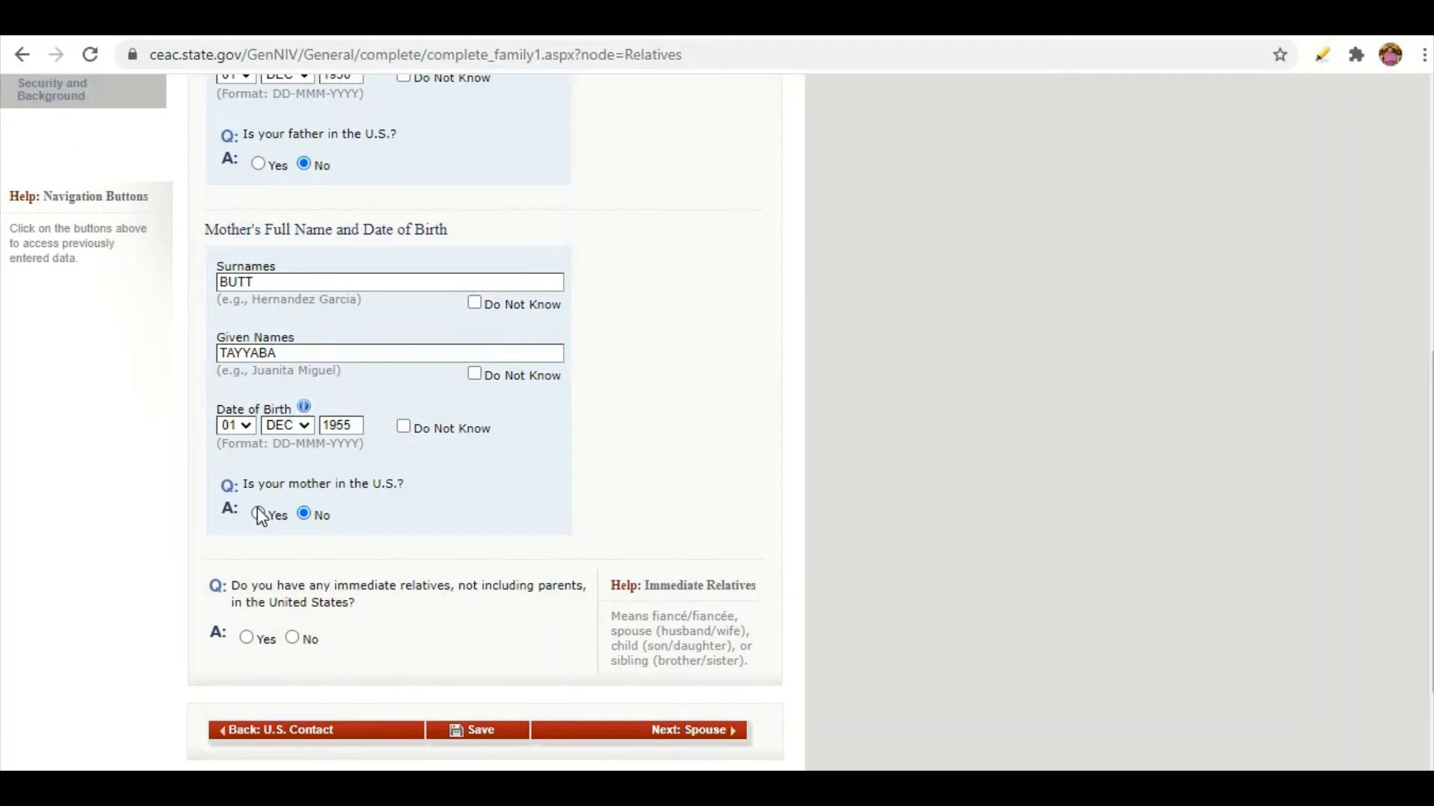
{"action": "scroll", "coordinate": [246, 535], "scroll_direction": "down", "scroll_amount": 4}
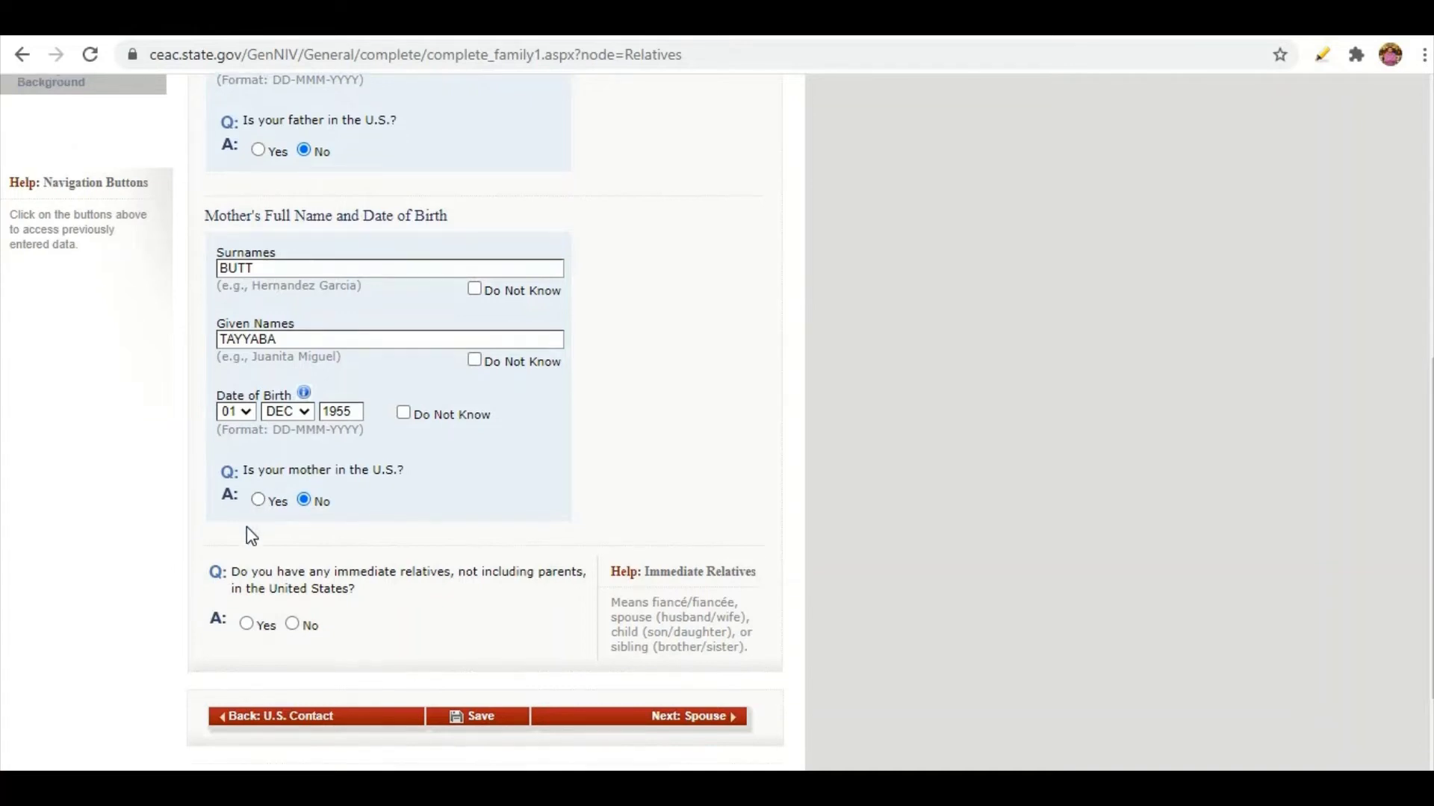
Answer No to both the immediate-relatives and other-relatives in the U.S. questions.
{"action": "left_click", "coordinate": [246, 338]}
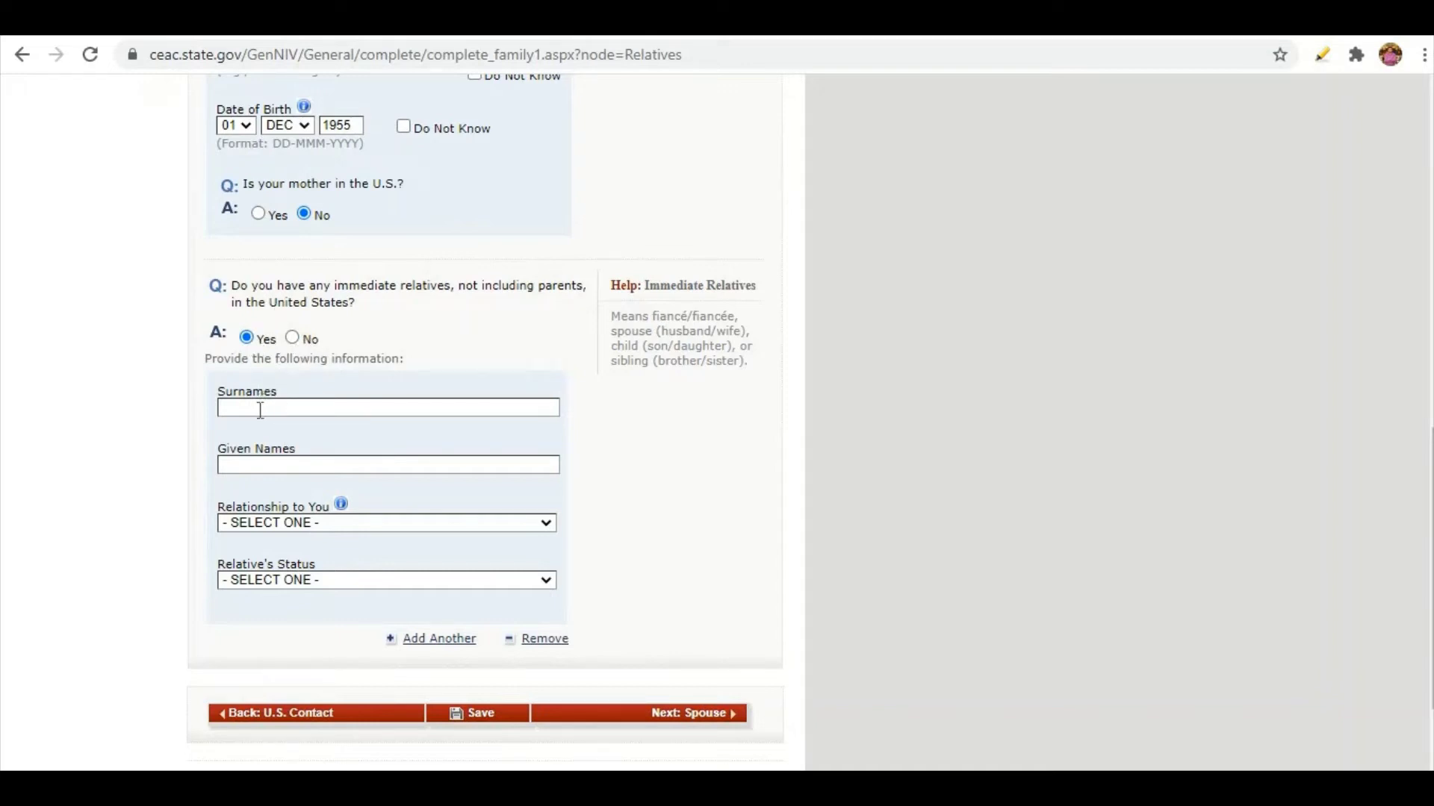
{"action": "left_click", "coordinate": [240, 526]}
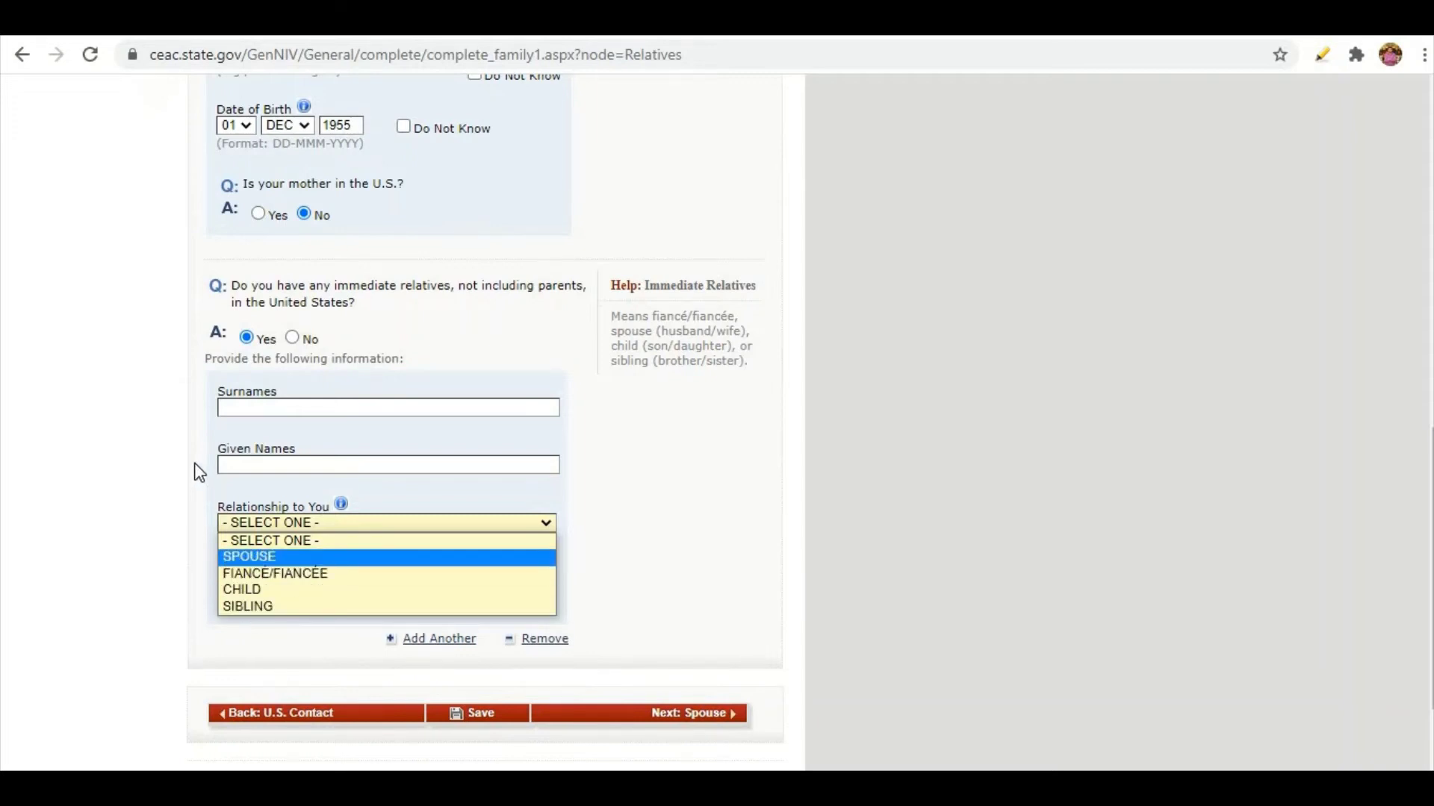
{"action": "left_click", "coordinate": [205, 528]}
{"action": "left_click", "coordinate": [258, 580]}
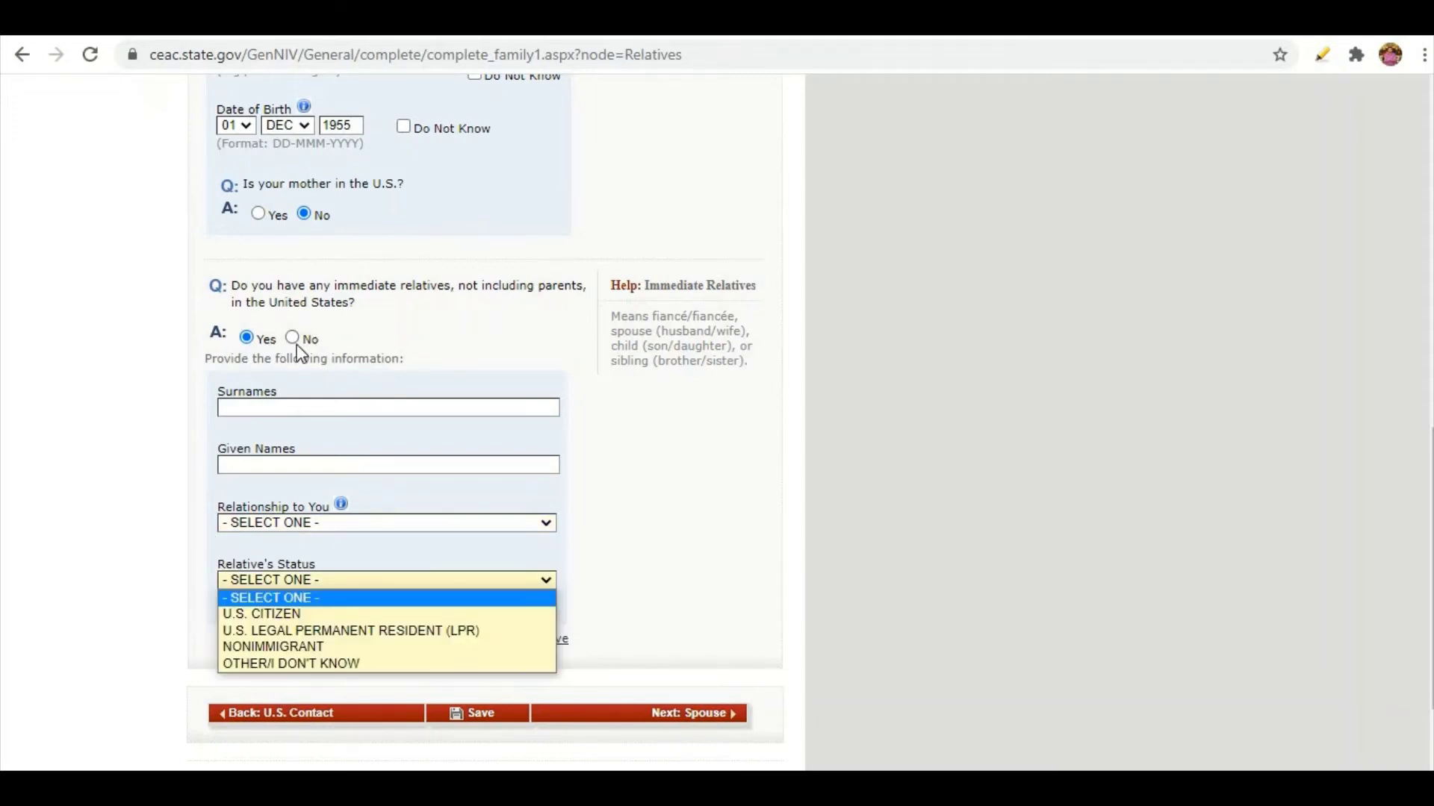
{"action": "left_click", "coordinate": [297, 346]}
{"action": "left_click", "coordinate": [296, 347]}
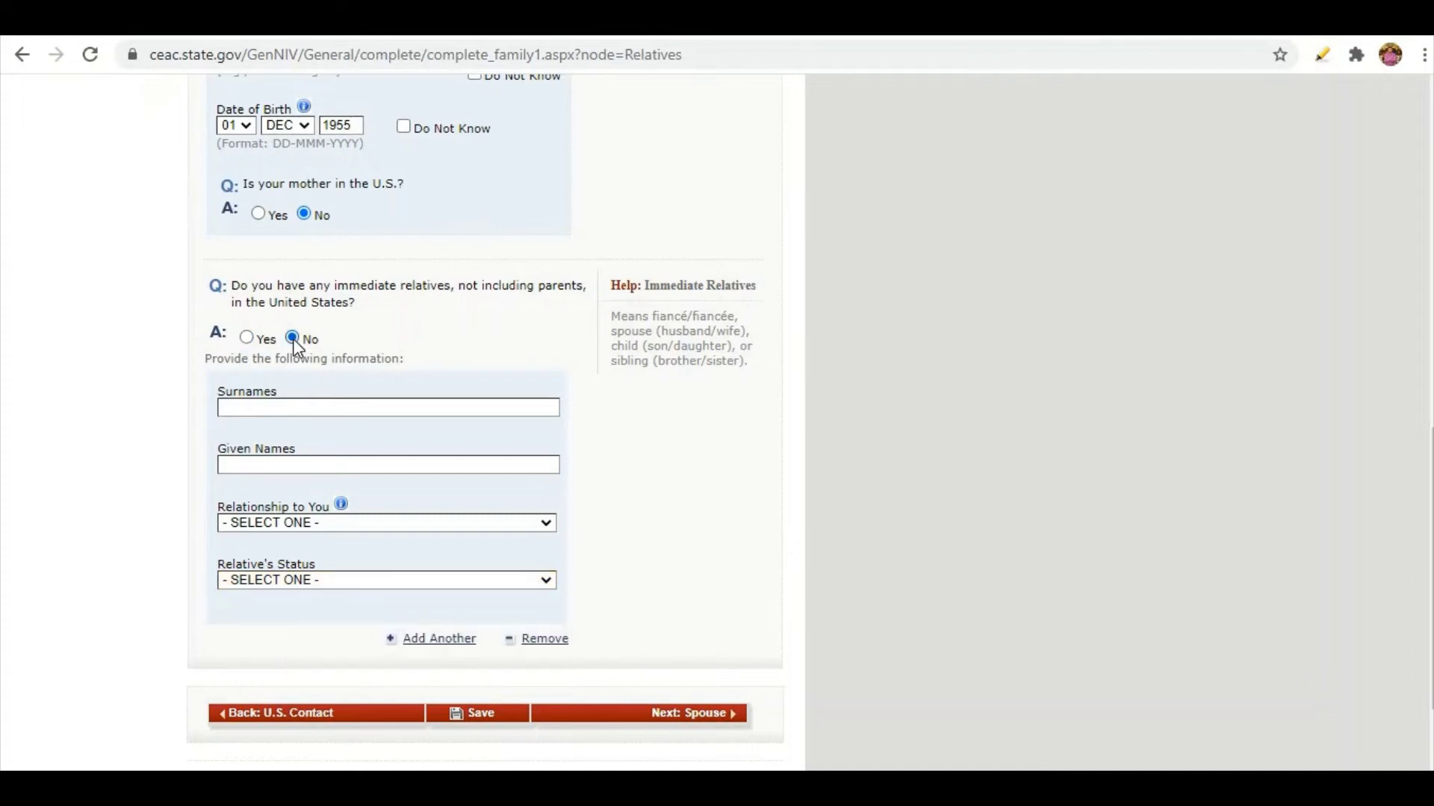
{"action": "scroll", "coordinate": [297, 347], "scroll_direction": "up", "scroll_amount": 5}
{"action": "scroll", "coordinate": [295, 345], "scroll_direction": "down", "scroll_amount": 4}
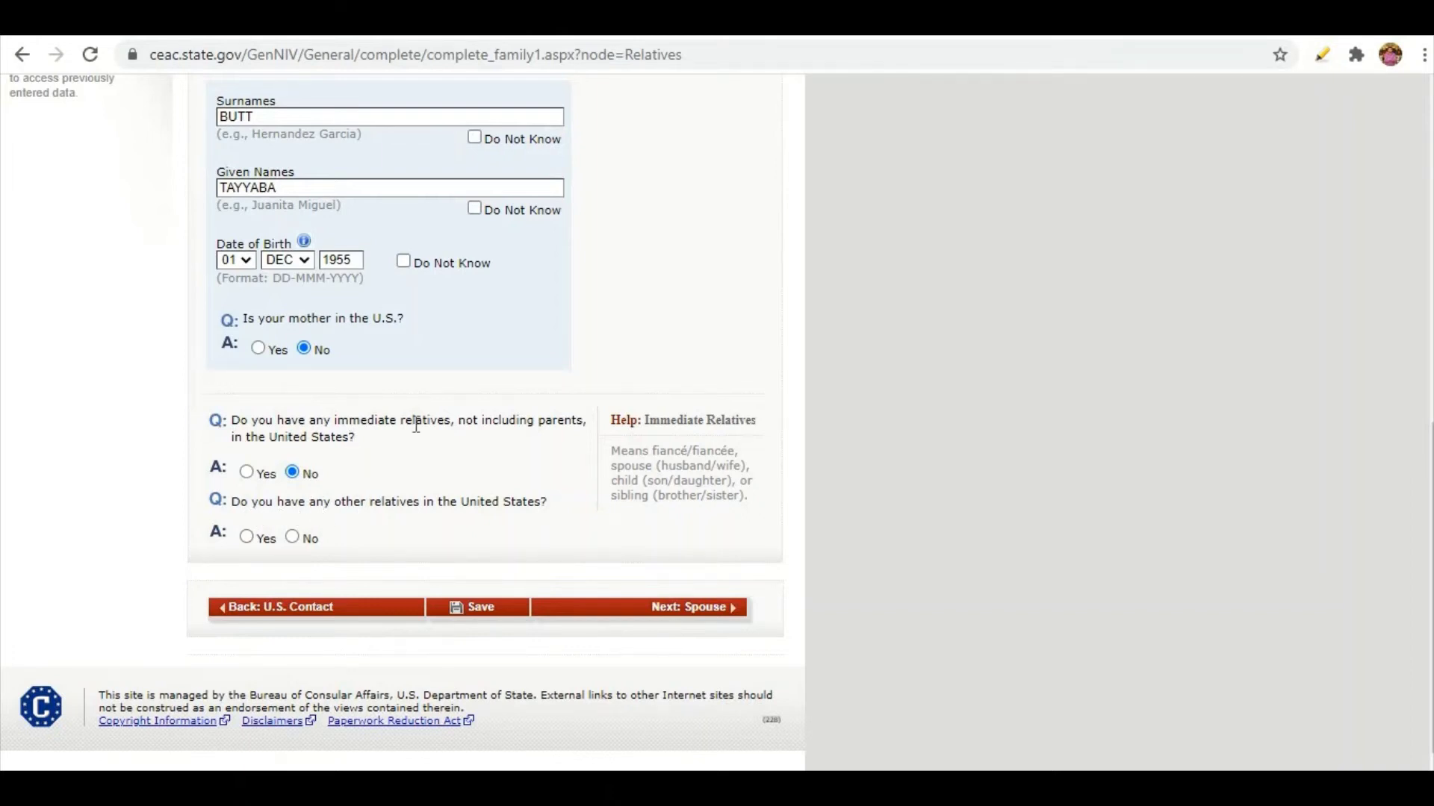
{"action": "left_click", "coordinate": [247, 538]}
{"action": "left_click", "coordinate": [293, 537]}
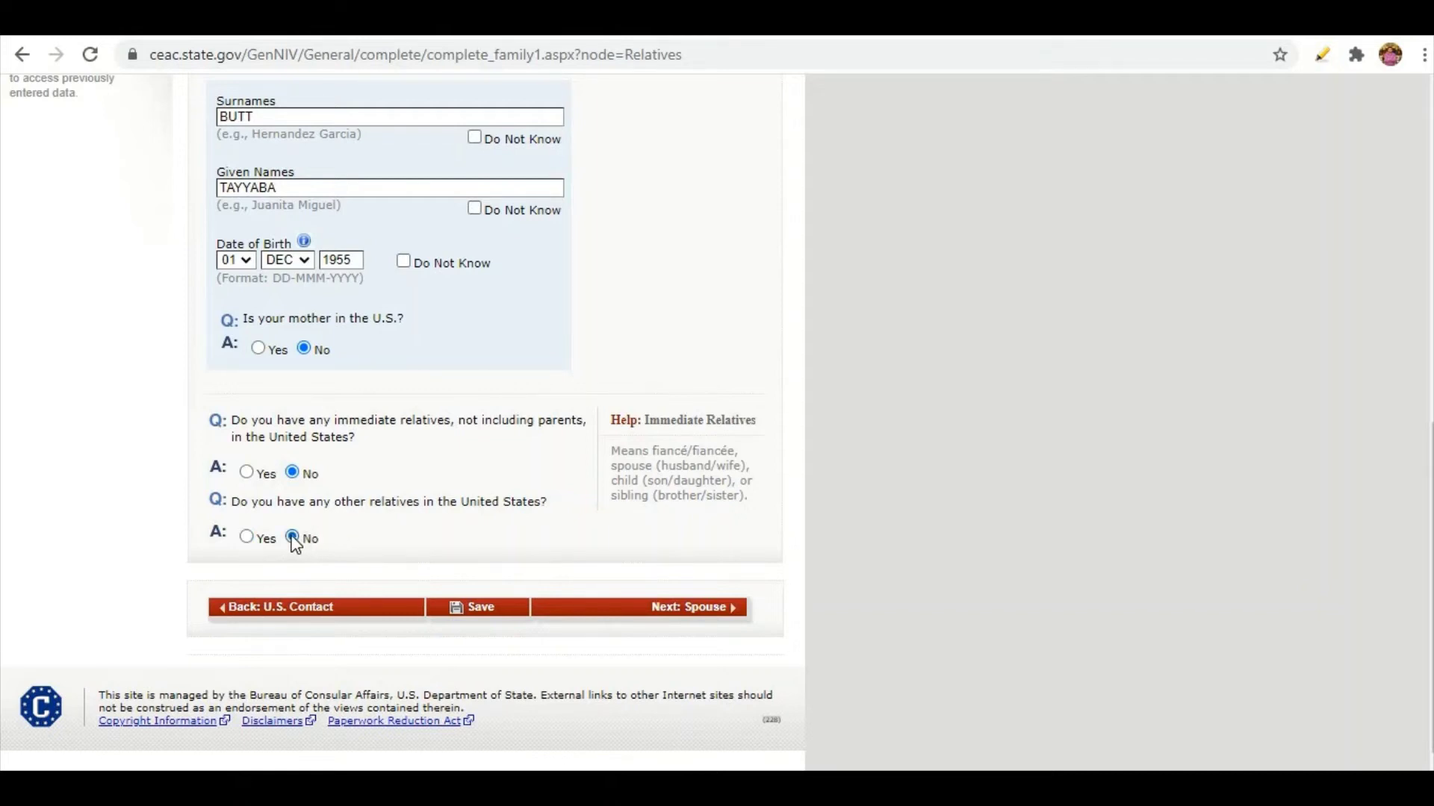
On the Spouse page, set the spouse's address to SAME AS MAILING ADDRESS.
{"action": "left_click", "coordinate": [700, 609]}
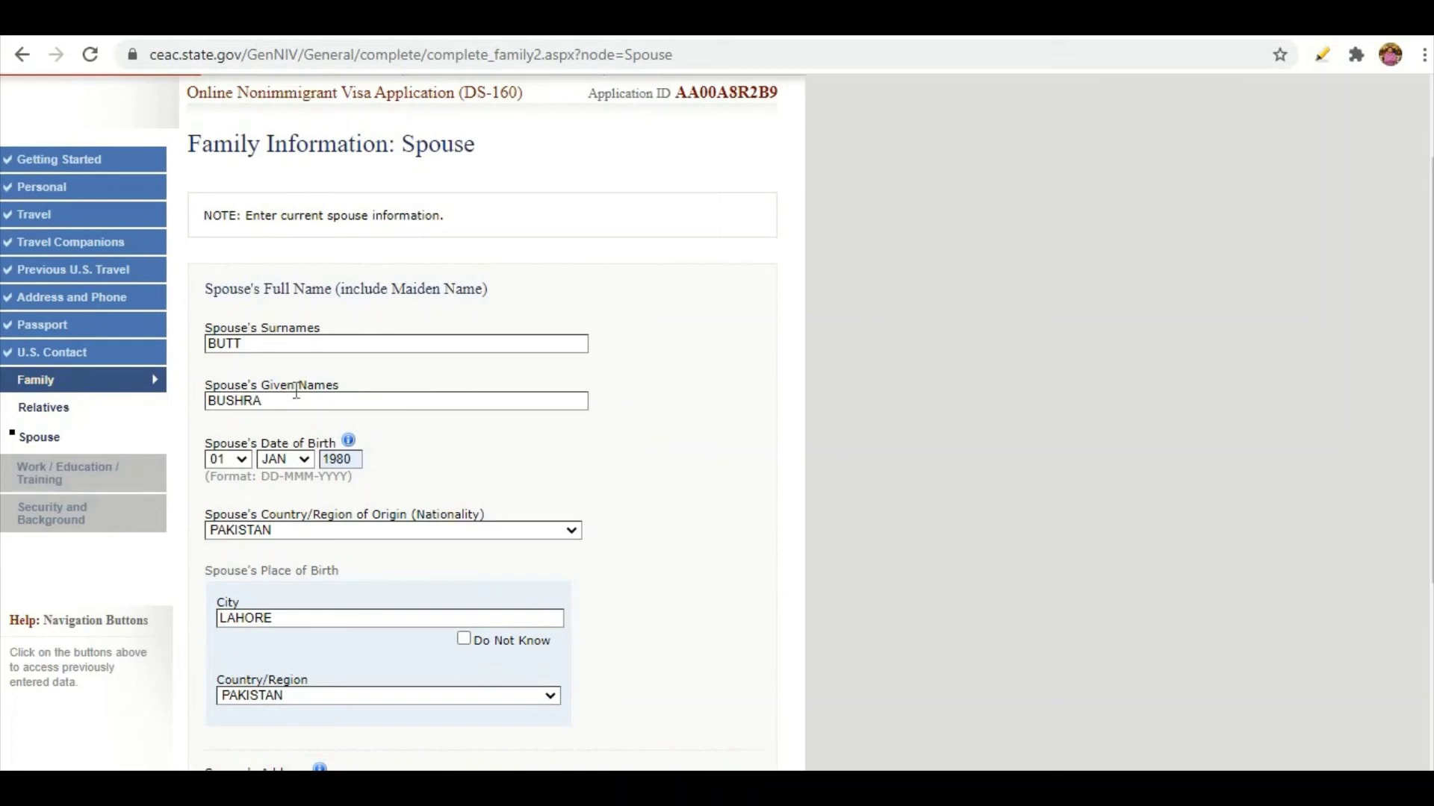
{"action": "scroll", "coordinate": [308, 253], "scroll_direction": "up", "scroll_amount": 2}
{"action": "scroll", "coordinate": [308, 254], "scroll_direction": "up", "scroll_amount": 1}
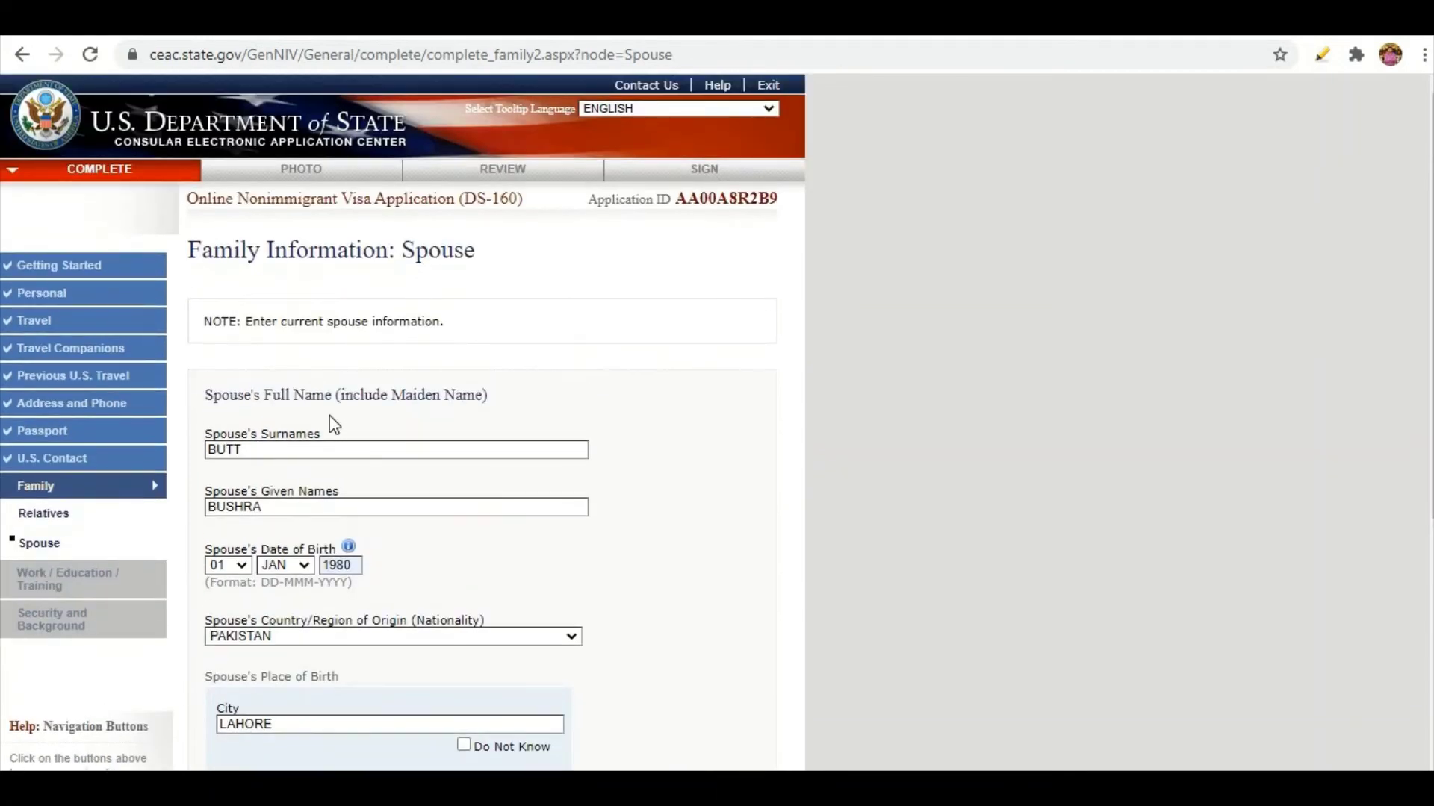
{"action": "scroll", "coordinate": [330, 419], "scroll_direction": "down", "scroll_amount": 2}
{"action": "scroll", "coordinate": [268, 378], "scroll_direction": "up", "scroll_amount": 2}
{"action": "scroll", "coordinate": [242, 444], "scroll_direction": "down", "scroll_amount": 2}
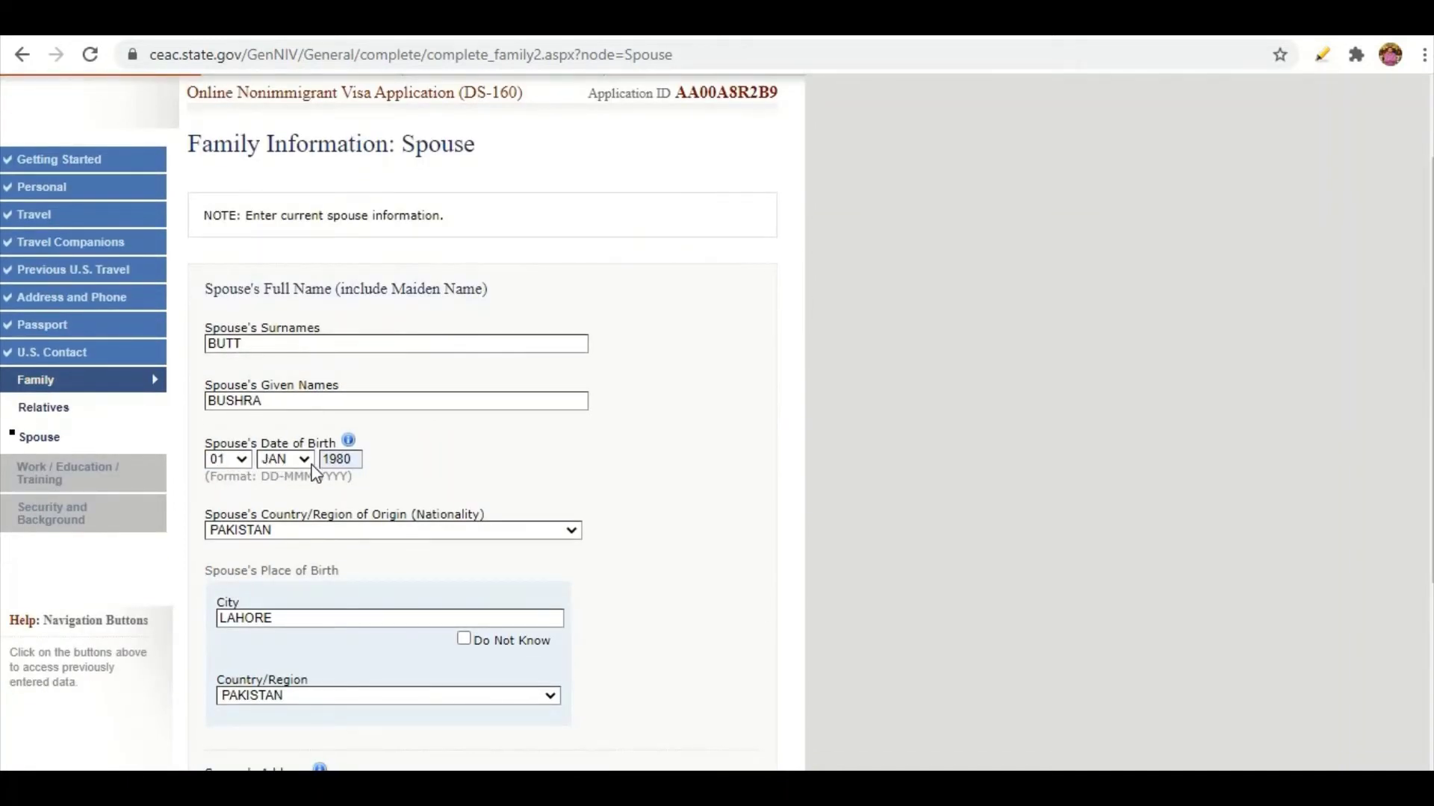
{"action": "scroll", "coordinate": [323, 521], "scroll_direction": "down", "scroll_amount": 4}
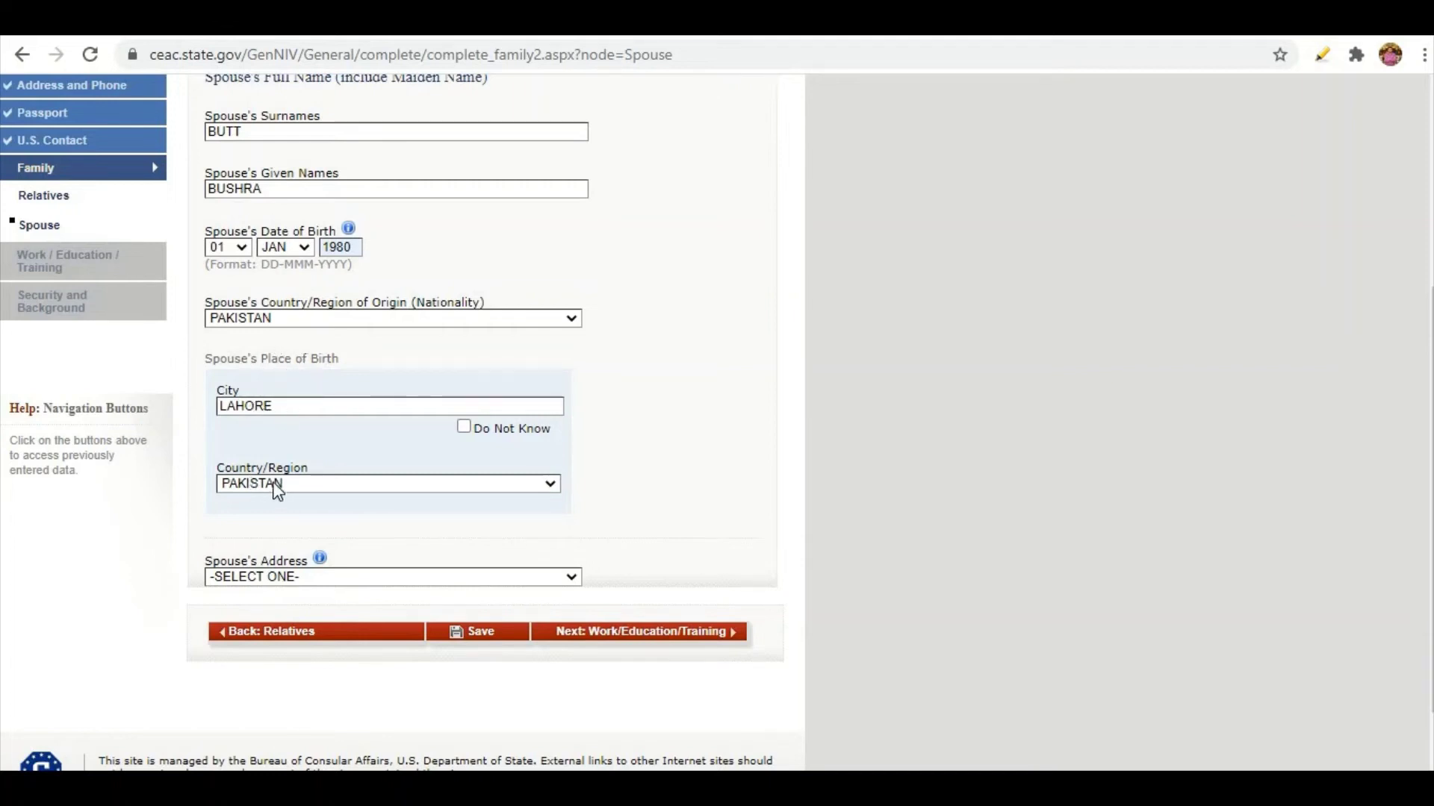
{"action": "scroll", "coordinate": [307, 523], "scroll_direction": "down", "scroll_amount": 1}
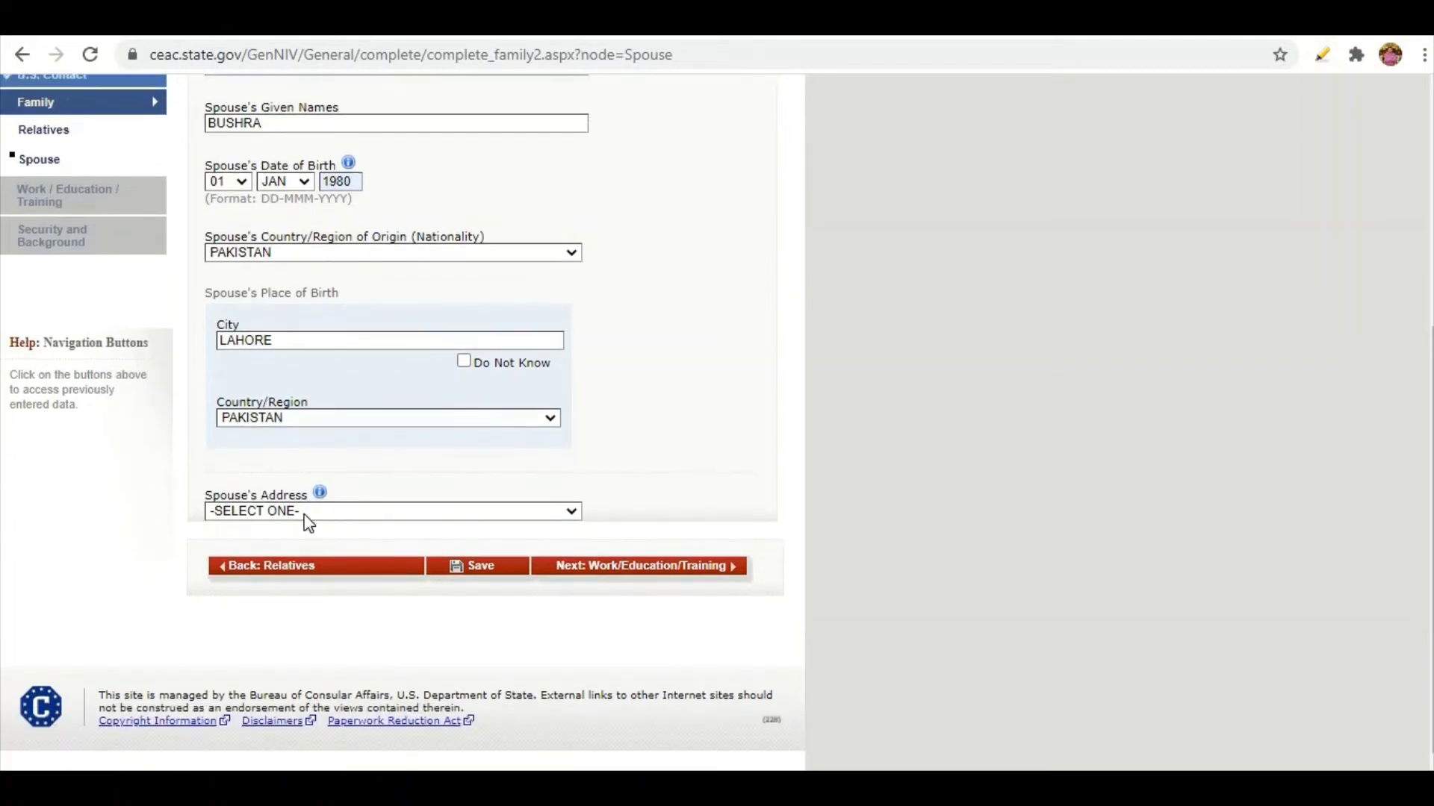
{"action": "left_click", "coordinate": [301, 514]}
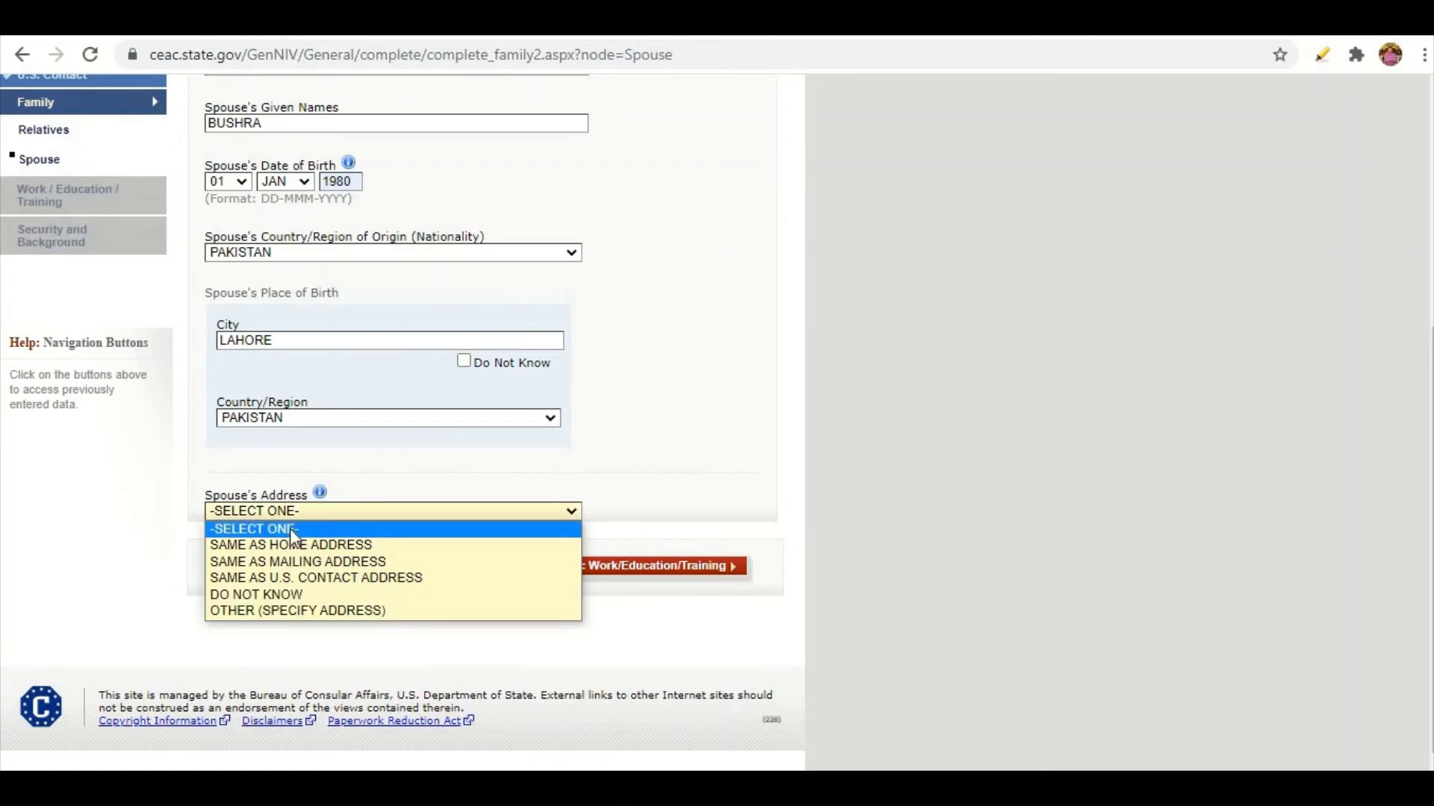
{"action": "left_click", "coordinate": [267, 568]}
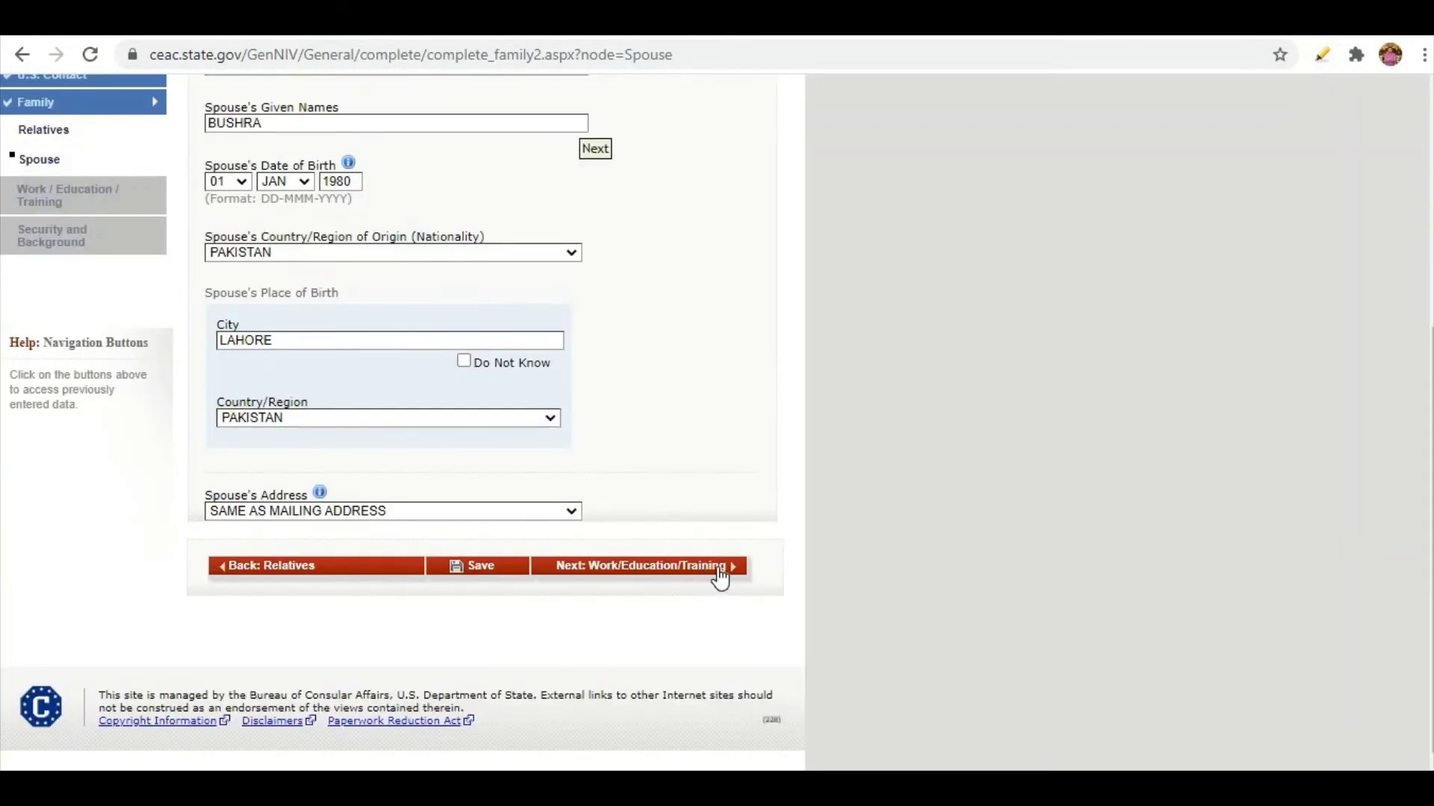
Go to the Present Work/Education/Training page and leave Primary Occupation as MEDICAL/HEALTH.
{"action": "left_click", "coordinate": [719, 575]}
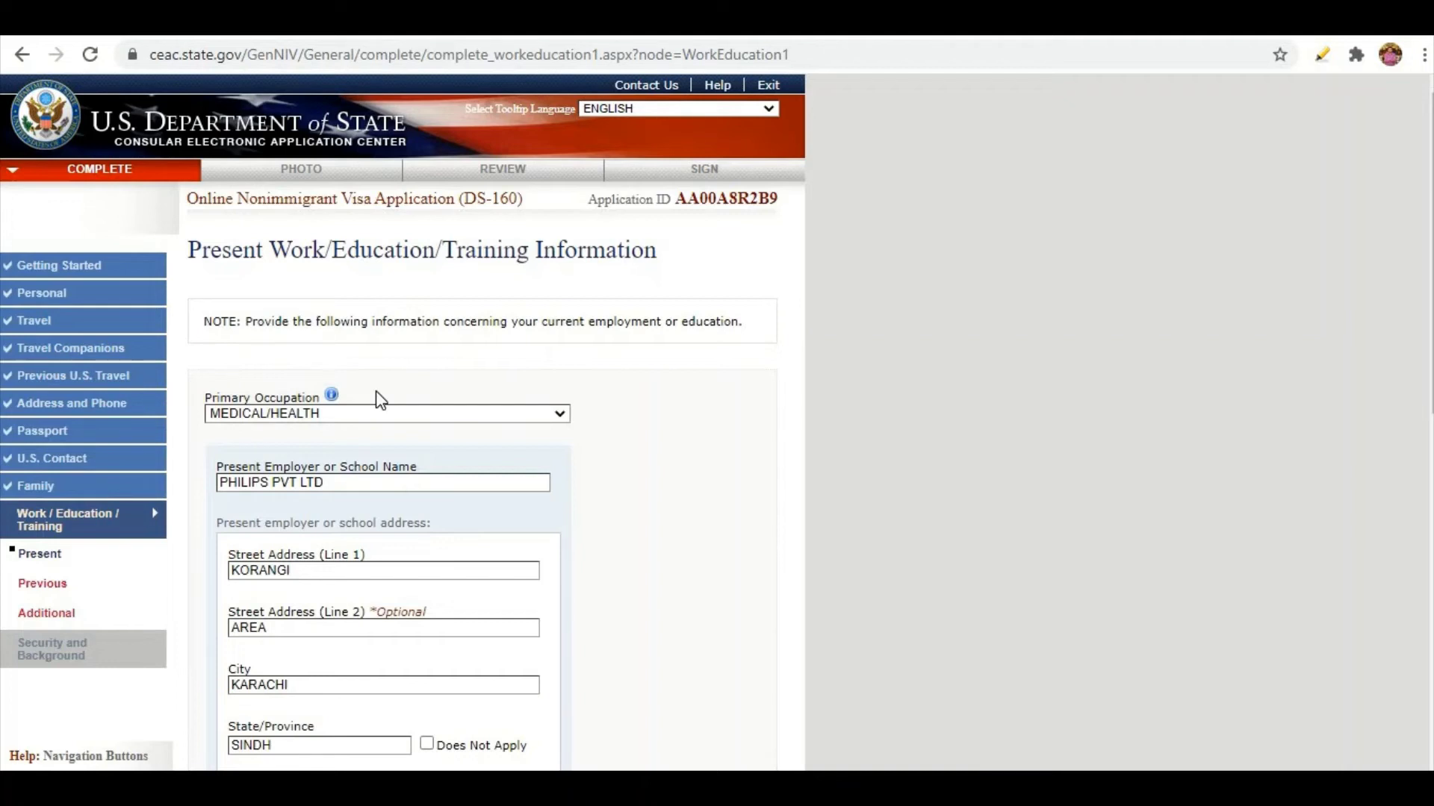
{"action": "scroll", "coordinate": [381, 401], "scroll_direction": "down", "scroll_amount": 1}
{"action": "left_click", "coordinate": [351, 308]}
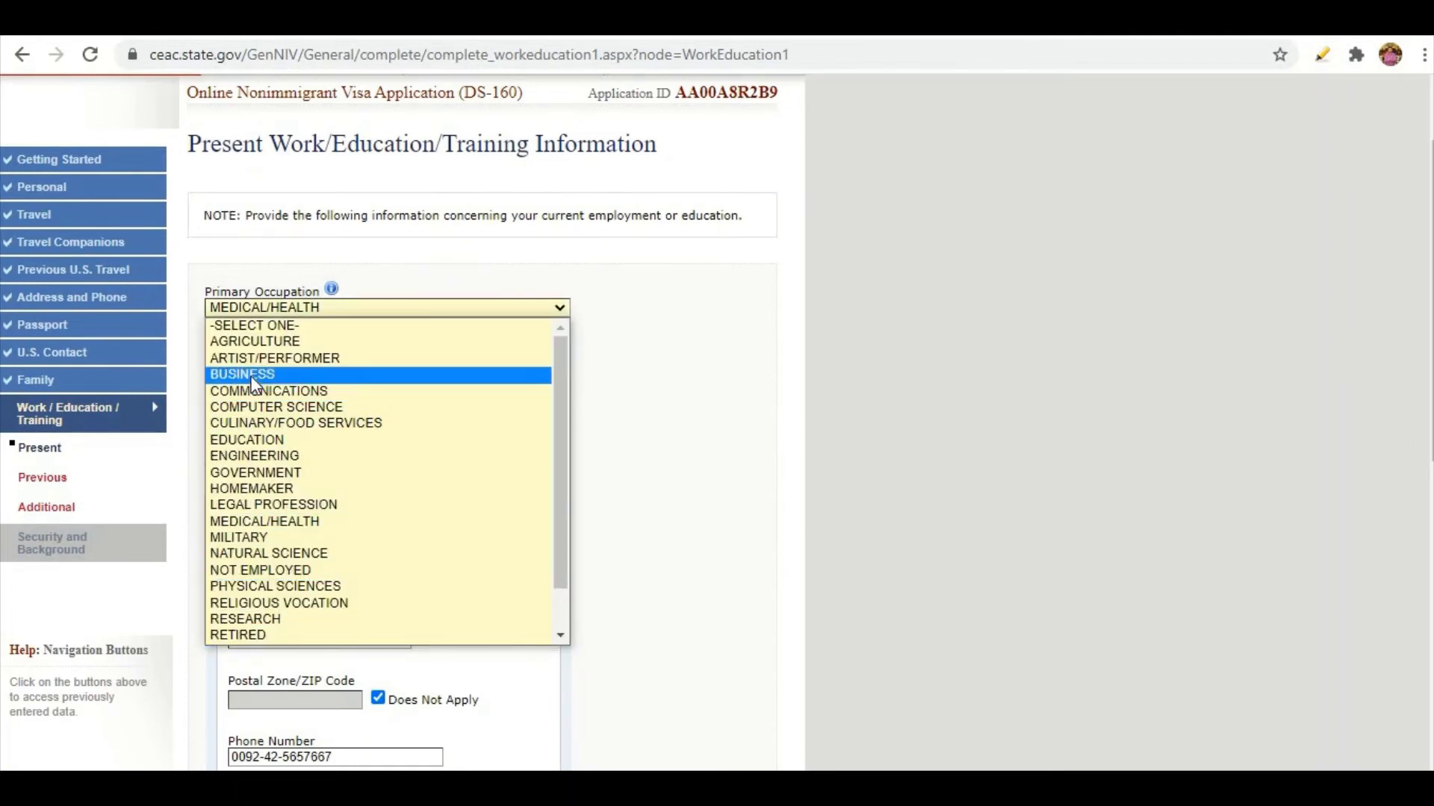
{"action": "scroll", "coordinate": [504, 564], "scroll_direction": "down", "scroll_amount": 1}
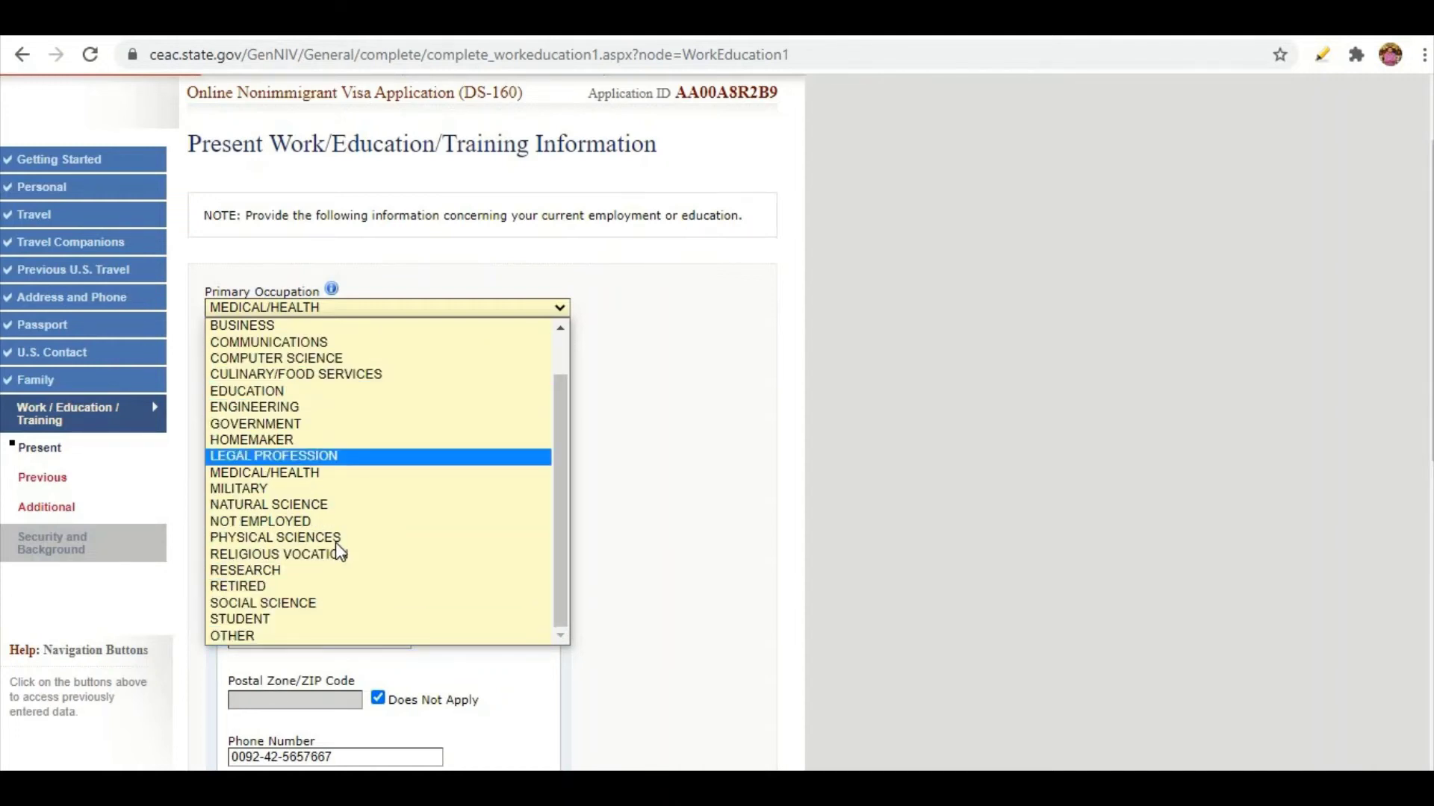
{"action": "left_click", "coordinate": [679, 468]}
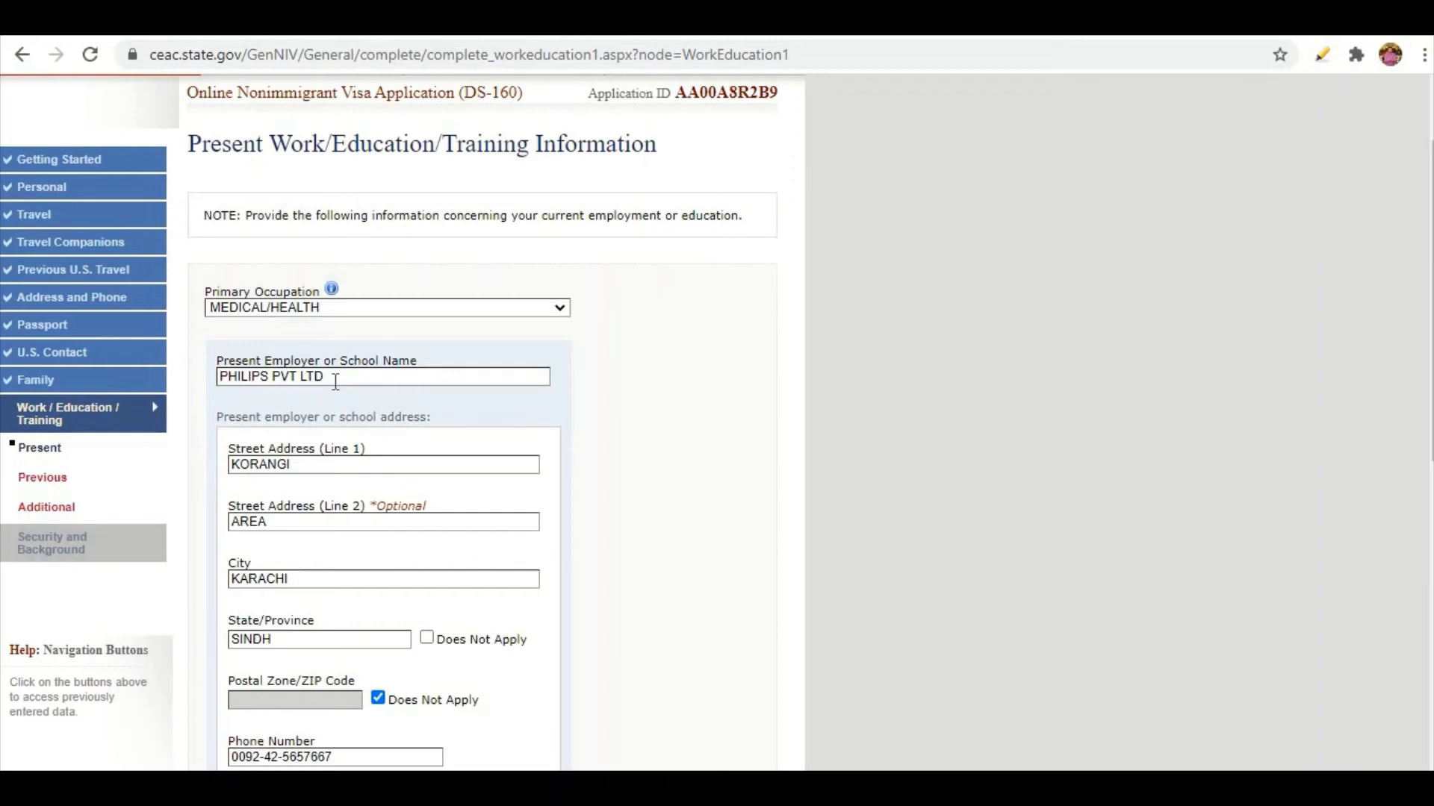
{"action": "left_click_drag", "start_coordinate": [335, 382], "coordinate": [219, 378]}
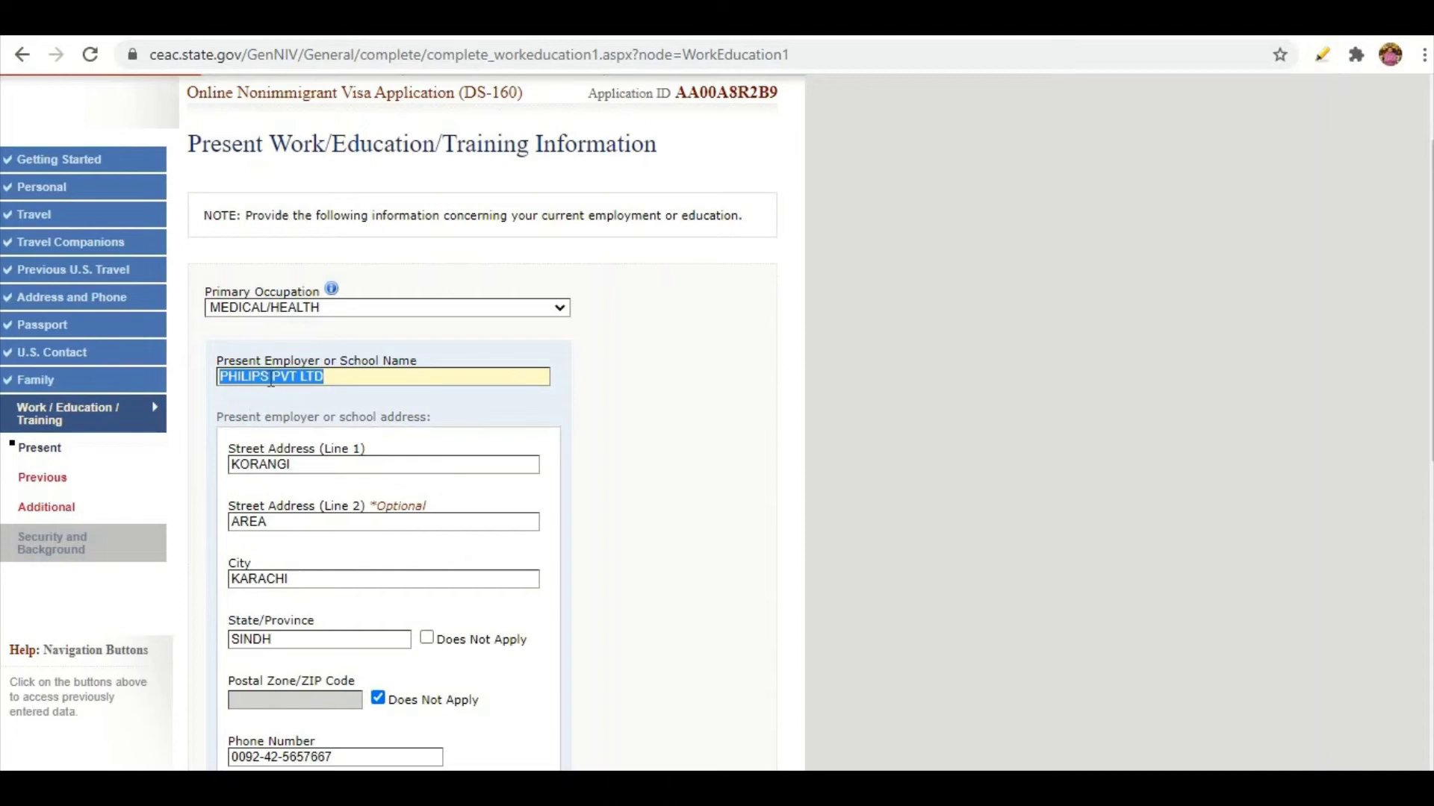
{"action": "scroll", "coordinate": [270, 381], "scroll_direction": "down", "scroll_amount": 1}
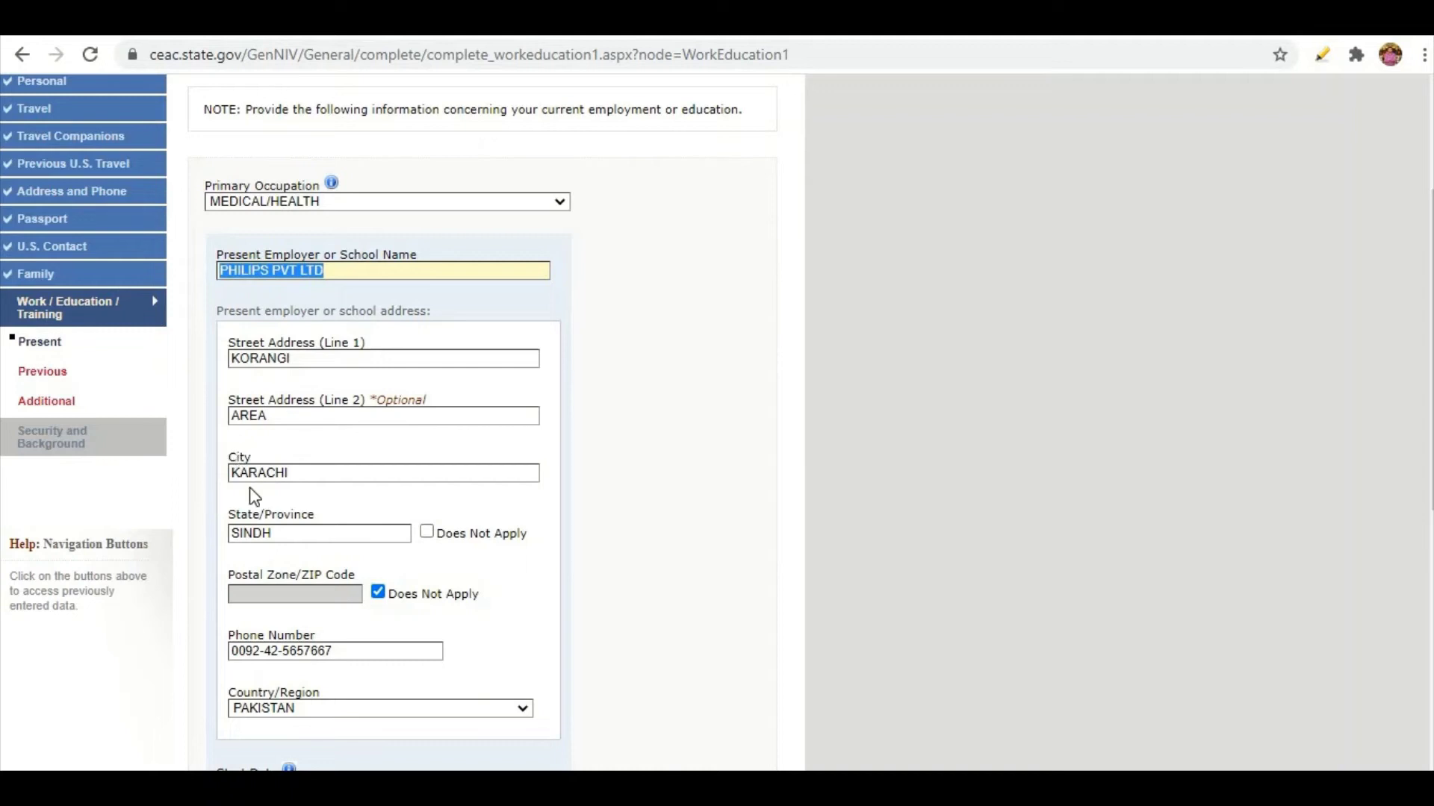
{"action": "scroll", "coordinate": [254, 497], "scroll_direction": "down", "scroll_amount": 1}
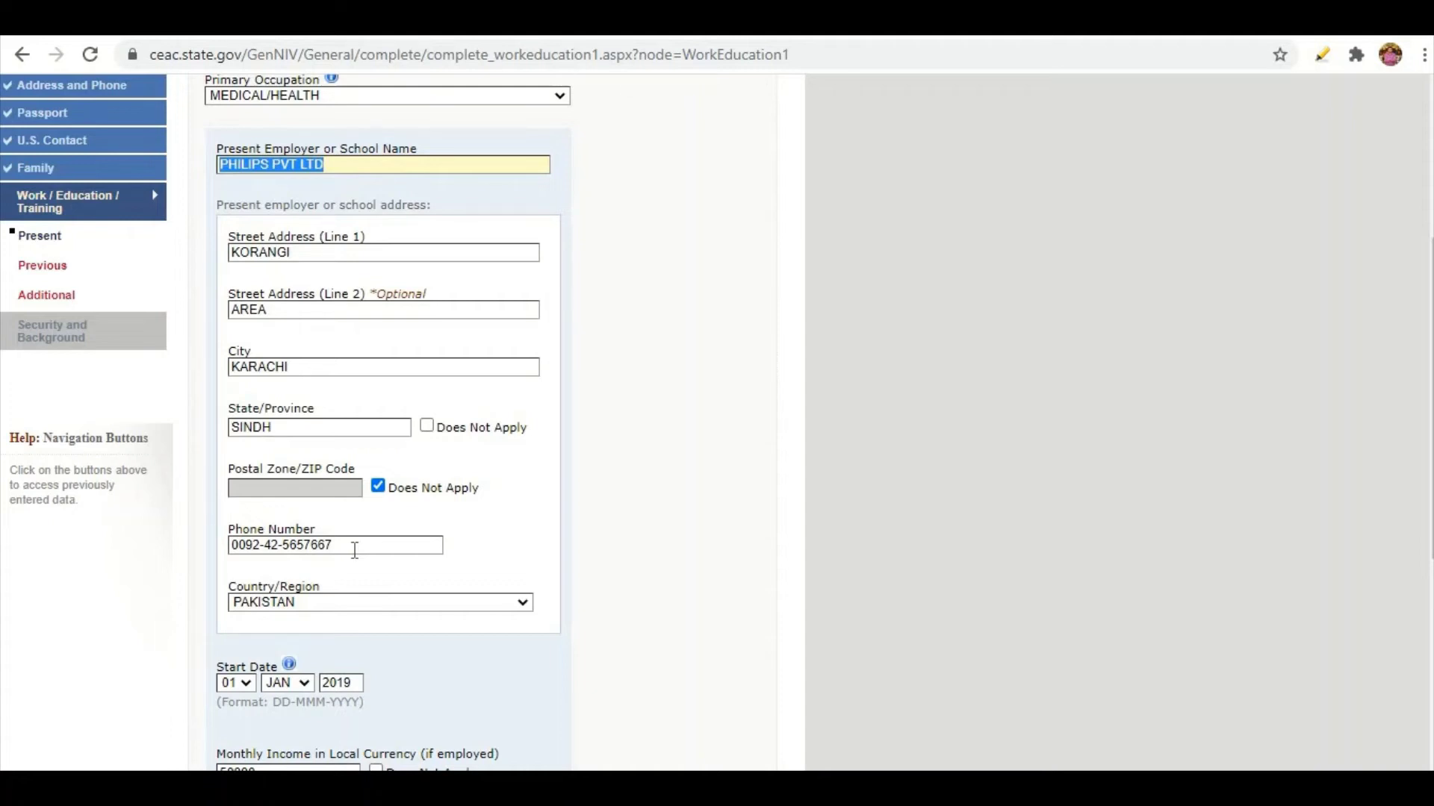
{"action": "scroll", "coordinate": [351, 545], "scroll_direction": "down", "scroll_amount": 3}
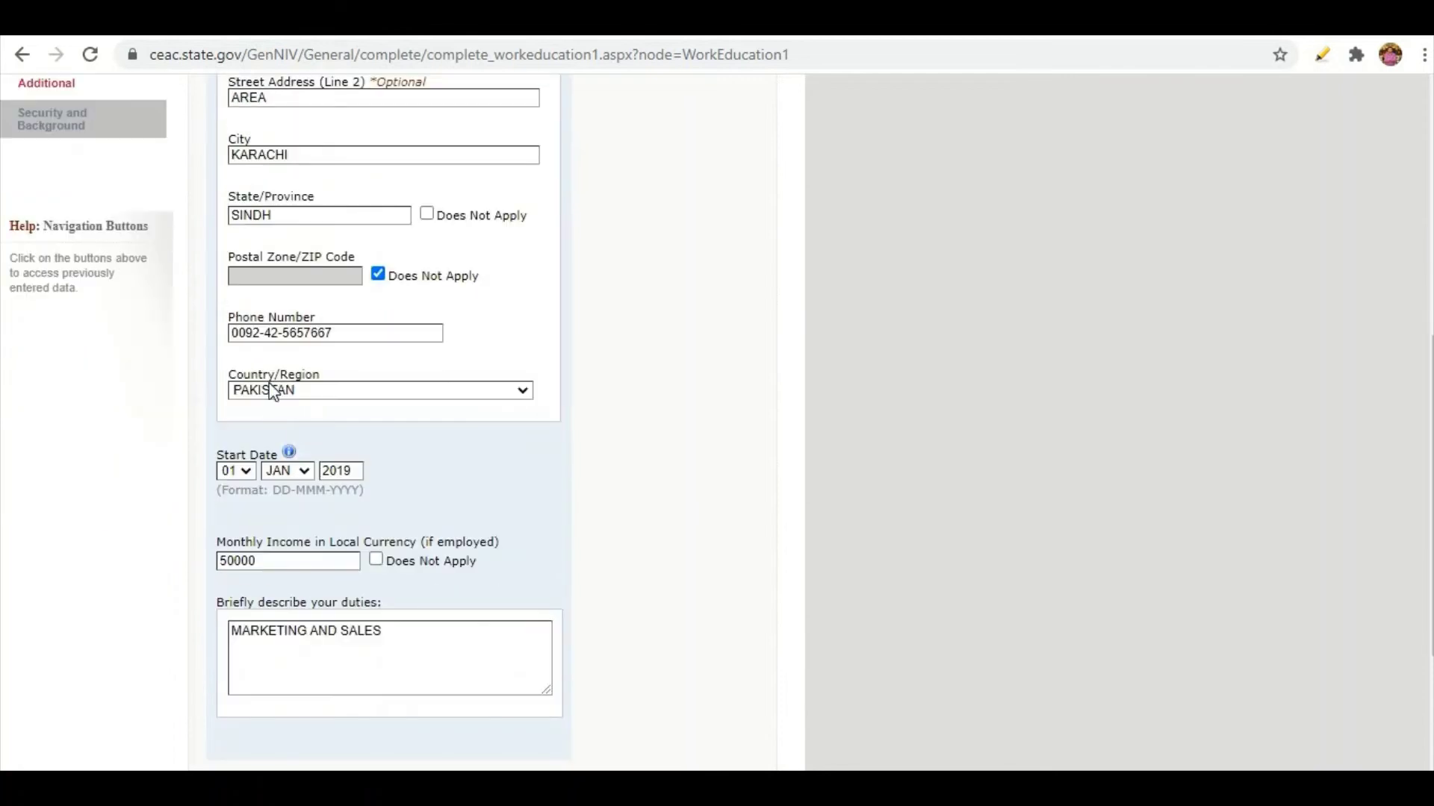
{"action": "left_click", "coordinate": [269, 389]}
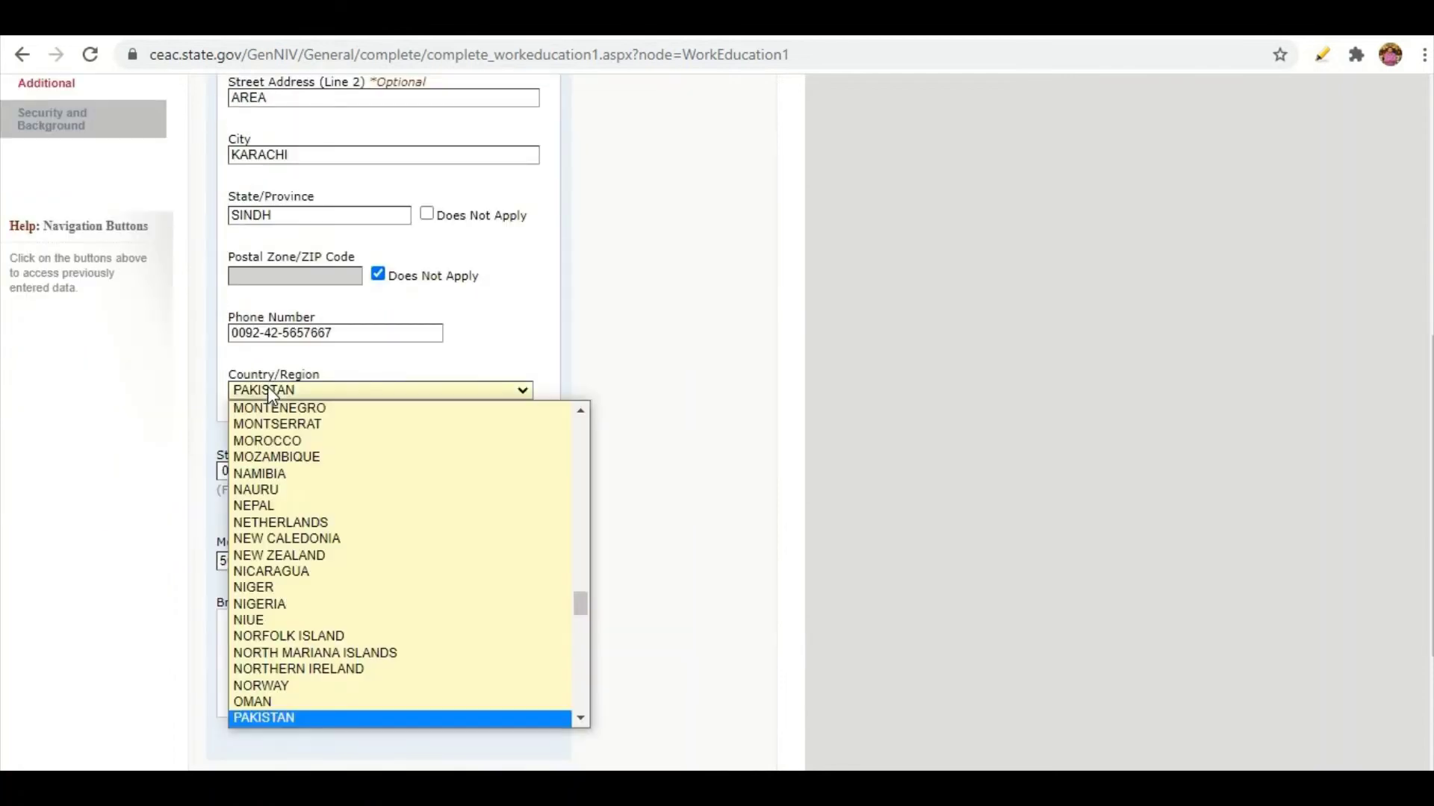
{"action": "left_click", "coordinate": [249, 717]}
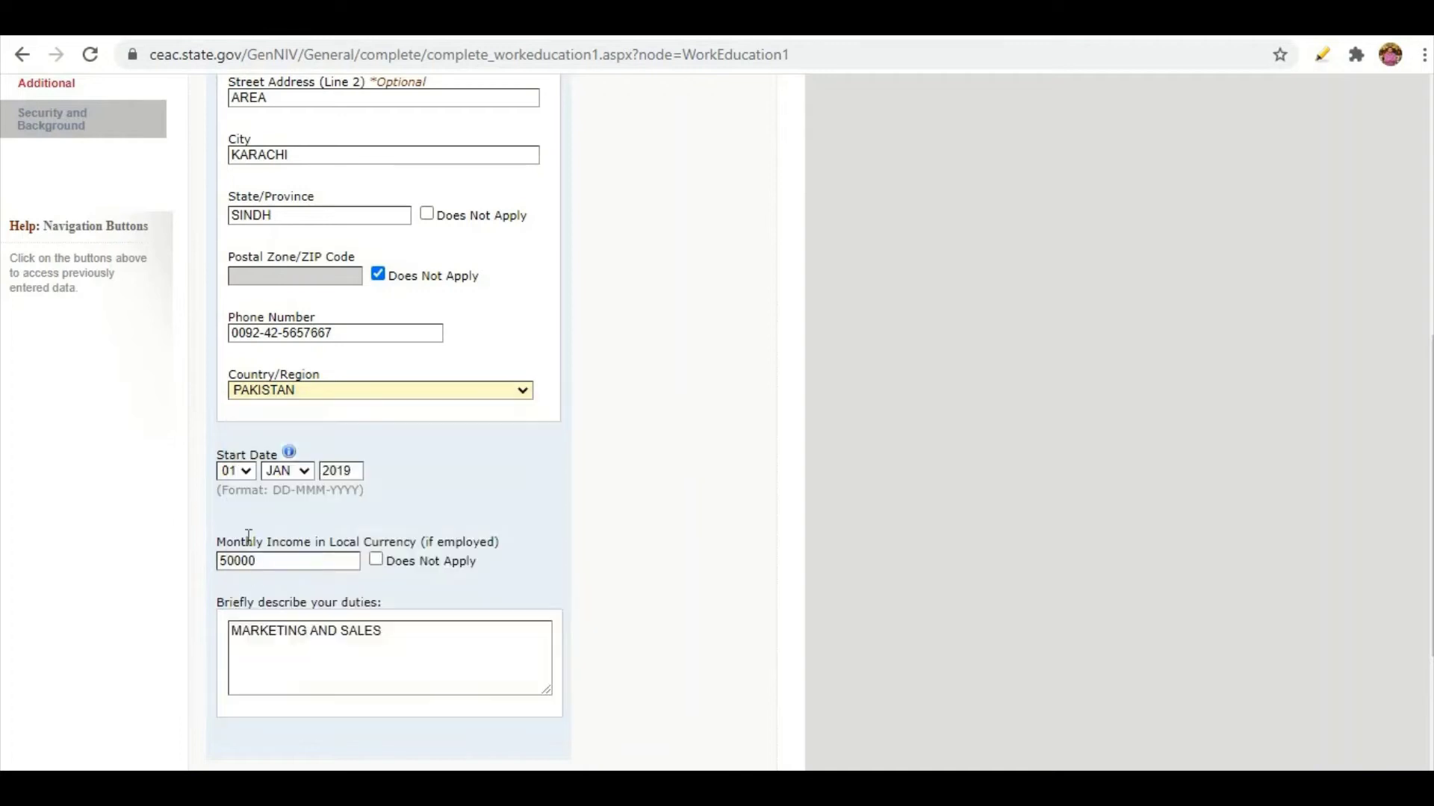
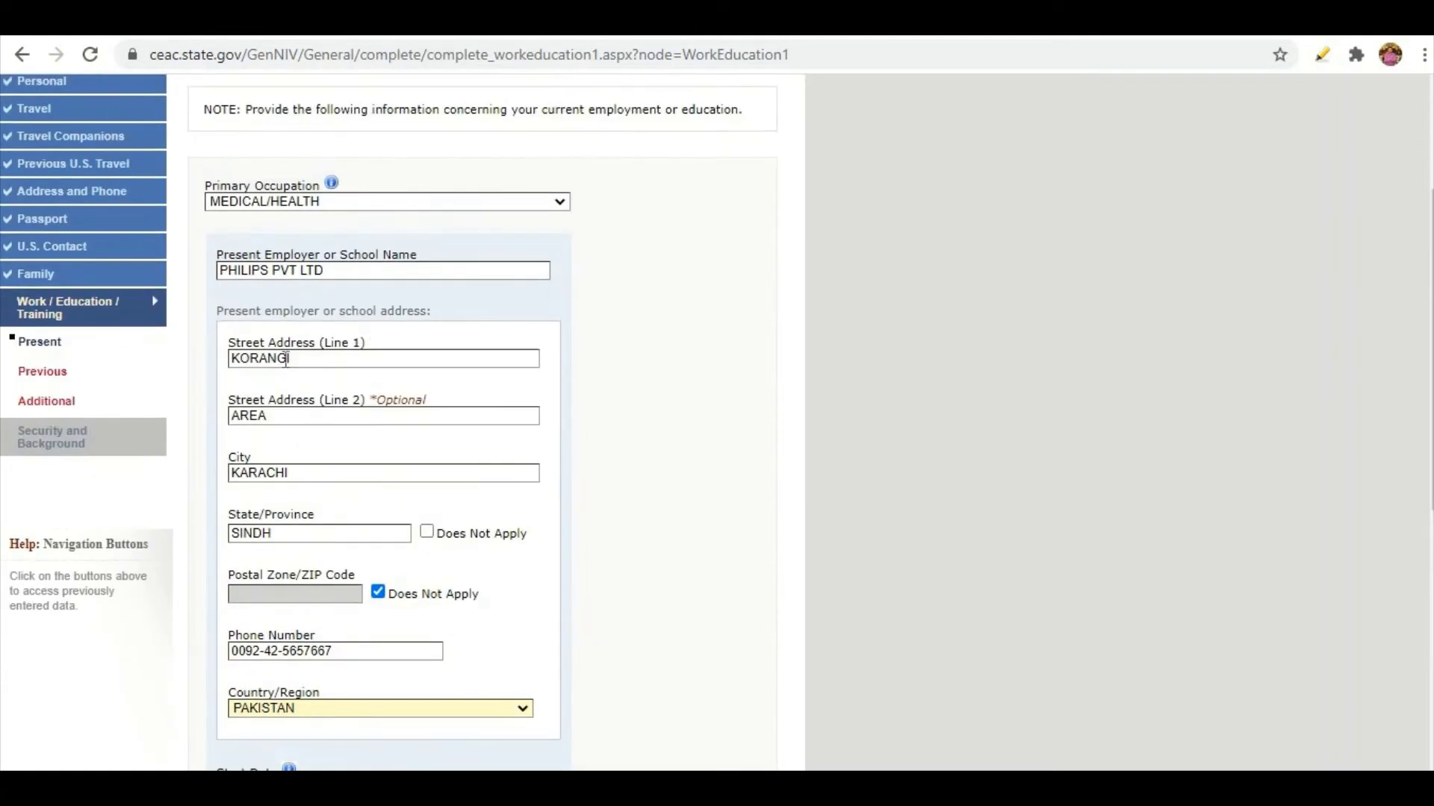
Check present work details (monthly income 50000, duties MARKETING AND SALES) and save them.
{"action": "scroll", "coordinate": [356, 389], "scroll_direction": "down", "scroll_amount": 7}
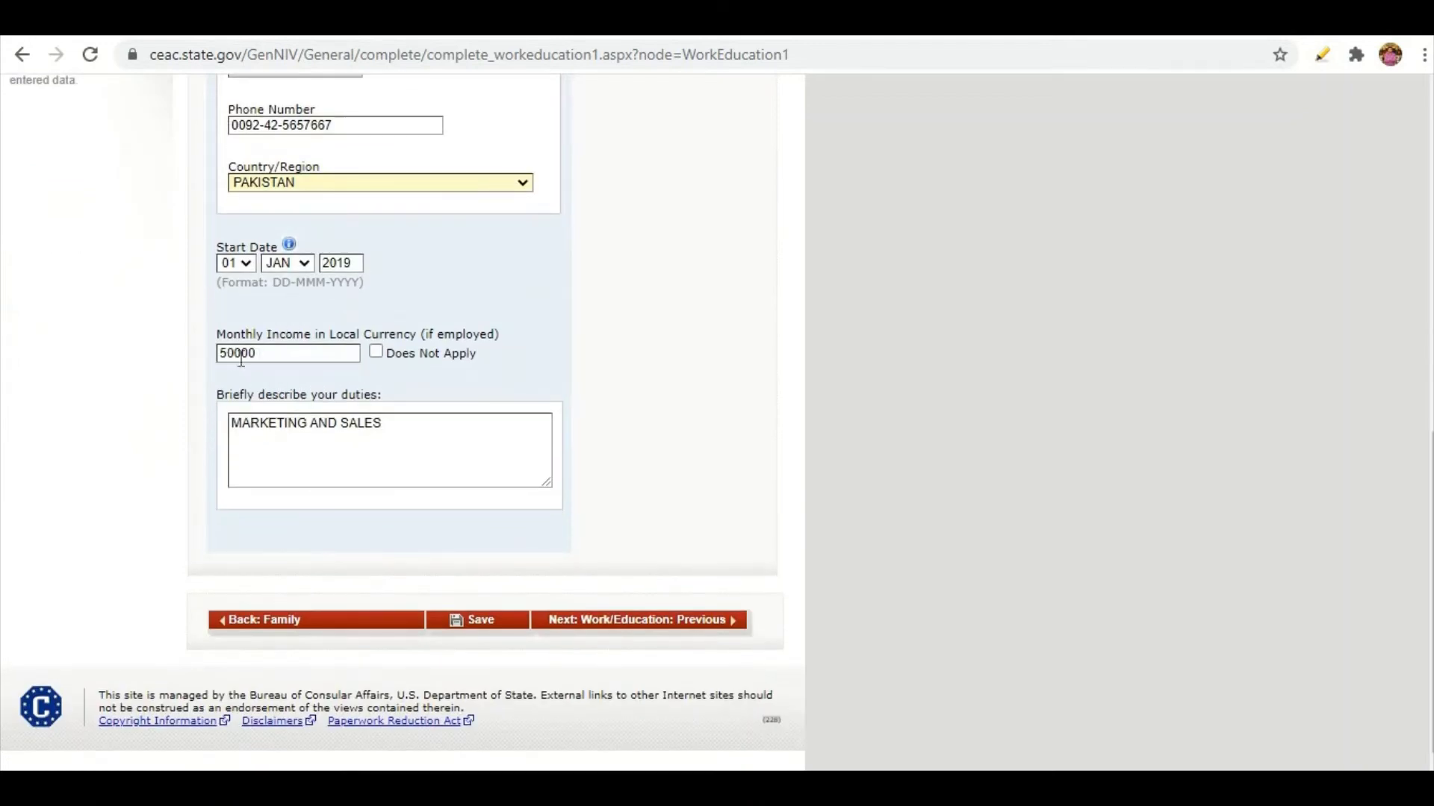
{"action": "left_click_drag", "start_coordinate": [259, 357], "coordinate": [194, 352]}
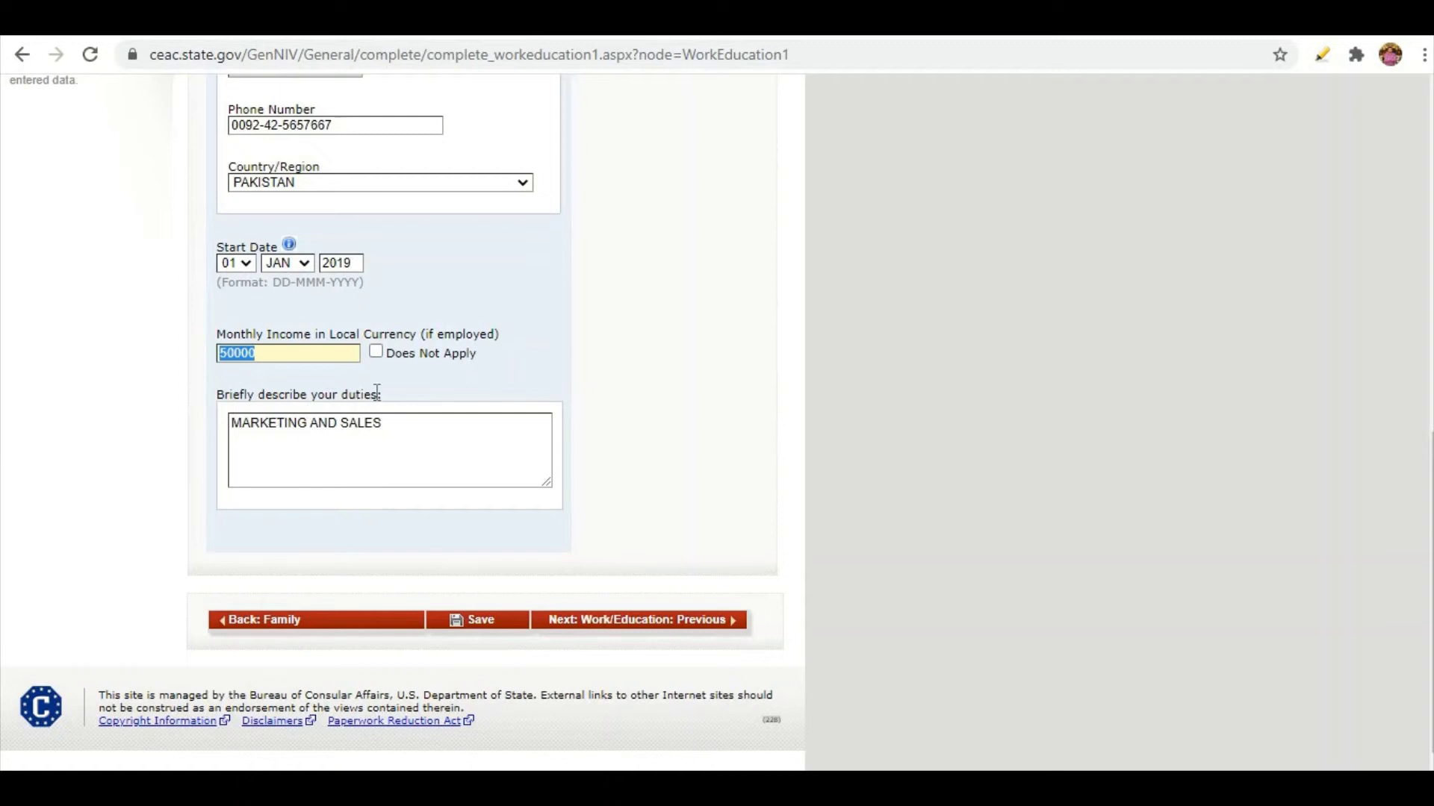
{"action": "left_click_drag", "start_coordinate": [376, 392], "coordinate": [383, 393]}
{"action": "left_click", "coordinate": [227, 398], "text": "shift"}
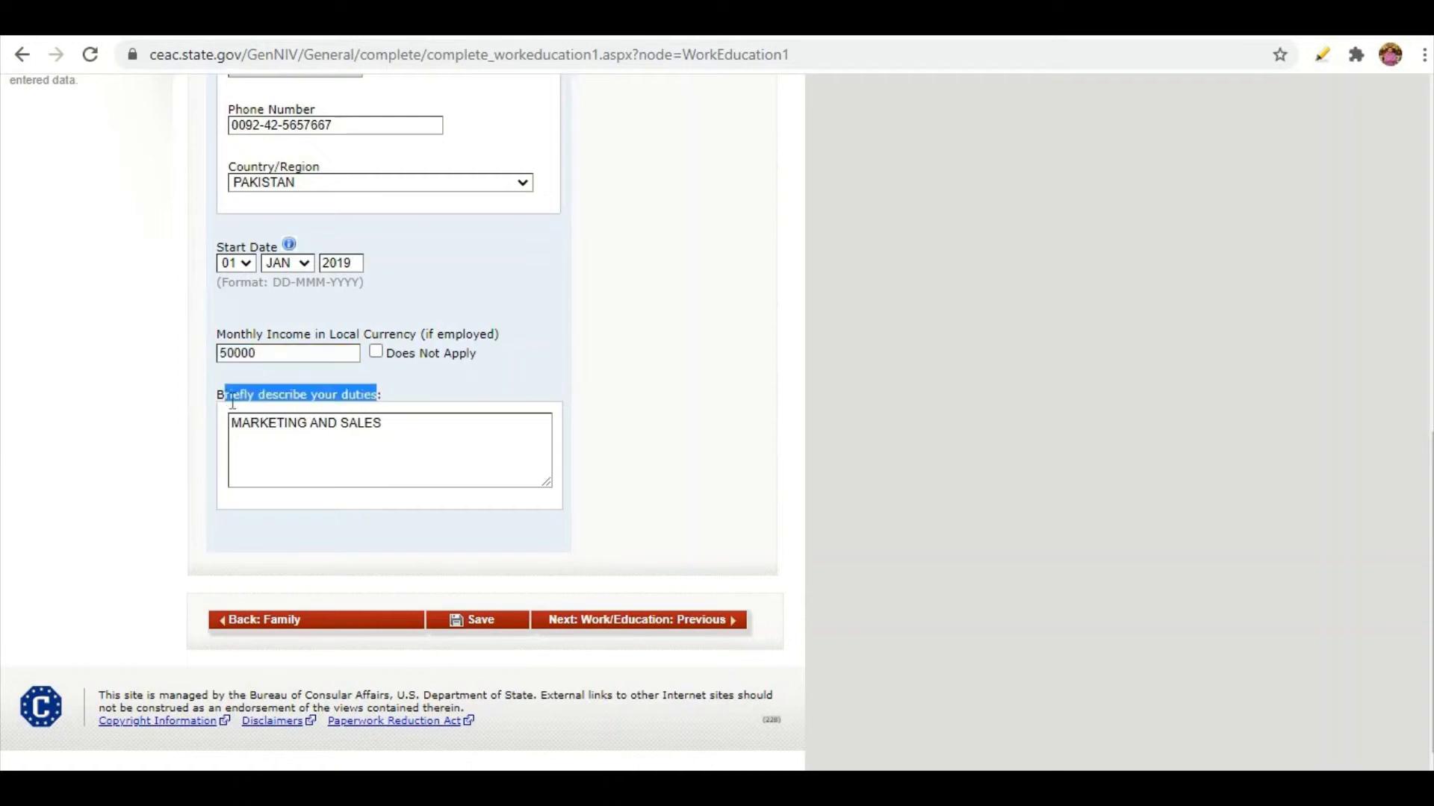
{"action": "left_click", "coordinate": [407, 439]}
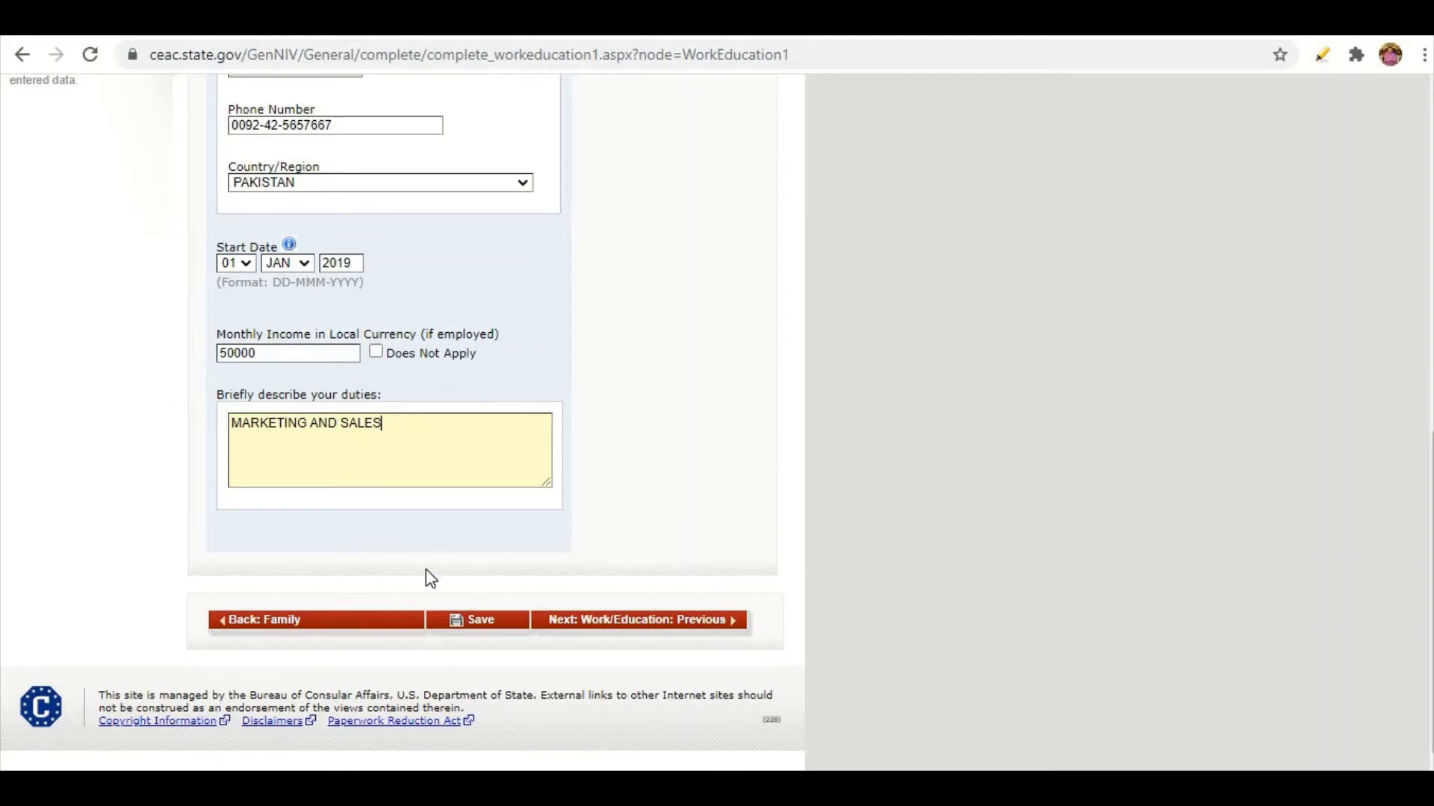
{"action": "left_click", "coordinate": [462, 620]}
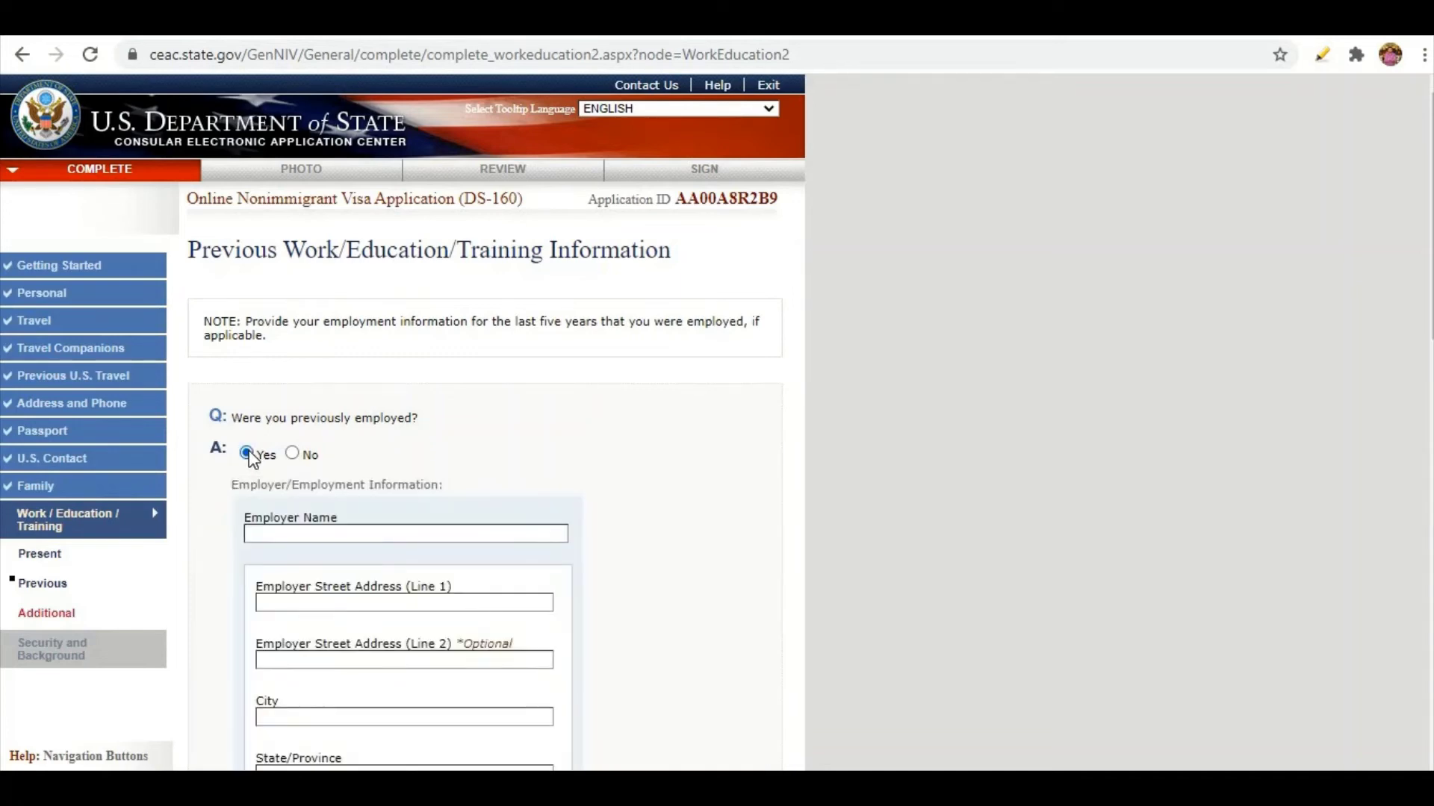
Answer No to having been previously employed.
{"action": "scroll", "coordinate": [256, 454], "scroll_direction": "down", "scroll_amount": 6}
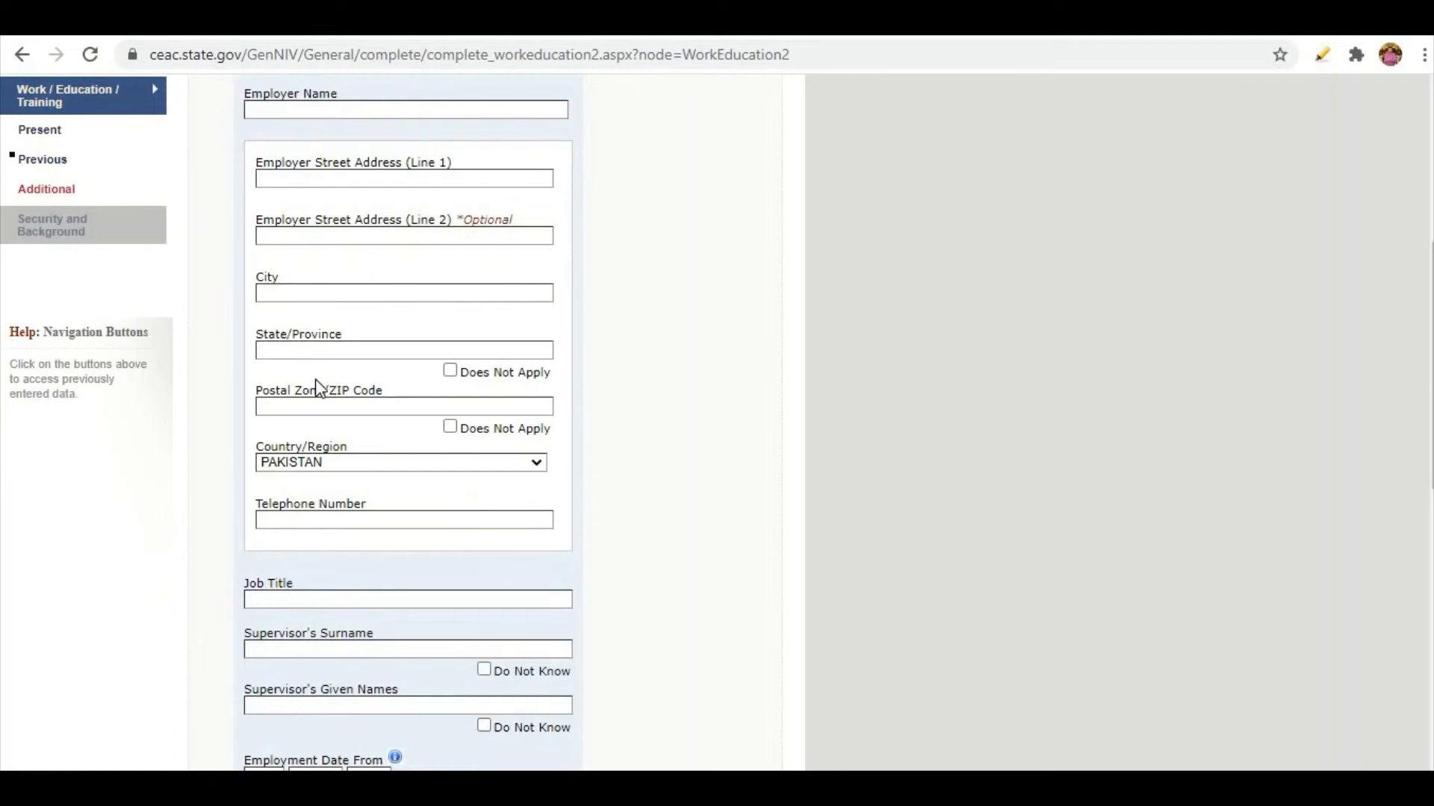
{"action": "scroll", "coordinate": [319, 387], "scroll_direction": "down", "scroll_amount": 2}
{"action": "scroll", "coordinate": [315, 378], "scroll_direction": "up", "scroll_amount": 4}
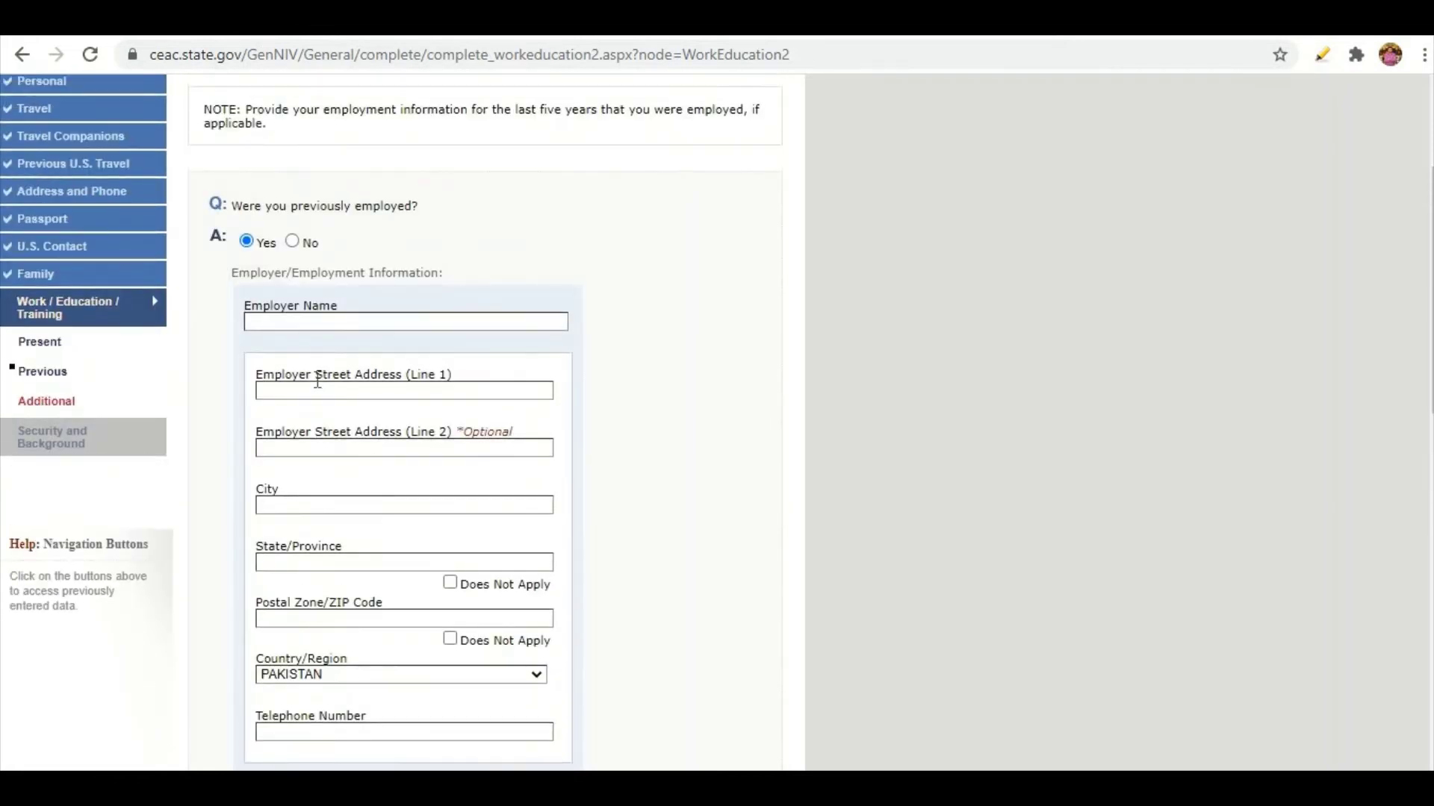
{"action": "left_click", "coordinate": [293, 242]}
Answer No to attending secondary-level education and continue to the Additional Work/Education page.
{"action": "scroll", "coordinate": [301, 401], "scroll_direction": "up", "scroll_amount": 1}
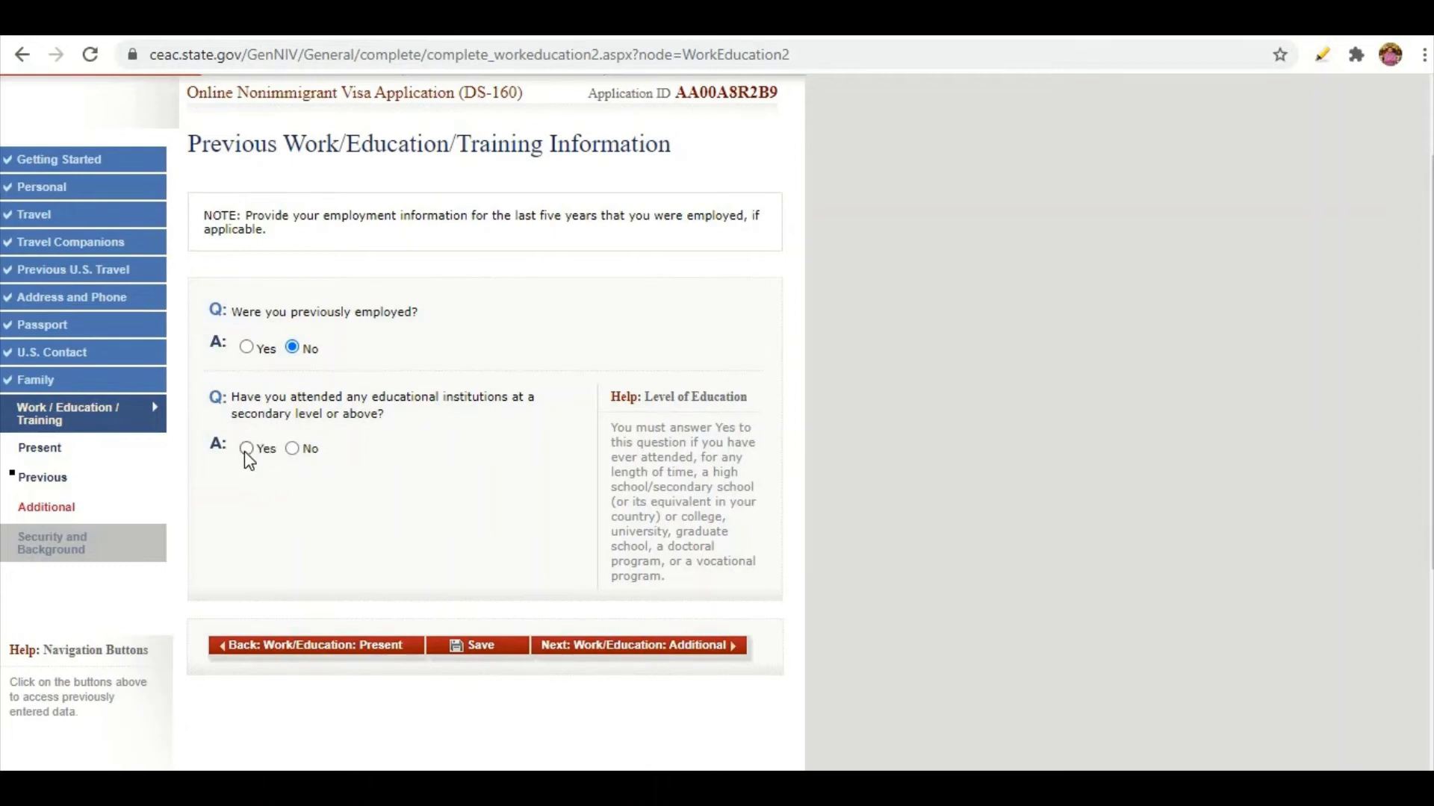
{"action": "left_click_drag", "start_coordinate": [232, 414], "coordinate": [378, 408]}
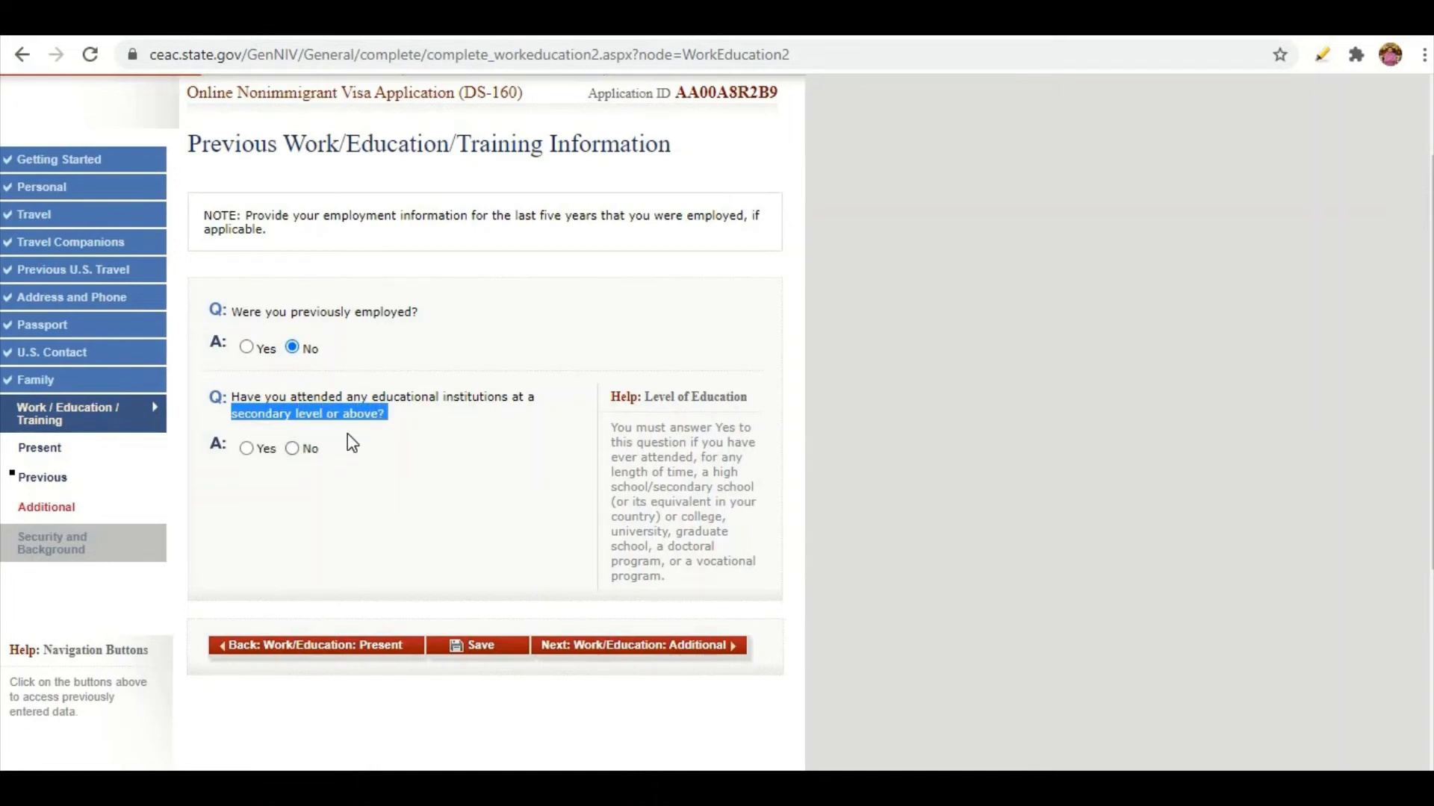
{"action": "left_click", "coordinate": [246, 449]}
{"action": "scroll", "coordinate": [270, 446], "scroll_direction": "down", "scroll_amount": 4}
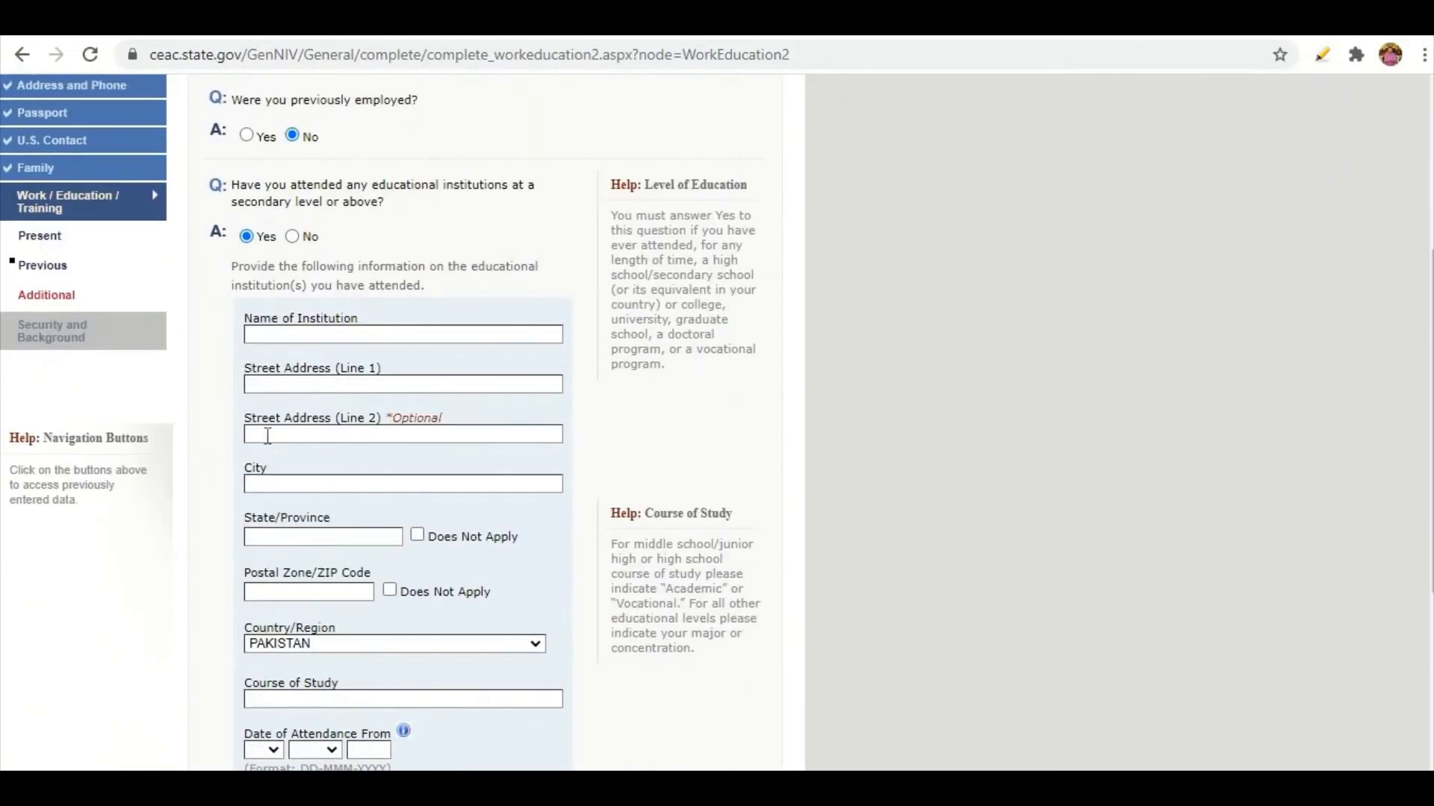
{"action": "scroll", "coordinate": [267, 436], "scroll_direction": "down", "scroll_amount": 2}
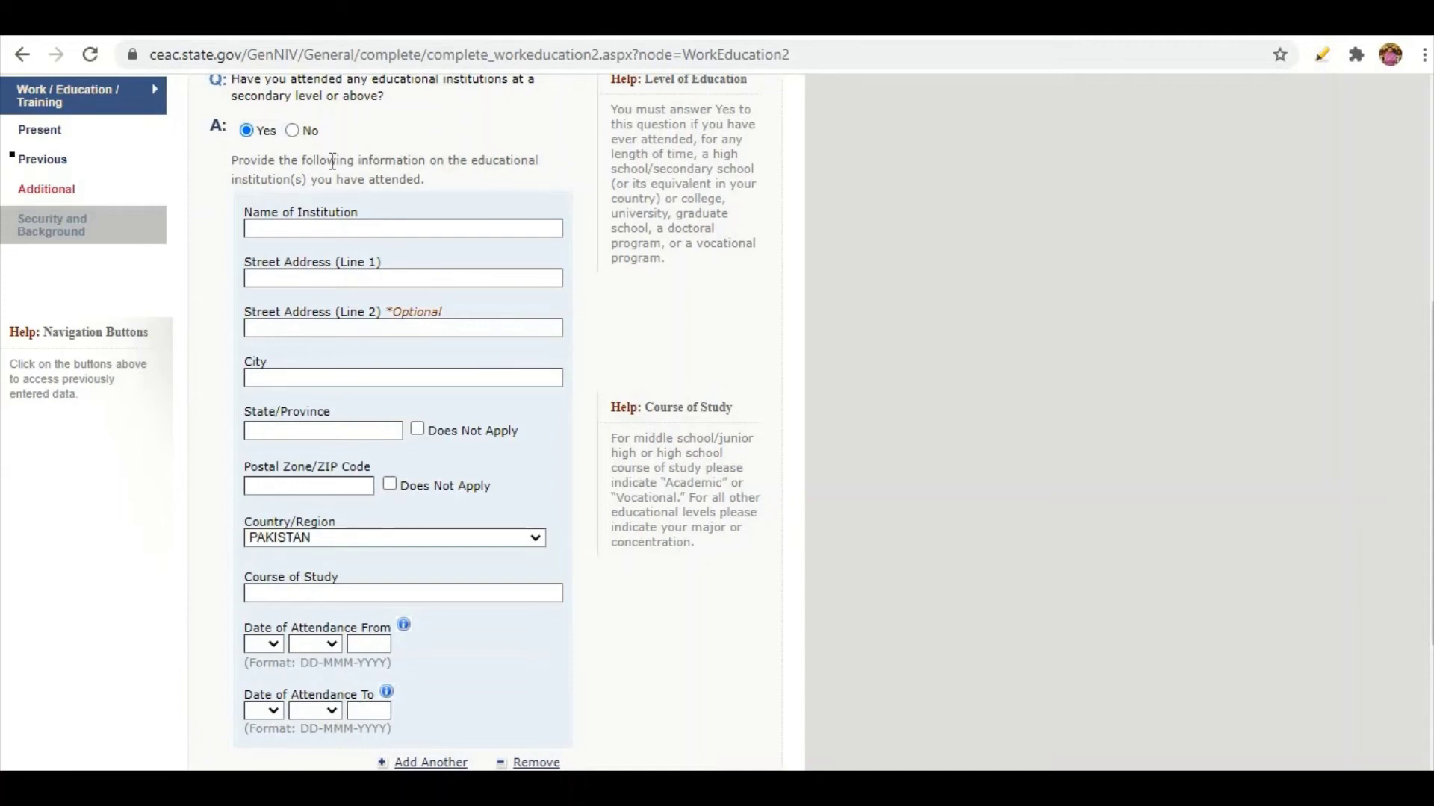
{"action": "scroll", "coordinate": [371, 564], "scroll_direction": "up", "scroll_amount": 3}
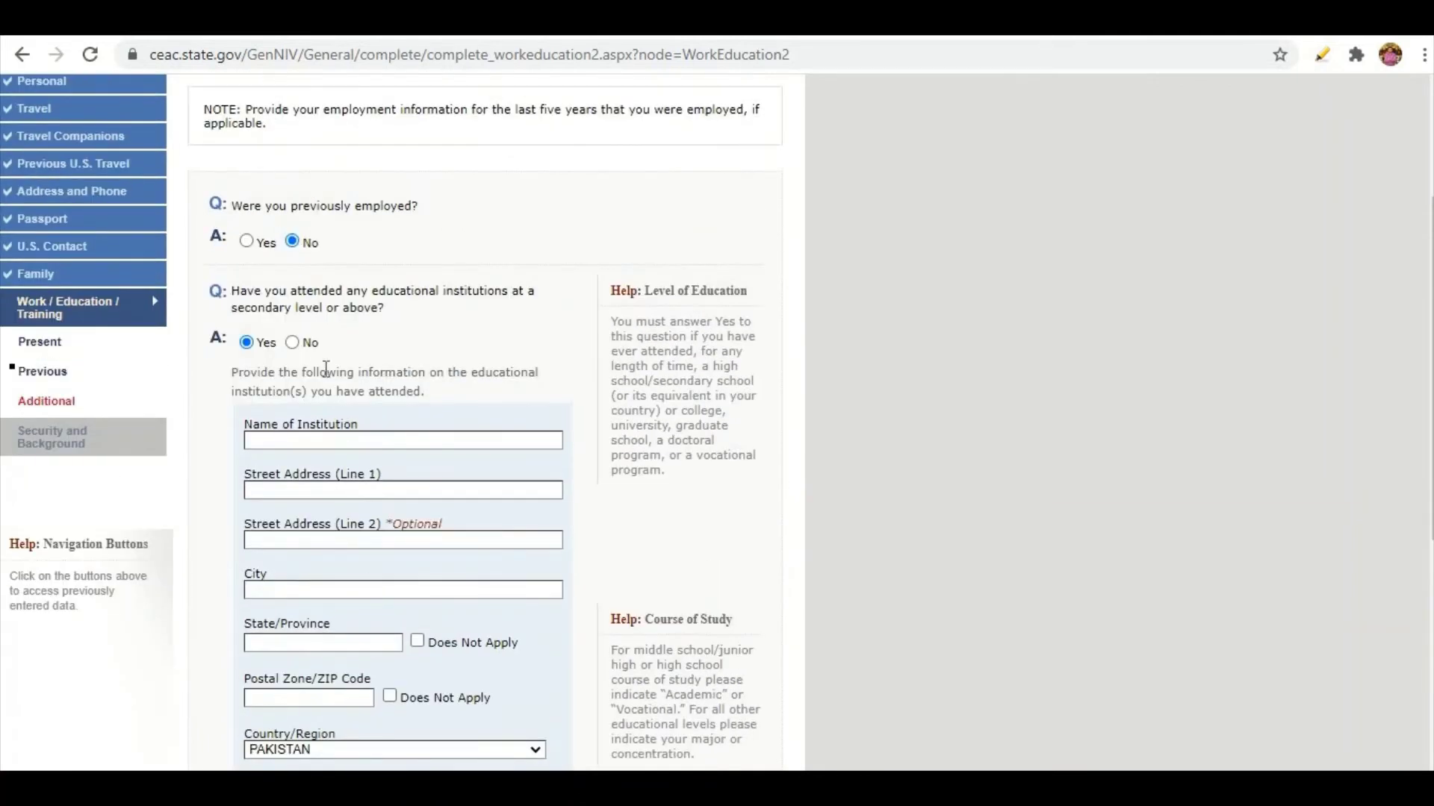
{"action": "left_click", "coordinate": [292, 343]}
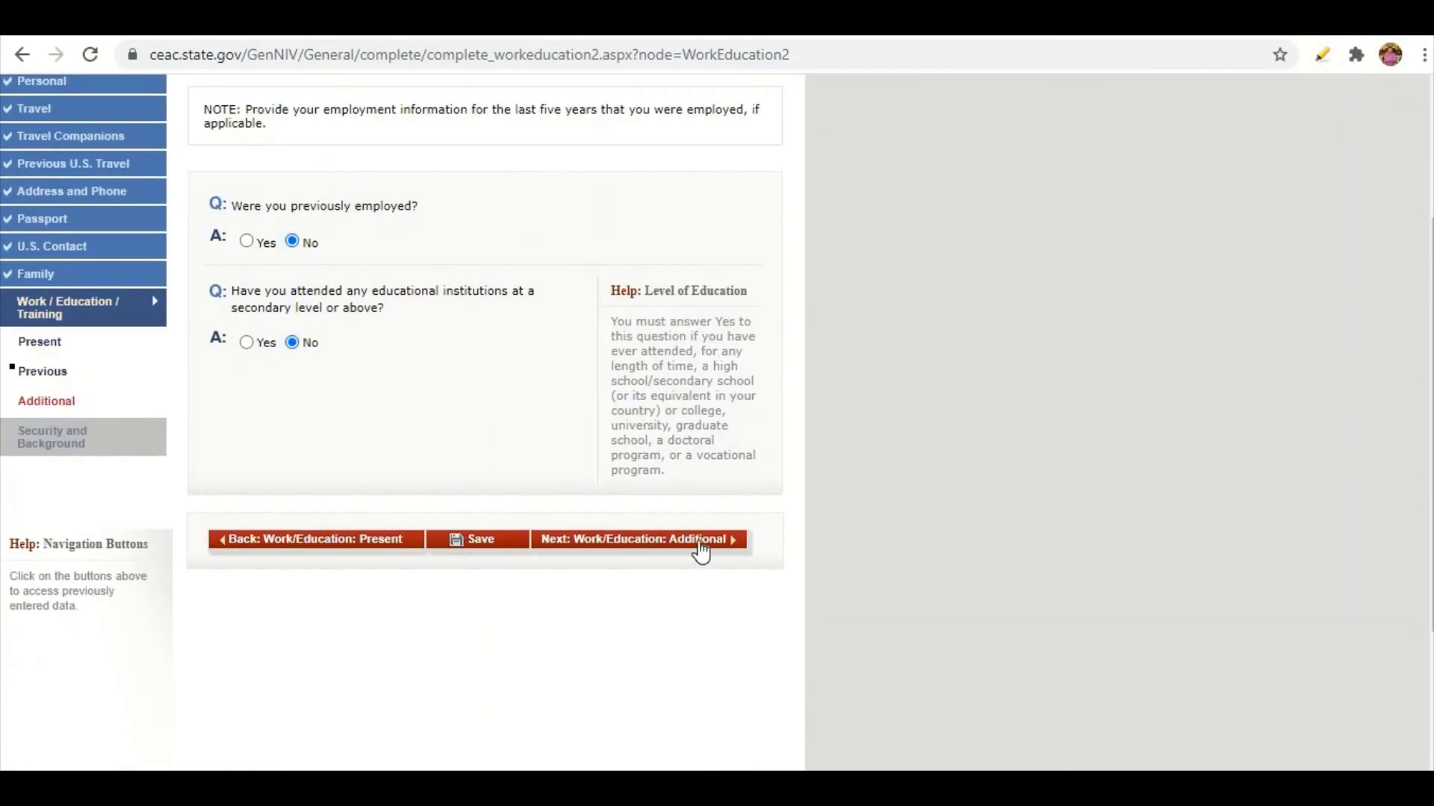
{"action": "left_click", "coordinate": [722, 546]}
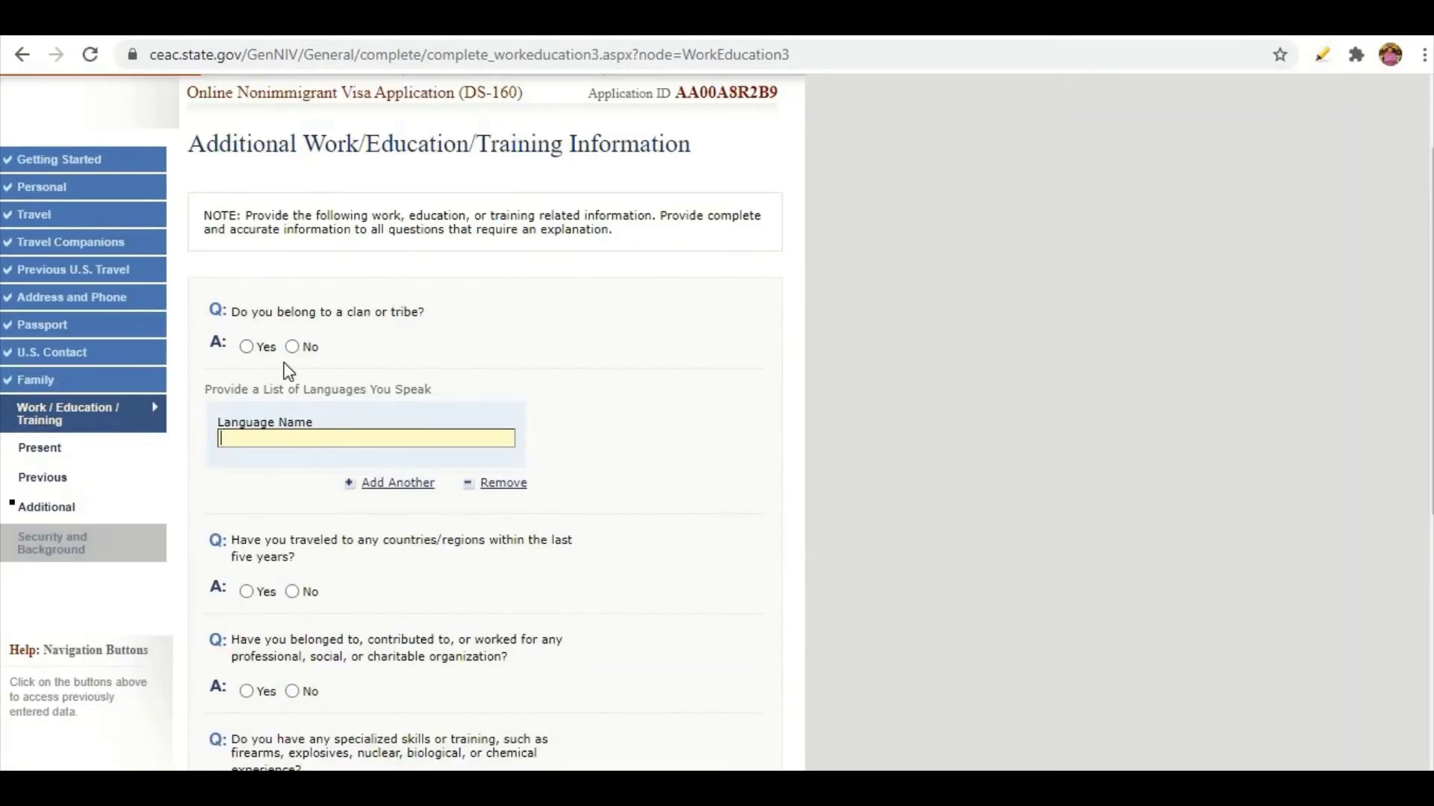
Answer No to belonging to a clan or tribe and enter URDU as the language spoken.
{"action": "left_click", "coordinate": [247, 347]}
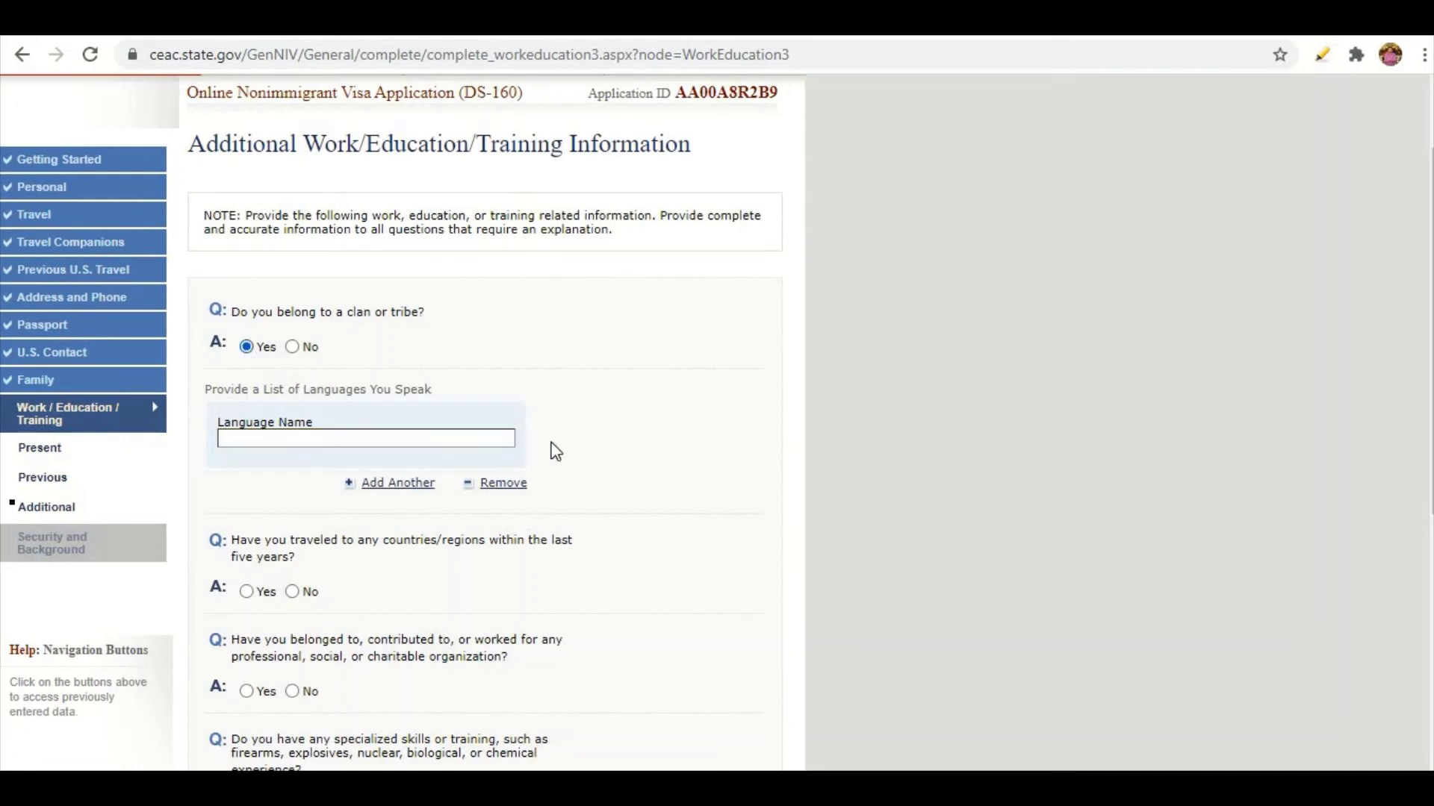
{"action": "scroll", "coordinate": [553, 451], "scroll_direction": "down", "scroll_amount": 2}
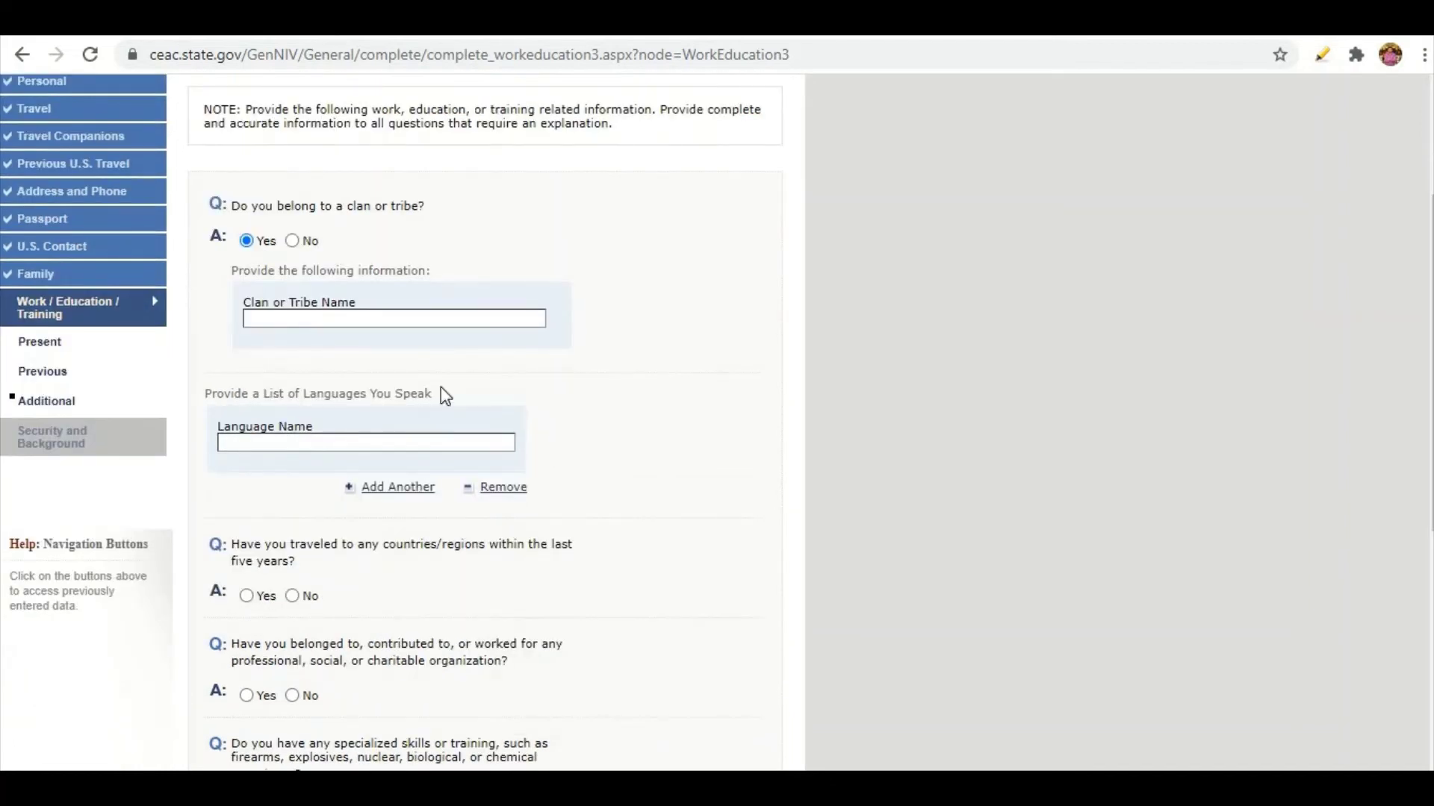
{"action": "left_click", "coordinate": [291, 241]}
{"action": "scroll", "coordinate": [625, 377], "scroll_direction": "down", "scroll_amount": 2}
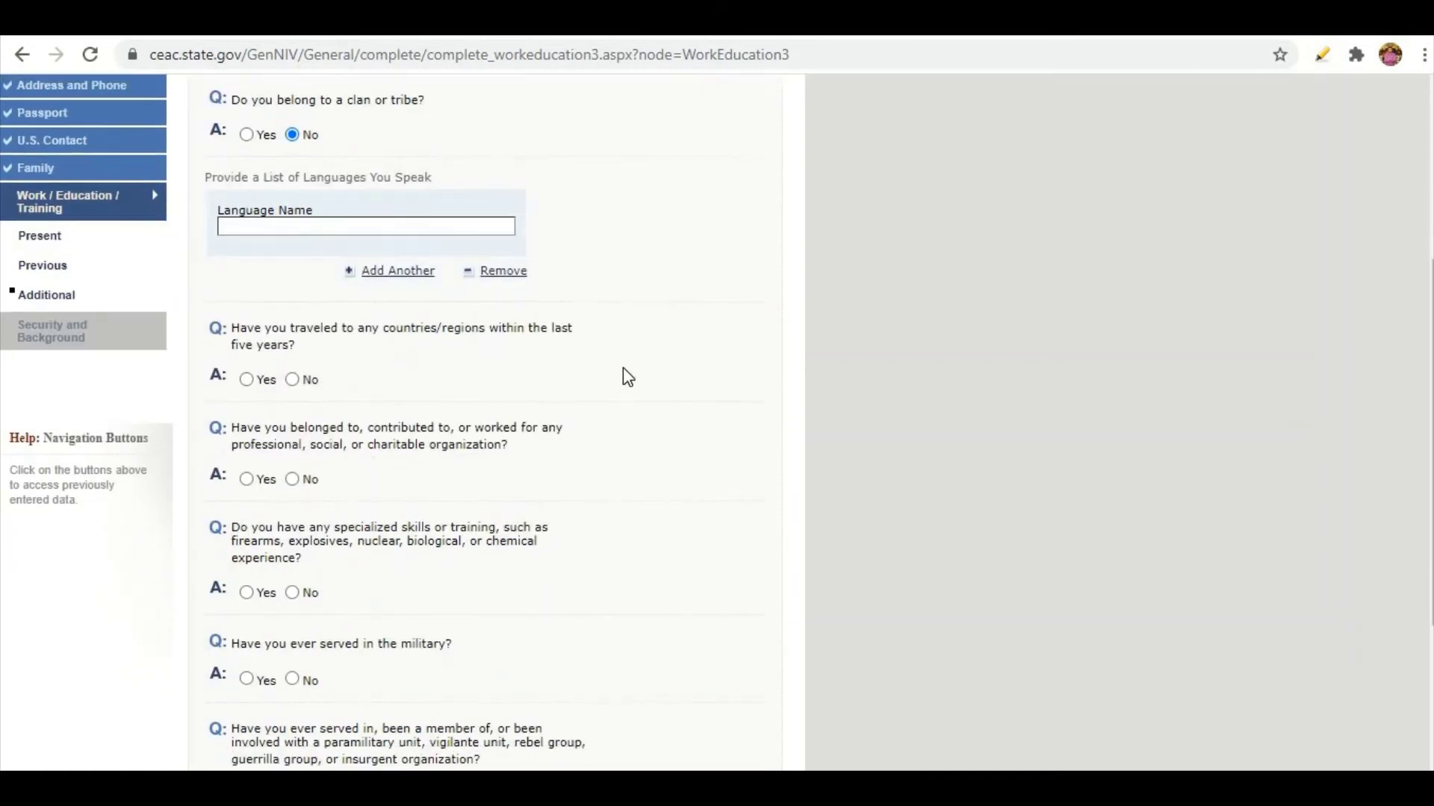
{"action": "scroll", "coordinate": [272, 329], "scroll_direction": "up", "scroll_amount": 2}
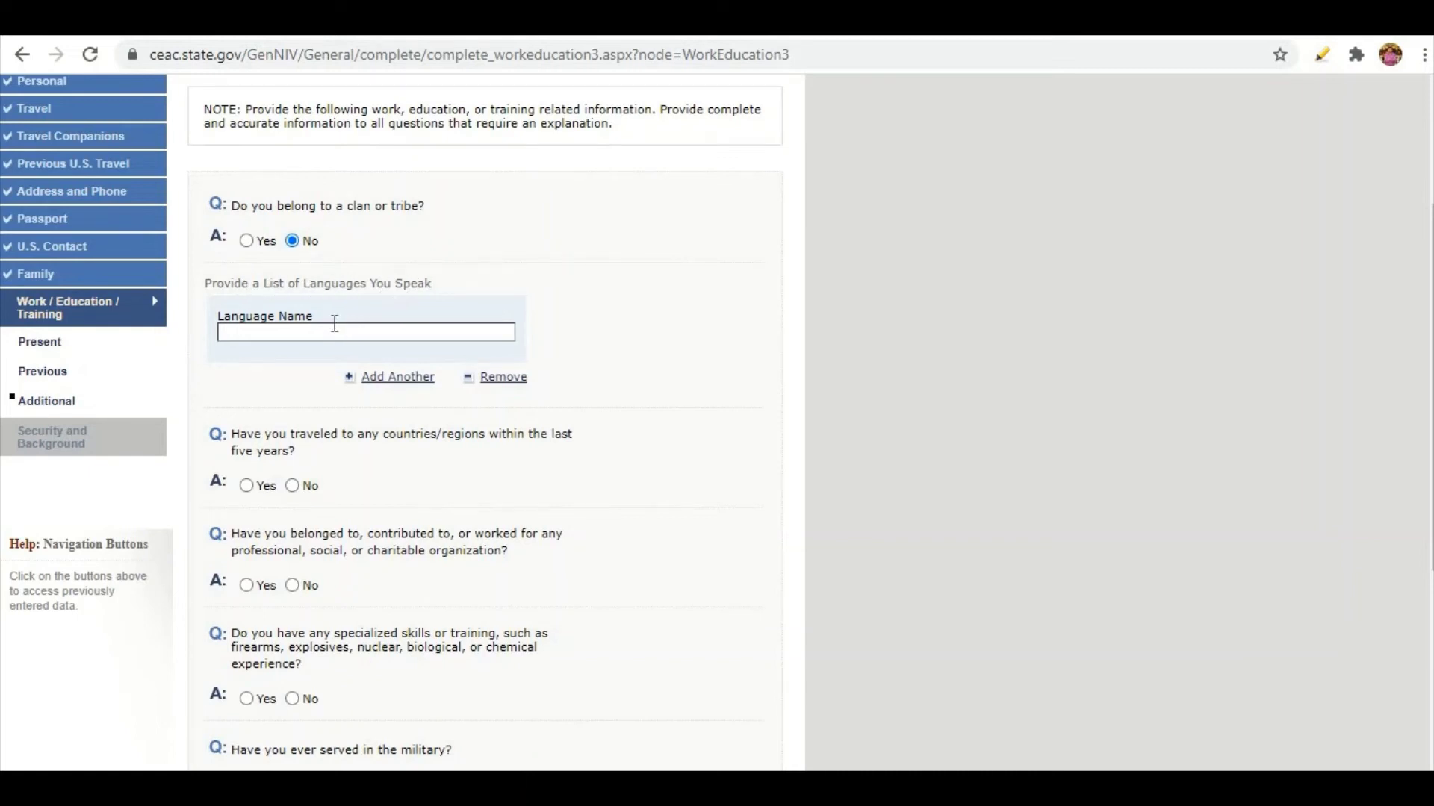
{"action": "left_click", "coordinate": [349, 331]}
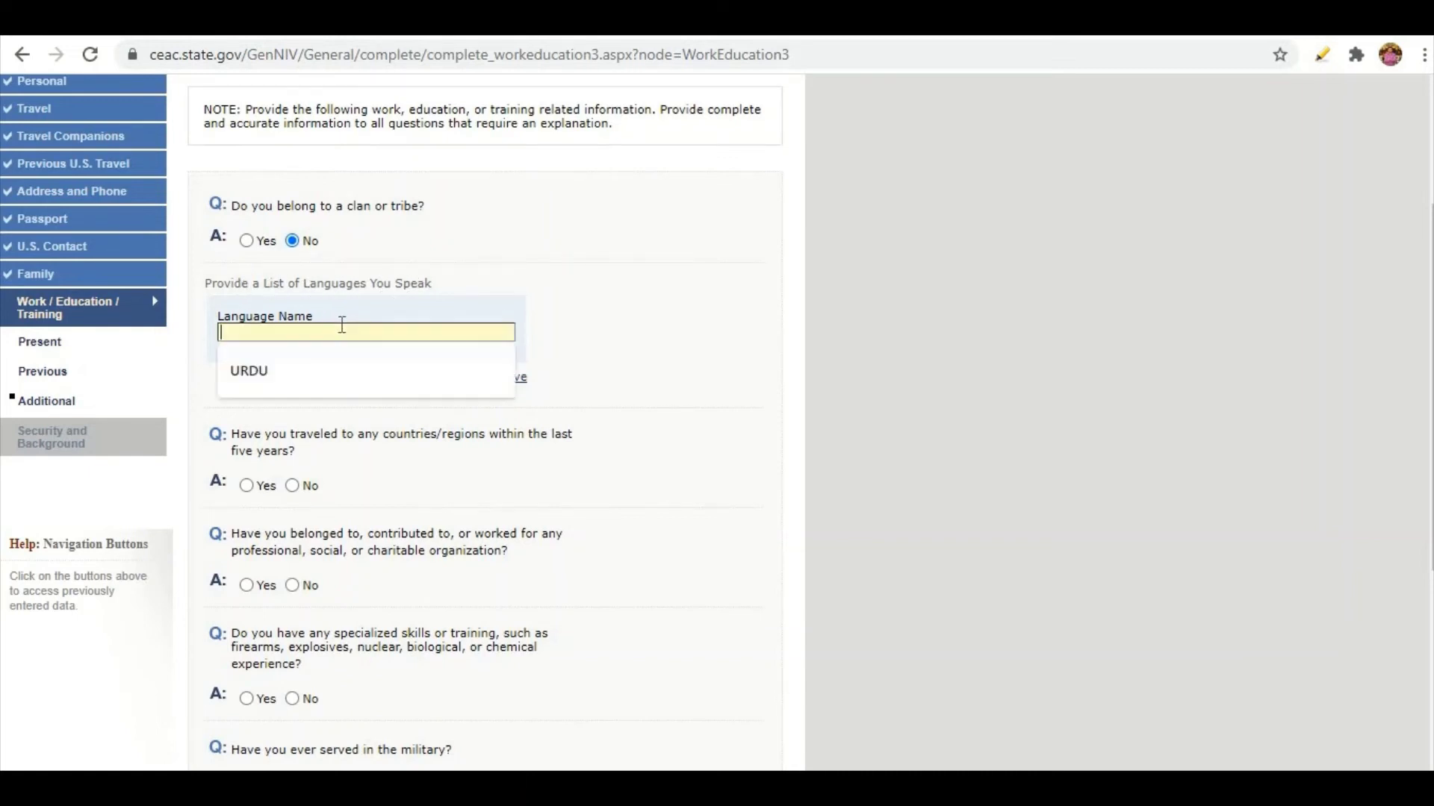
{"action": "left_click", "coordinate": [276, 378]}
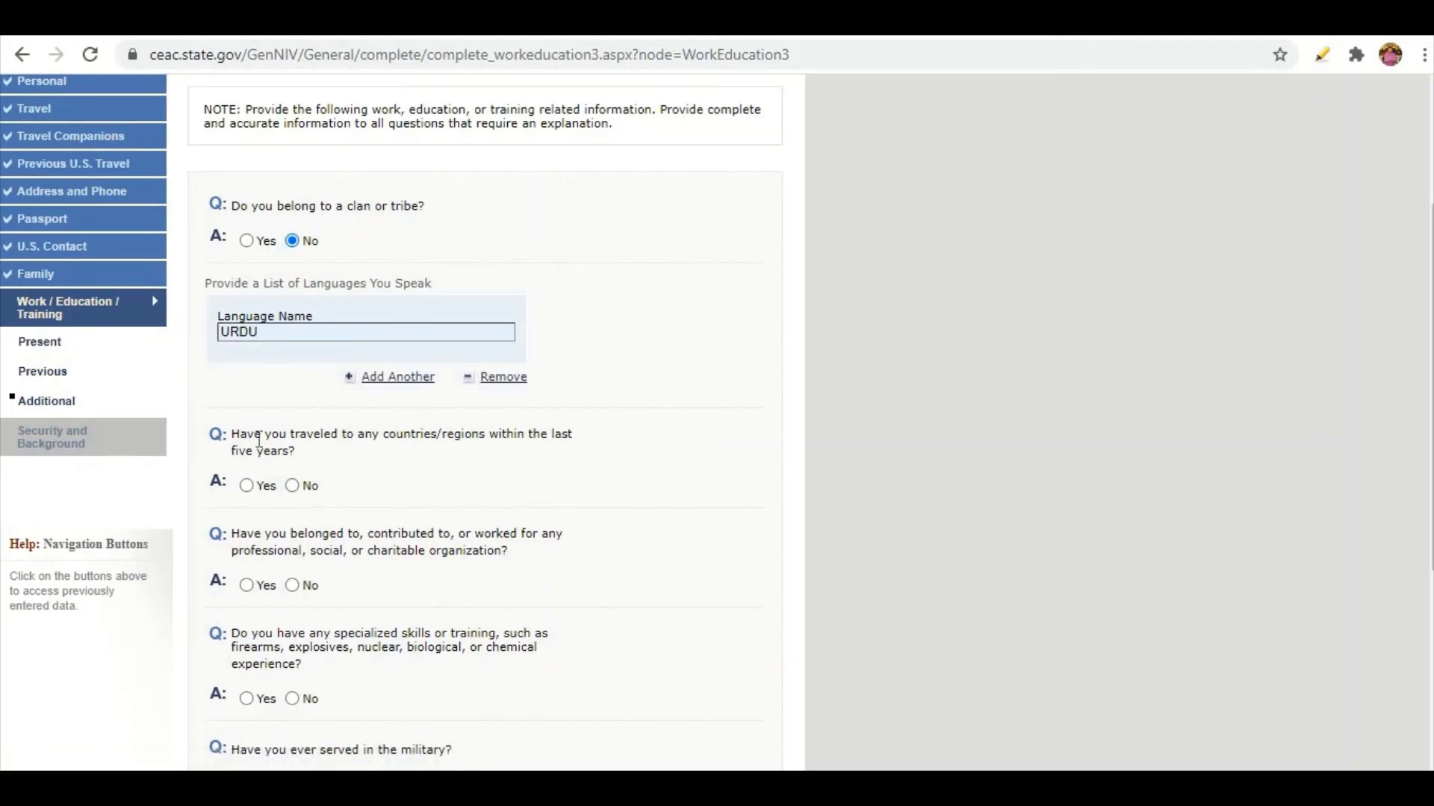
Answer Yes to travel in the last five years, listing SWEDEN as the country visited.
{"action": "left_click", "coordinate": [249, 487]}
{"action": "scroll", "coordinate": [460, 464], "scroll_direction": "down", "scroll_amount": 3}
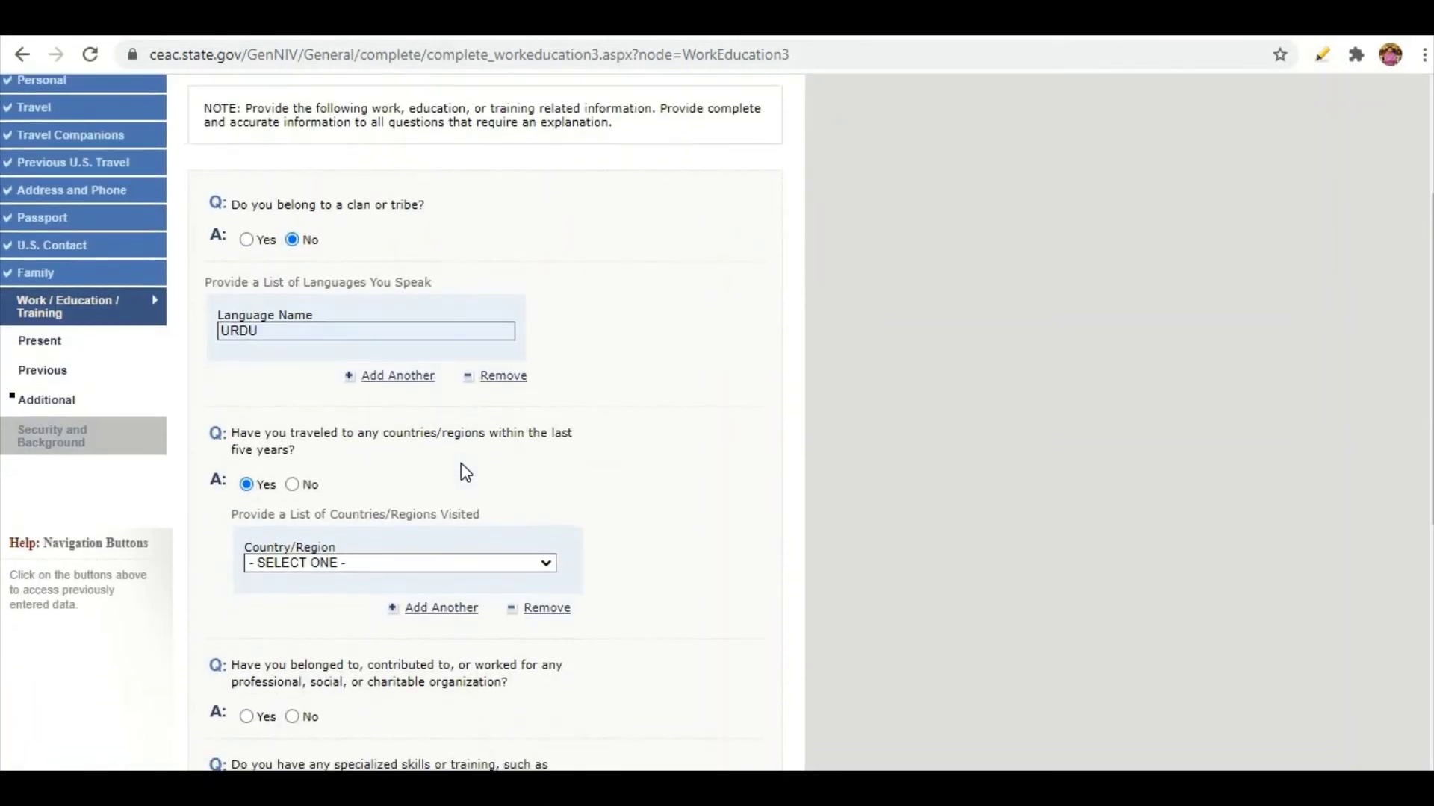
{"action": "scroll", "coordinate": [452, 462], "scroll_direction": "down", "scroll_amount": 1}
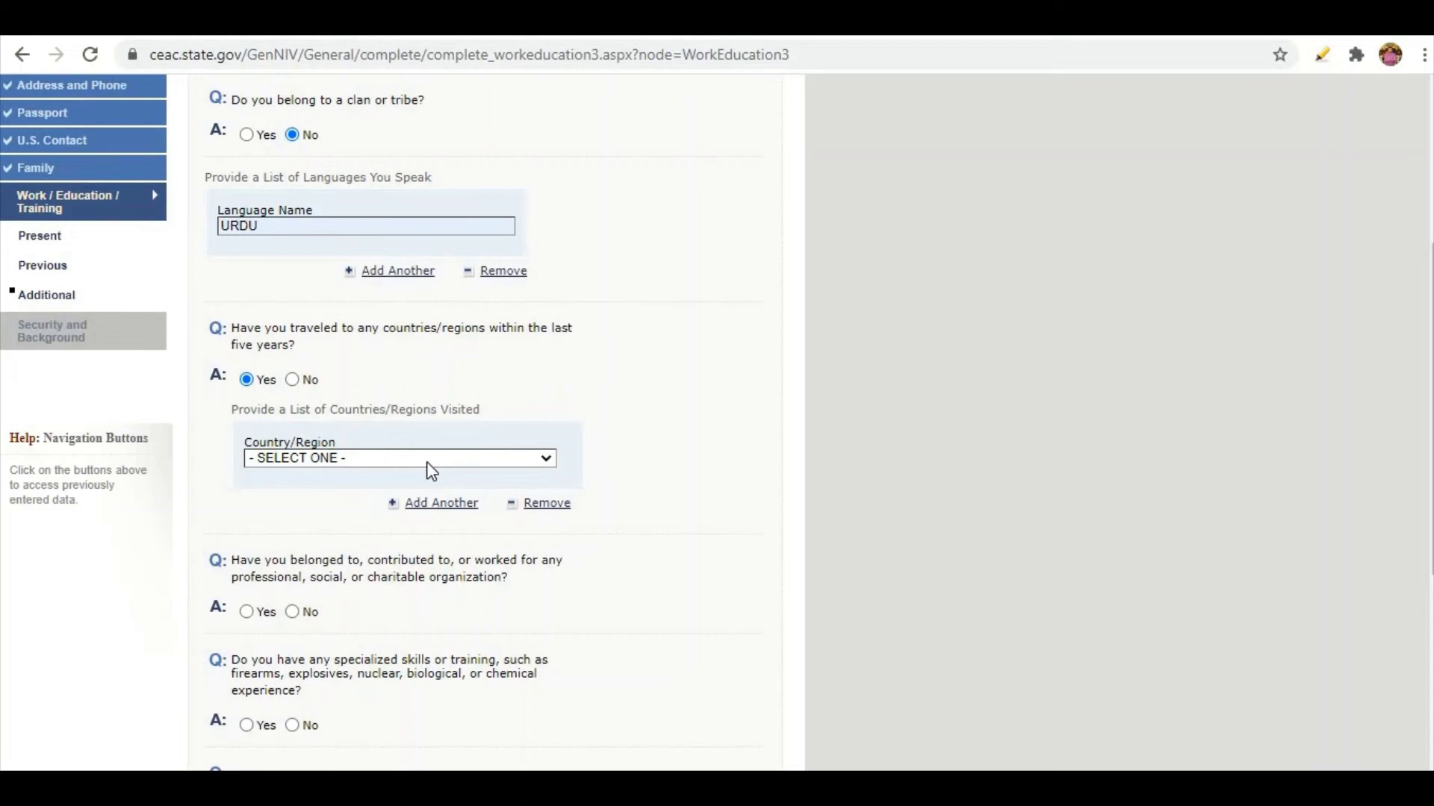
{"action": "left_click", "coordinate": [427, 462]}
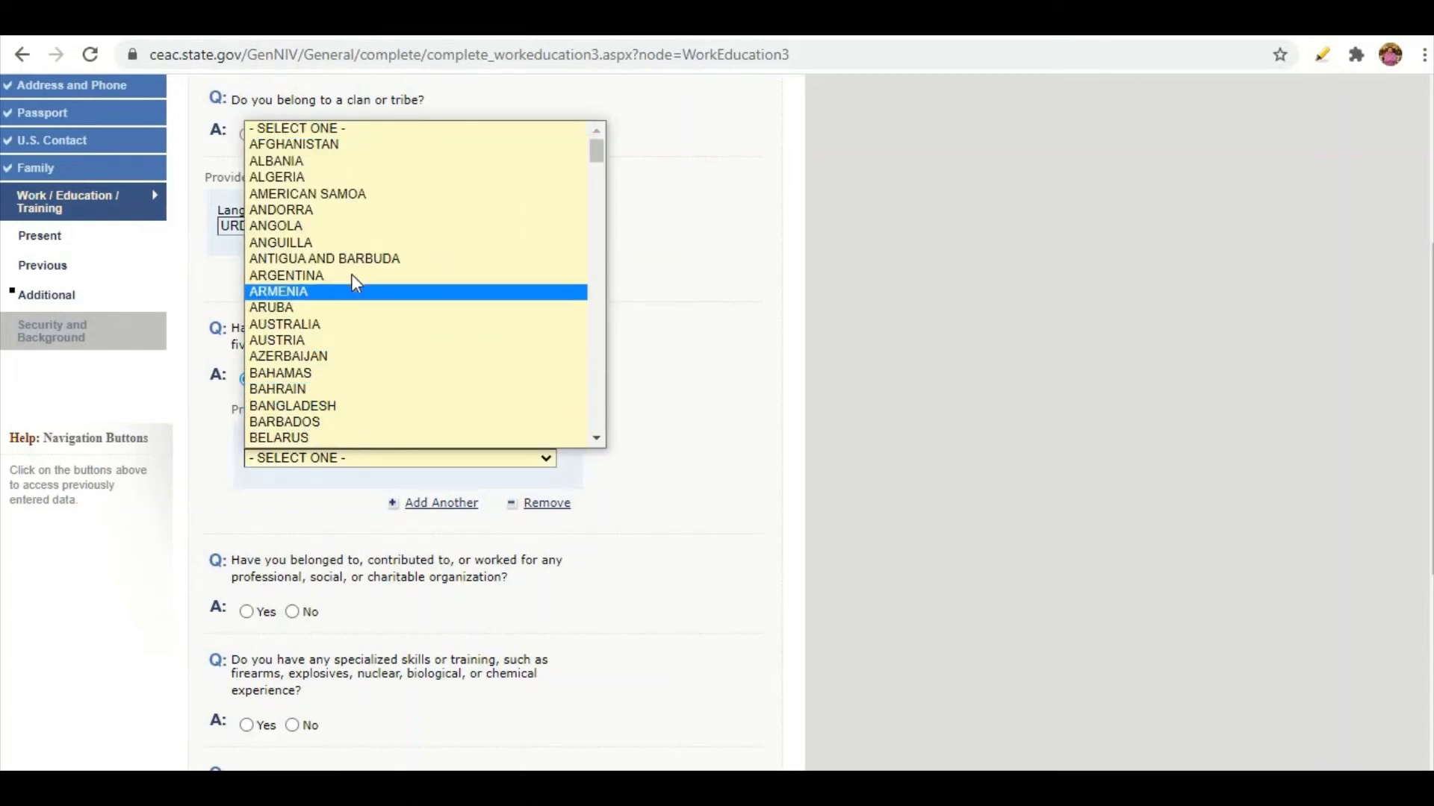
{"action": "type", "text": "sw"}
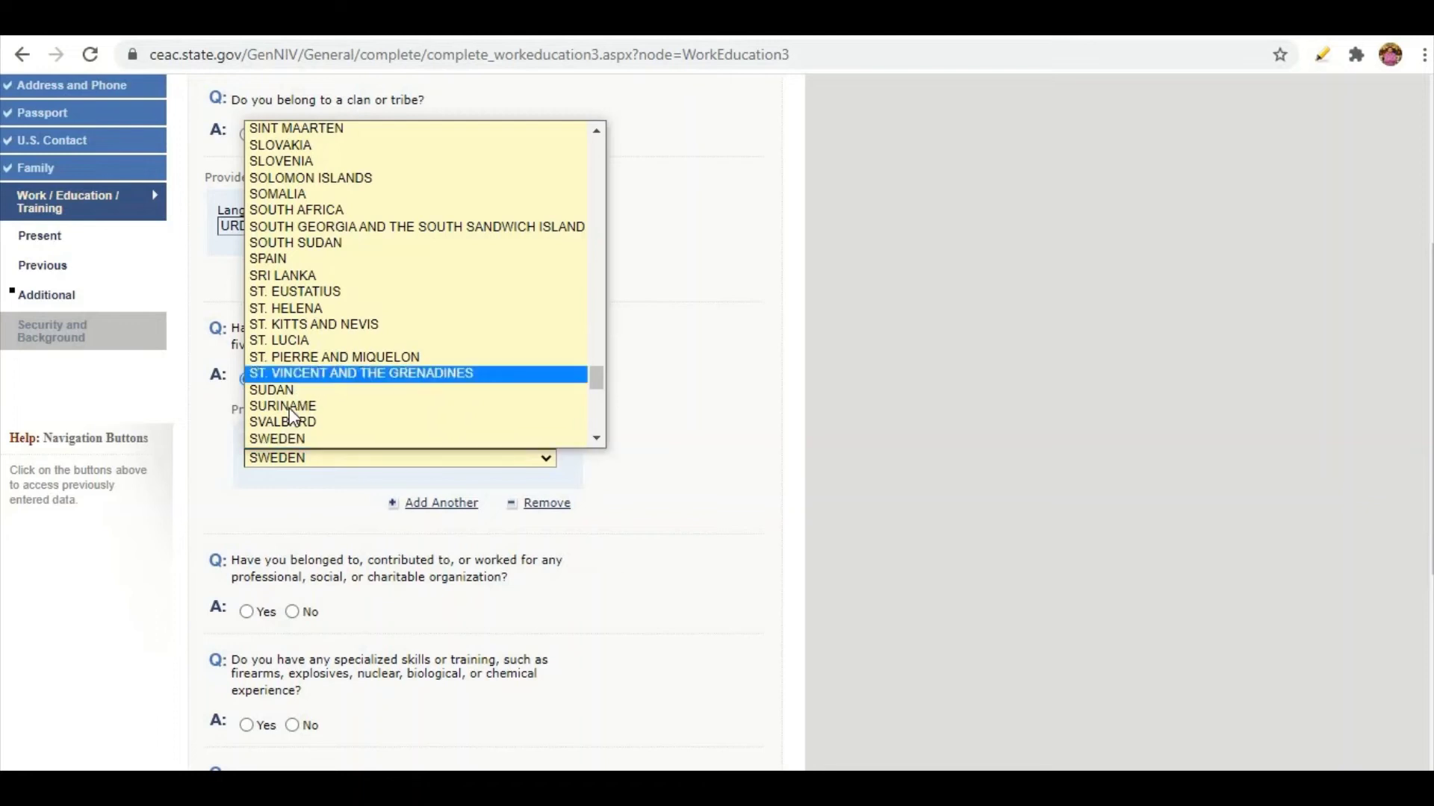
{"action": "left_click", "coordinate": [287, 441]}
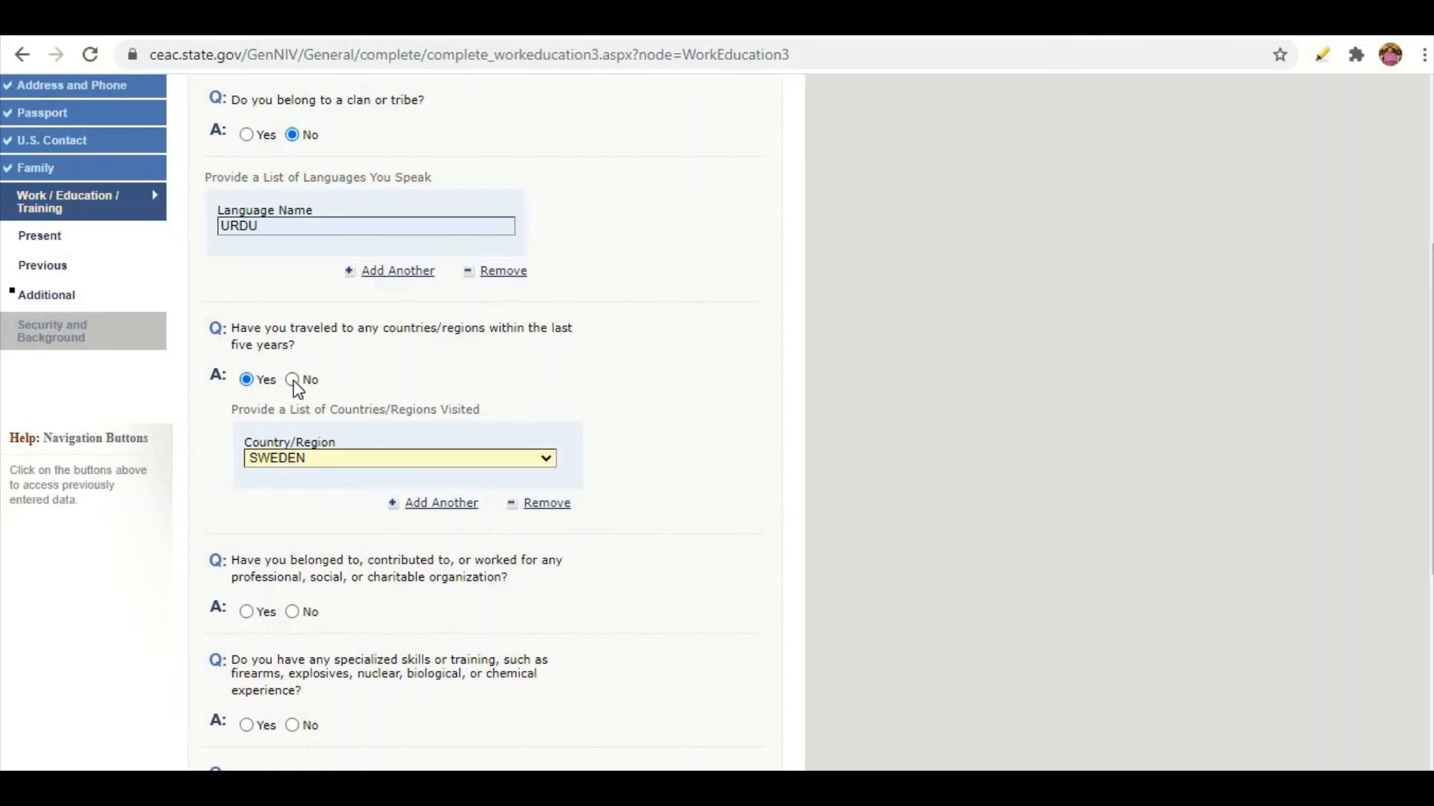
Answer No to the charitable organization, military service and paramilitary questions, then continue.
{"action": "scroll", "coordinate": [397, 364], "scroll_direction": "down", "scroll_amount": 3}
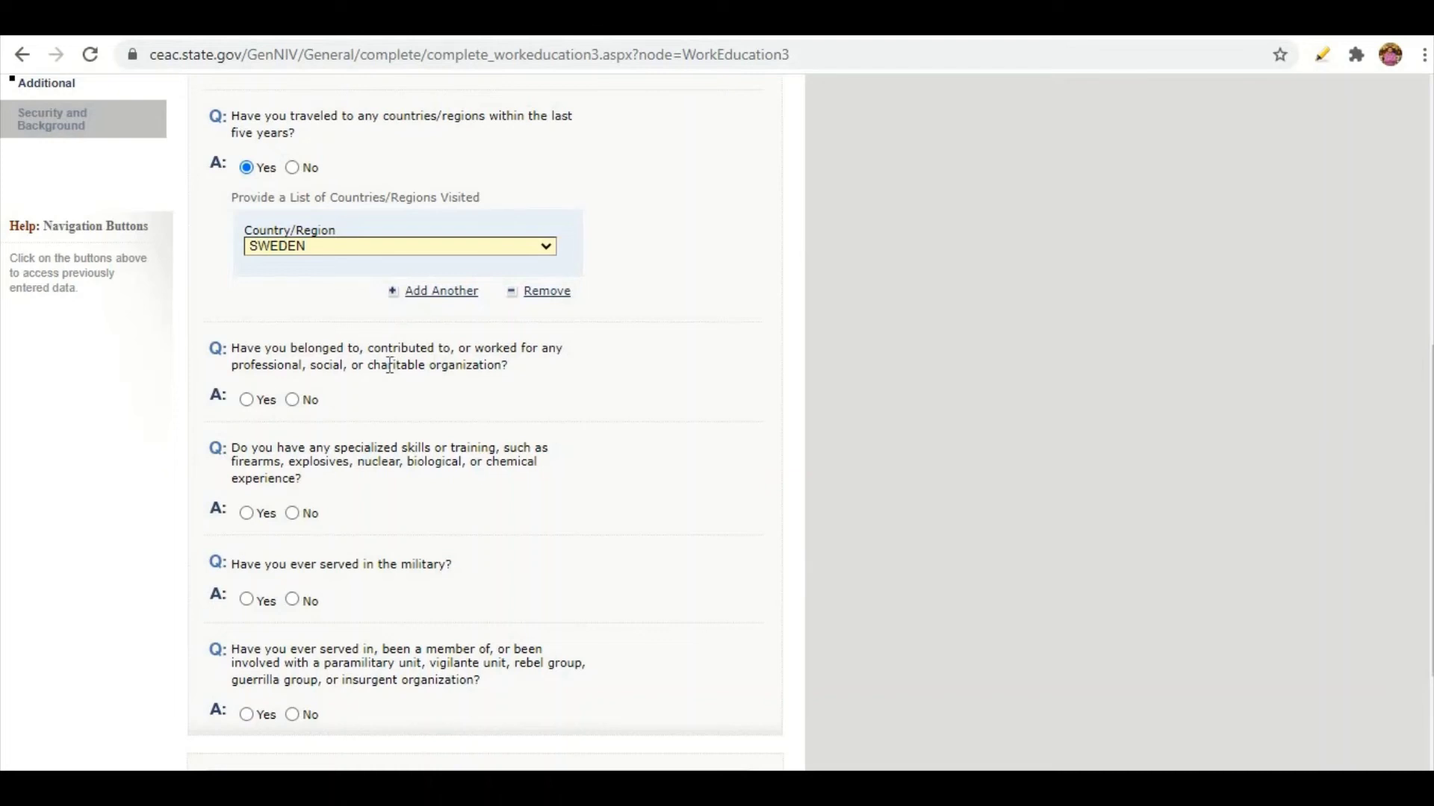
{"action": "left_click", "coordinate": [291, 401]}
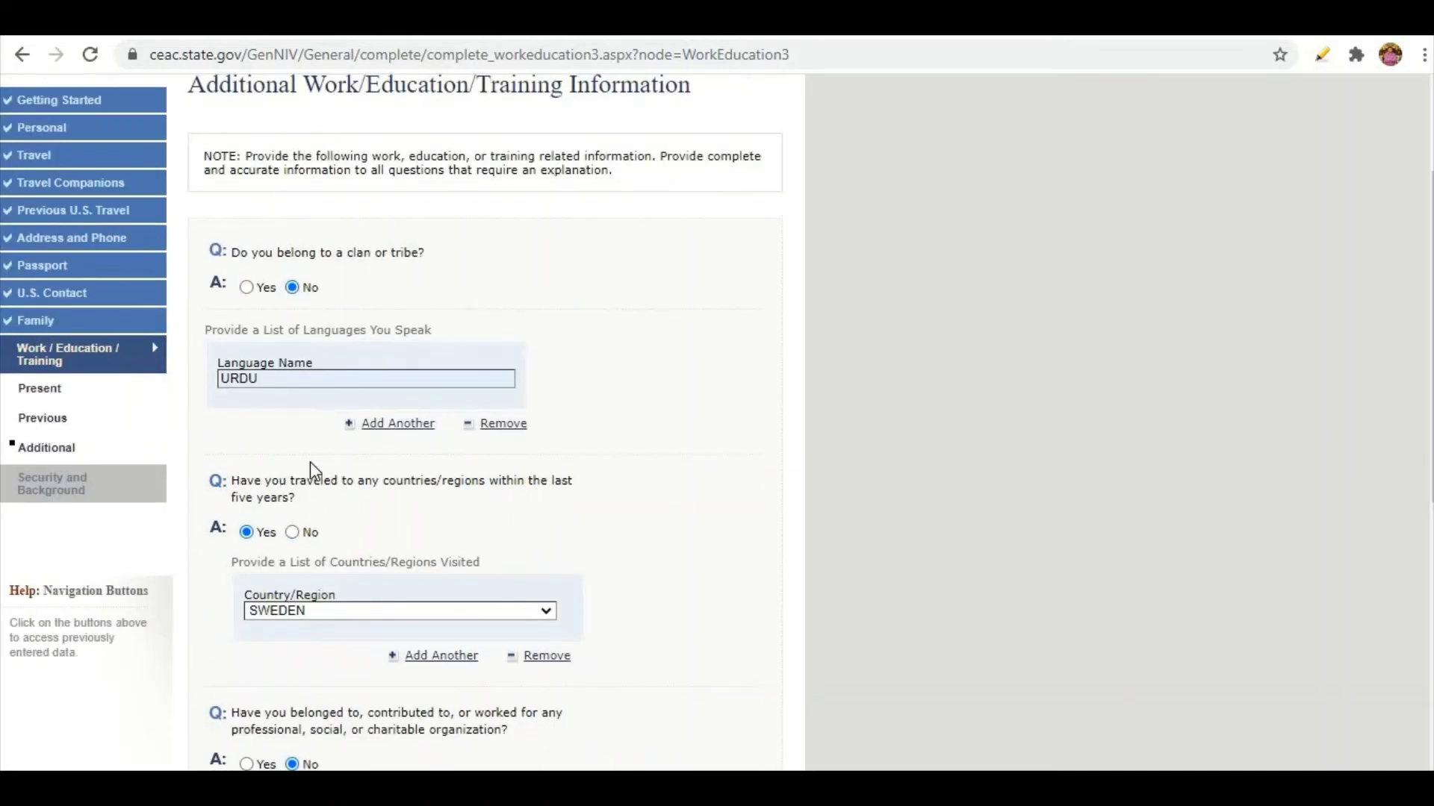
{"action": "scroll", "coordinate": [264, 326], "scroll_direction": "down", "scroll_amount": 3}
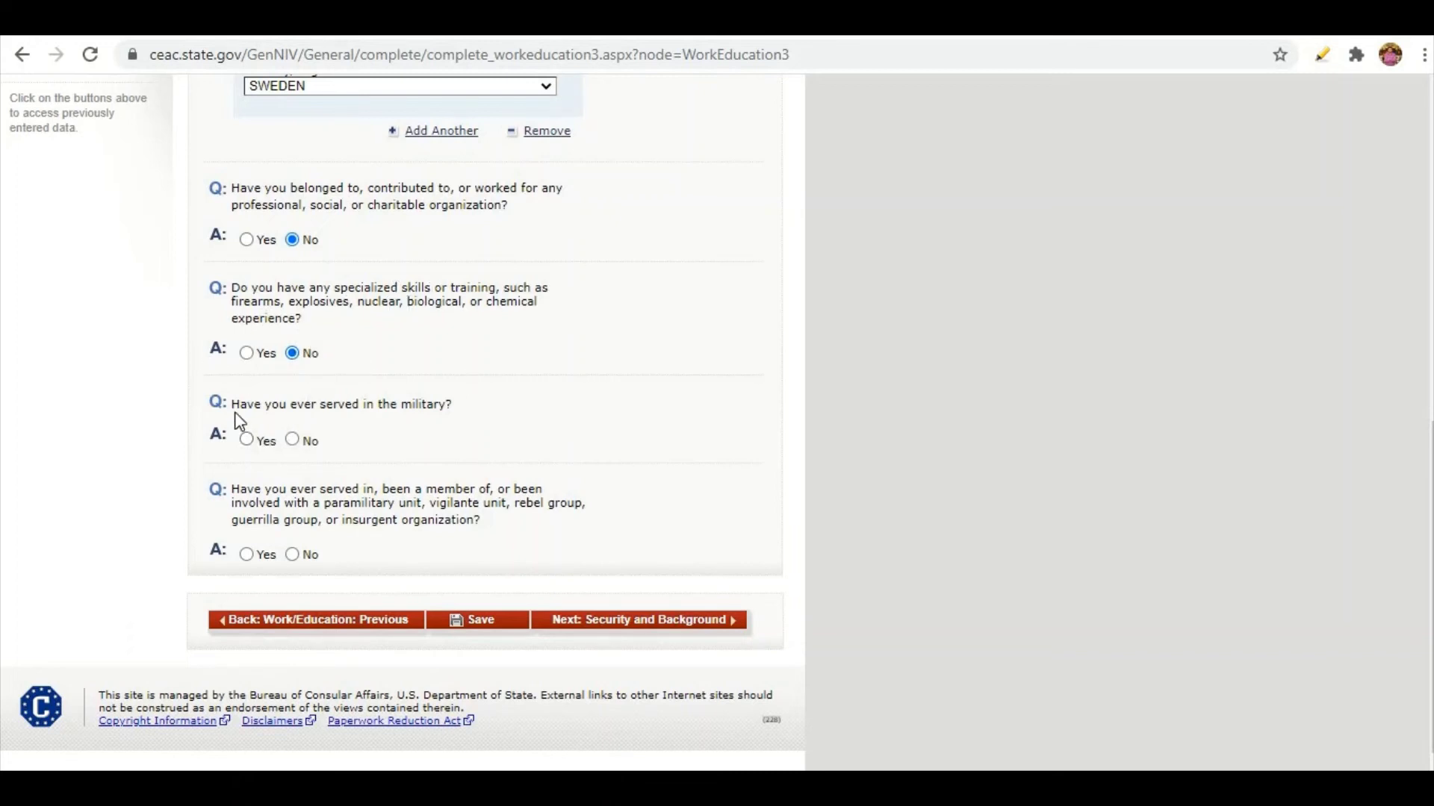
{"action": "left_click", "coordinate": [293, 440]}
{"action": "scroll", "coordinate": [413, 383], "scroll_direction": "up", "scroll_amount": 4}
{"action": "scroll", "coordinate": [414, 382], "scroll_direction": "down", "scroll_amount": 1}
{"action": "scroll", "coordinate": [414, 383], "scroll_direction": "down", "scroll_amount": 3}
{"action": "left_click", "coordinate": [292, 556]}
{"action": "left_click", "coordinate": [713, 631]}
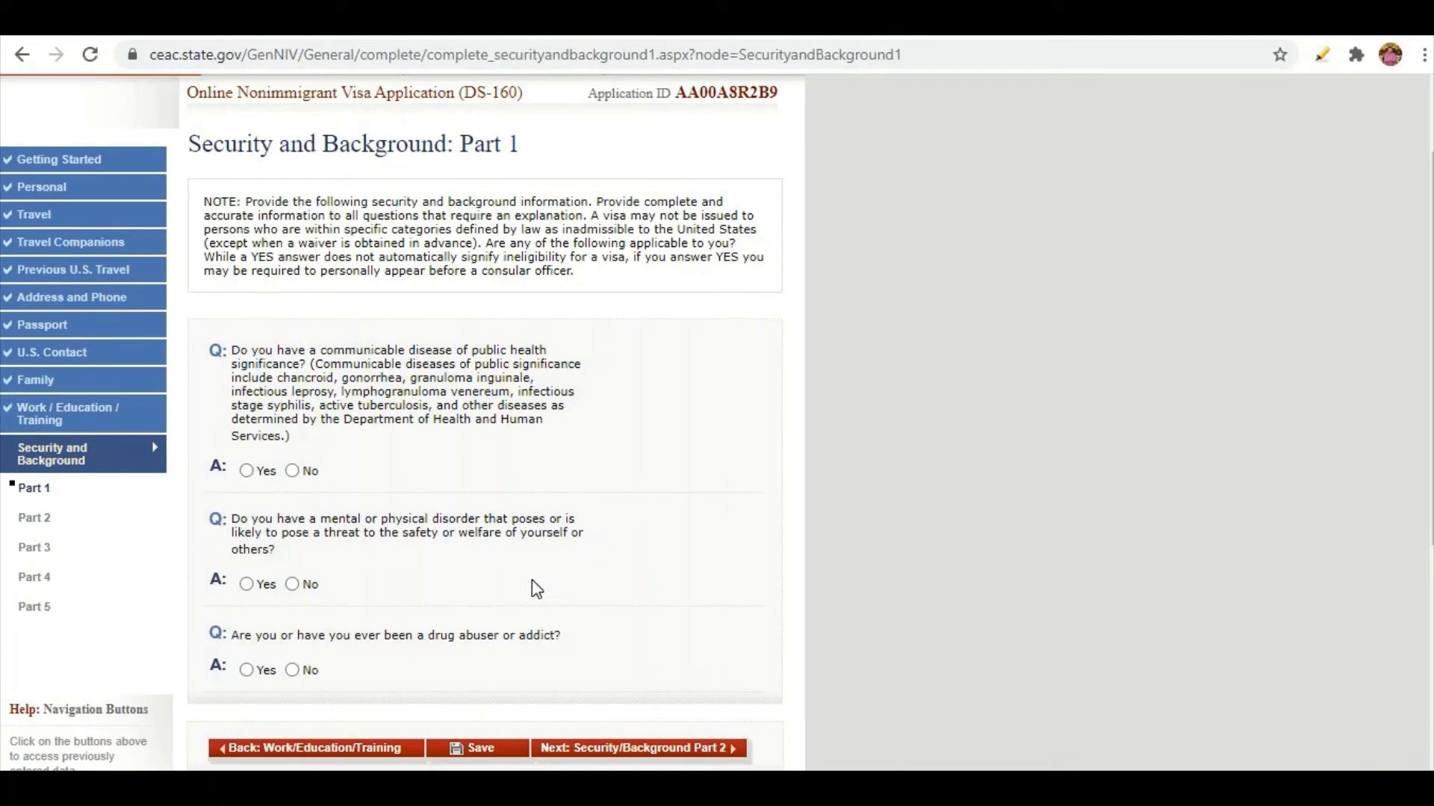
Answer No to the communicable disease question and the other Part 1 health questions.
{"action": "scroll", "coordinate": [537, 590], "scroll_direction": "down", "scroll_amount": 1}
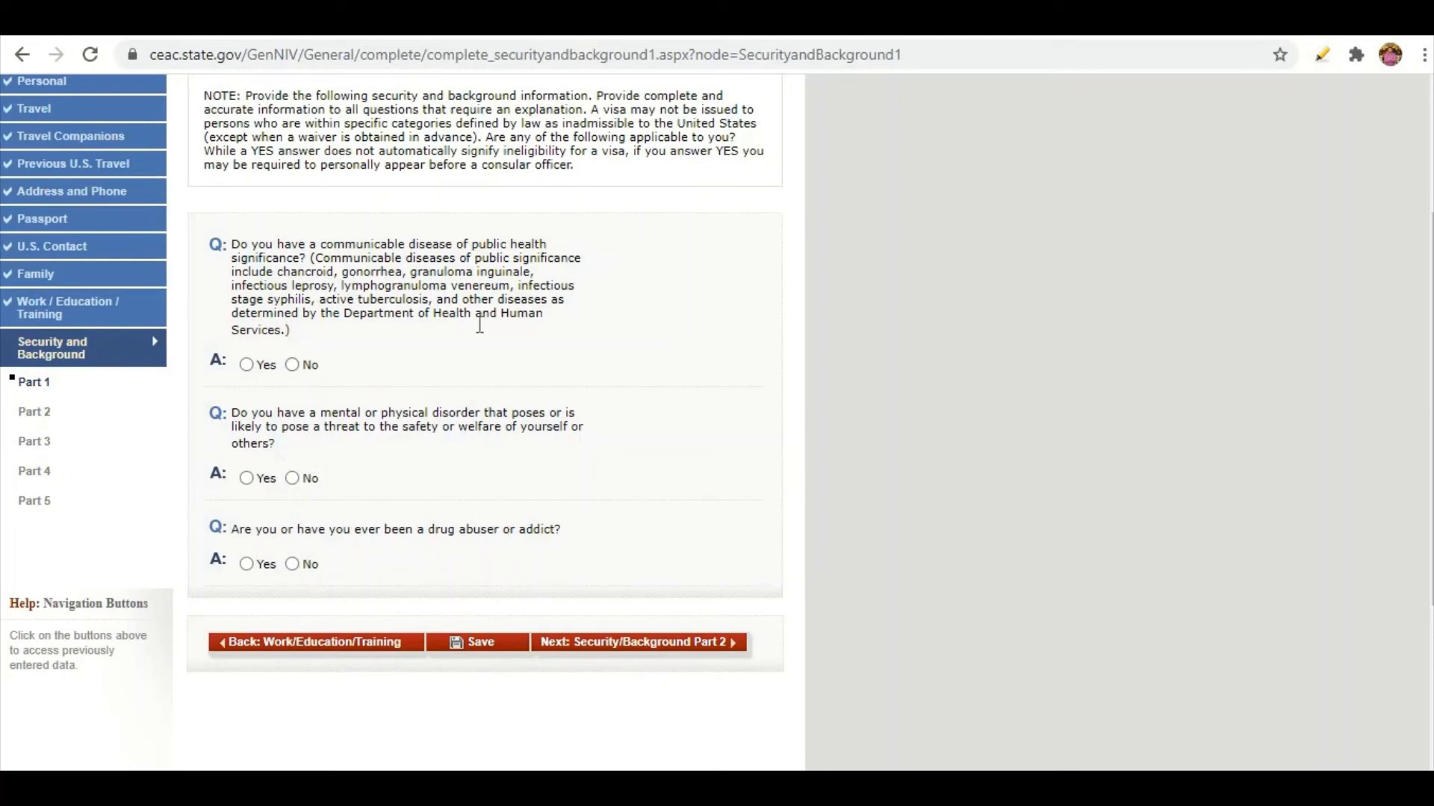
{"action": "left_click", "coordinate": [246, 364]}
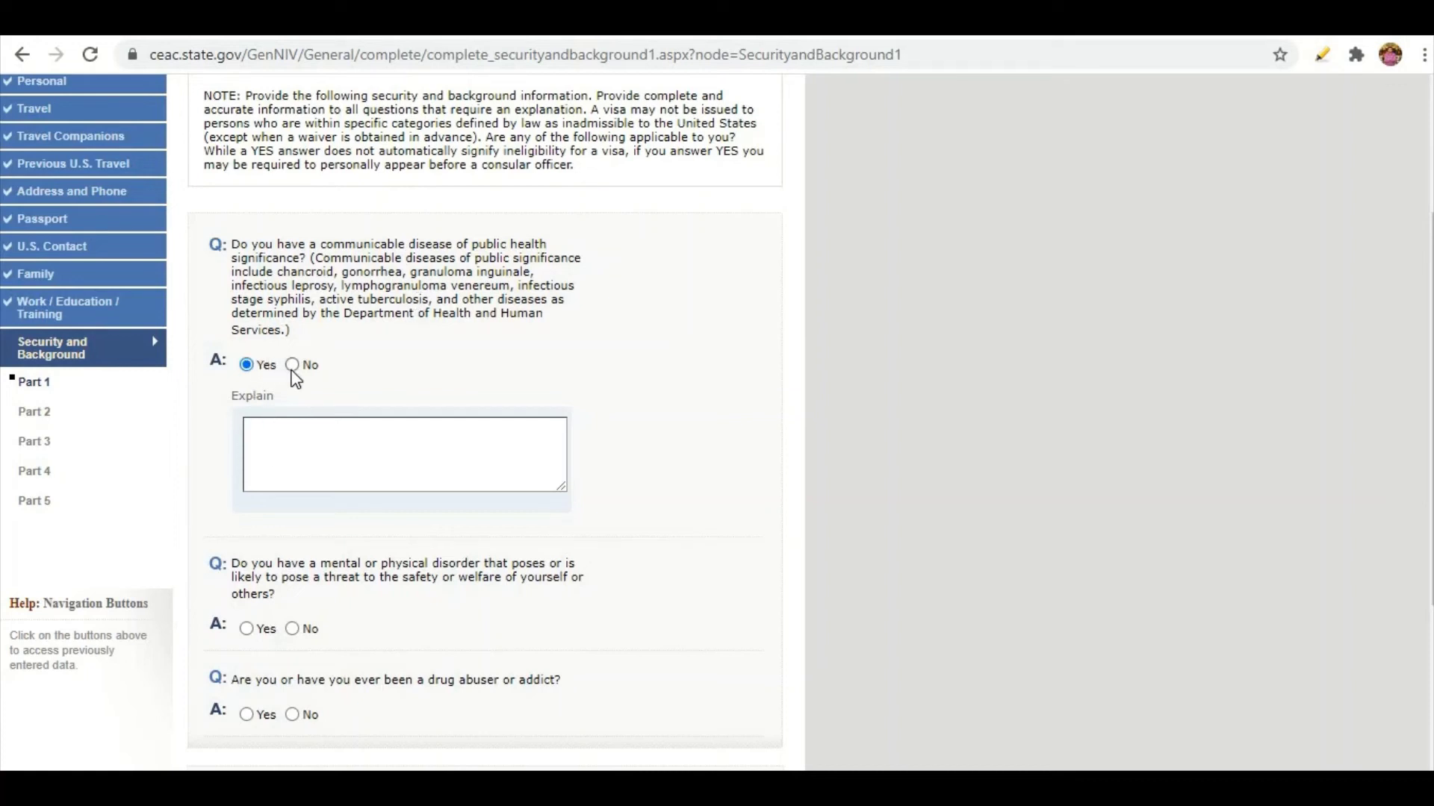
{"action": "left_click", "coordinate": [292, 365]}
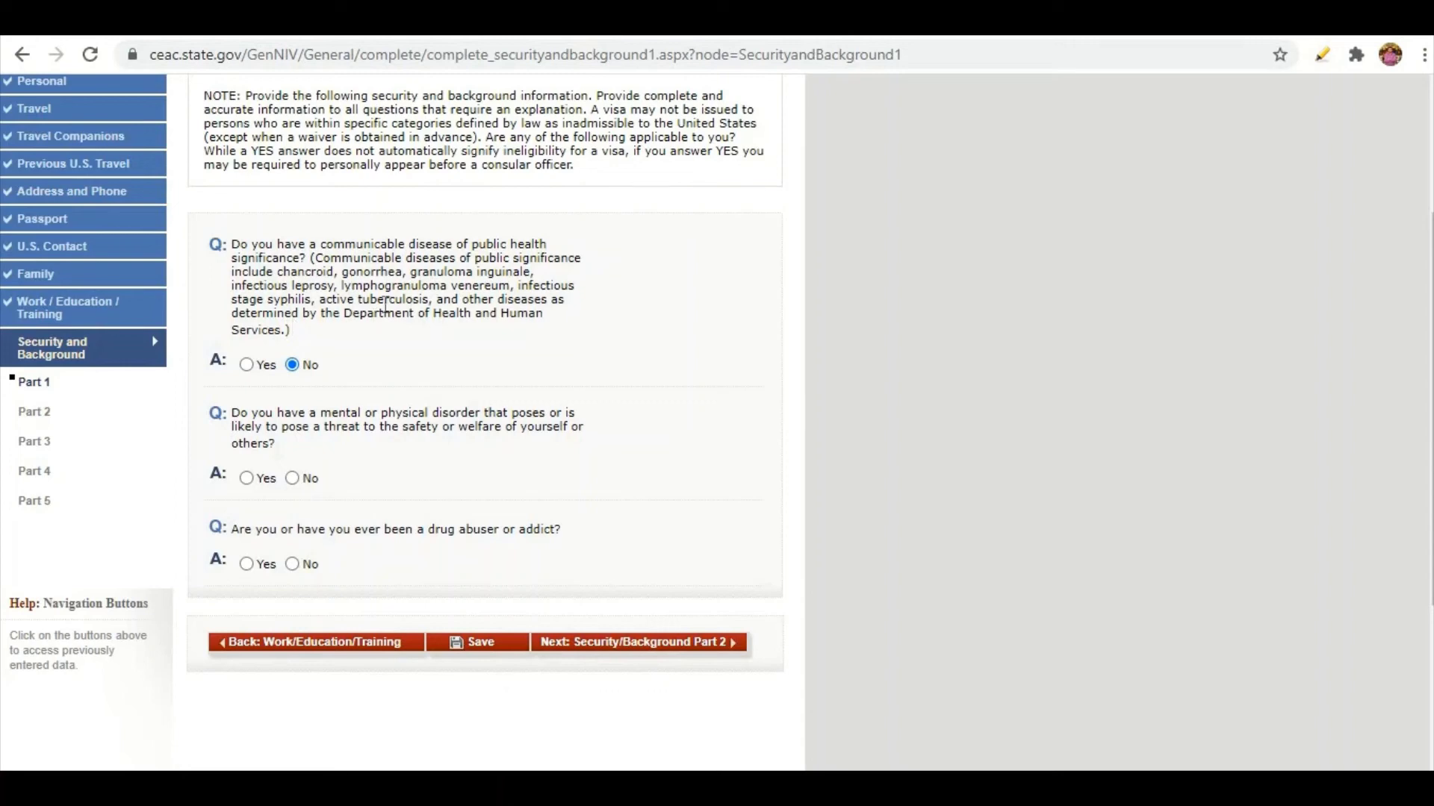
{"action": "scroll", "coordinate": [386, 307], "scroll_direction": "down", "scroll_amount": 2}
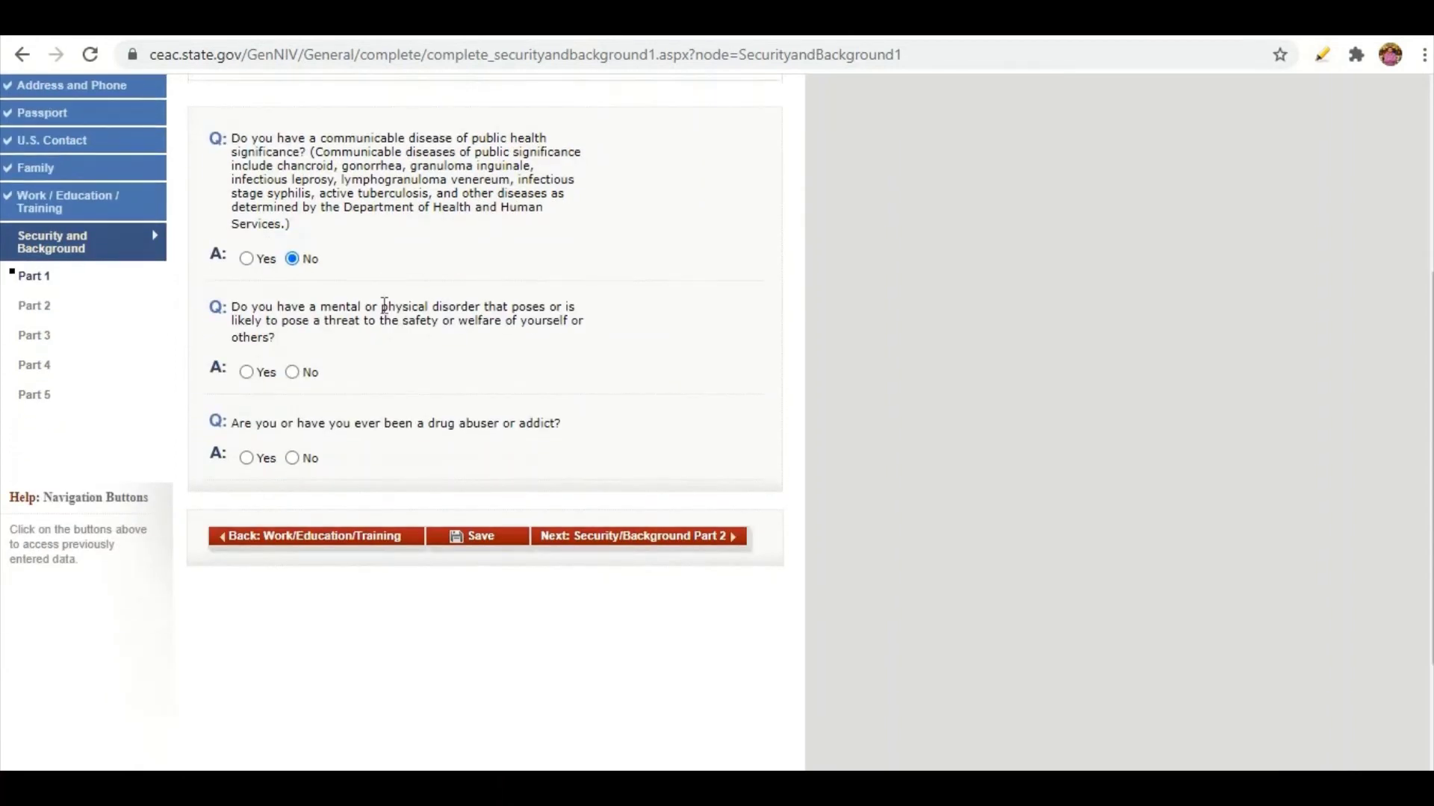
{"action": "scroll", "coordinate": [386, 306], "scroll_direction": "up", "scroll_amount": 2}
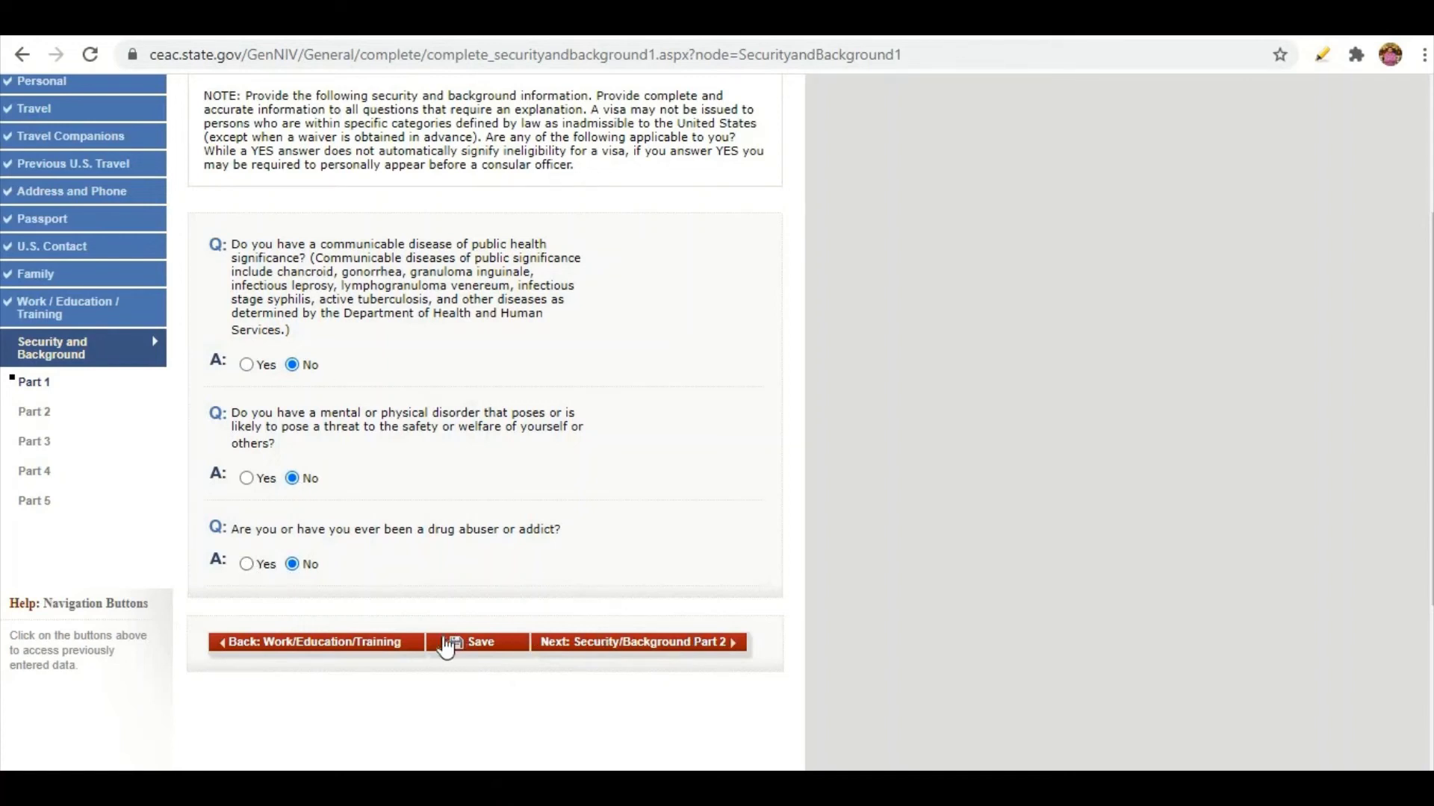
Save the application and return to it from the Save Confirmation page.
{"action": "left_click", "coordinate": [451, 642]}
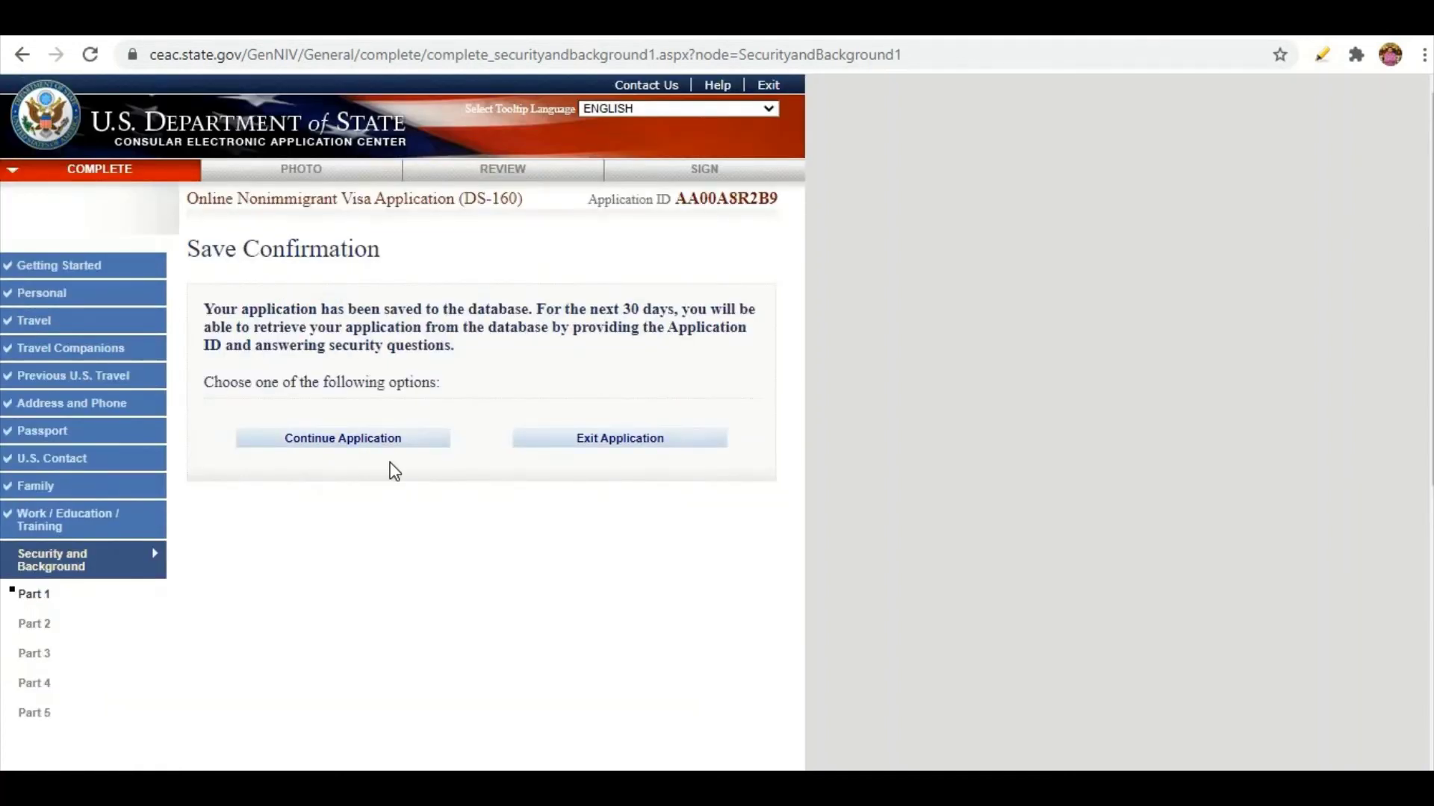
{"action": "left_click", "coordinate": [387, 447]}
{"action": "scroll", "coordinate": [384, 441], "scroll_direction": "down", "scroll_amount": 6}
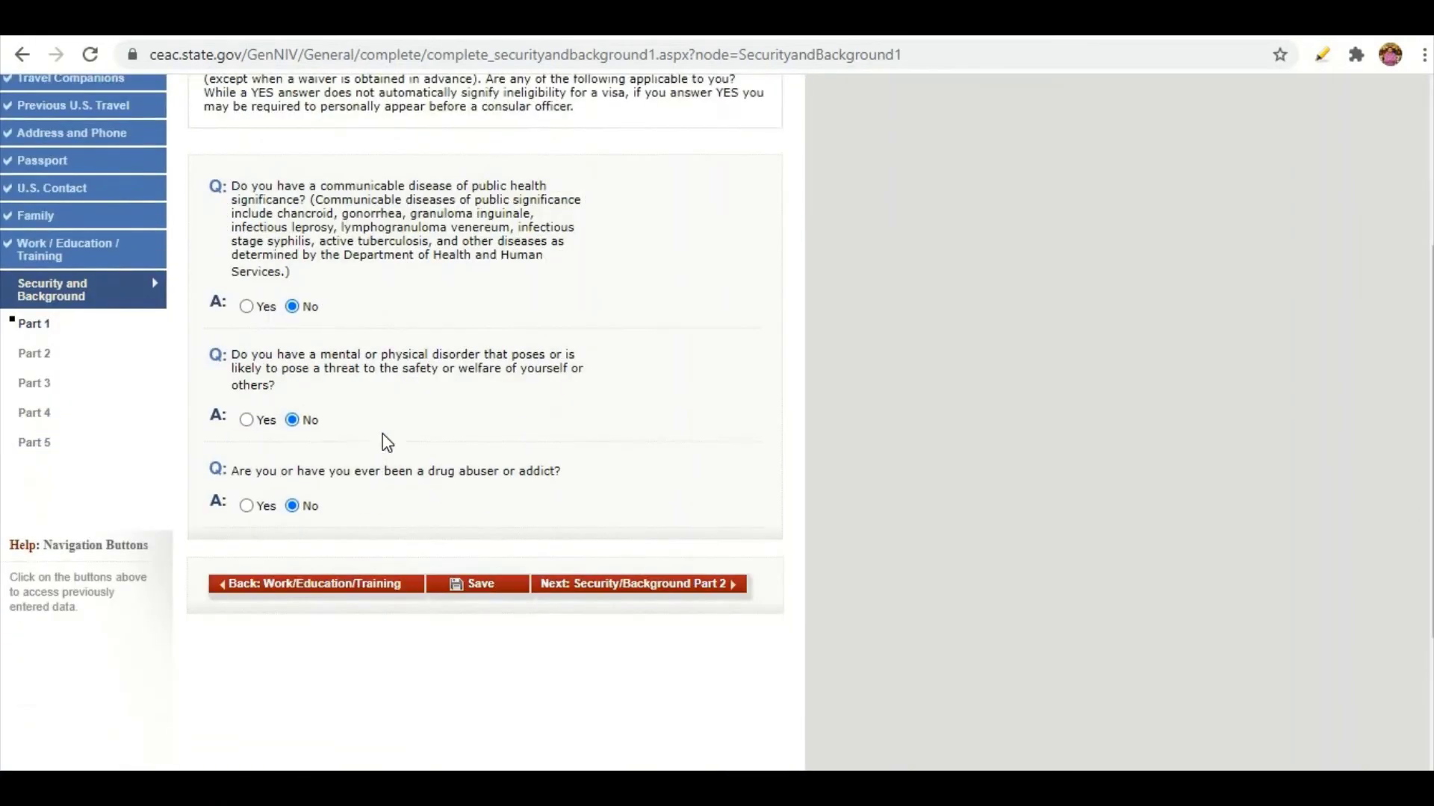
On Security Part 2, answer No to the arrest, controlled substances and prostitution questions.
{"action": "left_click", "coordinate": [736, 430]}
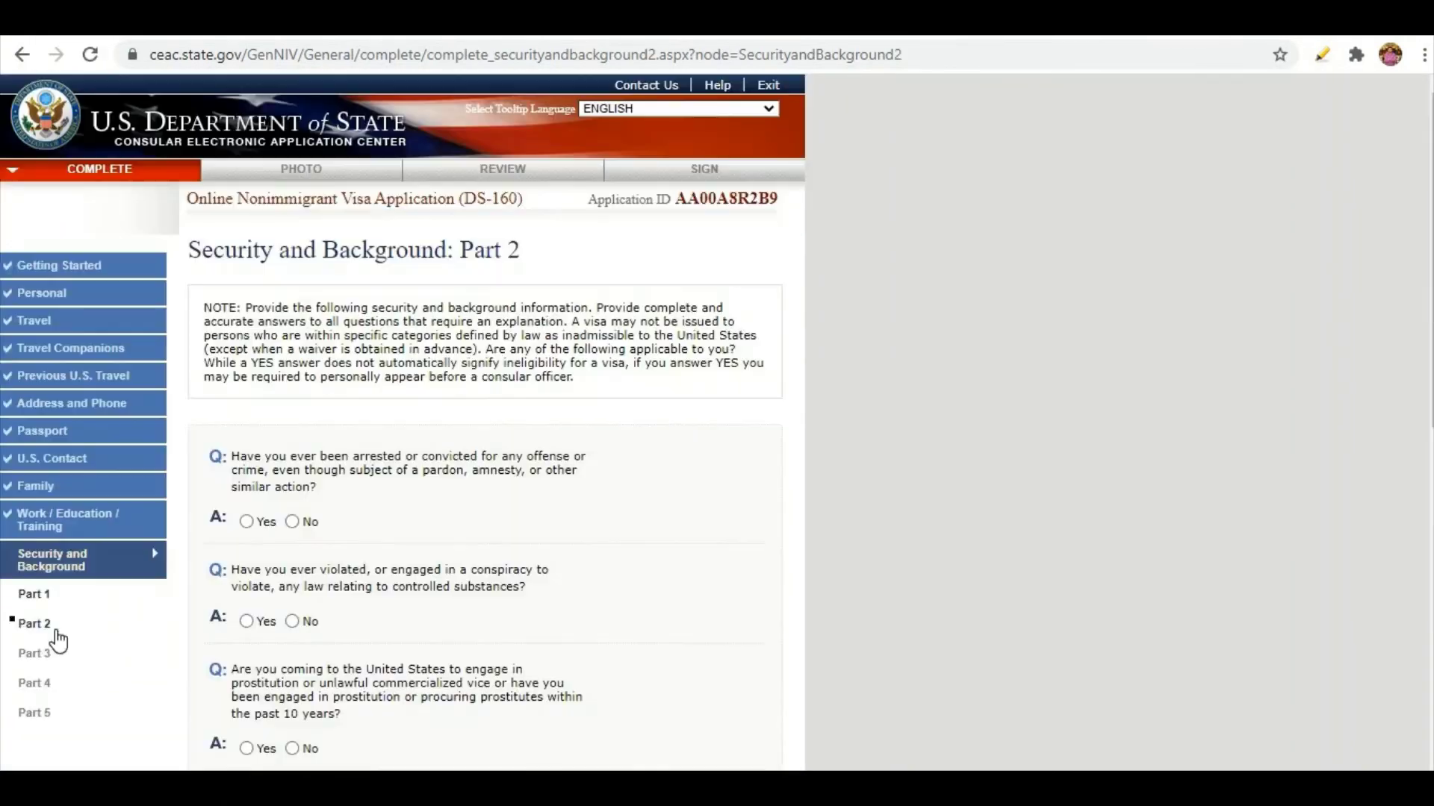
{"action": "scroll", "coordinate": [44, 464], "scroll_direction": "down", "scroll_amount": 3}
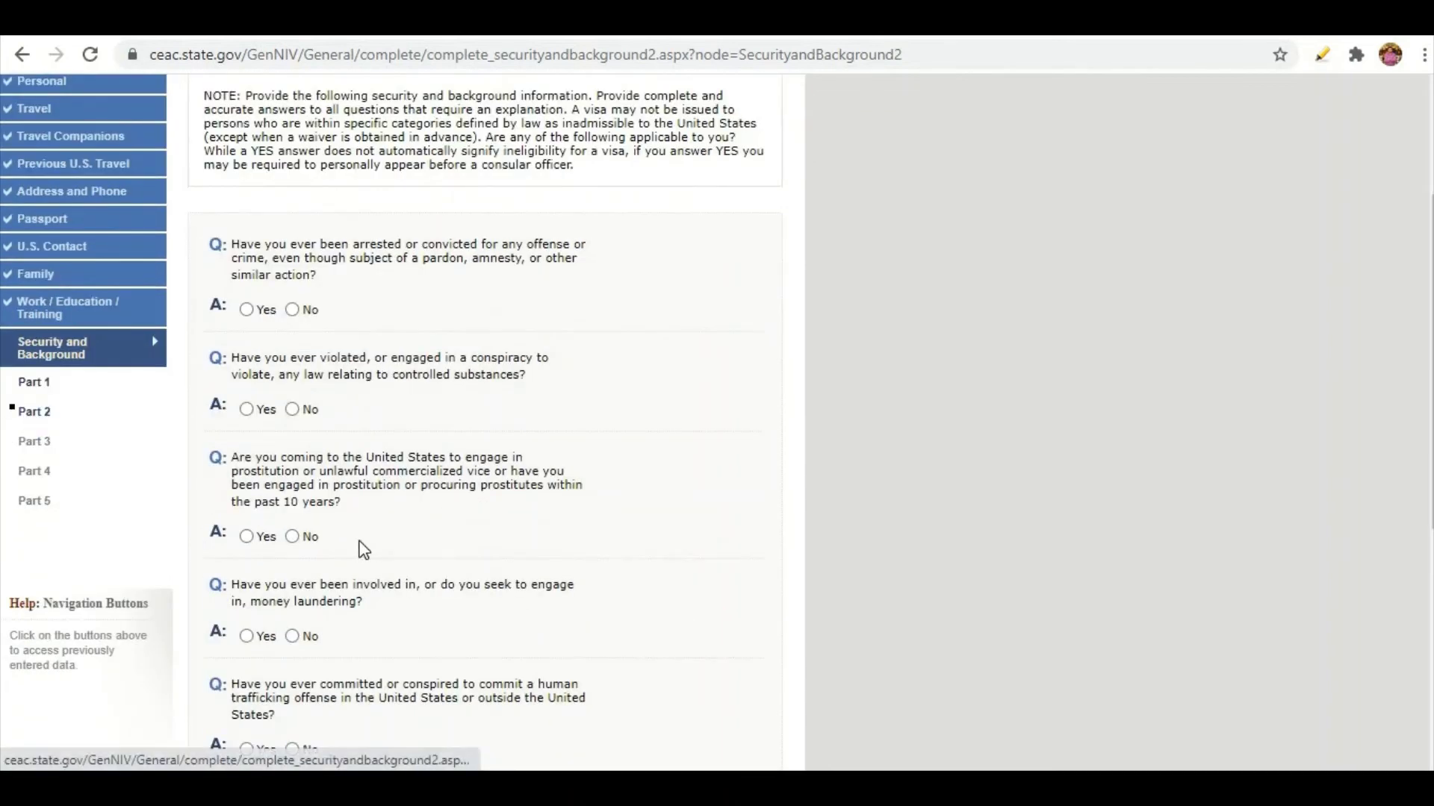
{"action": "left_click", "coordinate": [295, 313]}
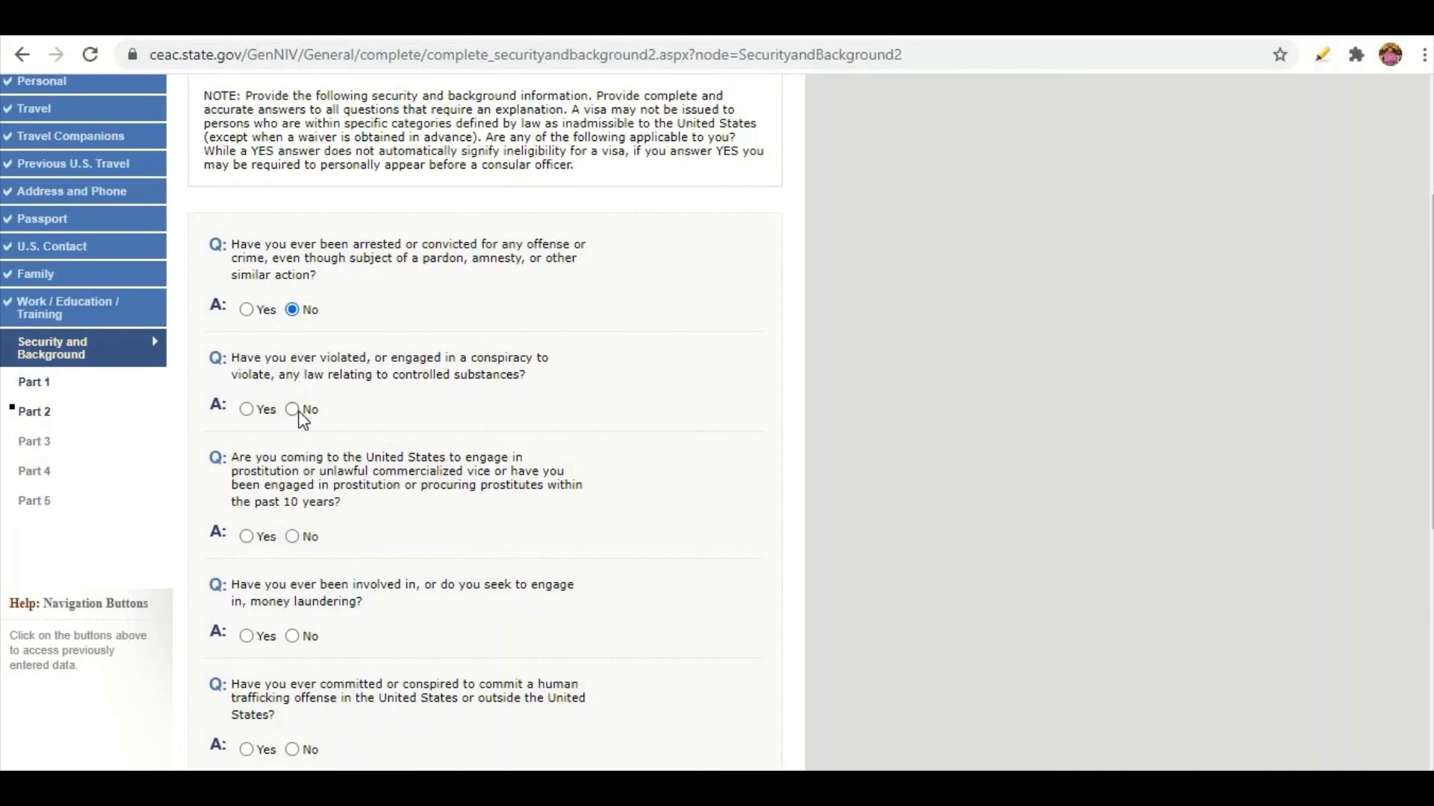
{"action": "left_click", "coordinate": [292, 410]}
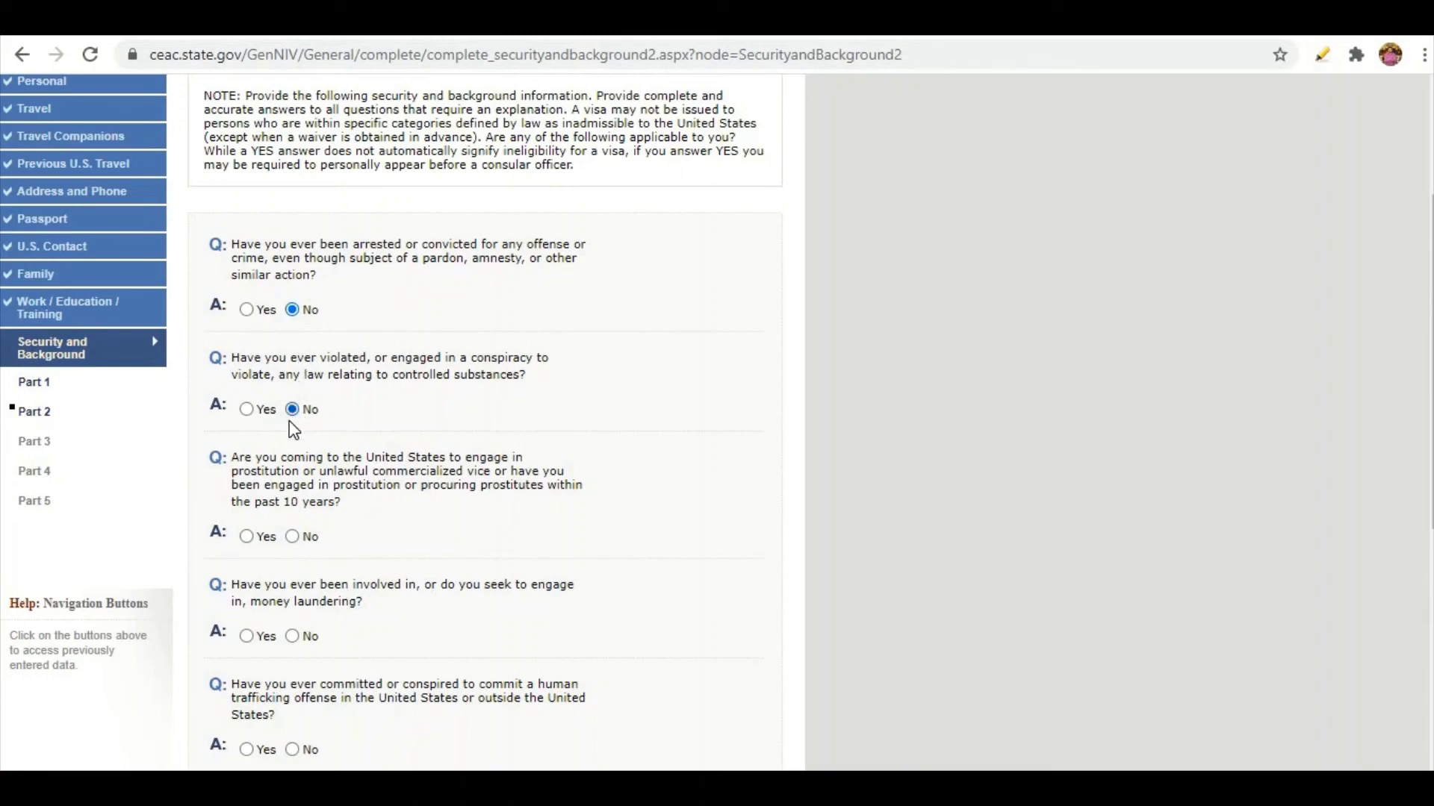
{"action": "left_click", "coordinate": [292, 539]}
Answer No to the money laundering, human trafficking, aiding trafficking and trafficking relative questions.
{"action": "scroll", "coordinate": [361, 508], "scroll_direction": "down", "scroll_amount": 1}
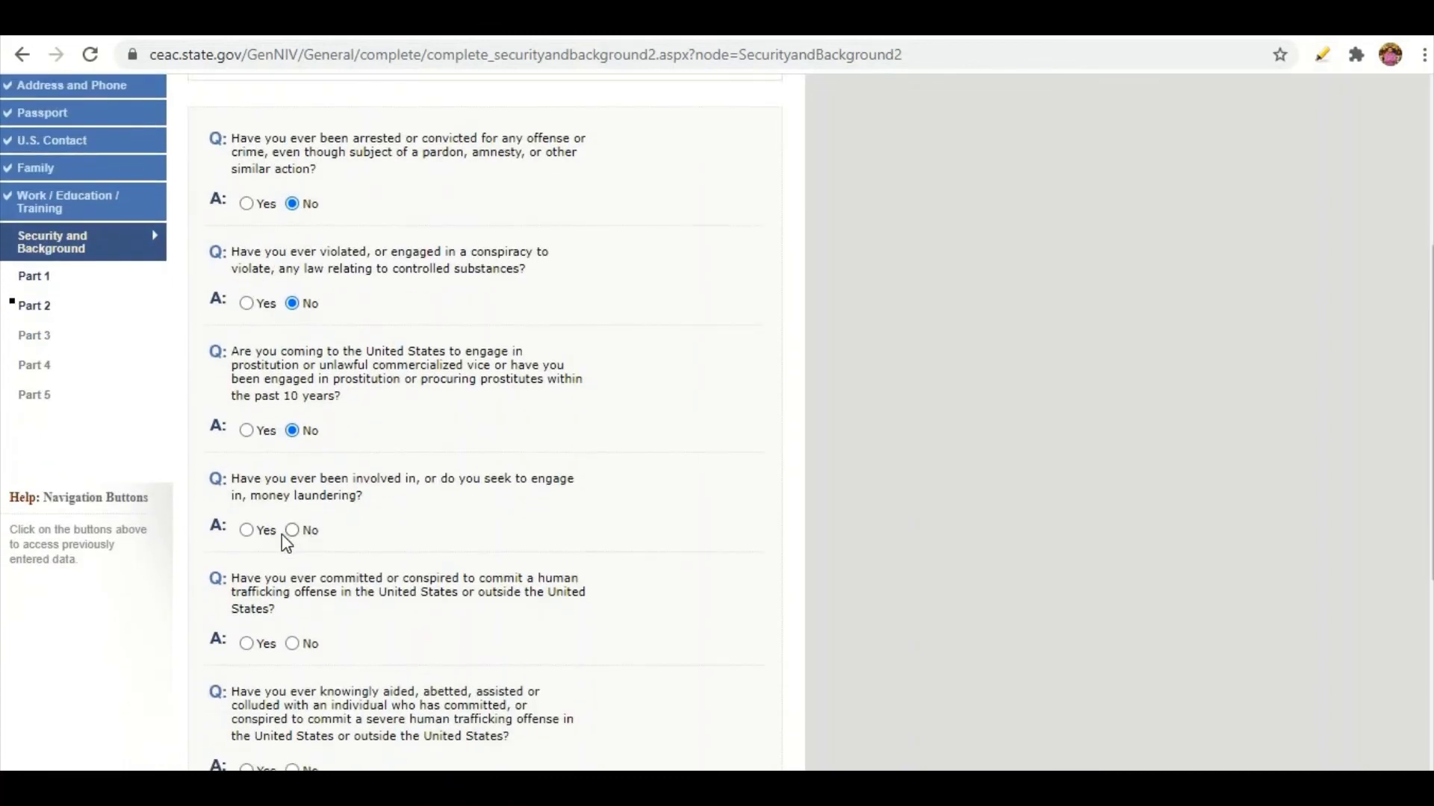
{"action": "left_click", "coordinate": [293, 530]}
{"action": "scroll", "coordinate": [326, 516], "scroll_direction": "down", "scroll_amount": 1}
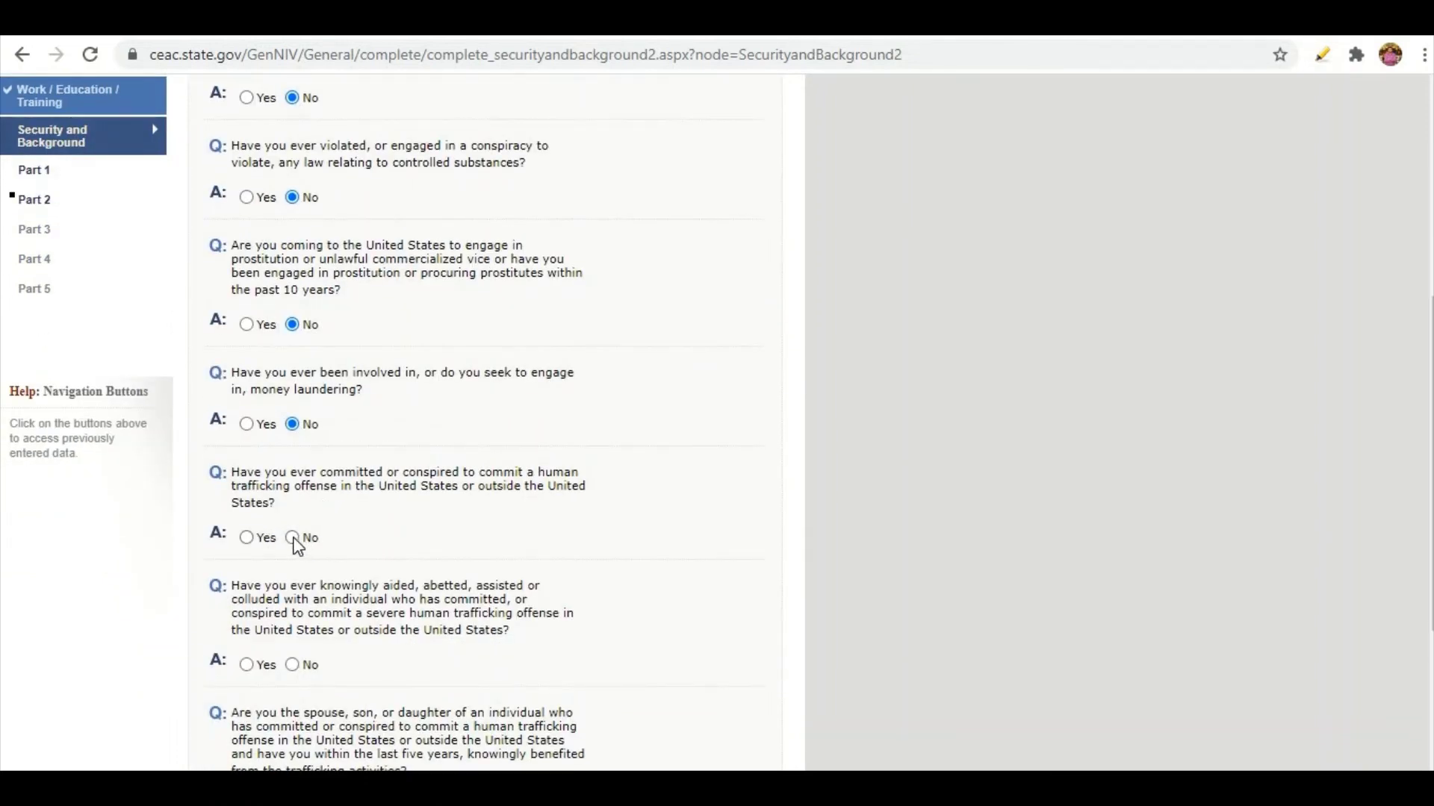
{"action": "left_click", "coordinate": [293, 538]}
{"action": "scroll", "coordinate": [298, 590], "scroll_direction": "down", "scroll_amount": 1}
{"action": "left_click", "coordinate": [289, 554]}
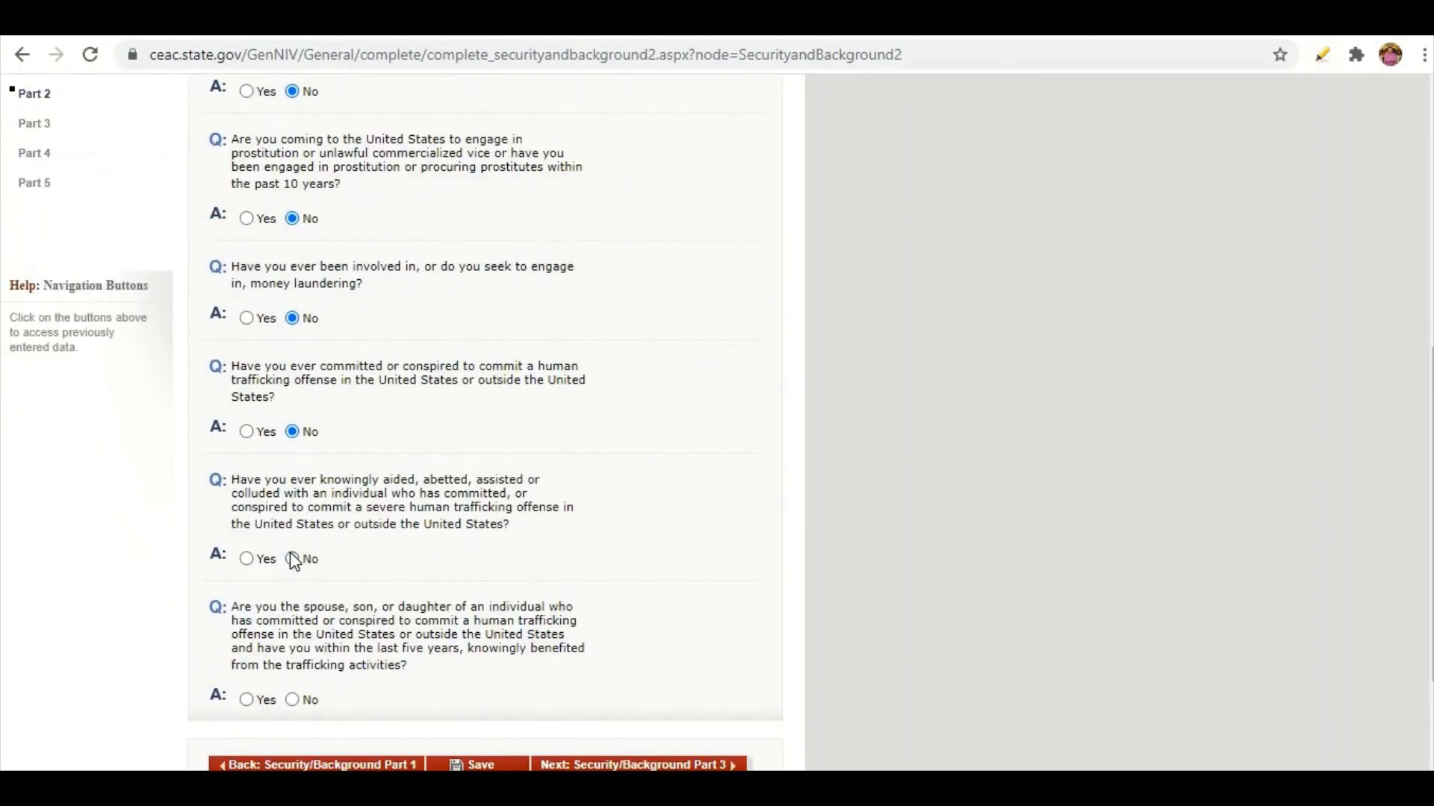
{"action": "scroll", "coordinate": [347, 533], "scroll_direction": "down", "scroll_amount": 1}
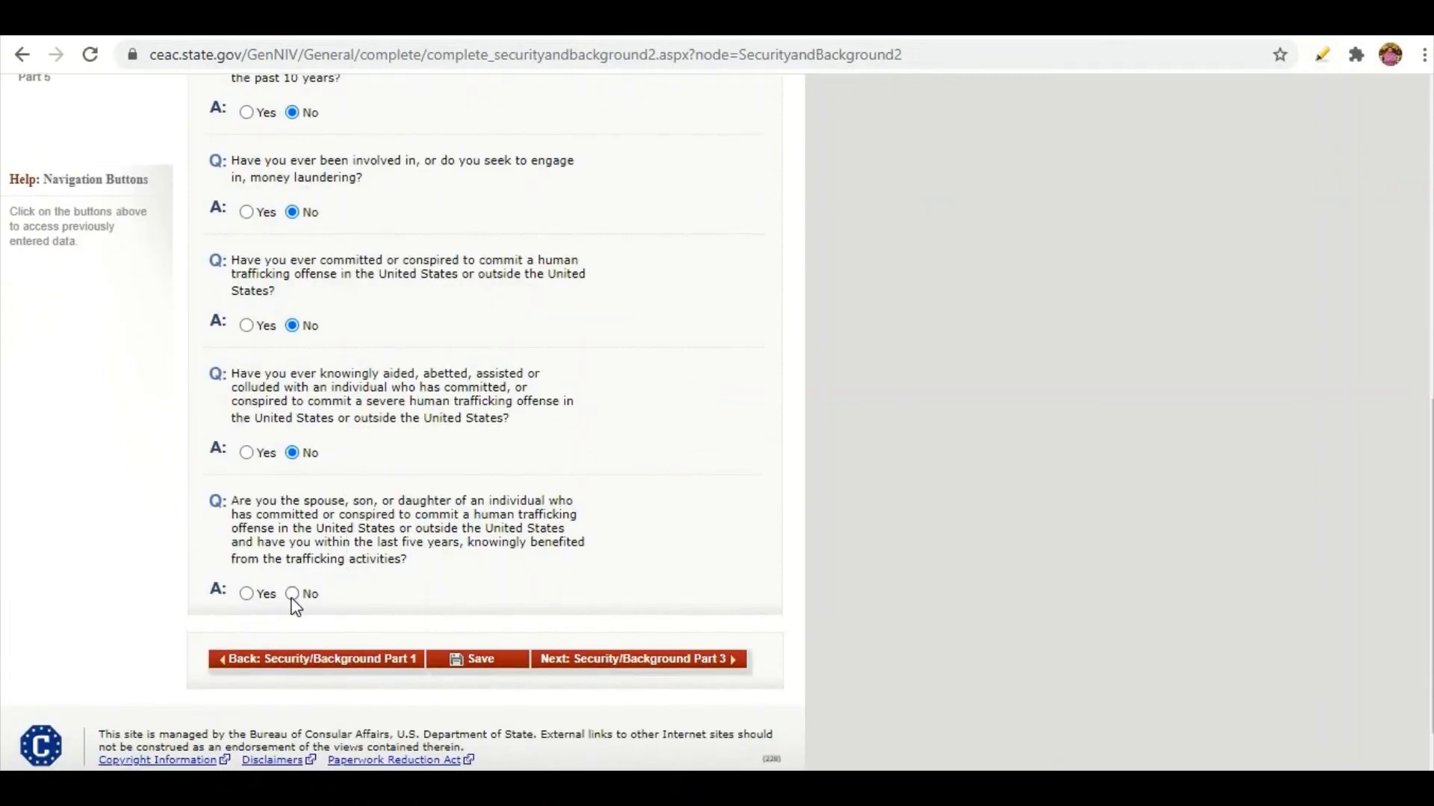
{"action": "left_click", "coordinate": [291, 595]}
On Security Part 3, answer No to the espionage and all terrorism-related questions.
{"action": "left_click", "coordinate": [715, 663]}
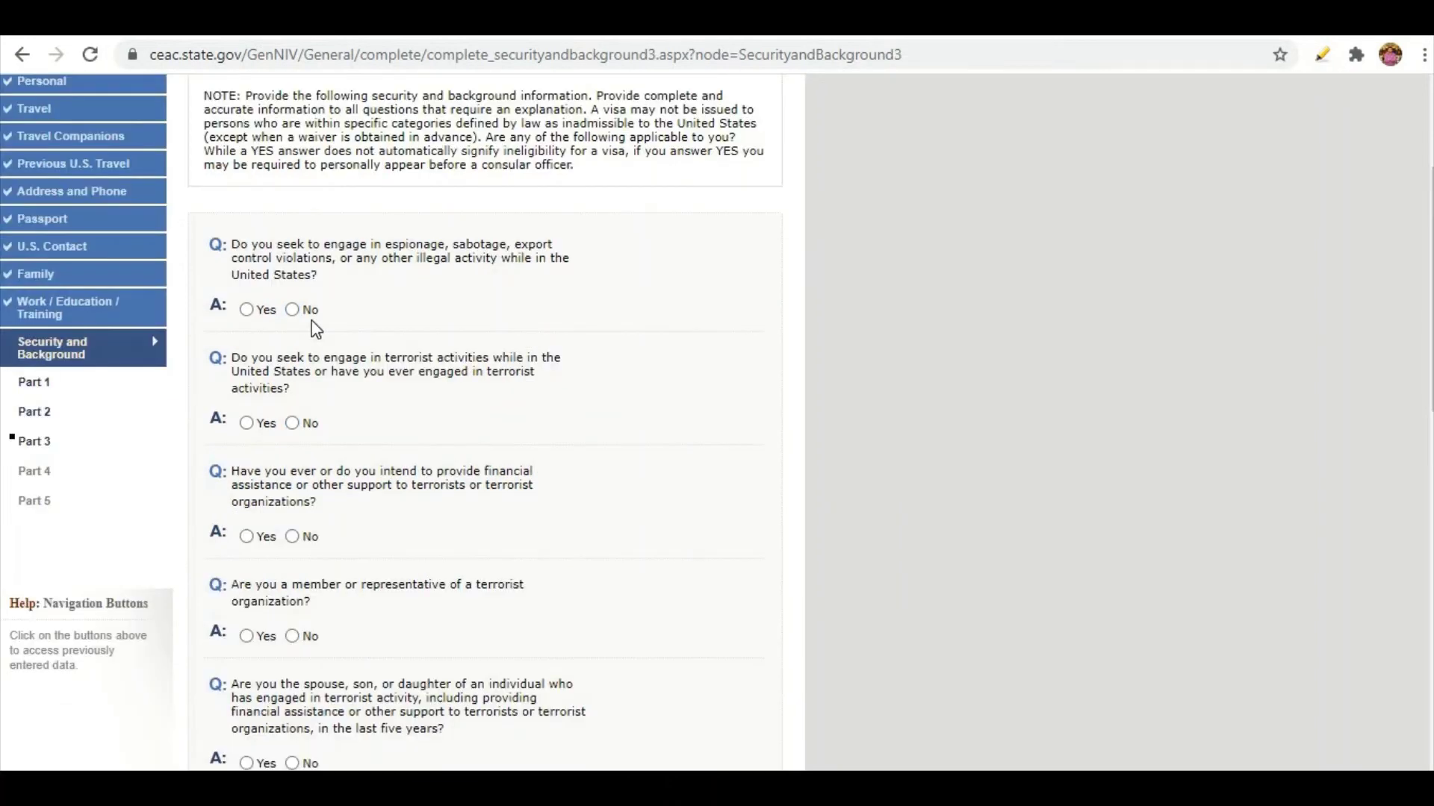
{"action": "left_click", "coordinate": [293, 310]}
{"action": "left_click", "coordinate": [293, 423]}
{"action": "left_click", "coordinate": [292, 538]}
{"action": "scroll", "coordinate": [462, 388], "scroll_direction": "down", "scroll_amount": 3}
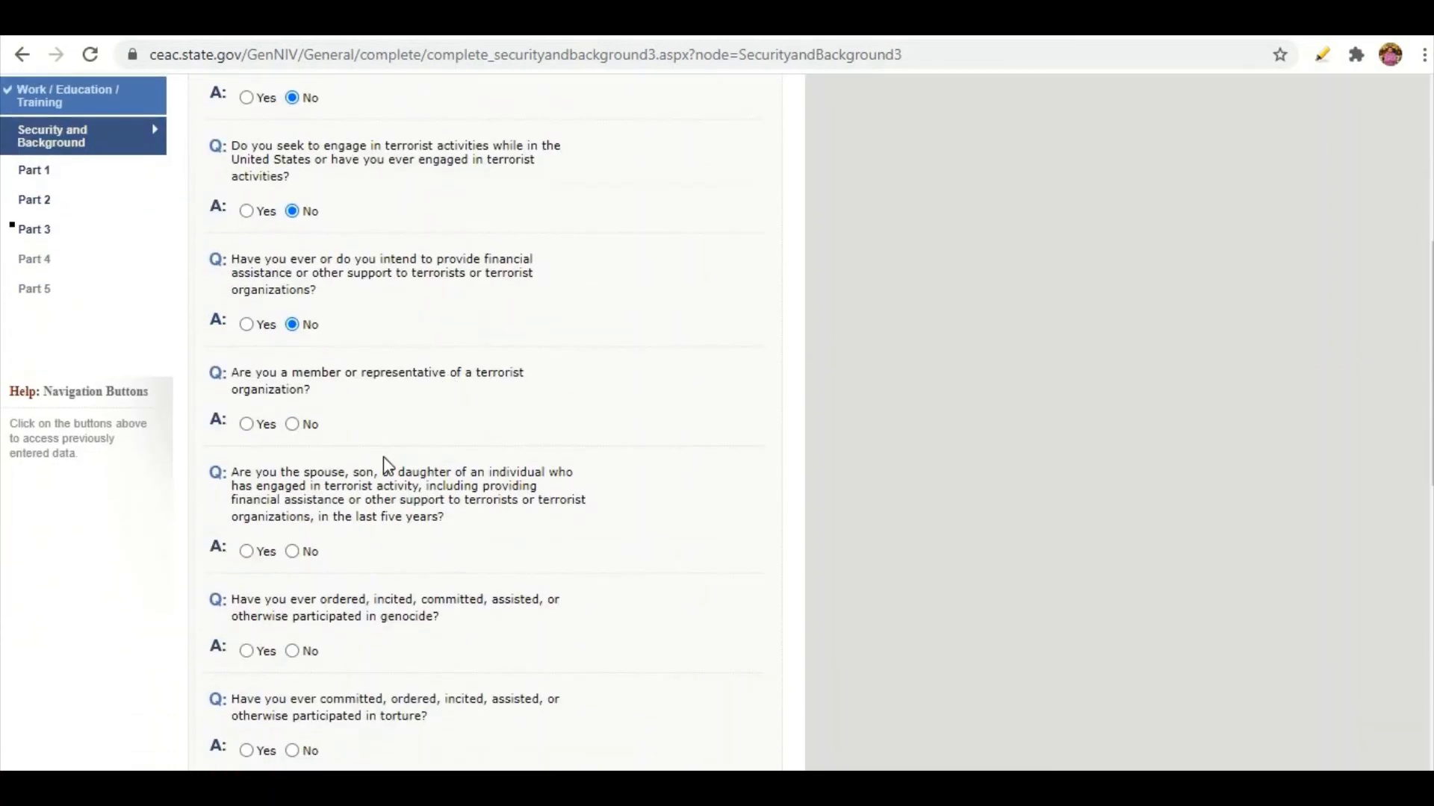
{"action": "left_click", "coordinate": [292, 424]}
{"action": "left_click", "coordinate": [299, 554]}
Answer No to genocide, torture, extrajudicial killings, child soldiers, religious freedom and organ transplantation questions.
{"action": "scroll", "coordinate": [303, 586], "scroll_direction": "down", "scroll_amount": 2}
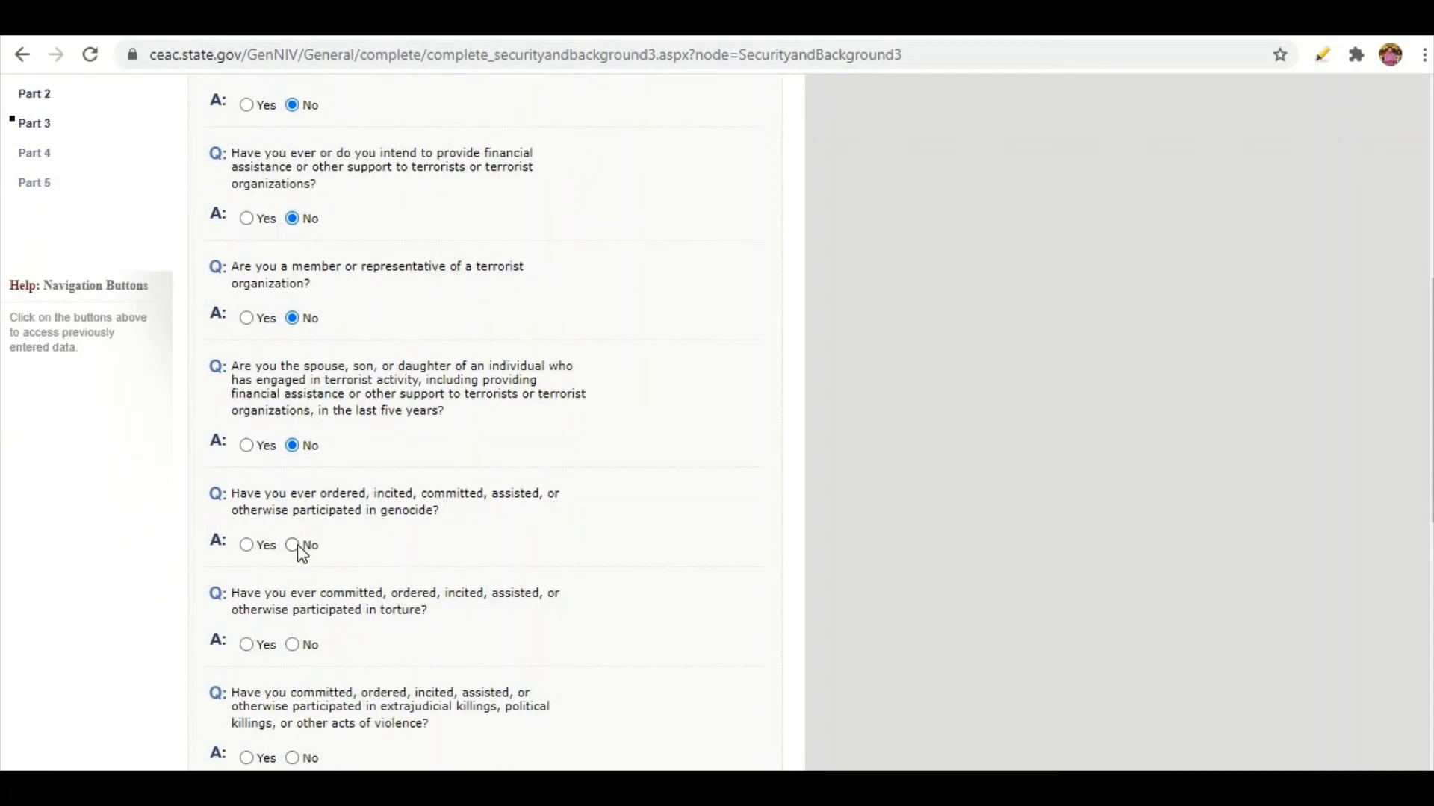
{"action": "left_click", "coordinate": [298, 547]}
{"action": "scroll", "coordinate": [339, 526], "scroll_direction": "down", "scroll_amount": 3}
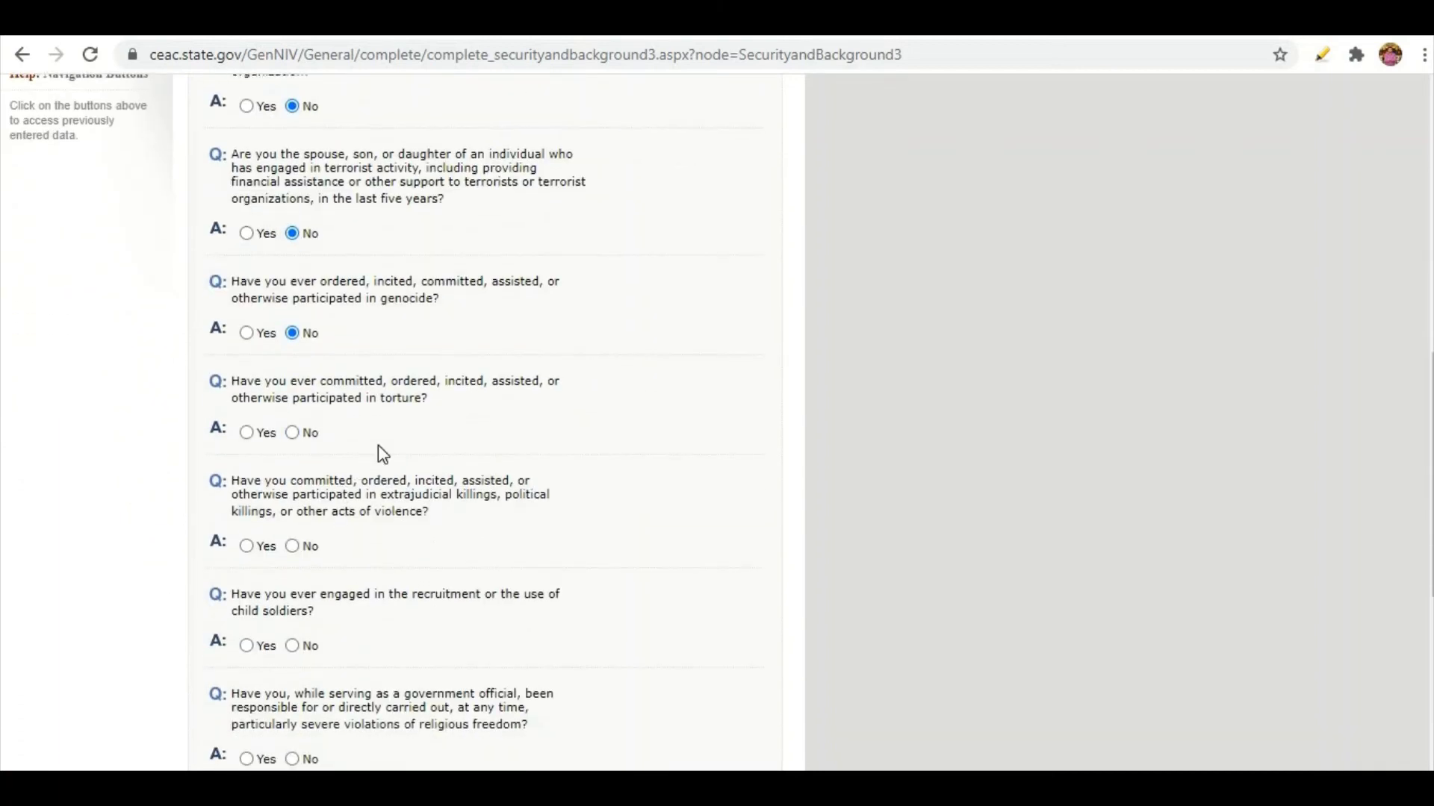
{"action": "left_click", "coordinate": [292, 433]}
{"action": "left_click", "coordinate": [294, 548]}
{"action": "scroll", "coordinate": [296, 554], "scroll_direction": "down", "scroll_amount": 3}
{"action": "left_click", "coordinate": [293, 434]}
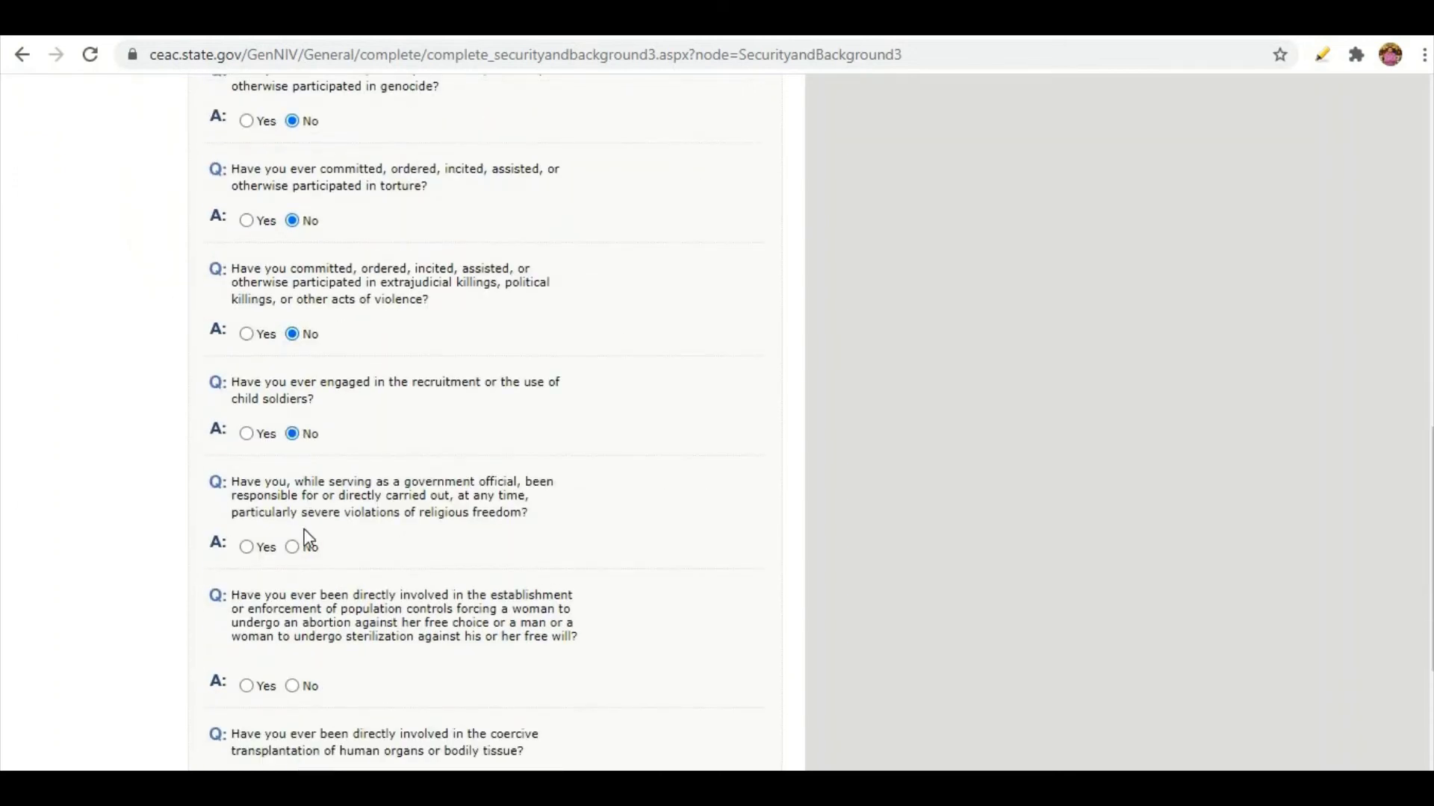
{"action": "left_click", "coordinate": [293, 546]}
{"action": "scroll", "coordinate": [295, 567], "scroll_direction": "down", "scroll_amount": 2}
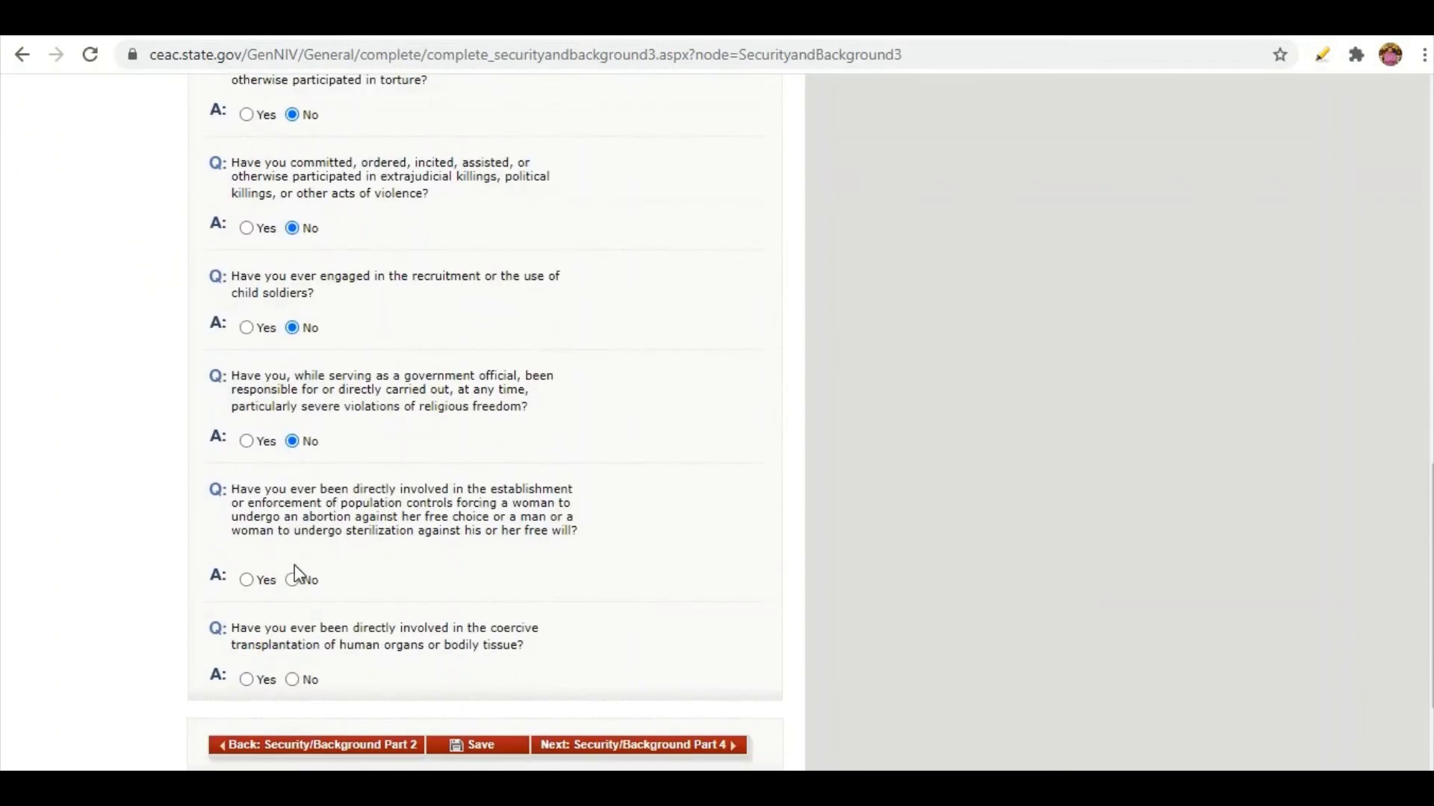
{"action": "left_click", "coordinate": [293, 678]}
On Security Part 4, answer No to the visa fraud and deportation questions.
{"action": "left_click", "coordinate": [709, 752]}
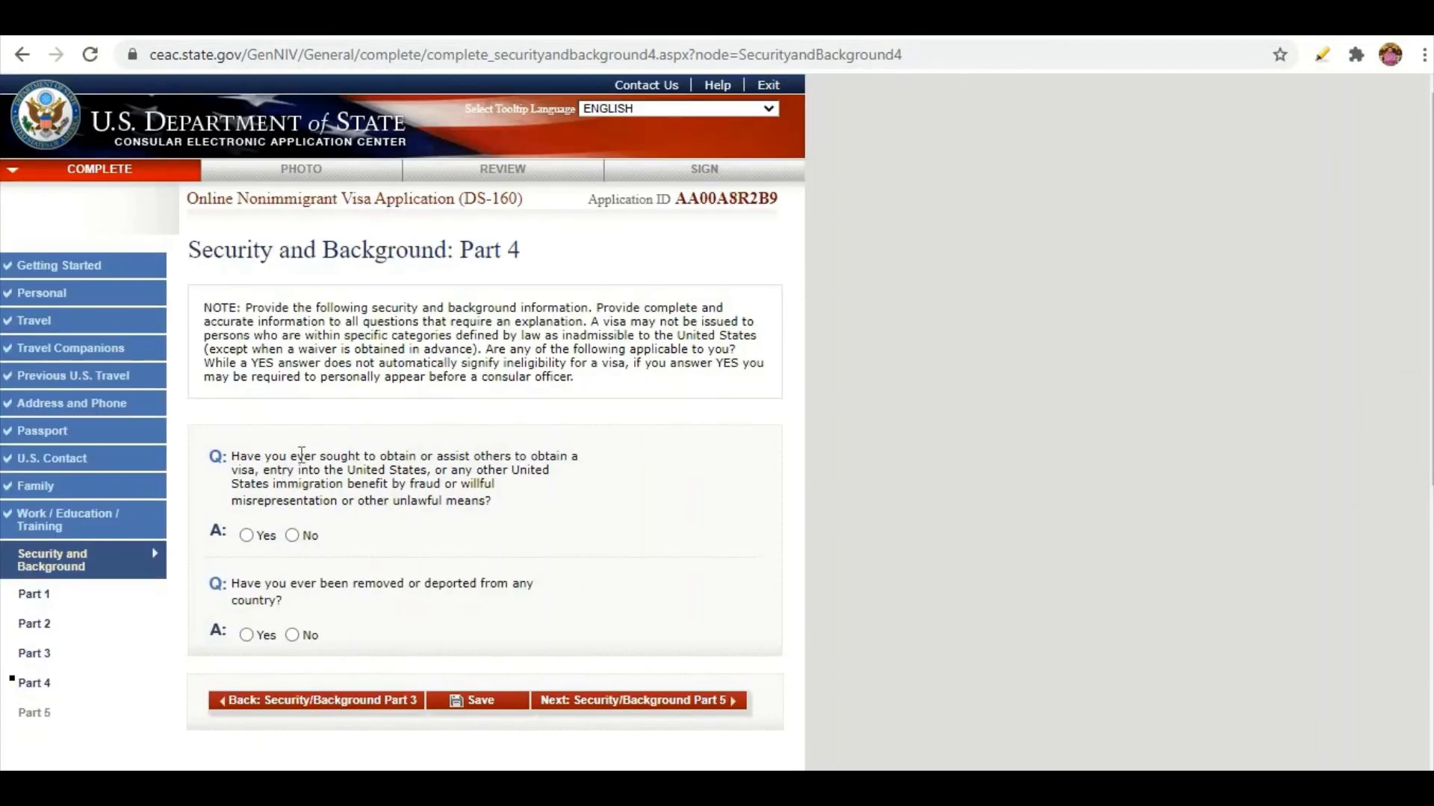
{"action": "left_click", "coordinate": [292, 536]}
{"action": "left_click", "coordinate": [246, 635]}
{"action": "scroll", "coordinate": [394, 505], "scroll_direction": "down", "scroll_amount": 4}
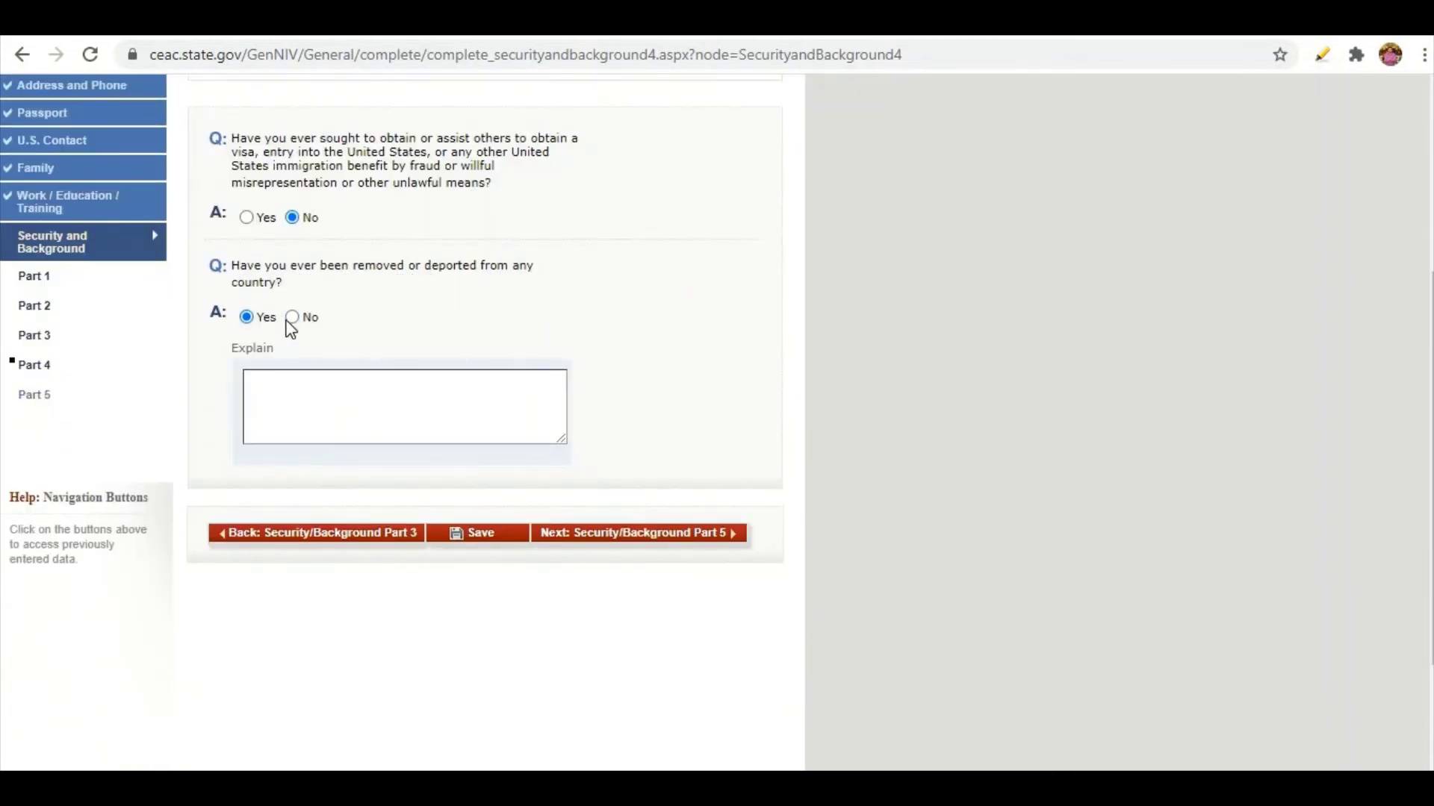
{"action": "left_click", "coordinate": [292, 317]}
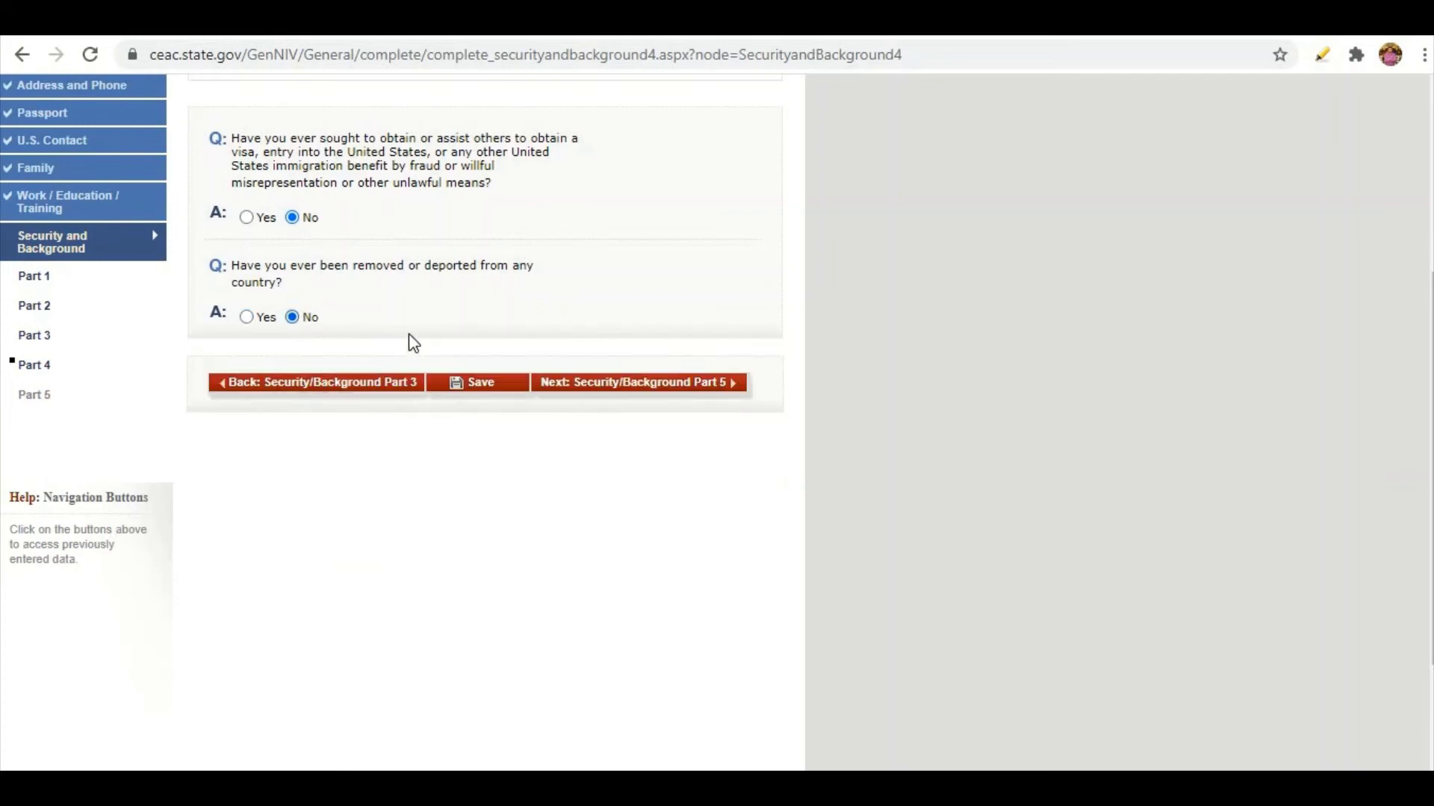
{"action": "scroll", "coordinate": [418, 299], "scroll_direction": "up", "scroll_amount": 1}
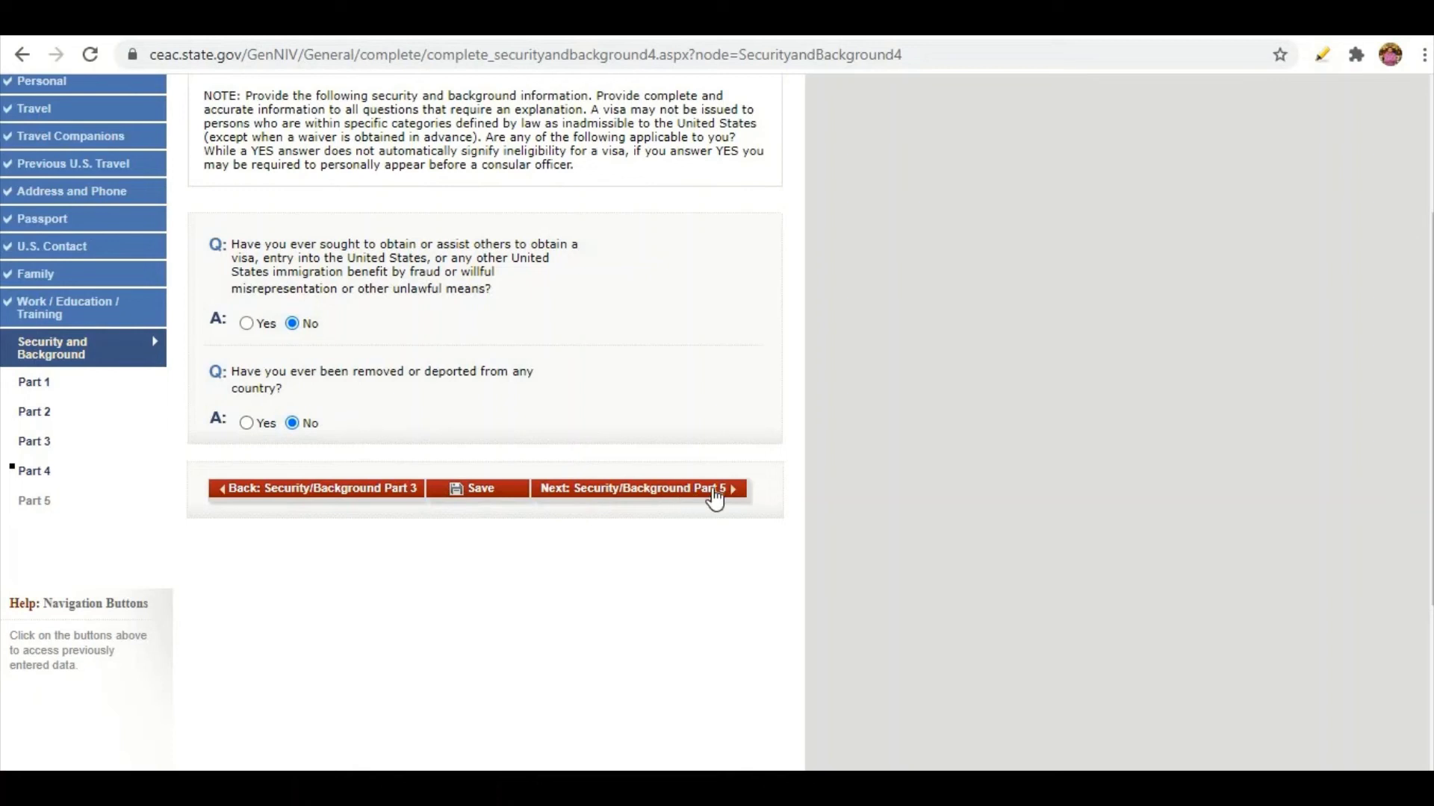
On Security Part 5, answer No to child custody, illegal voting and renounced citizenship.
{"action": "left_click", "coordinate": [715, 493]}
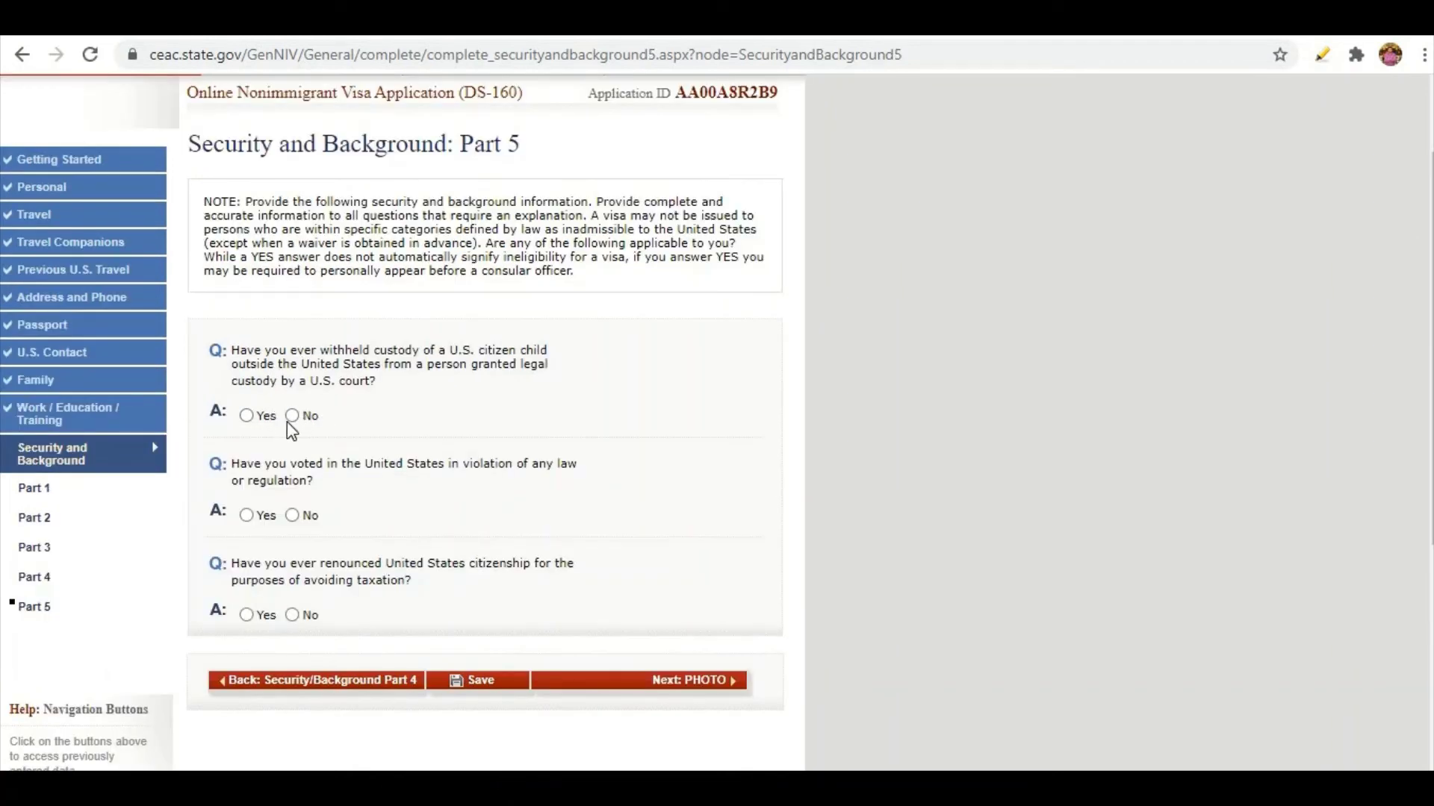
{"action": "left_click", "coordinate": [293, 415]}
{"action": "left_click", "coordinate": [292, 515]}
{"action": "left_click", "coordinate": [292, 615]}
Upload the photo IMG-20190401-WA0003.jpg and confirm it passes the photo quality standards.
{"action": "left_click", "coordinate": [732, 684]}
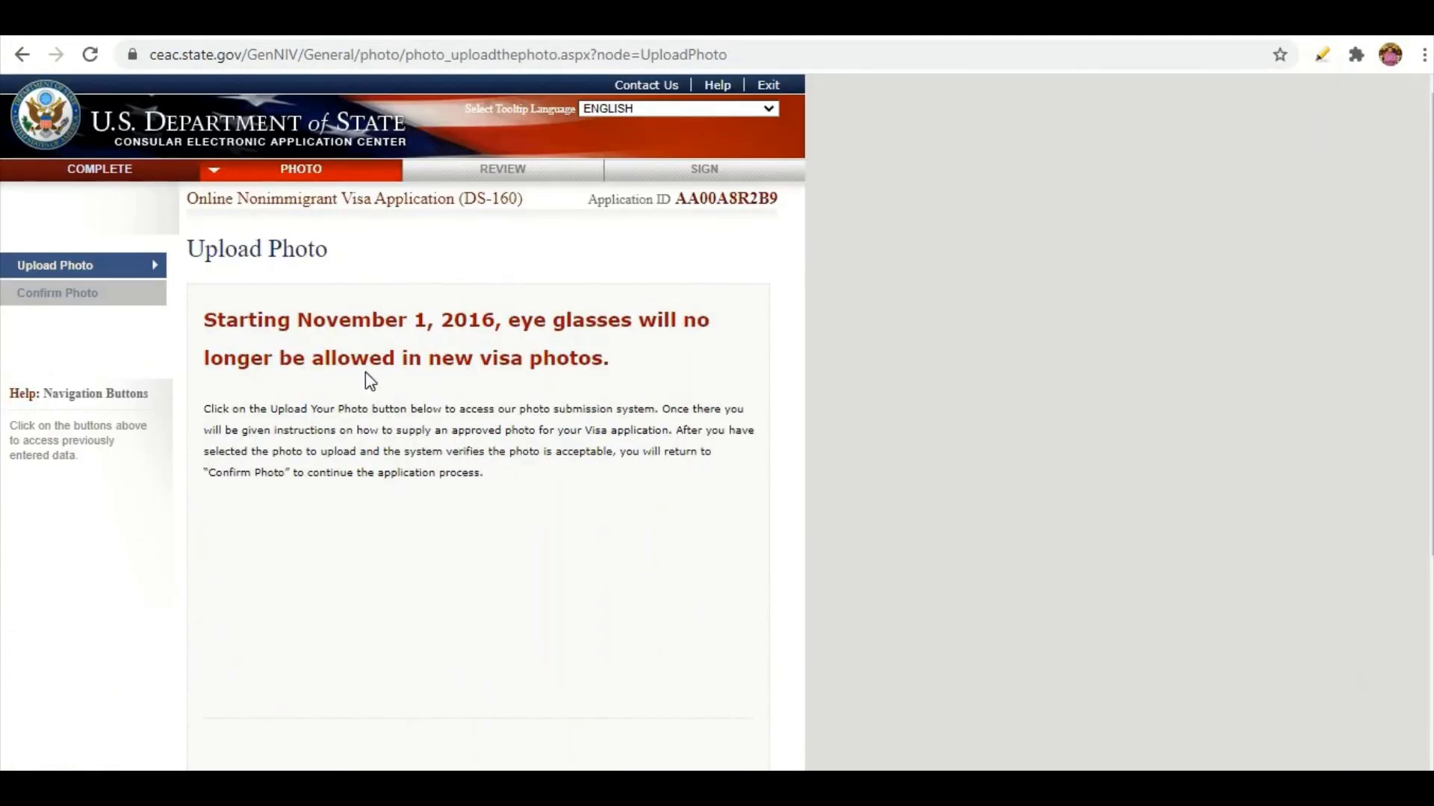
{"action": "scroll", "coordinate": [437, 426], "scroll_direction": "down", "scroll_amount": 3}
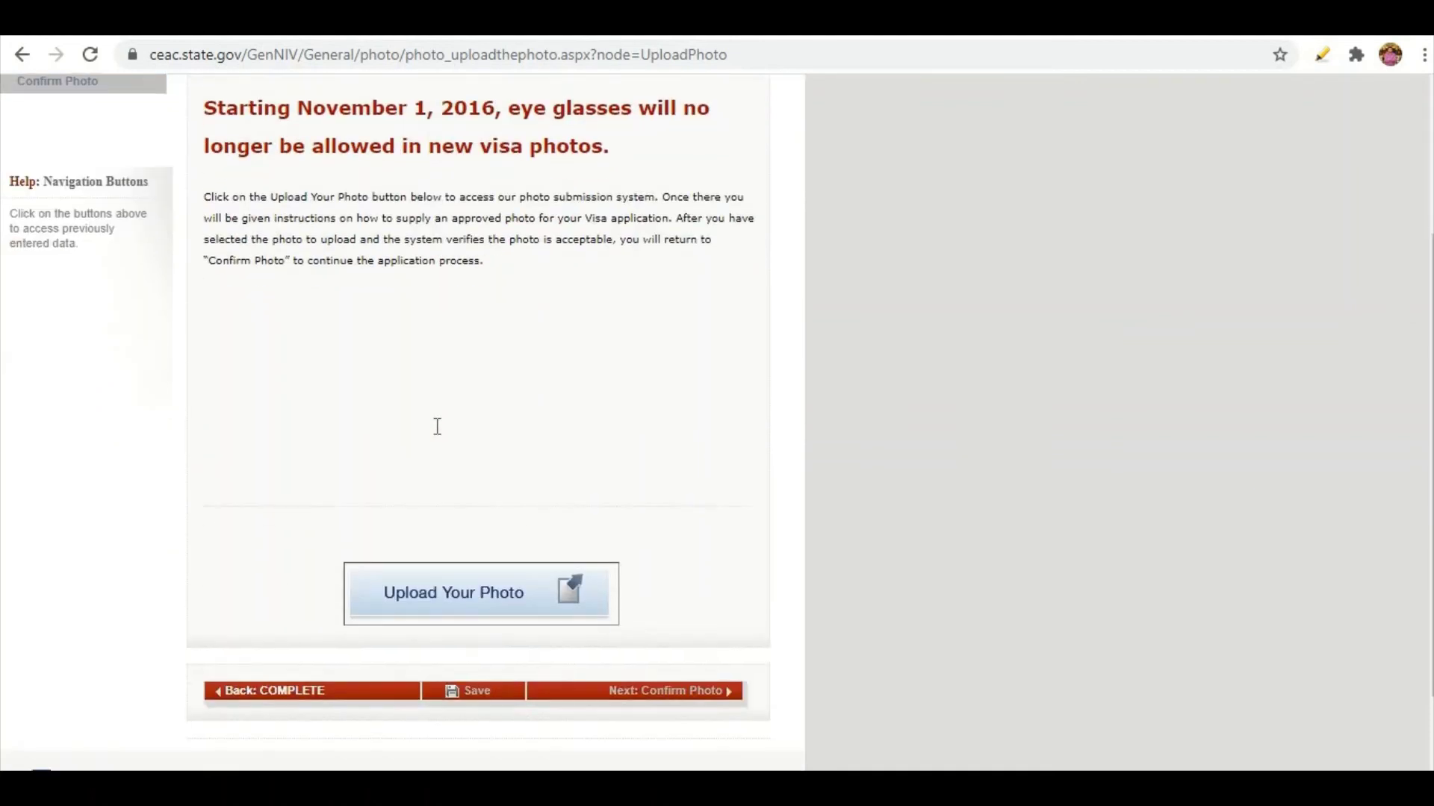
{"action": "scroll", "coordinate": [436, 427], "scroll_direction": "up", "scroll_amount": 2}
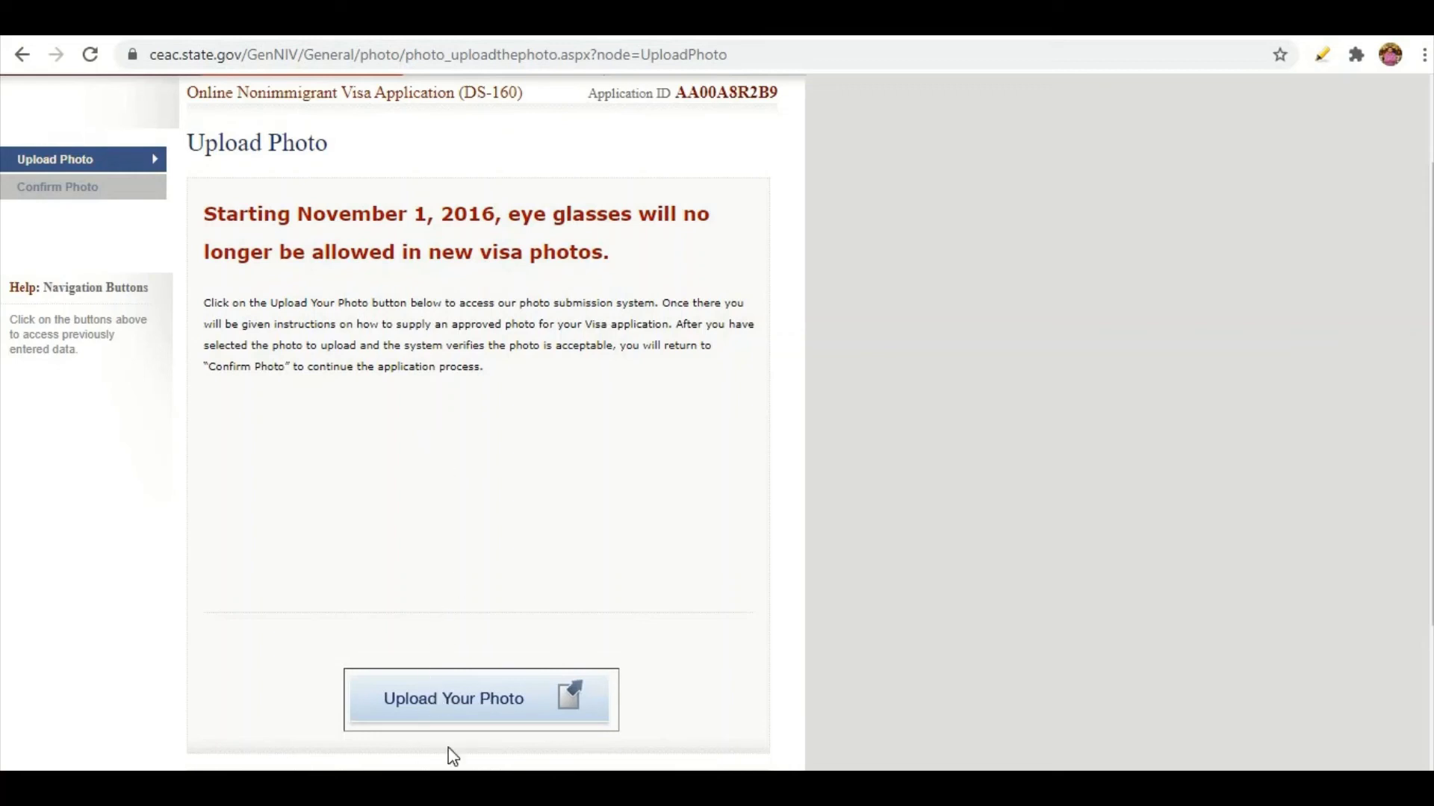
{"action": "left_click", "coordinate": [438, 701]}
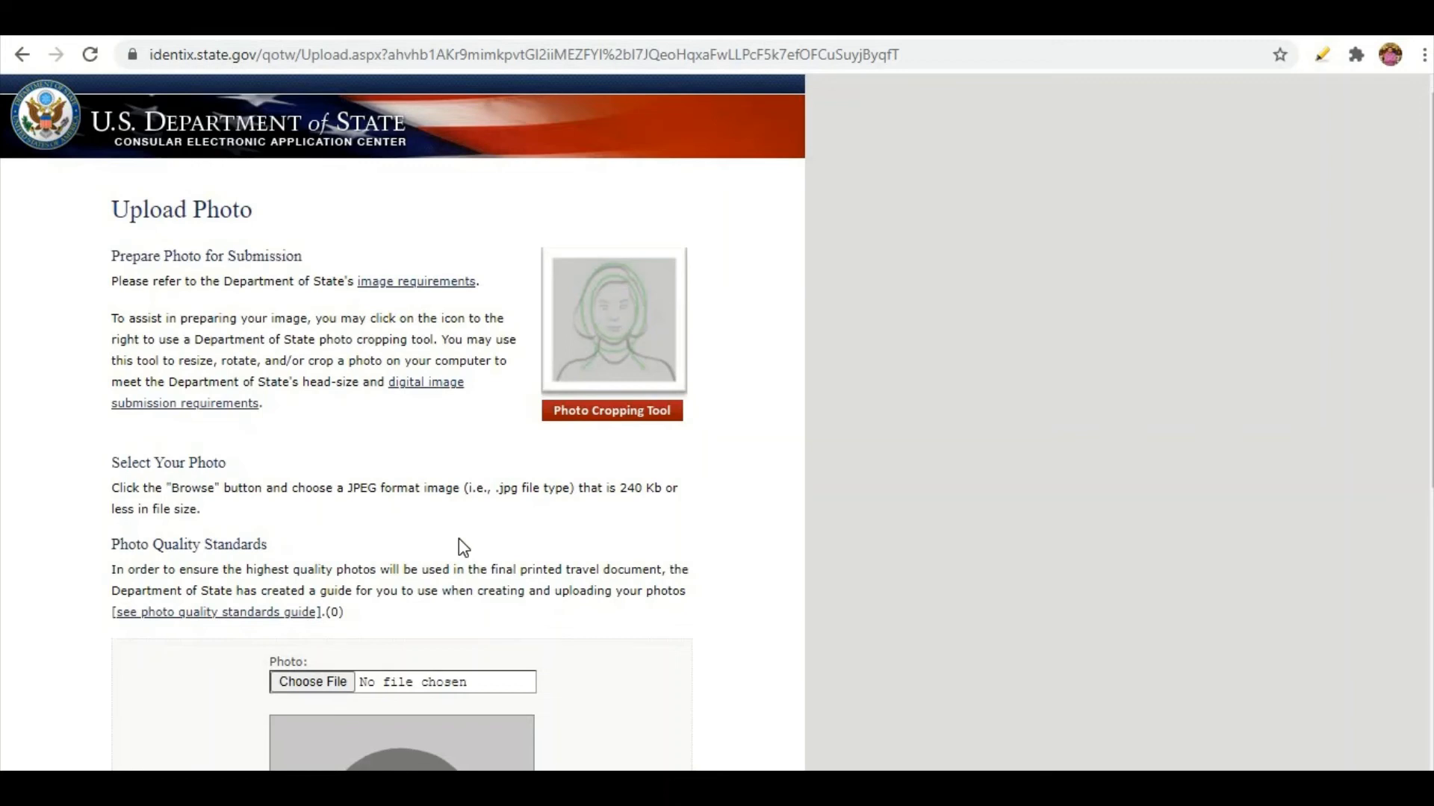
{"action": "scroll", "coordinate": [458, 539], "scroll_direction": "down", "scroll_amount": 4}
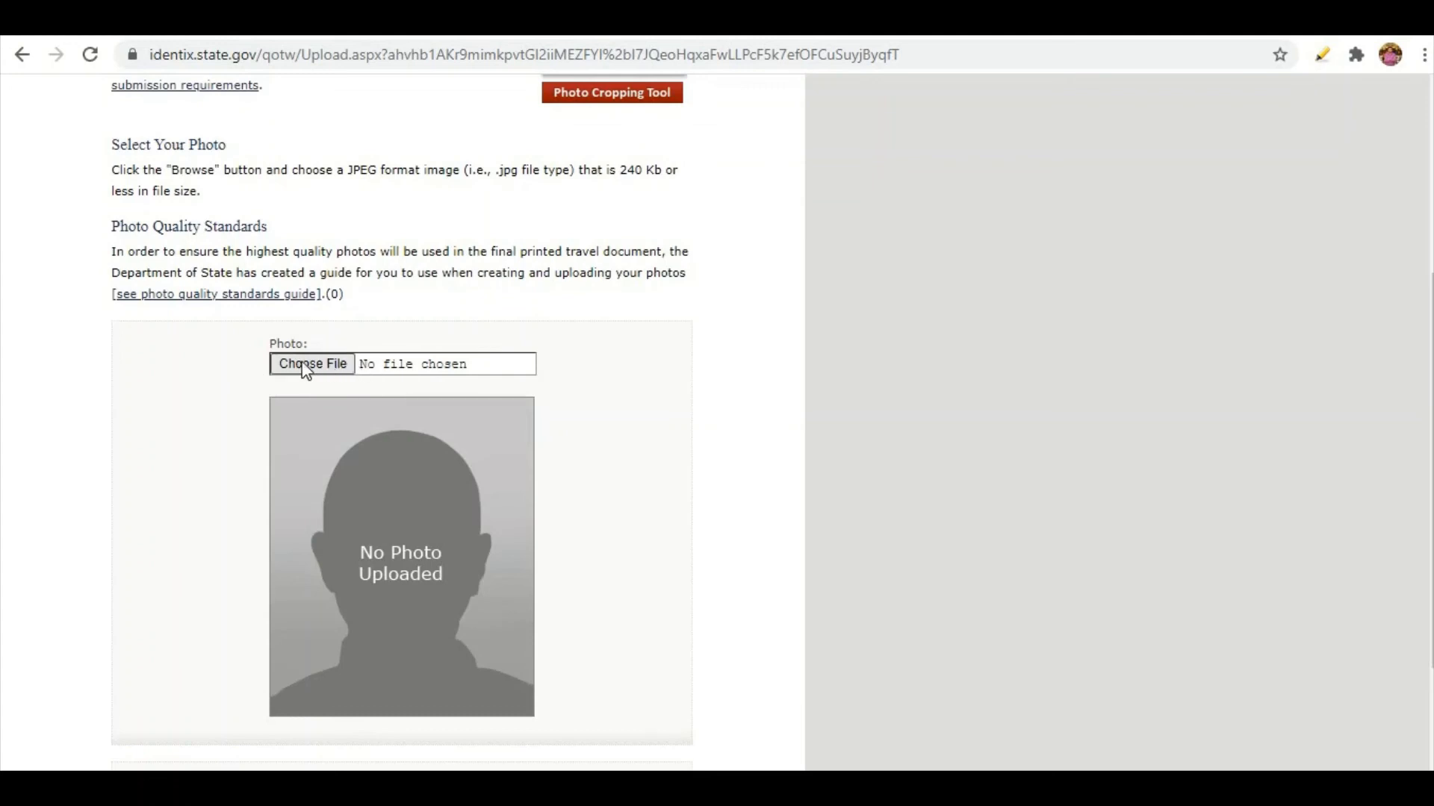
{"action": "left_click", "coordinate": [303, 364]}
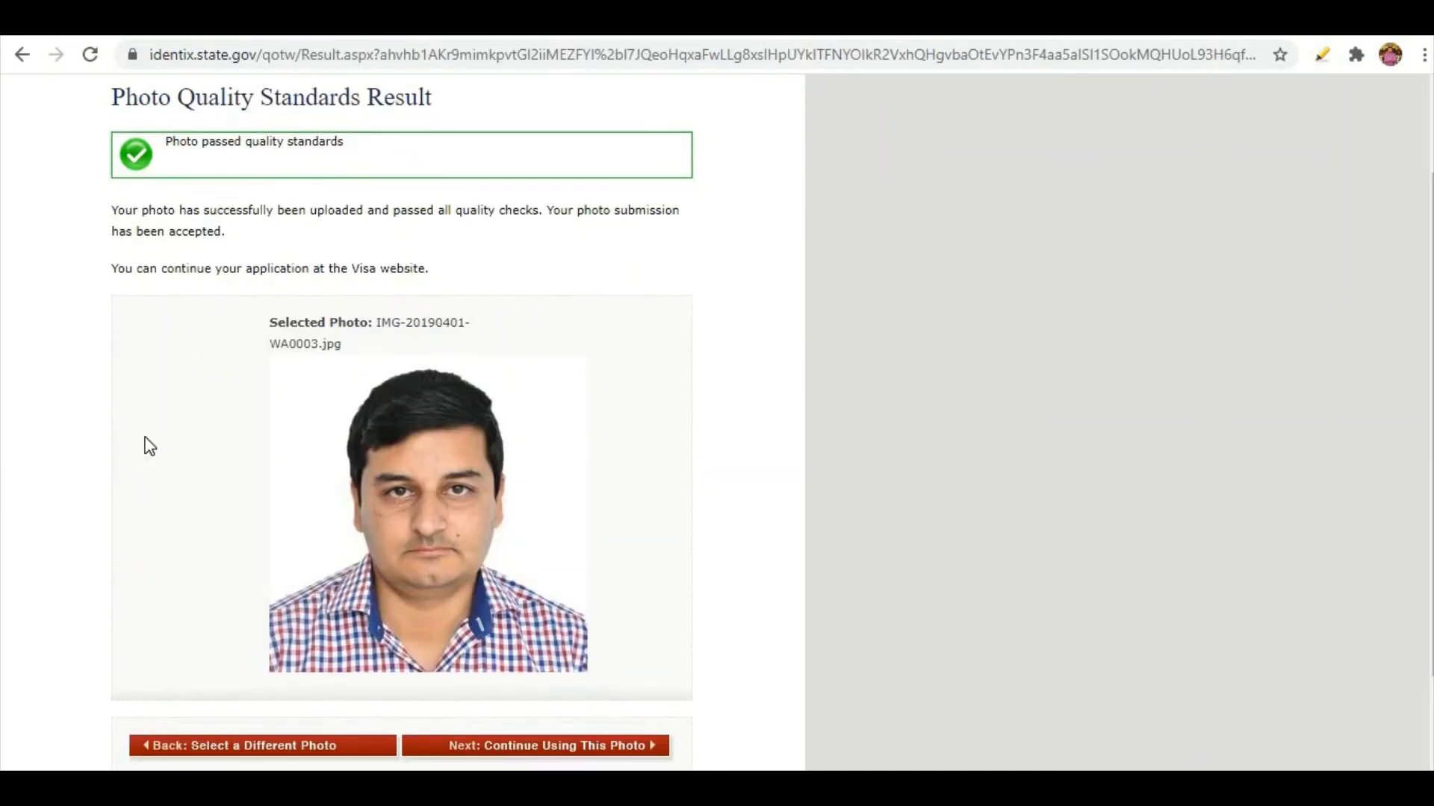
{"action": "scroll", "coordinate": [144, 445], "scroll_direction": "down", "scroll_amount": 2}
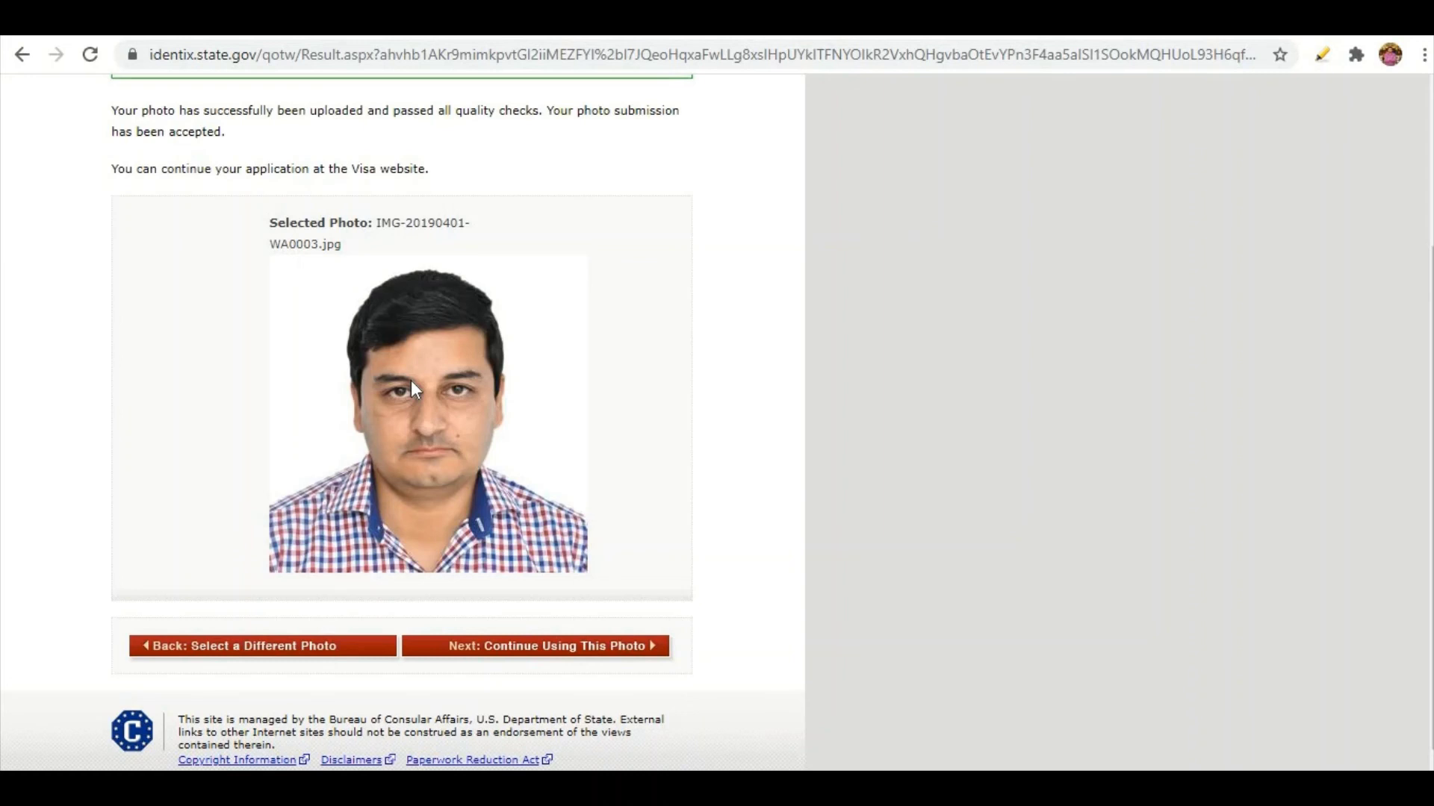
{"action": "scroll", "coordinate": [412, 382], "scroll_direction": "up", "scroll_amount": 2}
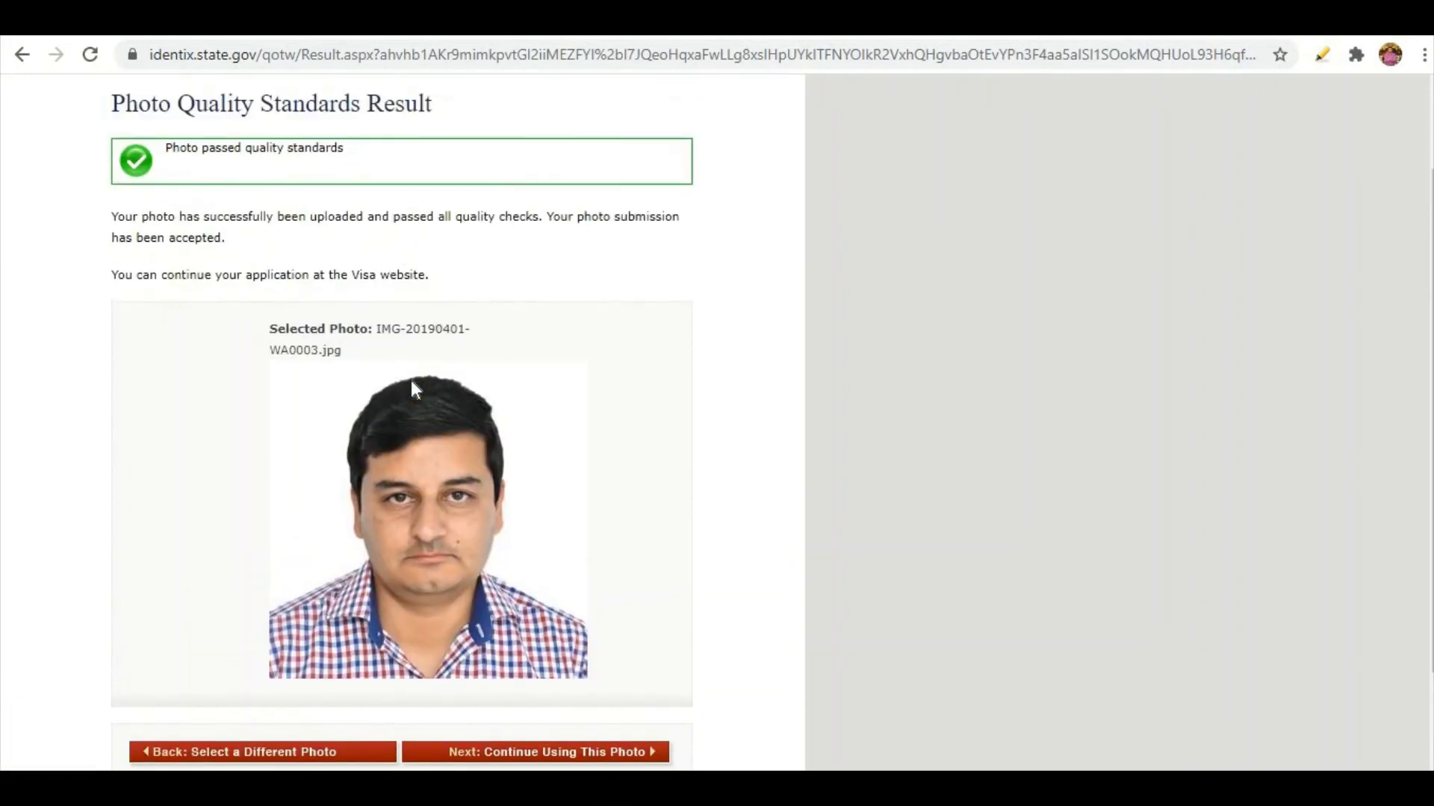
{"action": "scroll", "coordinate": [411, 379], "scroll_direction": "down", "scroll_amount": 2}
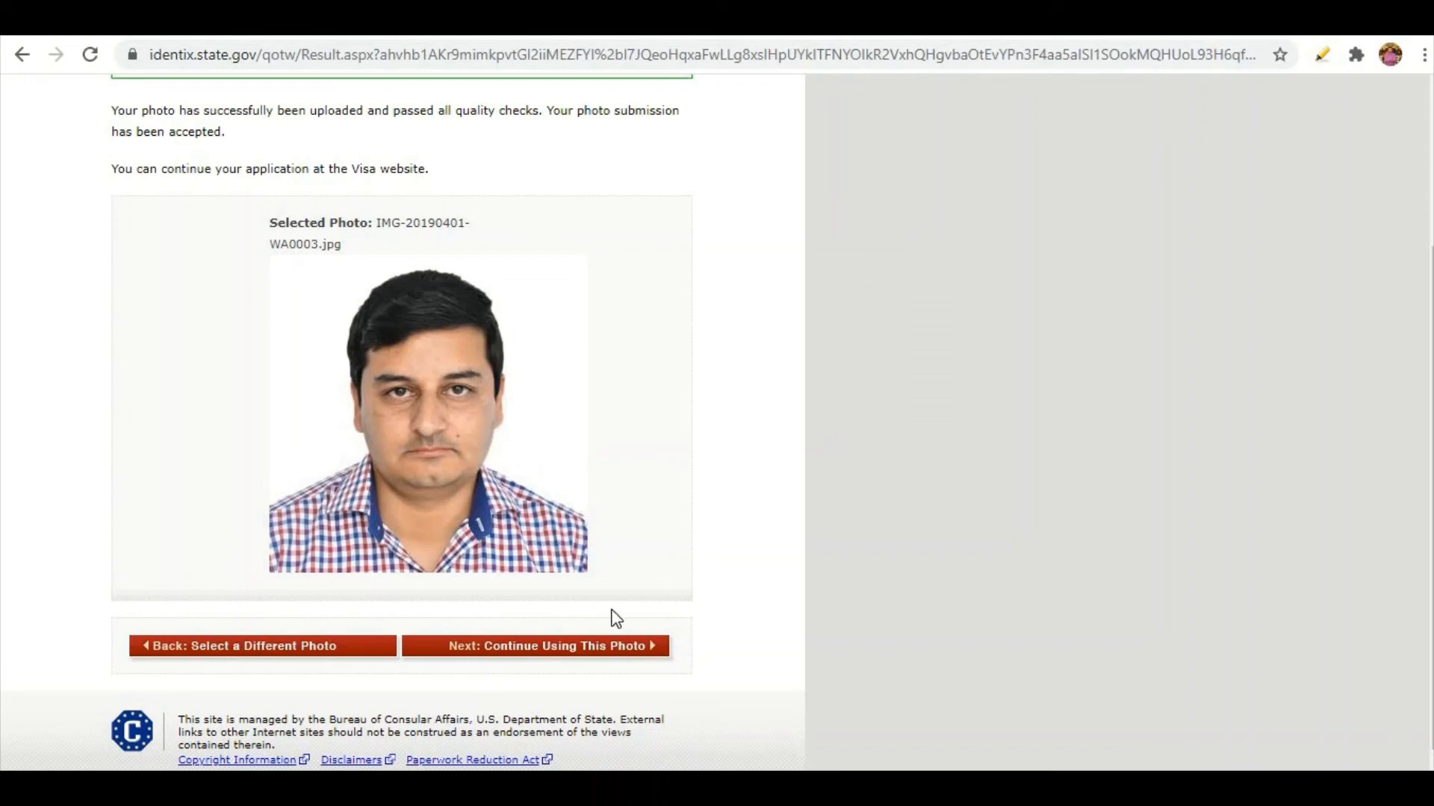
Continue with the accepted photo and check it on the Confirm Photo page.
{"action": "left_click", "coordinate": [657, 653]}
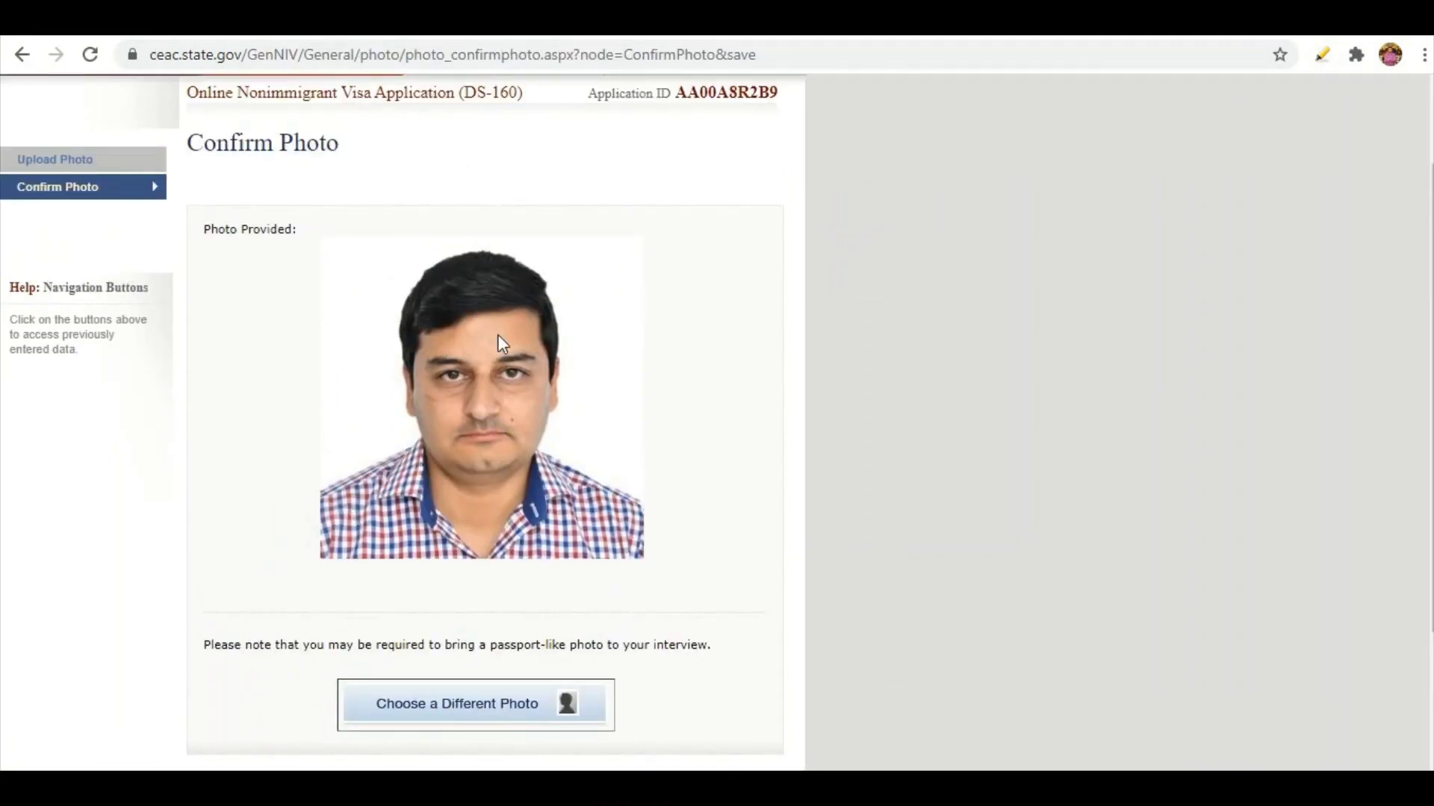
{"action": "scroll", "coordinate": [478, 398], "scroll_direction": "down", "scroll_amount": 2}
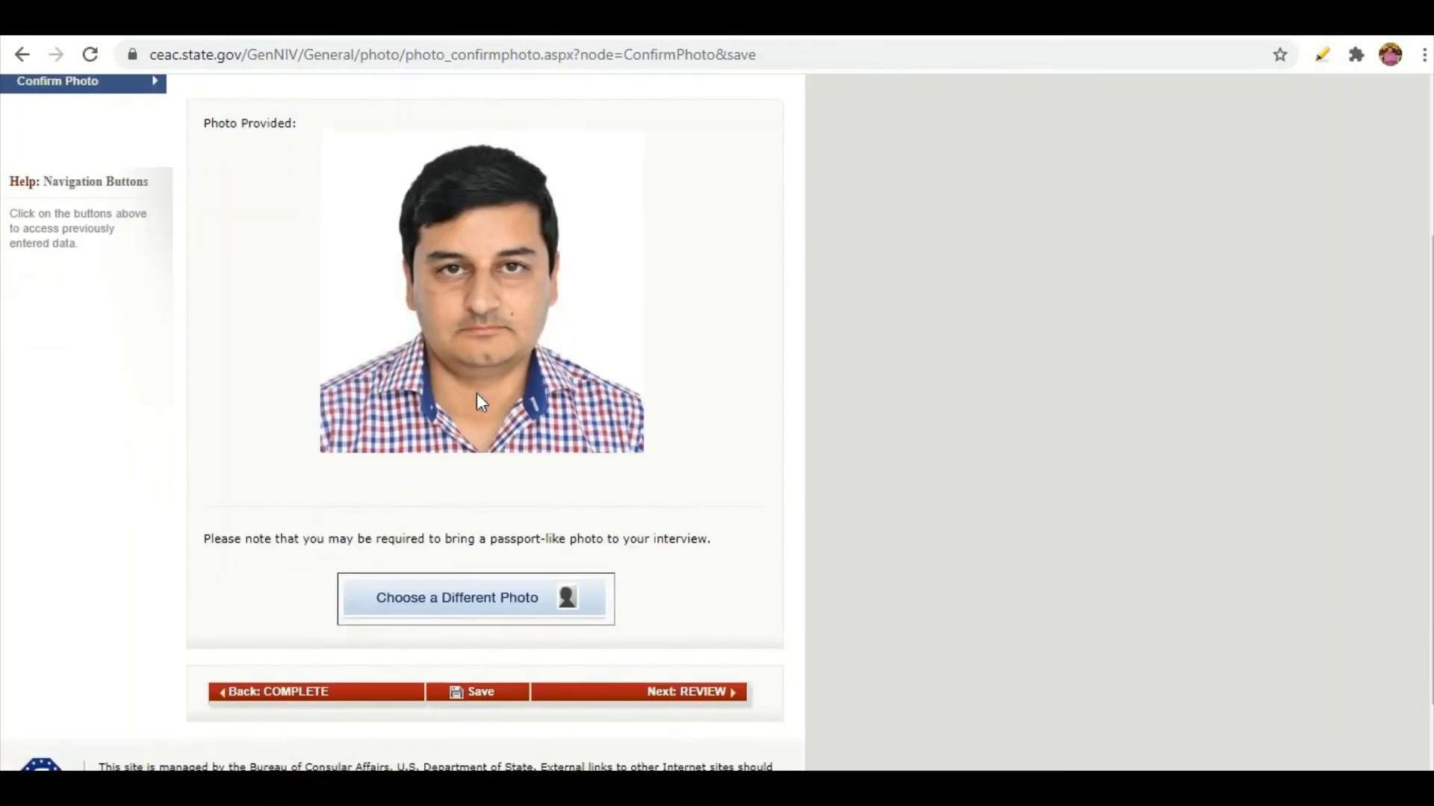
{"action": "scroll", "coordinate": [524, 477], "scroll_direction": "up", "scroll_amount": 2}
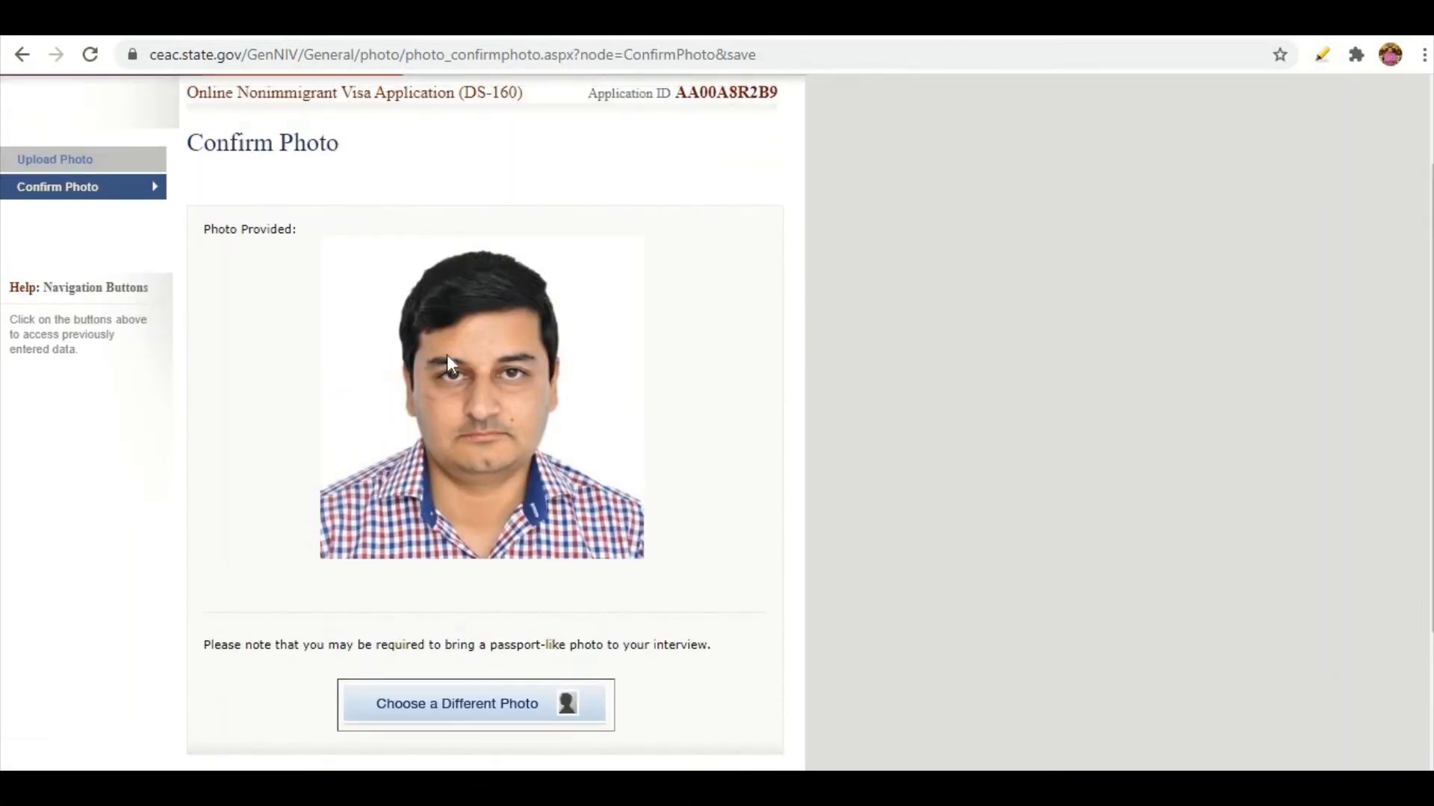
{"action": "scroll", "coordinate": [535, 426], "scroll_direction": "down", "scroll_amount": 3}
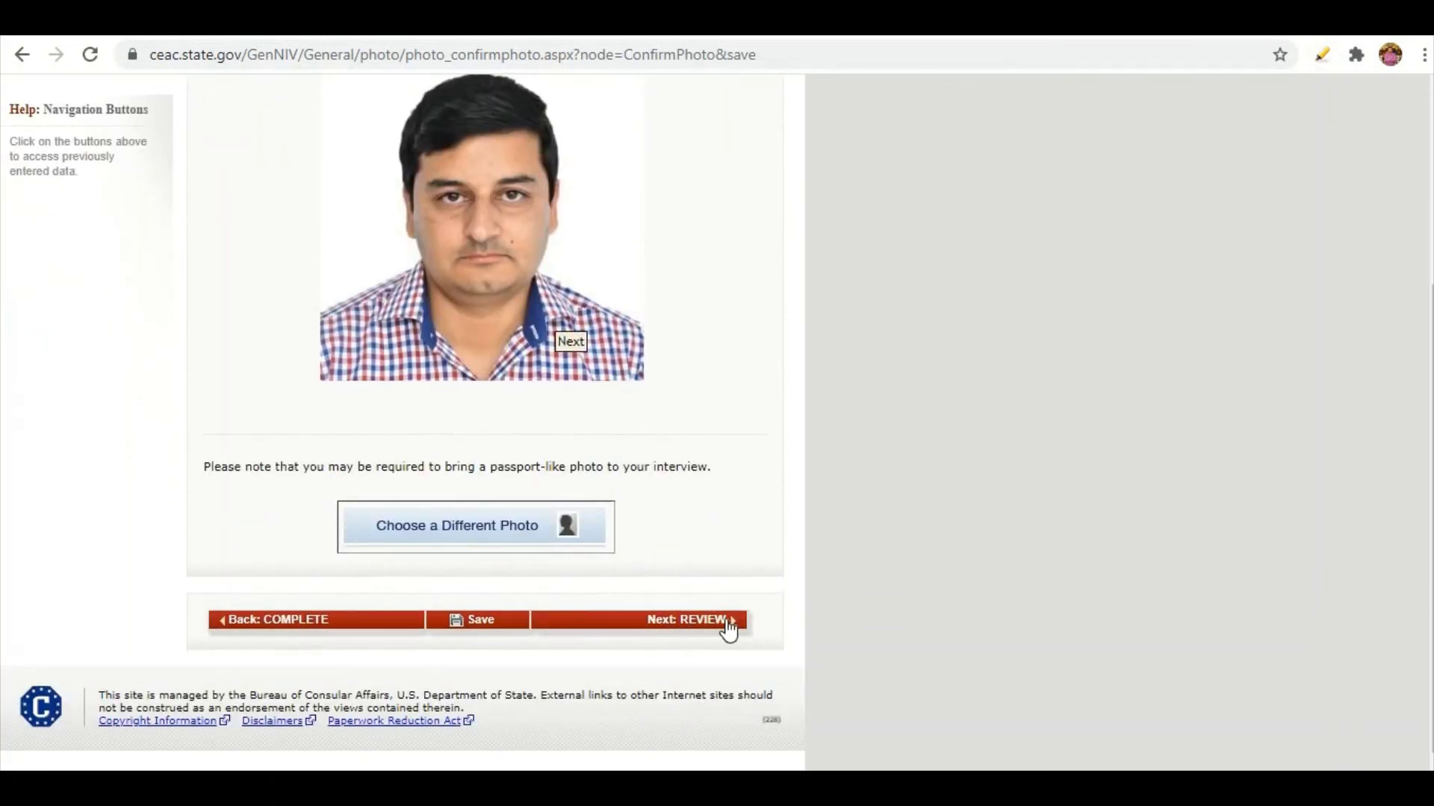
Move on to reviewing the application's personal and passport information.
{"action": "left_click", "coordinate": [728, 629]}
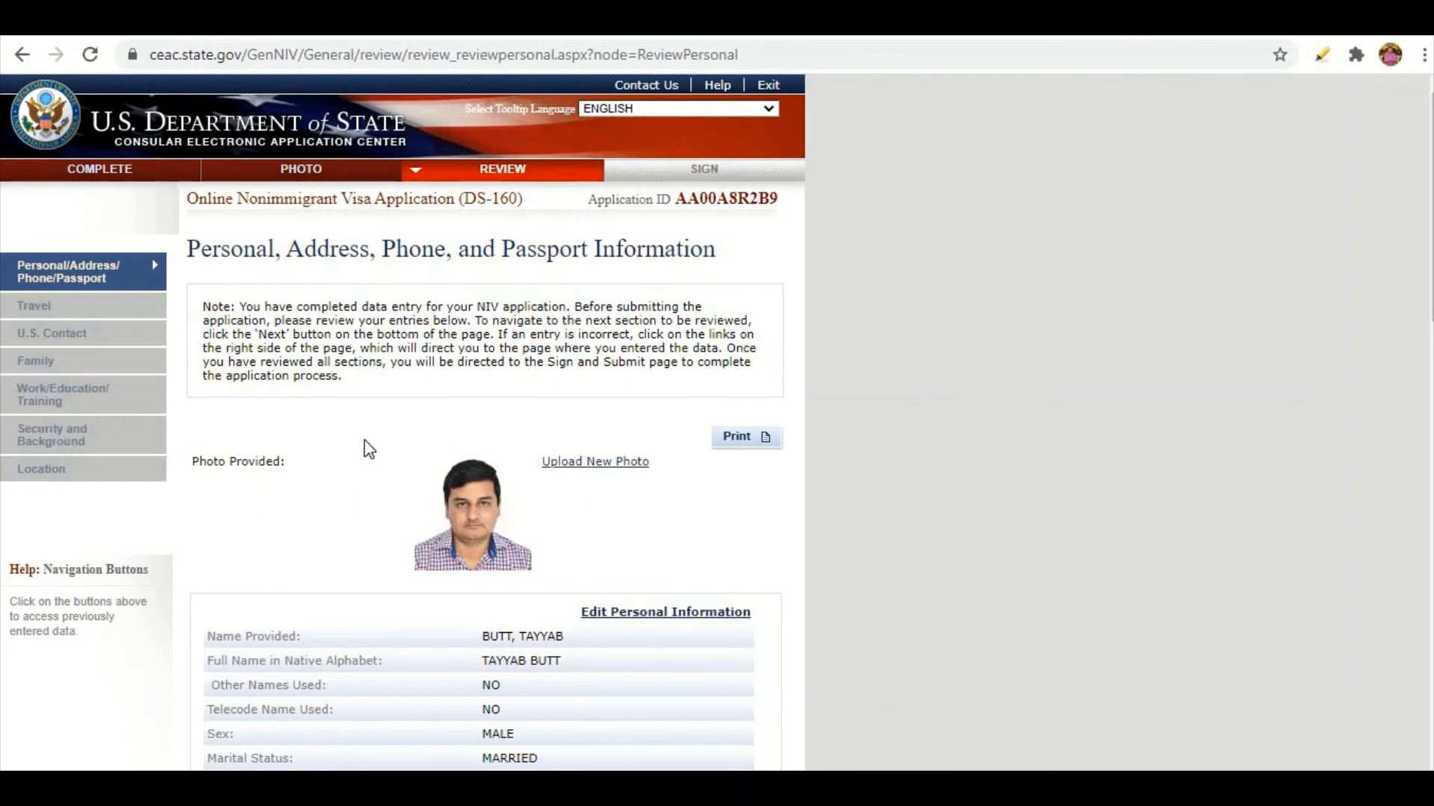
{"action": "scroll", "coordinate": [367, 398], "scroll_direction": "down", "scroll_amount": 15}
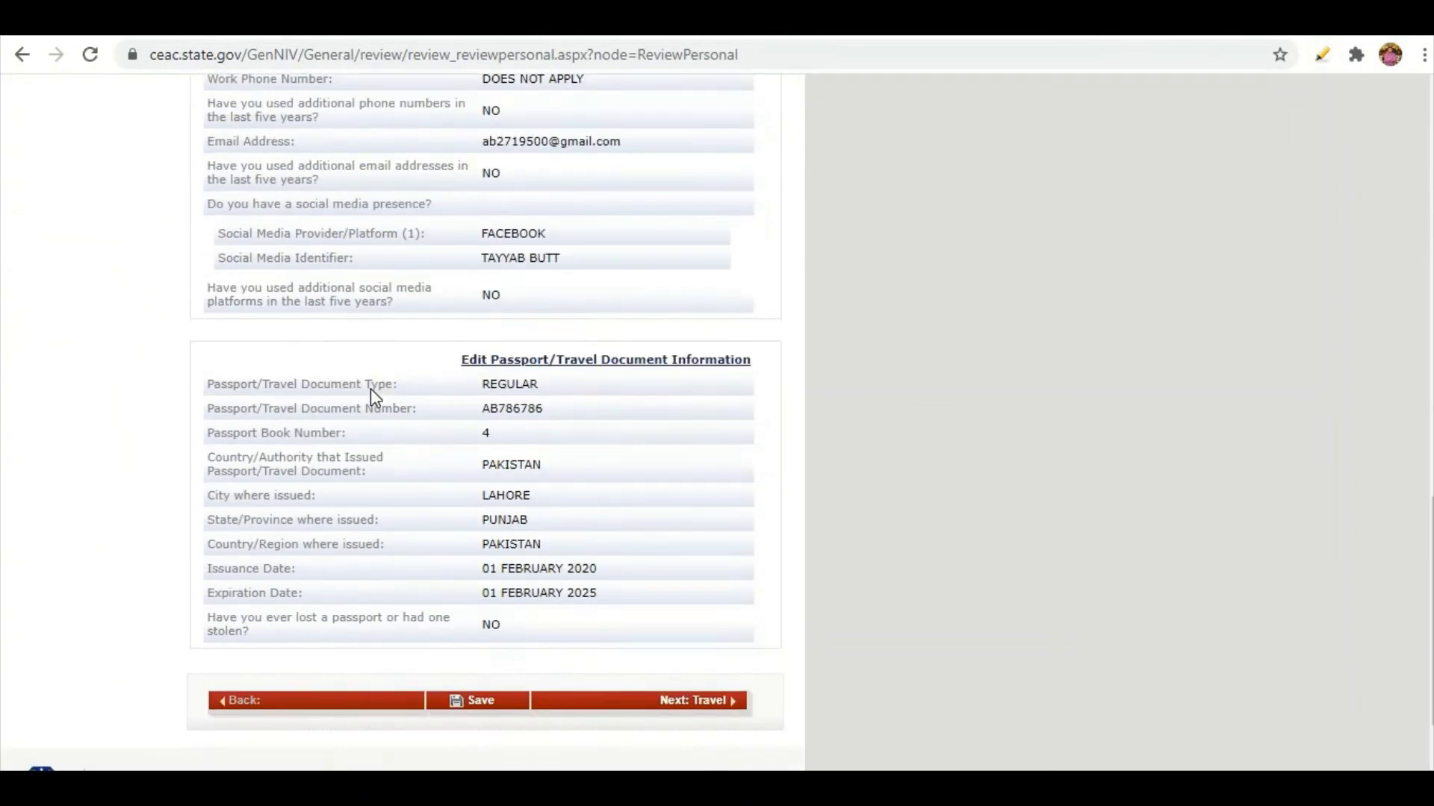
{"action": "scroll", "coordinate": [379, 392], "scroll_direction": "up", "scroll_amount": 15}
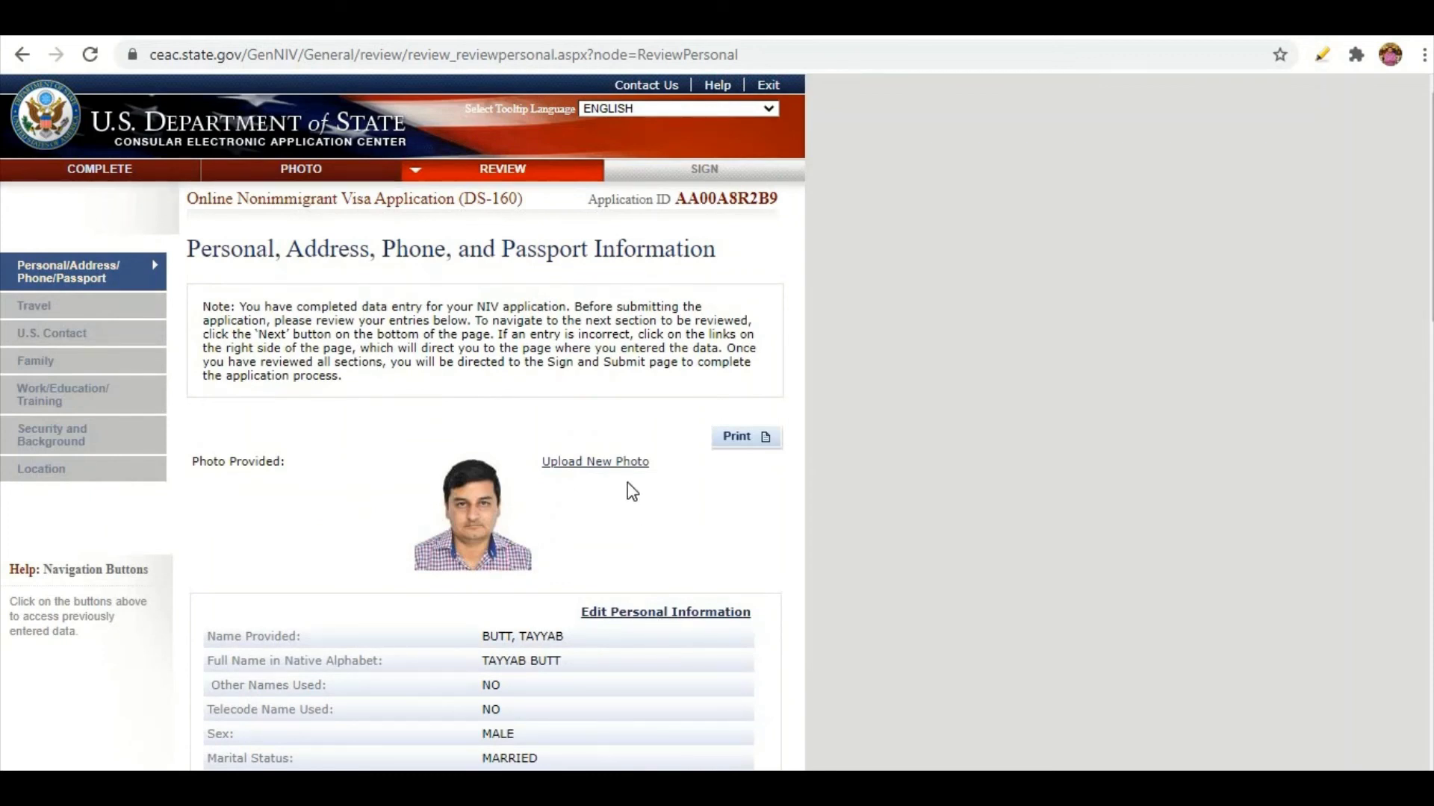
Save the review page as a PDF into Downloads.
{"action": "left_click", "coordinate": [731, 449]}
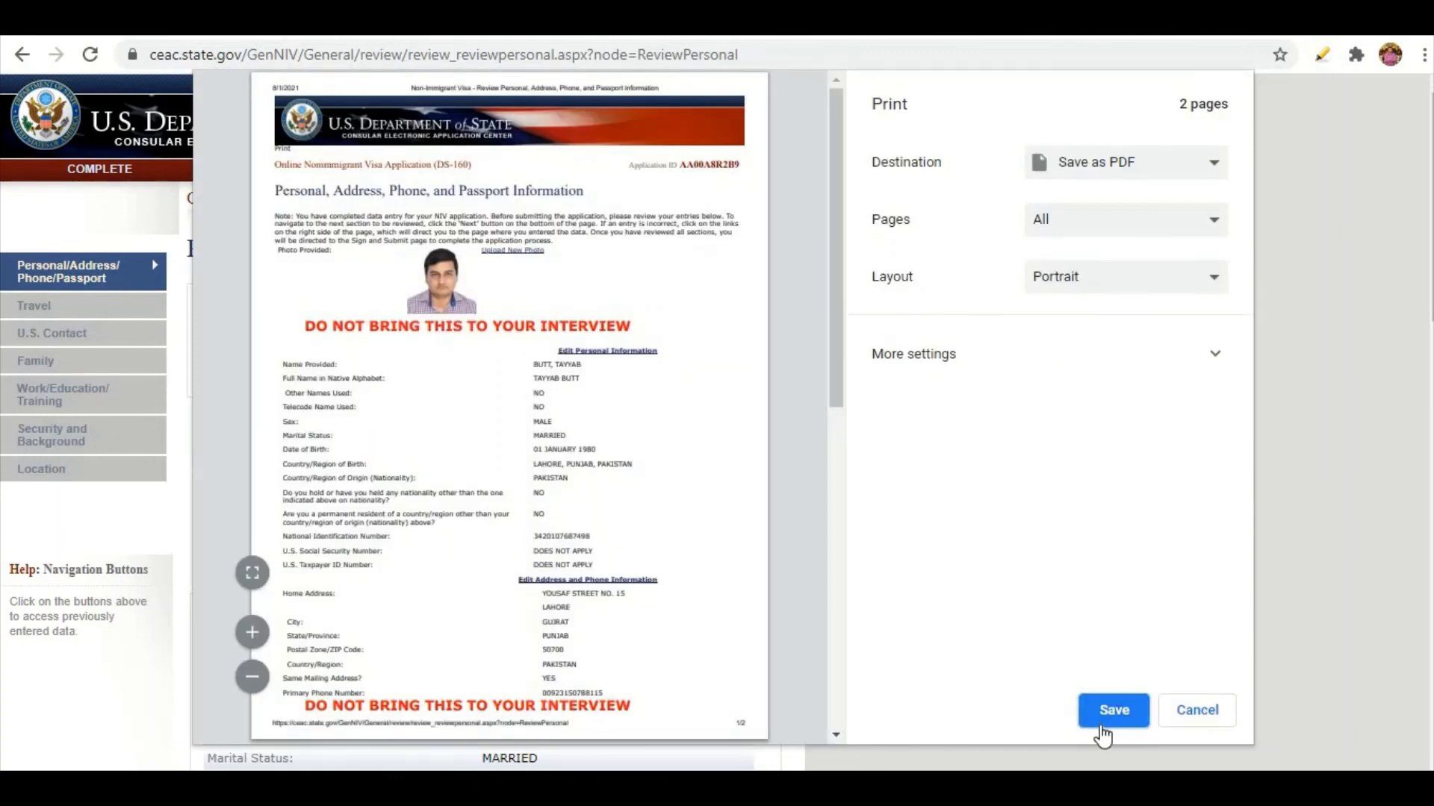
{"action": "left_click", "coordinate": [1110, 711]}
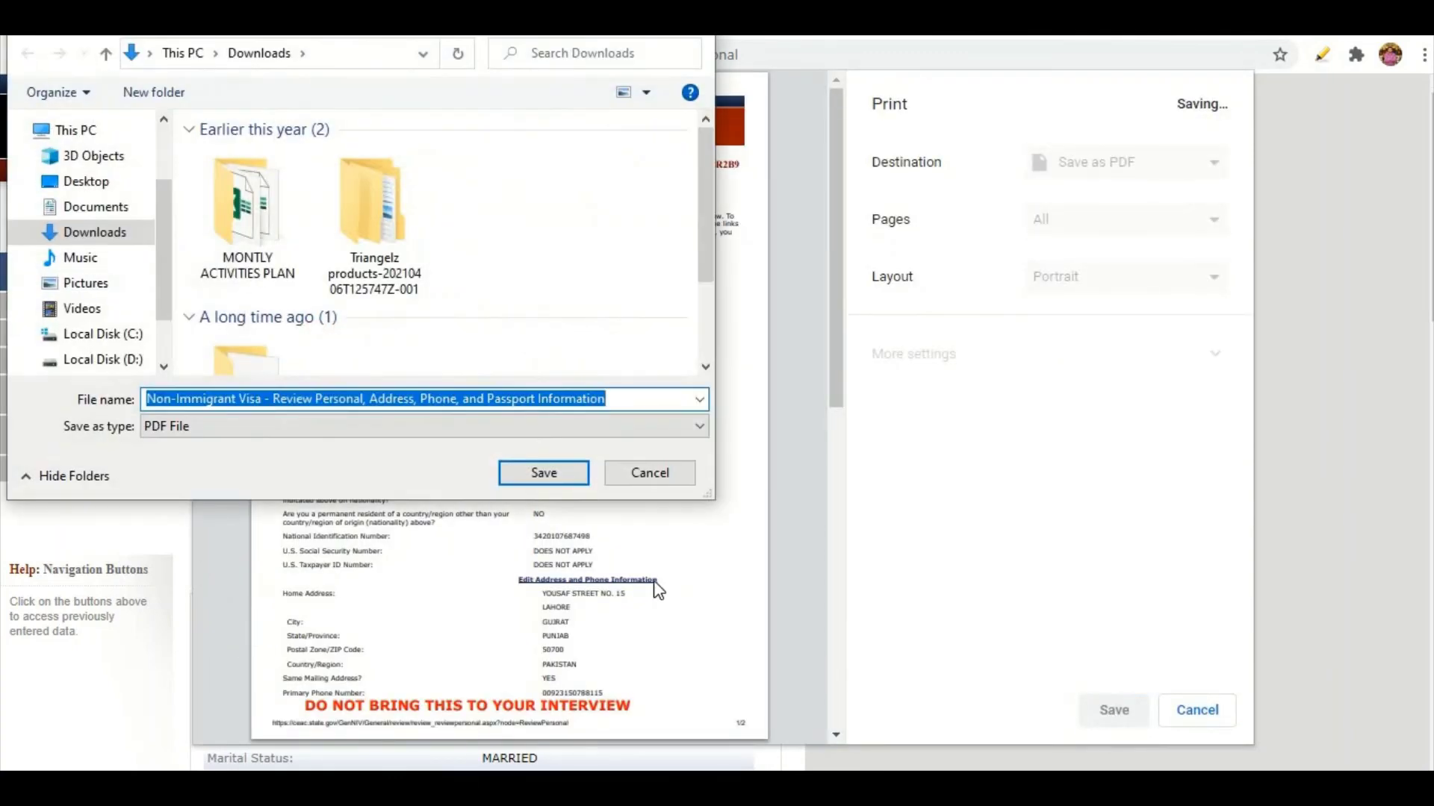
{"action": "left_click", "coordinate": [559, 471]}
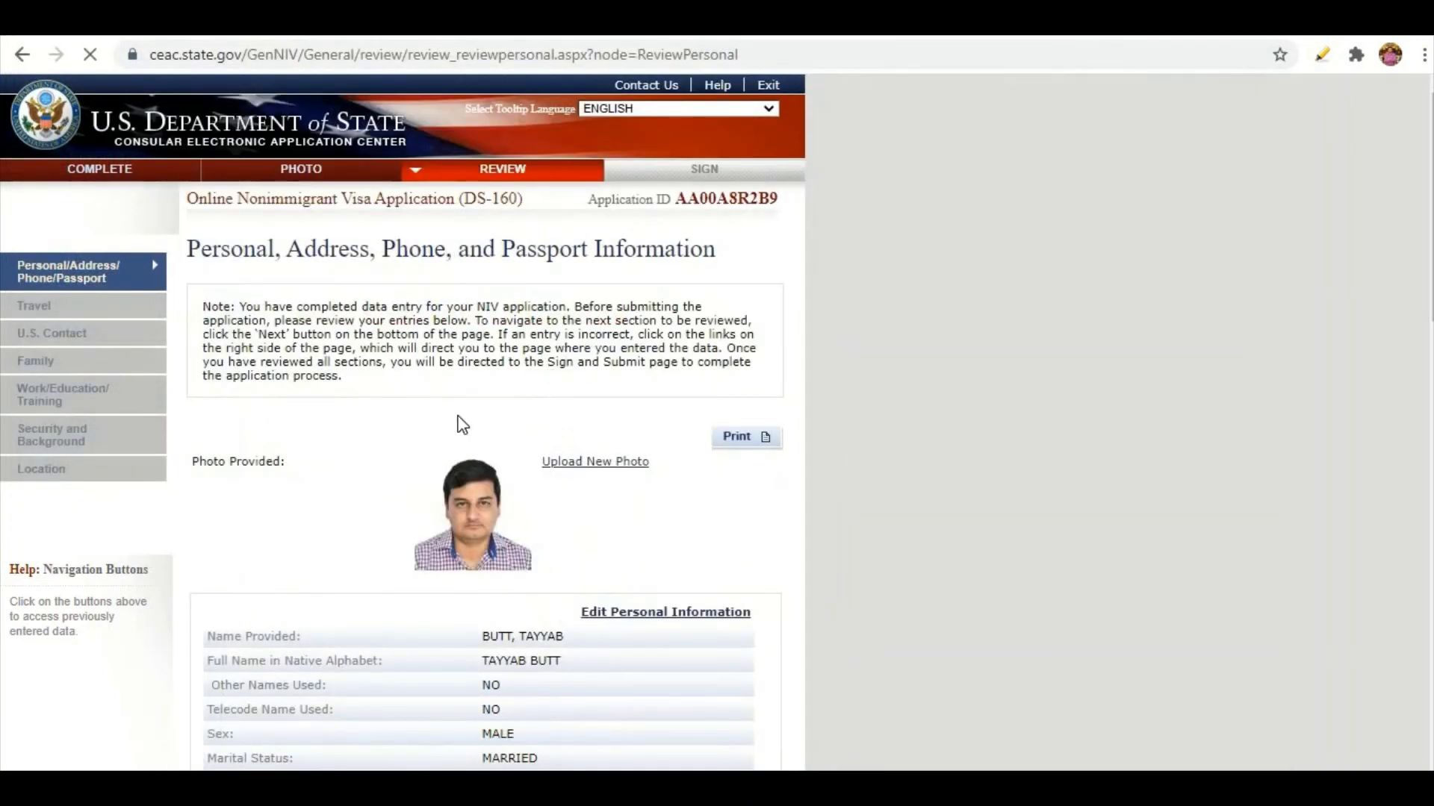
{"action": "scroll", "coordinate": [376, 466], "scroll_direction": "down", "scroll_amount": 15}
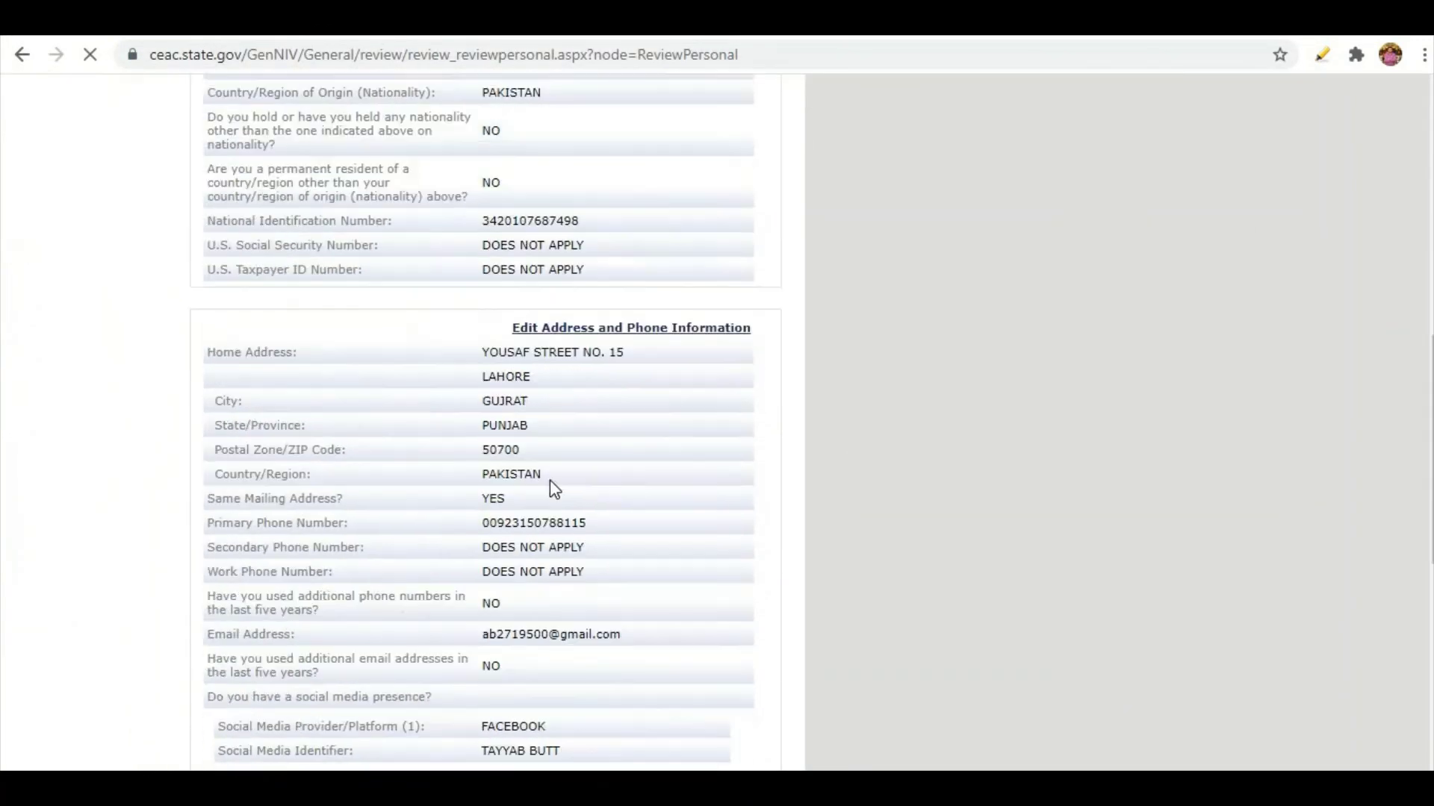
{"action": "scroll", "coordinate": [485, 317], "scroll_direction": "down", "scroll_amount": 2}
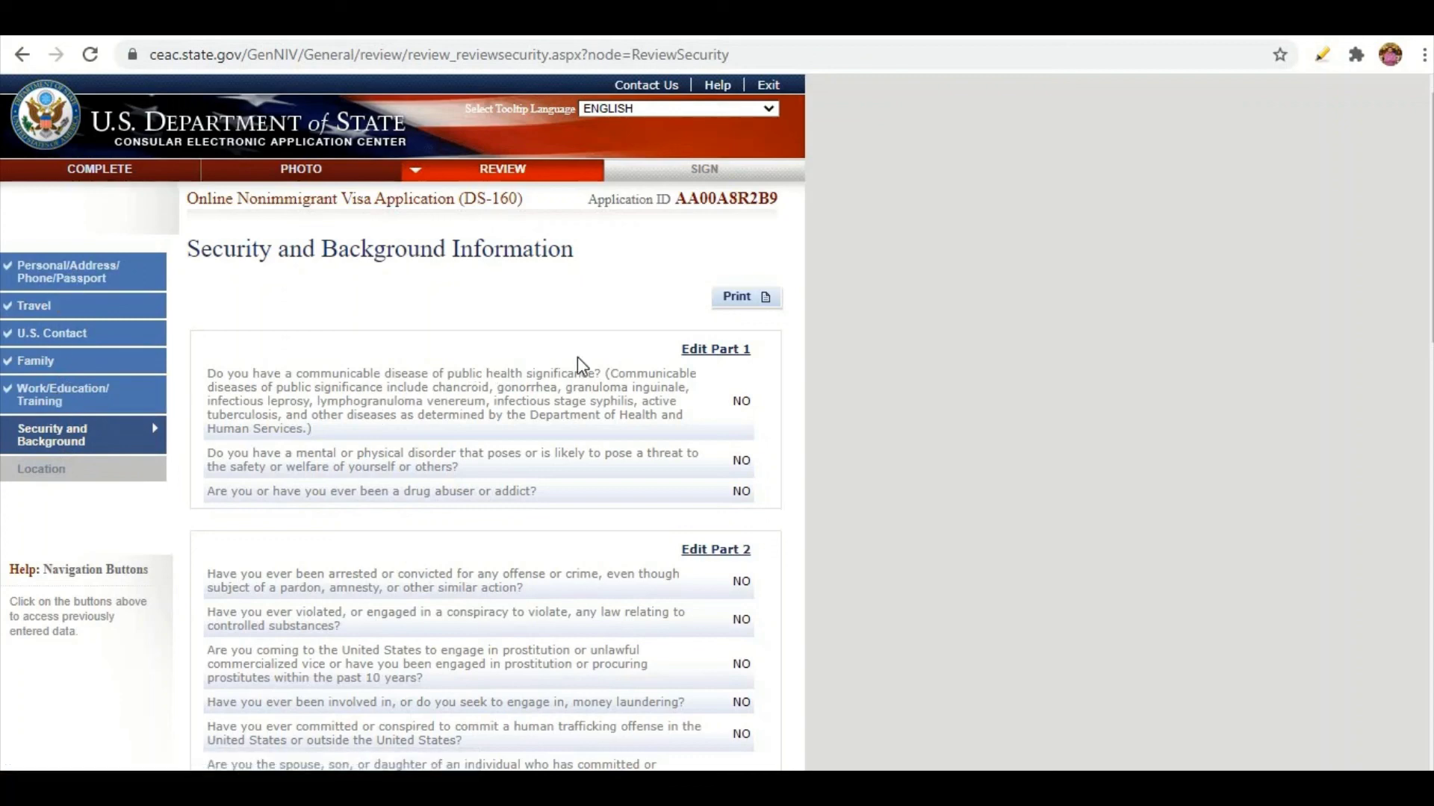
{"action": "scroll", "coordinate": [580, 365], "scroll_direction": "down", "scroll_amount": 3}
{"action": "scroll", "coordinate": [597, 439], "scroll_direction": "down", "scroll_amount": 9}
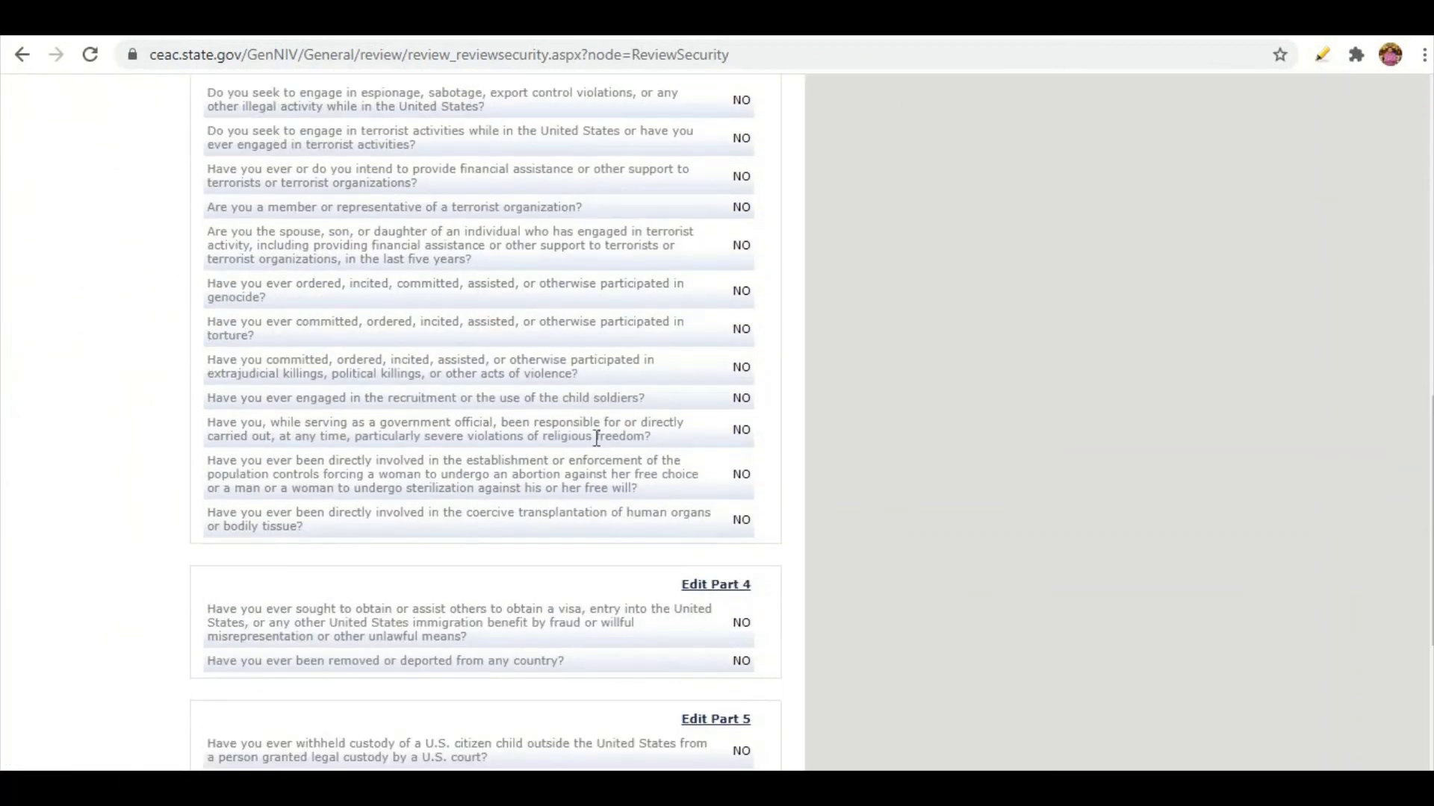
{"action": "scroll", "coordinate": [649, 535], "scroll_direction": "down", "scroll_amount": 4}
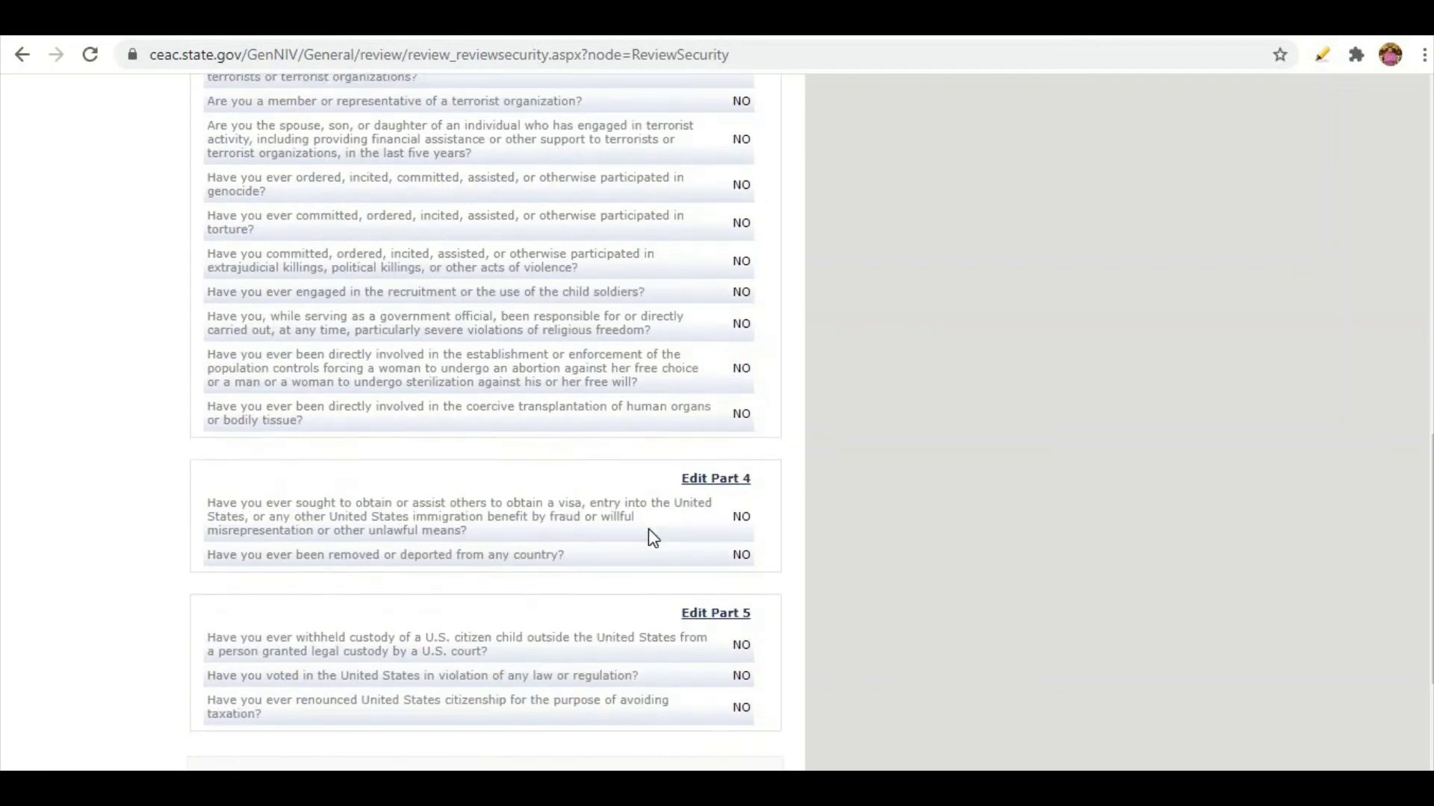
{"action": "scroll", "coordinate": [651, 537], "scroll_direction": "up", "scroll_amount": 11}
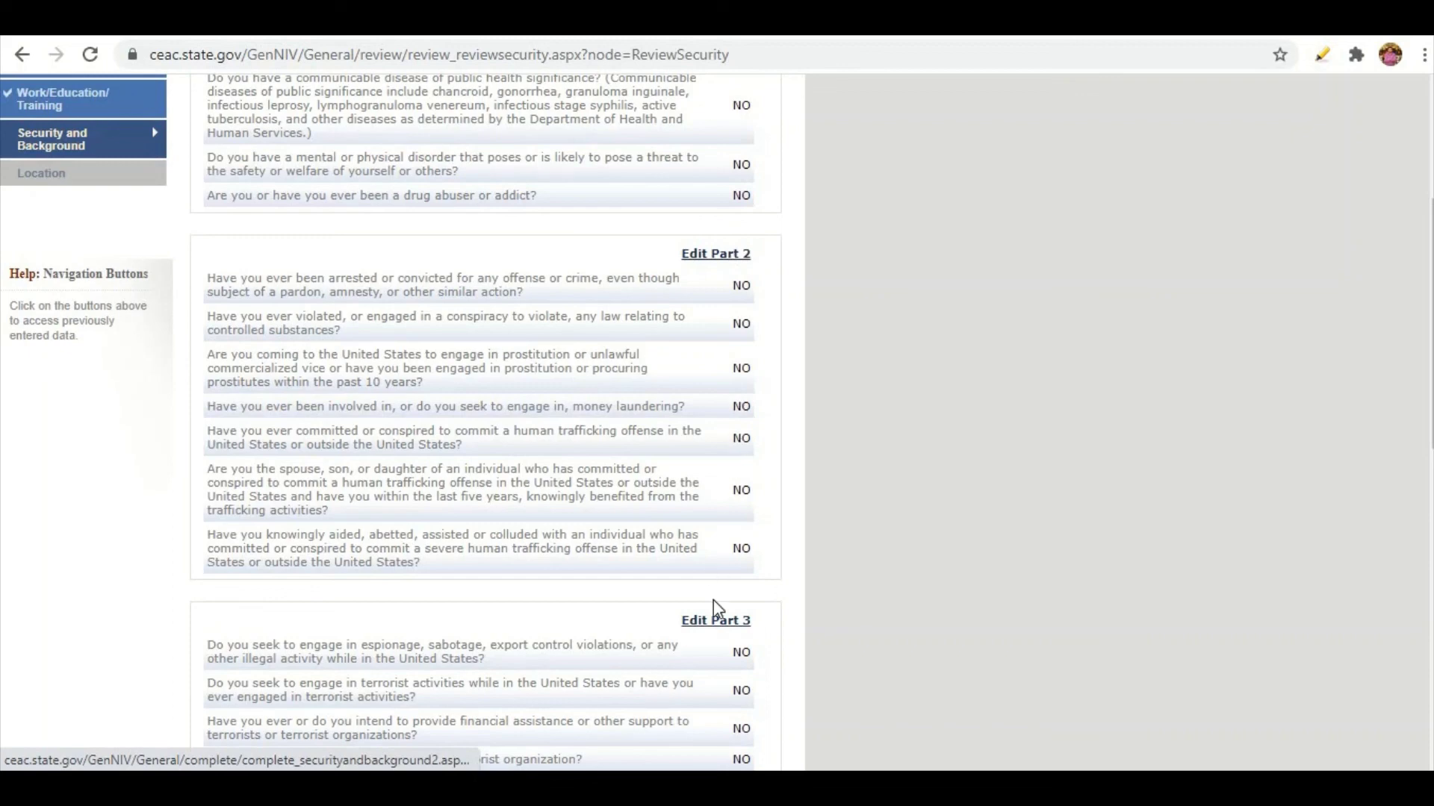
{"action": "scroll", "coordinate": [597, 441], "scroll_direction": "up", "scroll_amount": 1}
{"action": "scroll", "coordinate": [597, 422], "scroll_direction": "up", "scroll_amount": 4}
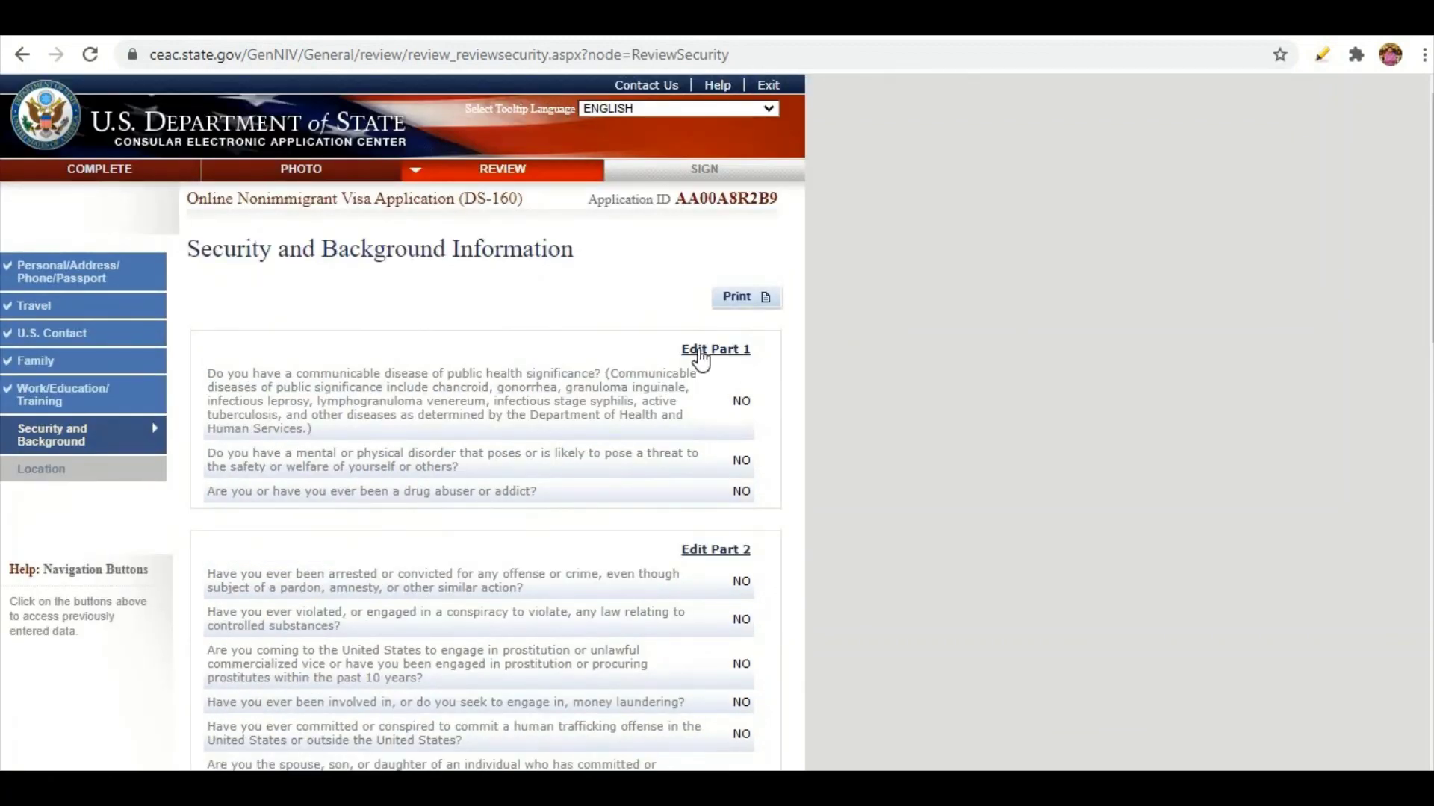
{"action": "scroll", "coordinate": [500, 441], "scroll_direction": "down", "scroll_amount": 6}
{"action": "scroll", "coordinate": [500, 444], "scroll_direction": "down", "scroll_amount": 10}
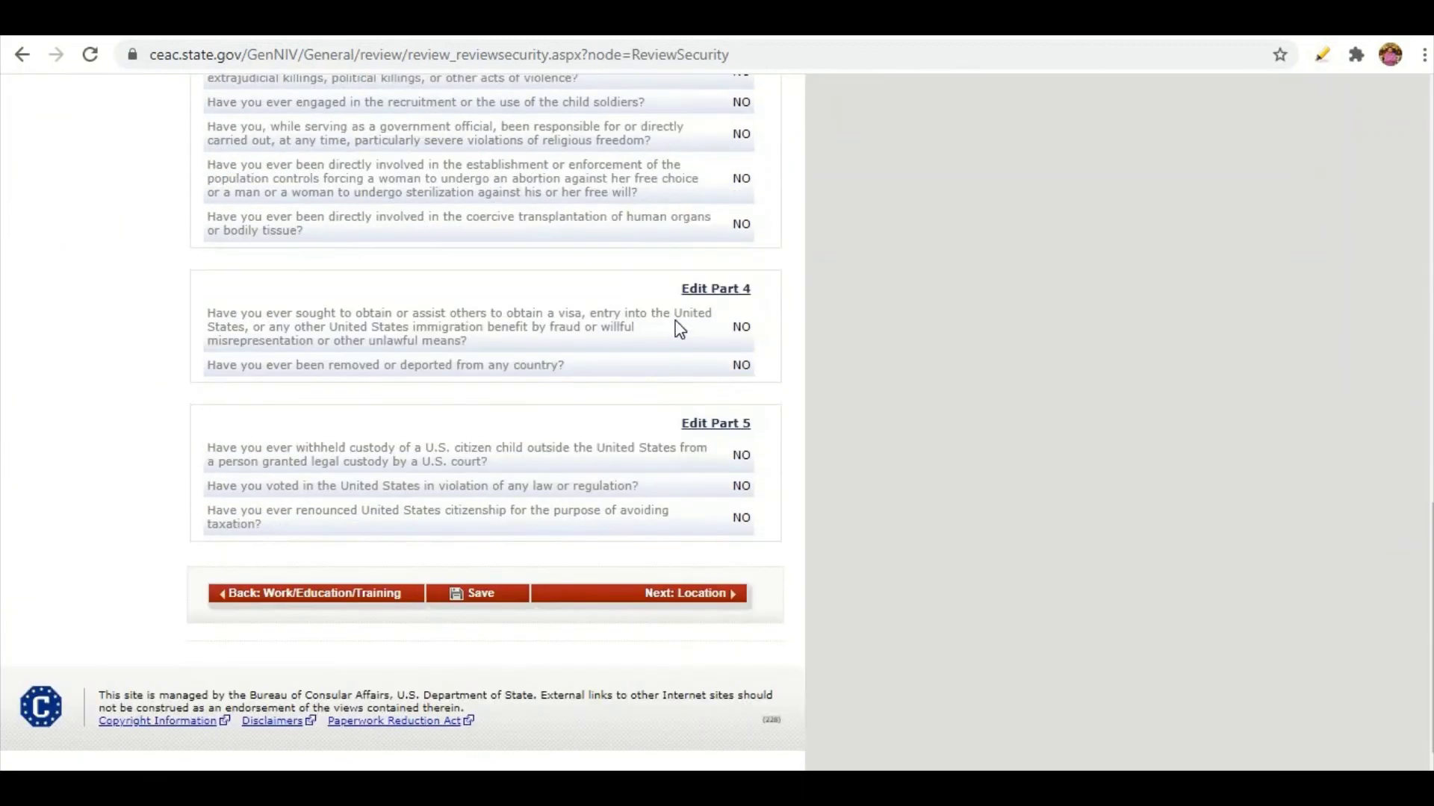
{"action": "scroll", "coordinate": [540, 452], "scroll_direction": "up", "scroll_amount": 9}
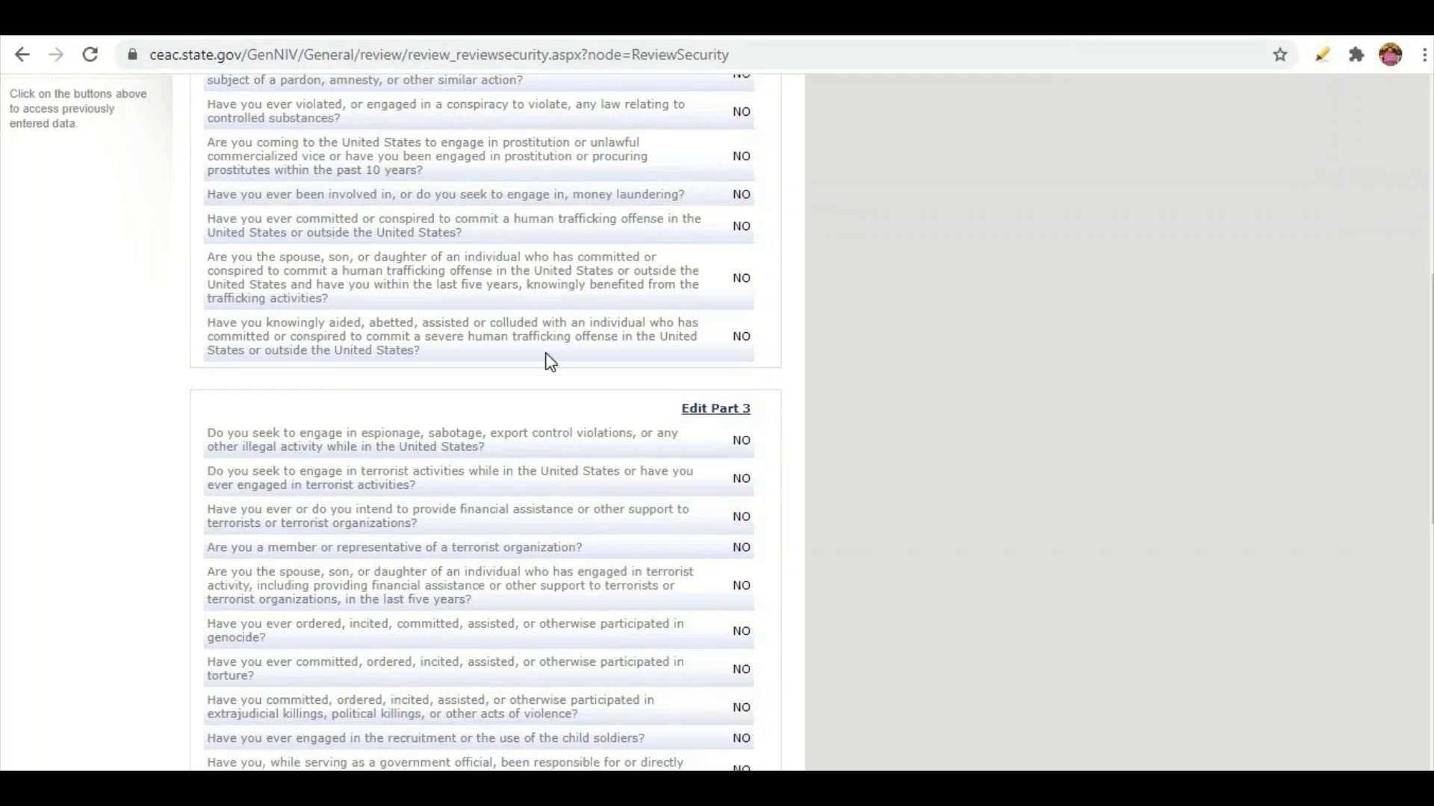
{"action": "scroll", "coordinate": [551, 362], "scroll_direction": "up", "scroll_amount": 6}
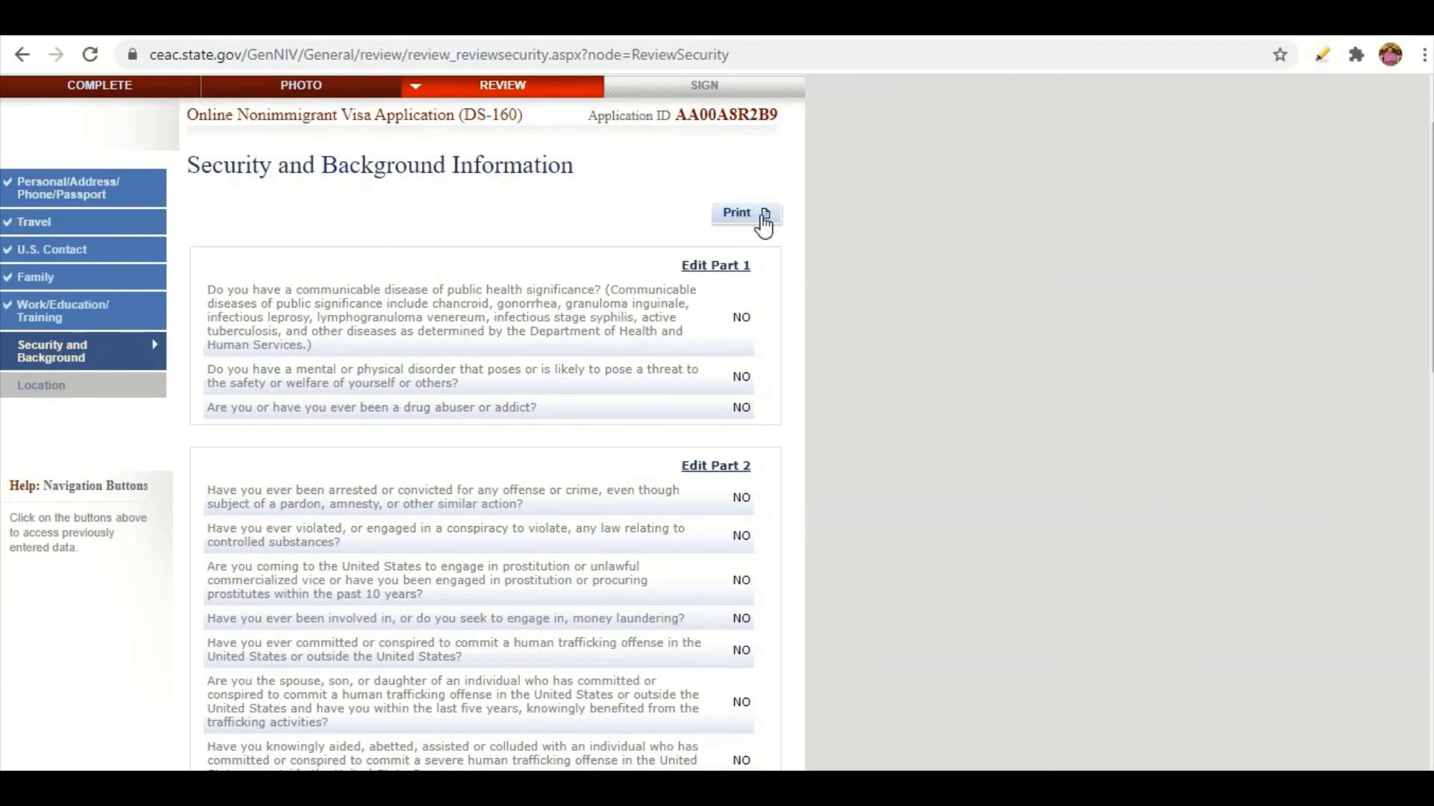
{"action": "left_click", "coordinate": [760, 216]}
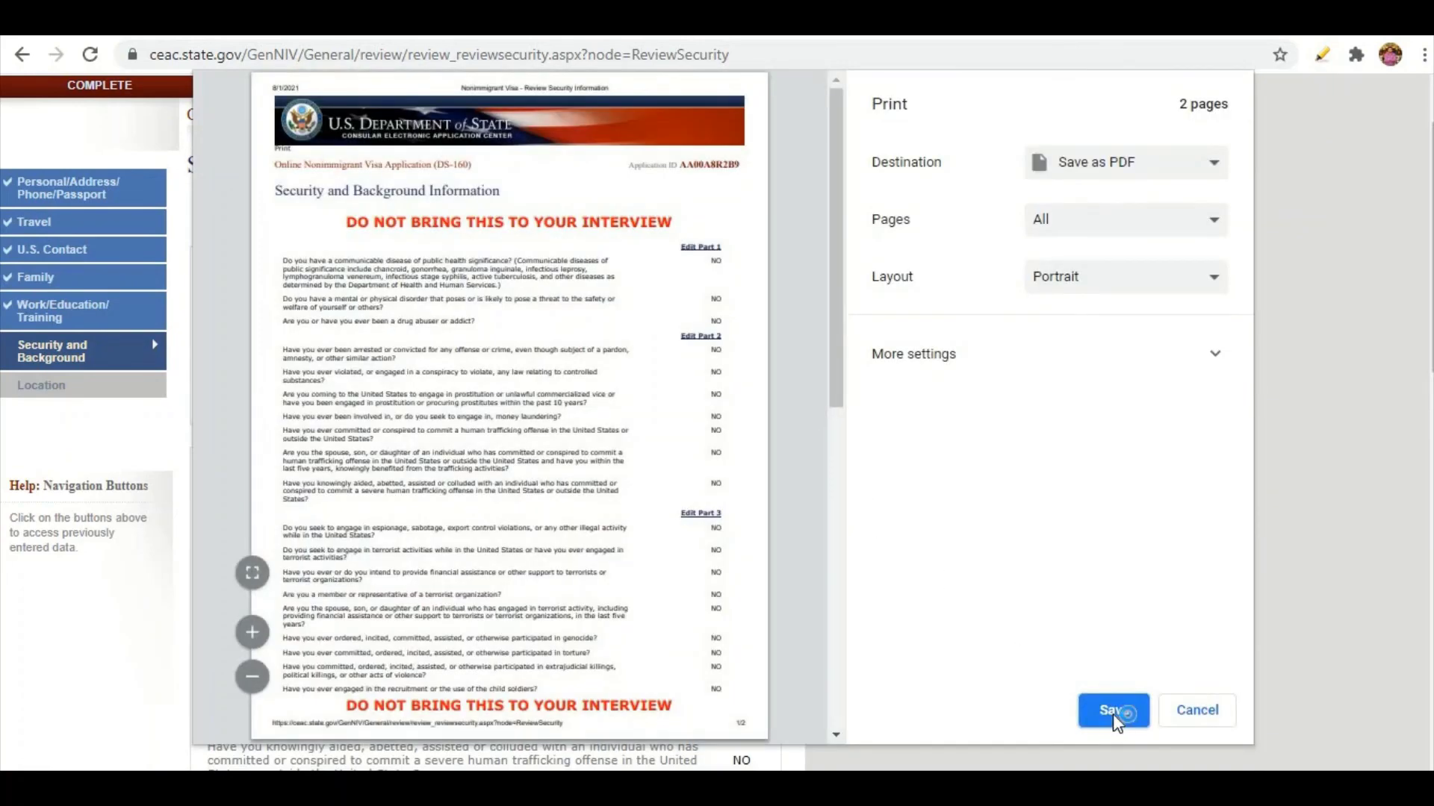
{"action": "left_click", "coordinate": [1113, 711]}
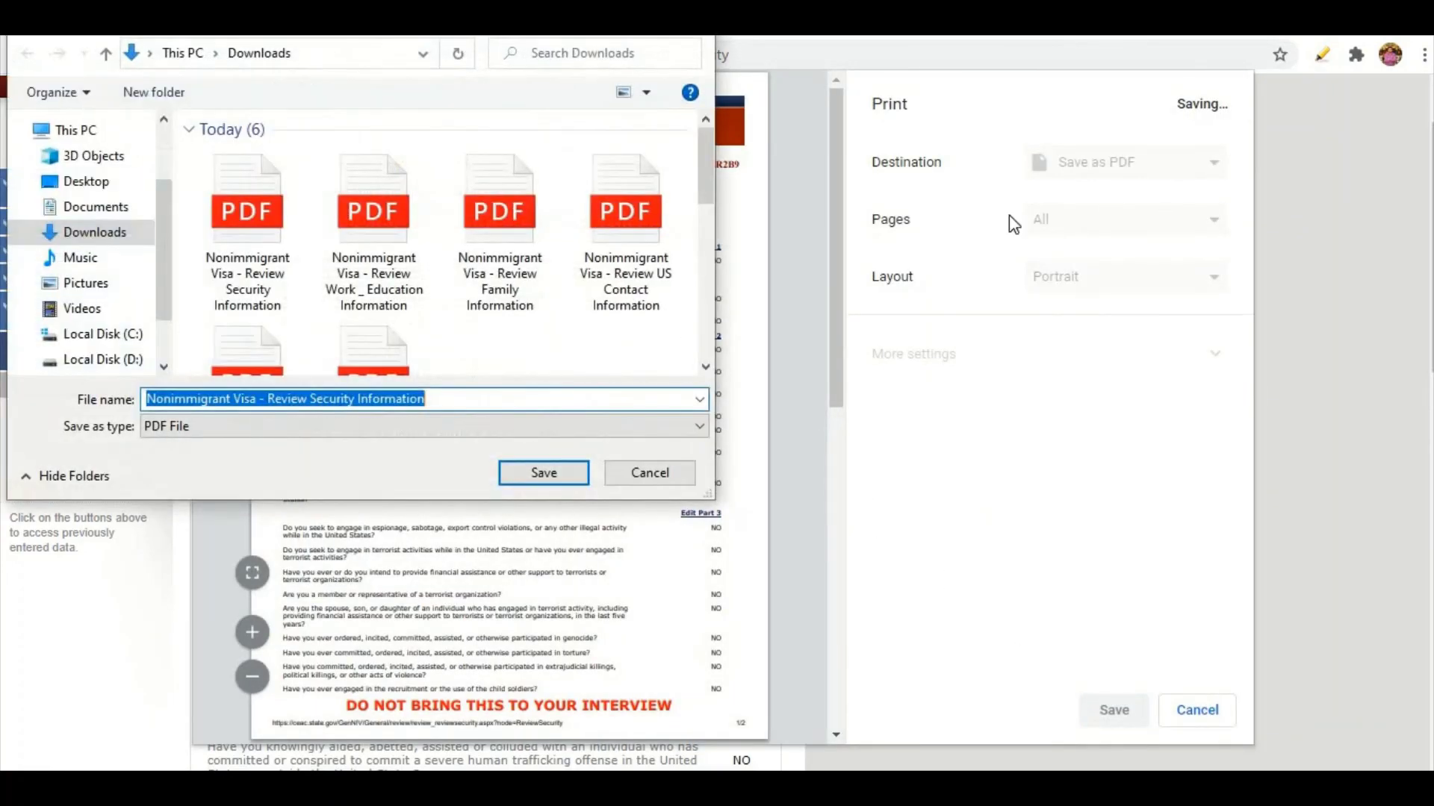
{"action": "key", "text": "Return"}
{"action": "scroll", "coordinate": [694, 366], "scroll_direction": "down", "scroll_amount": 14}
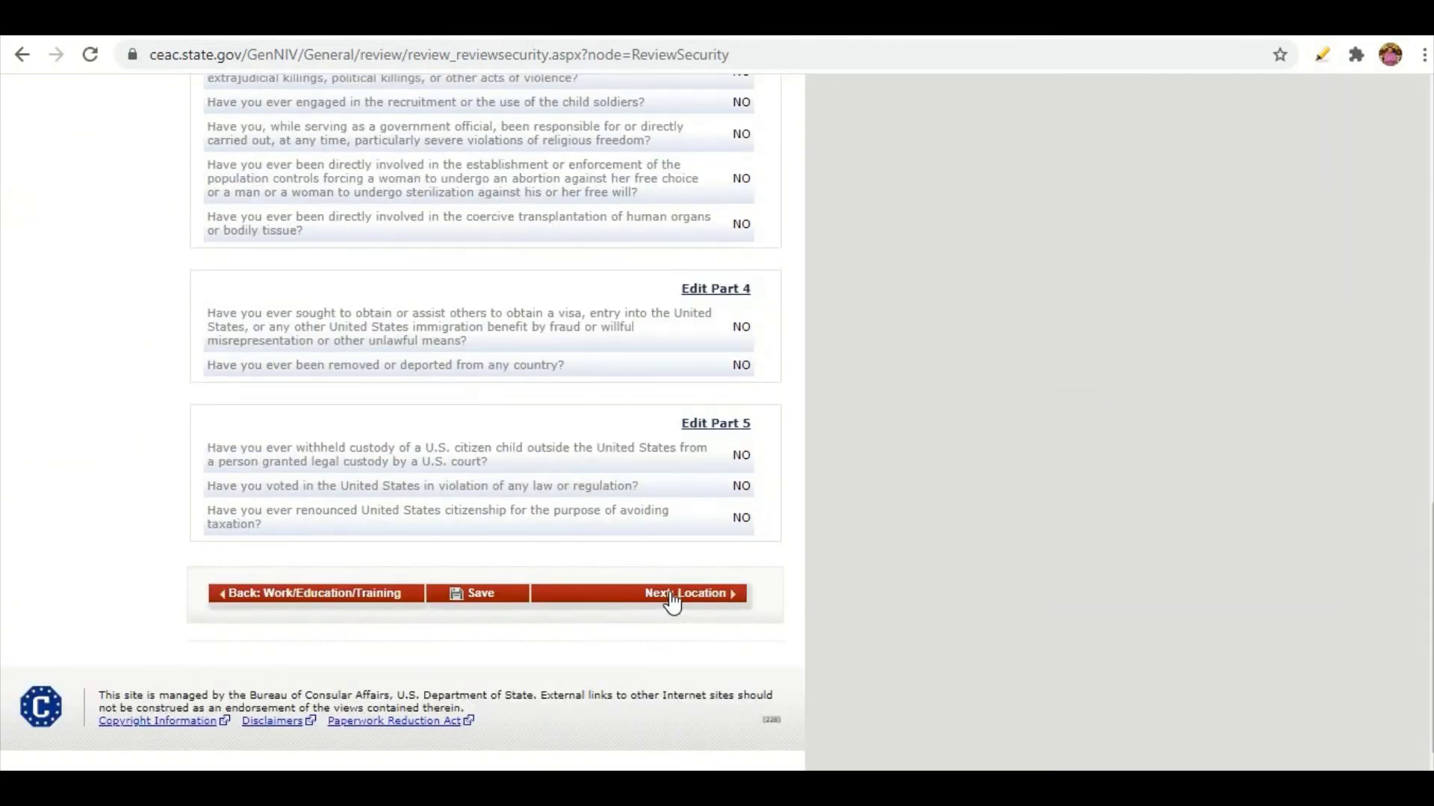
{"action": "scroll", "coordinate": [367, 345], "scroll_direction": "up", "scroll_amount": 8}
{"action": "scroll", "coordinate": [367, 345], "scroll_direction": "up", "scroll_amount": 7}
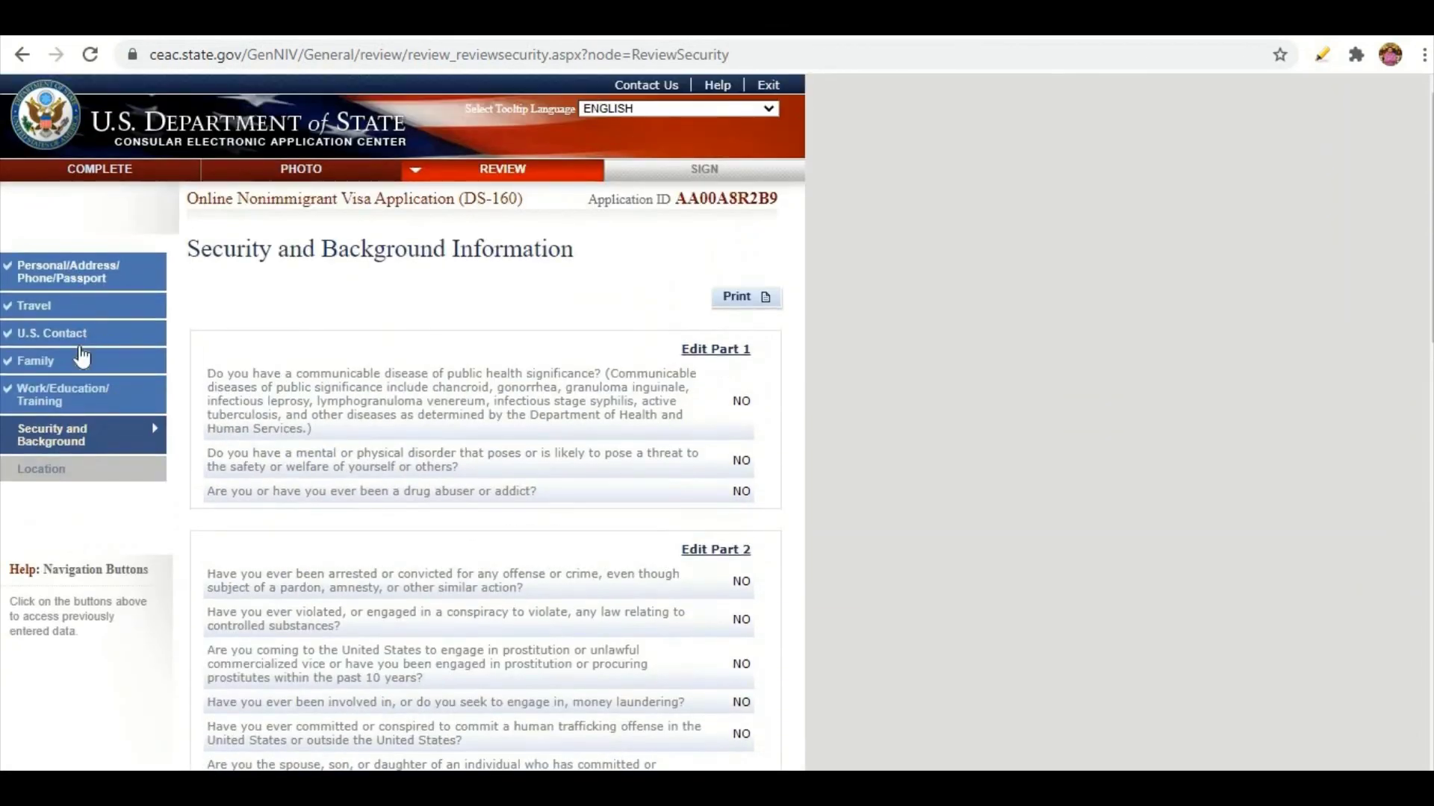
{"action": "scroll", "coordinate": [547, 366], "scroll_direction": "down", "scroll_amount": 14}
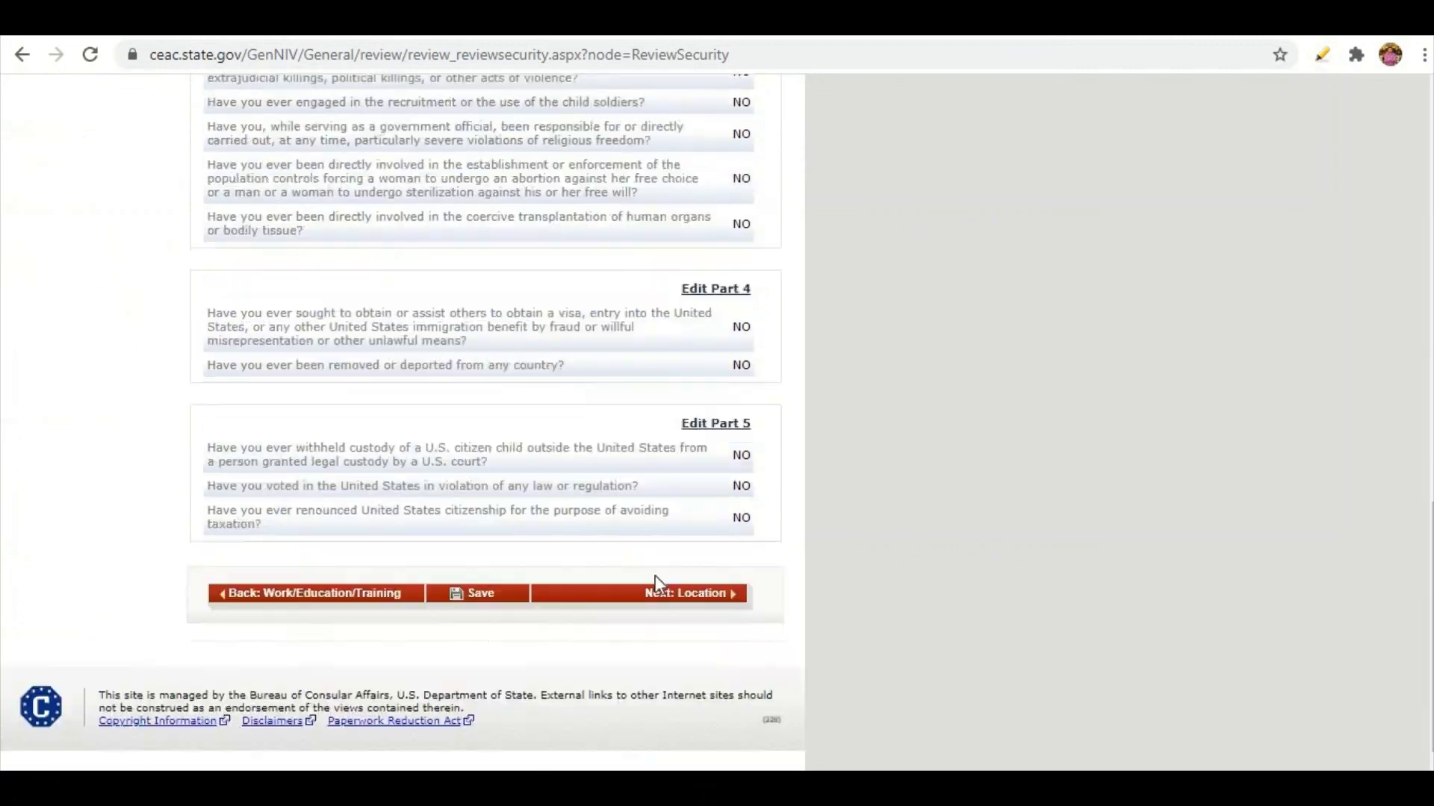
Advance from the Location review to the Sign and Submit page and scroll to its Preparer section.
{"action": "left_click", "coordinate": [737, 602]}
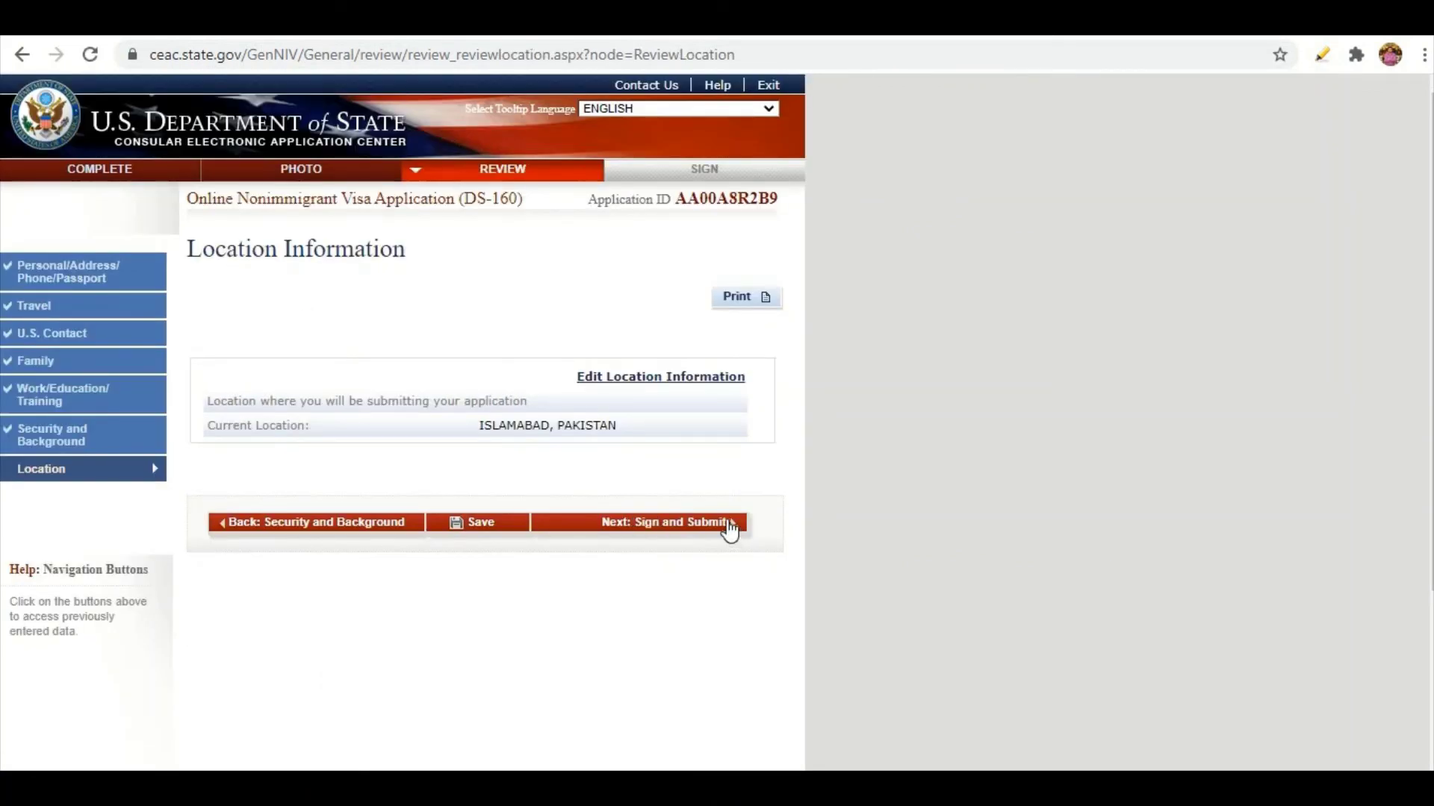
{"action": "left_click", "coordinate": [729, 531]}
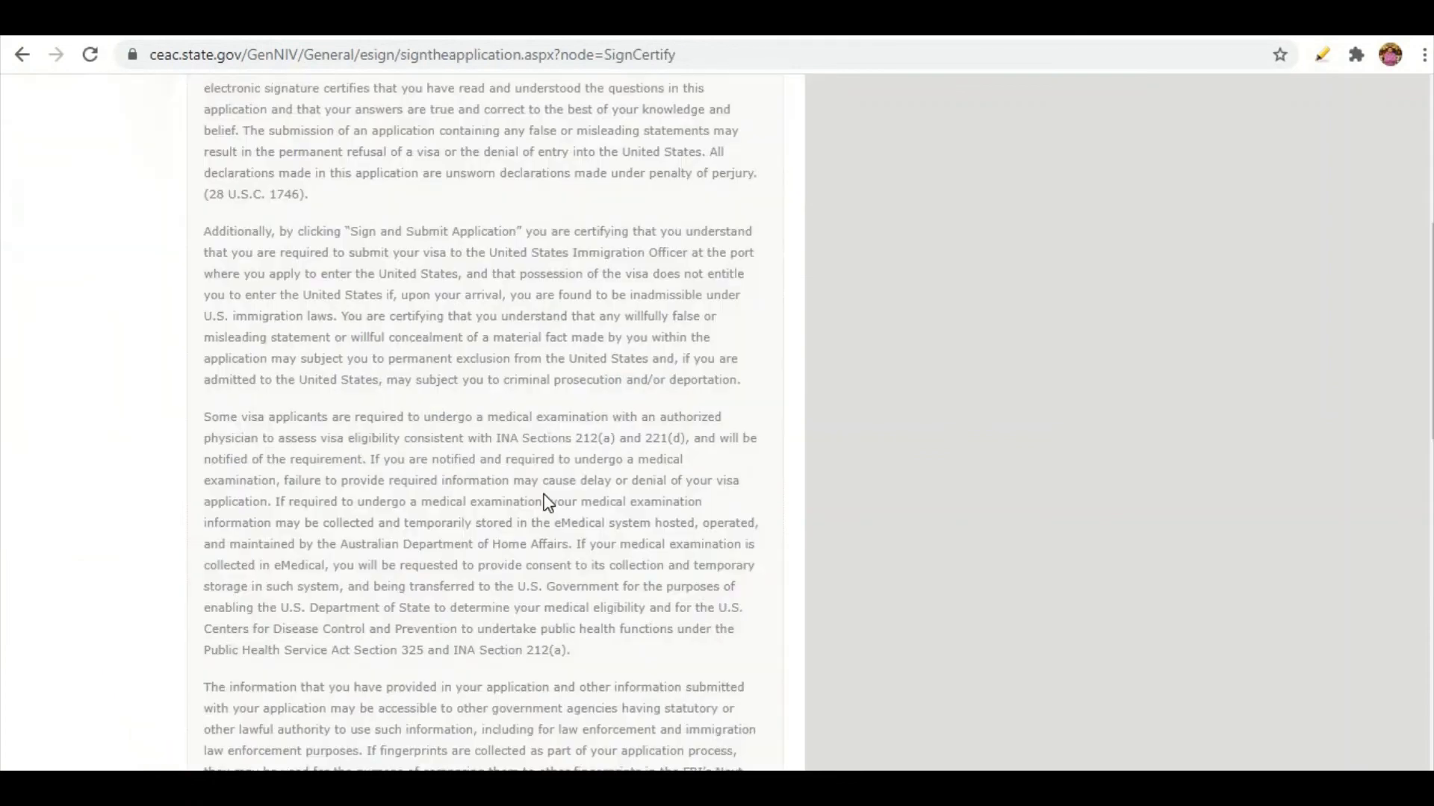
{"action": "scroll", "coordinate": [568, 418], "scroll_direction": "down", "scroll_amount": 20}
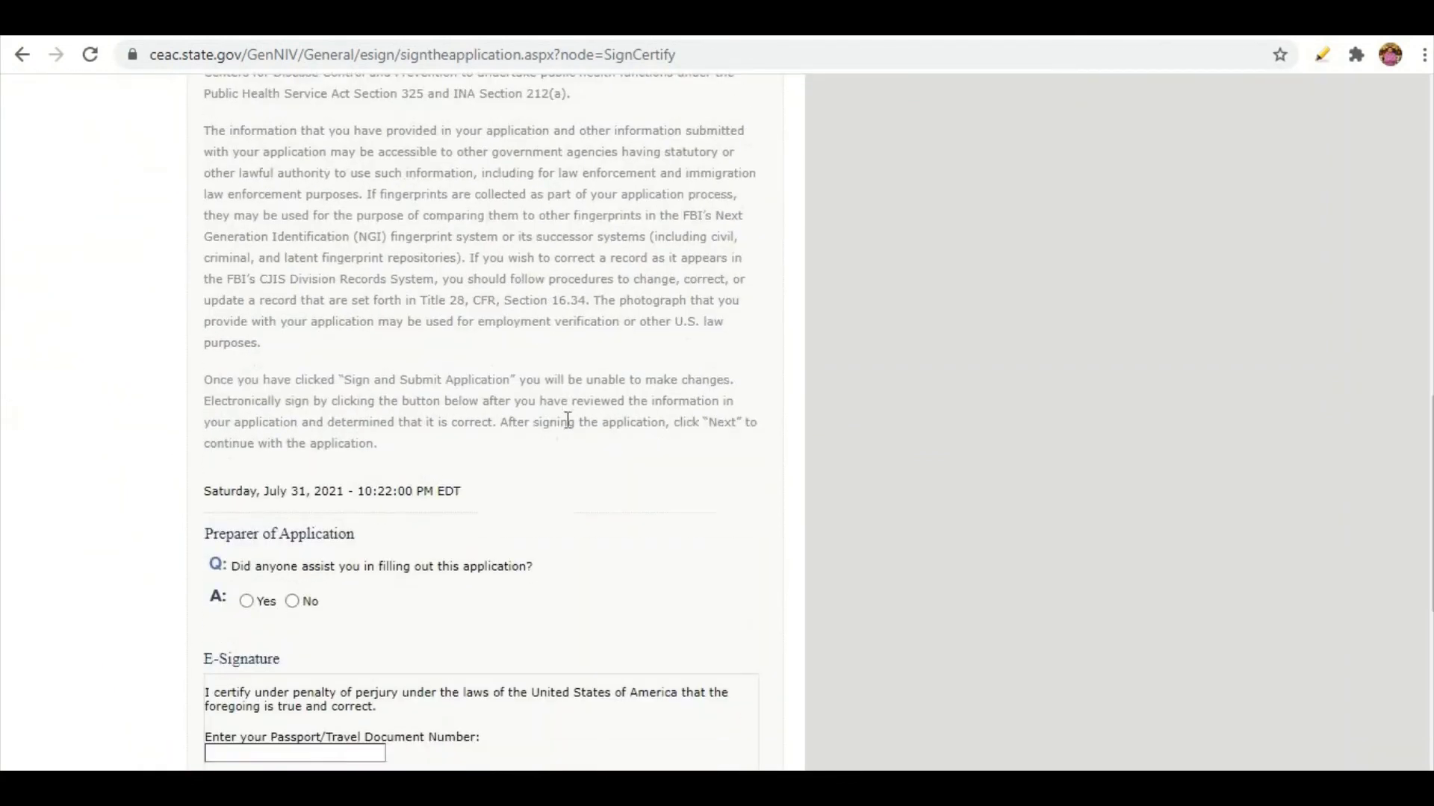
{"action": "scroll", "coordinate": [568, 426], "scroll_direction": "up", "scroll_amount": 7}
{"action": "scroll", "coordinate": [575, 374], "scroll_direction": "up", "scroll_amount": 15}
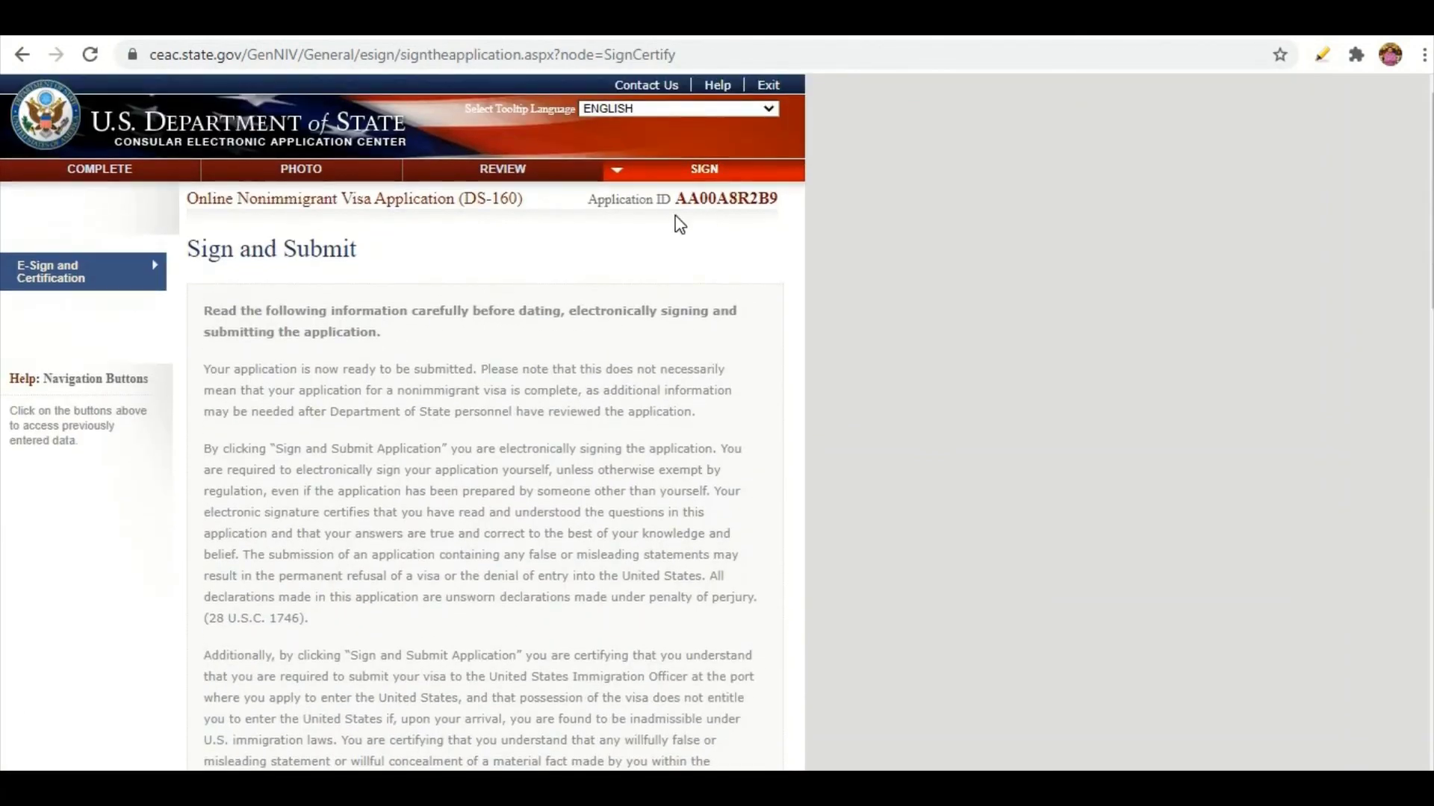
{"action": "scroll", "coordinate": [436, 356], "scroll_direction": "down", "scroll_amount": 18}
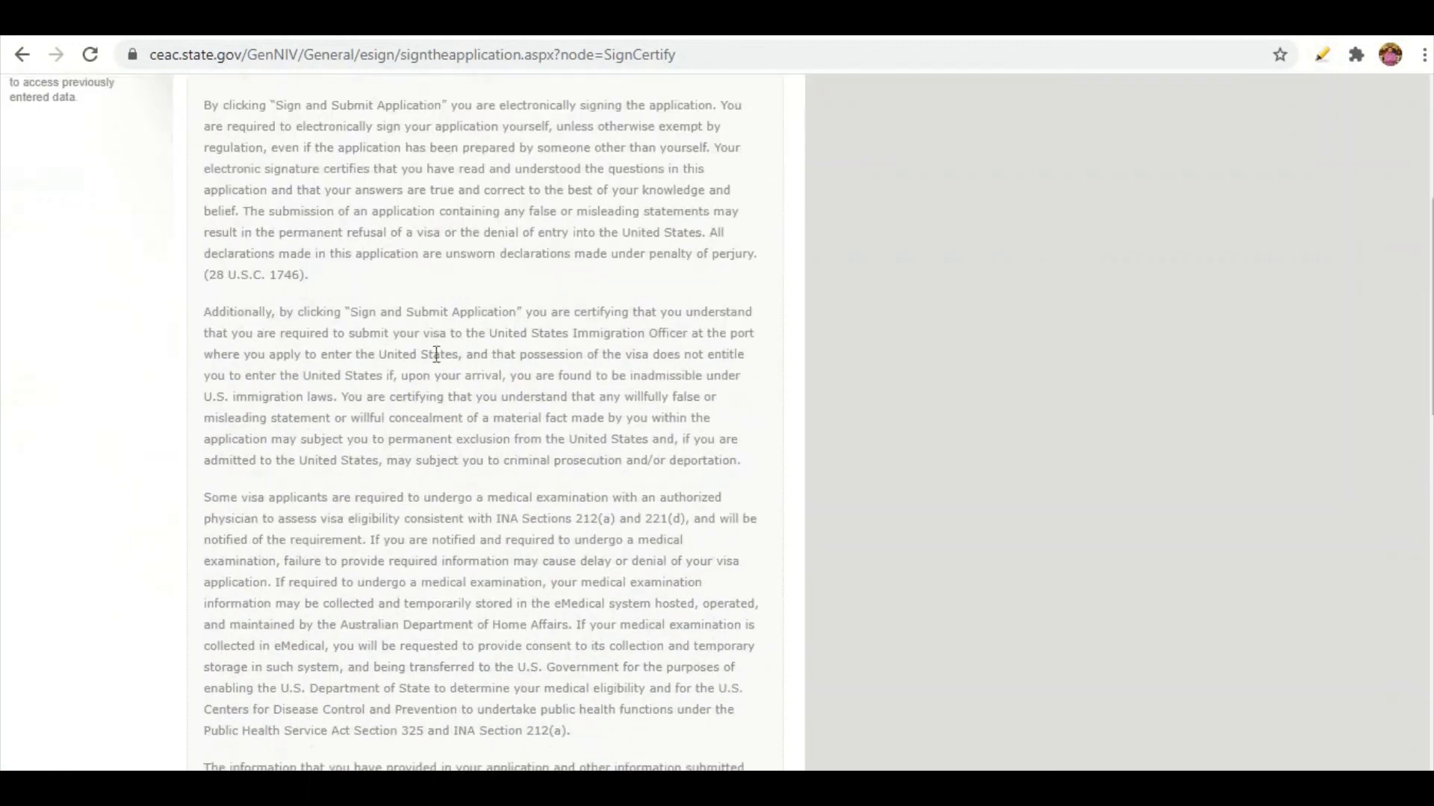
{"action": "scroll", "coordinate": [438, 358], "scroll_direction": "up", "scroll_amount": 3}
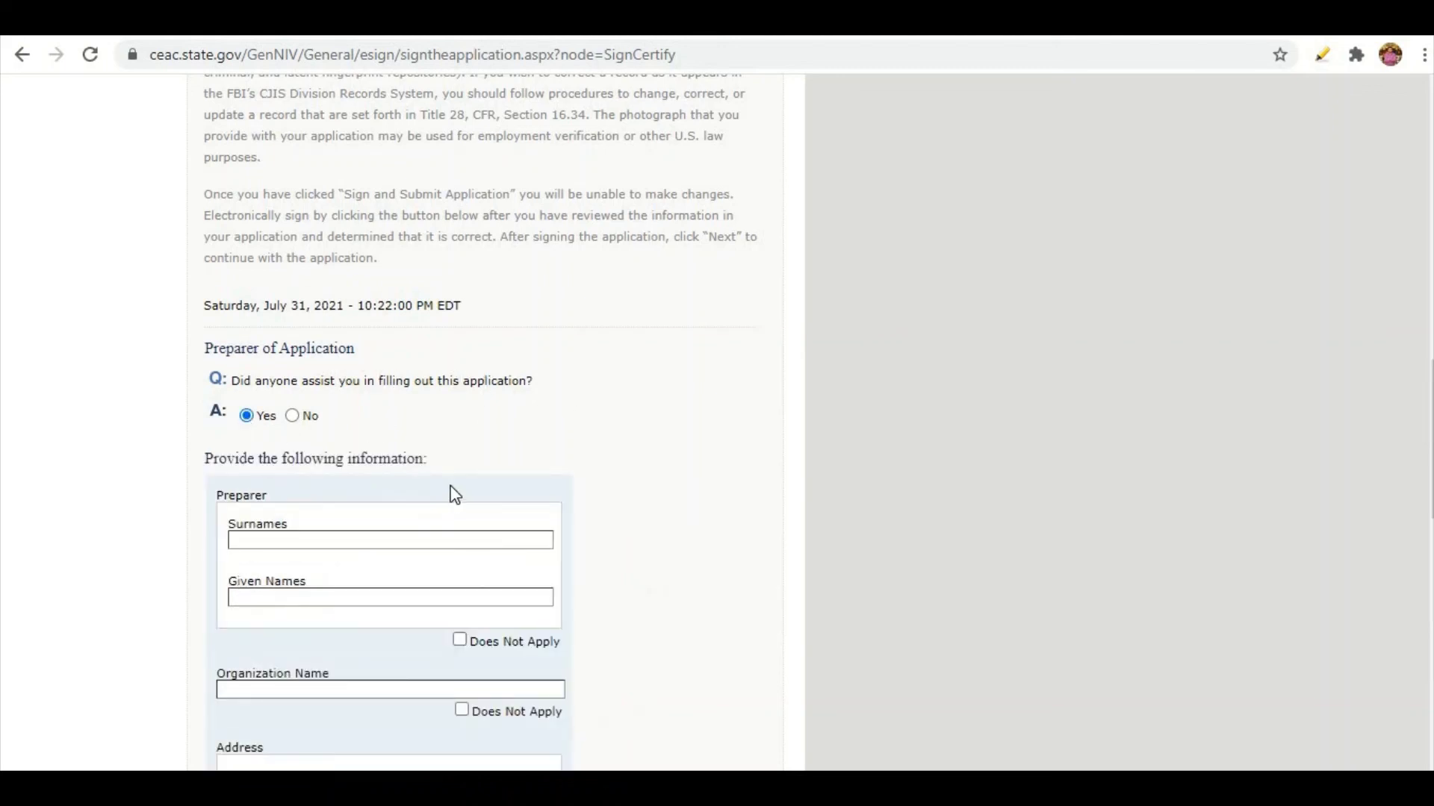
{"action": "scroll", "coordinate": [455, 495], "scroll_direction": "down", "scroll_amount": 3}
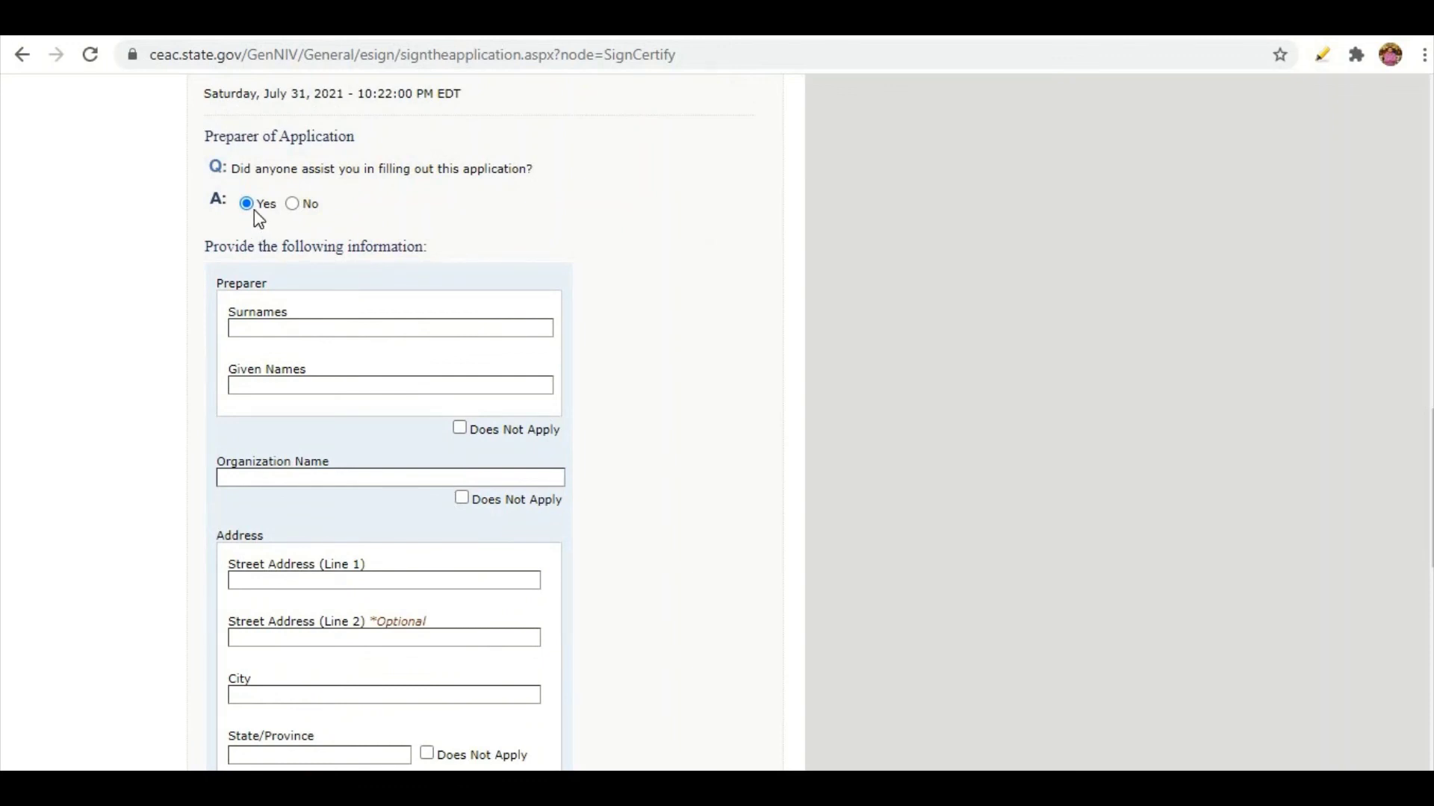
{"action": "scroll", "coordinate": [369, 246], "scroll_direction": "down", "scroll_amount": 1}
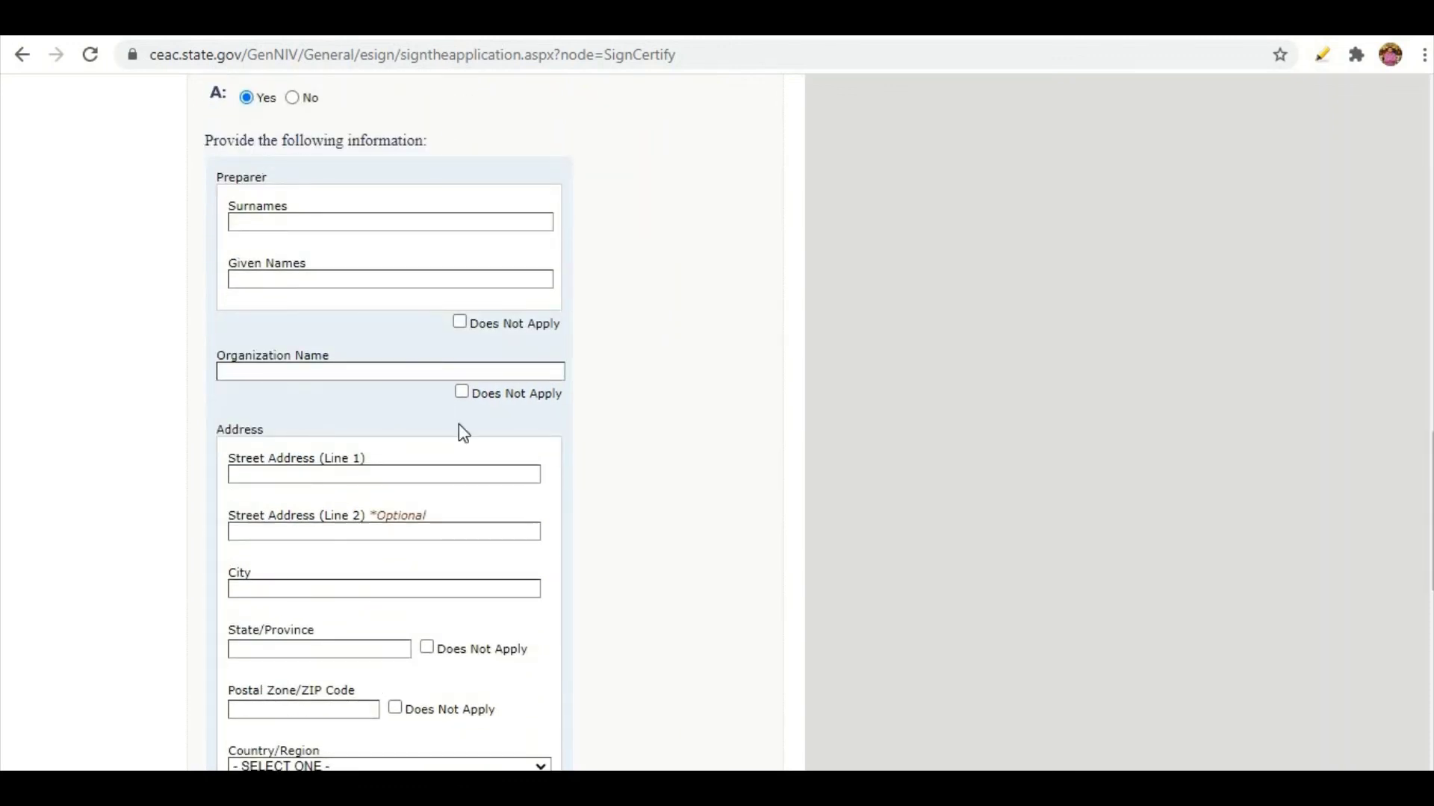
{"action": "scroll", "coordinate": [463, 433], "scroll_direction": "down", "scroll_amount": 1}
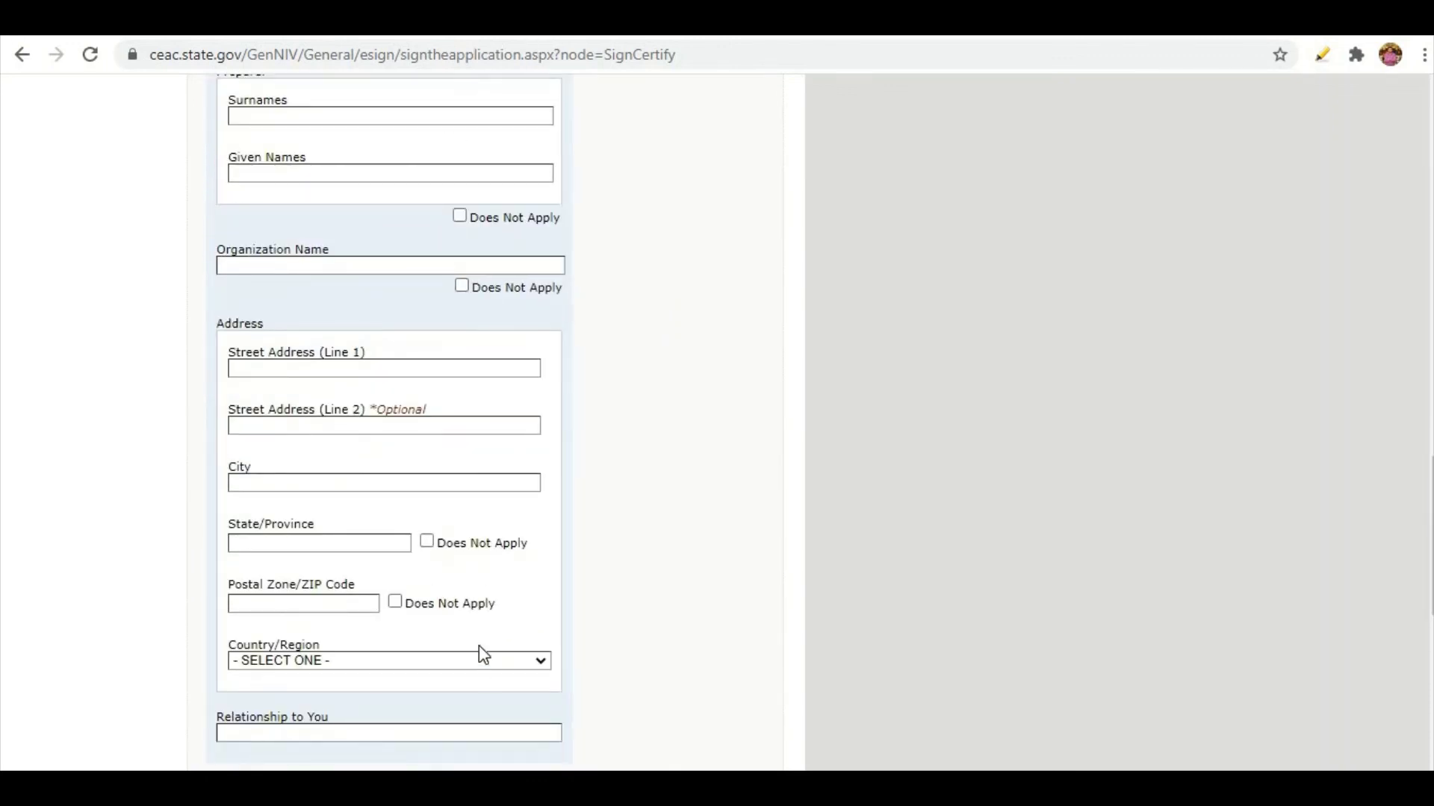
{"action": "scroll", "coordinate": [500, 535], "scroll_direction": "up", "scroll_amount": 1}
{"action": "scroll", "coordinate": [493, 545], "scroll_direction": "down", "scroll_amount": 2}
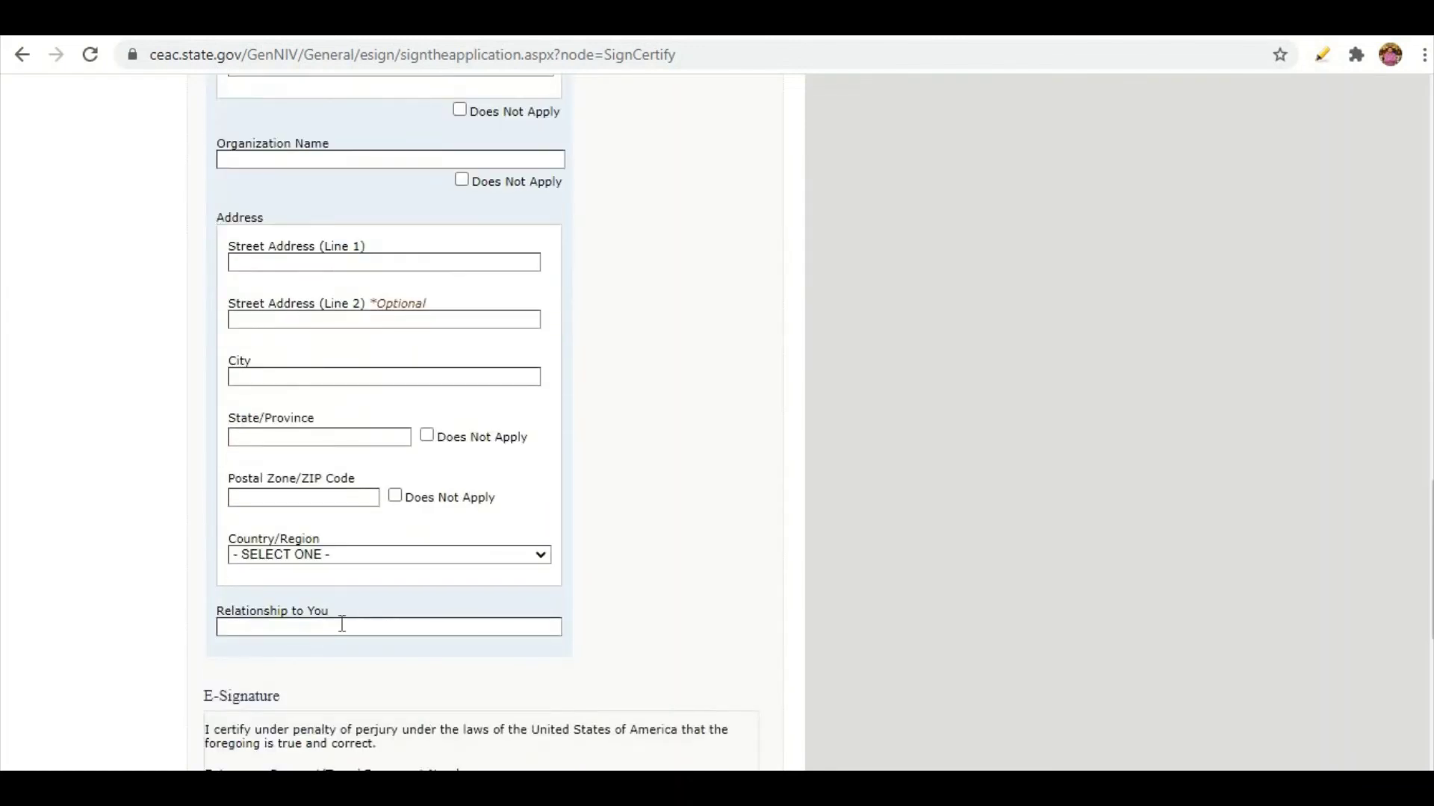
{"action": "scroll", "coordinate": [554, 587], "scroll_direction": "up", "scroll_amount": 2}
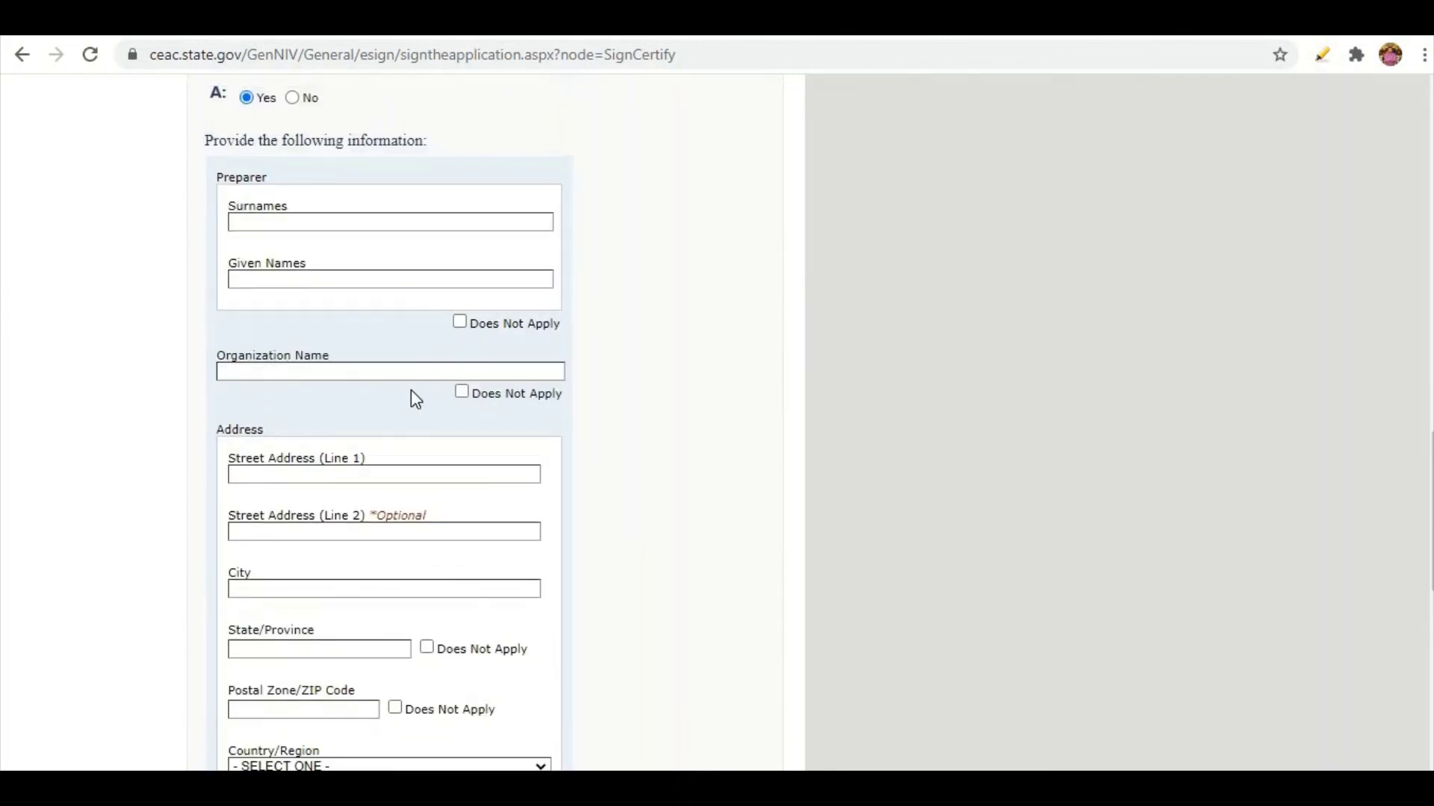
Answer No to the preparer assistance question and fill in the passport number.
{"action": "left_click", "coordinate": [292, 98]}
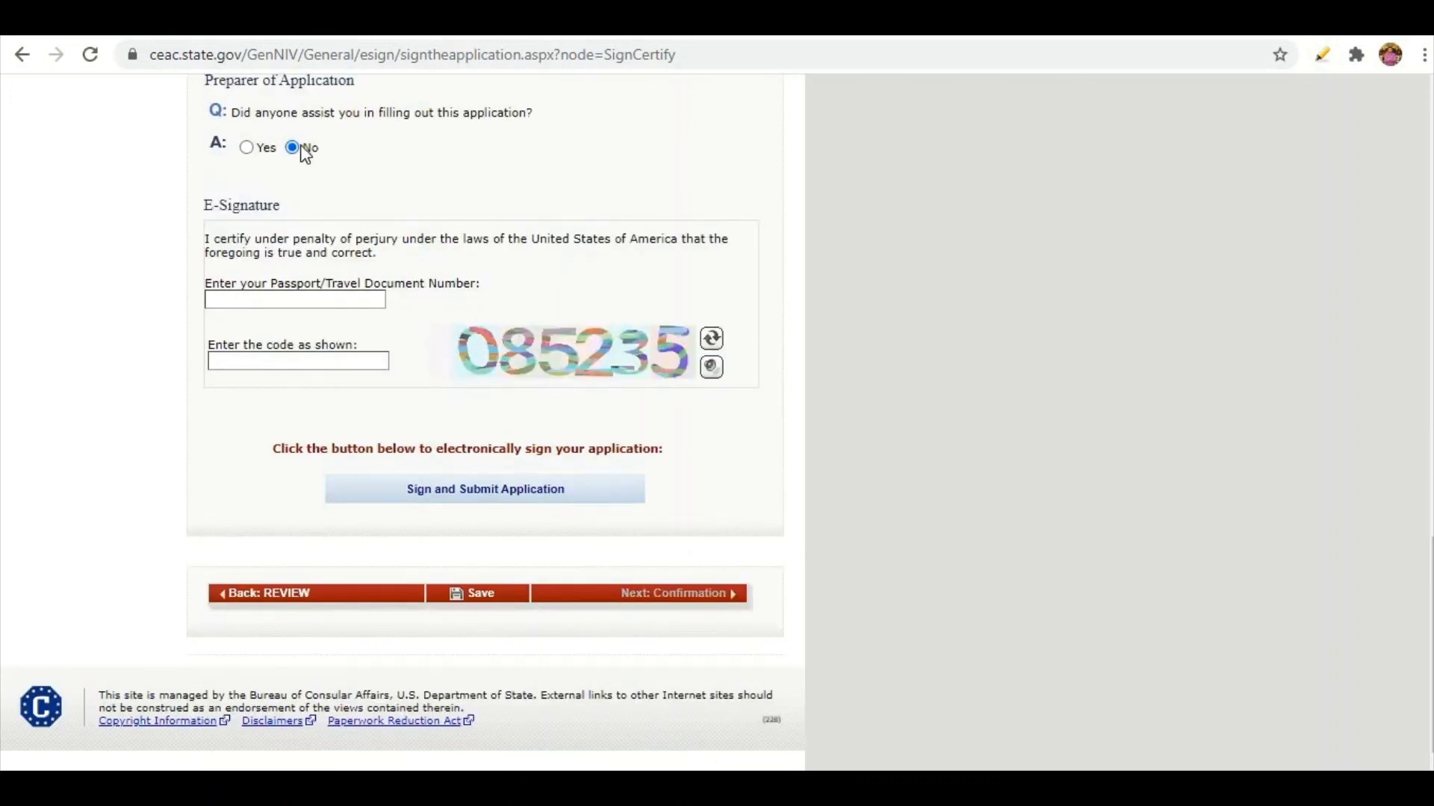
{"action": "left_click", "coordinate": [261, 297]}
{"action": "left_click", "coordinate": [265, 355]}
Enter the displayed captcha code and sign and submit the application.
{"action": "left_click", "coordinate": [262, 362]}
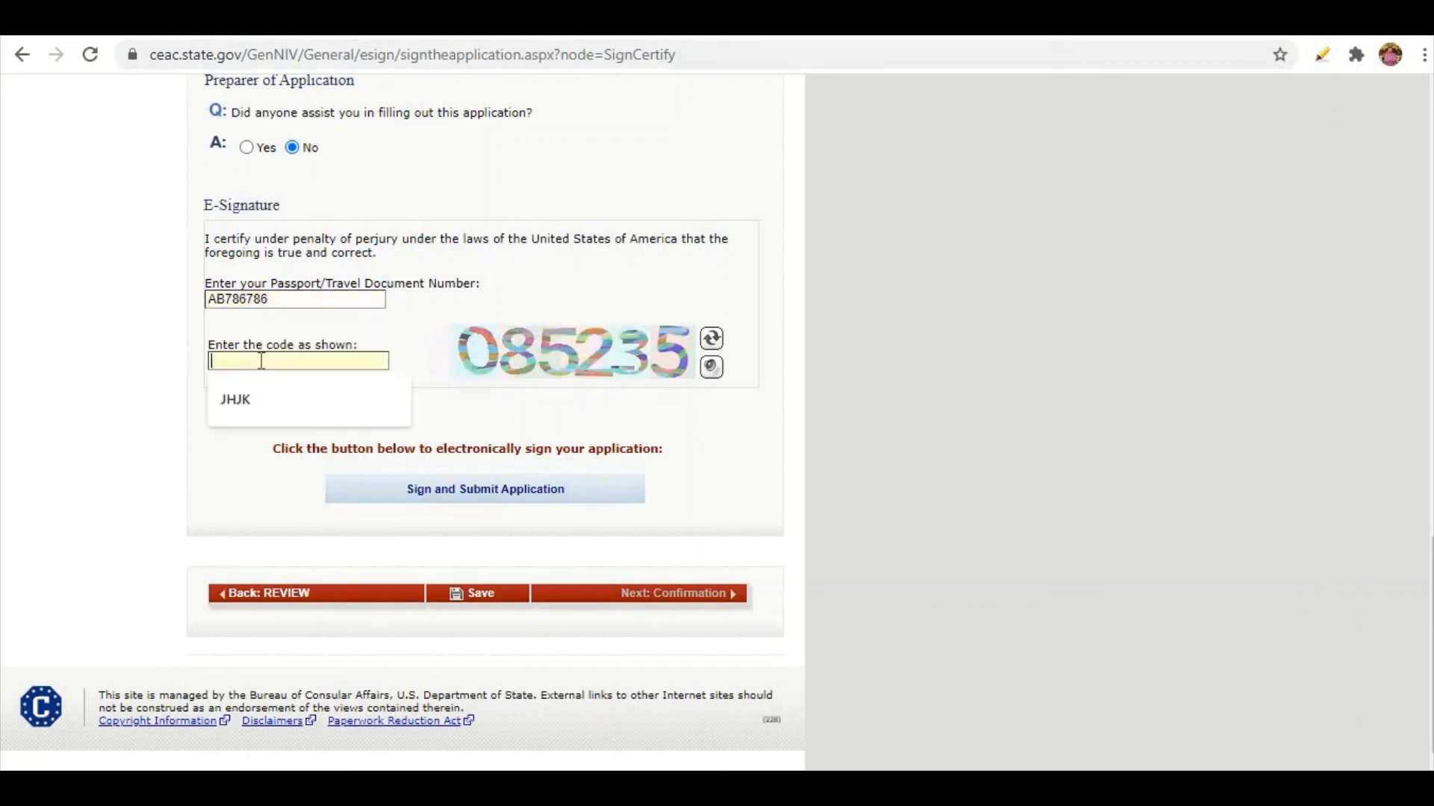
{"action": "type", "text": "085235"}
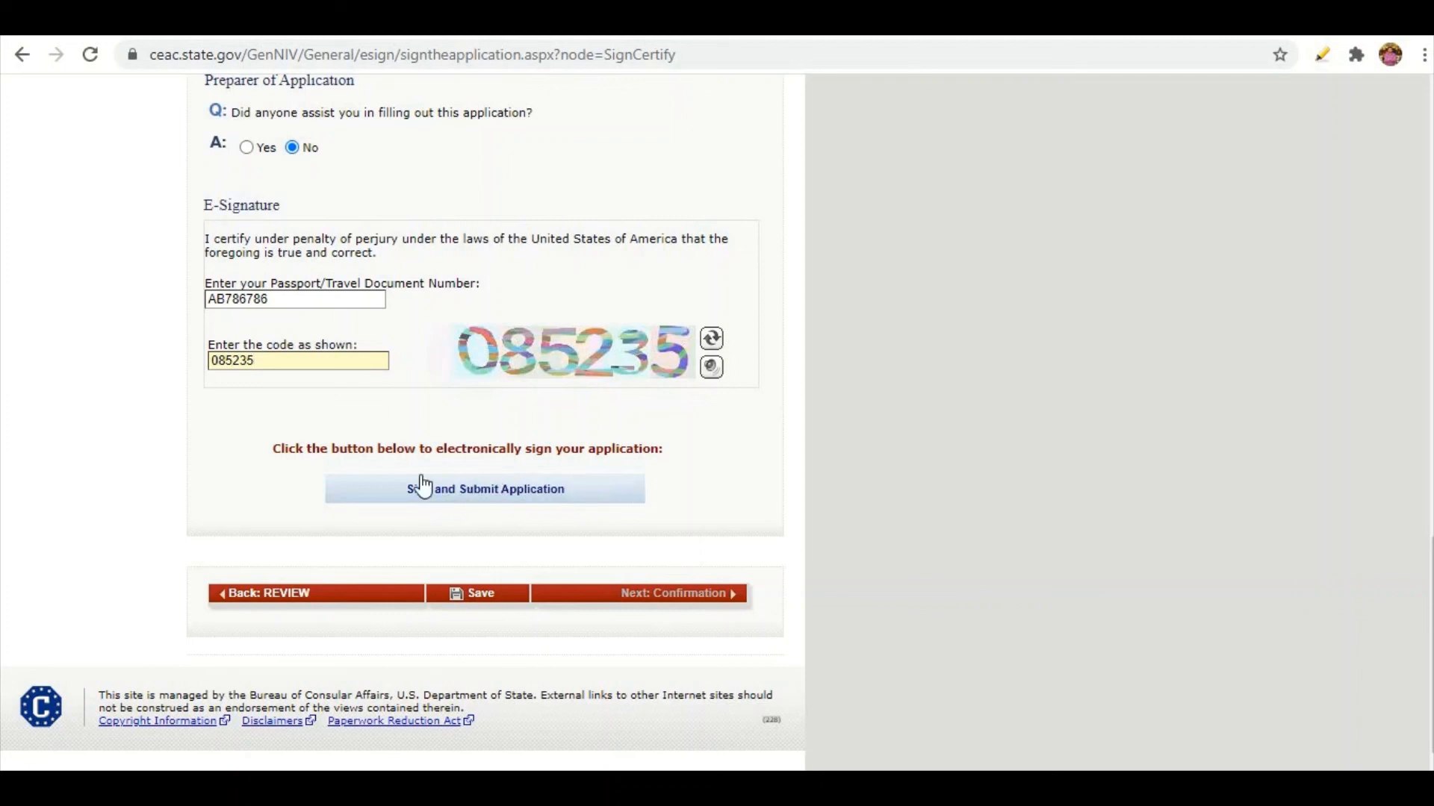
{"action": "left_click", "coordinate": [476, 497]}
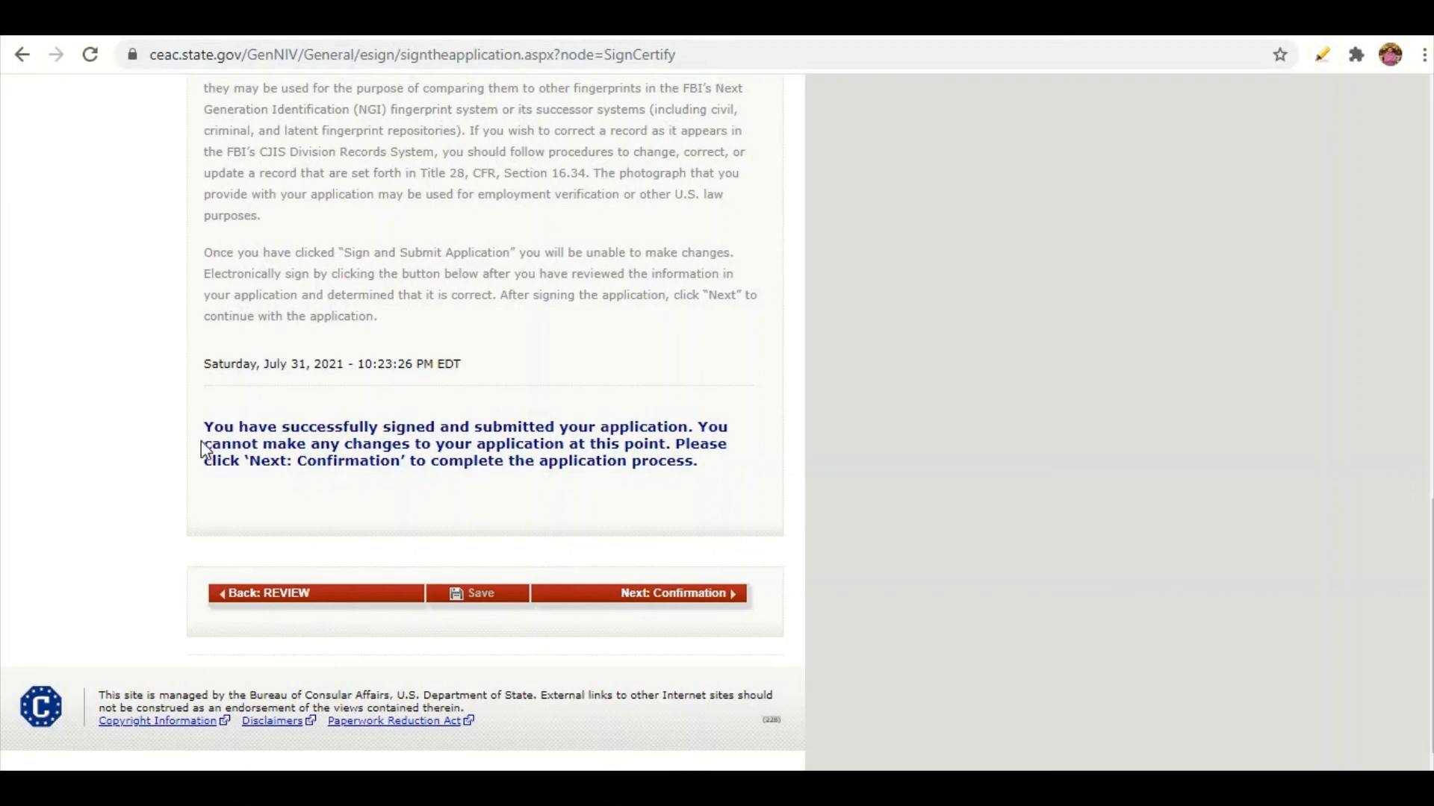
{"action": "scroll", "coordinate": [629, 482], "scroll_direction": "up", "scroll_amount": 8}
{"action": "scroll", "coordinate": [630, 481], "scroll_direction": "down", "scroll_amount": 8}
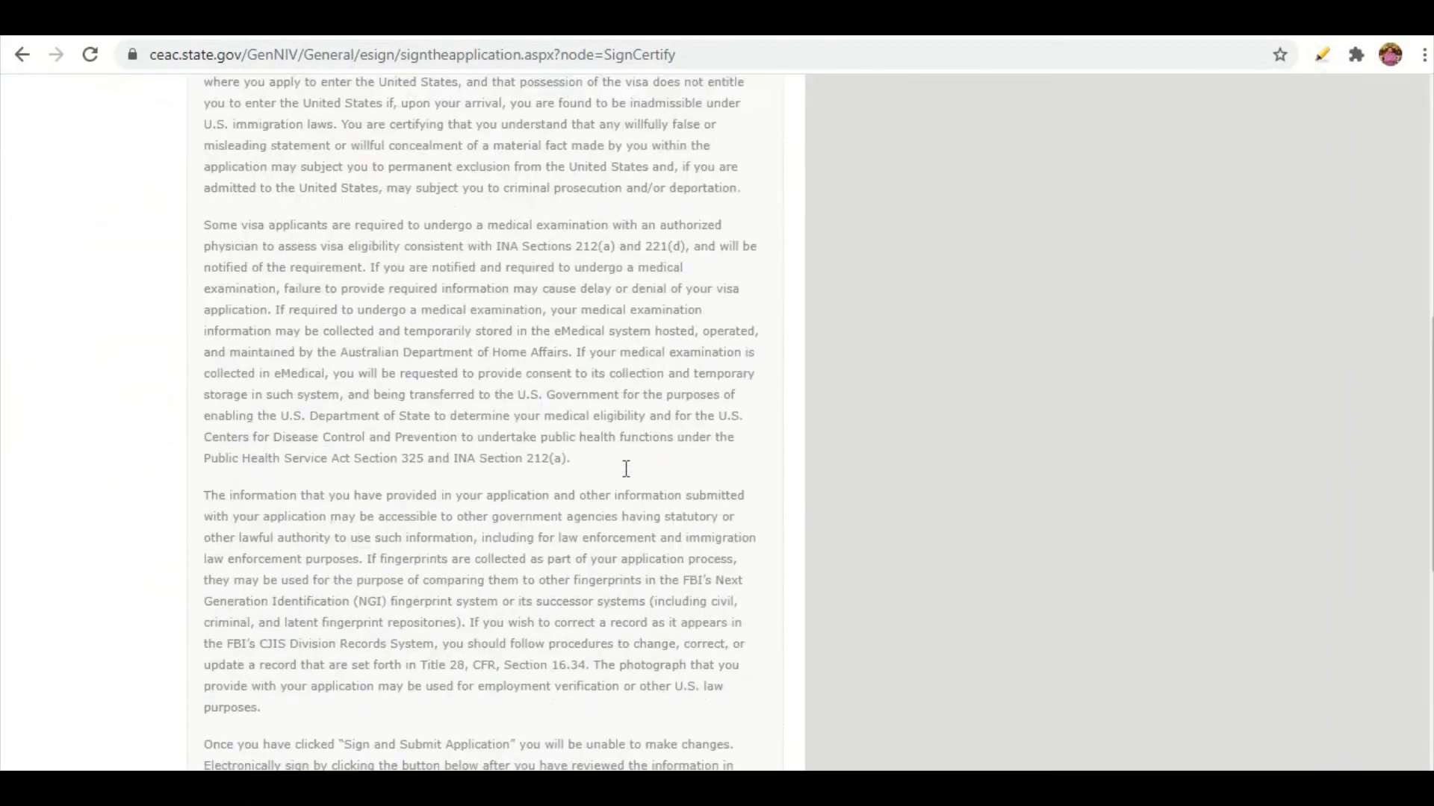
Continue to the confirmation page, open the printable application and email the confirmation to the applicant.
{"action": "left_click", "coordinate": [716, 601]}
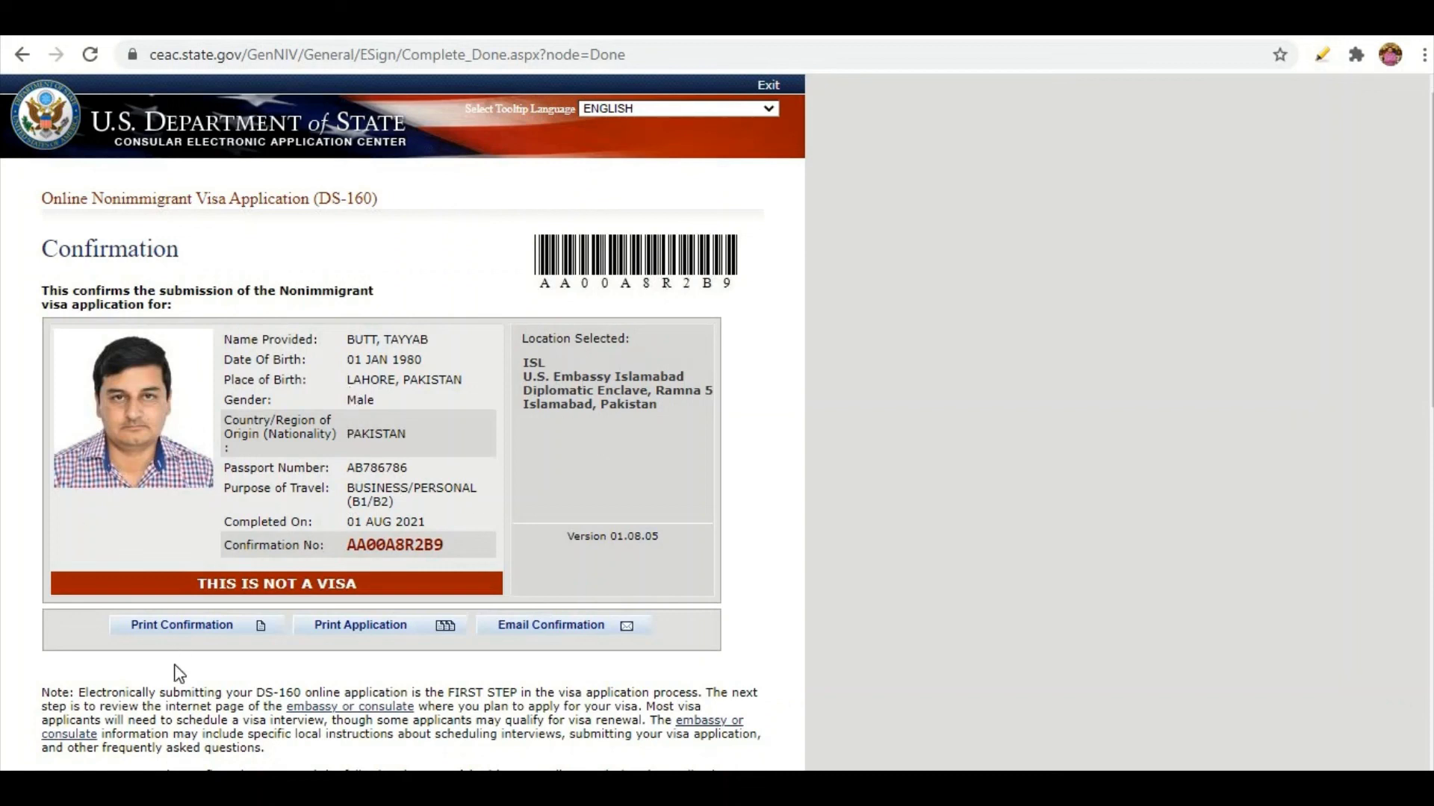
{"action": "left_click", "coordinate": [366, 625]}
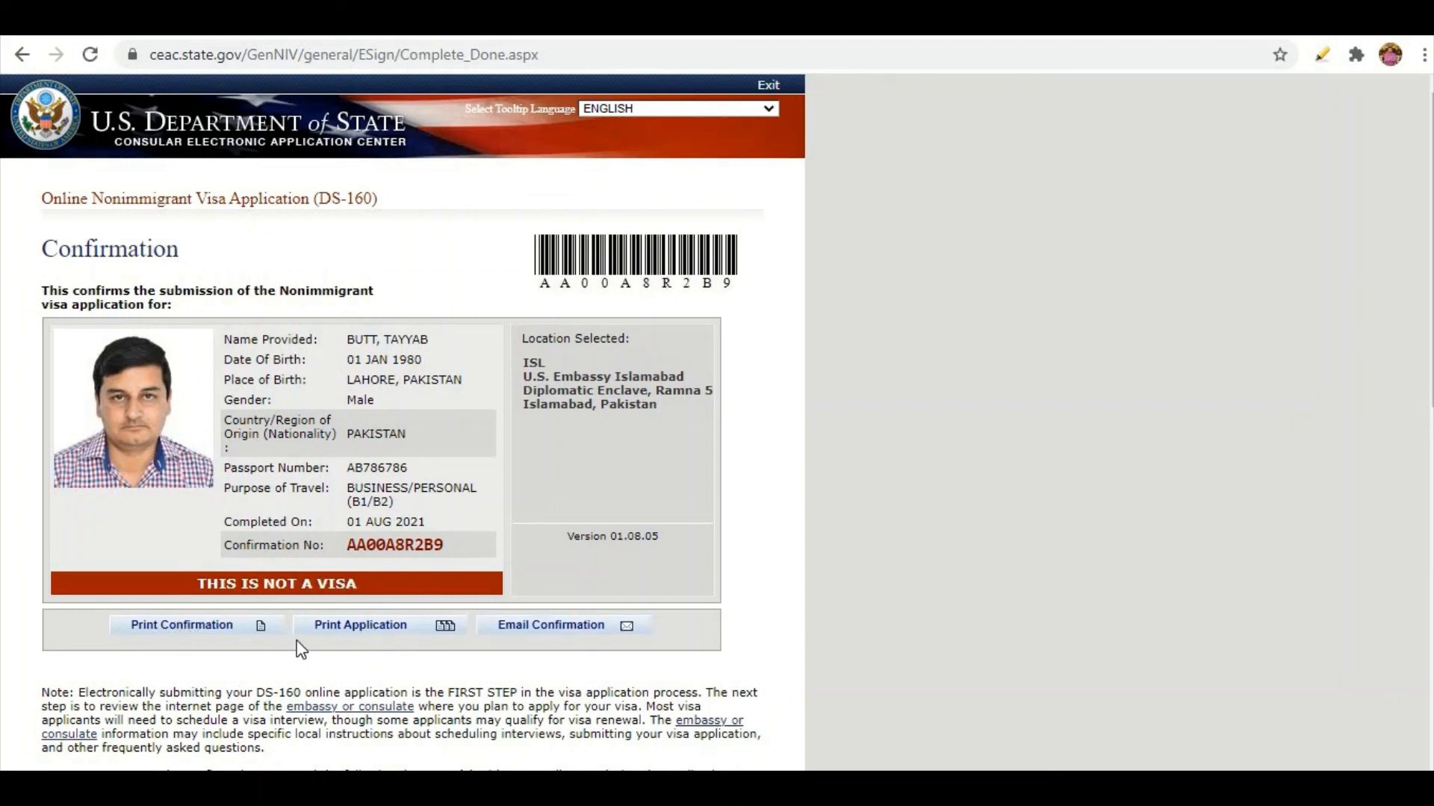
{"action": "left_click", "coordinate": [542, 635]}
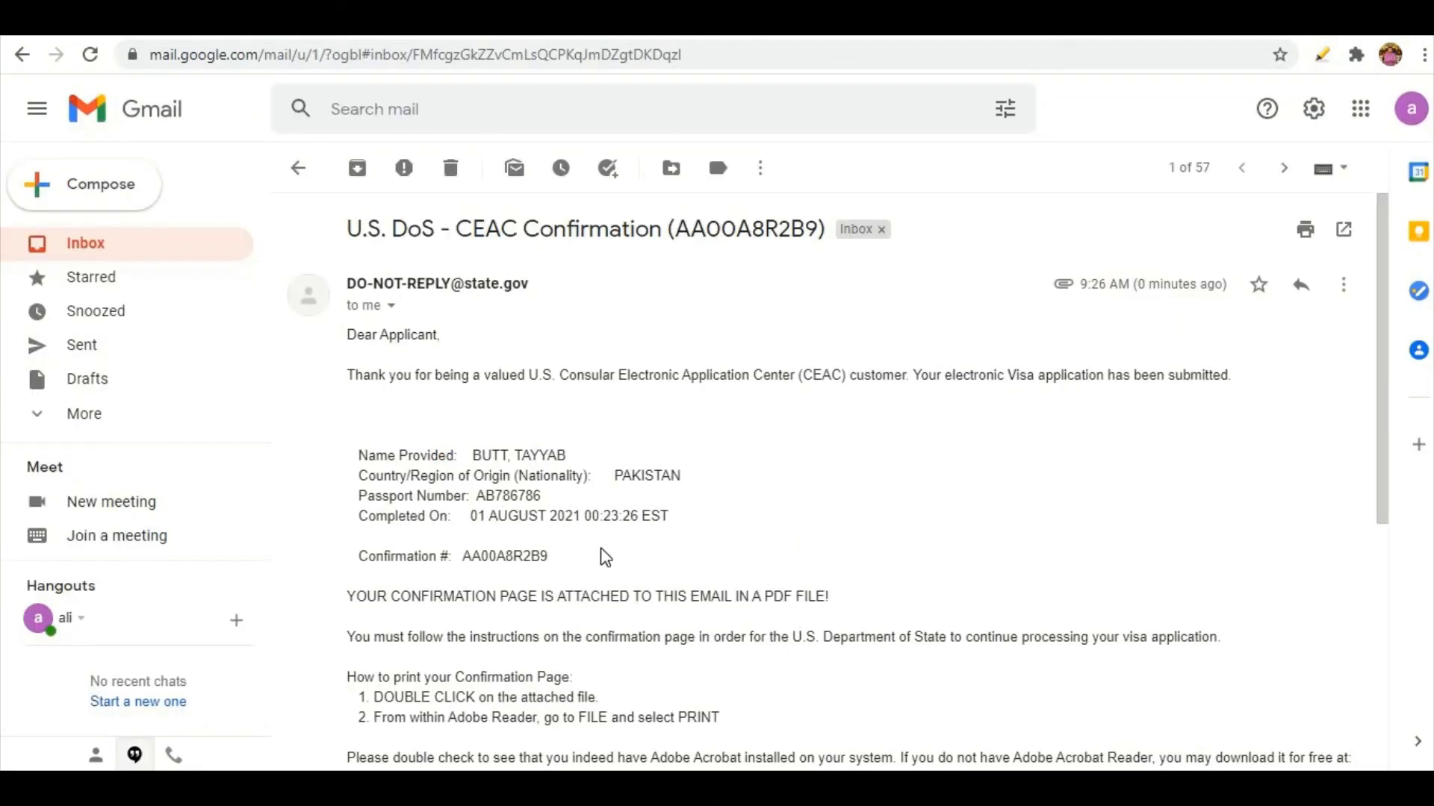
Download the DS-160 confirmation PDF attachment from the email and open it in the browser.
{"action": "scroll", "coordinate": [604, 557], "scroll_direction": "down", "scroll_amount": 6}
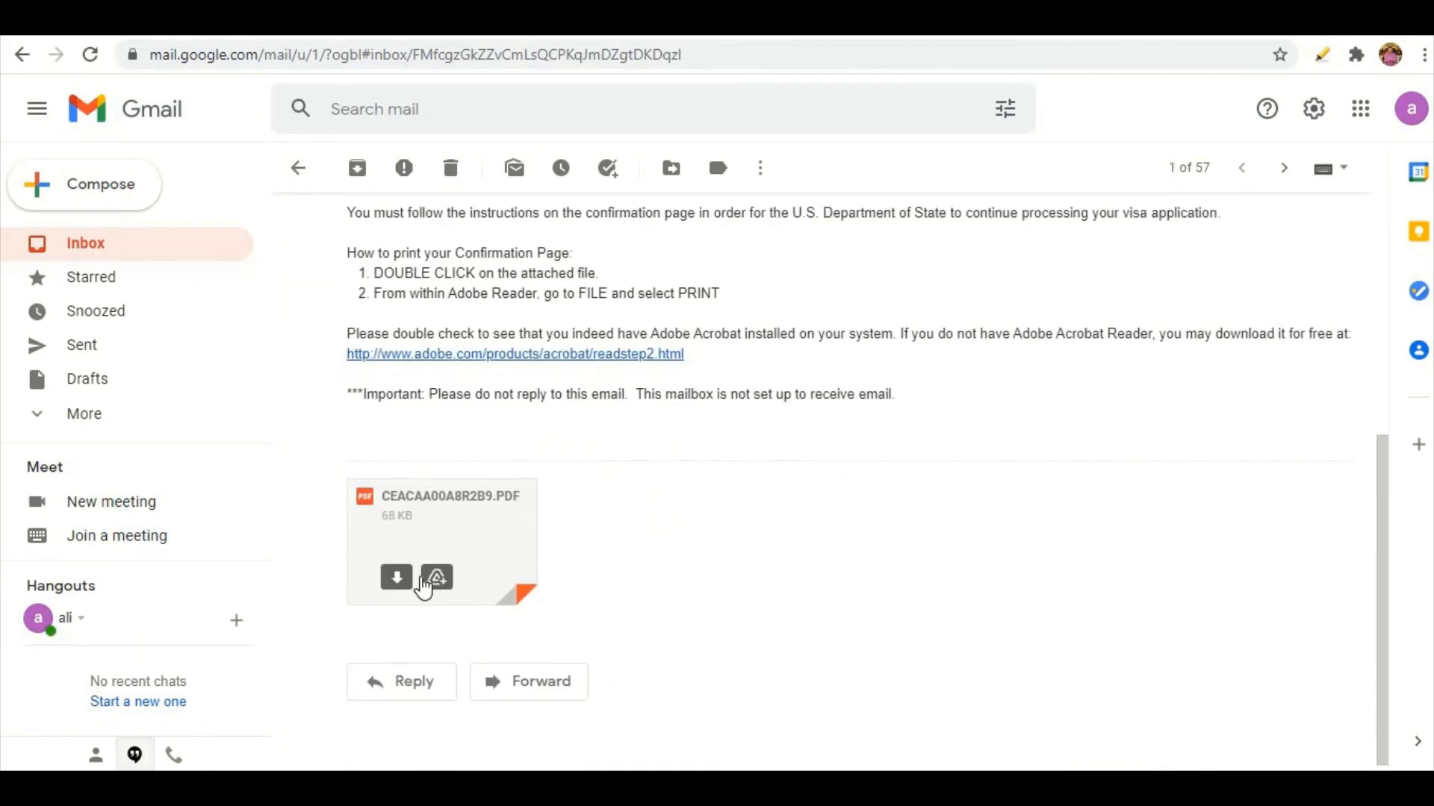
{"action": "left_click", "coordinate": [397, 578]}
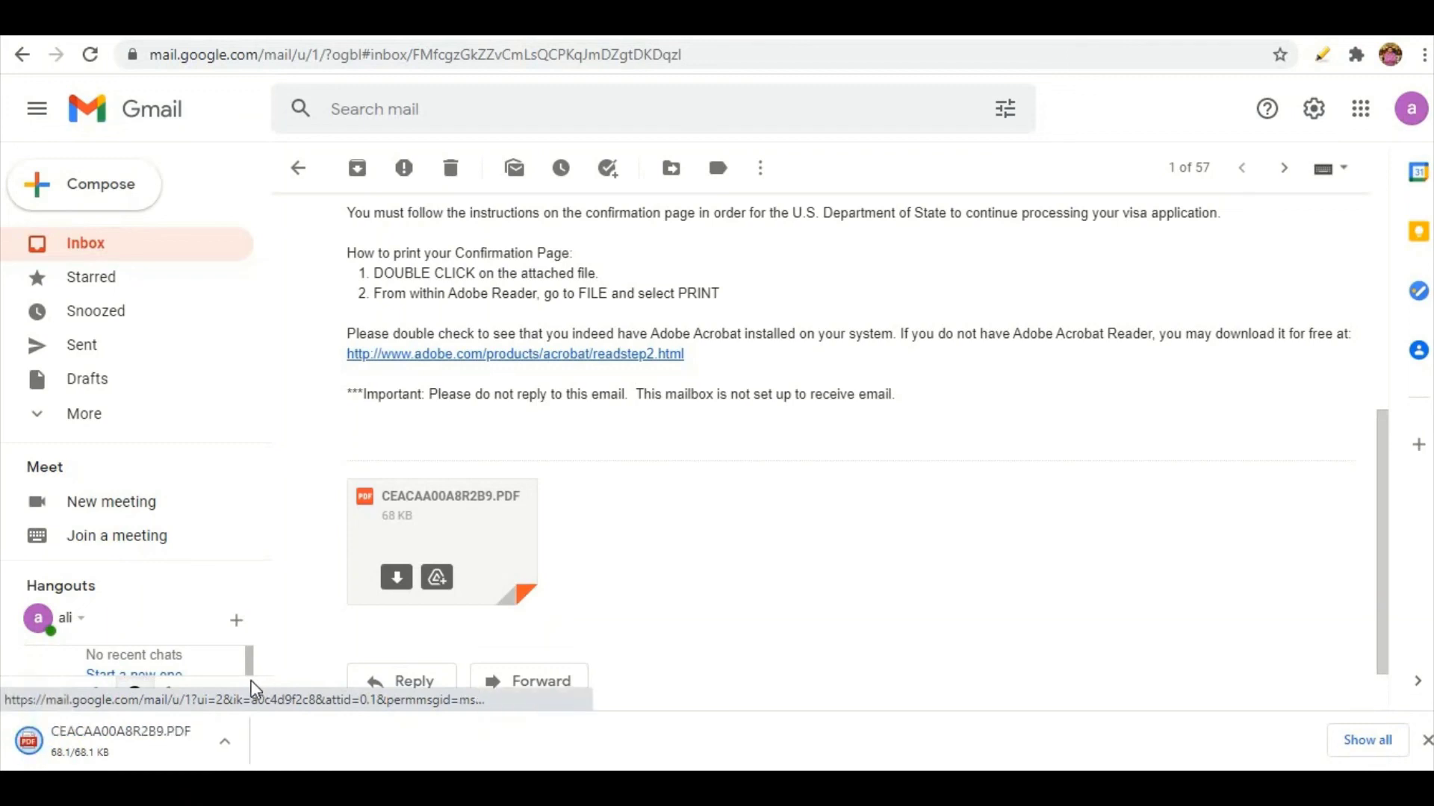
{"action": "left_click", "coordinate": [125, 738]}
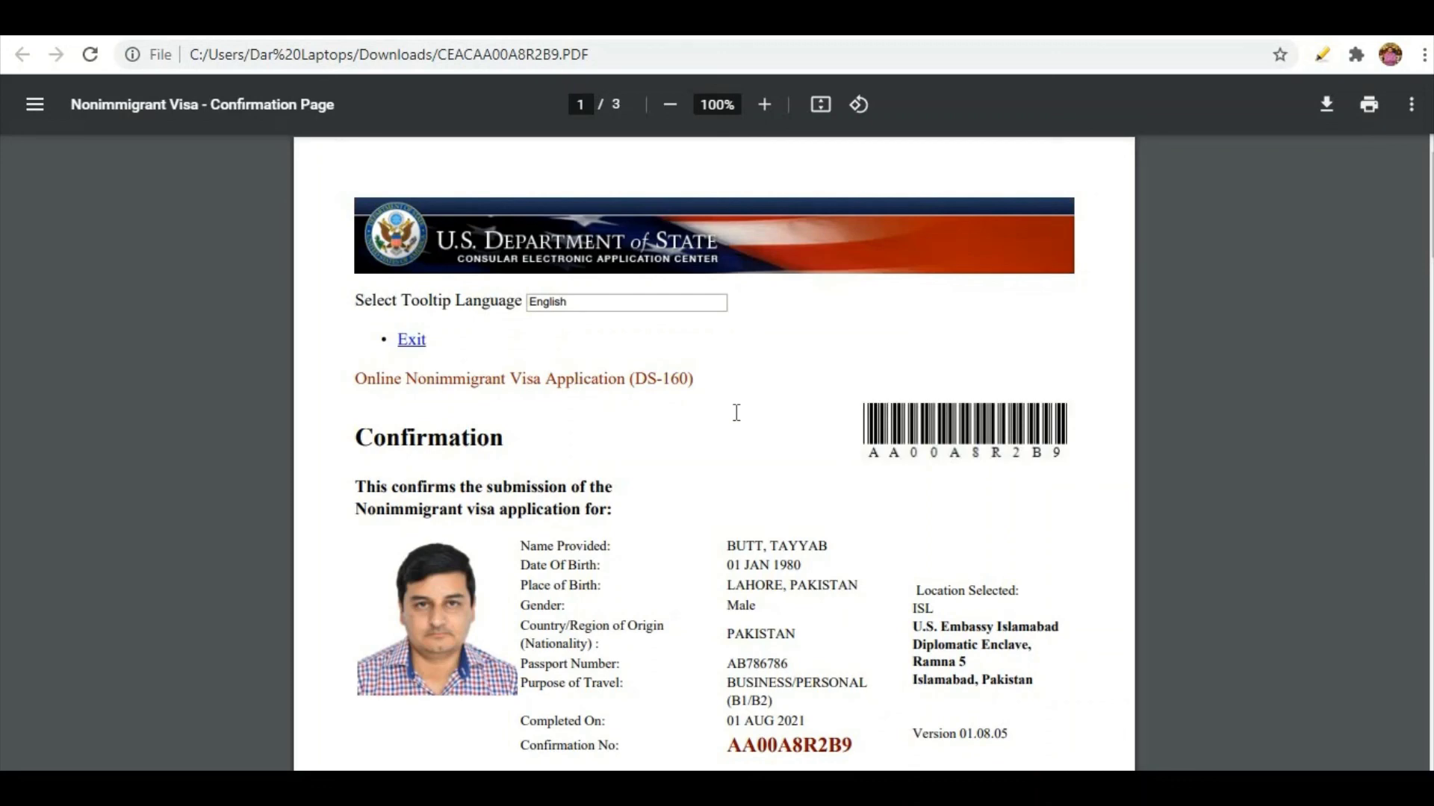
{"action": "scroll", "coordinate": [737, 413], "scroll_direction": "down", "scroll_amount": 2}
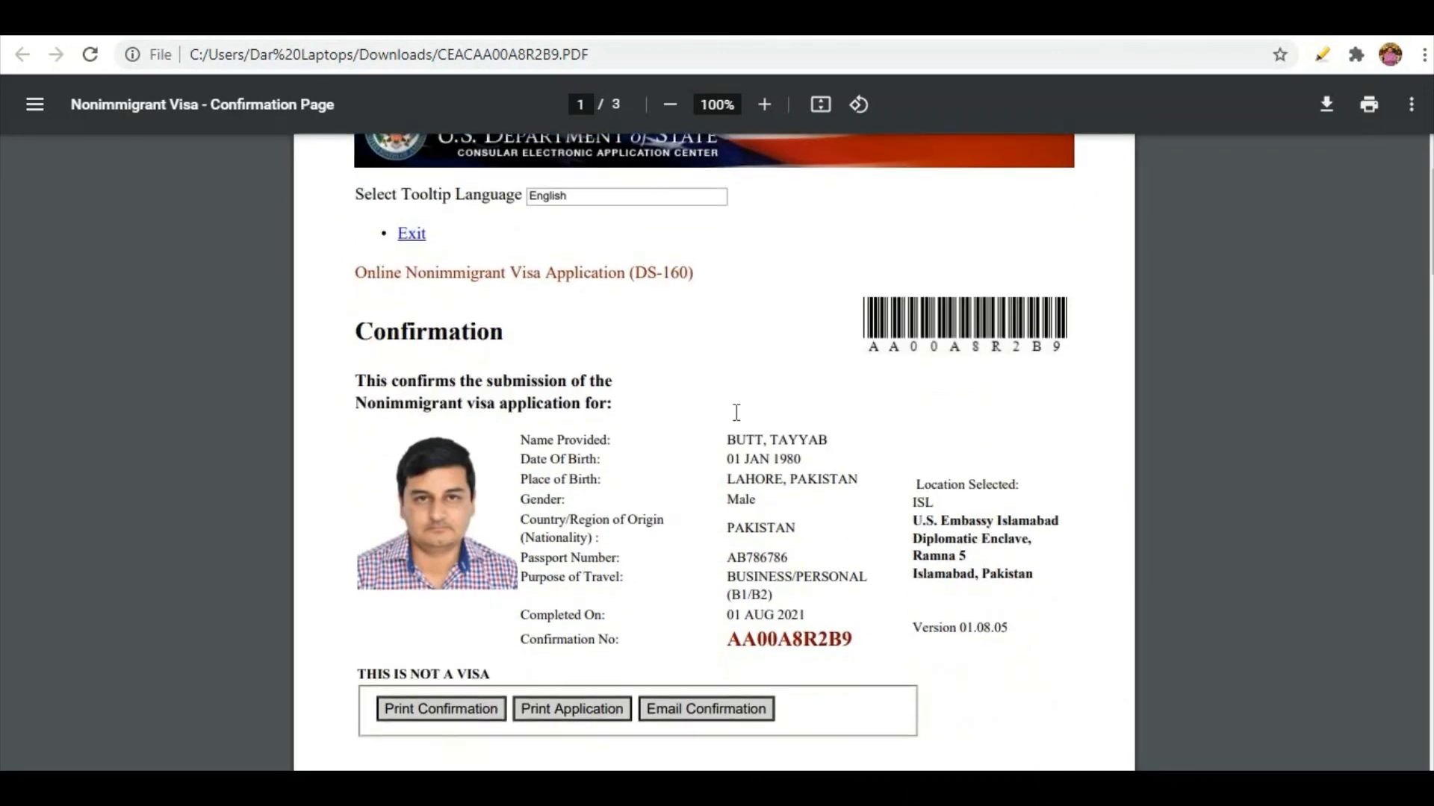
{"action": "scroll", "coordinate": [737, 413], "scroll_direction": "up", "scroll_amount": 2}
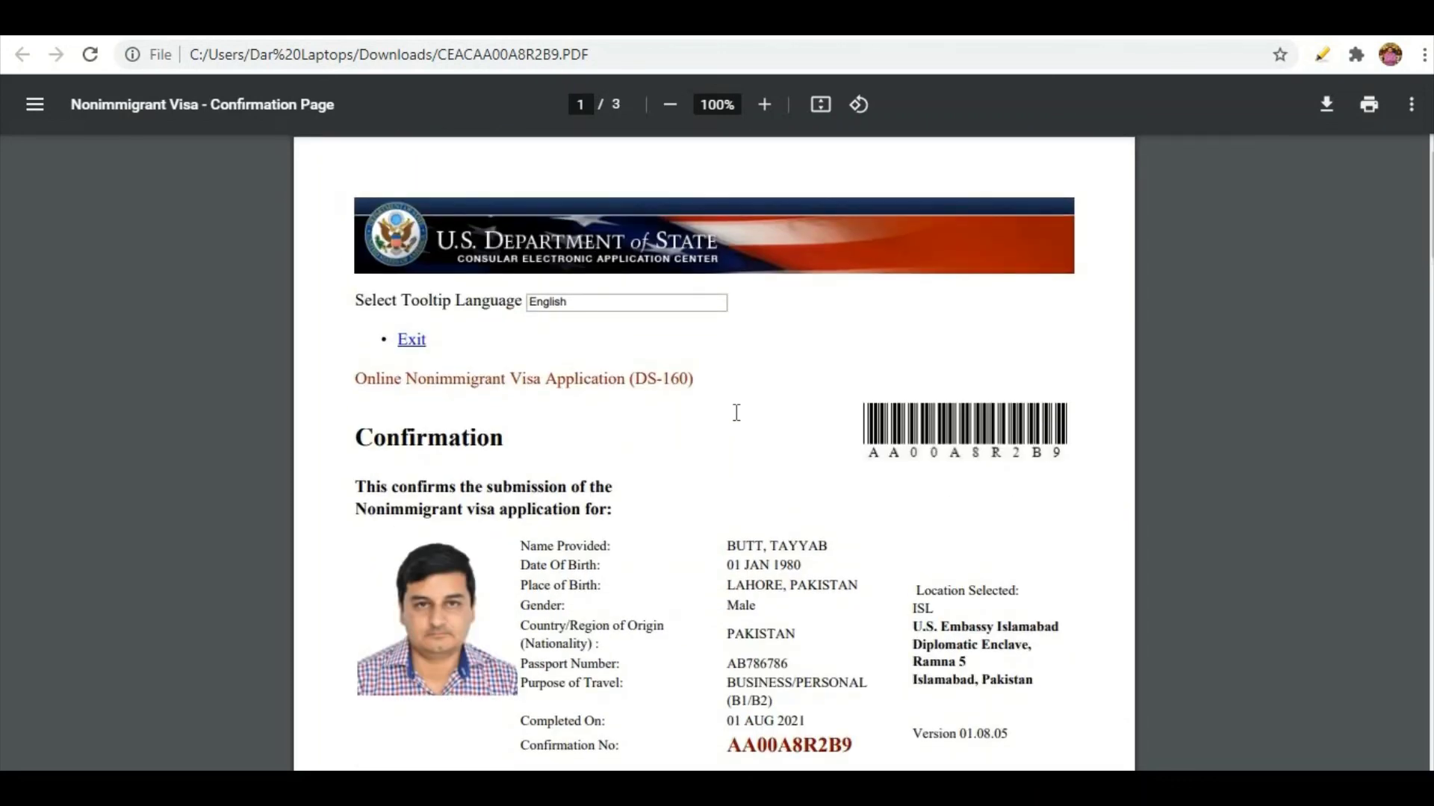